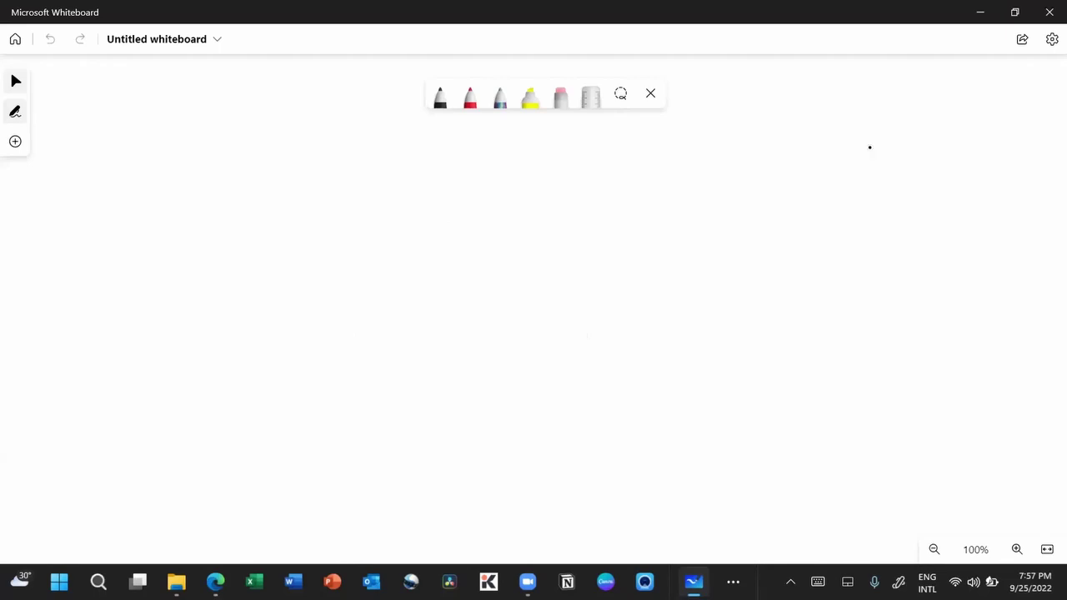
Step: Draw a tall black vertical line with an upper and a lower horizontal branch on the blank whiteboard
{"action": "left_click_drag", "start_coordinate": [420, 148], "coordinate": [450, 322]}
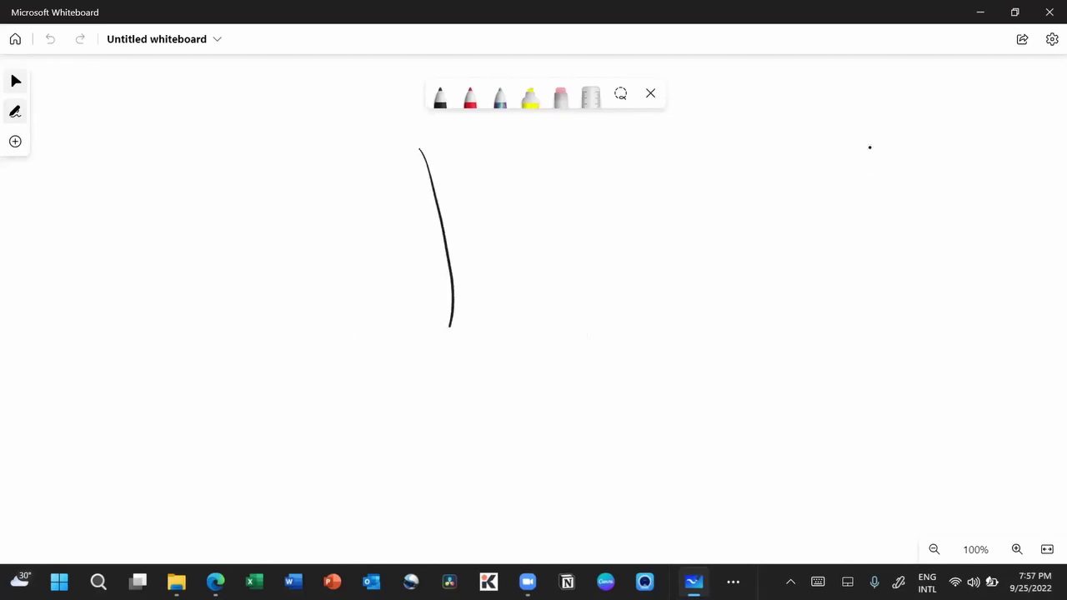
{"action": "left_click_drag", "start_coordinate": [455, 175], "coordinate": [513, 175]}
{"action": "left_click_drag", "start_coordinate": [450, 321], "coordinate": [536, 314]}
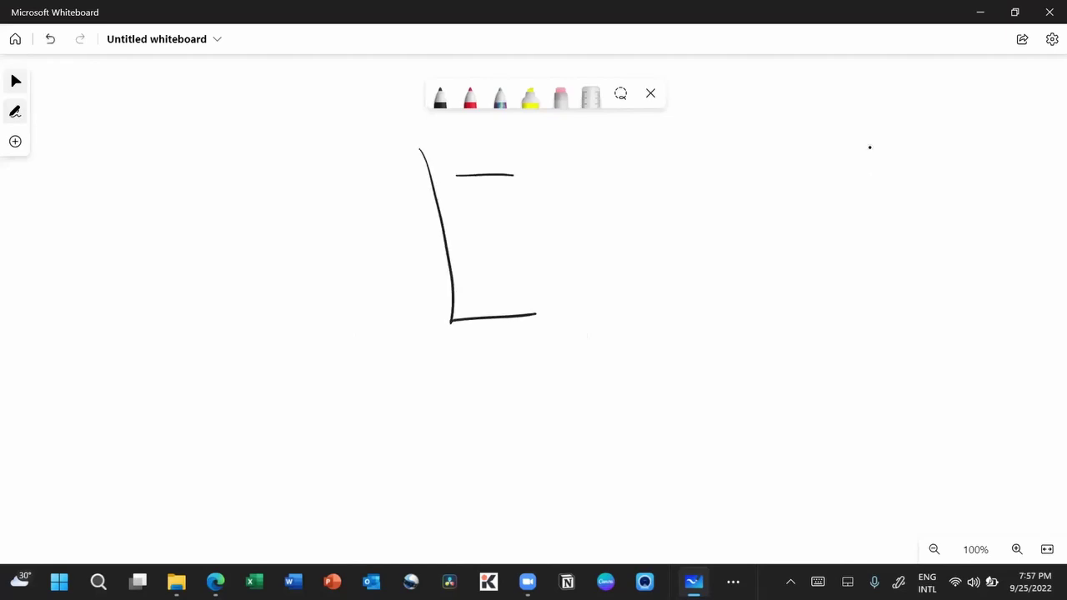
{"action": "left_click_drag", "start_coordinate": [430, 179], "coordinate": [467, 175]}
Step: Handwrite "Joining Text" at the end of the upper branch
{"action": "left_click_drag", "start_coordinate": [533, 145], "coordinate": [522, 164]}
{"action": "mouse_move", "coordinate": [522, 144]}
{"action": "left_mouse_down"}
{"action": "mouse_move", "coordinate": [541, 142]}
{"action": "mouse_move", "coordinate": [561, 163]}
{"action": "left_mouse_up"}
{"action": "left_click_drag", "start_coordinate": [565, 164], "coordinate": [588, 158]}
{"action": "mouse_move", "coordinate": [594, 158]}
{"action": "left_mouse_down"}
{"action": "mouse_move", "coordinate": [620, 157]}
{"action": "mouse_move", "coordinate": [620, 173]}
{"action": "left_mouse_up"}
{"action": "mouse_move", "coordinate": [655, 140]}
{"action": "left_mouse_down"}
{"action": "mouse_move", "coordinate": [656, 158]}
{"action": "mouse_move", "coordinate": [663, 135]}
{"action": "mouse_move", "coordinate": [692, 155]}
{"action": "left_mouse_up"}
{"action": "mouse_move", "coordinate": [693, 138]}
{"action": "left_mouse_down"}
{"action": "mouse_move", "coordinate": [680, 155]}
{"action": "mouse_move", "coordinate": [705, 155]}
{"action": "left_mouse_up"}
{"action": "left_click_drag", "start_coordinate": [695, 140], "coordinate": [712, 138]}
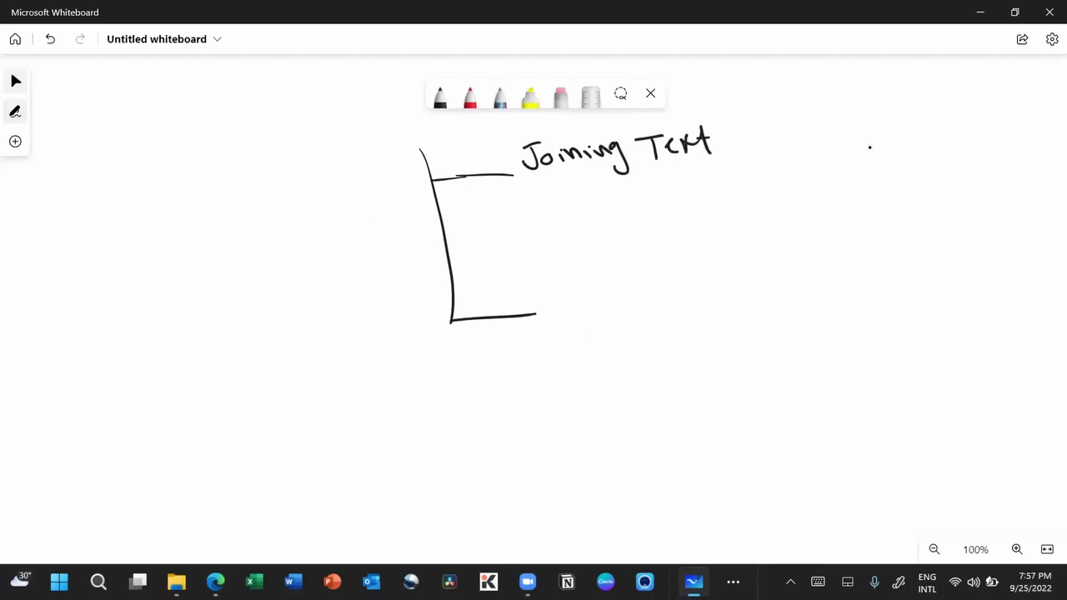
Step: Handwrite "Splitting Text" at the end of the lower branch
{"action": "left_click_drag", "start_coordinate": [560, 284], "coordinate": [547, 305]}
{"action": "left_click_drag", "start_coordinate": [577, 285], "coordinate": [582, 307]}
{"action": "left_click_drag", "start_coordinate": [578, 284], "coordinate": [594, 299]}
{"action": "mouse_move", "coordinate": [605, 284]}
{"action": "left_mouse_down"}
{"action": "mouse_move", "coordinate": [607, 295]}
{"action": "mouse_move", "coordinate": [618, 291]}
{"action": "left_mouse_up"}
{"action": "mouse_move", "coordinate": [630, 267]}
{"action": "left_mouse_down"}
{"action": "mouse_move", "coordinate": [634, 293]}
{"action": "mouse_move", "coordinate": [636, 275]}
{"action": "mouse_move", "coordinate": [638, 285]}
{"action": "left_mouse_up"}
{"action": "mouse_move", "coordinate": [644, 286]}
{"action": "left_mouse_down"}
{"action": "mouse_move", "coordinate": [667, 274]}
{"action": "mouse_move", "coordinate": [688, 283]}
{"action": "mouse_move", "coordinate": [681, 310]}
{"action": "left_mouse_up"}
{"action": "left_click_drag", "start_coordinate": [710, 260], "coordinate": [713, 281]}
{"action": "mouse_move", "coordinate": [697, 260]}
{"action": "left_mouse_down"}
{"action": "mouse_move", "coordinate": [723, 254]}
{"action": "mouse_move", "coordinate": [735, 275]}
{"action": "mouse_move", "coordinate": [749, 269]}
{"action": "left_mouse_up"}
{"action": "mouse_move", "coordinate": [739, 267]}
{"action": "left_mouse_down"}
{"action": "mouse_move", "coordinate": [755, 250]}
{"action": "mouse_move", "coordinate": [762, 270]}
{"action": "left_mouse_up"}
{"action": "left_click_drag", "start_coordinate": [752, 258], "coordinate": [770, 257]}
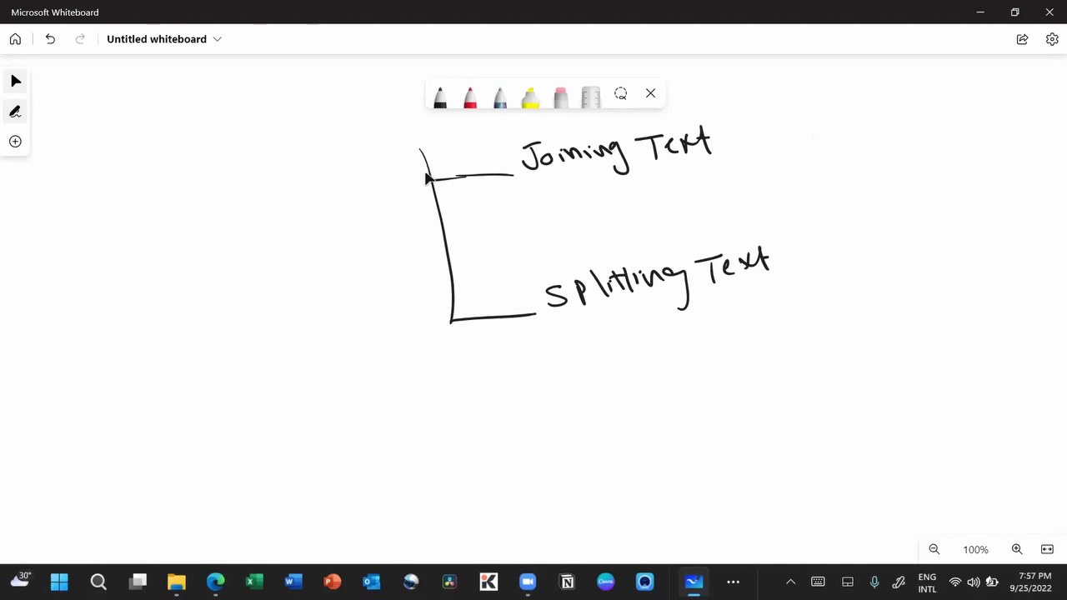
Step: Frame "Splitting Text" with a red box and sketch red diverging arrow strokes beside it
{"action": "left_click", "coordinate": [470, 97]}
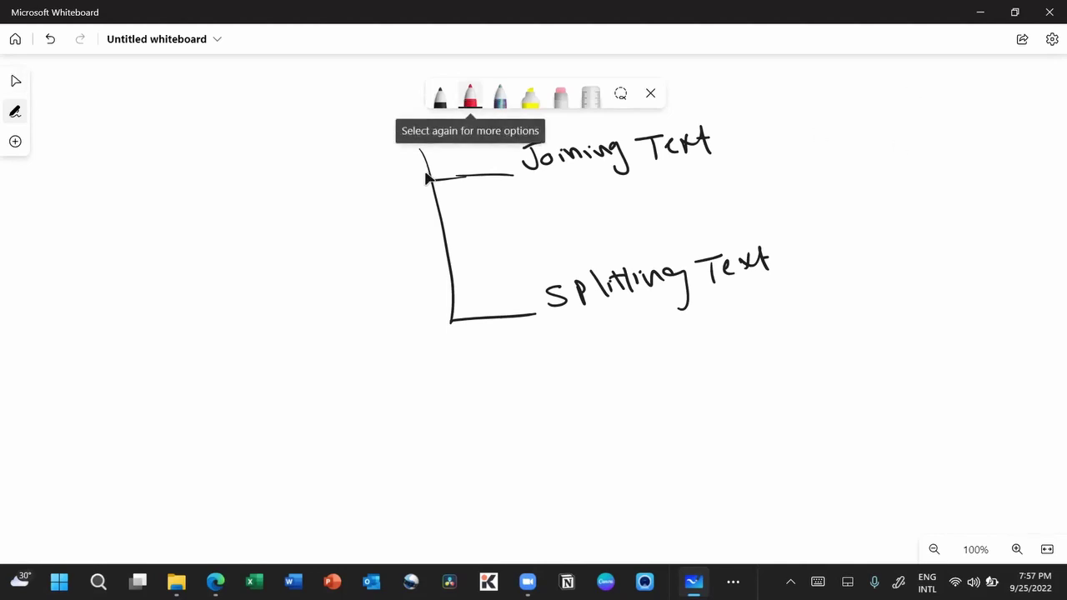
{"action": "left_click", "coordinate": [470, 96]}
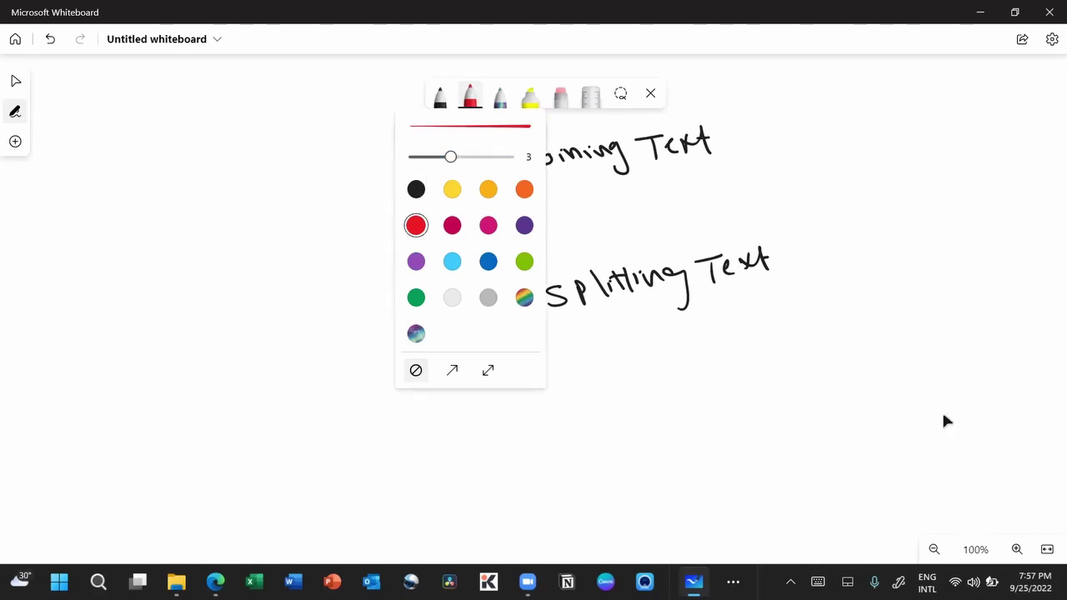
{"action": "left_click", "coordinate": [915, 403]}
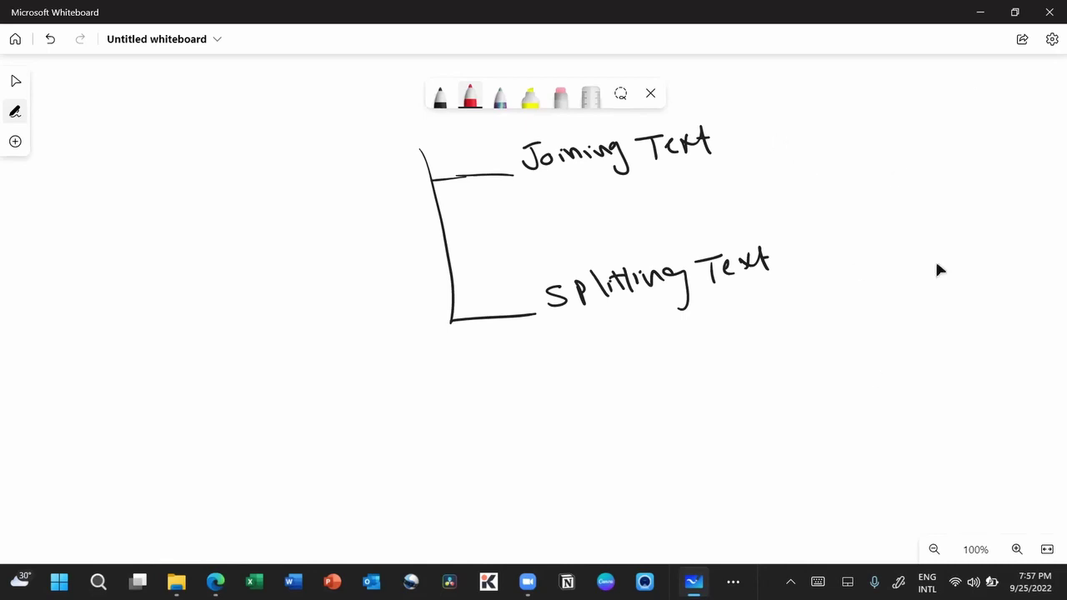
{"action": "mouse_move", "coordinate": [771, 234]}
{"action": "left_mouse_down"}
{"action": "mouse_move", "coordinate": [535, 280]}
{"action": "mouse_move", "coordinate": [594, 320]}
{"action": "mouse_move", "coordinate": [773, 286]}
{"action": "left_mouse_up"}
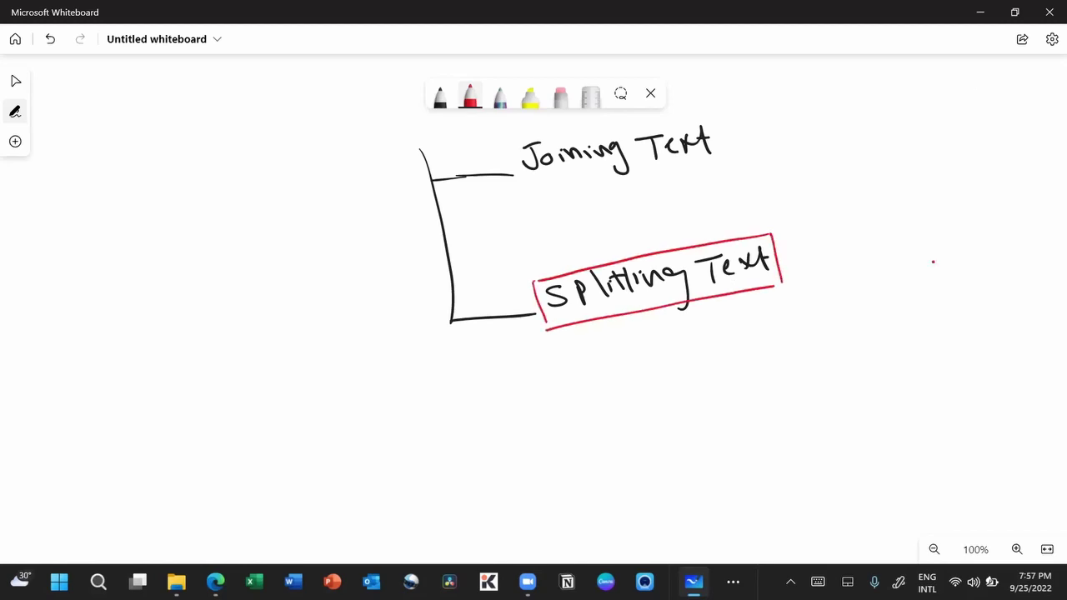
{"action": "left_click_drag", "start_coordinate": [774, 235], "coordinate": [780, 286]}
{"action": "mouse_move", "coordinate": [812, 215]}
{"action": "left_mouse_down"}
{"action": "mouse_move", "coordinate": [802, 232]}
{"action": "mouse_move", "coordinate": [823, 261]}
{"action": "mouse_move", "coordinate": [811, 308]}
{"action": "left_mouse_up"}
{"action": "left_click_drag", "start_coordinate": [788, 248], "coordinate": [781, 319]}
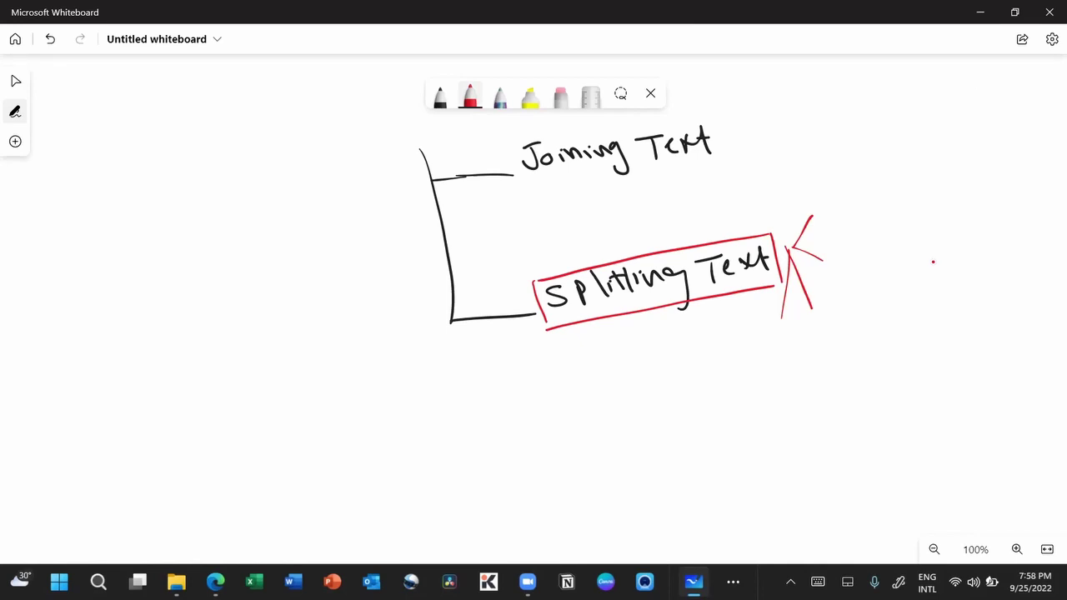
Step: Frame "Joining Text" in red and sketch red converging arrow strokes beside it with a circled "info"
{"action": "mouse_move", "coordinate": [705, 112]}
{"action": "left_mouse_down"}
{"action": "mouse_move", "coordinate": [500, 180]}
{"action": "mouse_move", "coordinate": [725, 162]}
{"action": "mouse_move", "coordinate": [715, 110]}
{"action": "left_mouse_up"}
{"action": "mouse_move", "coordinate": [680, 165]}
{"action": "left_mouse_down"}
{"action": "mouse_move", "coordinate": [500, 183]}
{"action": "mouse_move", "coordinate": [708, 111]}
{"action": "left_mouse_up"}
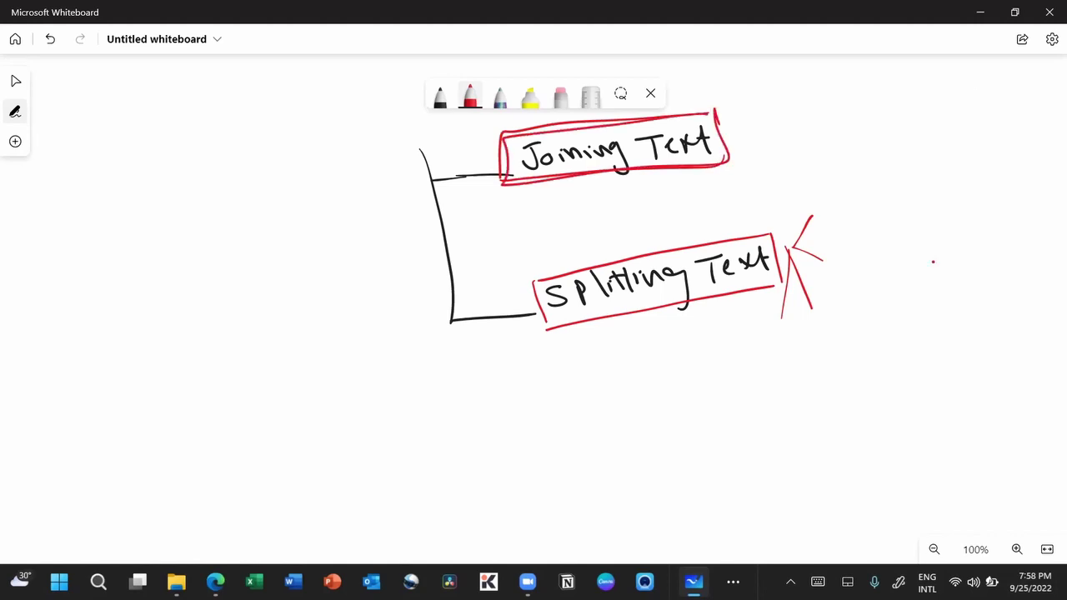
{"action": "mouse_move", "coordinate": [750, 97]}
{"action": "left_mouse_down"}
{"action": "mouse_move", "coordinate": [804, 113]}
{"action": "mouse_move", "coordinate": [763, 131]}
{"action": "mouse_move", "coordinate": [796, 181]}
{"action": "left_mouse_up"}
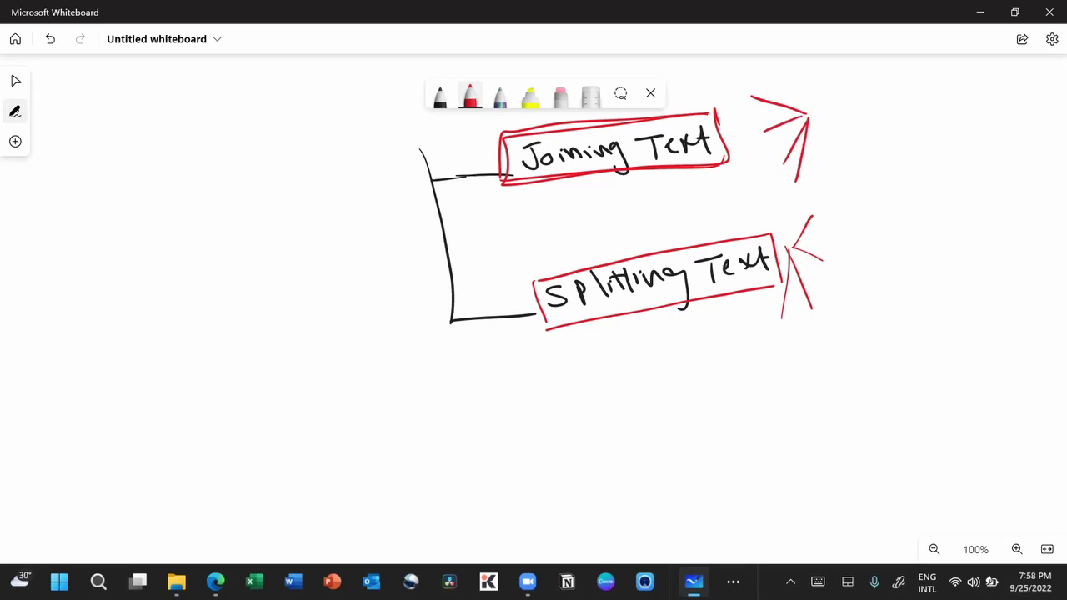
{"action": "mouse_move", "coordinate": [732, 123]}
{"action": "left_mouse_down"}
{"action": "mouse_move", "coordinate": [737, 133]}
{"action": "mouse_move", "coordinate": [747, 118]}
{"action": "left_mouse_up"}
{"action": "mouse_move", "coordinate": [757, 103]}
{"action": "left_mouse_down"}
{"action": "mouse_move", "coordinate": [748, 137]}
{"action": "mouse_move", "coordinate": [758, 125]}
{"action": "mouse_move", "coordinate": [742, 90]}
{"action": "mouse_move", "coordinate": [764, 110]}
{"action": "mouse_move", "coordinate": [762, 145]}
{"action": "left_mouse_up"}
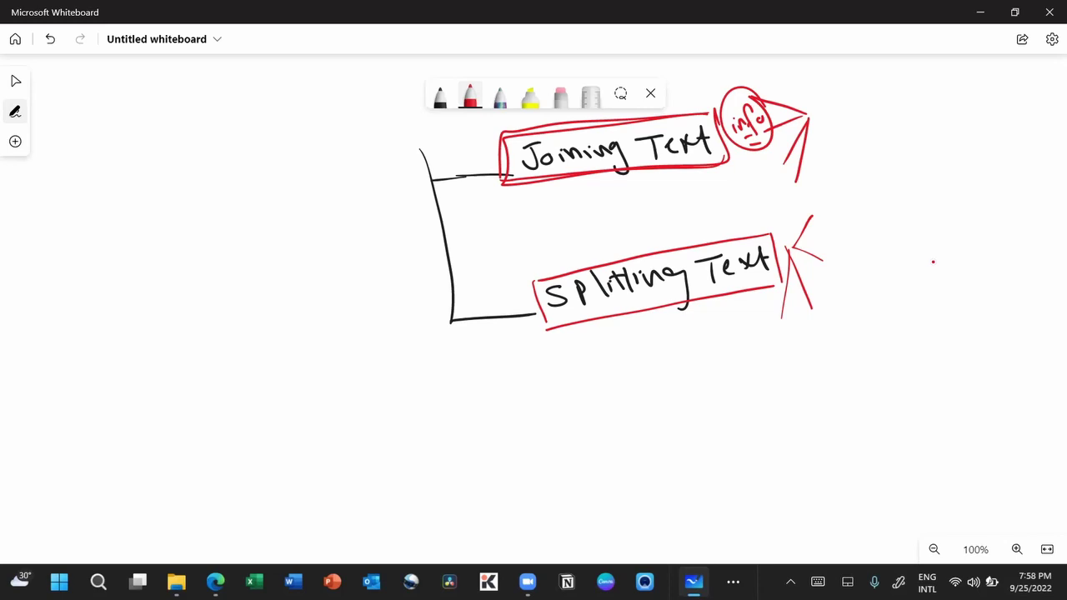
Step: In black ink, draw a small arrow under "Joining Text" and write "Concat" below it
{"action": "left_click", "coordinate": [440, 96]}
{"action": "mouse_move", "coordinate": [590, 174]}
{"action": "left_mouse_down"}
{"action": "mouse_move", "coordinate": [552, 191]}
{"action": "mouse_move", "coordinate": [563, 203]}
{"action": "mouse_move", "coordinate": [497, 210]}
{"action": "mouse_move", "coordinate": [512, 225]}
{"action": "left_mouse_up"}
{"action": "left_click_drag", "start_coordinate": [520, 220], "coordinate": [537, 226]}
{"action": "left_click_drag", "start_coordinate": [553, 215], "coordinate": [560, 223]}
{"action": "left_click_drag", "start_coordinate": [556, 210], "coordinate": [568, 209]}
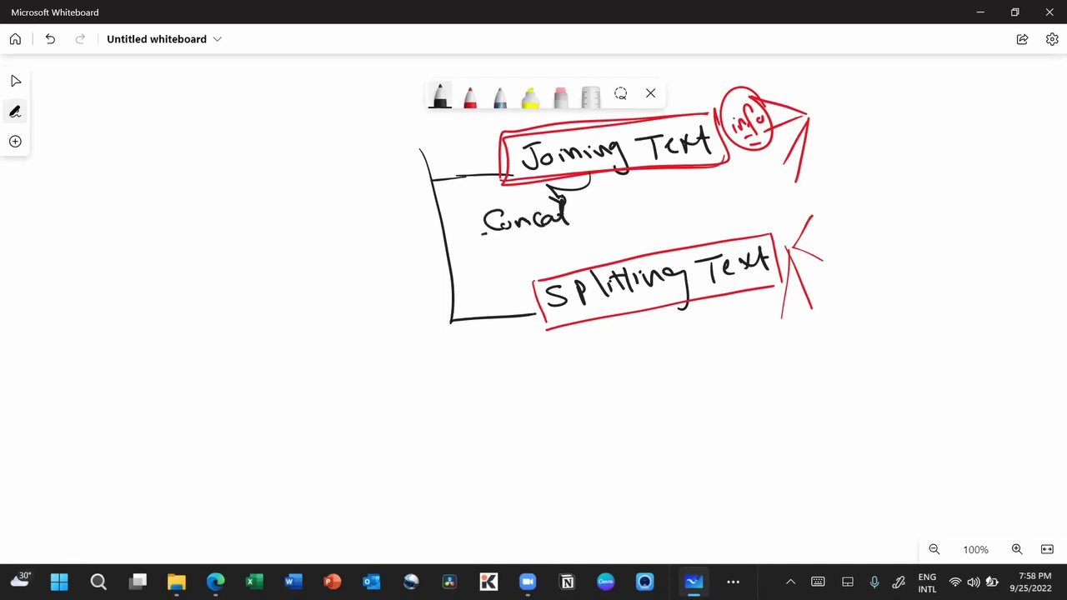
Step: Write "Text join" under "Concat" with list dashes, and group both with a curly brace
{"action": "mouse_move", "coordinate": [476, 235]}
{"action": "left_mouse_down"}
{"action": "mouse_move", "coordinate": [489, 234]}
{"action": "mouse_move", "coordinate": [498, 262]}
{"action": "left_mouse_up"}
{"action": "mouse_move", "coordinate": [511, 250]}
{"action": "left_mouse_down"}
{"action": "mouse_move", "coordinate": [510, 263]}
{"action": "mouse_move", "coordinate": [520, 241]}
{"action": "left_mouse_up"}
{"action": "left_click_drag", "start_coordinate": [525, 248], "coordinate": [553, 254]}
{"action": "mouse_move", "coordinate": [553, 239]}
{"action": "left_mouse_down"}
{"action": "mouse_move", "coordinate": [541, 254]}
{"action": "mouse_move", "coordinate": [559, 252]}
{"action": "left_mouse_up"}
{"action": "mouse_move", "coordinate": [553, 241]}
{"action": "left_mouse_down"}
{"action": "mouse_move", "coordinate": [574, 252]}
{"action": "mouse_move", "coordinate": [590, 237]}
{"action": "mouse_move", "coordinate": [622, 240]}
{"action": "left_mouse_up"}
{"action": "mouse_move", "coordinate": [604, 186]}
{"action": "left_mouse_down"}
{"action": "mouse_move", "coordinate": [642, 227]}
{"action": "mouse_move", "coordinate": [631, 242]}
{"action": "left_mouse_up"}
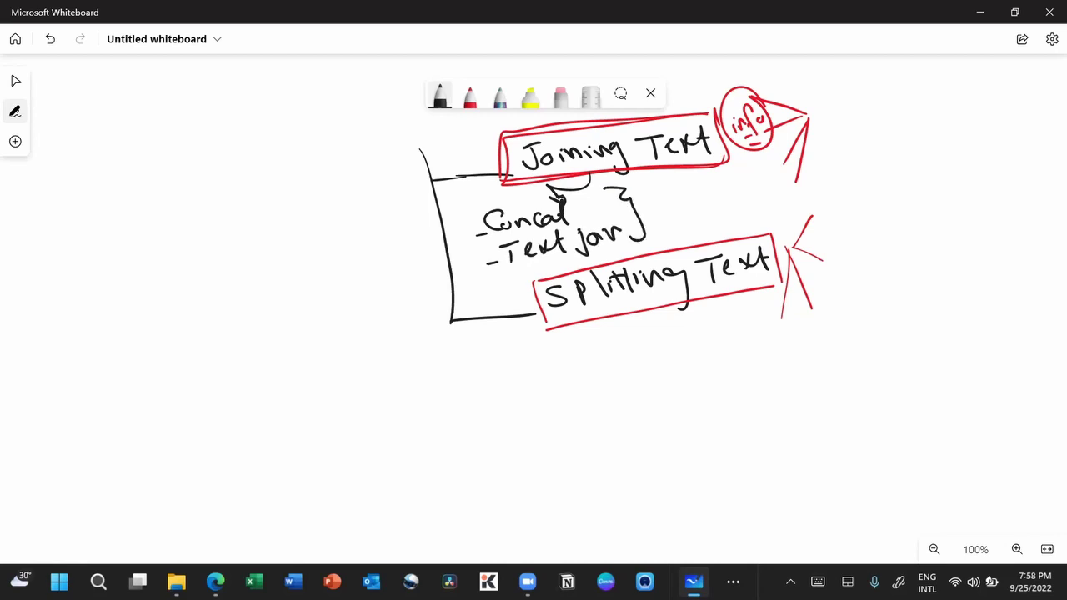
{"action": "left_click_drag", "start_coordinate": [641, 191], "coordinate": [653, 200]}
{"action": "left_click_drag", "start_coordinate": [658, 190], "coordinate": [668, 200]}
{"action": "mouse_move", "coordinate": [673, 188]}
{"action": "left_mouse_down"}
{"action": "mouse_move", "coordinate": [690, 200]}
{"action": "mouse_move", "coordinate": [654, 194]}
{"action": "mouse_move", "coordinate": [685, 191]}
{"action": "mouse_move", "coordinate": [655, 208]}
{"action": "left_mouse_up"}
{"action": "left_click", "coordinate": [560, 96]}
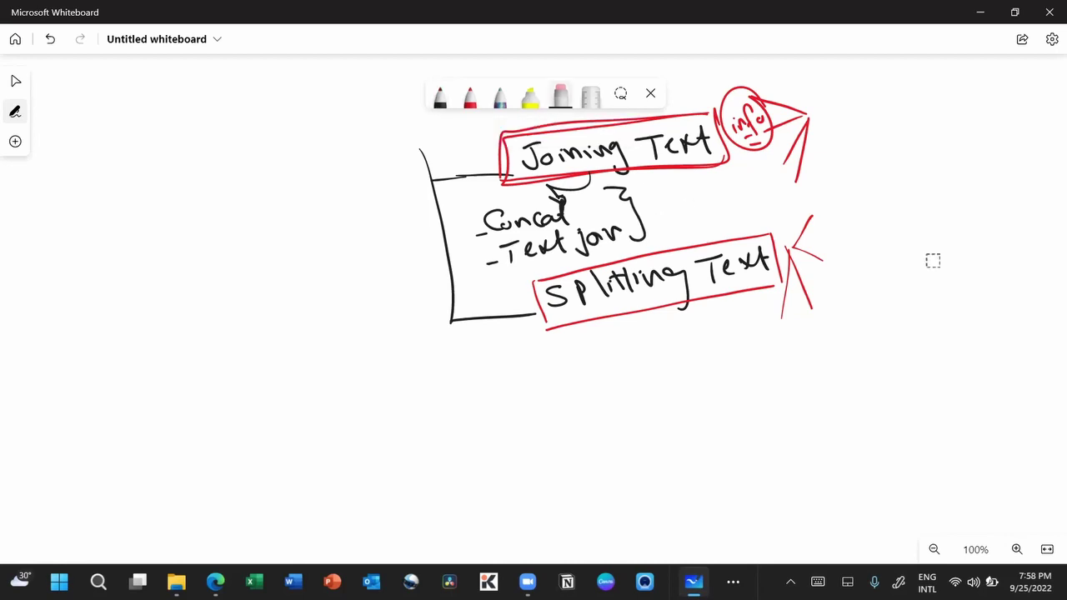
Step: Write "365" in black beside the curly brace and underline it
{"action": "left_click", "coordinate": [440, 96]}
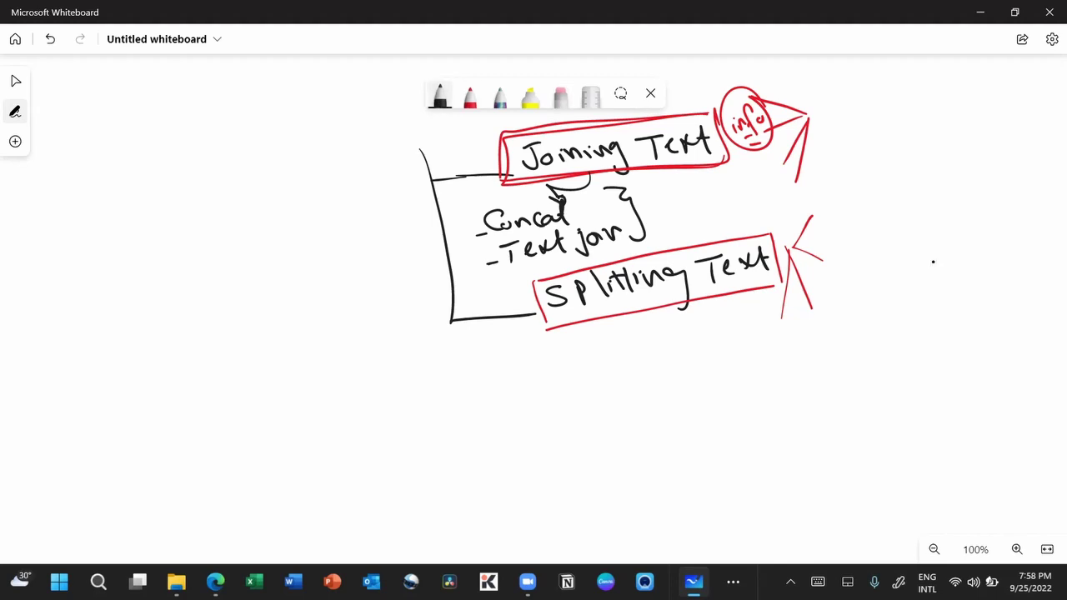
{"action": "mouse_move", "coordinate": [646, 188]}
{"action": "left_mouse_down"}
{"action": "mouse_move", "coordinate": [648, 204]}
{"action": "mouse_move", "coordinate": [677, 202]}
{"action": "mouse_move", "coordinate": [690, 182]}
{"action": "mouse_move", "coordinate": [696, 206]}
{"action": "left_mouse_up"}
{"action": "left_click", "coordinate": [697, 201]}
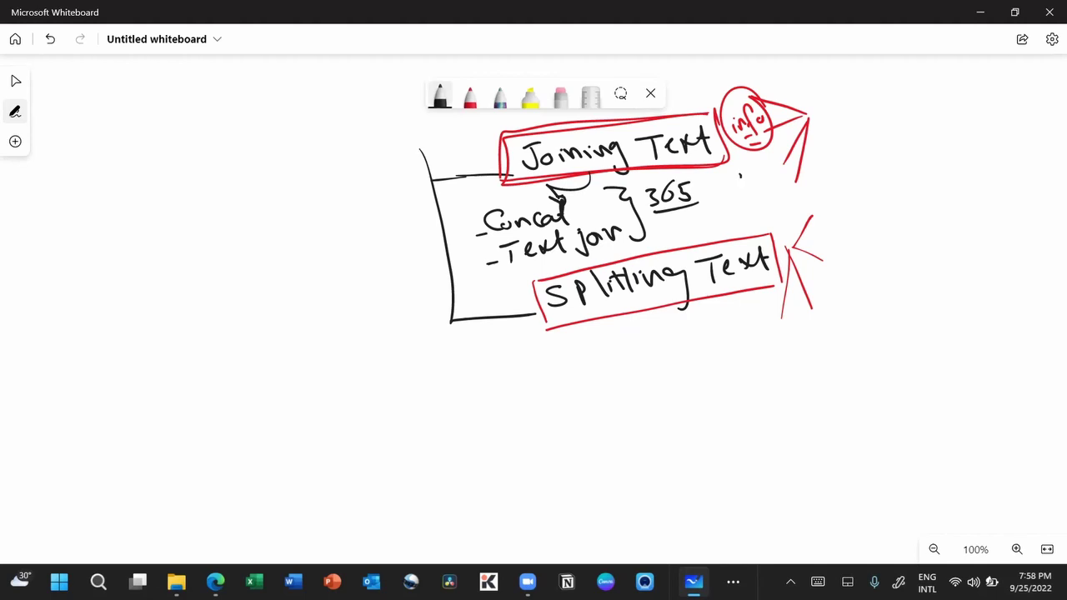
Step: Write "Concatation" beside "365" with a double-underlined "&" below it, and draw a black box around the word
{"action": "left_click_drag", "start_coordinate": [745, 176], "coordinate": [746, 199]}
{"action": "mouse_move", "coordinate": [758, 185]}
{"action": "left_mouse_down"}
{"action": "mouse_move", "coordinate": [796, 197]}
{"action": "mouse_move", "coordinate": [836, 176]}
{"action": "left_mouse_up"}
{"action": "mouse_move", "coordinate": [853, 155]}
{"action": "left_mouse_down"}
{"action": "mouse_move", "coordinate": [855, 177]}
{"action": "mouse_move", "coordinate": [833, 165]}
{"action": "left_mouse_up"}
{"action": "mouse_move", "coordinate": [849, 165]}
{"action": "left_mouse_down"}
{"action": "mouse_move", "coordinate": [883, 167]}
{"action": "mouse_move", "coordinate": [898, 153]}
{"action": "left_mouse_up"}
{"action": "left_click_drag", "start_coordinate": [817, 185], "coordinate": [835, 208]}
{"action": "left_click_drag", "start_coordinate": [817, 194], "coordinate": [855, 214]}
{"action": "left_click_drag", "start_coordinate": [830, 218], "coordinate": [855, 218]}
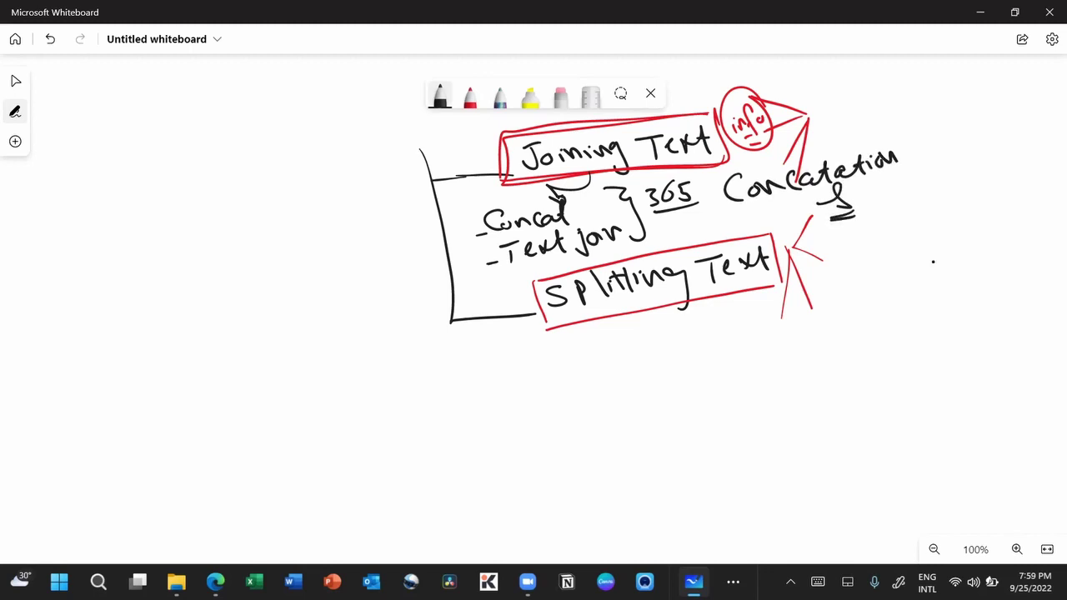
{"action": "mouse_move", "coordinate": [909, 140]}
{"action": "left_mouse_down"}
{"action": "mouse_move", "coordinate": [713, 203]}
{"action": "mouse_move", "coordinate": [889, 220]}
{"action": "mouse_move", "coordinate": [836, 218]}
{"action": "left_mouse_up"}
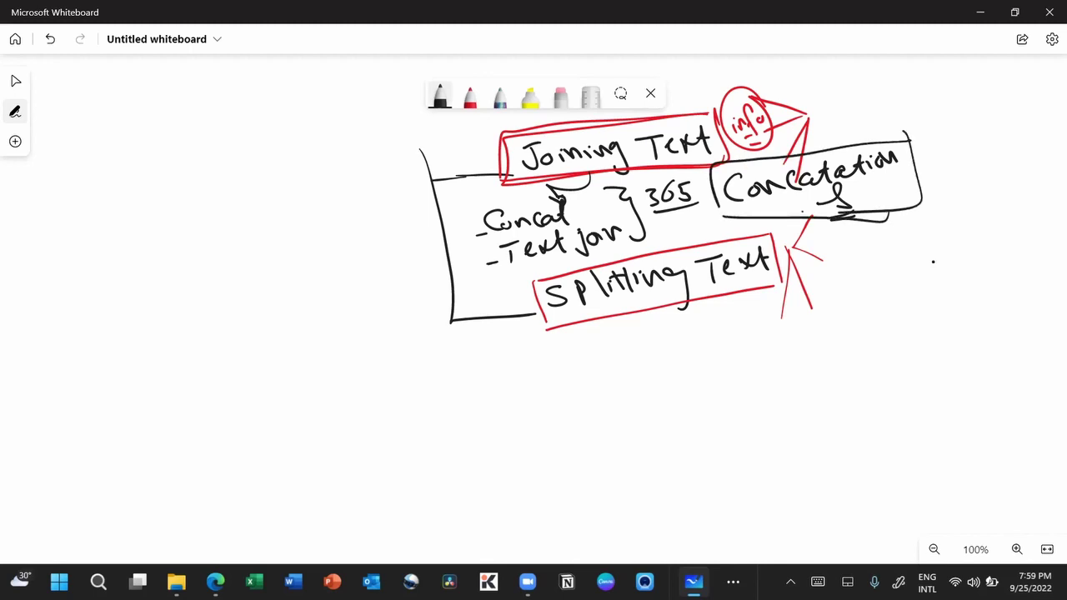
Step: Draw a downward branch line with short list dashes under the "Splitting Text" box
{"action": "left_click_drag", "start_coordinate": [576, 324], "coordinate": [606, 406]}
{"action": "mouse_move", "coordinate": [593, 355]}
{"action": "left_mouse_down"}
{"action": "mouse_move", "coordinate": [610, 350]}
{"action": "mouse_move", "coordinate": [617, 369]}
{"action": "left_mouse_up"}
{"action": "left_click_drag", "start_coordinate": [611, 389], "coordinate": [632, 387]}
Step: Write "left", "Right" and "Mid" as list items along the branch under "Splitting Text"
{"action": "left_click_drag", "start_coordinate": [629, 326], "coordinate": [623, 345]}
{"action": "left_click_drag", "start_coordinate": [639, 334], "coordinate": [647, 338]}
{"action": "mouse_move", "coordinate": [658, 315]}
{"action": "left_mouse_down"}
{"action": "mouse_move", "coordinate": [654, 343]}
{"action": "mouse_move", "coordinate": [663, 328]}
{"action": "left_mouse_up"}
{"action": "mouse_move", "coordinate": [673, 315]}
{"action": "left_mouse_down"}
{"action": "mouse_move", "coordinate": [672, 333]}
{"action": "mouse_move", "coordinate": [679, 323]}
{"action": "left_mouse_up"}
{"action": "mouse_move", "coordinate": [638, 358]}
{"action": "left_mouse_down"}
{"action": "mouse_move", "coordinate": [640, 372]}
{"action": "mouse_move", "coordinate": [658, 366]}
{"action": "left_mouse_up"}
{"action": "left_click_drag", "start_coordinate": [666, 349], "coordinate": [670, 366]}
{"action": "mouse_move", "coordinate": [676, 336]}
{"action": "left_mouse_down"}
{"action": "mouse_move", "coordinate": [677, 356]}
{"action": "mouse_move", "coordinate": [693, 357]}
{"action": "left_mouse_up"}
{"action": "mouse_move", "coordinate": [701, 335]}
{"action": "left_mouse_down"}
{"action": "mouse_move", "coordinate": [700, 355]}
{"action": "mouse_move", "coordinate": [707, 340]}
{"action": "left_mouse_up"}
{"action": "left_click_drag", "start_coordinate": [646, 402], "coordinate": [693, 384]}
{"action": "left_click_drag", "start_coordinate": [705, 360], "coordinate": [706, 381]}
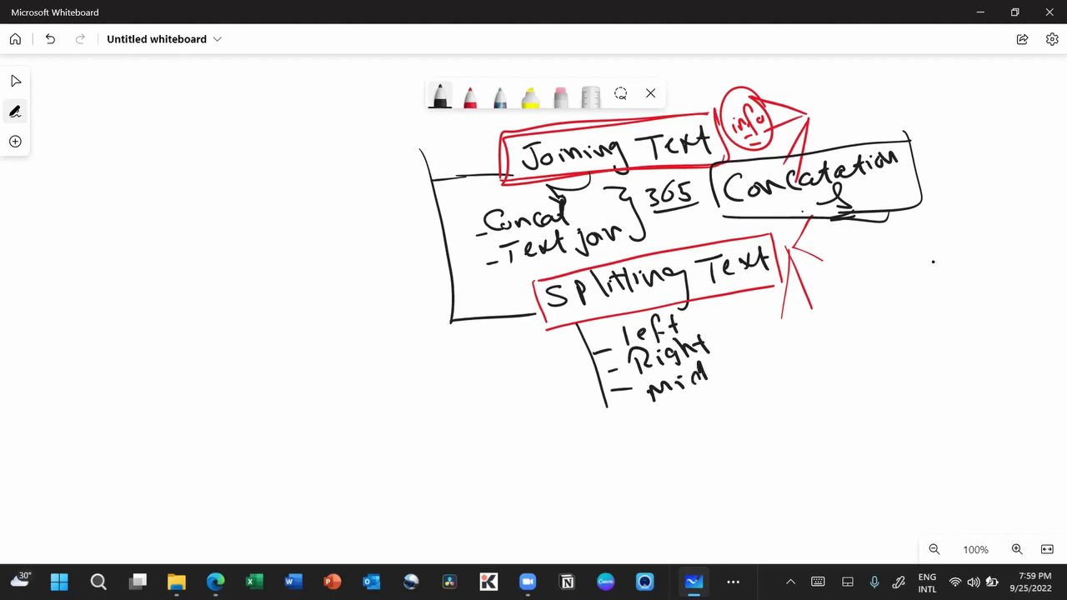
Step: Extend the branch line downward with two more dashes and write "Find" below "Mid"
{"action": "left_click_drag", "start_coordinate": [604, 399], "coordinate": [623, 500]}
{"action": "left_click_drag", "start_coordinate": [615, 453], "coordinate": [645, 451]}
{"action": "left_click_drag", "start_coordinate": [620, 489], "coordinate": [643, 489]}
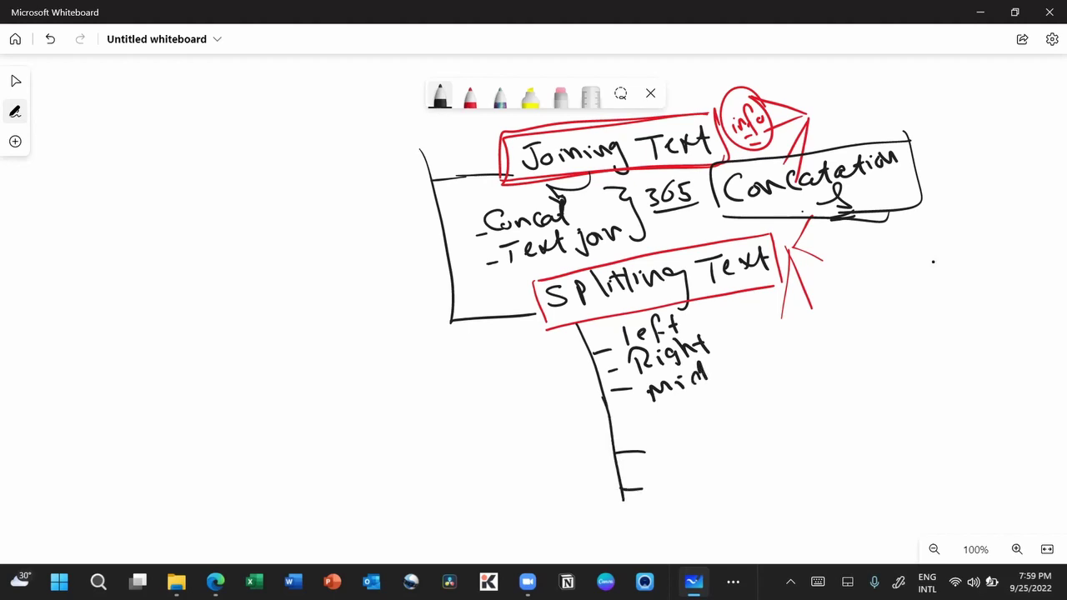
{"action": "mouse_move", "coordinate": [660, 421]}
{"action": "left_mouse_down"}
{"action": "mouse_move", "coordinate": [658, 445]}
{"action": "mouse_move", "coordinate": [675, 418]}
{"action": "mouse_move", "coordinate": [673, 430]}
{"action": "left_mouse_up"}
{"action": "mouse_move", "coordinate": [678, 425]}
{"action": "left_mouse_down"}
{"action": "mouse_move", "coordinate": [681, 436]}
{"action": "mouse_move", "coordinate": [702, 430]}
{"action": "mouse_move", "coordinate": [722, 399]}
{"action": "left_mouse_up"}
{"action": "left_click_drag", "start_coordinate": [721, 398], "coordinate": [720, 427]}
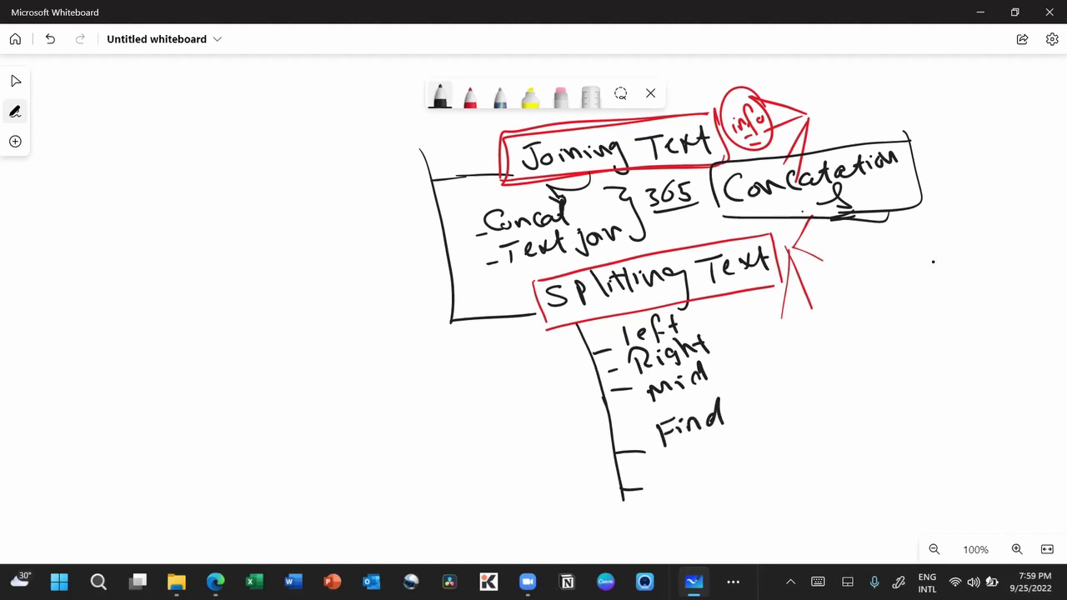
Step: Write "len" below "Find" and underline it twice
{"action": "left_click_drag", "start_coordinate": [671, 471], "coordinate": [683, 453]}
{"action": "mouse_move", "coordinate": [692, 467]}
{"action": "left_mouse_down"}
{"action": "mouse_move", "coordinate": [700, 460]}
{"action": "mouse_move", "coordinate": [698, 471]}
{"action": "left_mouse_up"}
{"action": "mouse_move", "coordinate": [705, 471]}
{"action": "left_mouse_down"}
{"action": "mouse_move", "coordinate": [714, 456]}
{"action": "mouse_move", "coordinate": [723, 474]}
{"action": "left_mouse_up"}
{"action": "left_click_drag", "start_coordinate": [690, 485], "coordinate": [732, 490]}
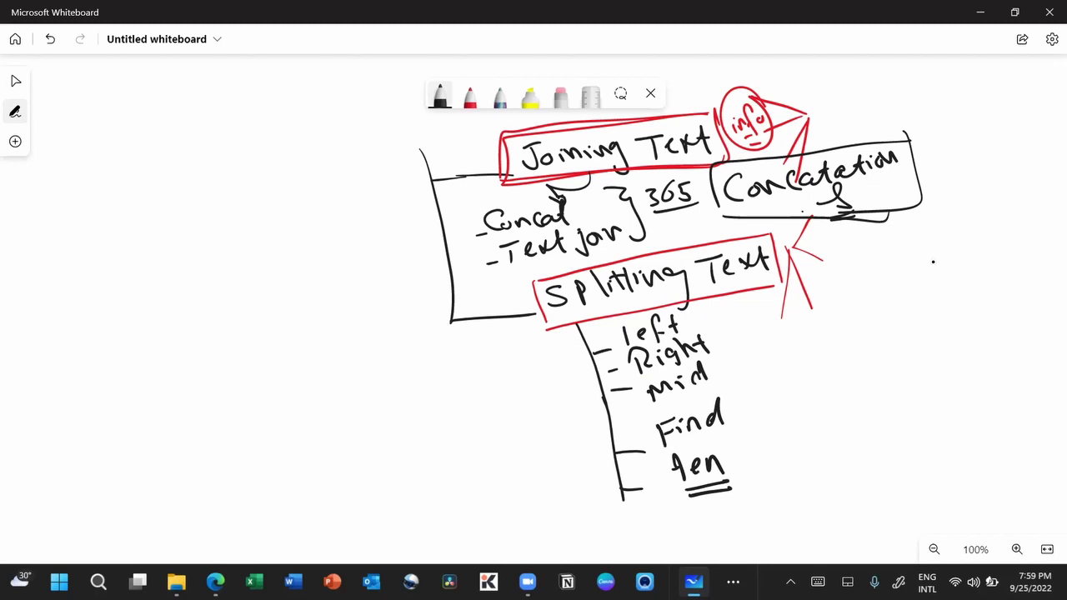
{"action": "mouse_move", "coordinate": [655, 444]}
{"action": "left_mouse_down"}
{"action": "mouse_move", "coordinate": [757, 419]}
{"action": "mouse_move", "coordinate": [659, 438]}
{"action": "left_mouse_up"}
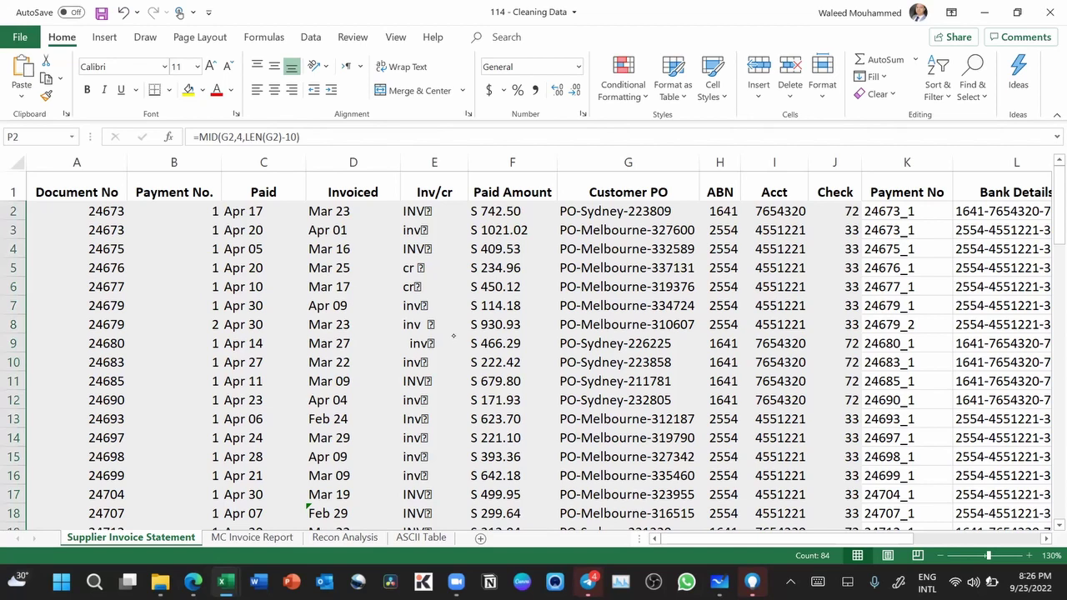
Step: Underline "Sydney" and "223809" in the first Customer PO and "Melbourne" in the second with black ink
{"action": "left_click_drag", "start_coordinate": [582, 223], "coordinate": [630, 215]}
{"action": "left_click_drag", "start_coordinate": [585, 241], "coordinate": [635, 235]}
{"action": "left_click_drag", "start_coordinate": [634, 222], "coordinate": [678, 214]}
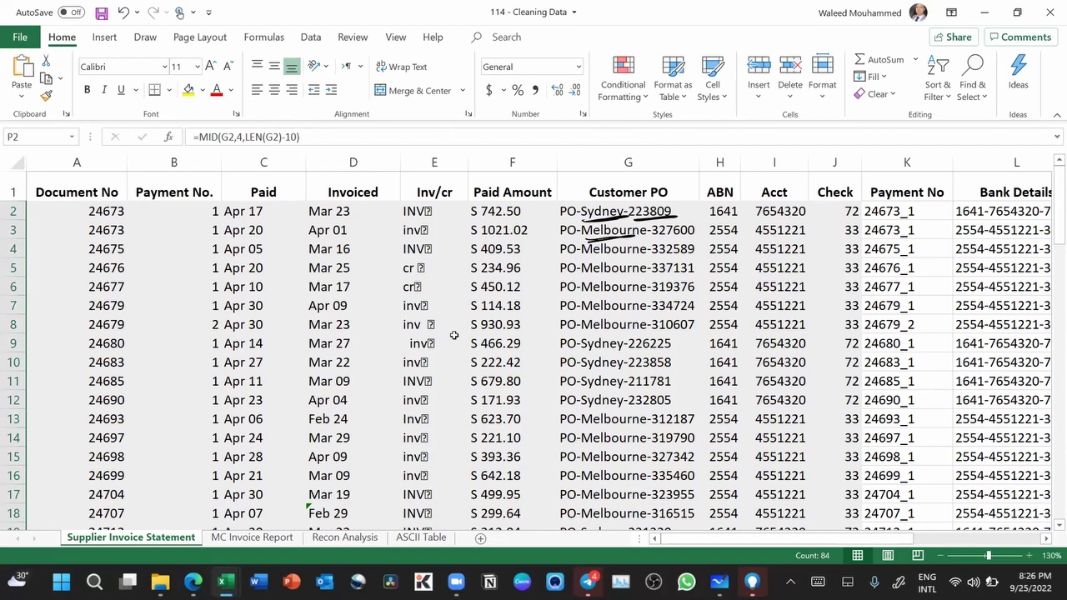
Step: Point out the first document number and payment number in A2 and B2, and ink-underline the combined Payment No in K2
{"action": "left_click", "coordinate": [106, 213]}
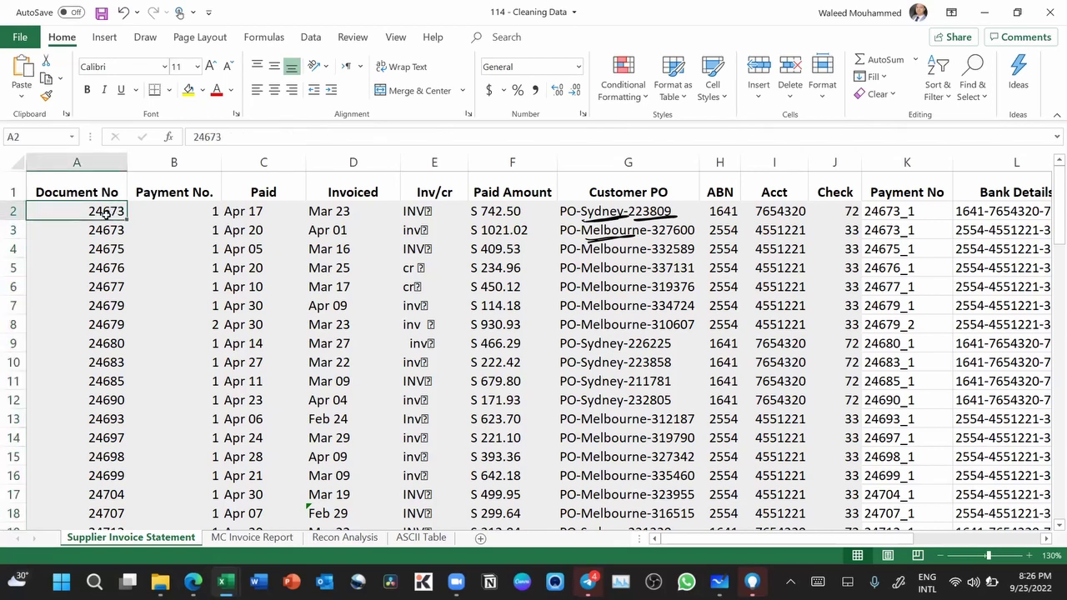
{"action": "left_click", "coordinate": [179, 215]}
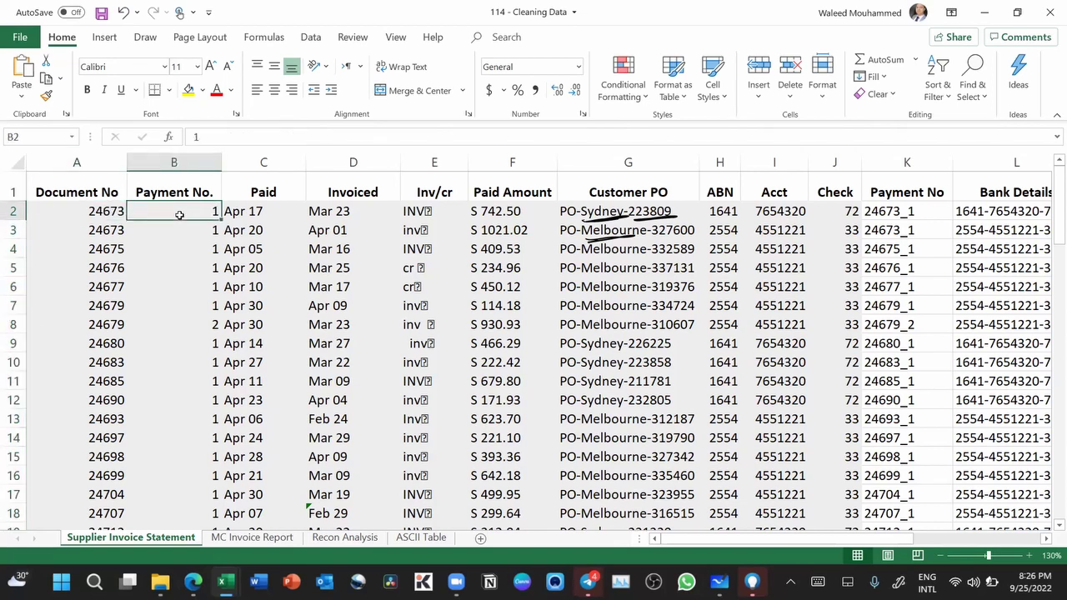
{"action": "left_click_drag", "start_coordinate": [863, 225], "coordinate": [913, 220]}
Step: Ink-underline the Bank Details header and the first row's Inv Month, PO Number and Location values
{"action": "scroll", "coordinate": [446, 232], "scroll_direction": "right", "scroll_amount": 2}
{"action": "scroll", "coordinate": [445, 233], "scroll_direction": "right", "scroll_amount": 1}
{"action": "mouse_move", "coordinate": [703, 202]}
{"action": "left_mouse_down"}
{"action": "mouse_move", "coordinate": [774, 200]}
{"action": "mouse_move", "coordinate": [835, 217]}
{"action": "left_mouse_up"}
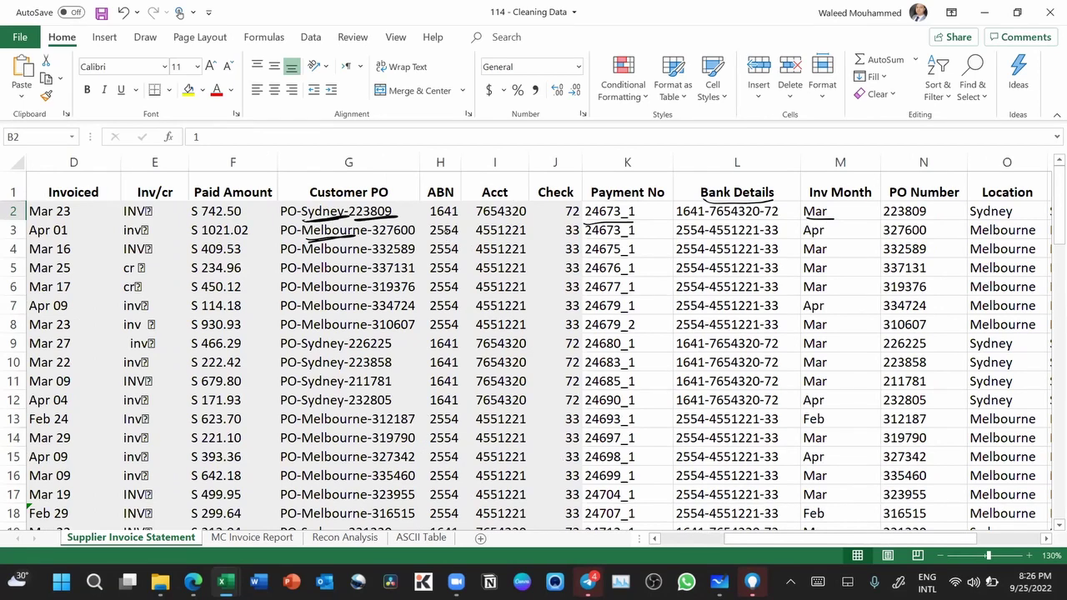
{"action": "left_click_drag", "start_coordinate": [884, 222], "coordinate": [1012, 224]}
{"action": "scroll", "coordinate": [446, 231], "scroll_direction": "right", "scroll_amount": 3}
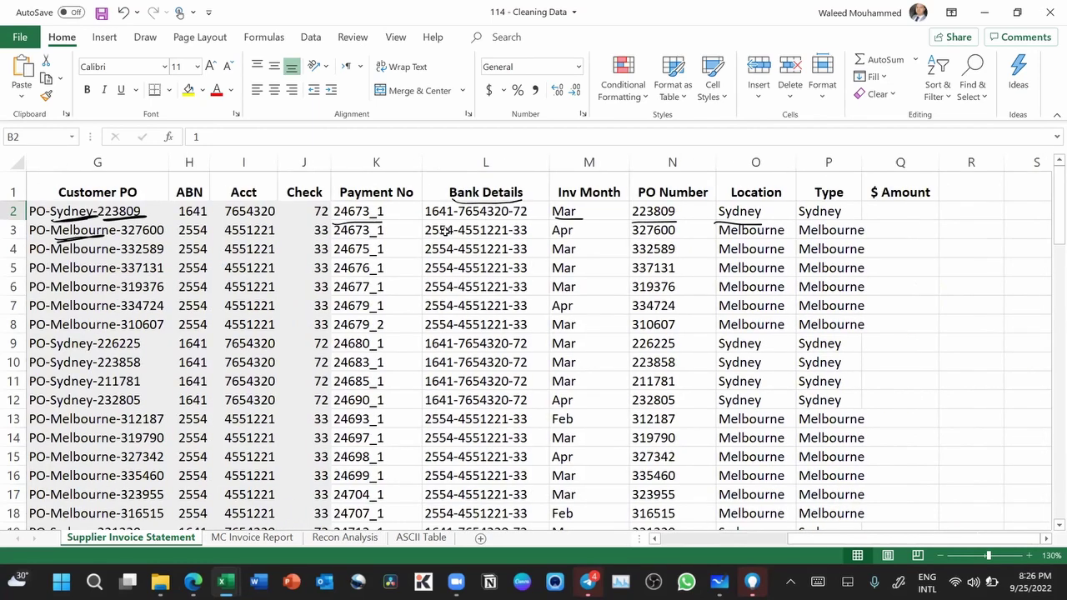
Step: Highlight the grey source data by selecting A1:J17, from Document No through Check
{"action": "scroll", "coordinate": [445, 230], "scroll_direction": "left", "scroll_amount": 5}
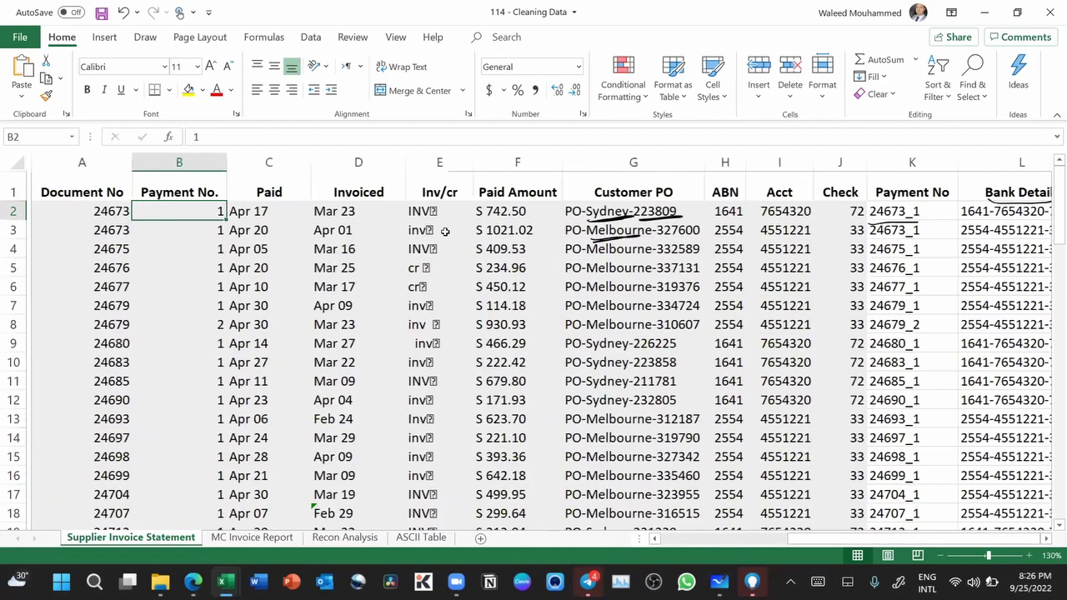
{"action": "scroll", "coordinate": [445, 232], "scroll_direction": "right", "scroll_amount": 1}
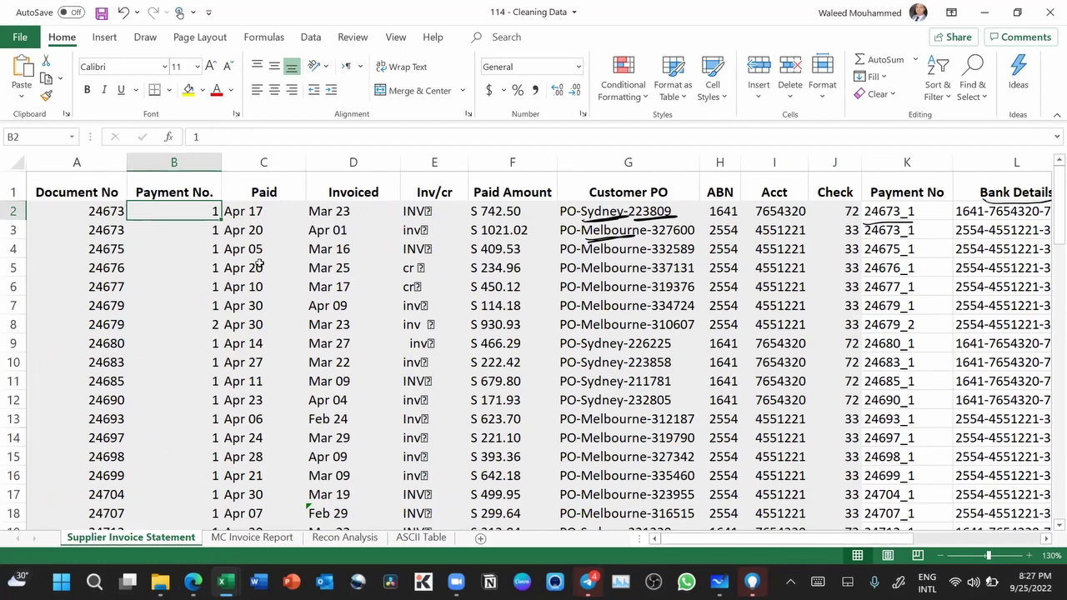
{"action": "left_click_drag", "start_coordinate": [72, 193], "coordinate": [862, 497]}
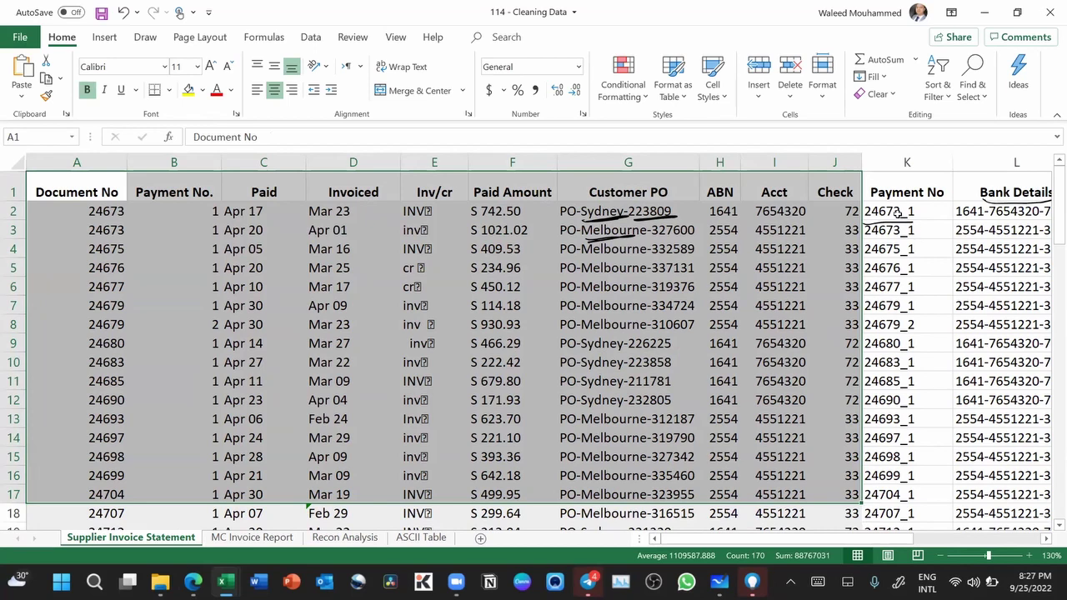
Step: Examine the formulas behind the first row's Payment No, Bank Details and Inv Month cells
{"action": "left_click", "coordinate": [896, 213]}
{"action": "key", "text": "Right"}
{"action": "key", "text": "Right"}
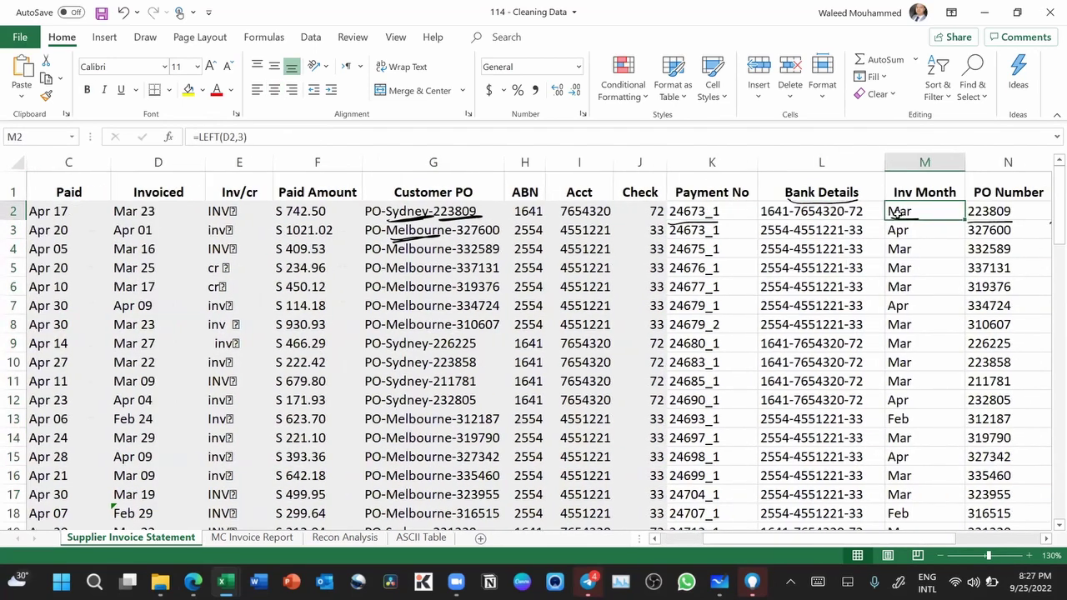
{"action": "key", "text": "Left"}
{"action": "key", "text": "Left"}
{"action": "key", "text": "Left"}
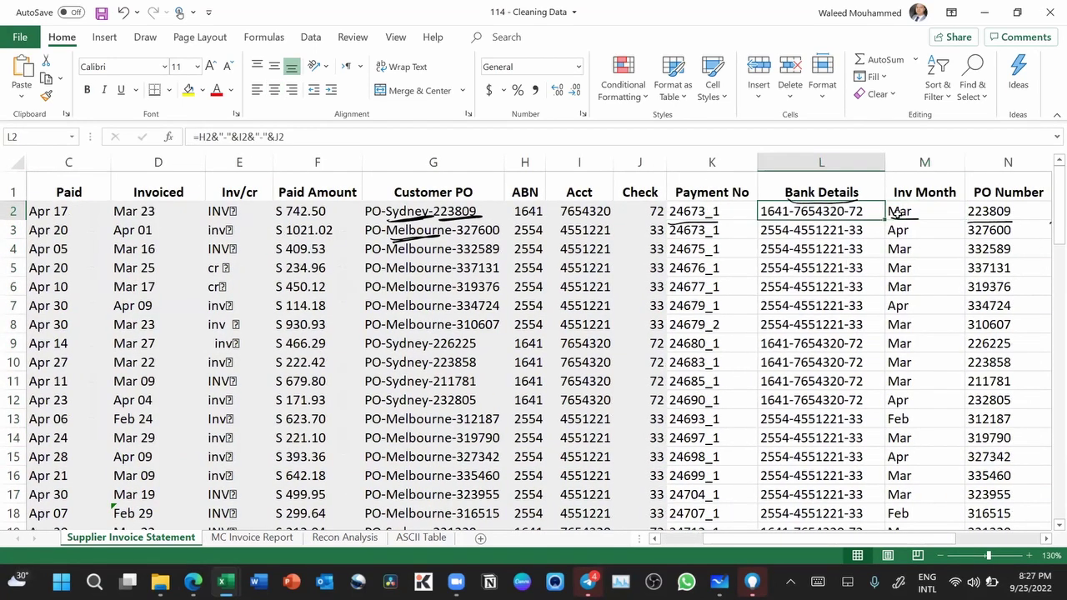
{"action": "key", "text": "Right"}
{"action": "key", "text": "Left"}
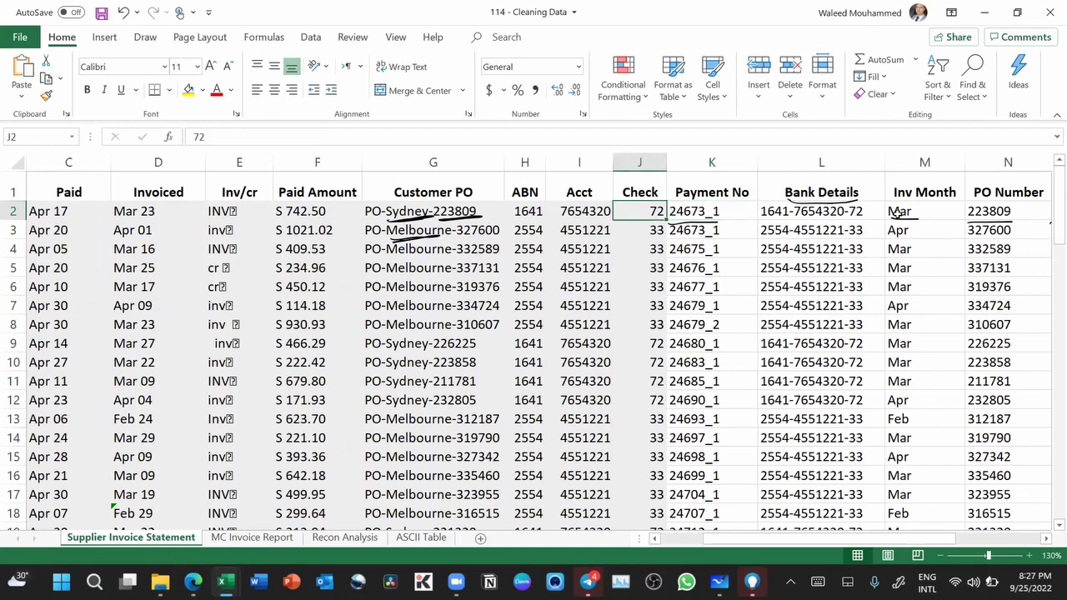
Step: Highlight the grey source data, first along row 2 and then as the block A2:I15
{"action": "key", "text": "Right"}
{"action": "key", "text": "Left"}
{"action": "key", "text": "shift+Left"}
{"action": "scroll", "coordinate": [899, 213], "scroll_direction": "left", "scroll_amount": 3}
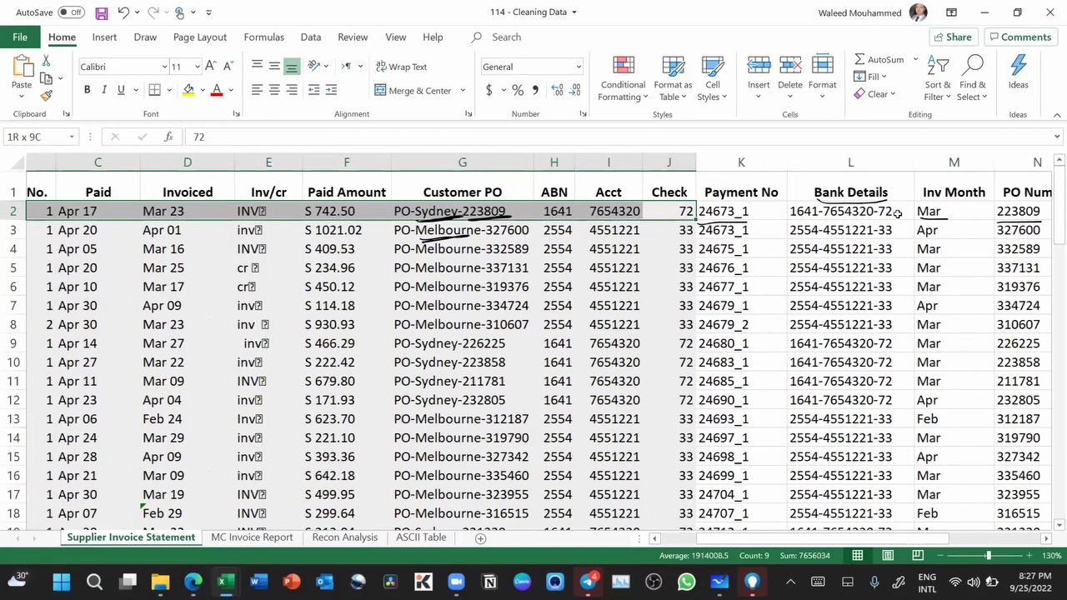
{"action": "left_click", "coordinate": [897, 212]}
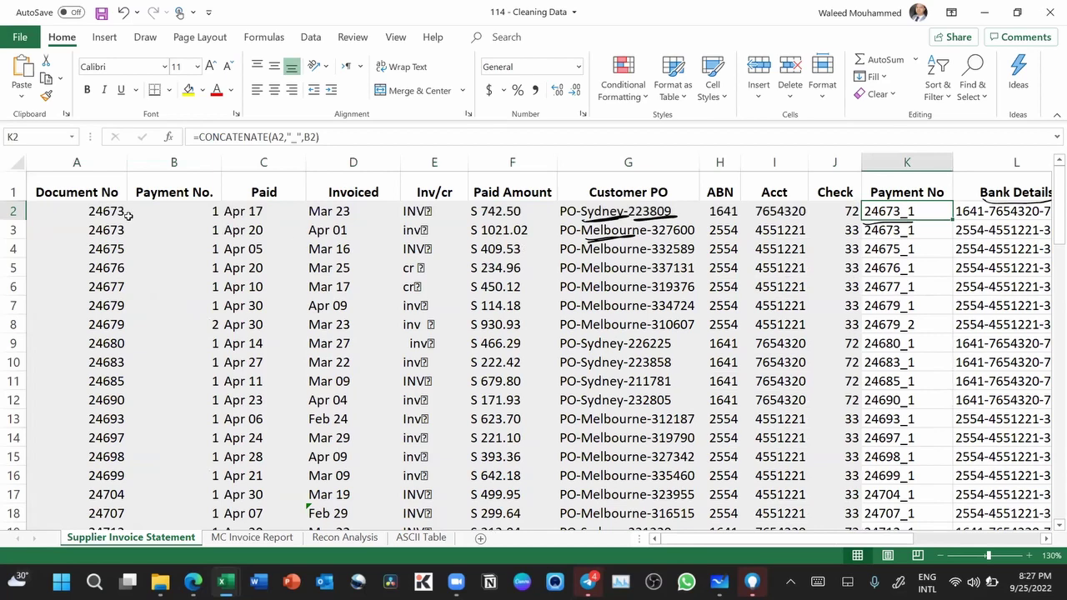
{"action": "left_click_drag", "start_coordinate": [64, 211], "coordinate": [804, 463]}
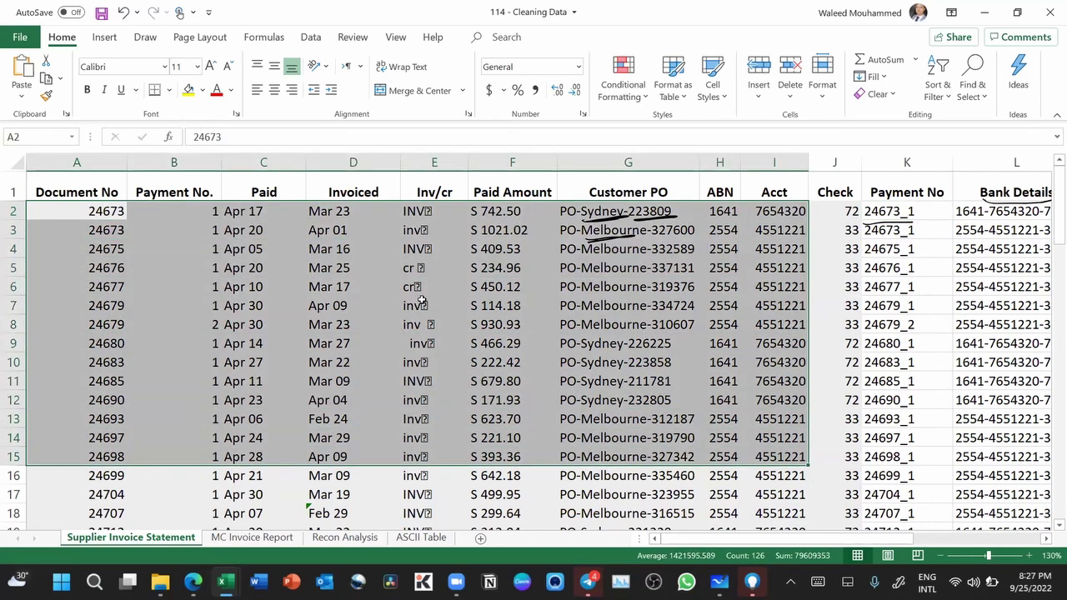
Step: Step through the first row's derived cells from Payment No to Type to examine their formulas
{"action": "left_click", "coordinate": [914, 211]}
{"action": "key", "text": "Right"}
{"action": "key", "text": "Right"}
{"action": "key", "text": "Right"}
{"action": "key", "text": "Right"}
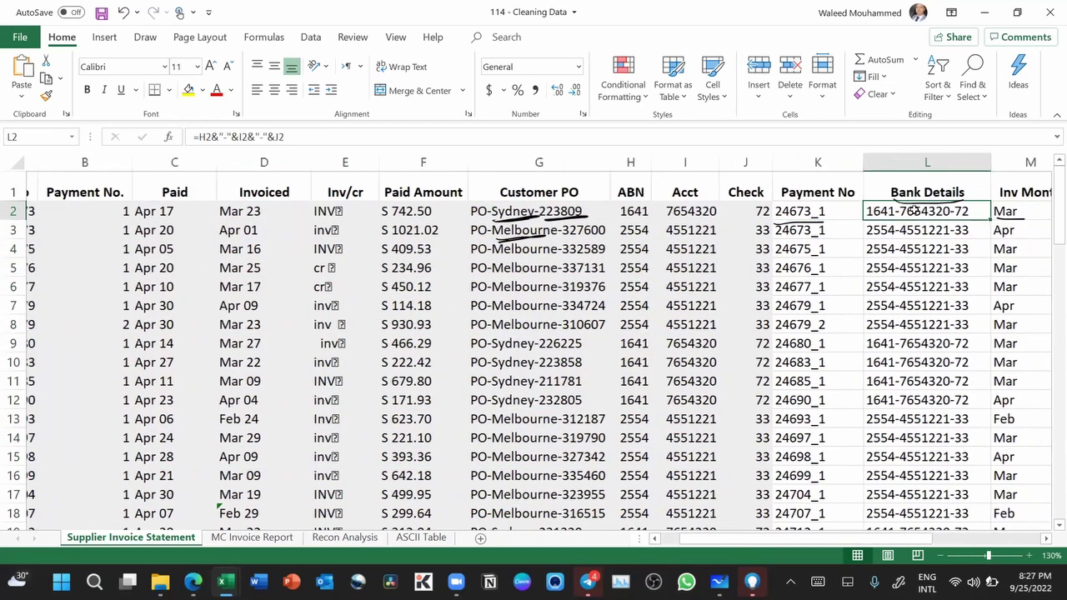
{"action": "key", "text": "Right"}
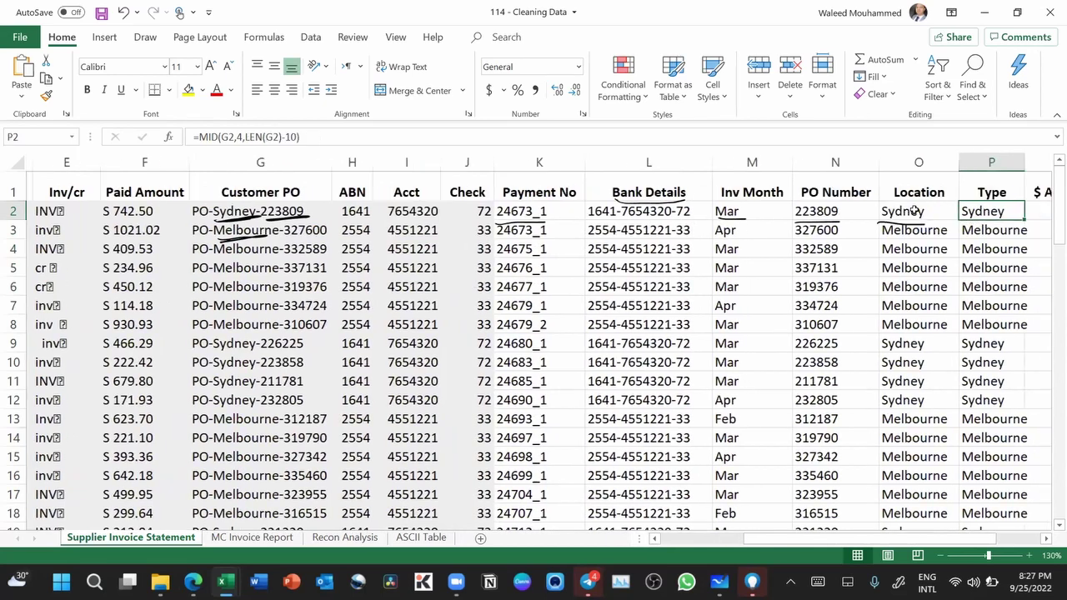
Step: Highlight the derived values from Payment No through Location by selecting K2:O15
{"action": "key", "text": "Left"}
{"action": "key", "text": "Left"}
{"action": "key", "text": "Left"}
{"action": "key", "text": "Left"}
{"action": "key", "text": "Left"}
{"action": "key", "text": "shift+Right"}
{"action": "key", "text": "shift+Right"}
{"action": "key", "text": "shift+Right"}
{"action": "key", "text": "shift+Right"}
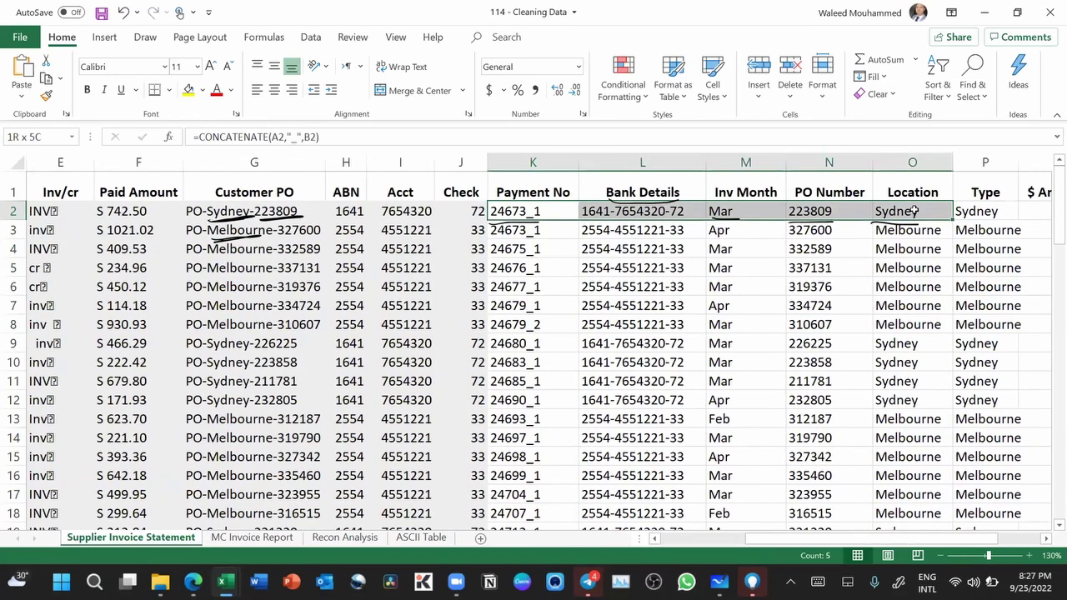
{"action": "key", "text": "shift+Down"}
{"action": "key", "text": "shift+Down"}
{"action": "key", "text": "shift+Down"}
{"action": "key", "text": "shift+Down"}
{"action": "key", "text": "shift+Down"}
{"action": "key", "text": "shift+Down"}
{"action": "key", "text": "shift+Down"}
{"action": "key", "text": "shift+Down"}
{"action": "key", "text": "shift+Down"}
{"action": "key", "text": "shift+Down"}
{"action": "key", "text": "shift+Down"}
{"action": "key", "text": "shift+Down"}
{"action": "key", "text": "shift+Down"}
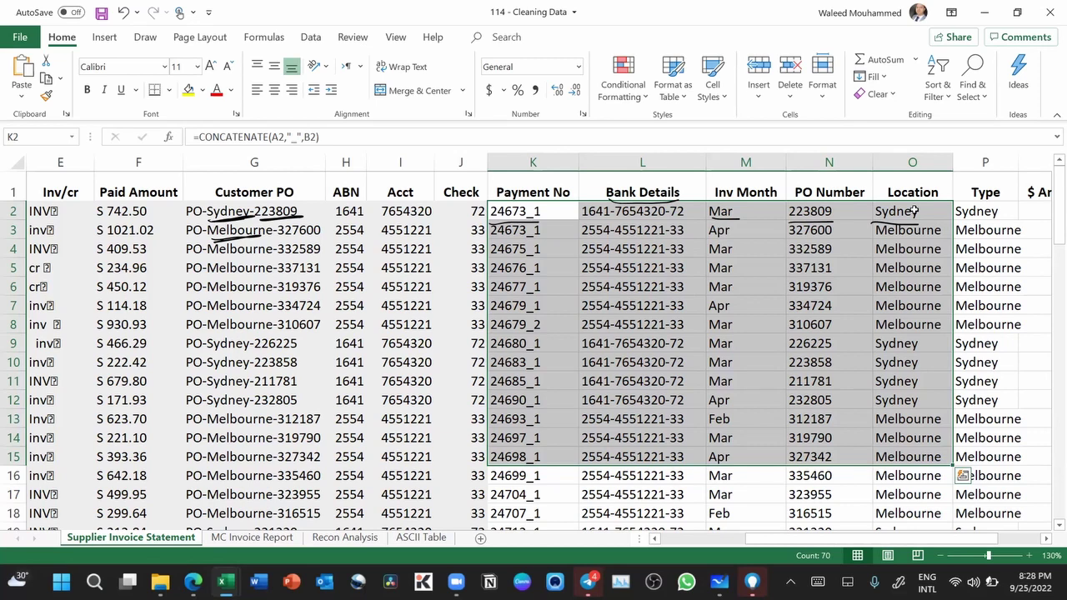
Step: Check the formulas behind the Inv Month value in M4 and the PO Number in N7
{"action": "left_click", "coordinate": [708, 253]}
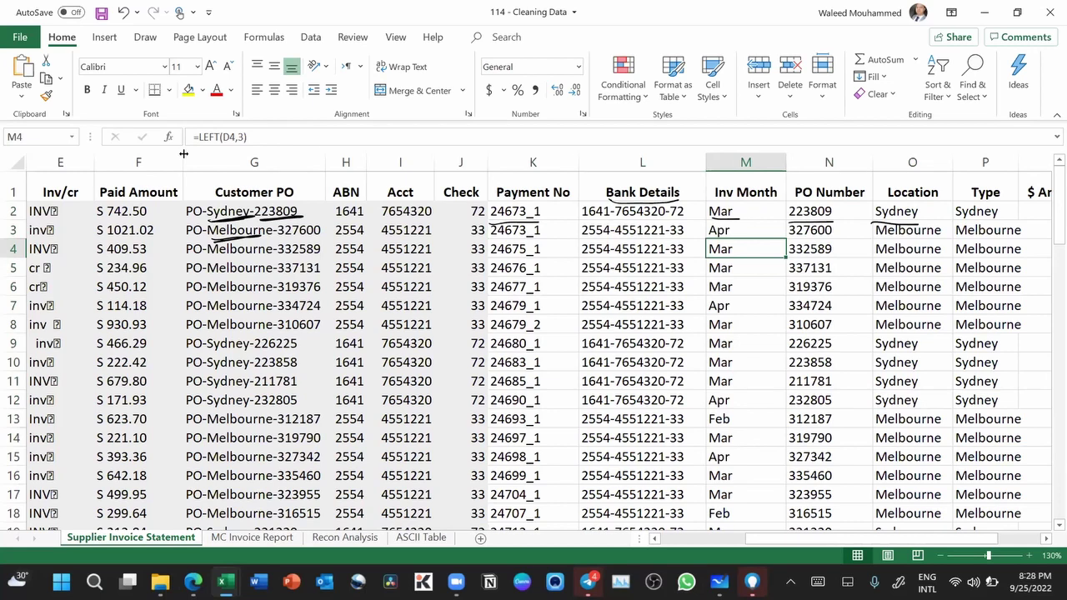
{"action": "left_click_drag", "start_coordinate": [184, 154], "coordinate": [895, 231]}
{"action": "left_click", "coordinate": [855, 303]}
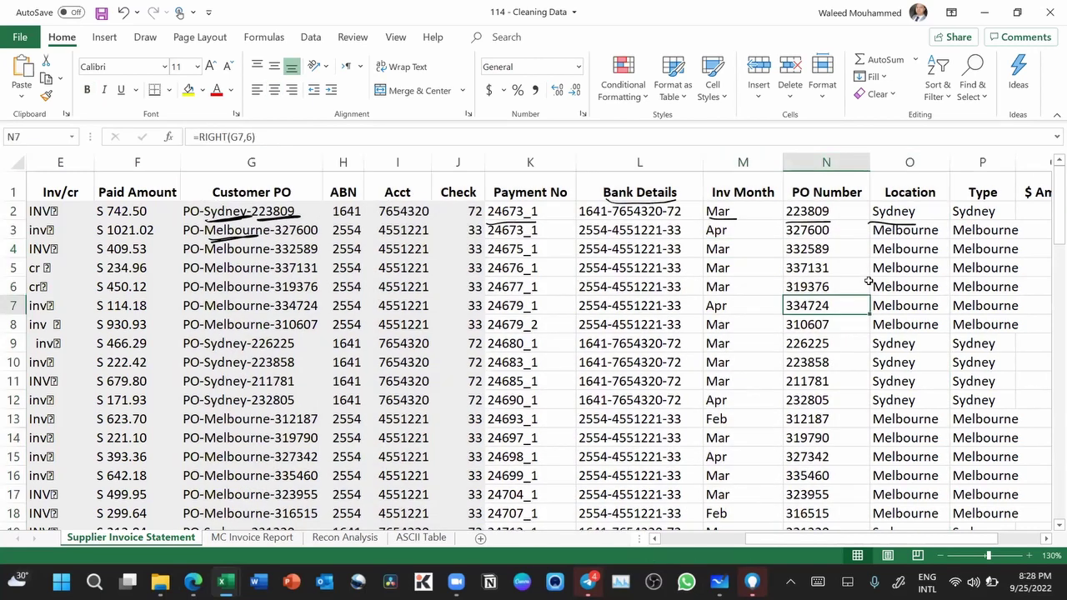
Step: Auto-fit the width of the Type column to its contents
{"action": "scroll", "coordinate": [814, 332], "scroll_direction": "right", "scroll_amount": 3}
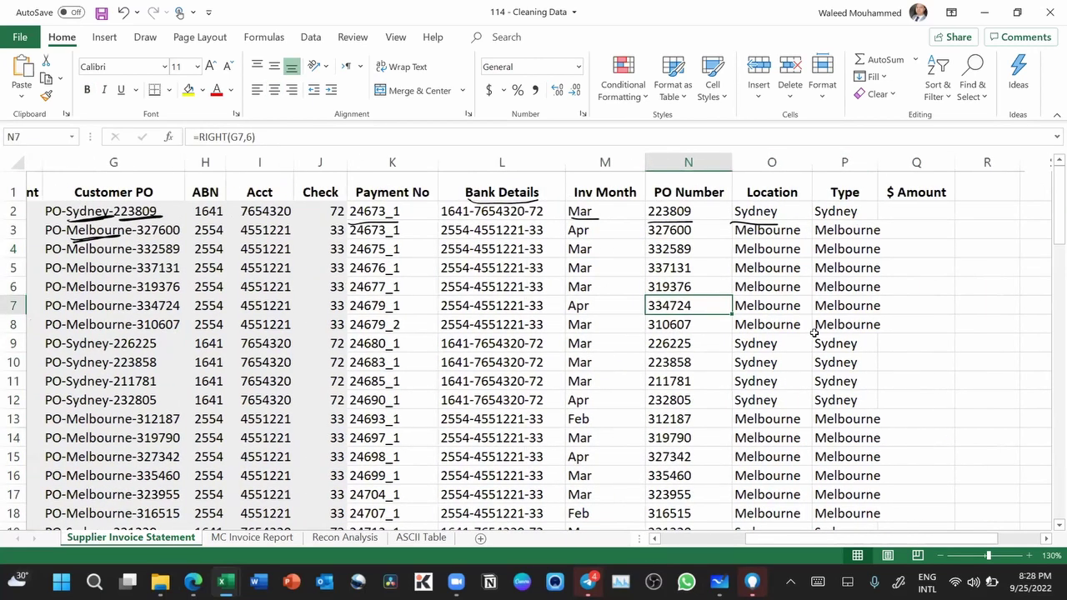
{"action": "left_click", "coordinate": [754, 210]}
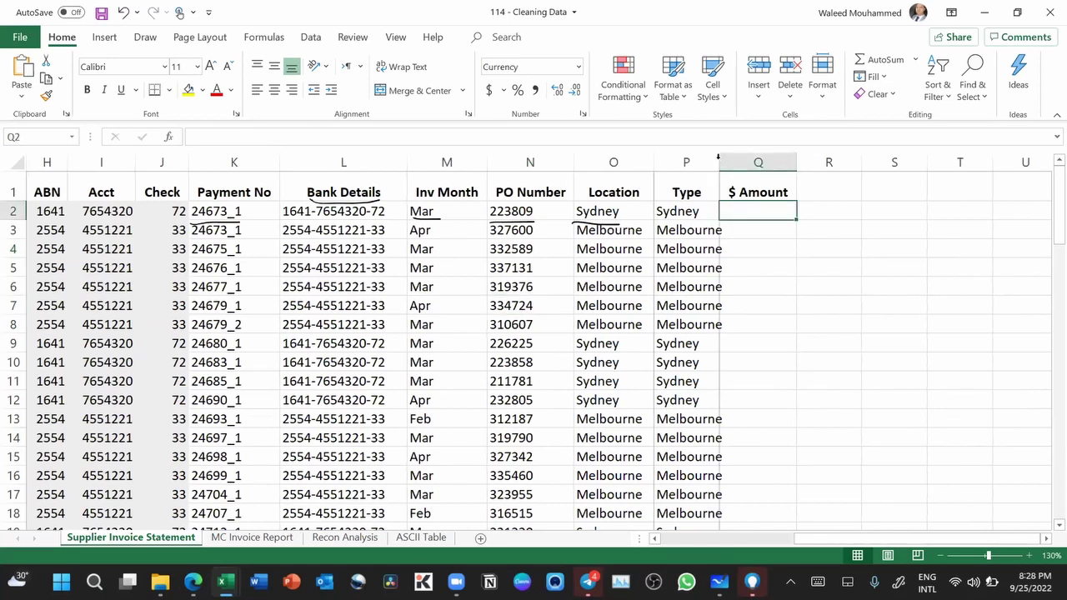
{"action": "double_click", "coordinate": [718, 162]}
Step: Go to the first Paid Amount in F2 and select the whole Paid Amount column to examine its values
{"action": "key", "text": "Left"}
{"action": "key", "text": "Left"}
{"action": "key", "text": "Left"}
{"action": "key", "text": "Left"}
{"action": "key", "text": "Left"}
{"action": "key", "text": "Left"}
{"action": "key", "text": "Left"}
{"action": "key", "text": "Left"}
{"action": "key", "text": "Left"}
{"action": "key", "text": "Left"}
{"action": "key", "text": "Left"}
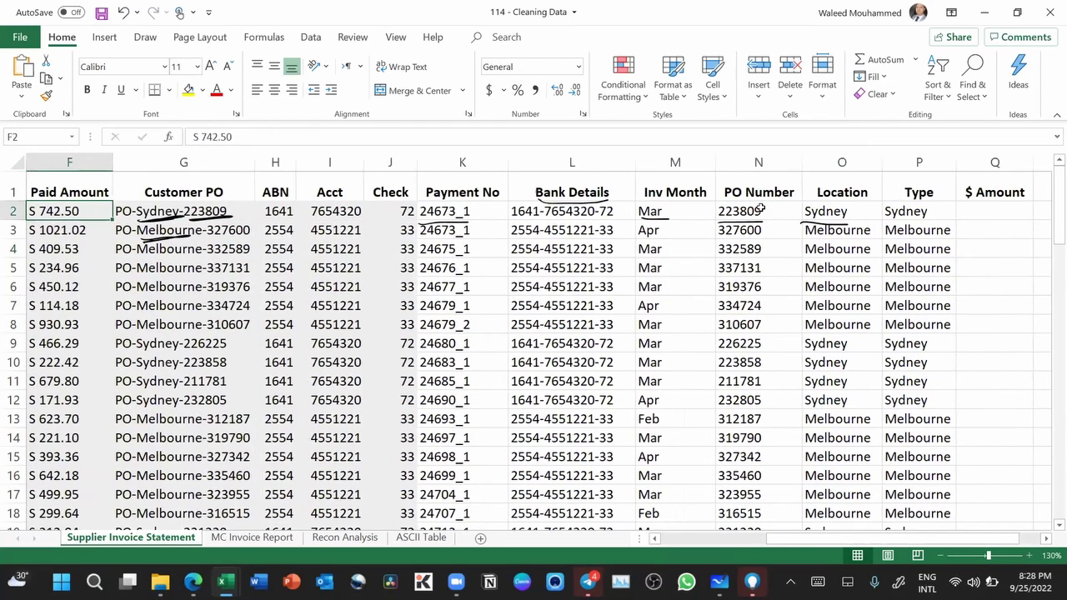
{"action": "scroll", "coordinate": [760, 210], "scroll_direction": "left", "scroll_amount": 3}
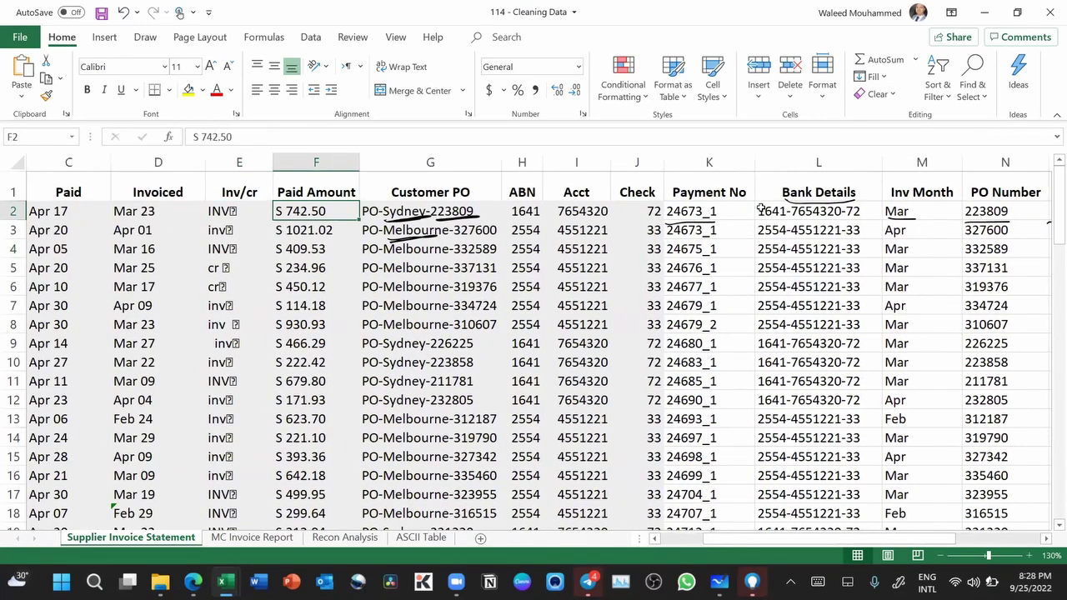
{"action": "left_click", "coordinate": [328, 160]}
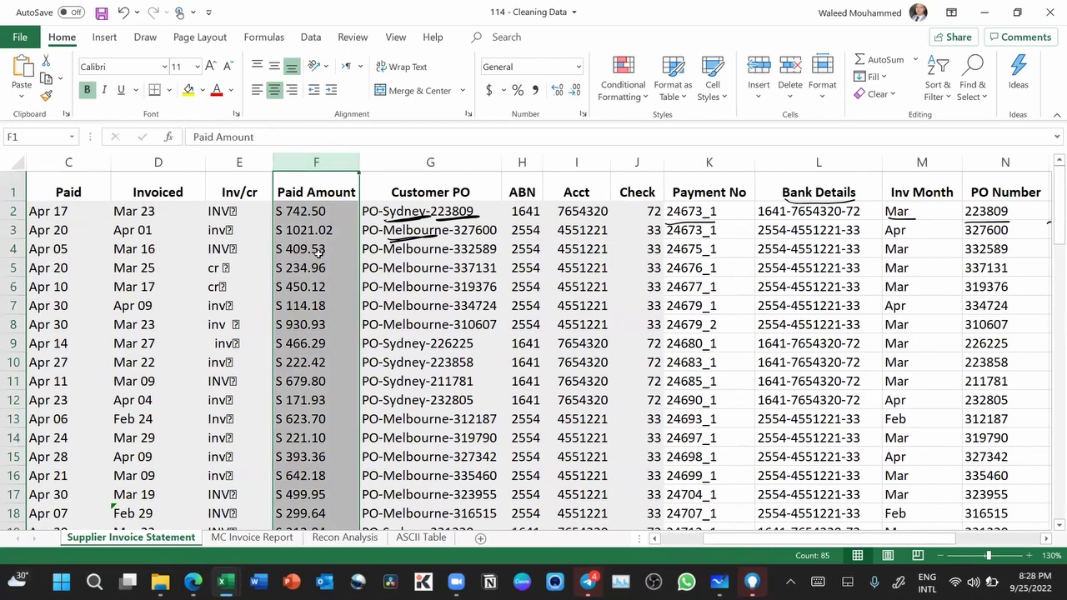
{"action": "scroll", "coordinate": [300, 249], "scroll_direction": "left", "scroll_amount": 2}
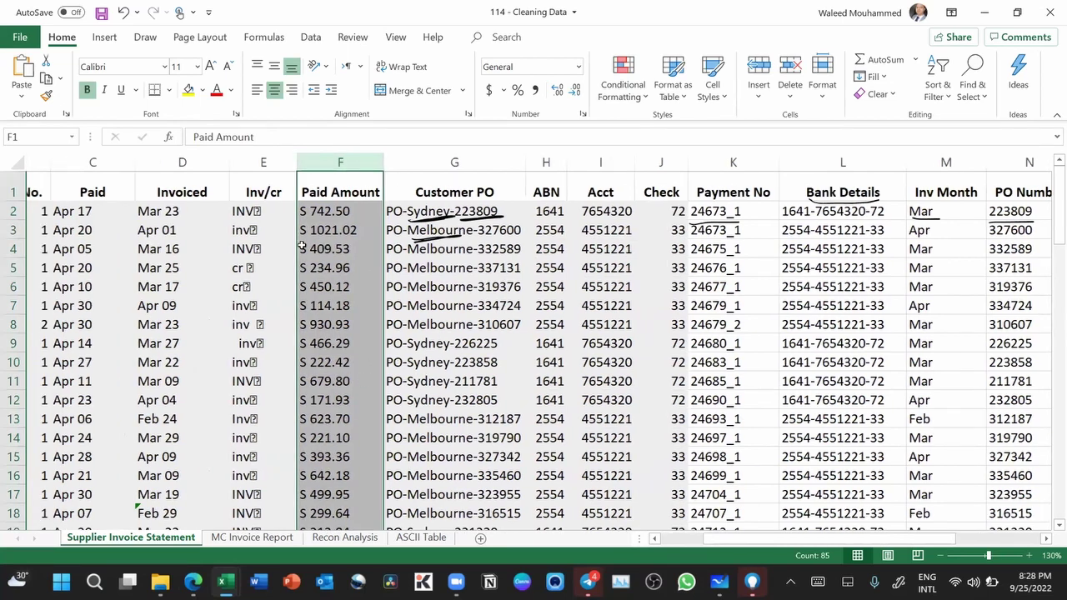
Step: Select the whole Inv/cr column and look through its entries
{"action": "left_click", "coordinate": [435, 161]}
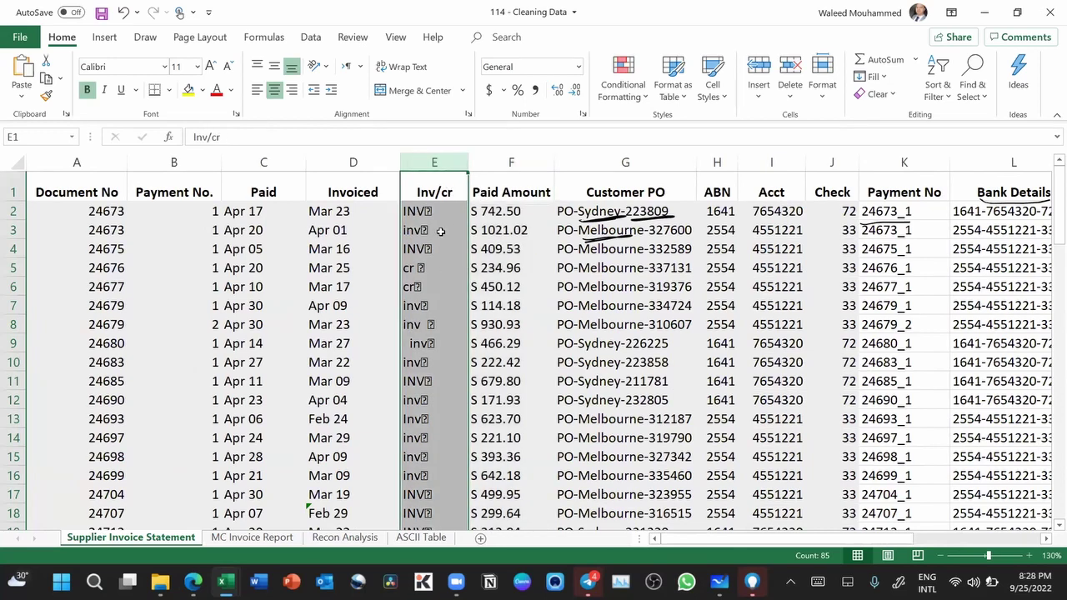
{"action": "scroll", "coordinate": [442, 245], "scroll_direction": "down", "scroll_amount": 7}
{"action": "scroll", "coordinate": [439, 239], "scroll_direction": "up", "scroll_amount": 7}
Step: Ink-mark an entry near the top of the Inv/cr column and erase the mark
{"action": "mouse_move", "coordinate": [430, 239]}
{"action": "left_mouse_down"}
{"action": "mouse_move", "coordinate": [416, 254]}
{"action": "mouse_move", "coordinate": [442, 242]}
{"action": "mouse_move", "coordinate": [434, 254]}
{"action": "left_mouse_up"}
{"action": "left_click", "coordinate": [445, 252]}
{"action": "key", "text": "Delete"}
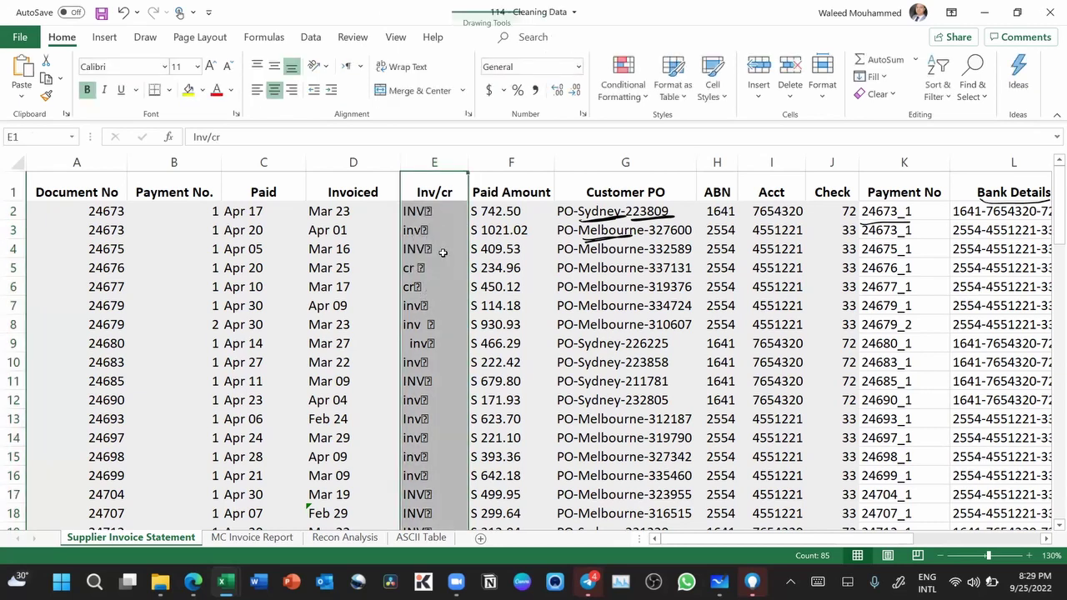
Step: Circle the Inv/cr entries in E4 and E10 and the stray character in E8, and ink over the leading space in E9
{"action": "scroll", "coordinate": [443, 408], "scroll_direction": "down", "scroll_amount": 2}
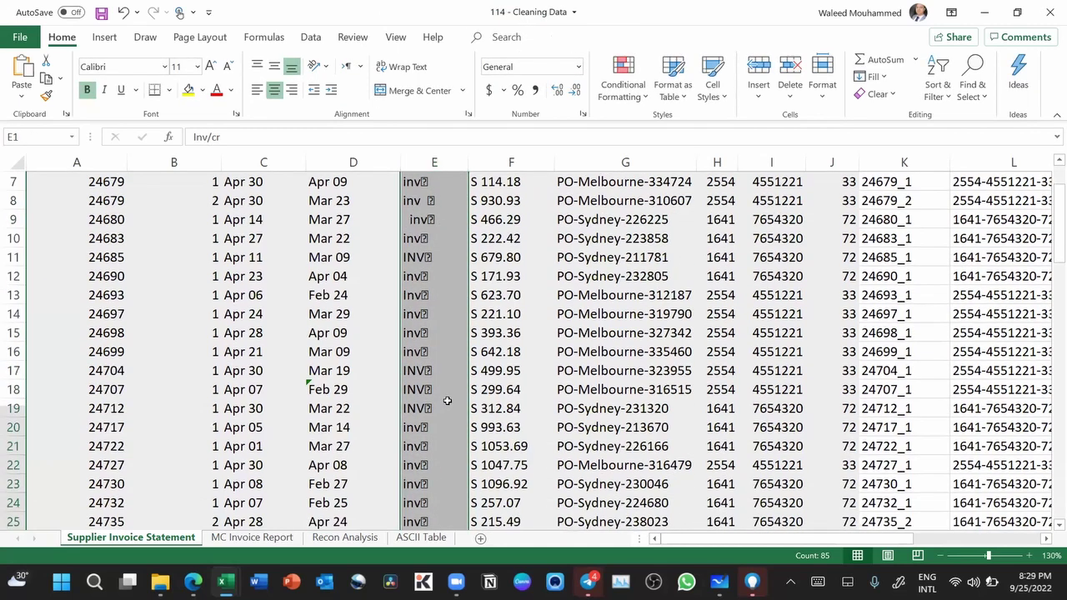
{"action": "scroll", "coordinate": [445, 400], "scroll_direction": "up", "scroll_amount": 2}
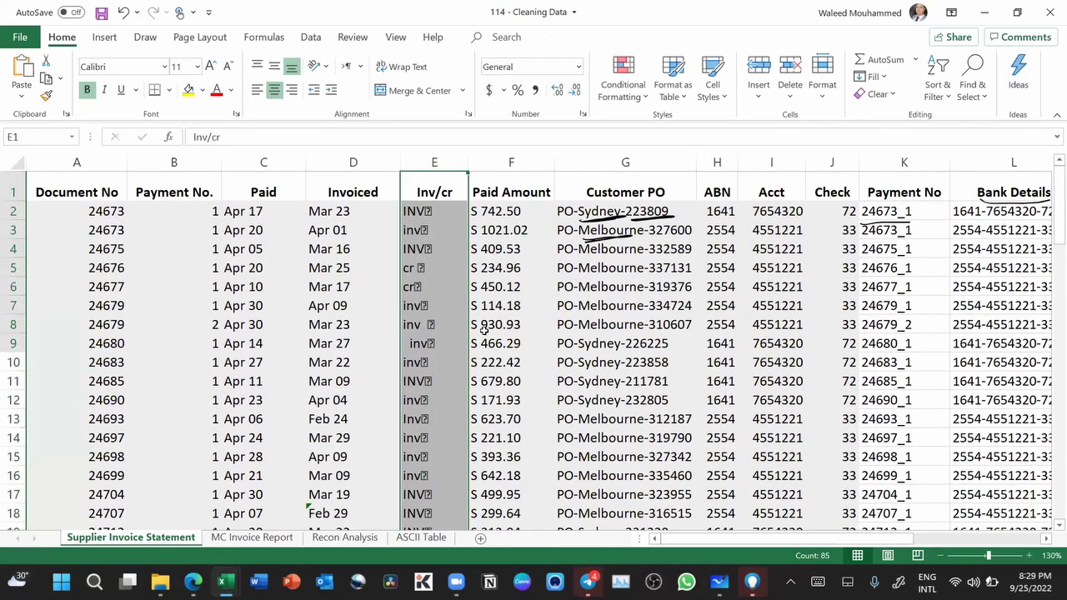
{"action": "mouse_move", "coordinate": [432, 315]}
{"action": "left_mouse_down"}
{"action": "mouse_move", "coordinate": [425, 332]}
{"action": "mouse_move", "coordinate": [434, 316]}
{"action": "left_mouse_up"}
{"action": "left_click_drag", "start_coordinate": [405, 339], "coordinate": [404, 345]}
{"action": "mouse_move", "coordinate": [413, 353]}
{"action": "left_mouse_down"}
{"action": "mouse_move", "coordinate": [396, 362]}
{"action": "mouse_move", "coordinate": [423, 361]}
{"action": "mouse_move", "coordinate": [408, 371]}
{"action": "left_mouse_up"}
{"action": "mouse_move", "coordinate": [417, 238]}
{"action": "left_mouse_down"}
{"action": "mouse_move", "coordinate": [430, 257]}
{"action": "mouse_move", "coordinate": [410, 239]}
{"action": "left_mouse_up"}
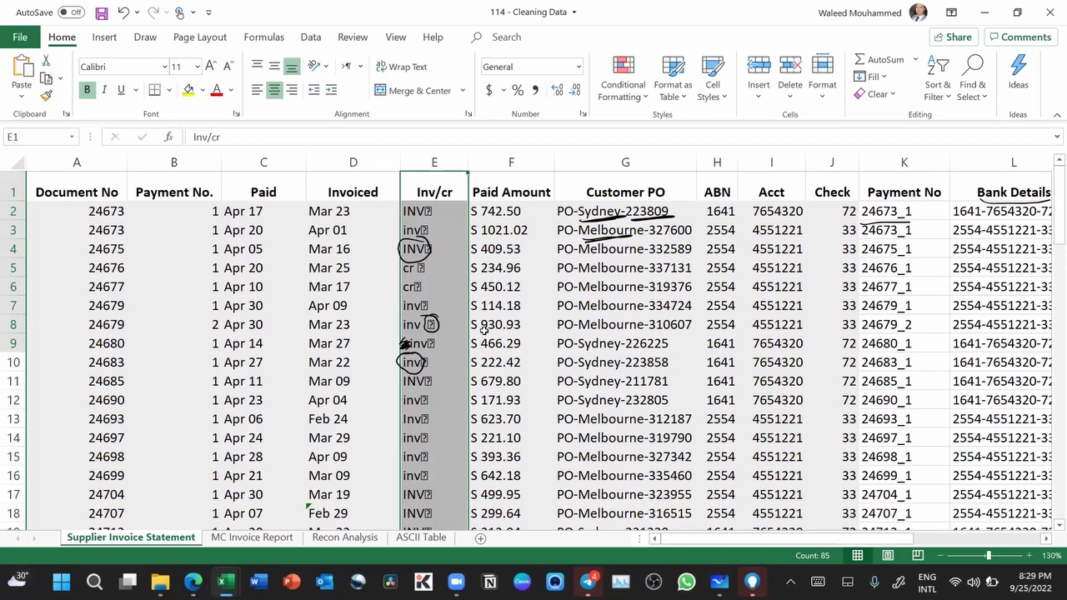
Step: Erase the ink circles and the shaded mark from the Inv/cr column
{"action": "scroll", "coordinate": [483, 330], "scroll_direction": "down", "scroll_amount": 2}
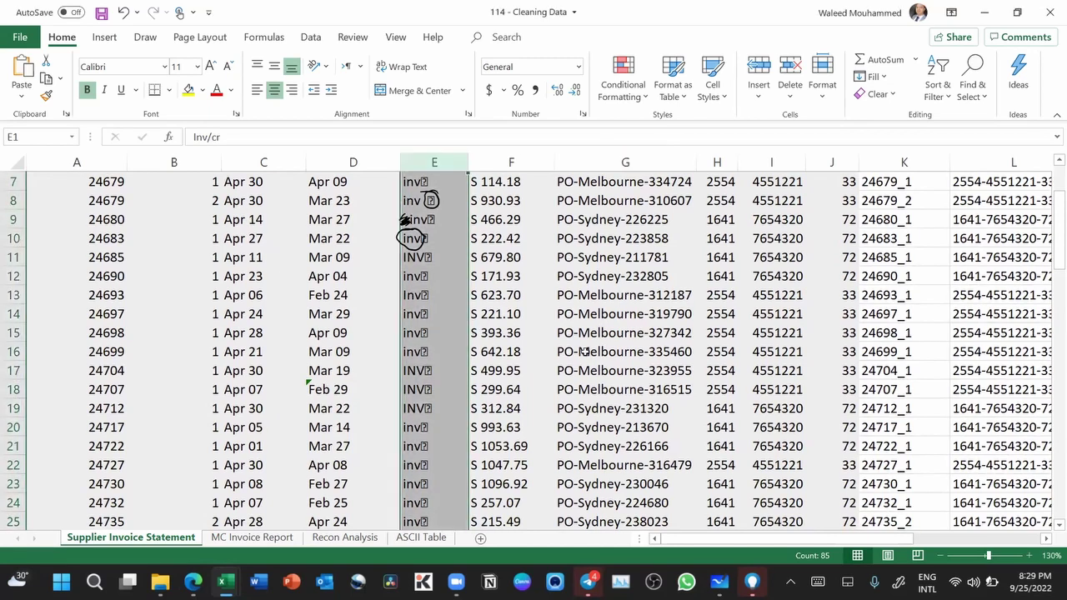
{"action": "scroll", "coordinate": [584, 351], "scroll_direction": "up", "scroll_amount": 2}
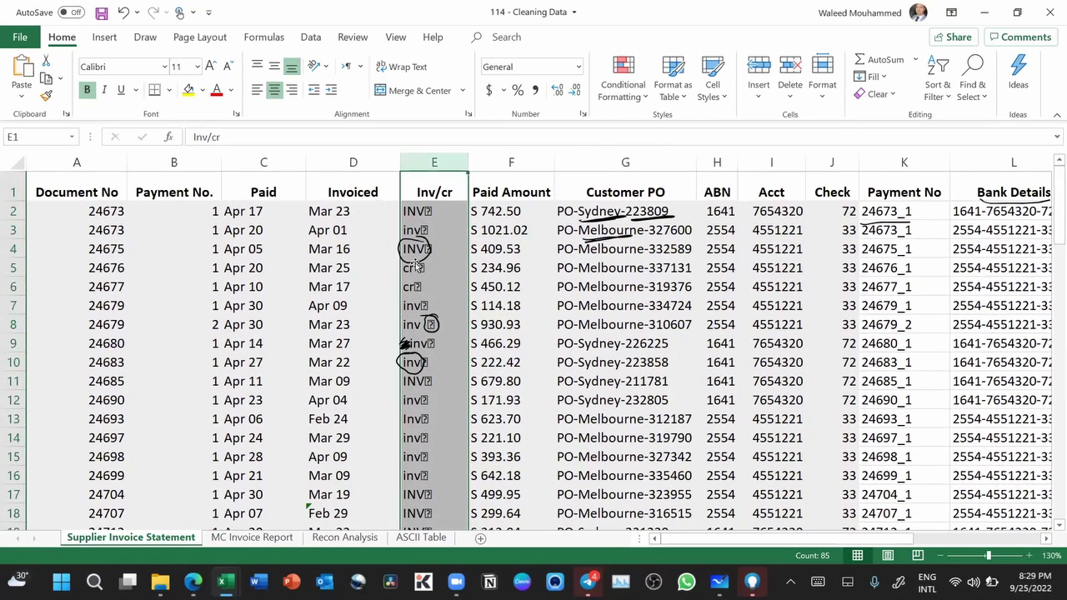
{"action": "left_click", "coordinate": [419, 263]}
{"action": "key", "text": "Delete"}
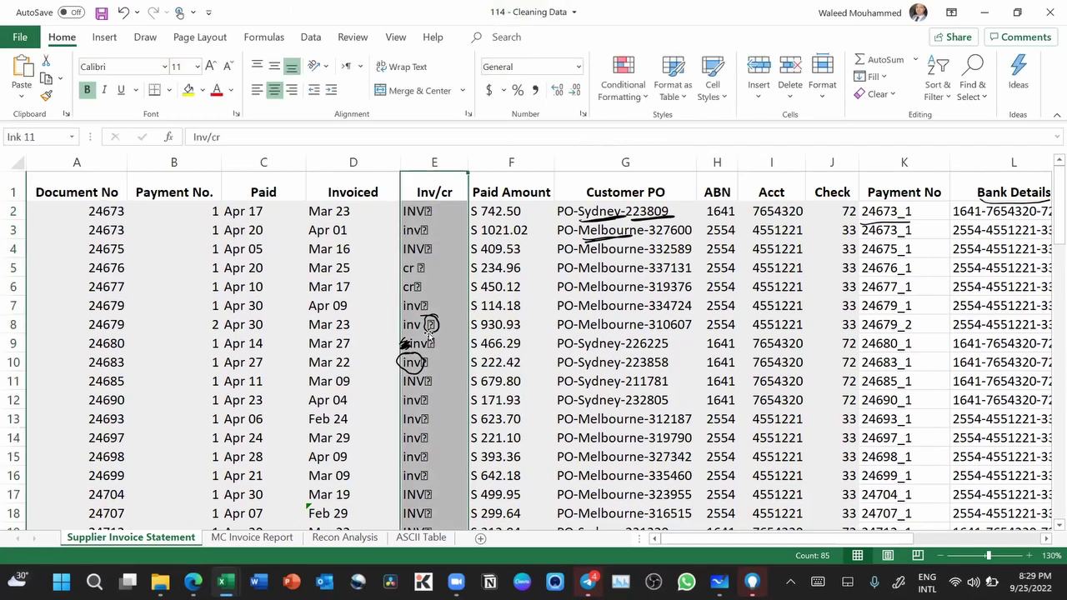
{"action": "left_click", "coordinate": [411, 361]}
{"action": "key", "text": "Delete"}
{"action": "left_click", "coordinate": [407, 346]}
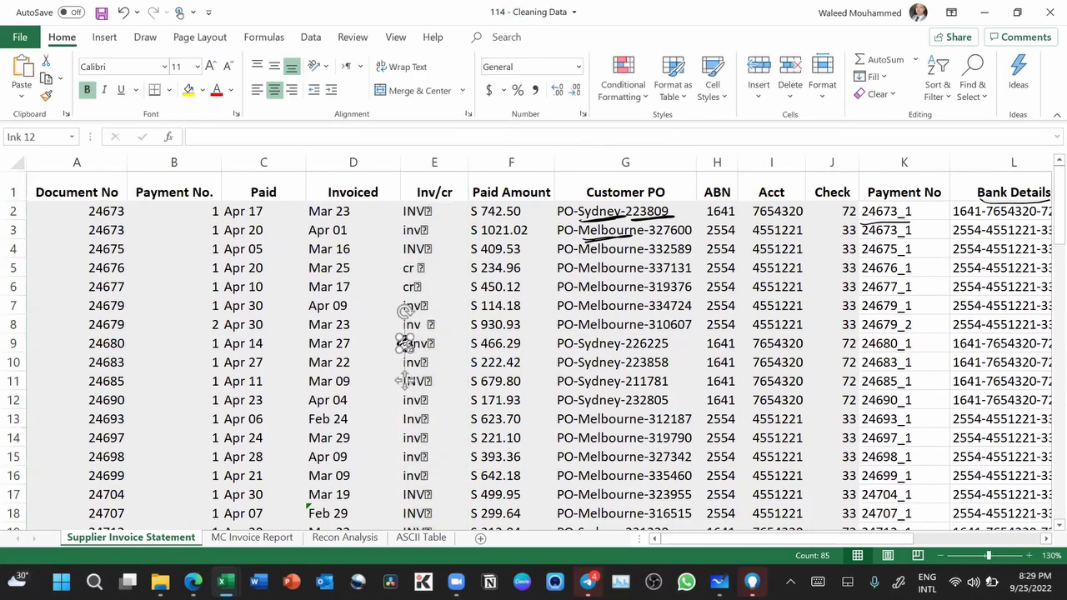
{"action": "key", "text": "Delete"}
Step: Delete the ink underlines beneath Sydney and Melbourne in the first two Customer PO entries
{"action": "scroll", "coordinate": [731, 398], "scroll_direction": "down", "scroll_amount": 2}
{"action": "scroll", "coordinate": [731, 398], "scroll_direction": "right", "scroll_amount": 1}
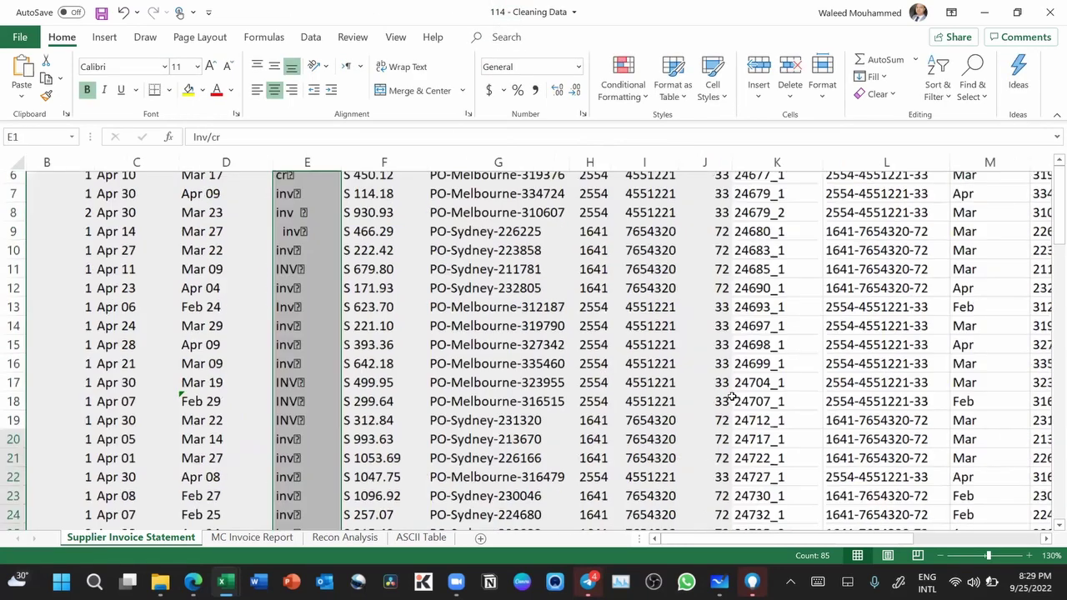
{"action": "scroll", "coordinate": [731, 398], "scroll_direction": "left", "scroll_amount": 1}
{"action": "scroll", "coordinate": [730, 398], "scroll_direction": "up", "scroll_amount": 2}
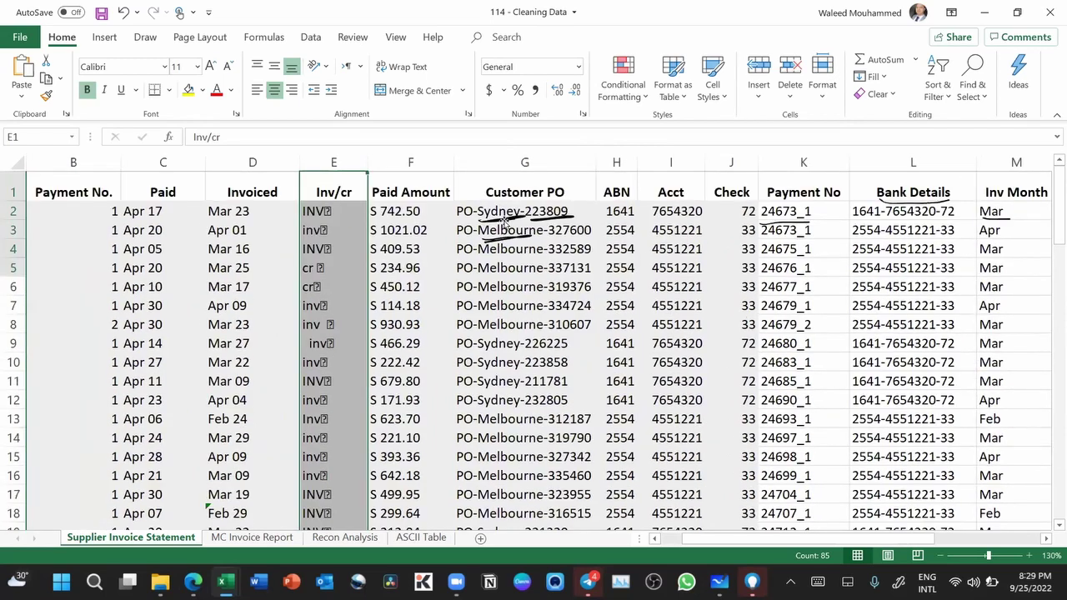
{"action": "left_click", "coordinate": [503, 230]}
{"action": "left_click", "coordinate": [507, 238], "text": "ctrl"}
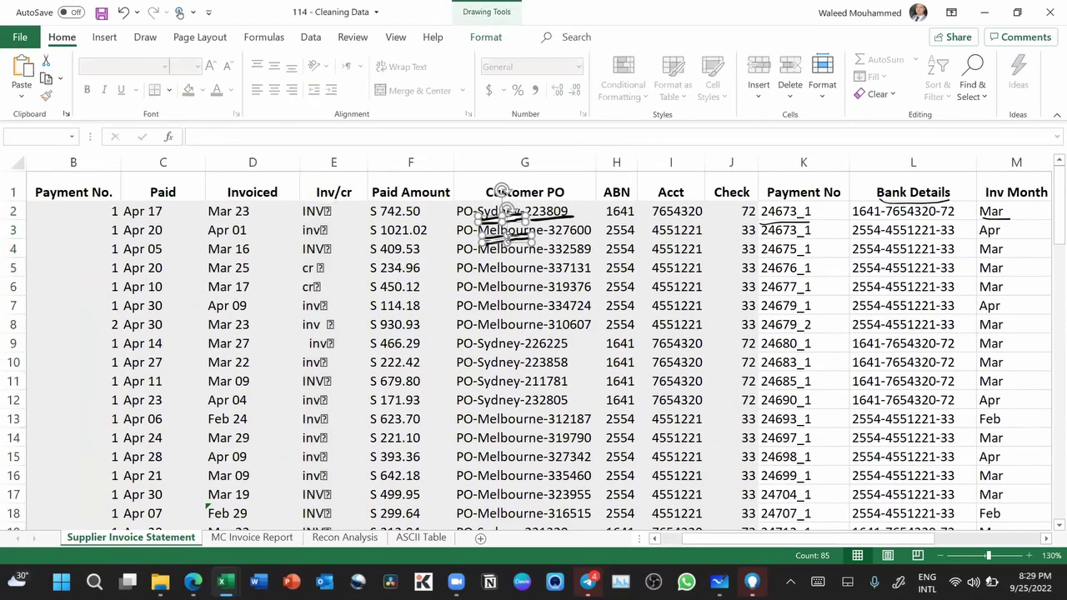
{"action": "key", "text": "Escape"}
Step: Hide columns G through O, from Customer PO to Location
{"action": "scroll", "coordinate": [1050, 315], "scroll_direction": "right", "scroll_amount": 1}
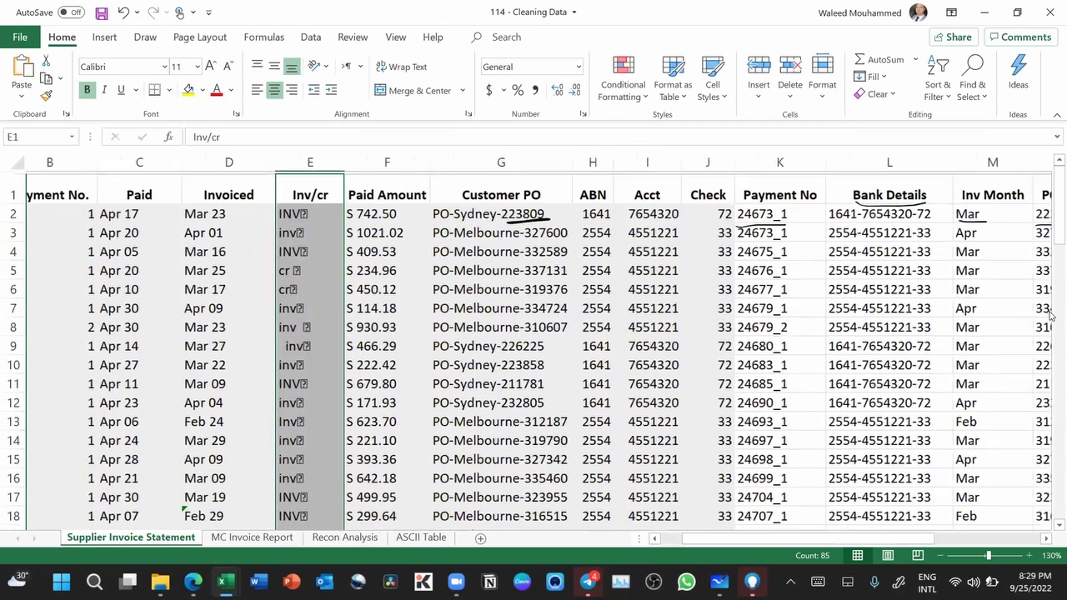
{"action": "scroll", "coordinate": [1050, 315], "scroll_direction": "right", "scroll_amount": 3}
{"action": "left_click_drag", "start_coordinate": [307, 162], "coordinate": [933, 171]}
{"action": "right_click", "coordinate": [933, 171]}
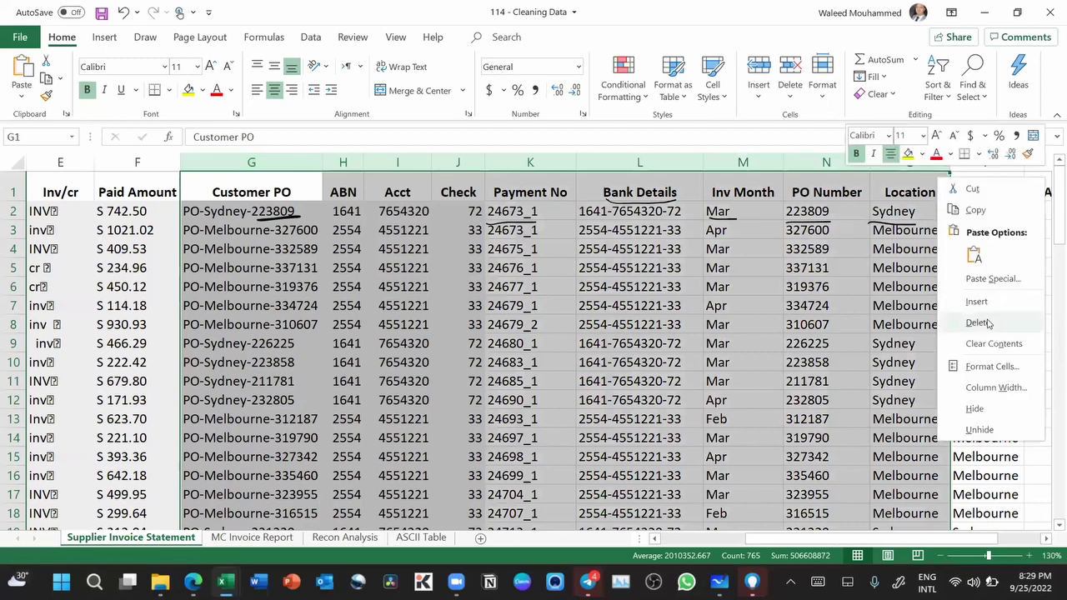
{"action": "left_click", "coordinate": [975, 408]}
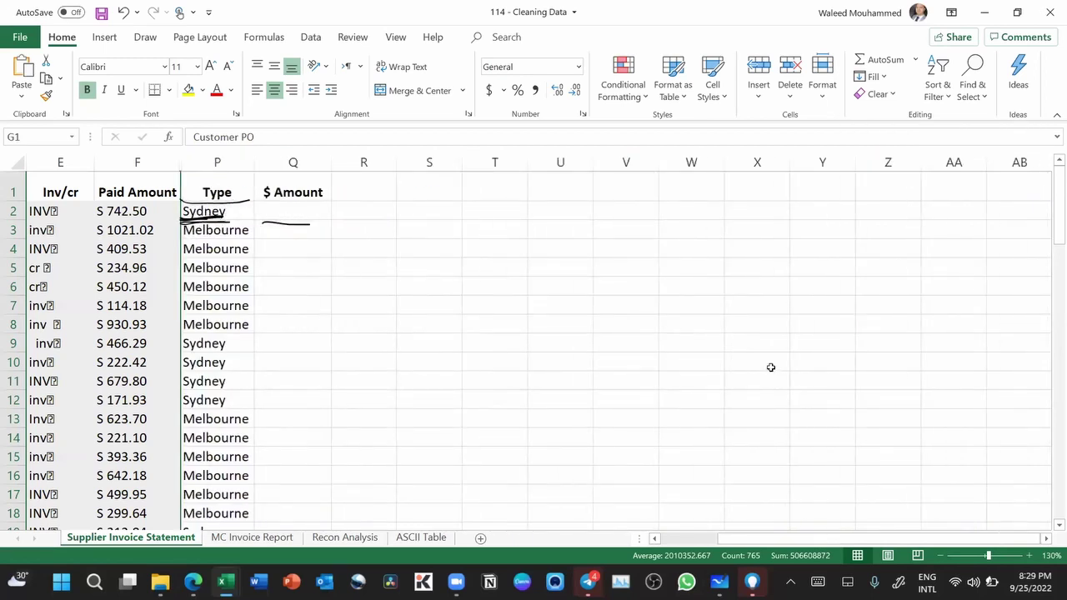
Step: Enter the header Cleaned Data in R1 and auto-fit that column's width
{"action": "scroll", "coordinate": [770, 368], "scroll_direction": "left", "scroll_amount": 3}
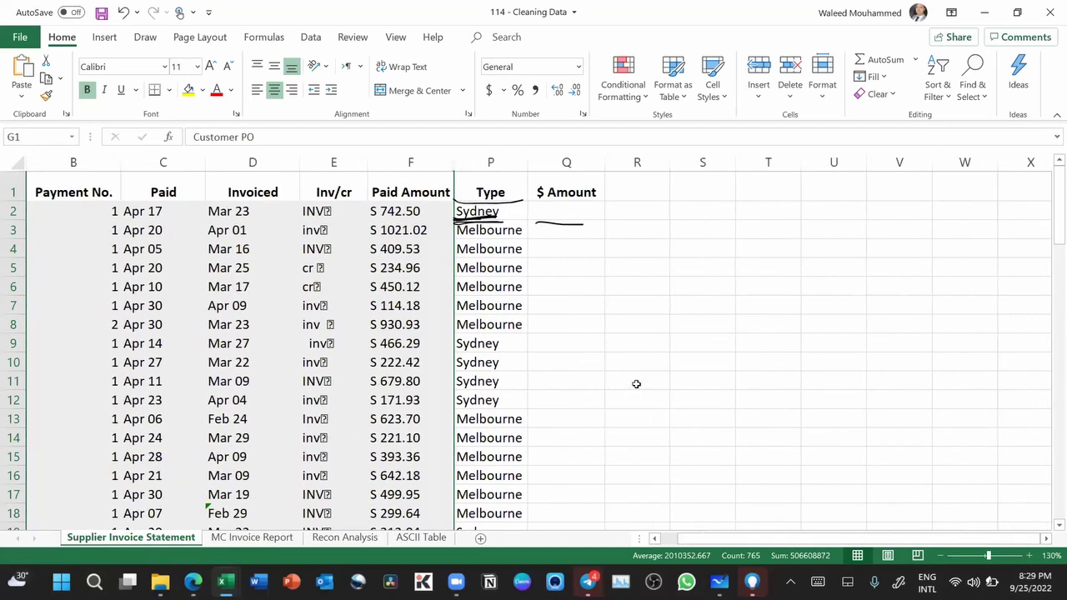
{"action": "key", "text": "Right"}
{"action": "key", "text": "Right"}
{"action": "key", "text": "Right"}
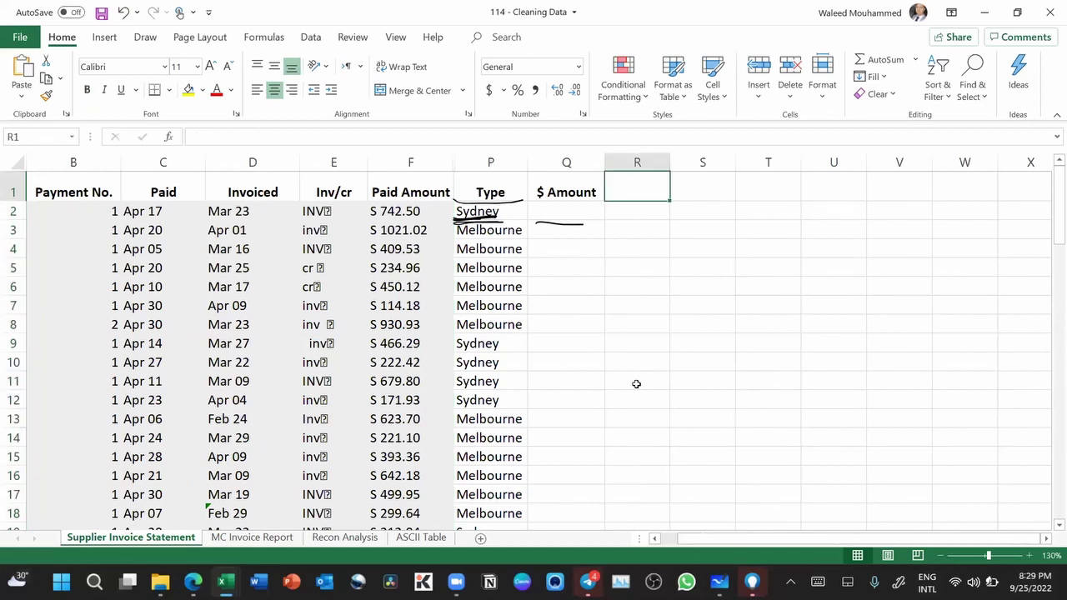
{"action": "type", "text": "Clean"}
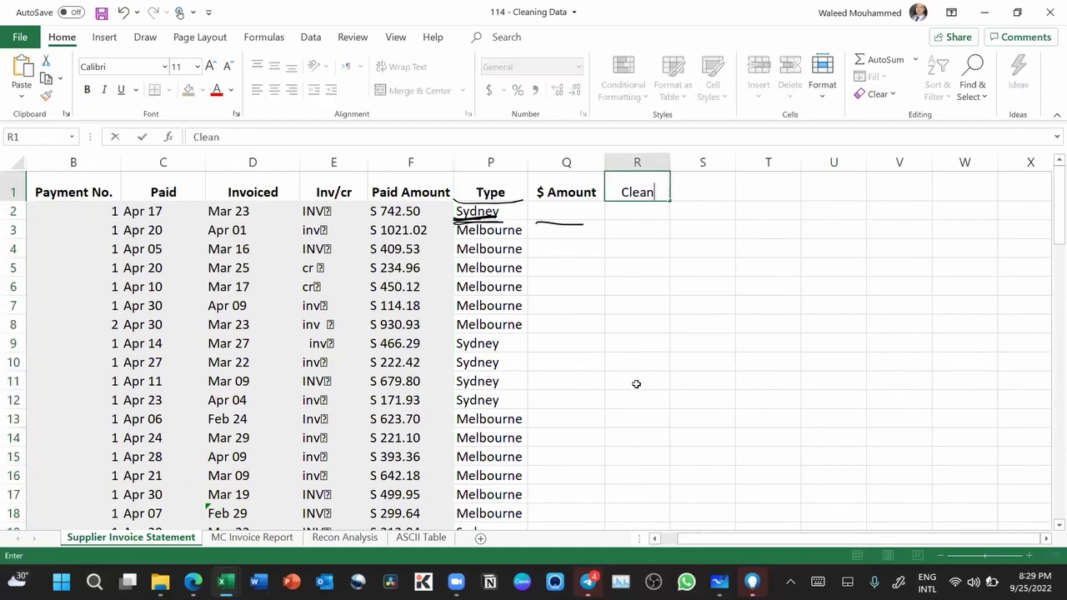
{"action": "type", "text": "ed Datat"}
{"action": "key", "text": "Return"}
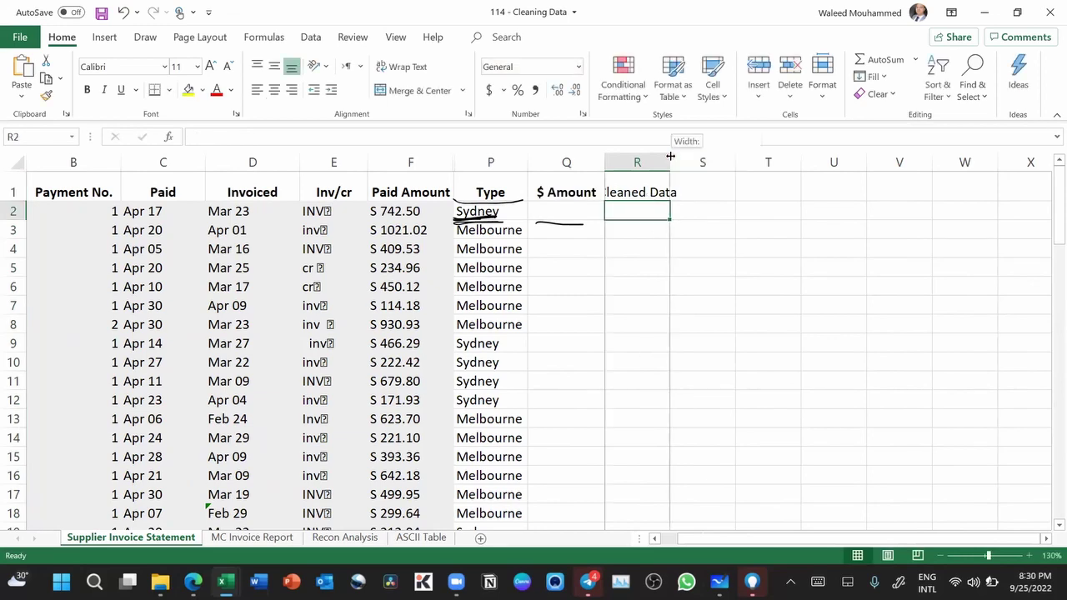
{"action": "key", "text": "alt+h"}
{"action": "key", "text": "o"}
{"action": "key", "text": "i"}
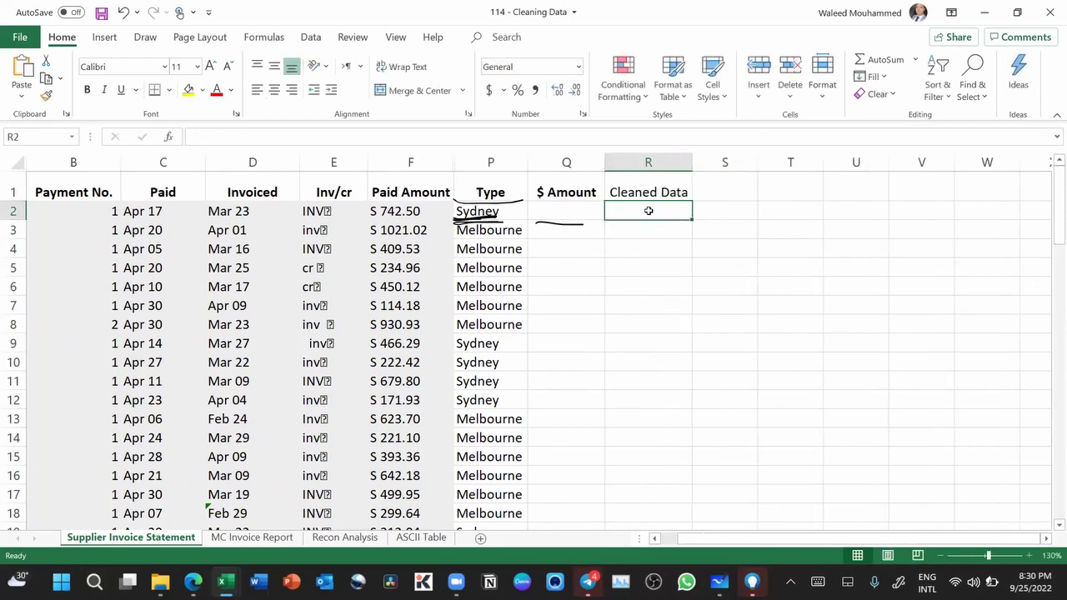
Step: Circle the stray character in E5 in ink, and review the nonprintable character codes on the ASCII Table sheet
{"action": "mouse_move", "coordinate": [322, 261]}
{"action": "left_mouse_down"}
{"action": "mouse_move", "coordinate": [315, 273]}
{"action": "mouse_move", "coordinate": [330, 275]}
{"action": "mouse_move", "coordinate": [324, 261]}
{"action": "left_mouse_up"}
{"action": "left_click", "coordinate": [419, 539]}
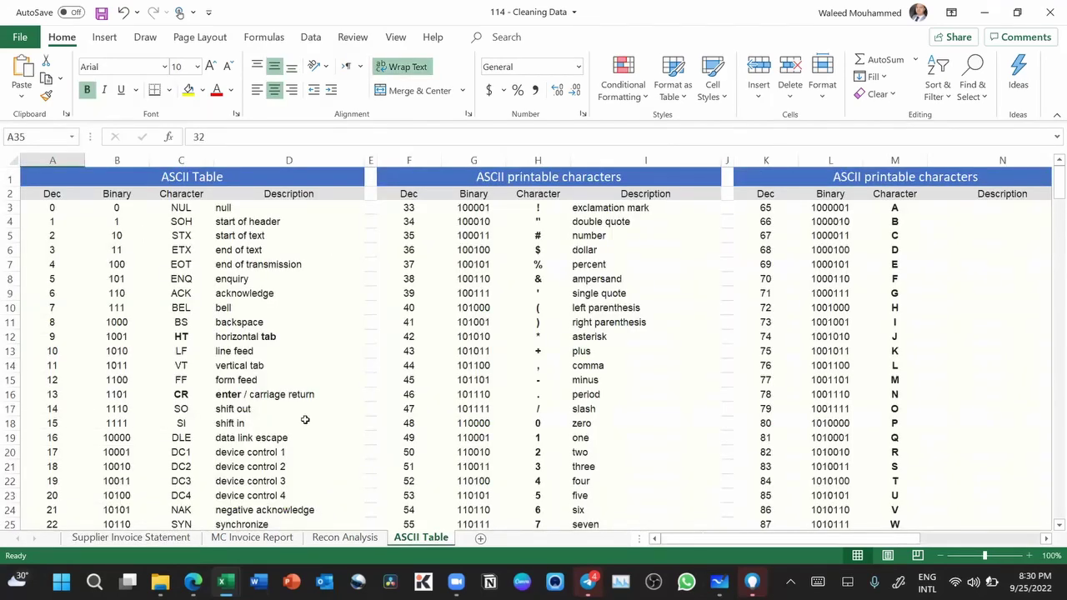
{"action": "scroll", "coordinate": [164, 417], "scroll_direction": "down", "scroll_amount": 4}
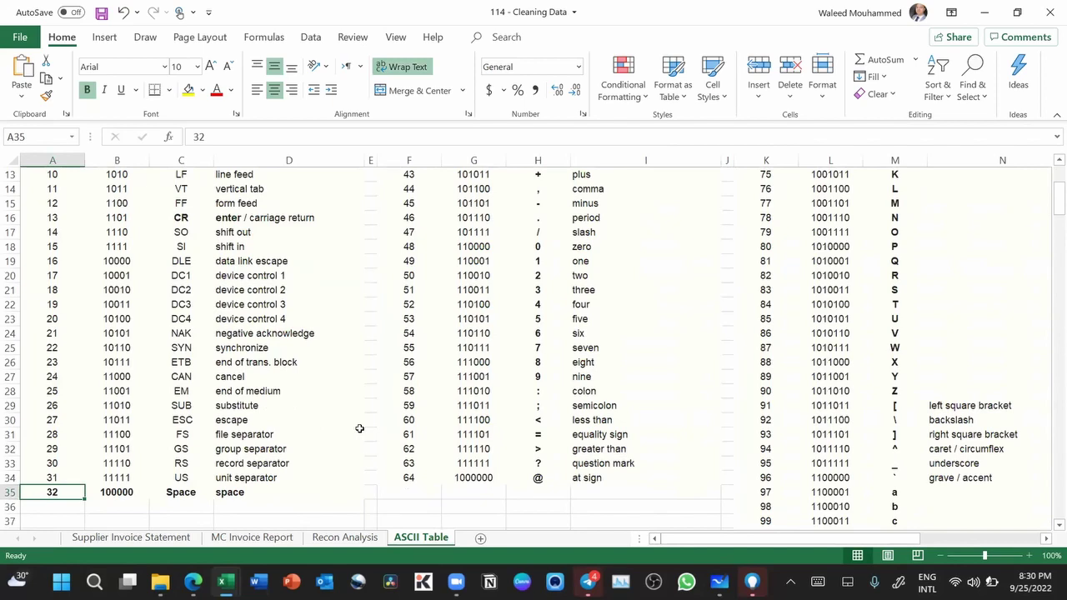
{"action": "scroll", "coordinate": [133, 312], "scroll_direction": "up", "scroll_amount": 4}
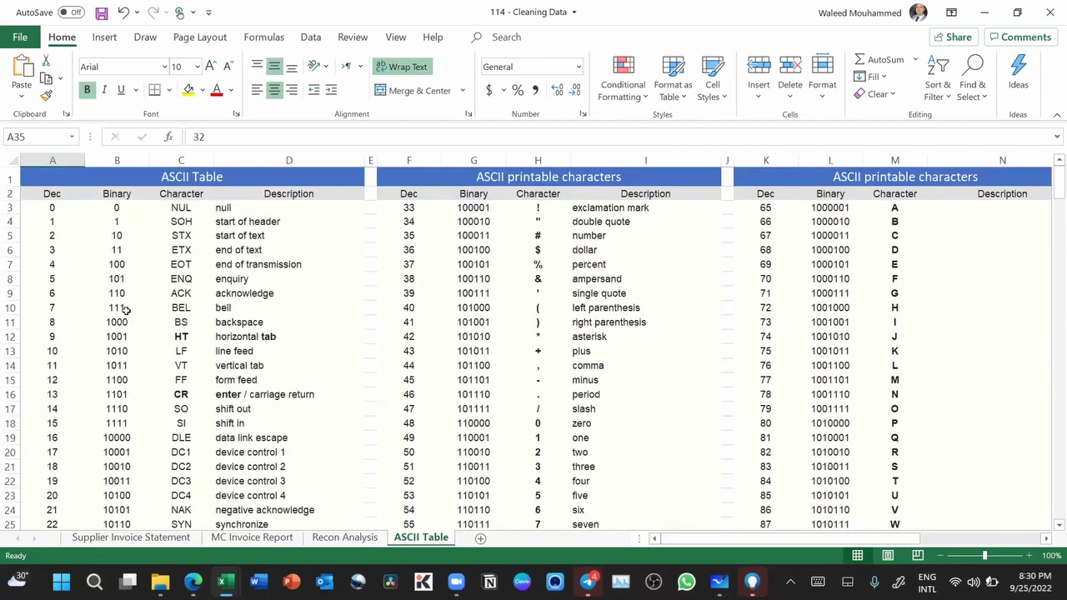
{"action": "scroll", "coordinate": [125, 308], "scroll_direction": "down", "scroll_amount": 5}
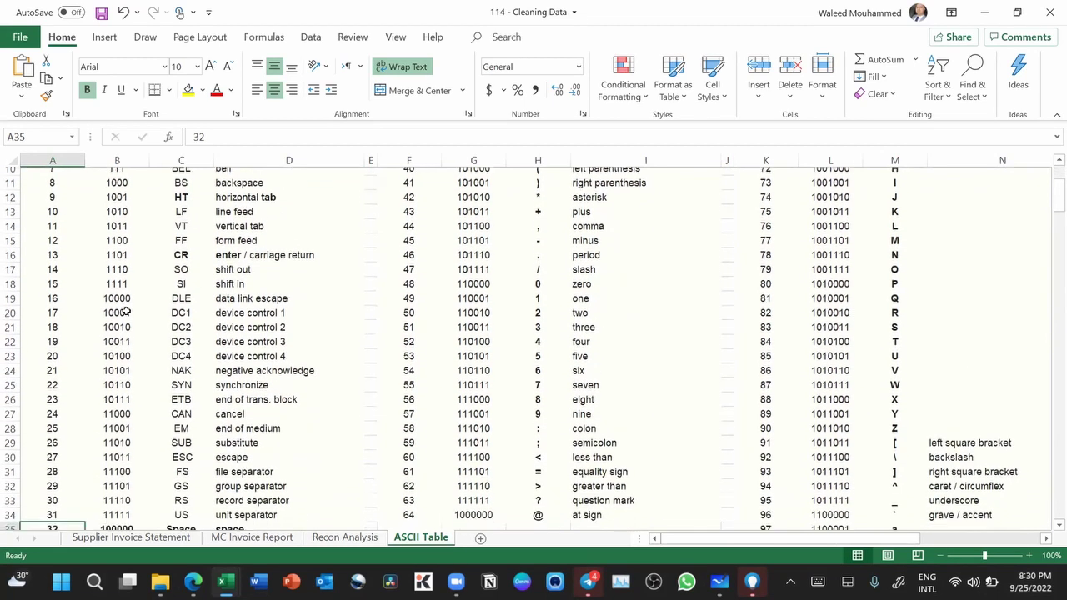
Step: Enter =CLEAN(E2) in R2 of the Supplier Invoice Statement sheet
{"action": "left_click", "coordinate": [131, 538]}
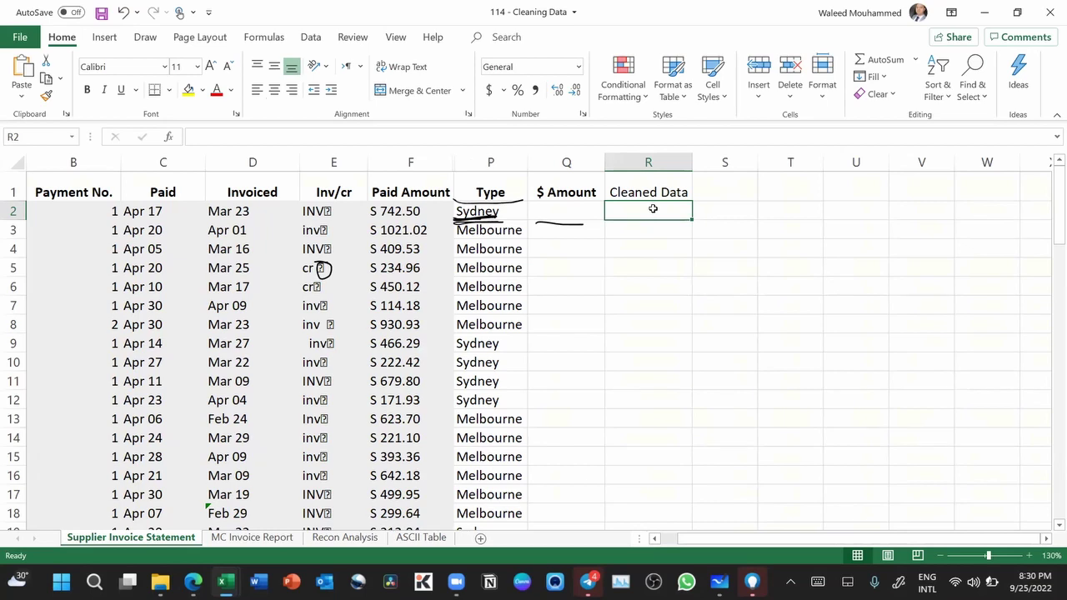
{"action": "type", "text": "=clean"}
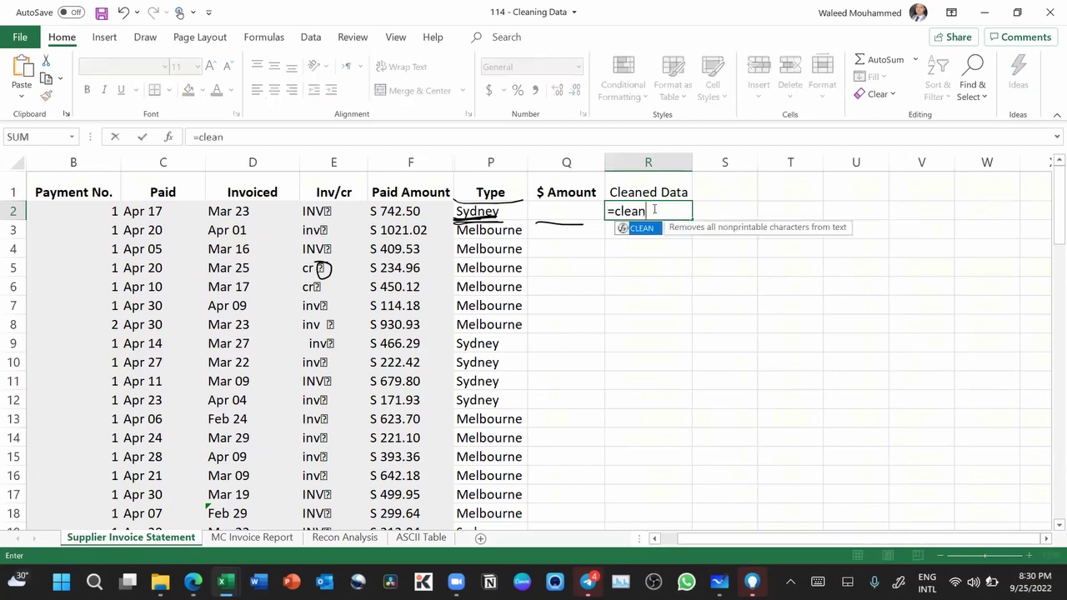
{"action": "key", "text": "Tab"}
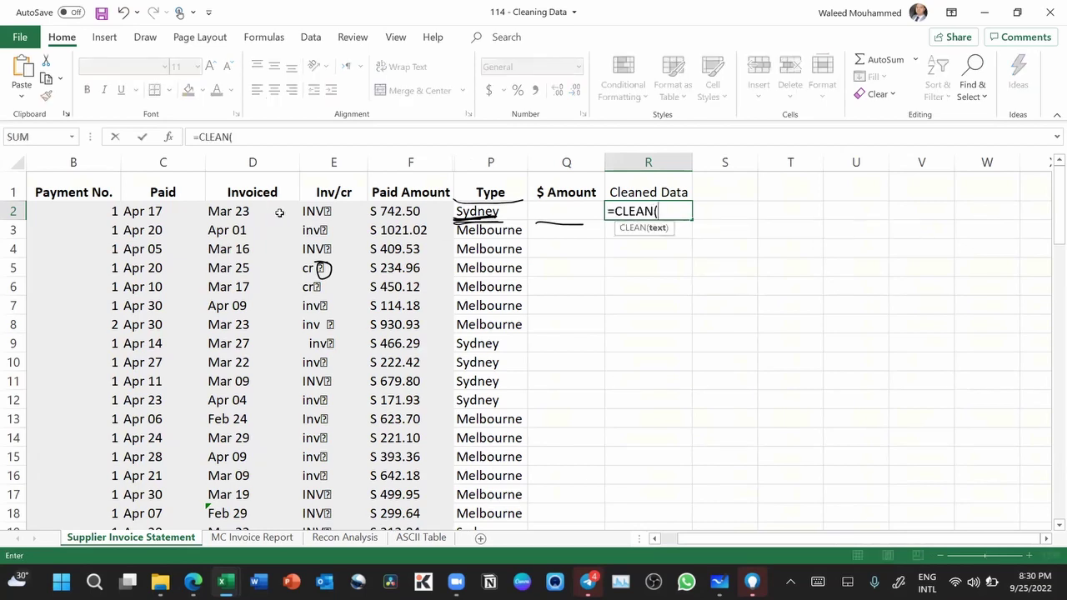
{"action": "left_click", "coordinate": [317, 211]}
{"action": "type", "text": ")"}
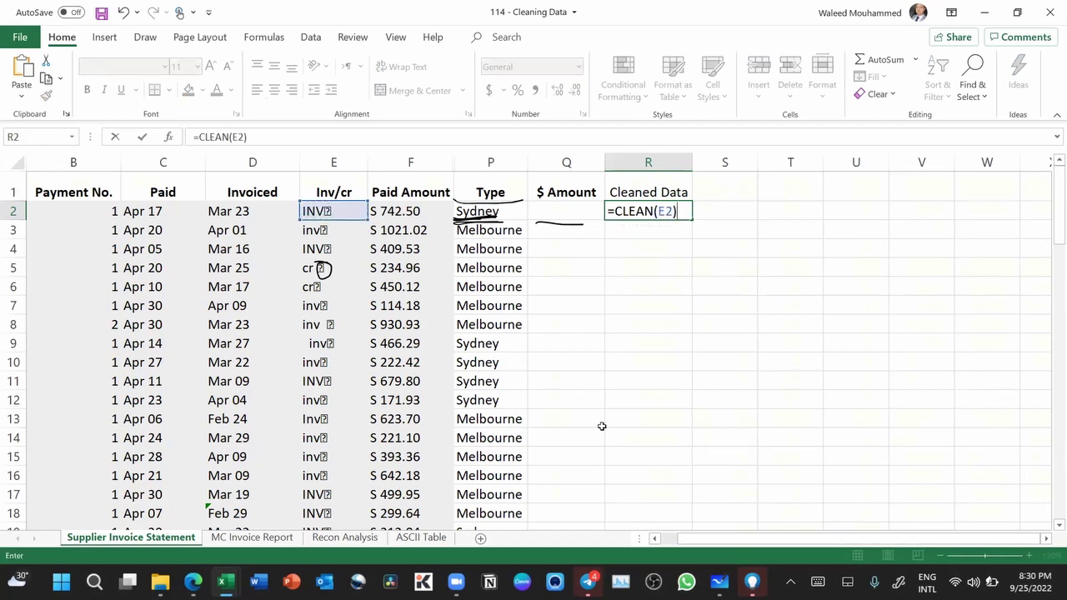
{"action": "key", "text": "ctrl+Return"}
{"action": "key", "text": "Down"}
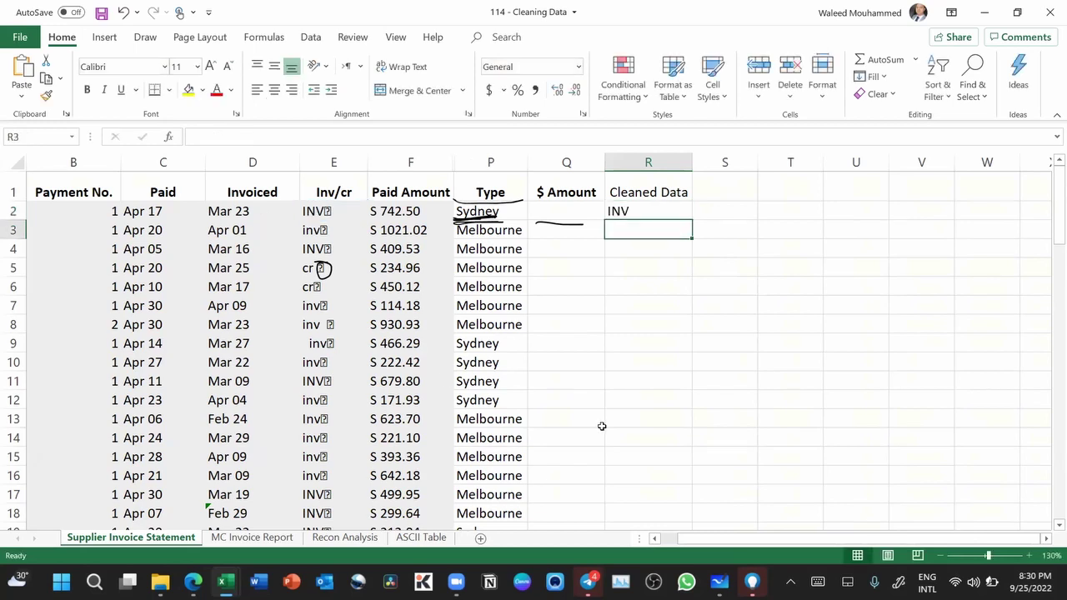
{"action": "key", "text": "Up"}
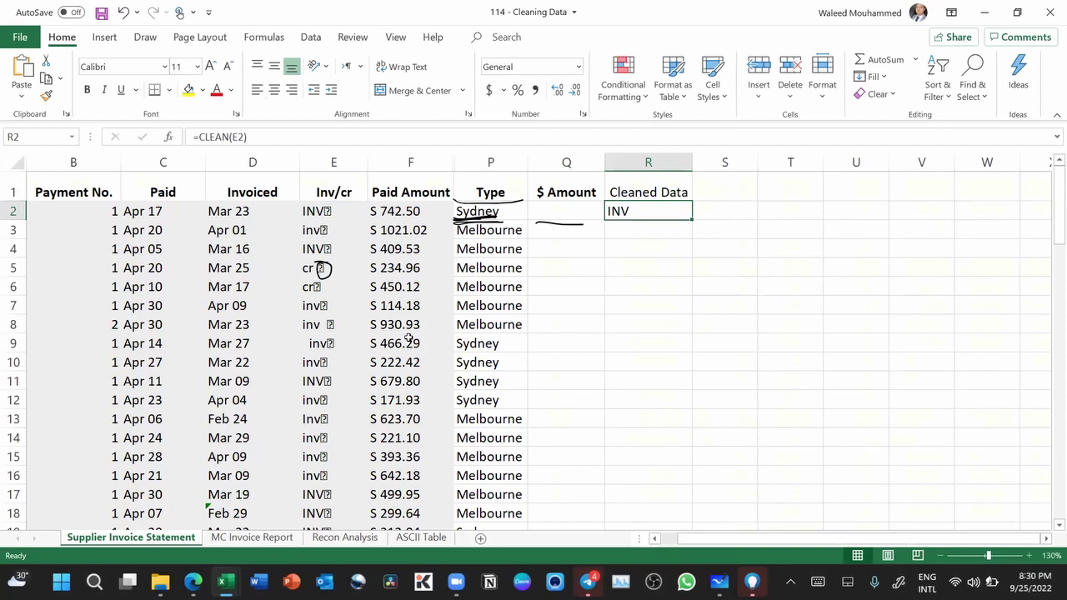
Step: Circle the stray character in E2 in ink, fill the CLEAN formula down to R85 and check the filled column
{"action": "mouse_move", "coordinate": [336, 198]}
{"action": "left_mouse_down"}
{"action": "mouse_move", "coordinate": [320, 205]}
{"action": "mouse_move", "coordinate": [330, 197]}
{"action": "left_mouse_up"}
{"action": "double_click", "coordinate": [690, 218]}
{"action": "scroll", "coordinate": [704, 318], "scroll_direction": "down", "scroll_amount": 9}
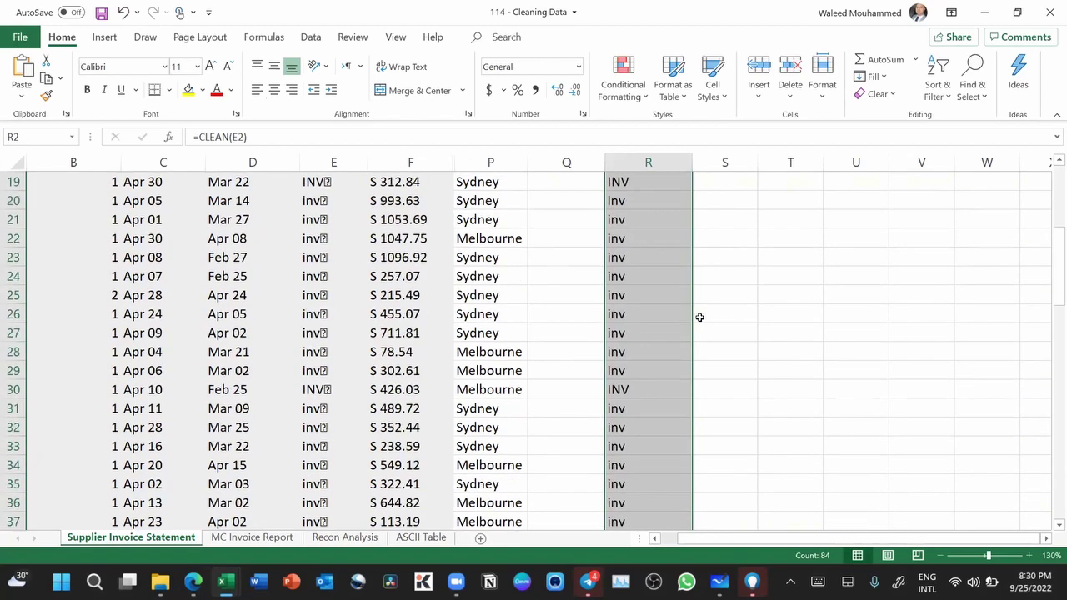
{"action": "scroll", "coordinate": [699, 317], "scroll_direction": "down", "scroll_amount": 19}
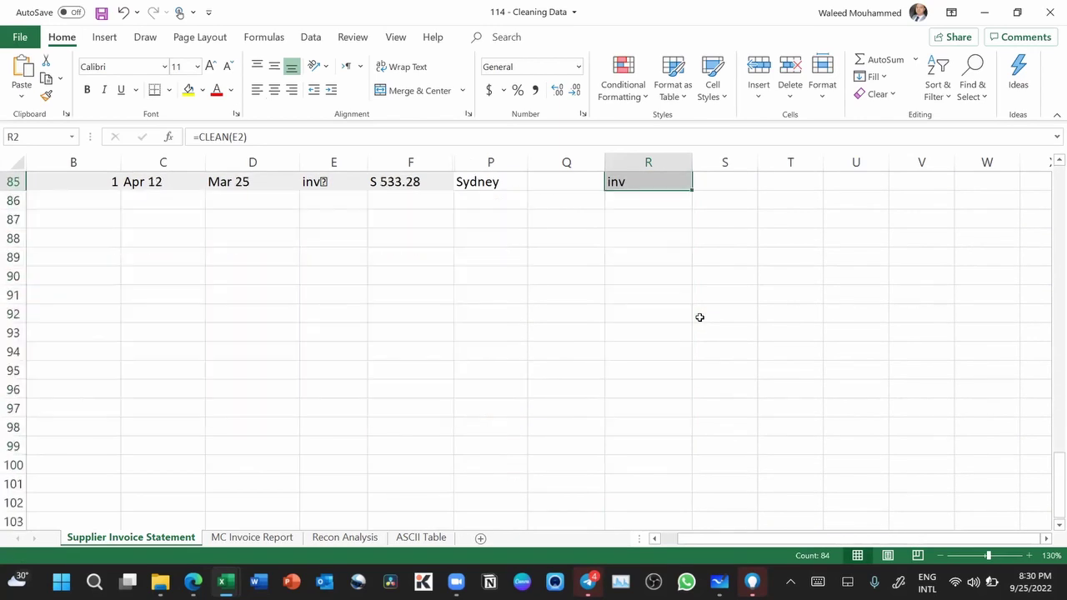
{"action": "scroll", "coordinate": [699, 317], "scroll_direction": "up", "scroll_amount": 4}
{"action": "scroll", "coordinate": [699, 317], "scroll_direction": "up", "scroll_amount": 20}
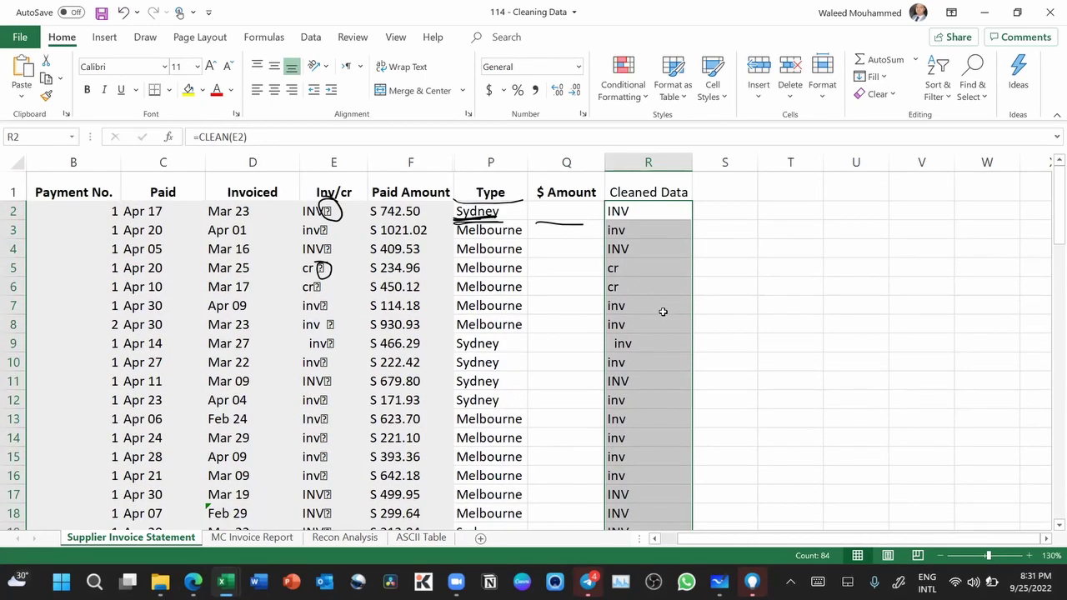
Step: Shade the leading spaces in R9 and circle the cr entry in R6 and the INV entry in R11 in ink
{"action": "mouse_move", "coordinate": [606, 337]}
{"action": "left_mouse_down"}
{"action": "mouse_move", "coordinate": [603, 351]}
{"action": "mouse_move", "coordinate": [613, 347]}
{"action": "left_mouse_up"}
{"action": "left_click_drag", "start_coordinate": [621, 280], "coordinate": [614, 279]}
{"action": "mouse_move", "coordinate": [627, 371]}
{"action": "left_mouse_down"}
{"action": "mouse_move", "coordinate": [597, 380]}
{"action": "mouse_move", "coordinate": [630, 375]}
{"action": "left_mouse_up"}
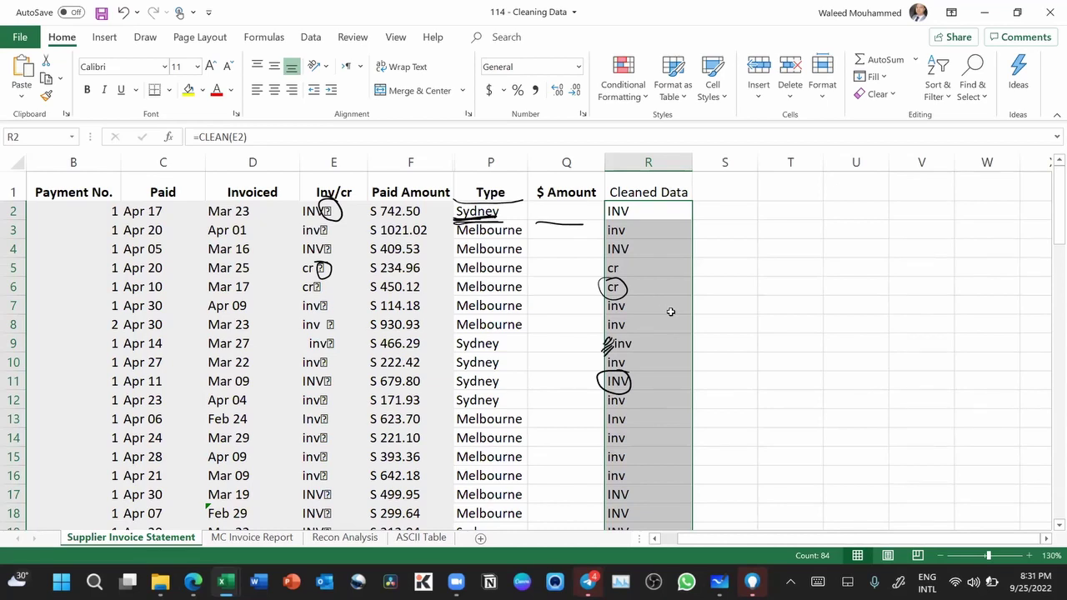
{"action": "left_click", "coordinate": [778, 273]}
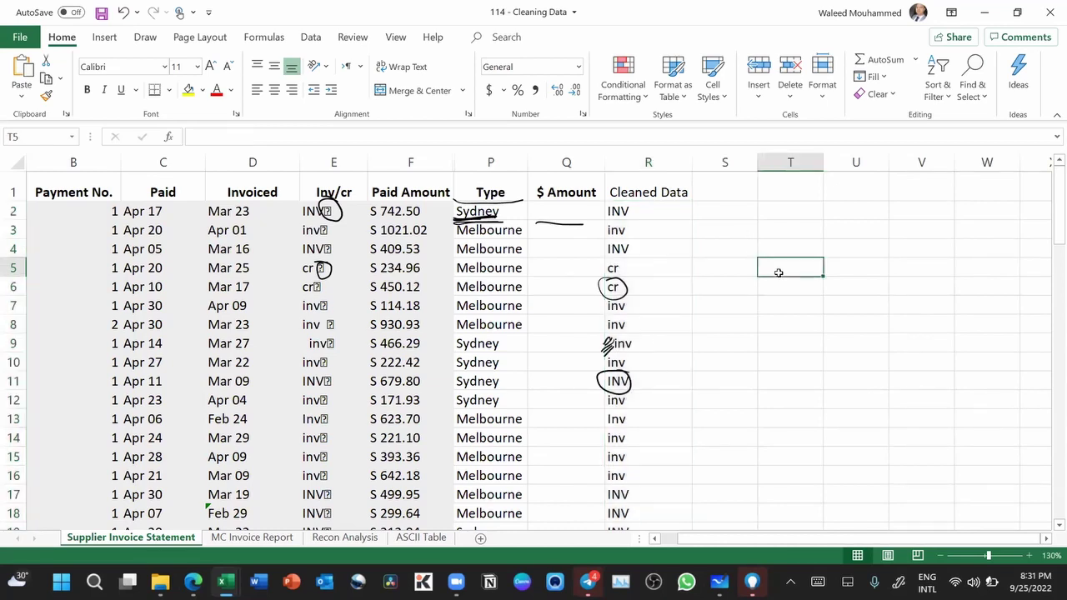
{"action": "scroll", "coordinate": [778, 272], "scroll_direction": "down", "scroll_amount": 2}
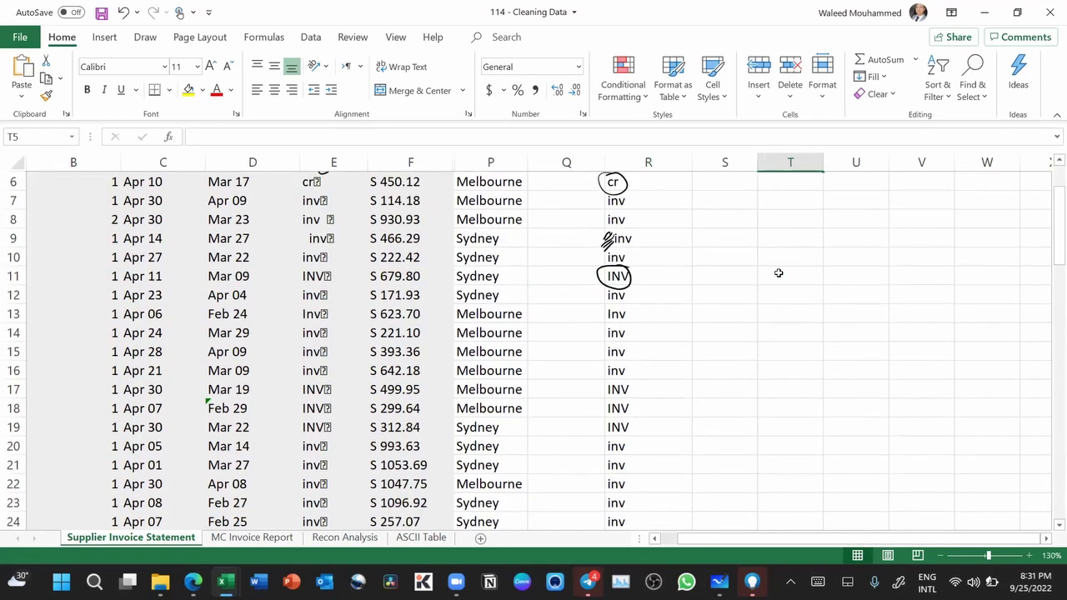
{"action": "scroll", "coordinate": [778, 272], "scroll_direction": "up", "scroll_amount": 2}
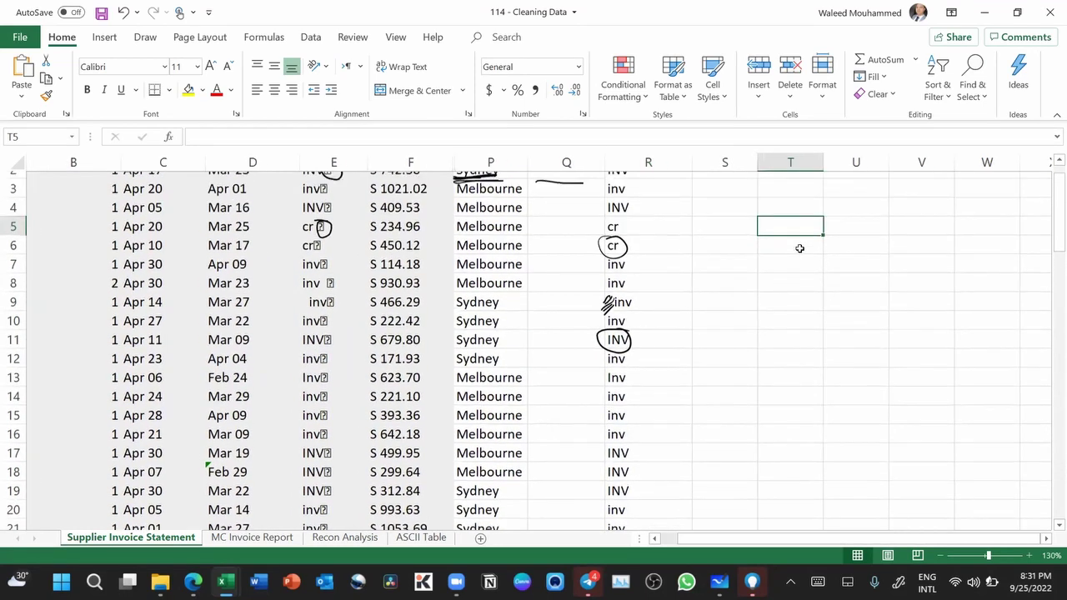
{"action": "scroll", "coordinate": [800, 248], "scroll_direction": "up", "scroll_amount": 1}
Step: Wrap the R2 formula in TRIM so it reads =TRIM(CLEAN(E2)), and fill it down to R85
{"action": "left_click", "coordinate": [626, 211]}
{"action": "double_click", "coordinate": [639, 211]}
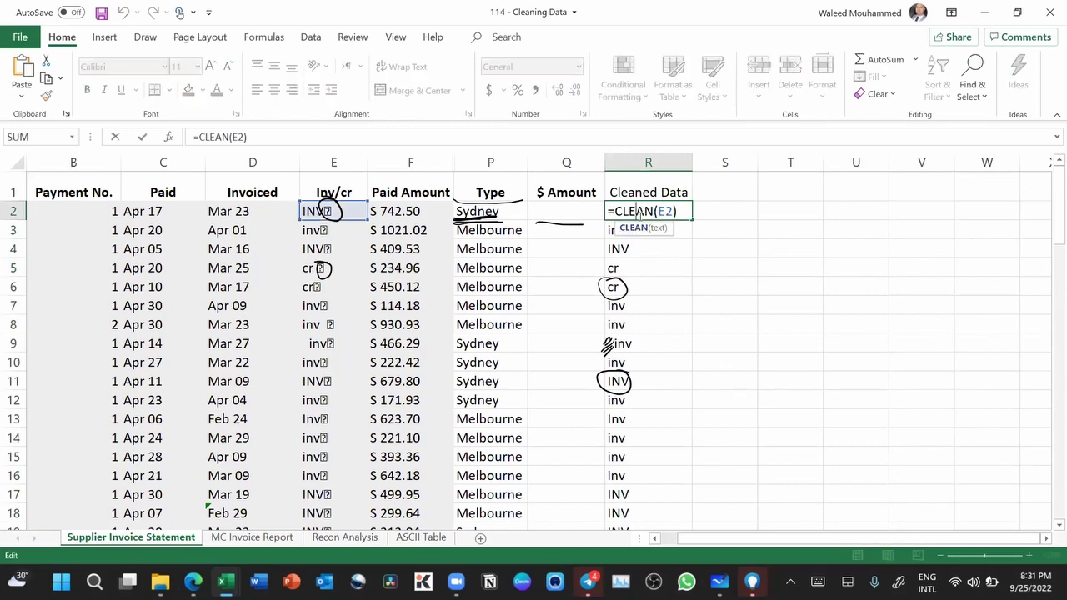
{"action": "left_click", "coordinate": [616, 214]}
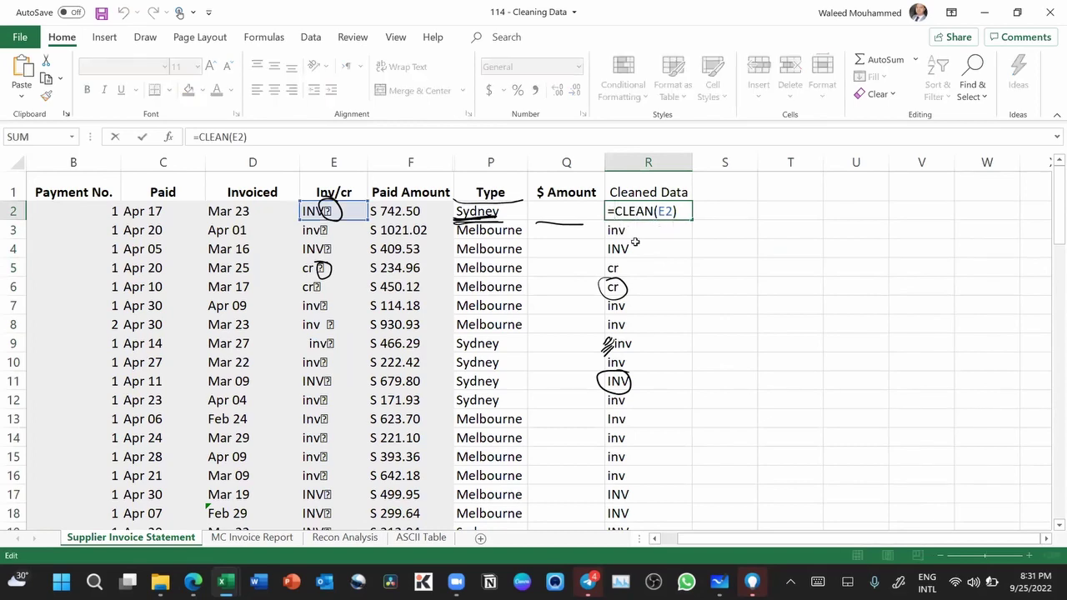
{"action": "type", "text": "trim"}
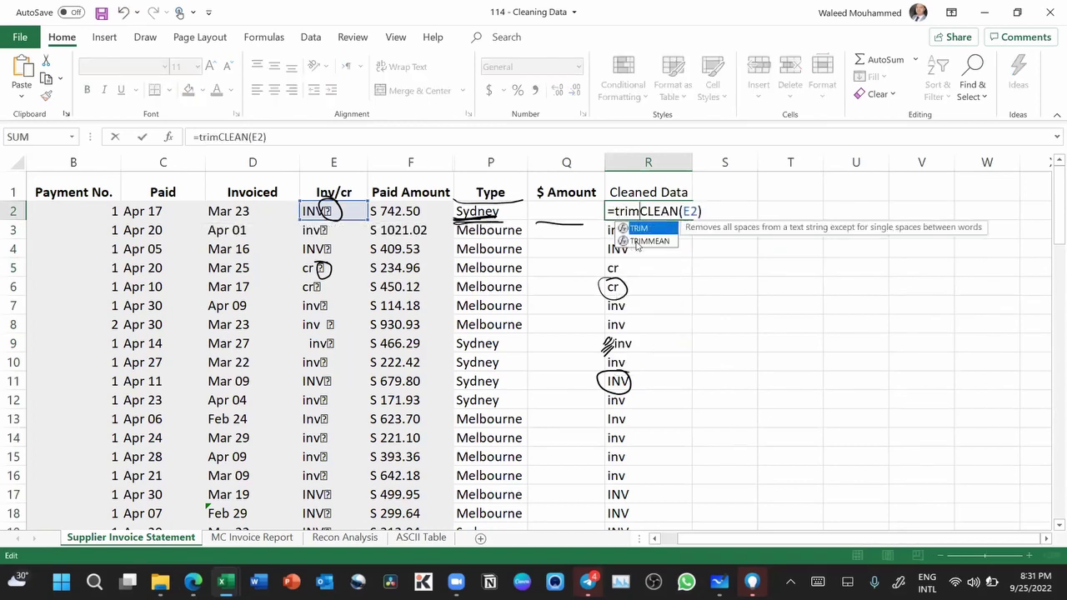
{"action": "key", "text": "Tab"}
{"action": "left_click", "coordinate": [734, 205]}
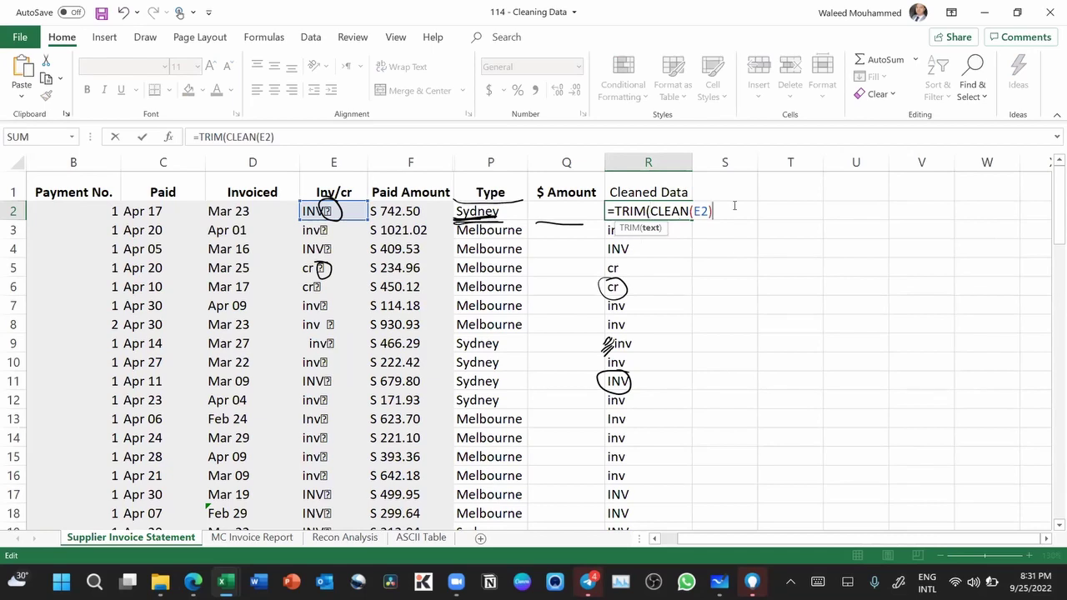
{"action": "type", "text": ")"}
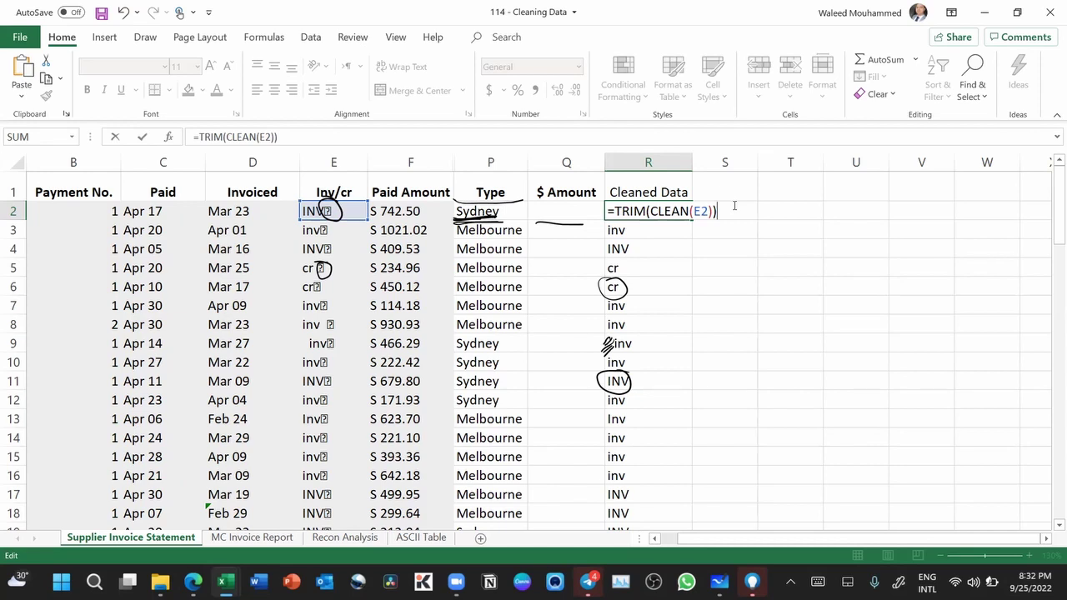
{"action": "key", "text": "ctrl+Return"}
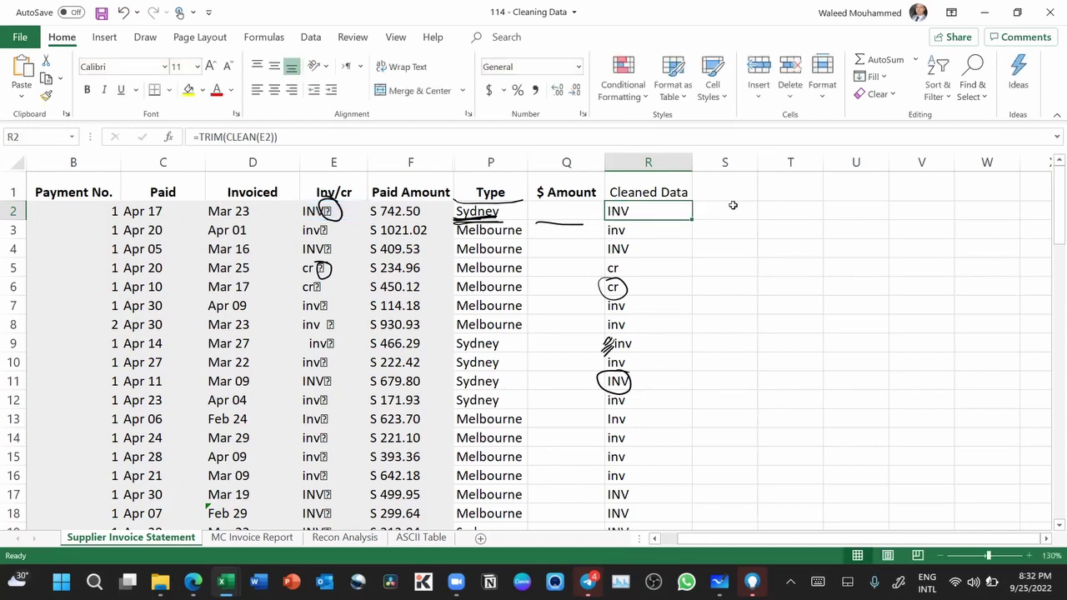
{"action": "double_click", "coordinate": [692, 220]}
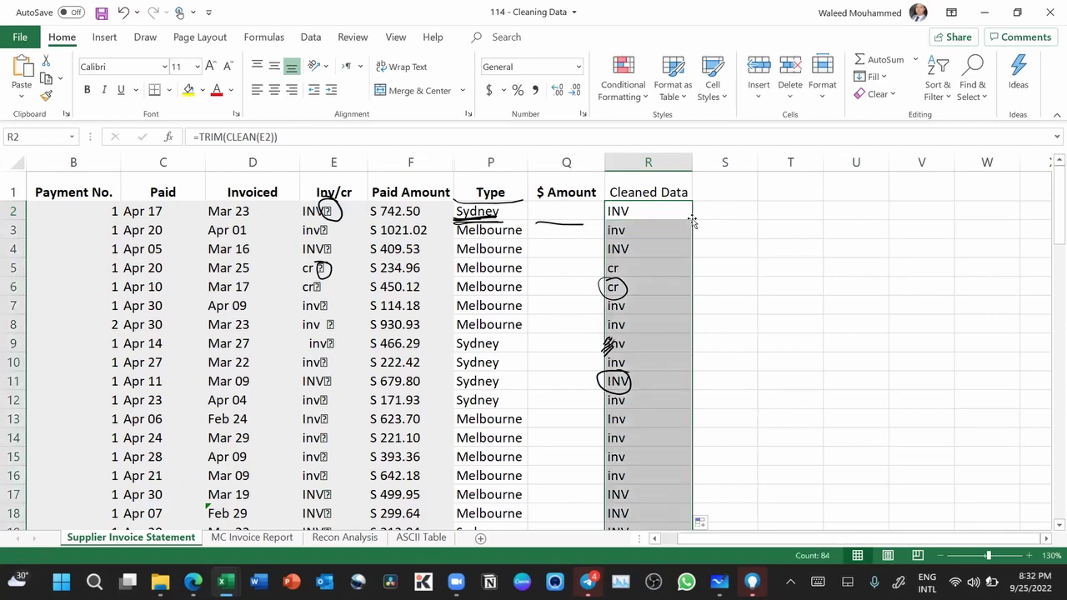
Step: Delete the ink marks from the Cleaned Data column and check the trimmed entries down to the last rows
{"action": "left_click", "coordinate": [623, 291]}
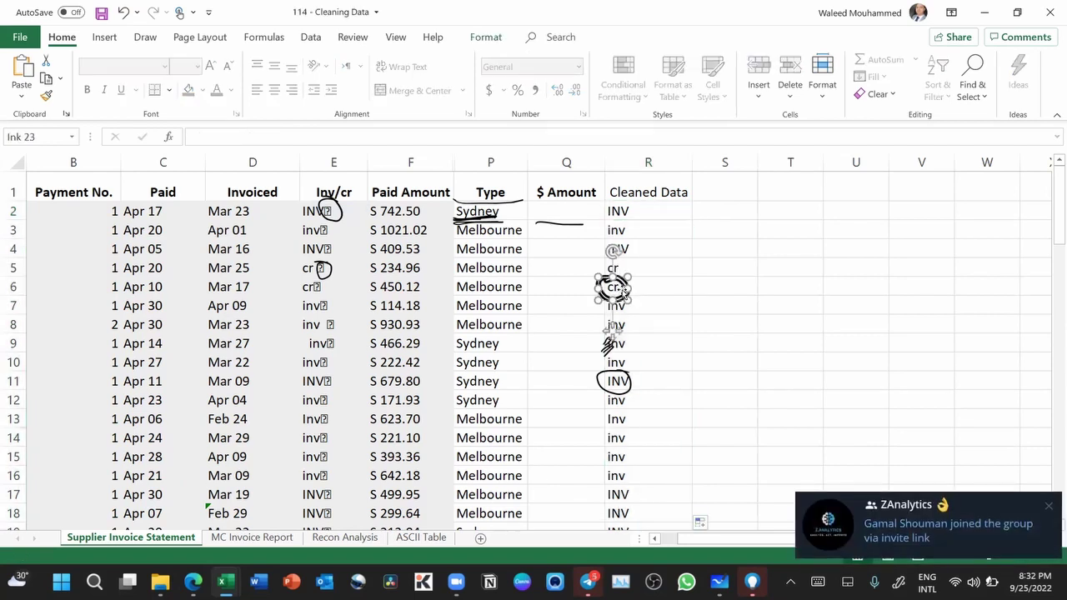
{"action": "key", "text": "Delete"}
{"action": "left_click", "coordinate": [616, 381]}
{"action": "key", "text": "Delete"}
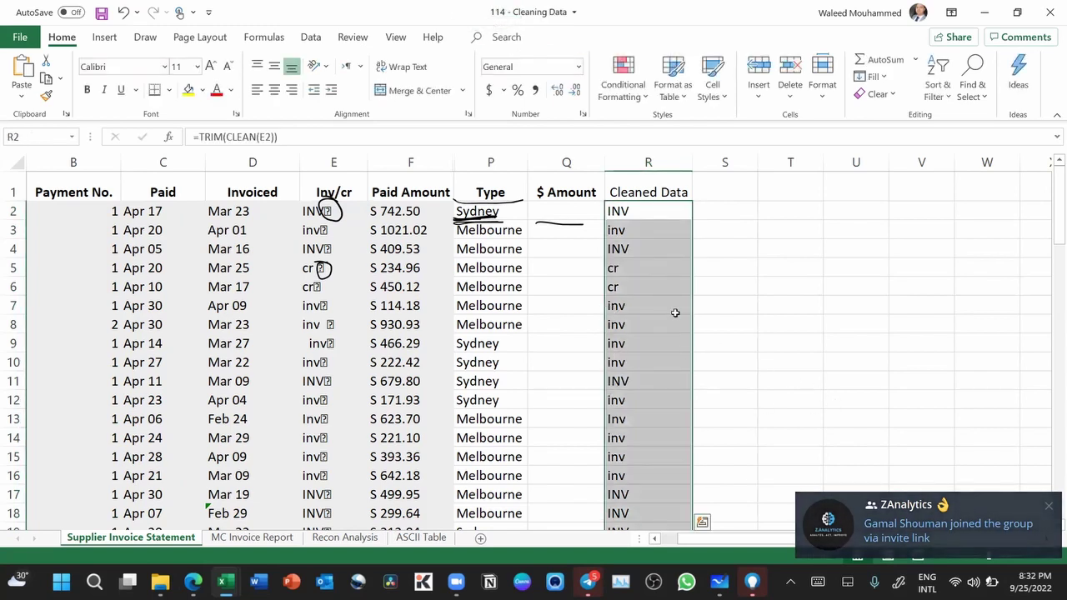
{"action": "scroll", "coordinate": [619, 384], "scroll_direction": "down", "scroll_amount": 8}
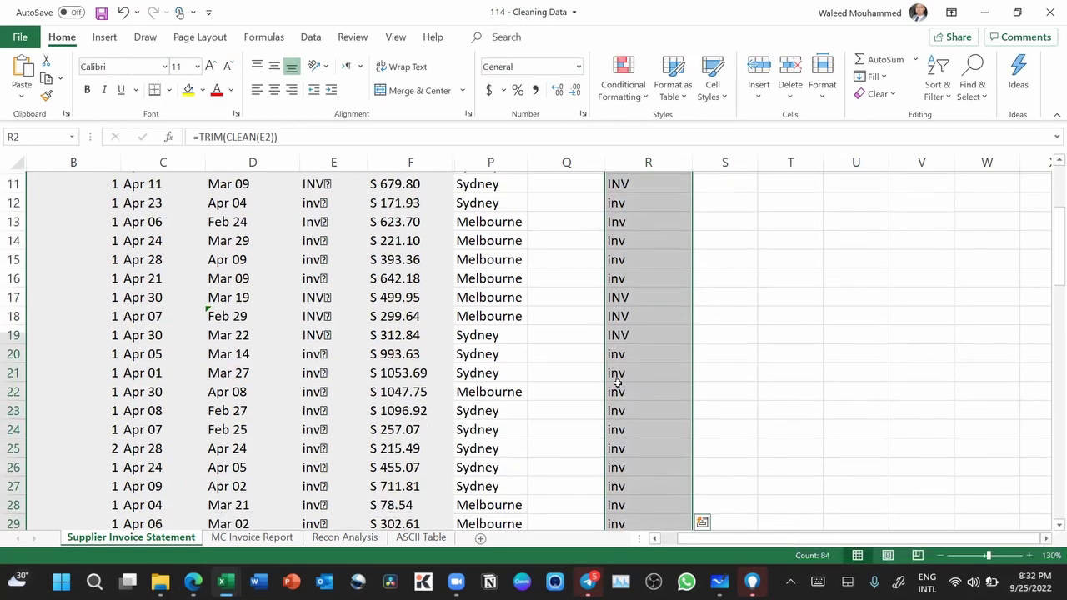
{"action": "scroll", "coordinate": [619, 384], "scroll_direction": "down", "scroll_amount": 15}
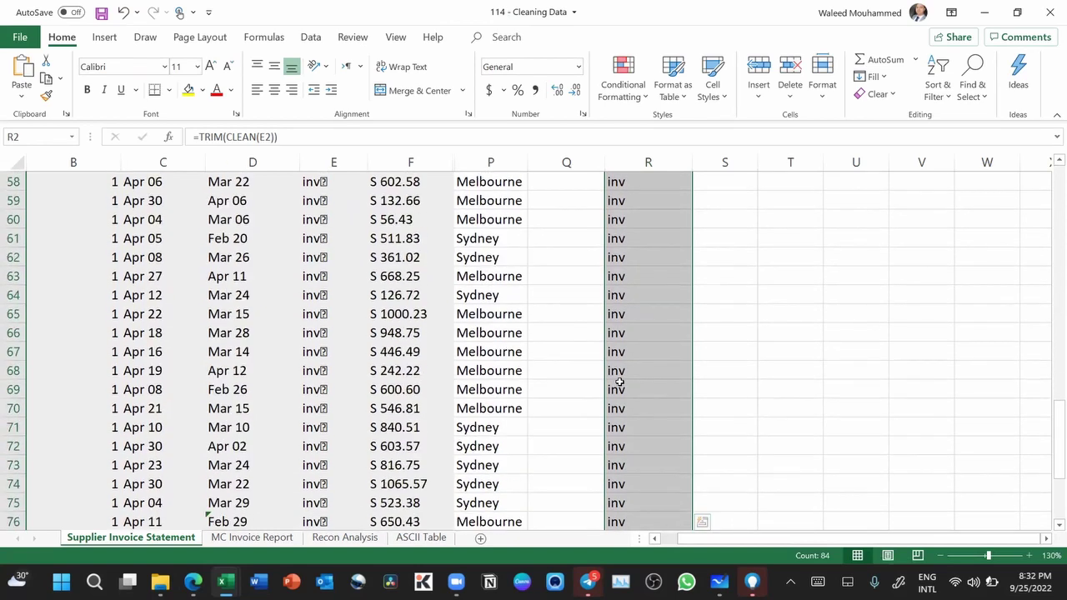
{"action": "scroll", "coordinate": [619, 383], "scroll_direction": "down", "scroll_amount": 3}
{"action": "scroll", "coordinate": [618, 383], "scroll_direction": "up", "scroll_amount": 18}
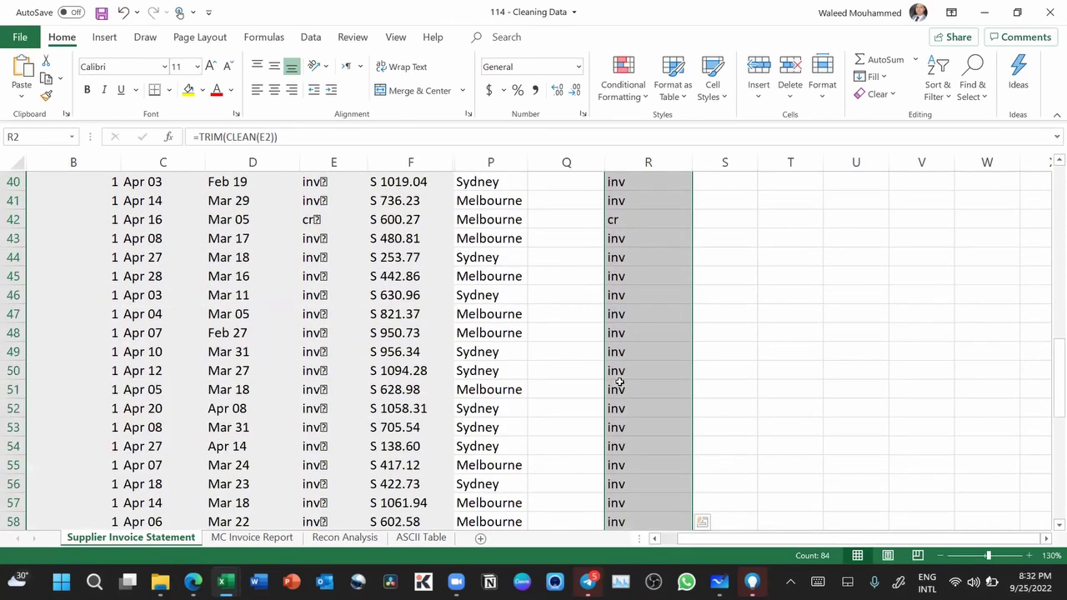
{"action": "scroll", "coordinate": [618, 383], "scroll_direction": "up", "scroll_amount": 8}
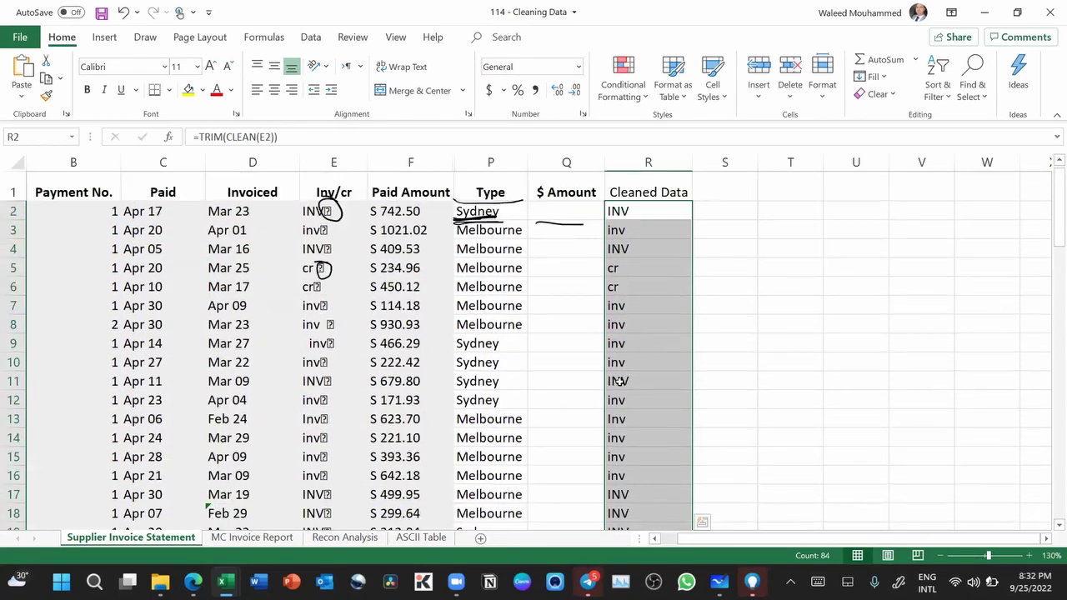
Step: Circle INV in R2 and inv in R3 with the black pen, and remove both circles
{"action": "left_click", "coordinate": [657, 212]}
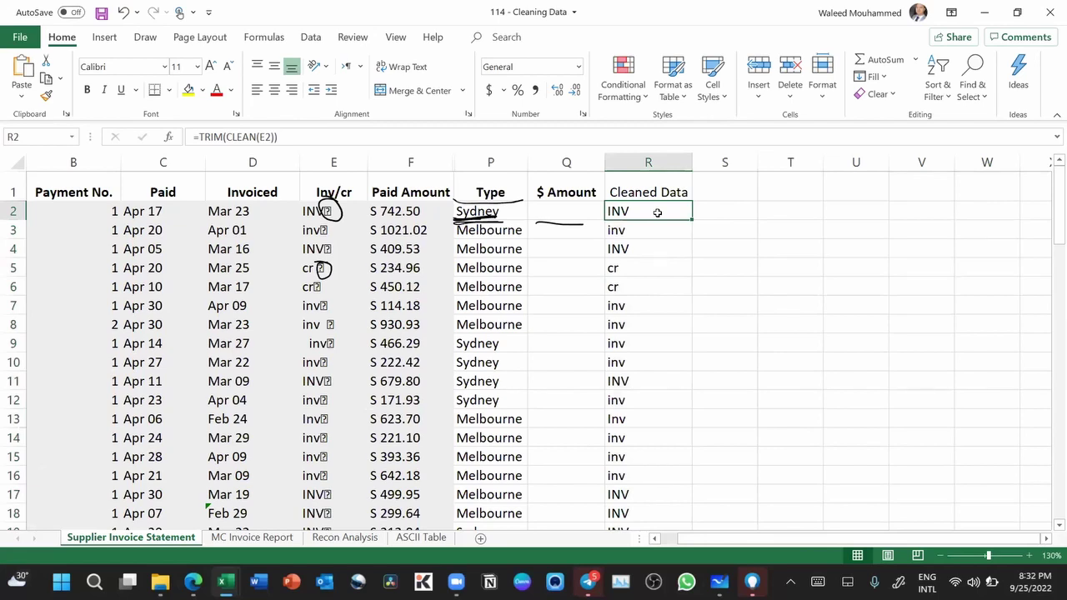
{"action": "left_click", "coordinate": [602, 77]}
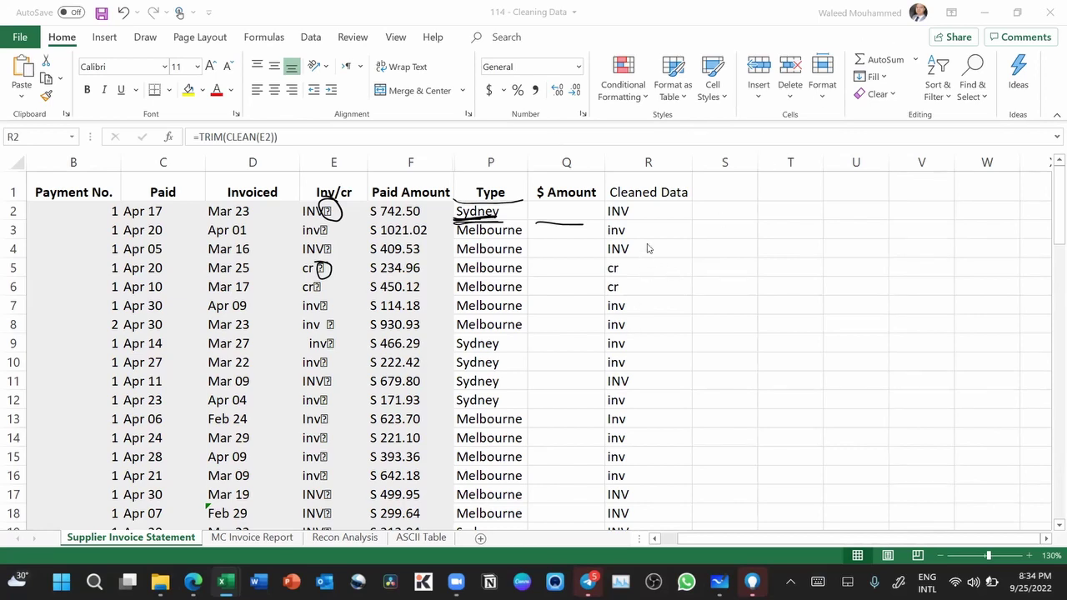
{"action": "left_click", "coordinate": [616, 210]}
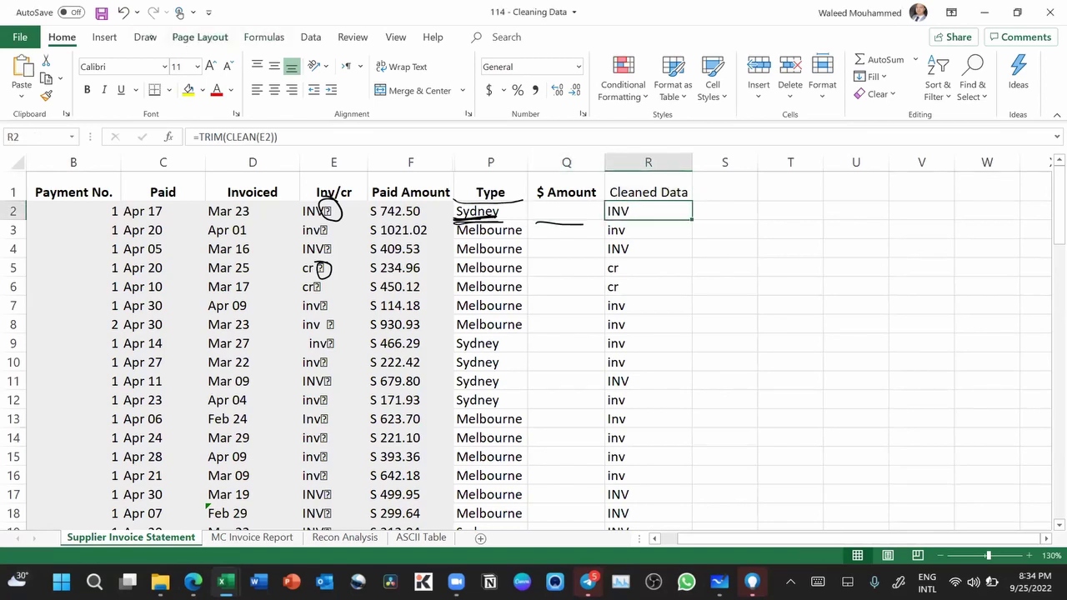
{"action": "left_click", "coordinate": [145, 37]}
{"action": "left_click", "coordinate": [176, 73]}
{"action": "mouse_move", "coordinate": [639, 200]}
{"action": "left_mouse_down"}
{"action": "mouse_move", "coordinate": [611, 197]}
{"action": "mouse_move", "coordinate": [635, 213]}
{"action": "mouse_move", "coordinate": [630, 223]}
{"action": "left_mouse_up"}
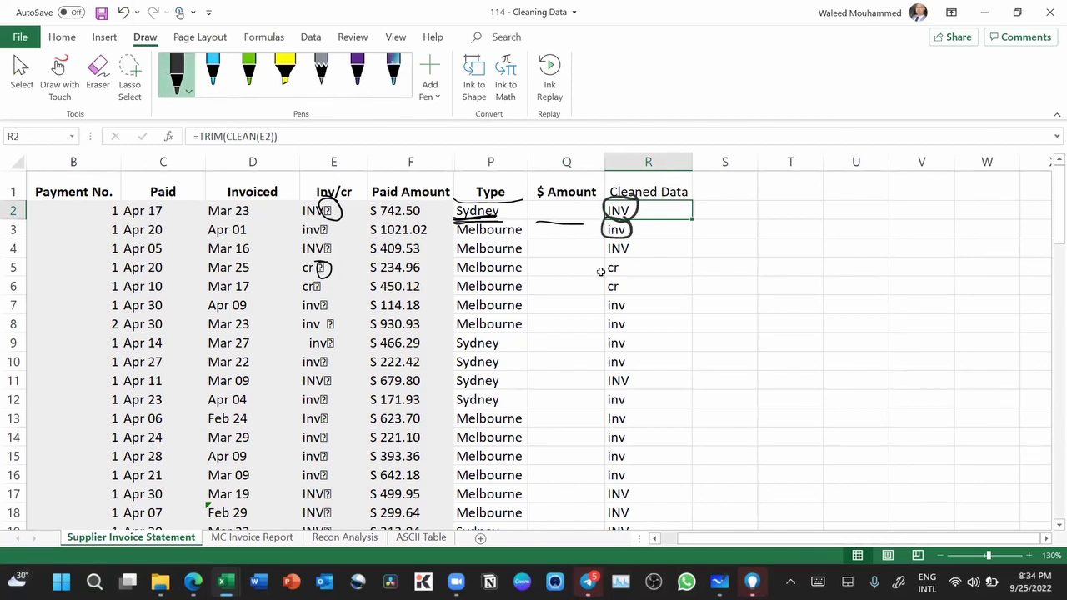
{"action": "left_click", "coordinate": [620, 195]}
{"action": "key", "text": "Delete"}
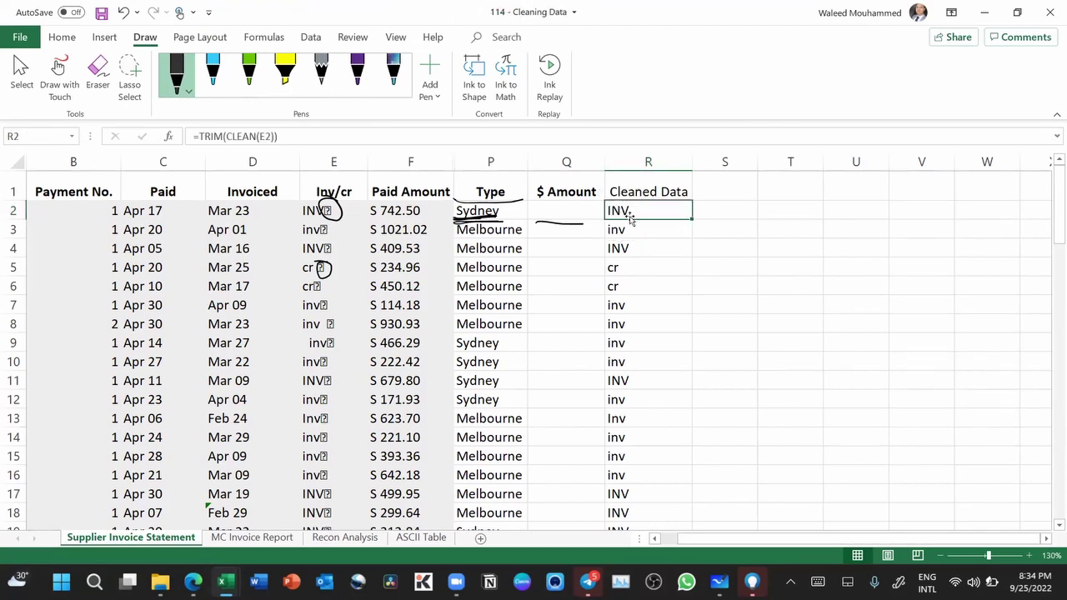
Step: Handwrite the underlined words upper, lower and proper in ink beside the Cleaned Data column, and erase all three
{"action": "mouse_move", "coordinate": [716, 305]}
{"action": "left_mouse_down"}
{"action": "mouse_move", "coordinate": [765, 241]}
{"action": "mouse_move", "coordinate": [719, 317]}
{"action": "left_mouse_up"}
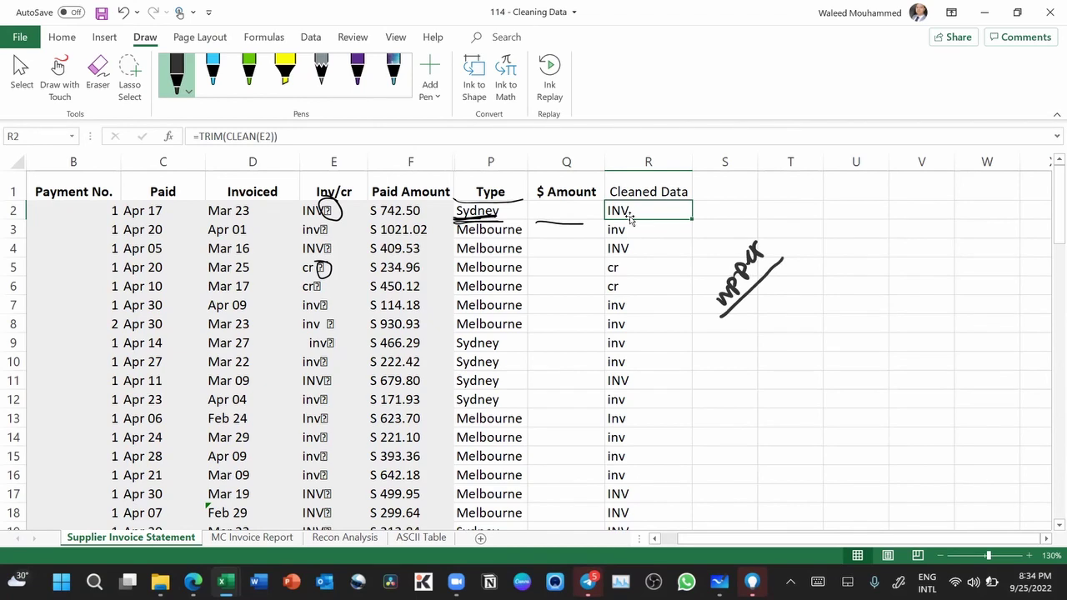
{"action": "mouse_move", "coordinate": [736, 335]}
{"action": "left_mouse_down"}
{"action": "mouse_move", "coordinate": [802, 265]}
{"action": "mouse_move", "coordinate": [757, 358]}
{"action": "mouse_move", "coordinate": [787, 360]}
{"action": "mouse_move", "coordinate": [842, 299]}
{"action": "mouse_move", "coordinate": [835, 291]}
{"action": "mouse_move", "coordinate": [785, 393]}
{"action": "left_mouse_up"}
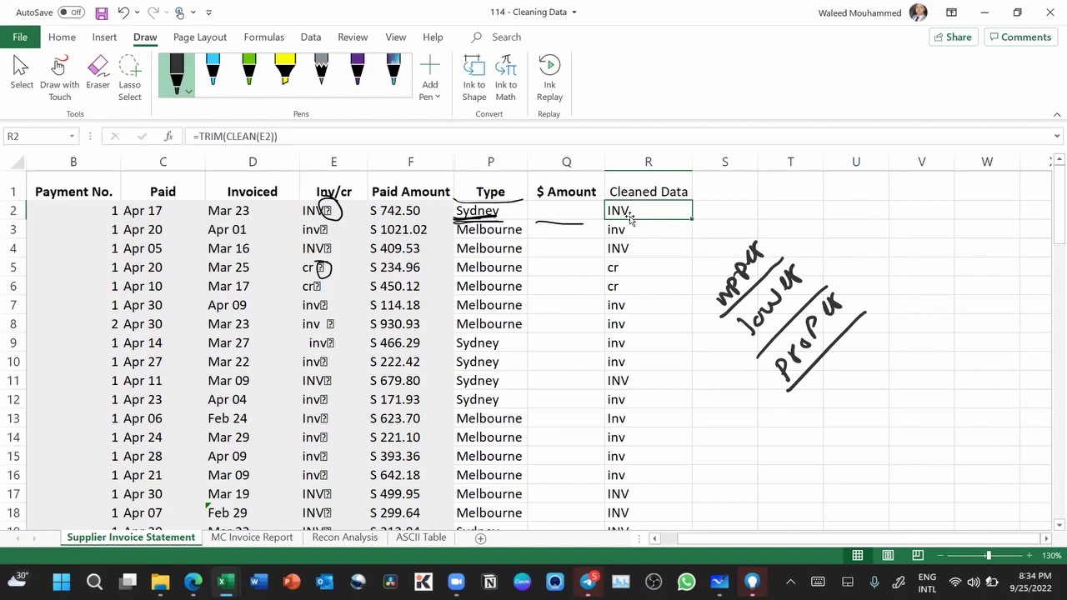
{"action": "left_click", "coordinate": [97, 75]}
{"action": "mouse_move", "coordinate": [721, 304]}
{"action": "left_mouse_down"}
{"action": "mouse_move", "coordinate": [750, 265]}
{"action": "mouse_move", "coordinate": [833, 375]}
{"action": "left_mouse_up"}
{"action": "mouse_move", "coordinate": [753, 254]}
{"action": "left_mouse_down"}
{"action": "mouse_move", "coordinate": [833, 305]}
{"action": "mouse_move", "coordinate": [805, 343]}
{"action": "mouse_move", "coordinate": [750, 323]}
{"action": "left_mouse_up"}
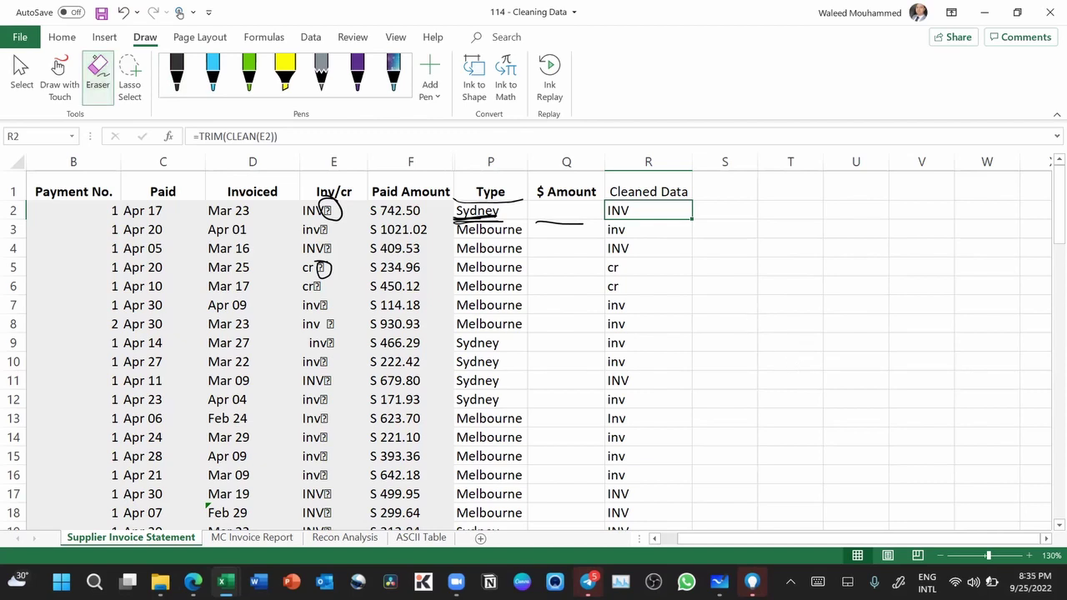
{"action": "left_click", "coordinate": [176, 73]}
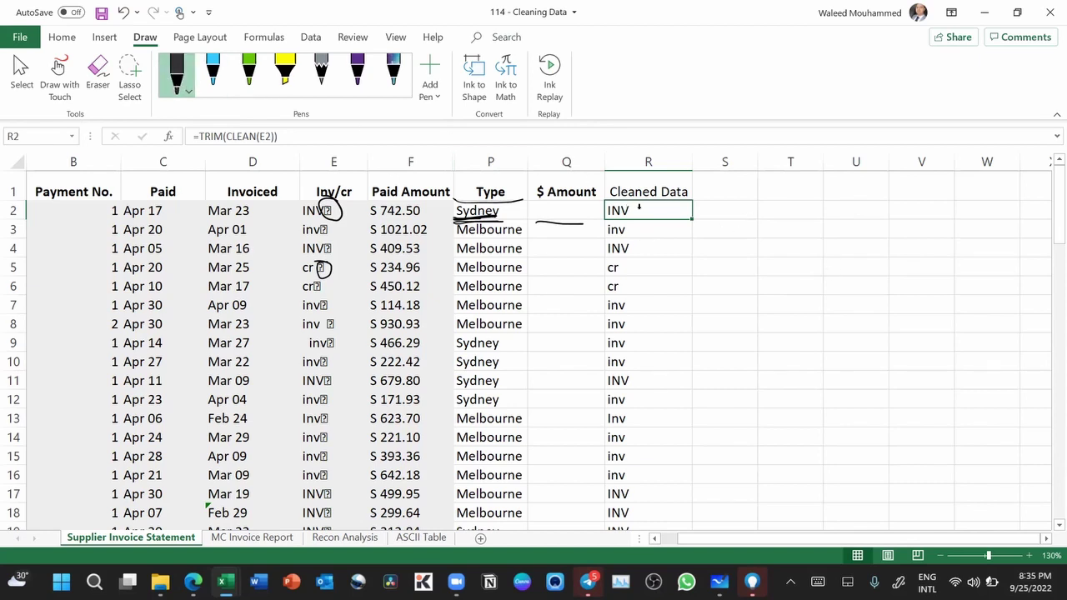
{"action": "left_click", "coordinate": [182, 78]}
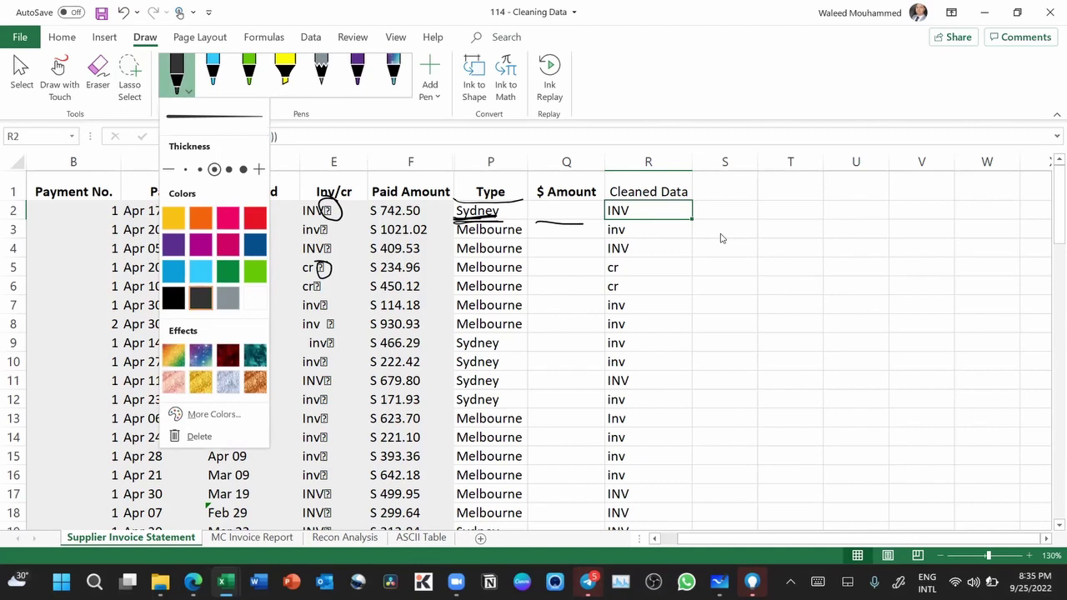
{"action": "left_click", "coordinate": [609, 187]}
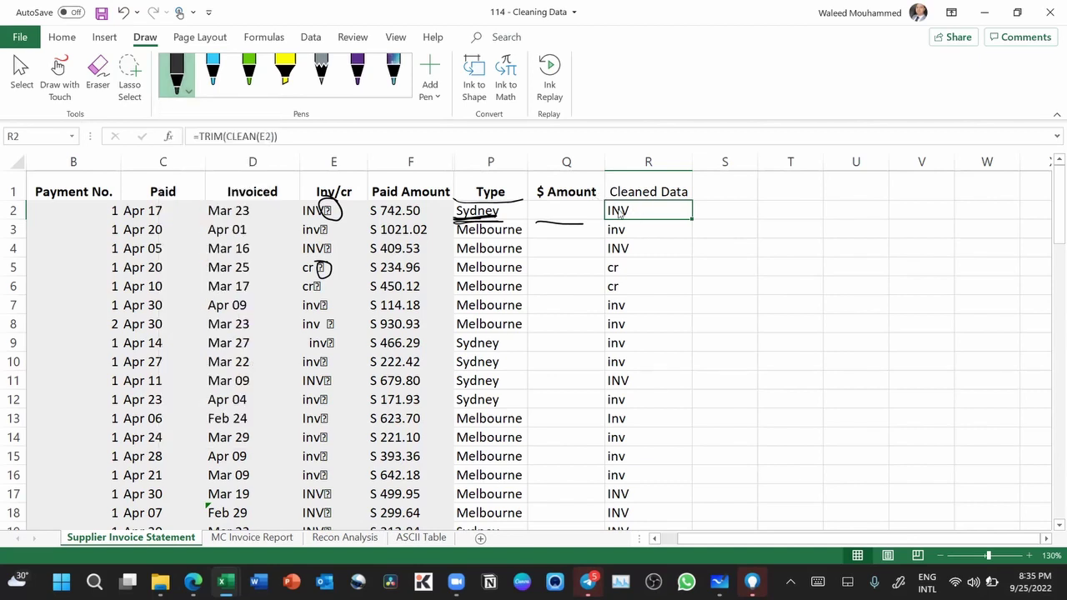
Step: Wrap the R2 formula in UPPER so it reads =UPPER(TRIM(CLEAN(E2))), fill it down to R85 and check the filled entries
{"action": "left_click", "coordinate": [260, 136]}
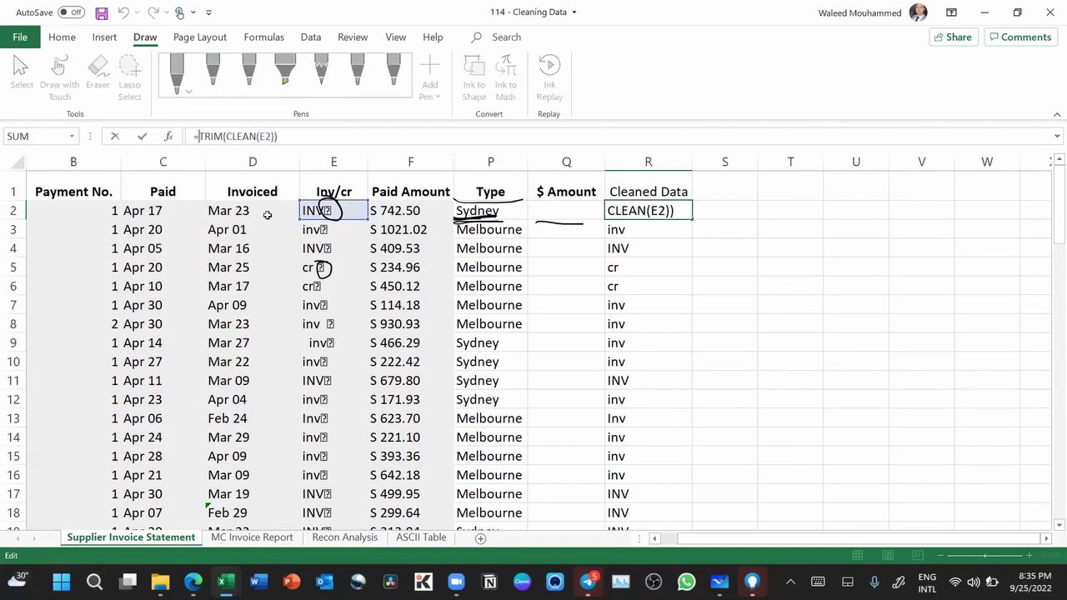
{"action": "type", "text": "upper("}
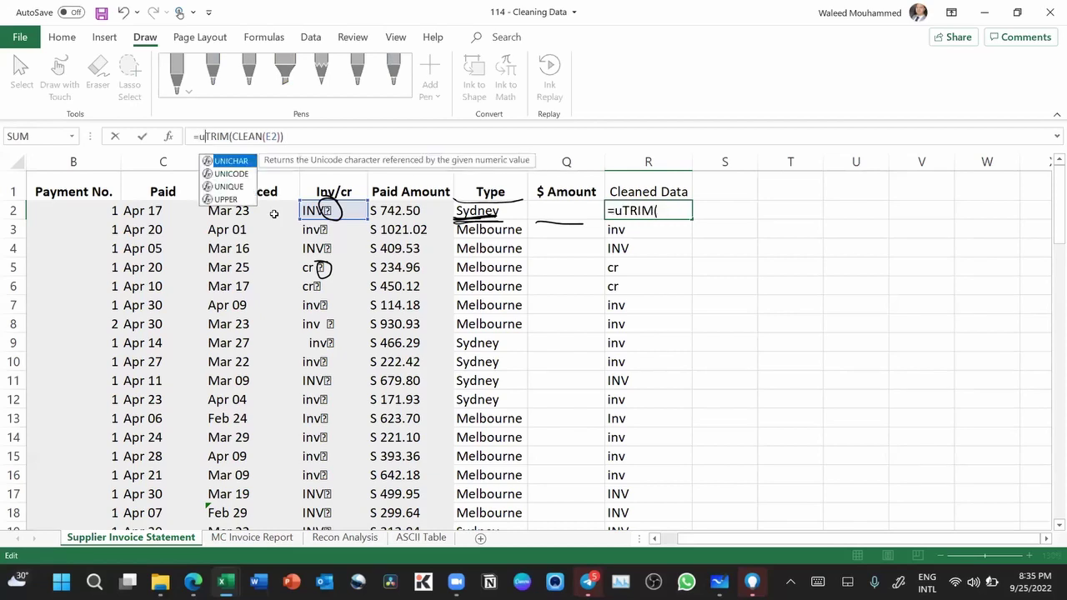
{"action": "left_click", "coordinate": [353, 133]}
{"action": "type", "text": ")"}
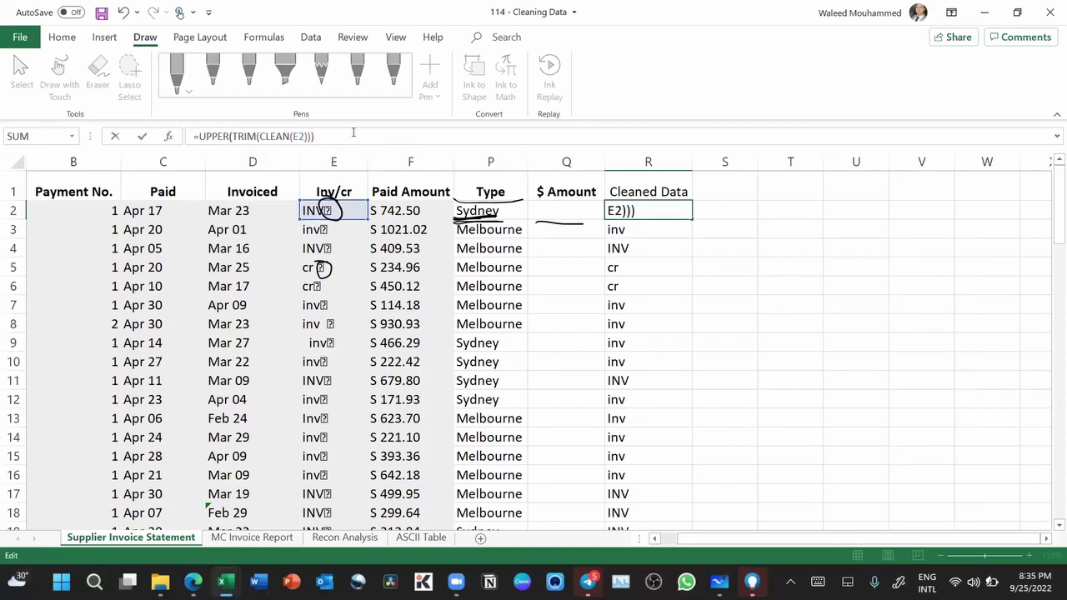
{"action": "key", "text": "ctrl+Return"}
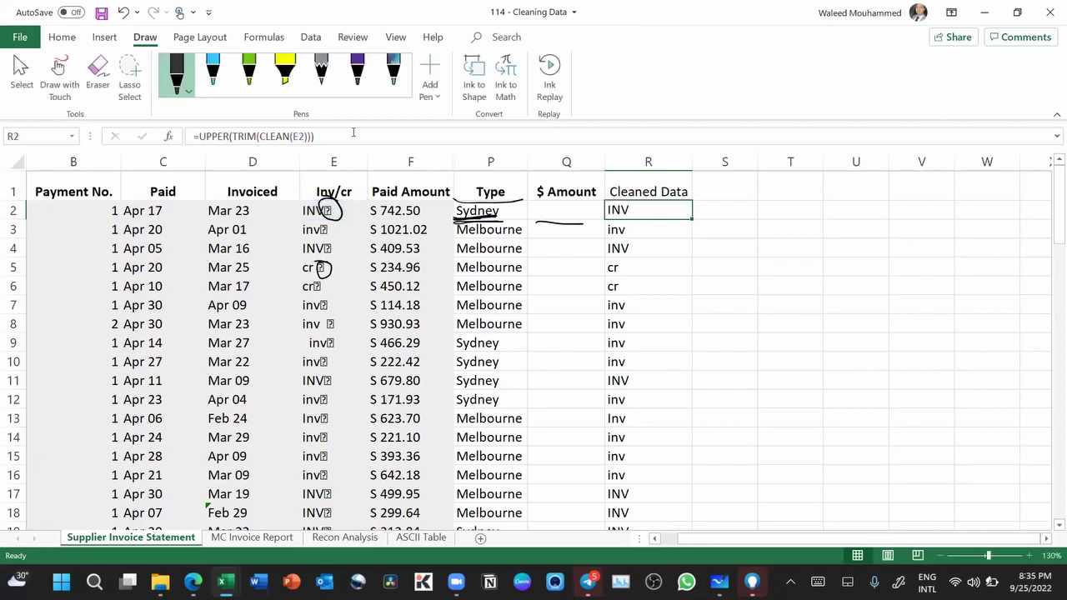
{"action": "double_click", "coordinate": [689, 219]}
{"action": "scroll", "coordinate": [649, 305], "scroll_direction": "down", "scroll_amount": 3}
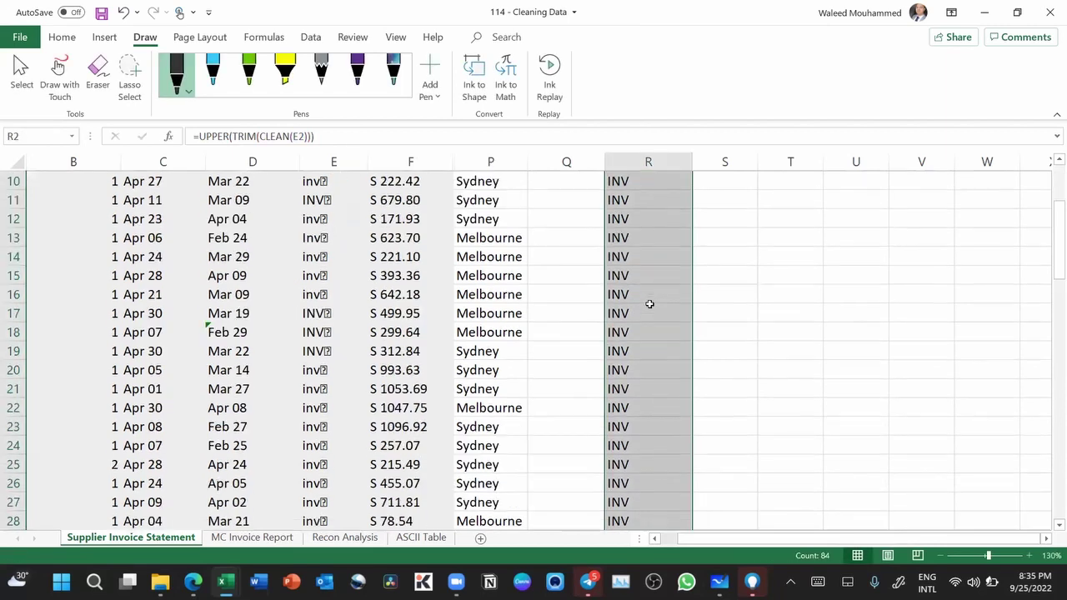
{"action": "scroll", "coordinate": [649, 304], "scroll_direction": "down", "scroll_amount": 18}
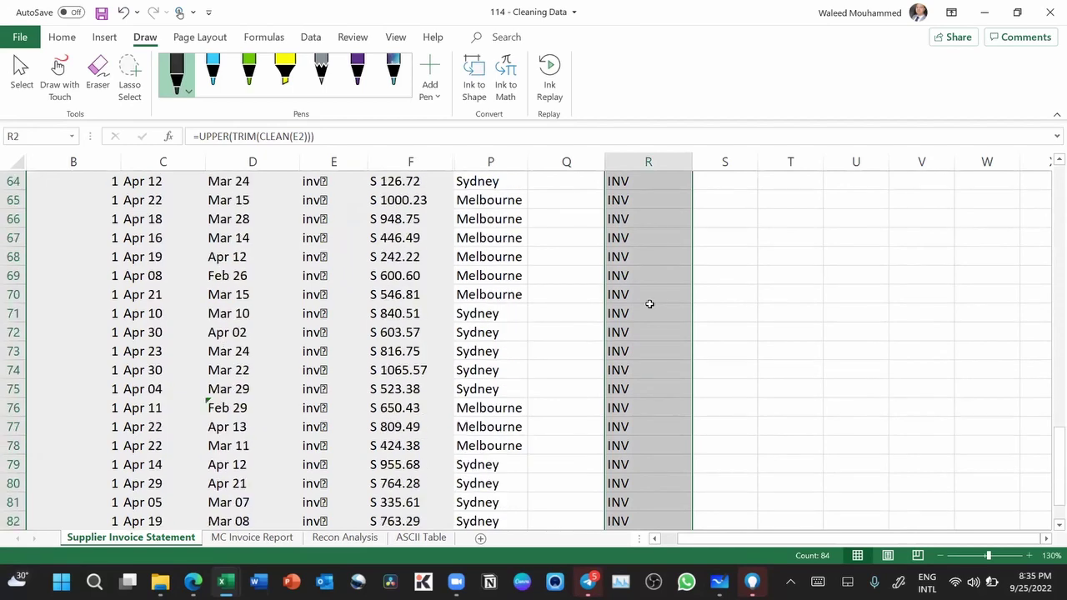
{"action": "scroll", "coordinate": [650, 304], "scroll_direction": "down", "scroll_amount": 4}
{"action": "scroll", "coordinate": [649, 305], "scroll_direction": "up", "scroll_amount": 13}
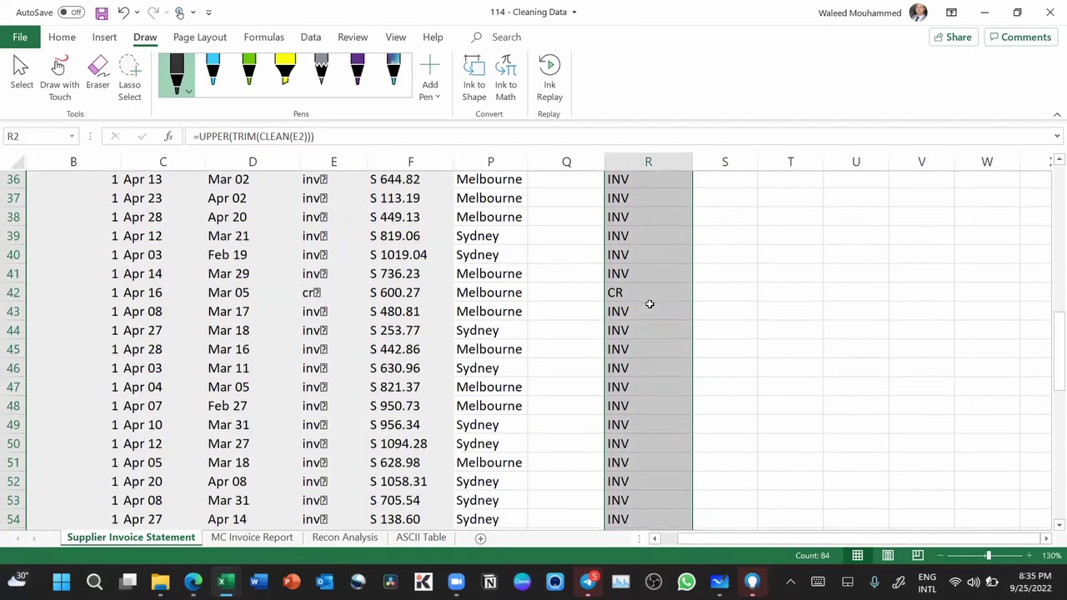
{"action": "scroll", "coordinate": [650, 304], "scroll_direction": "up", "scroll_amount": 12}
{"action": "scroll", "coordinate": [635, 190], "scroll_direction": "down", "scroll_amount": 1}
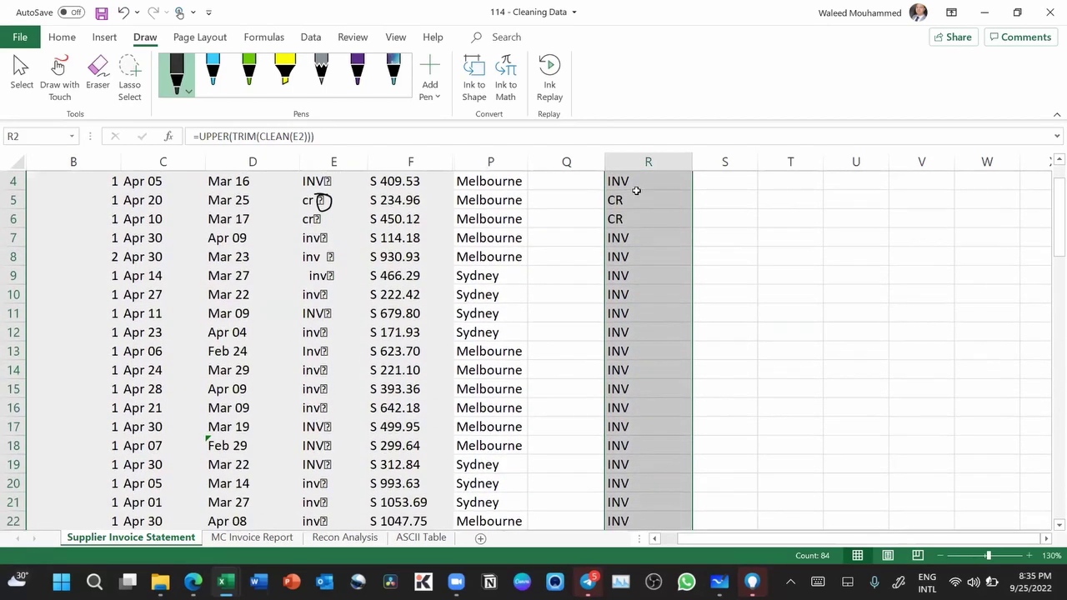
Step: Examine how UPPER, TRIM and CLEAN are nested in the formulas of R5 and R2, leaving both formulas as they are
{"action": "left_click", "coordinate": [636, 196]}
{"action": "scroll", "coordinate": [639, 187], "scroll_direction": "up", "scroll_amount": 1}
{"action": "key", "text": "F2"}
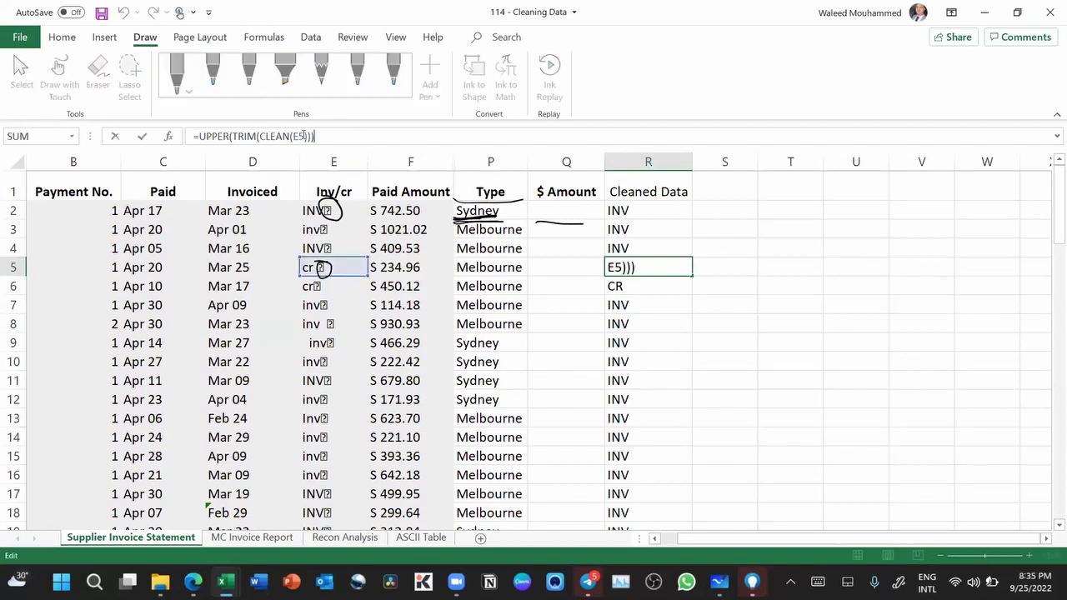
{"action": "left_click", "coordinate": [275, 135]}
{"action": "key", "text": "ctrl+1"}
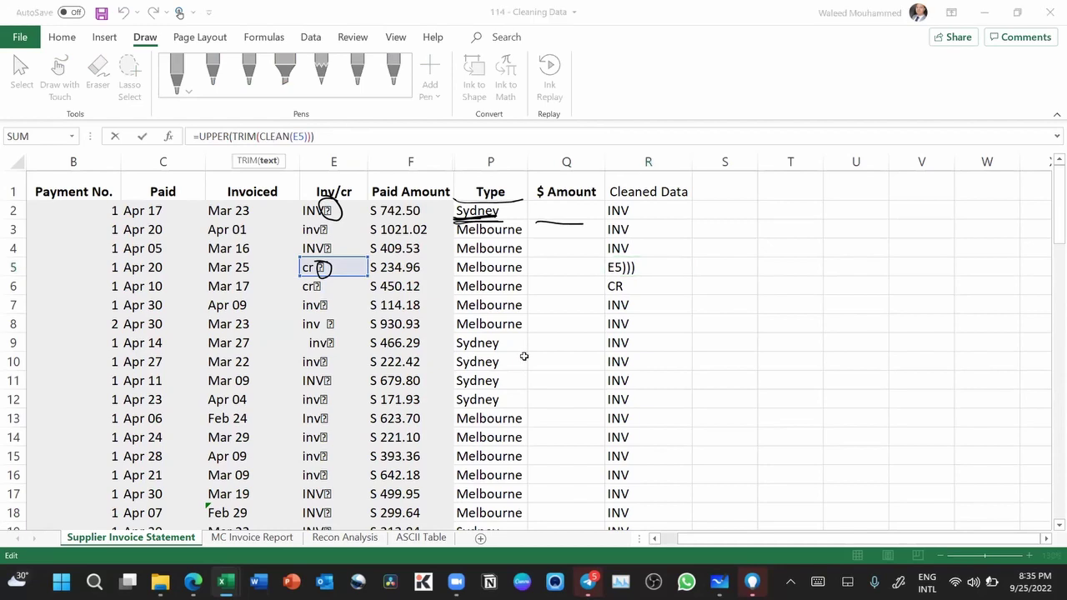
{"action": "key", "text": "Escape"}
{"action": "left_click", "coordinate": [639, 210]}
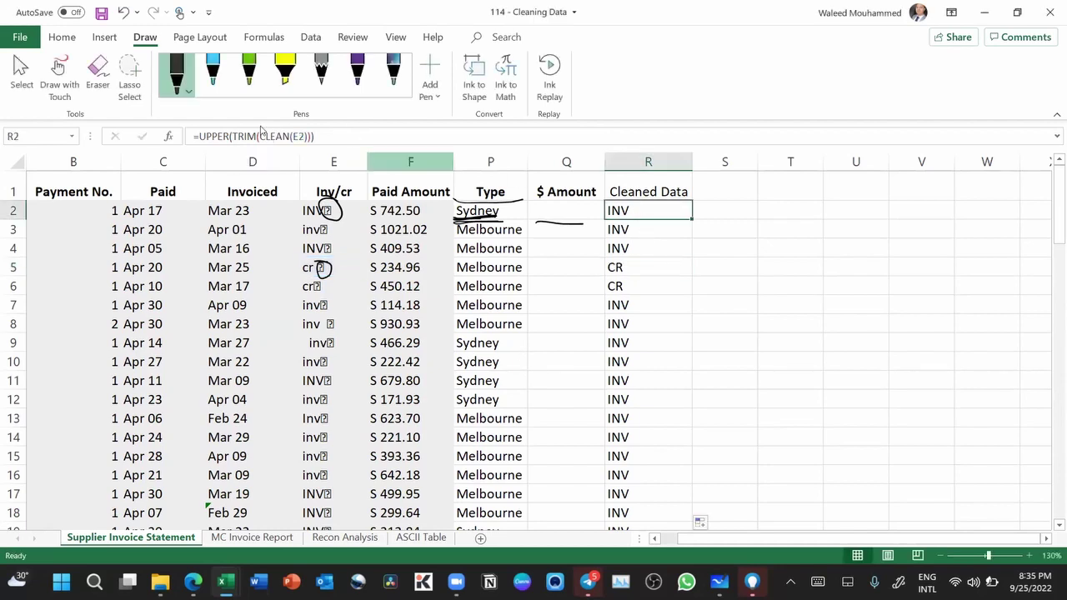
{"action": "left_click", "coordinate": [249, 136]}
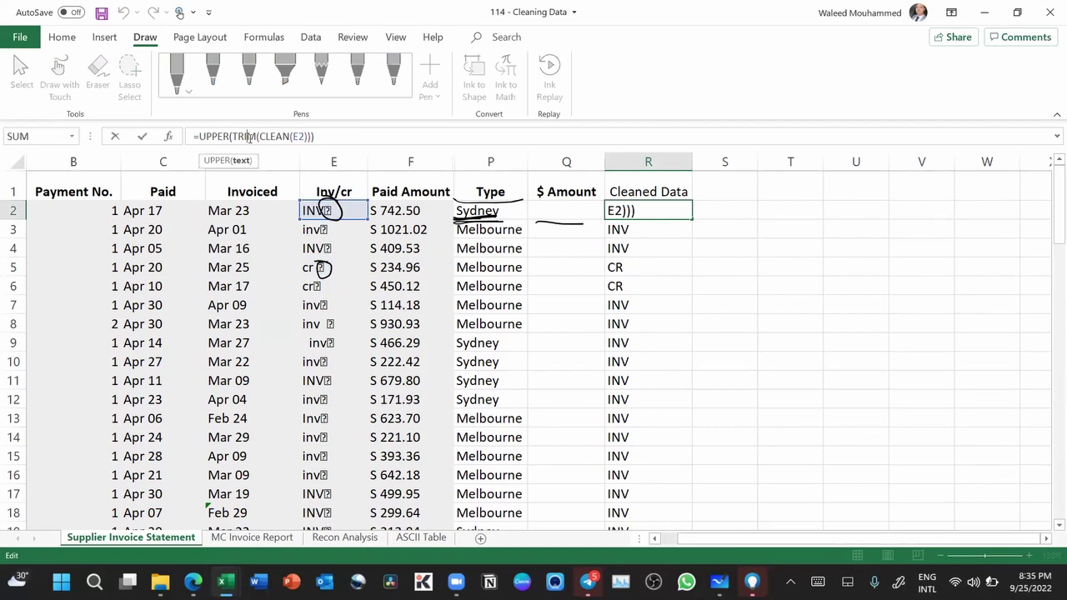
{"action": "left_click", "coordinate": [213, 135]}
{"action": "key", "text": "ctrl+Return"}
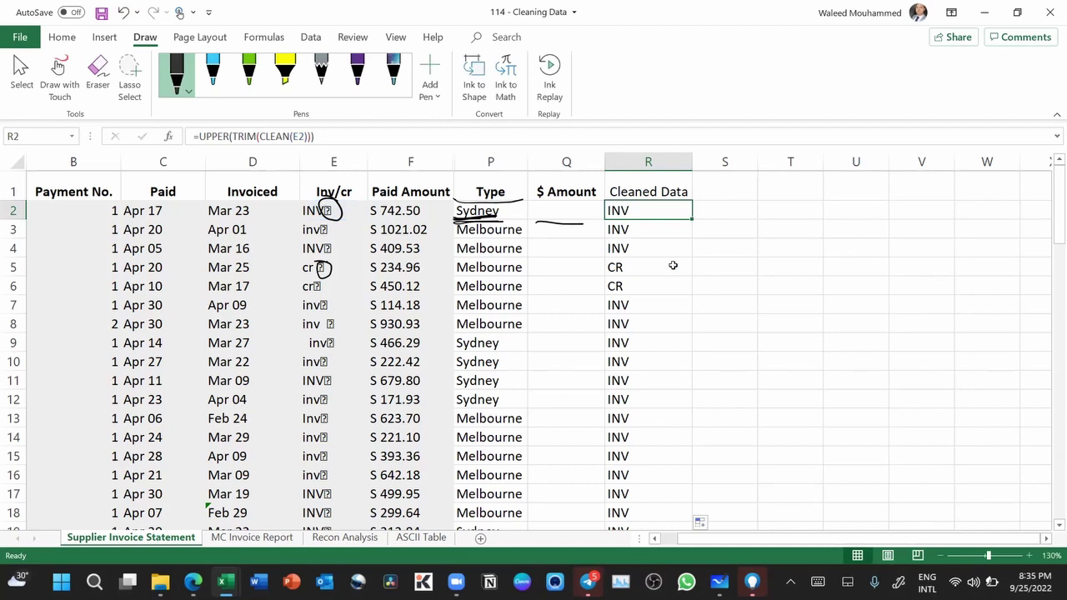
Step: Delete the ink lines around the Type header, the Sydney entry in P2 and the first $ Amount cell
{"action": "left_click", "coordinate": [563, 227]}
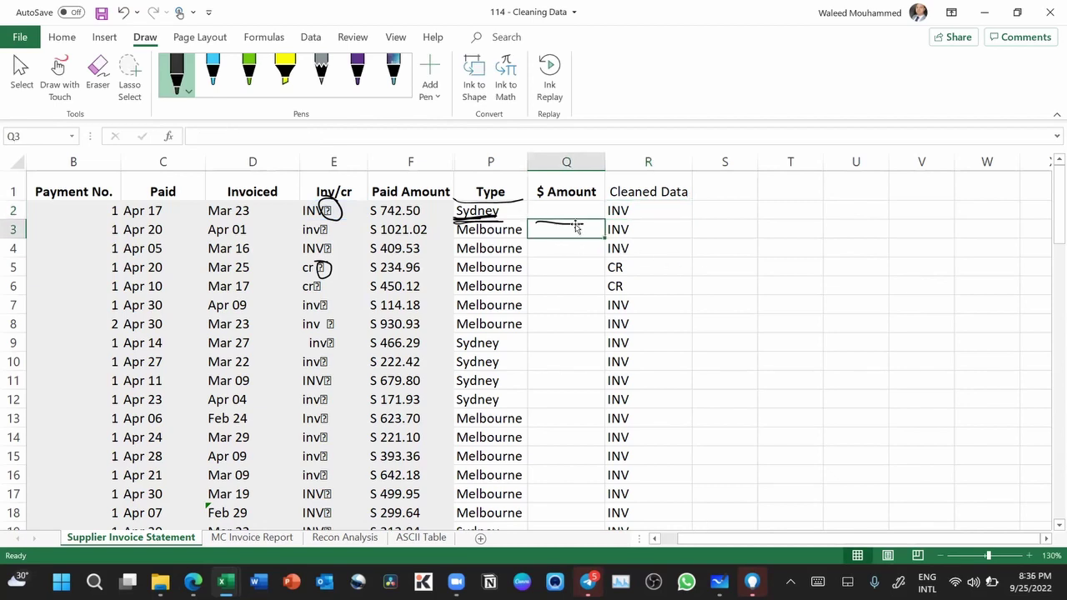
{"action": "left_click", "coordinate": [576, 224]}
{"action": "key", "text": "Delete"}
{"action": "left_click", "coordinate": [481, 203]}
{"action": "key", "text": "Delete"}
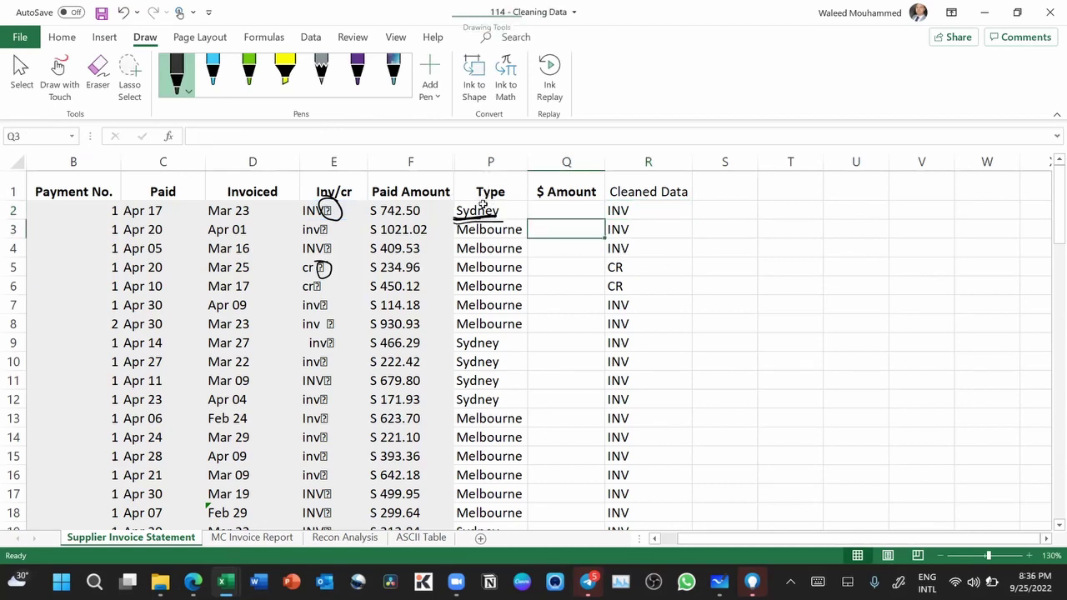
{"action": "left_click", "coordinate": [479, 223]}
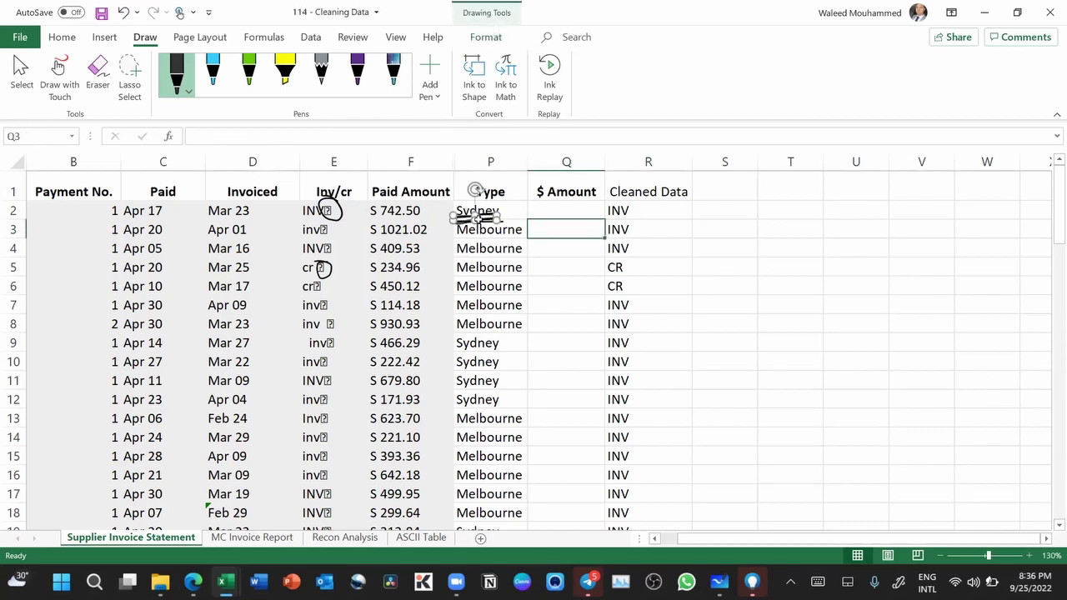
{"action": "key", "text": "Delete"}
{"action": "left_click", "coordinate": [497, 222]}
{"action": "key", "text": "Delete"}
Step: Examine how the Paid Amount entries in F2 to F17 are written, and return to cell Q2 under $ Amount
{"action": "left_click", "coordinate": [556, 212]}
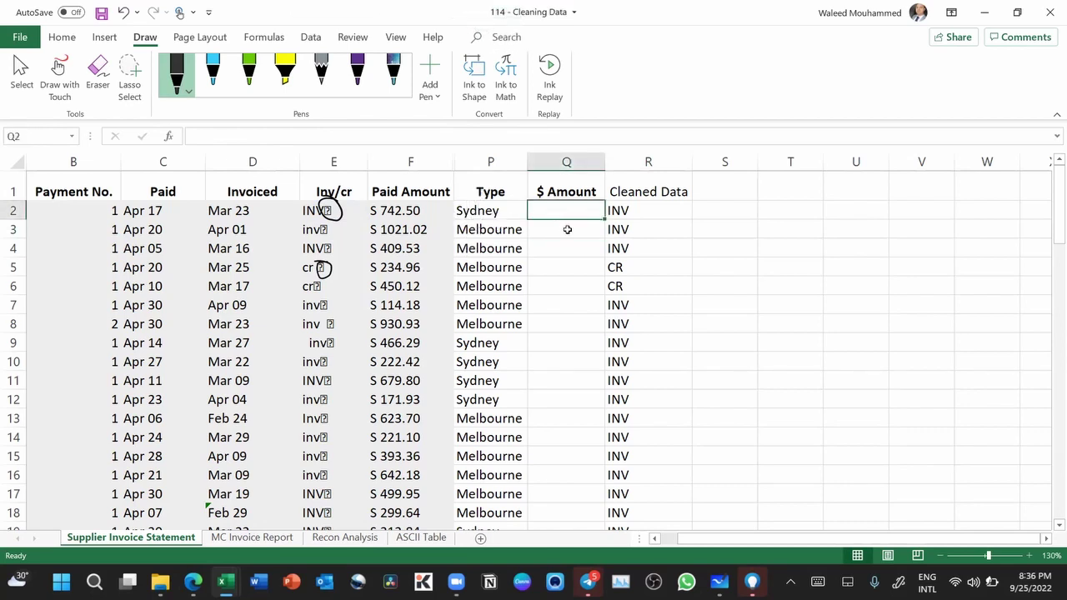
{"action": "key", "text": "Right"}
{"action": "key", "text": "Left"}
{"action": "key", "text": "Left"}
{"action": "key", "text": "Left"}
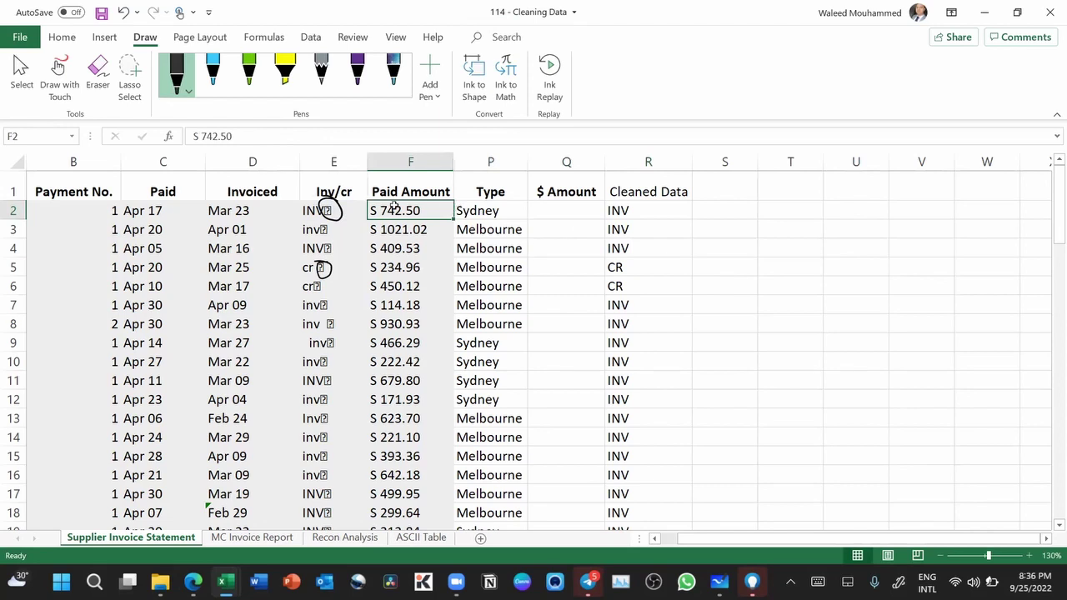
{"action": "left_click_drag", "start_coordinate": [394, 209], "coordinate": [406, 493]}
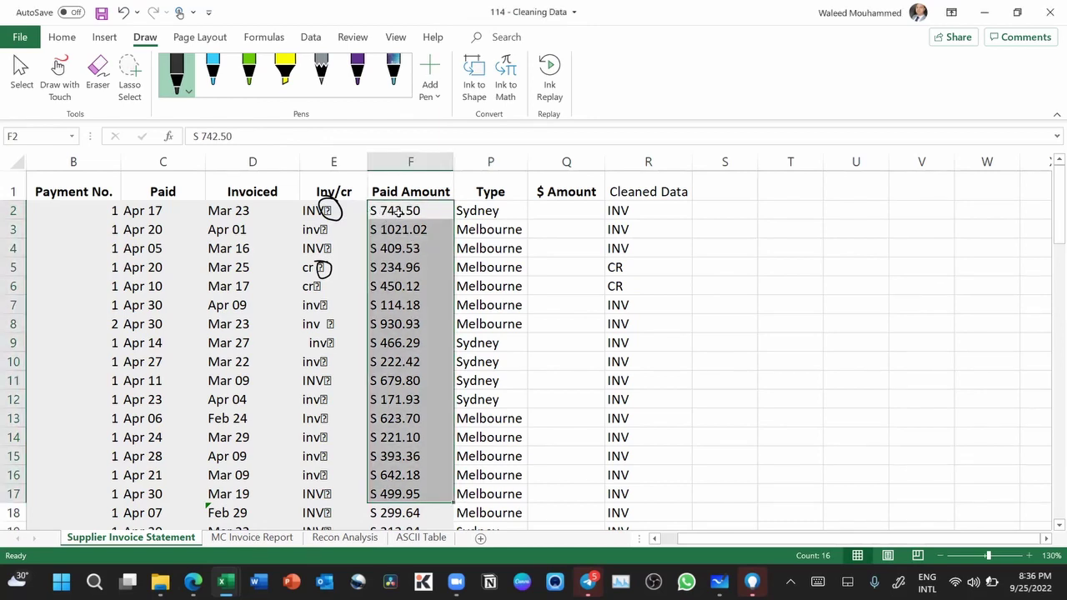
{"action": "key", "text": "Right"}
{"action": "key", "text": "Right"}
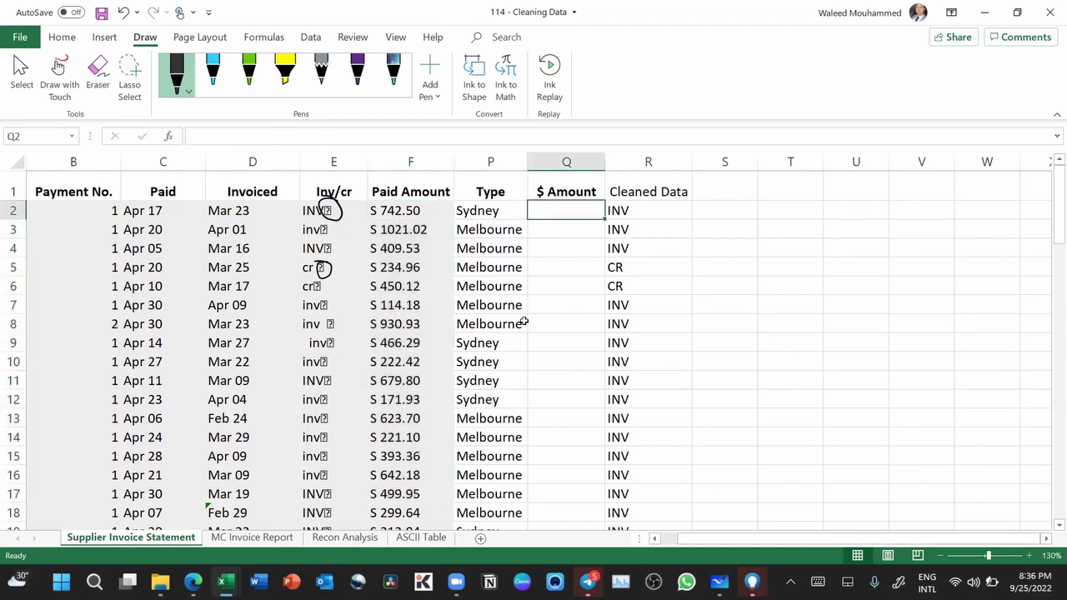
Step: Start a LEFT formula on F2 in cell Q2, and clear it back to the equals sign
{"action": "type", "text": "="}
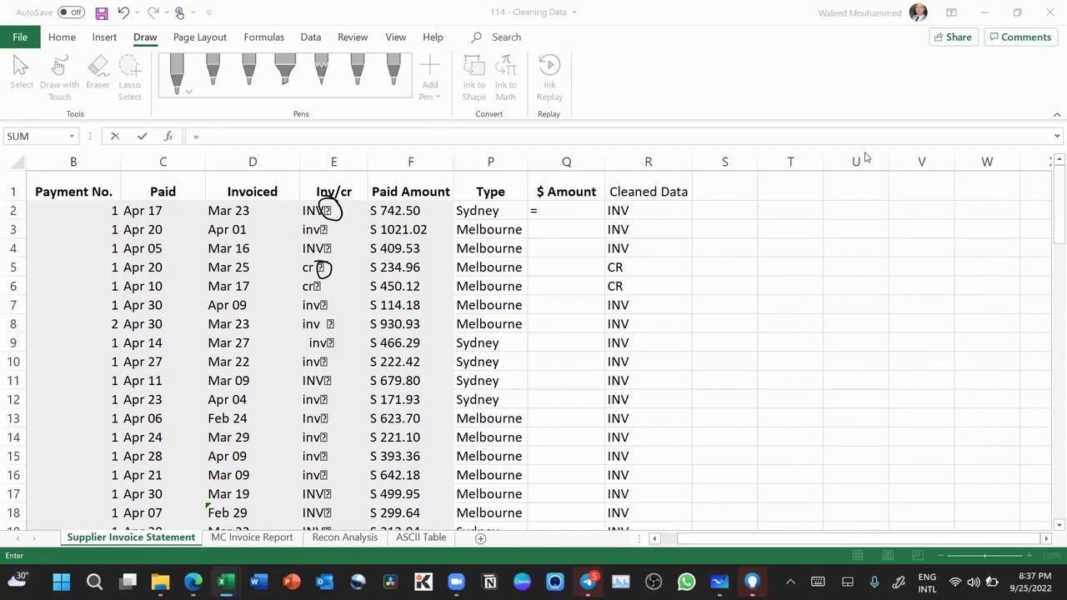
{"action": "left_click", "coordinate": [554, 212]}
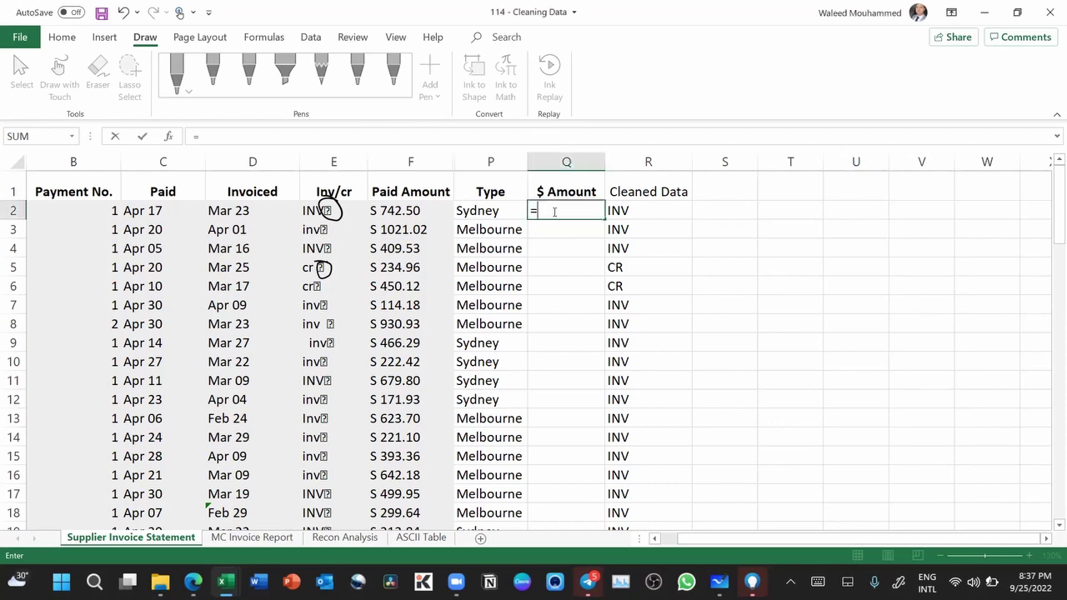
{"action": "type", "text": "lef"}
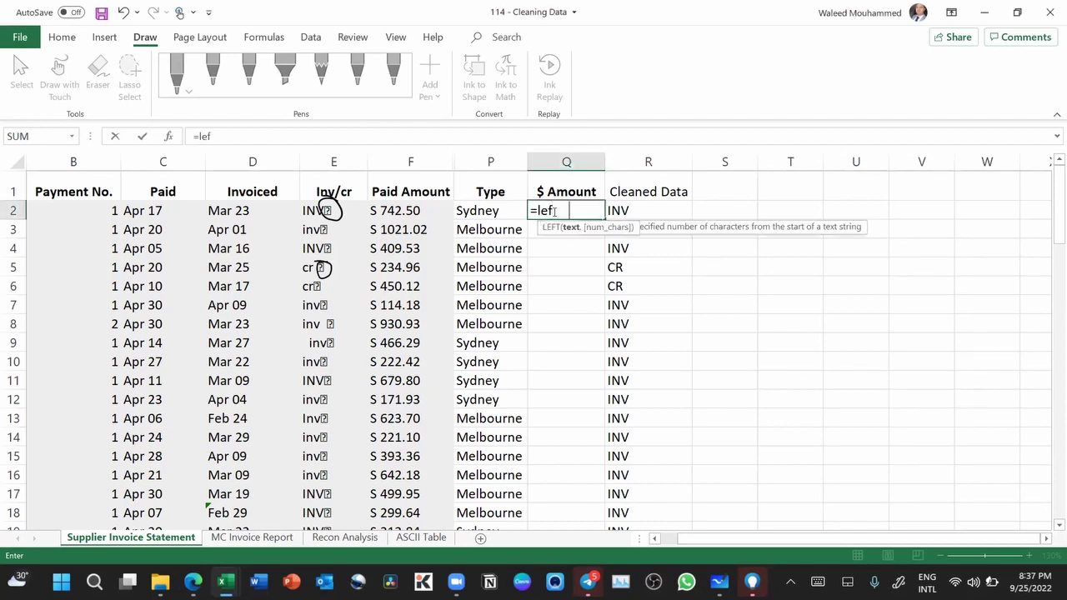
{"action": "key", "text": "Tab"}
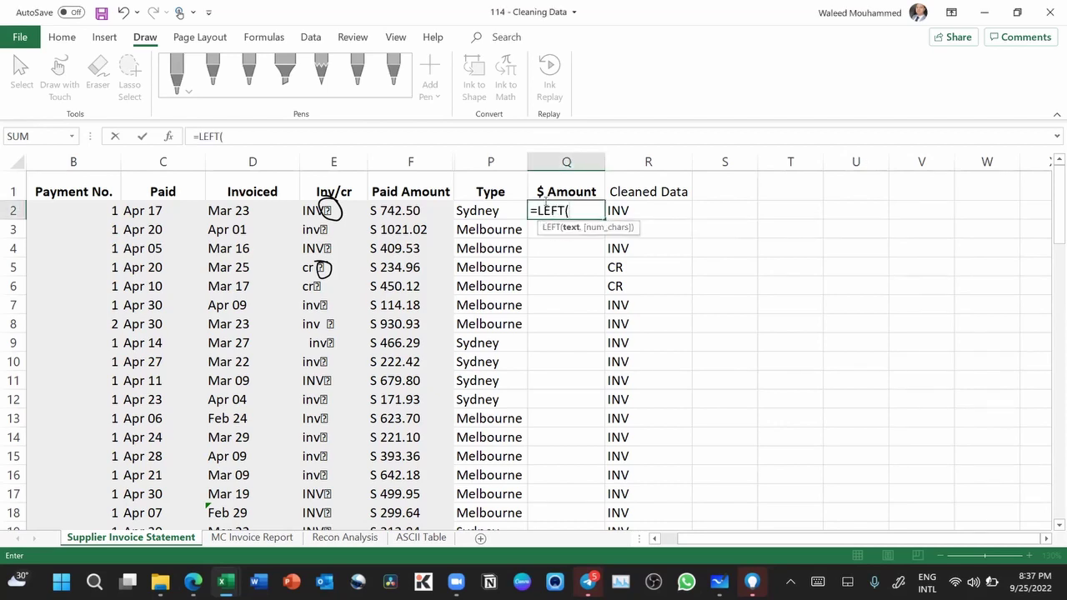
{"action": "left_click", "coordinate": [419, 210]}
{"action": "type", "text": ","}
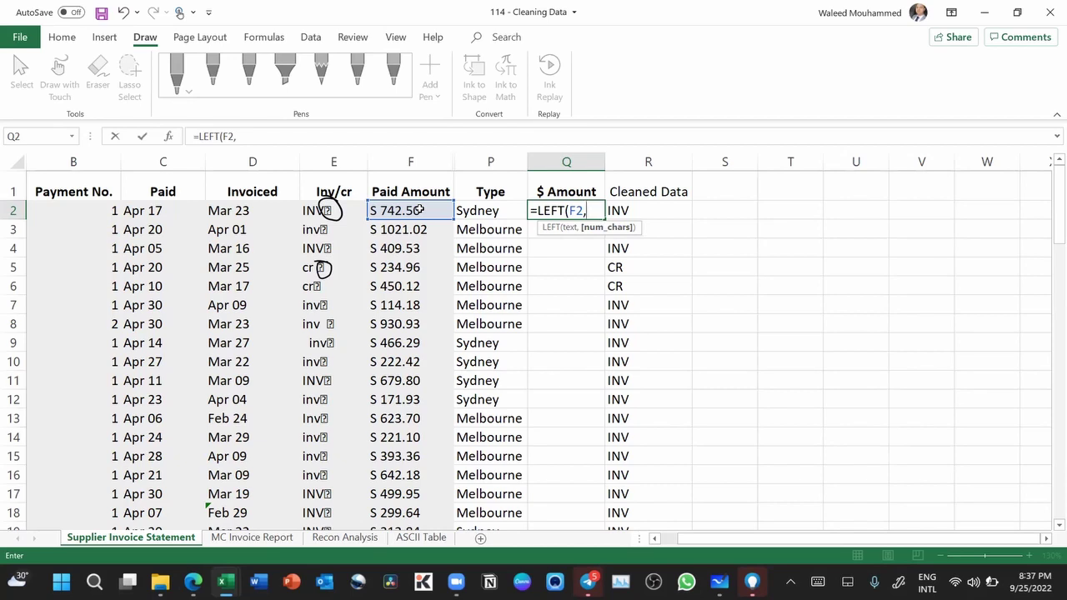
{"action": "key", "text": "BackSpace"}
{"action": "key", "text": "BackSpace"}
{"action": "key", "text": "BackSpace"}
{"action": "key", "text": "BackSpace"}
{"action": "key", "text": "BackSpace"}
{"action": "key", "text": "BackSpace"}
{"action": "key", "text": "BackSpace"}
{"action": "key", "text": "BackSpace"}
Step: Extract the last 6 characters of the paid amount into Q2 with =RIGHT(F2,6)
{"action": "type", "text": "right"}
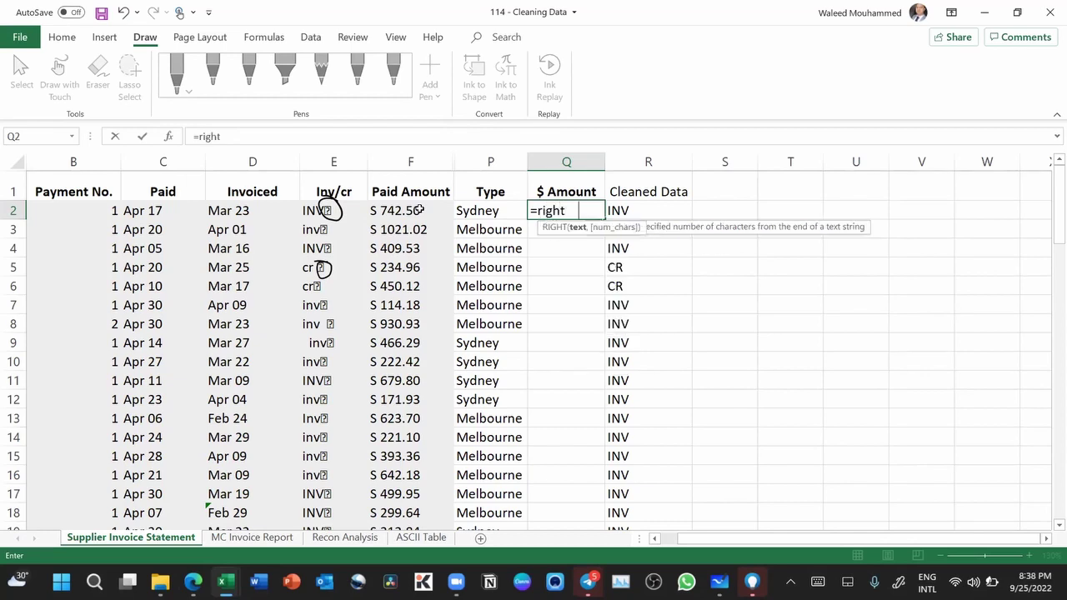
{"action": "key", "text": "Tab"}
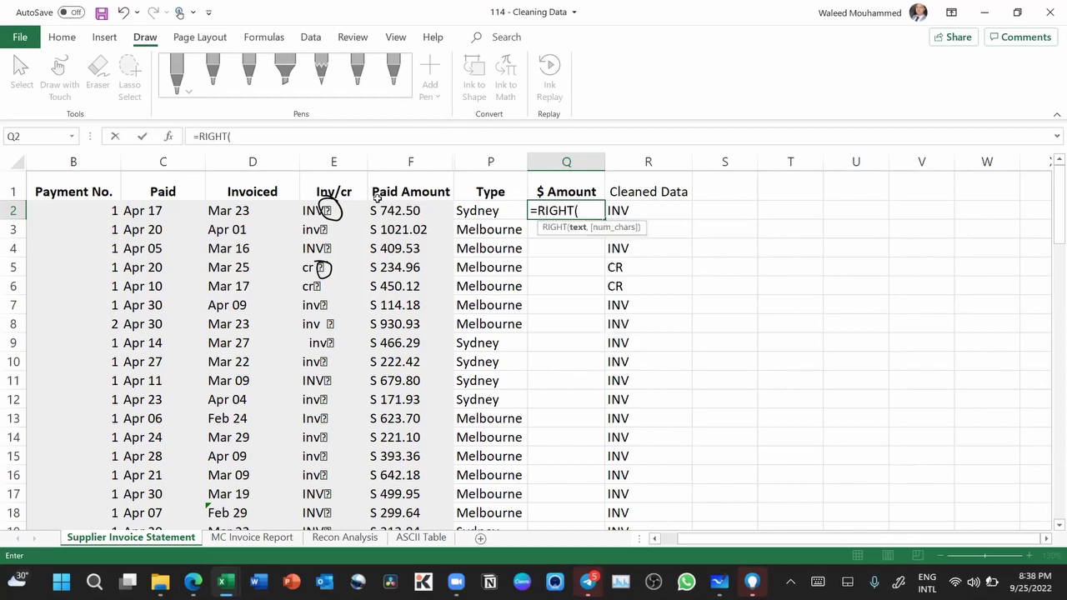
{"action": "left_click", "coordinate": [390, 208]}
{"action": "type", "text": ","}
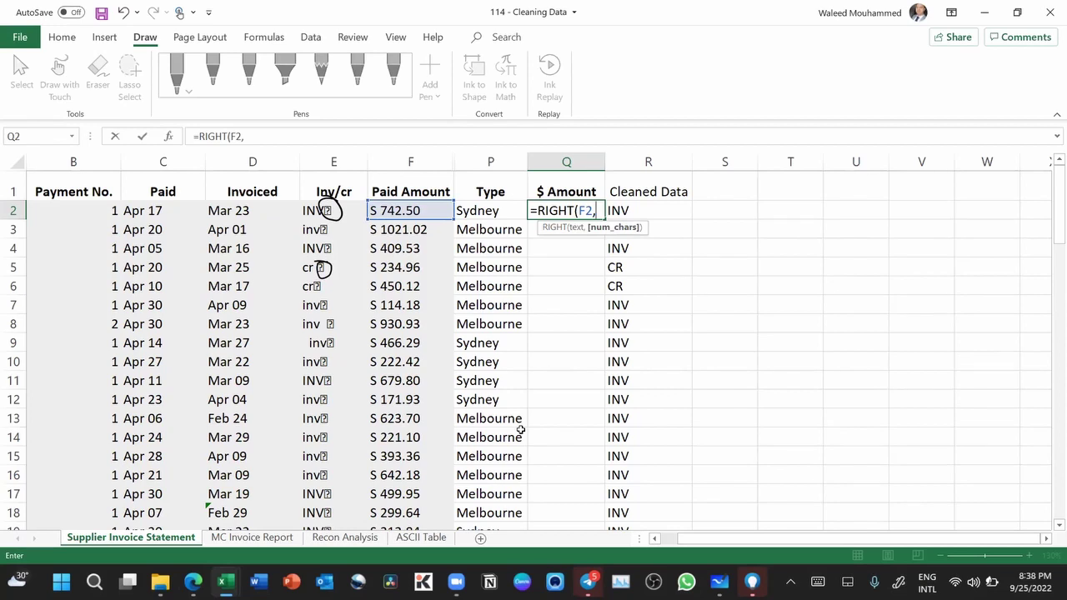
{"action": "type", "text": "6)"}
{"action": "key", "text": "Return"}
{"action": "left_click", "coordinate": [585, 210]}
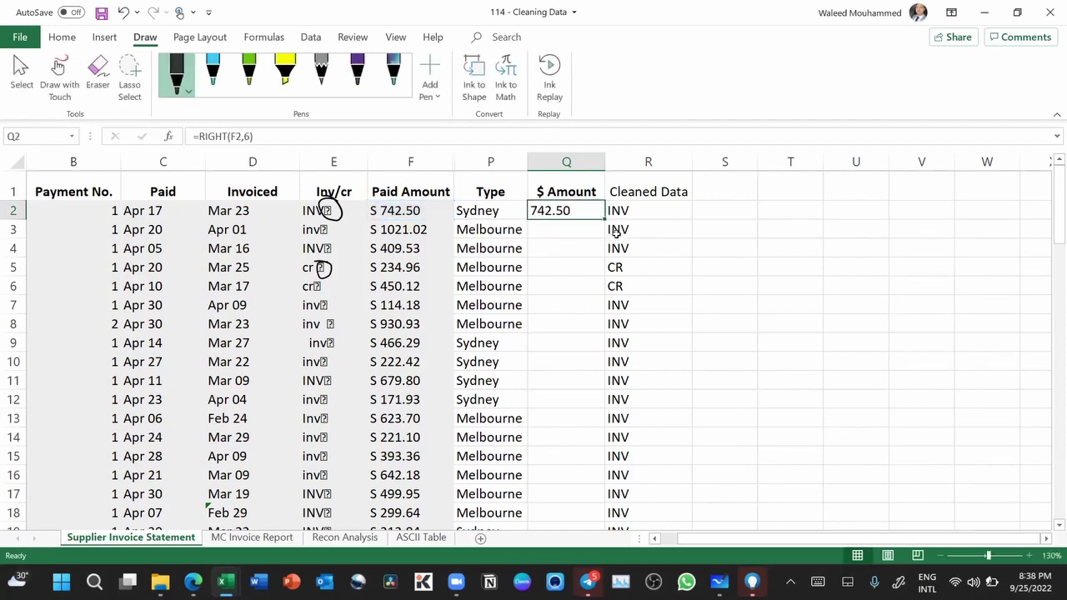
Step: Fill the RIGHT formula down the $ Amount column and compare it with the Paid Amount entries in F3 and F2
{"action": "double_click", "coordinate": [606, 218]}
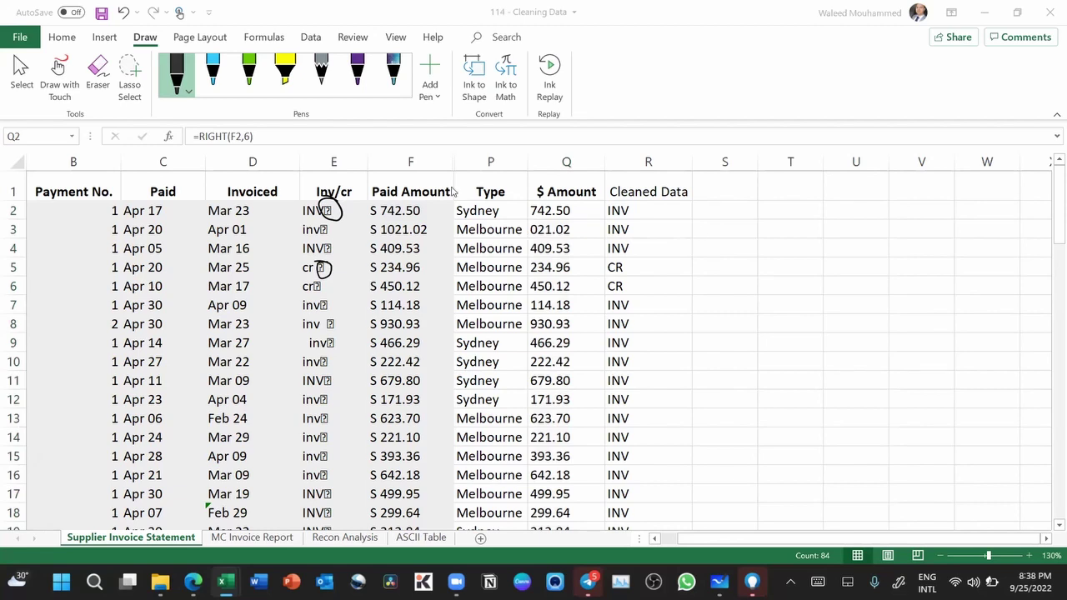
{"action": "left_click", "coordinate": [424, 228]}
{"action": "left_click", "coordinate": [403, 216]}
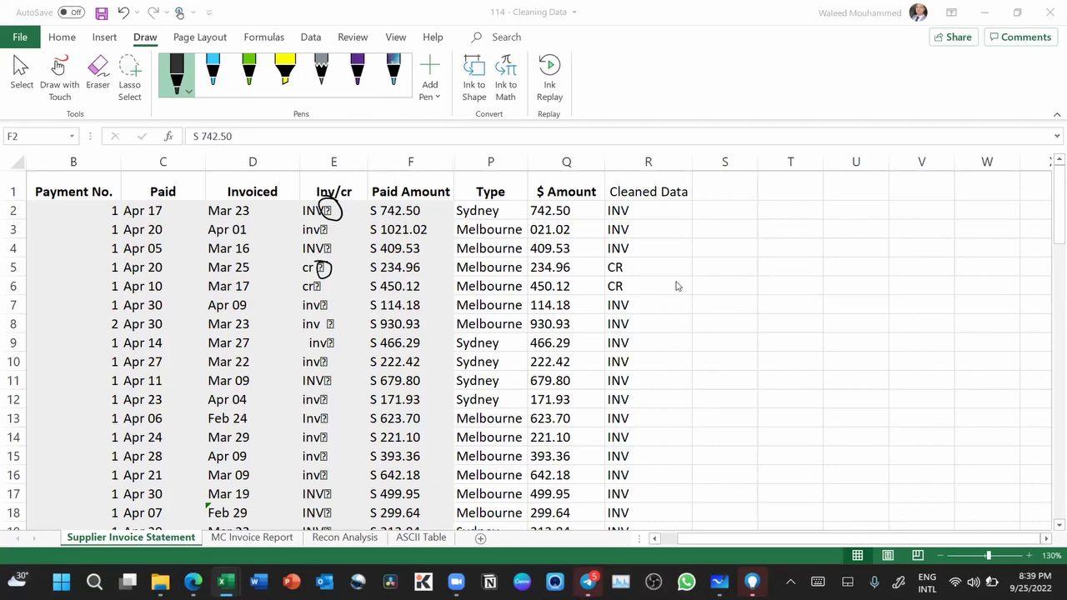
Step: Clear all formulas in the $ Amount column from Q2 down
{"action": "left_click", "coordinate": [560, 210]}
{"action": "key", "text": "ctrl+shift+Down"}
{"action": "key", "text": "Delete"}
{"action": "scroll", "coordinate": [560, 210], "scroll_direction": "up", "scroll_amount": 20}
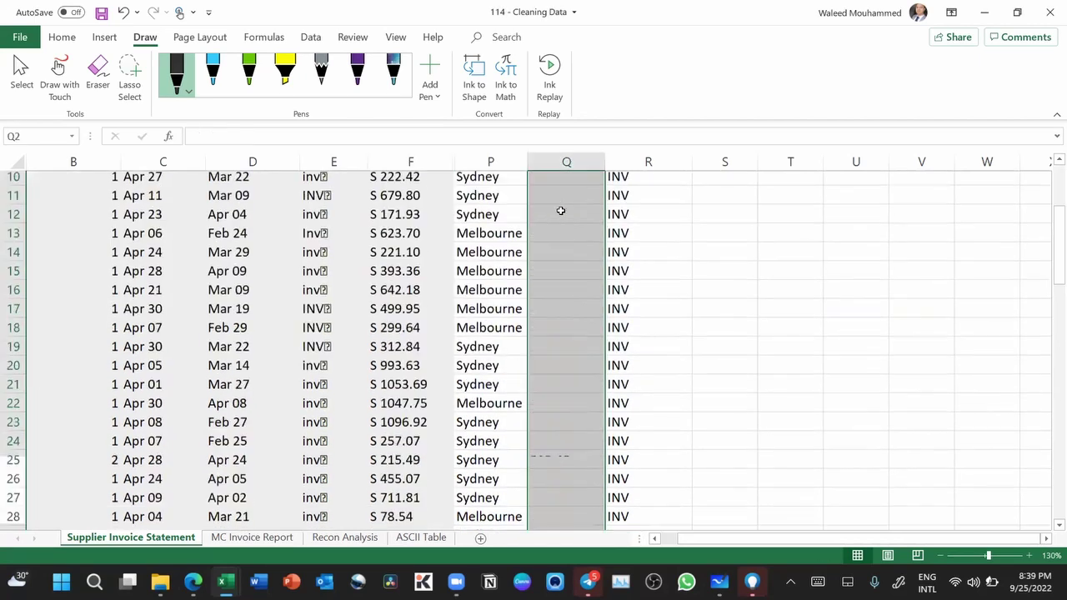
Step: Try to strip the currency prefix with =SUBSTITUTE(F2,"S ","") in Q2 and fill it down the $ Amount column
{"action": "left_click", "coordinate": [560, 210]}
{"action": "type", "text": "=sub"}
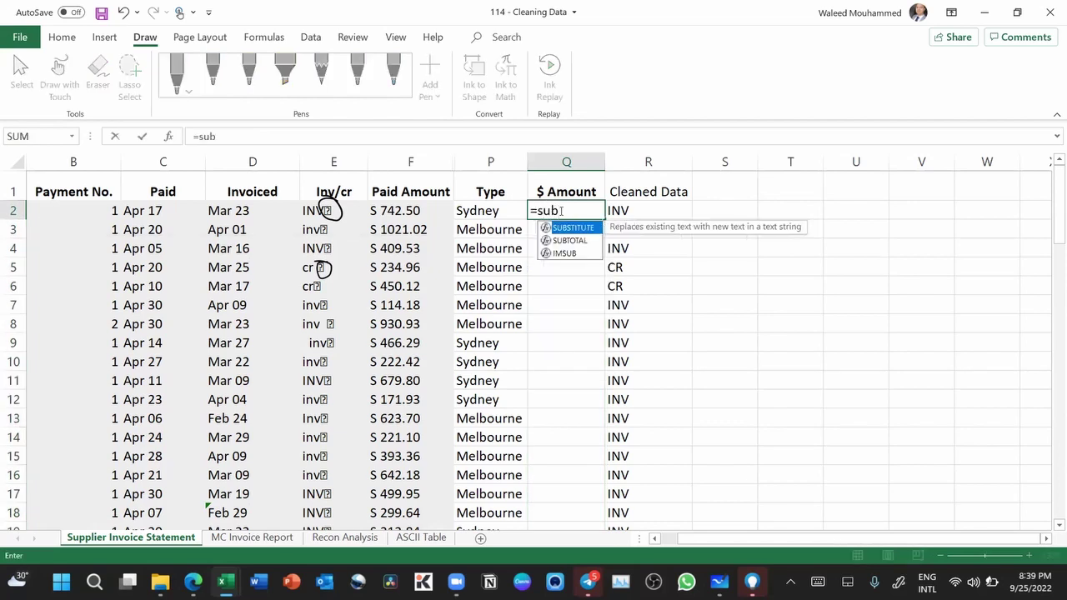
{"action": "key", "text": "Tab"}
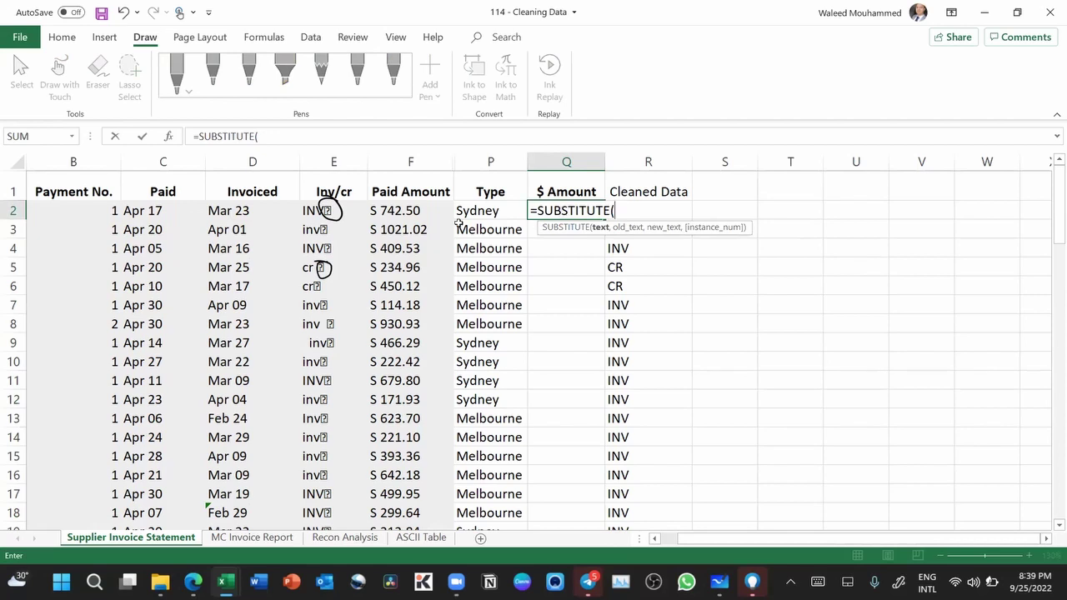
{"action": "left_click", "coordinate": [412, 210]}
{"action": "type", "text": ","}
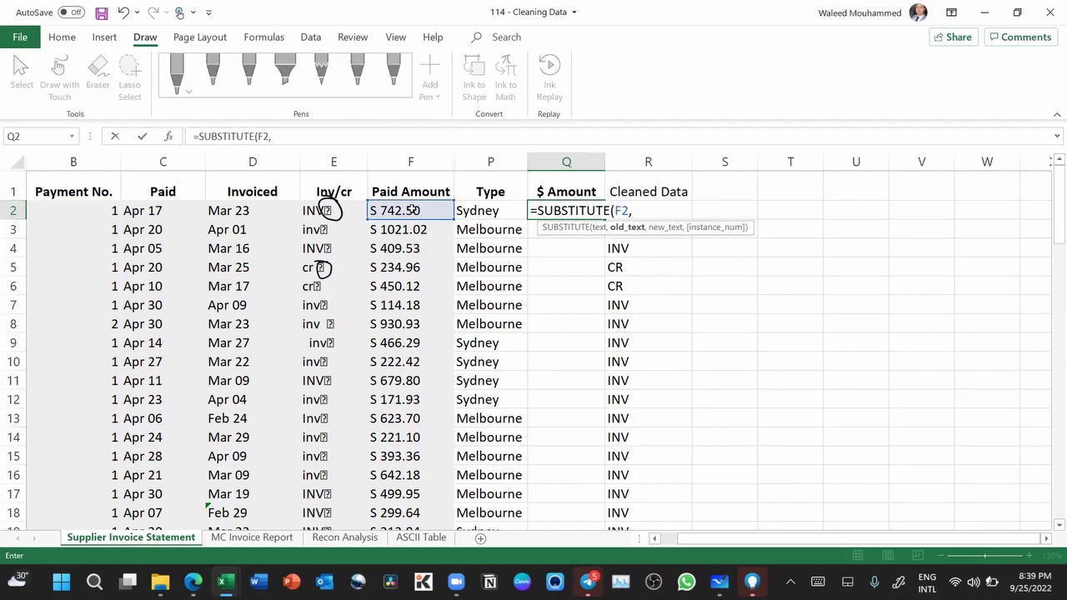
{"action": "type", "text": "\"S \",\"\","}
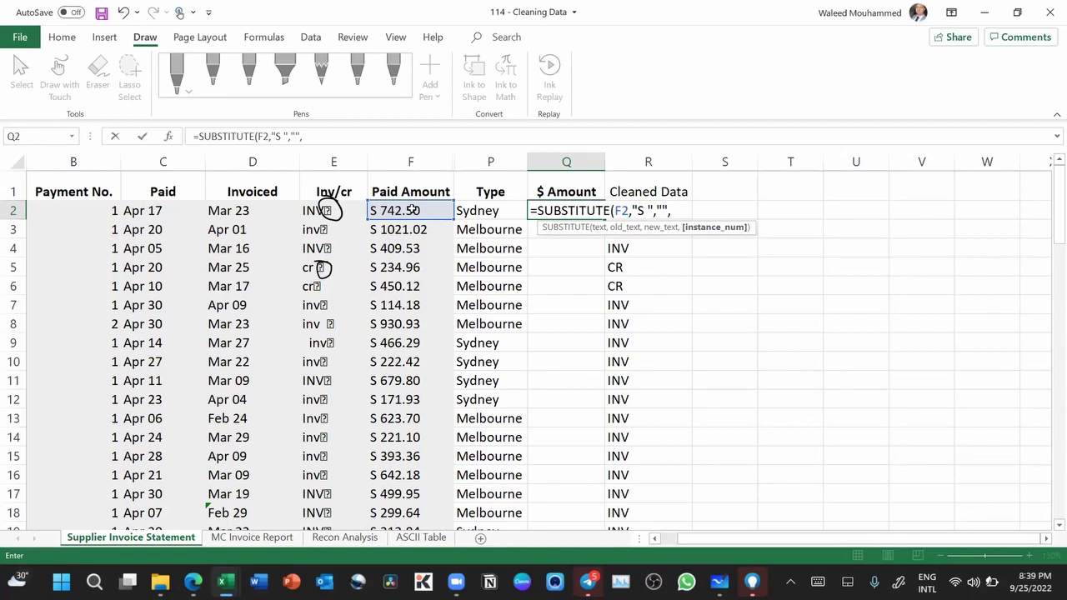
{"action": "key", "text": "BackSpace"}
{"action": "type", "text": ")"}
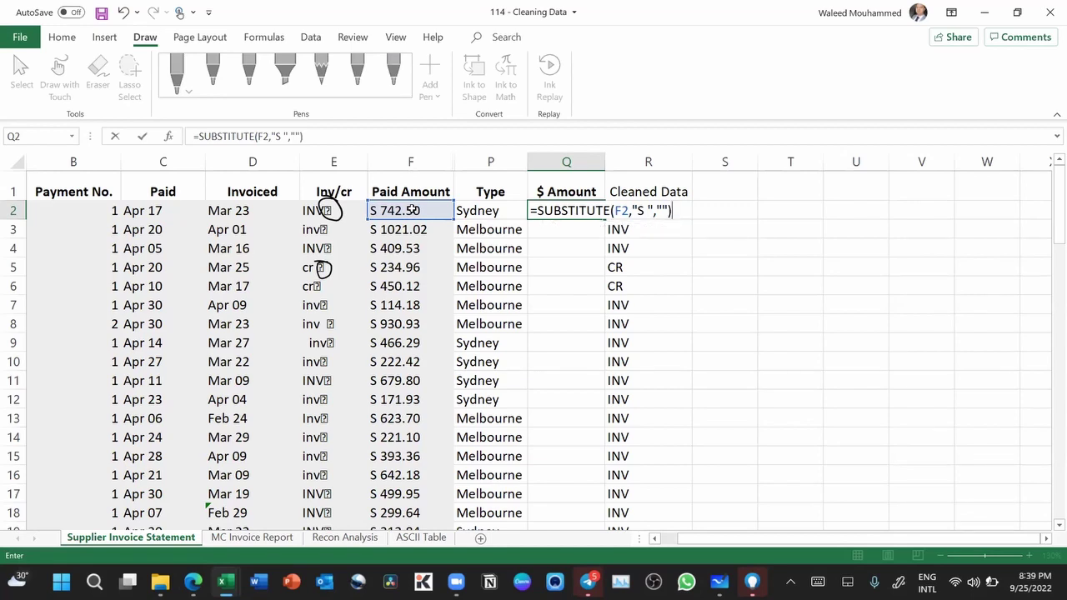
{"action": "key", "text": "ctrl+Return"}
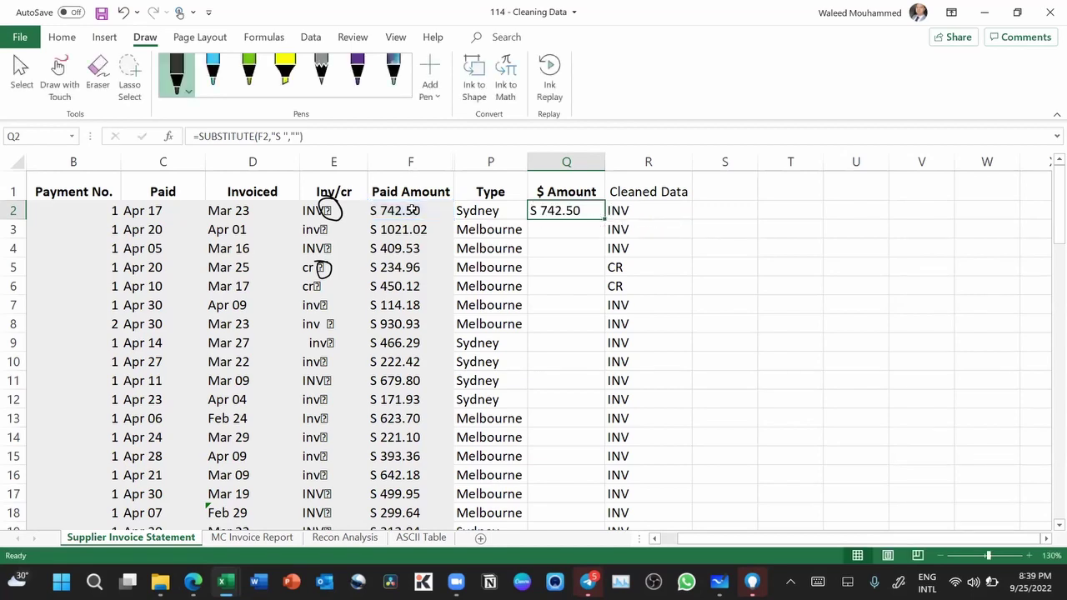
{"action": "double_click", "coordinate": [605, 220]}
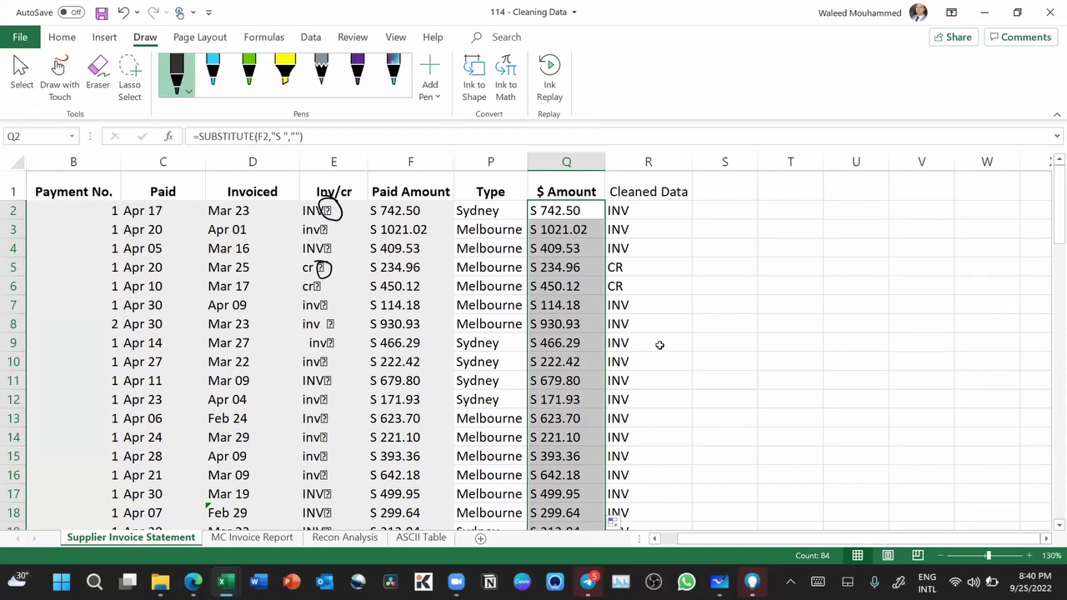
Step: Examine the SUBSTITUTE arguments in Q2 and the characters around the S prefix in the Paid Amount entries F2 and F7
{"action": "double_click", "coordinate": [560, 208]}
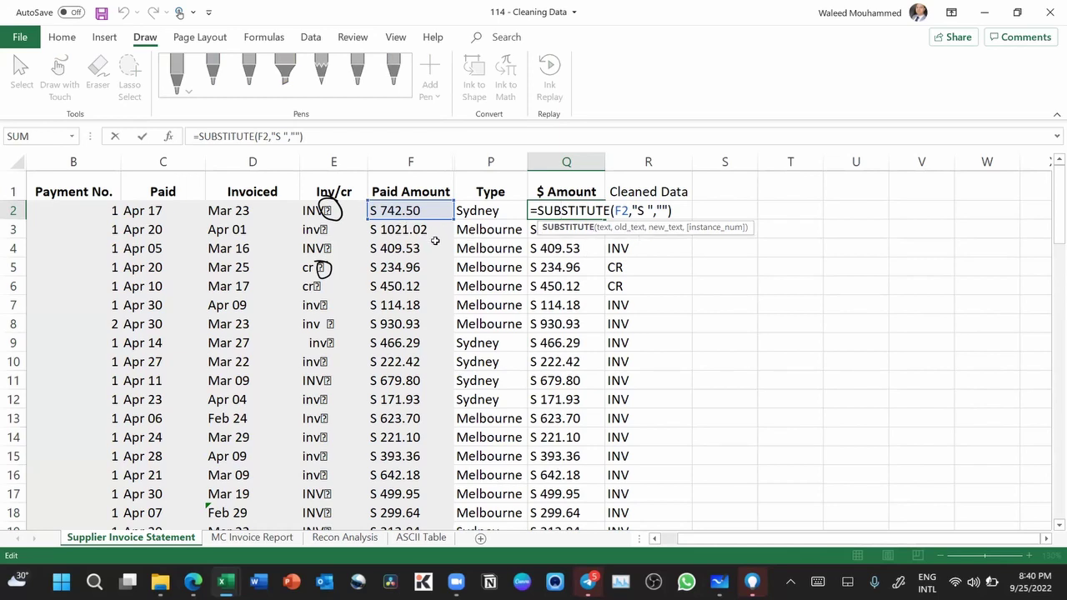
{"action": "key", "text": "ctrl+Return"}
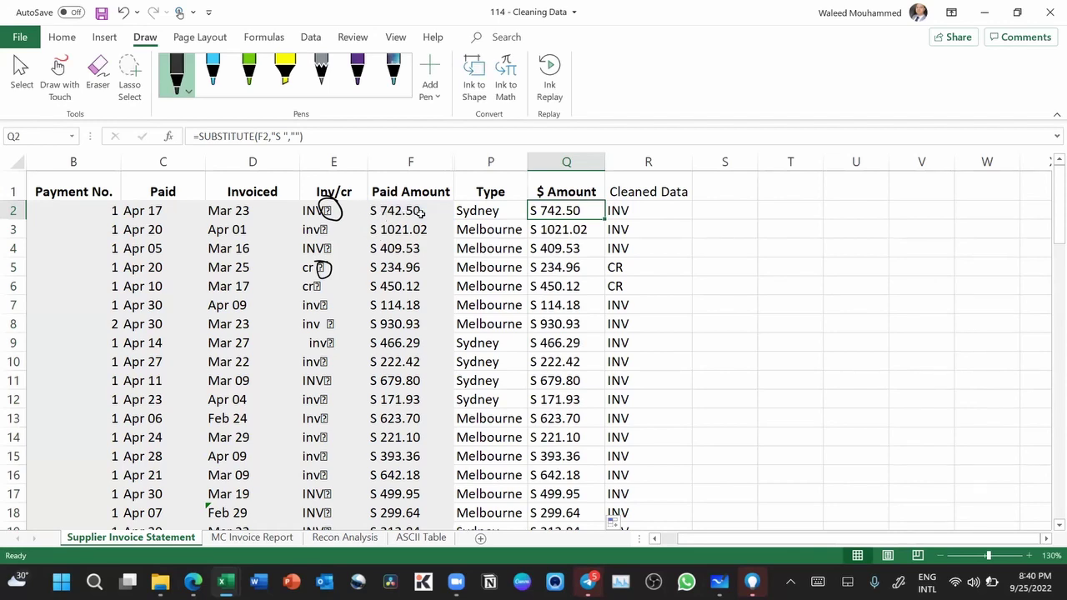
{"action": "double_click", "coordinate": [574, 210]}
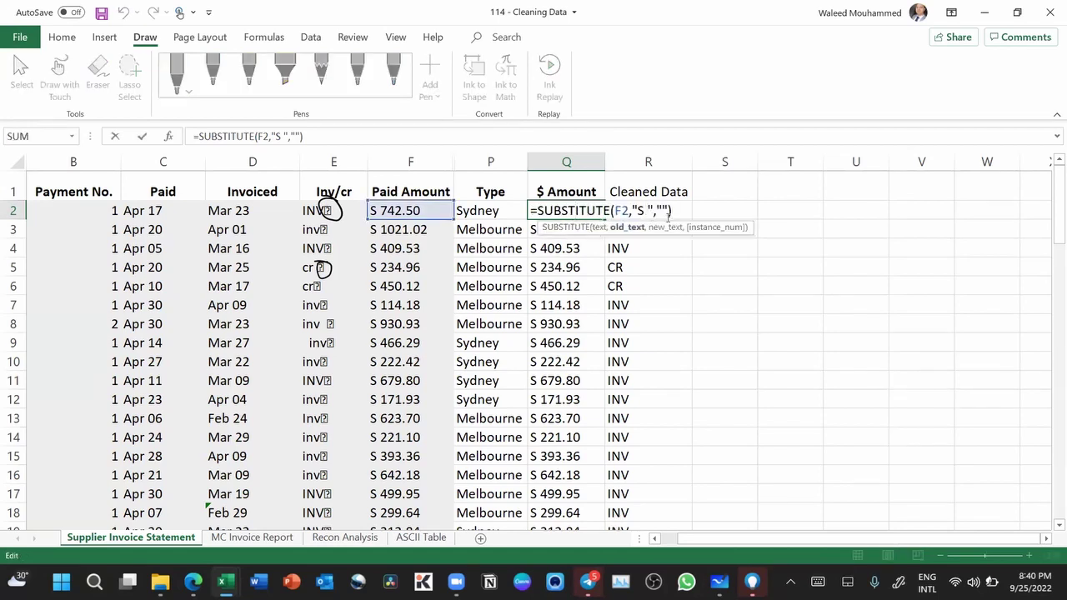
{"action": "left_click", "coordinate": [669, 212]}
{"action": "left_click", "coordinate": [645, 211]}
{"action": "key", "text": "ctrl+Return"}
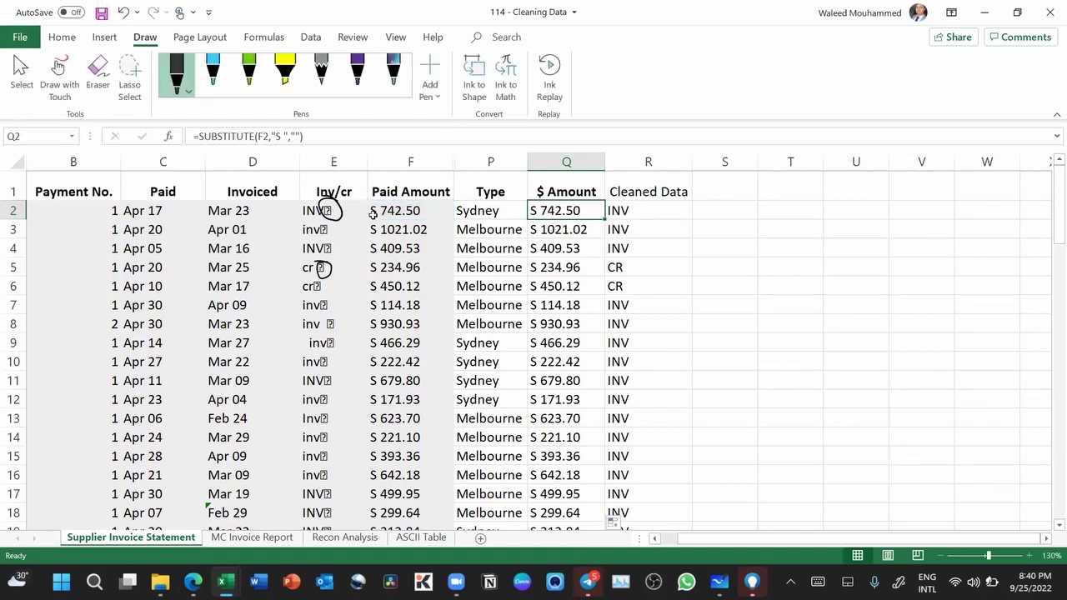
{"action": "left_click", "coordinate": [374, 210]}
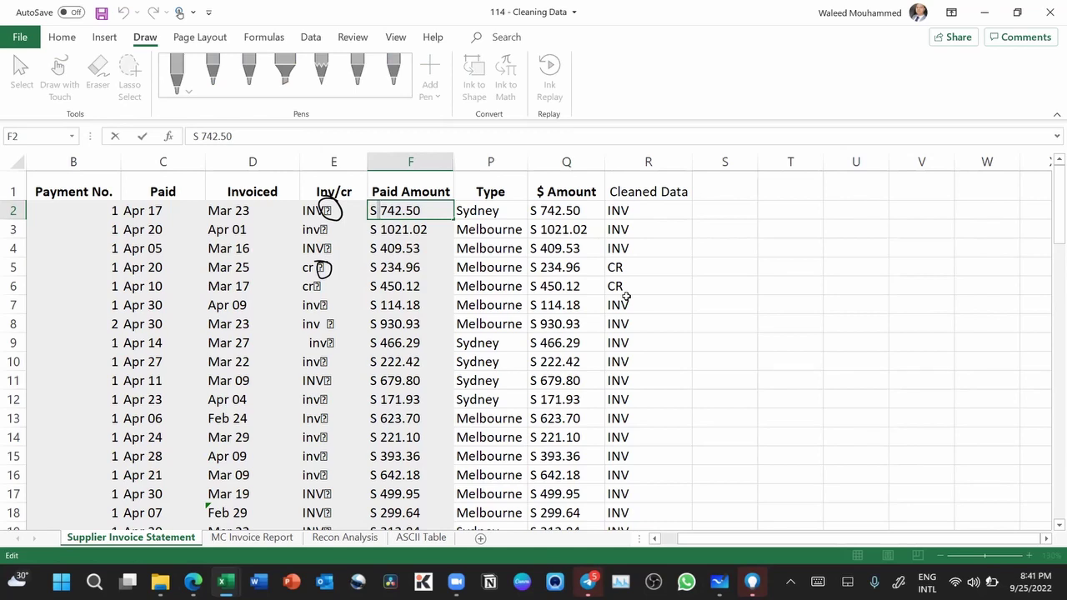
{"action": "left_click", "coordinate": [417, 305]}
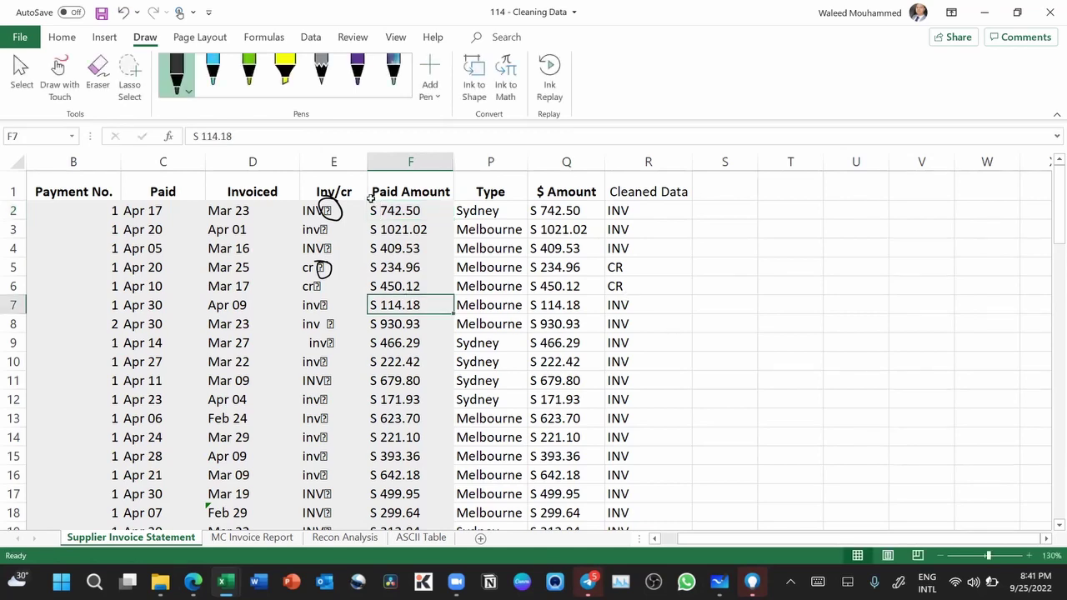
{"action": "left_click", "coordinate": [374, 214]}
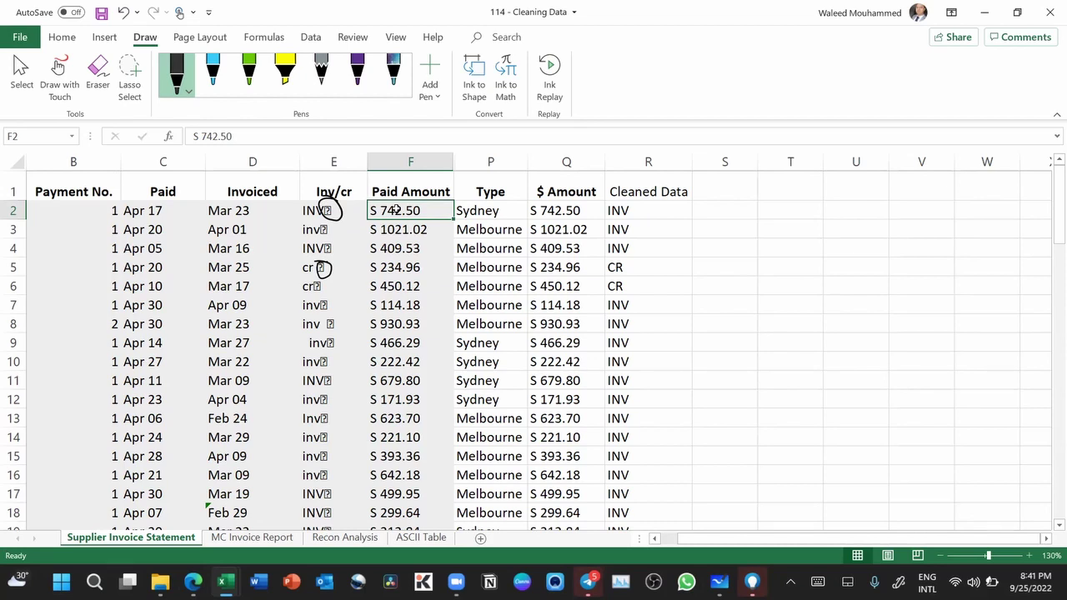
Step: Try to remove non-printable characters from the paid amount by replacing the Q2 formula with =CLEAN(F2)
{"action": "left_click", "coordinate": [546, 211]}
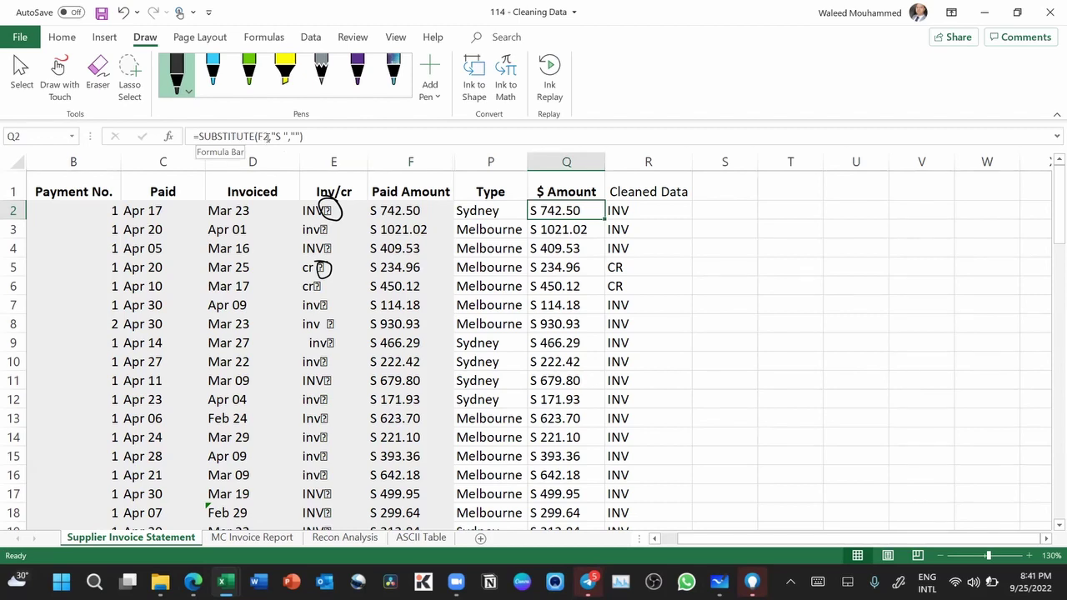
{"action": "key", "text": "F2"}
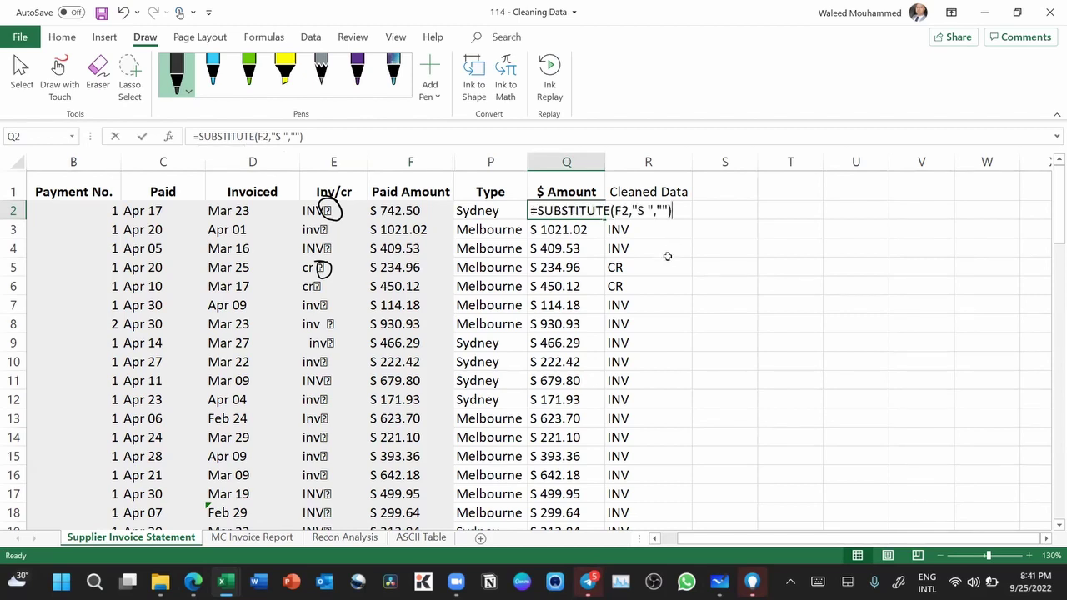
{"action": "type", "text": "=clean"}
{"action": "key", "text": "Tab"}
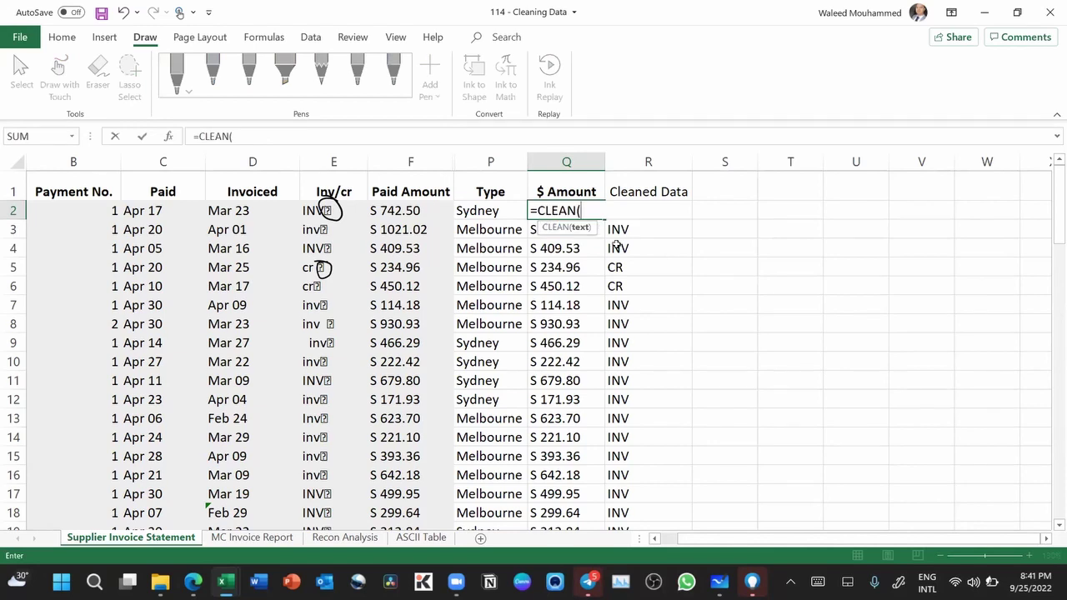
{"action": "left_click", "coordinate": [399, 214]}
{"action": "type", "text": ")"}
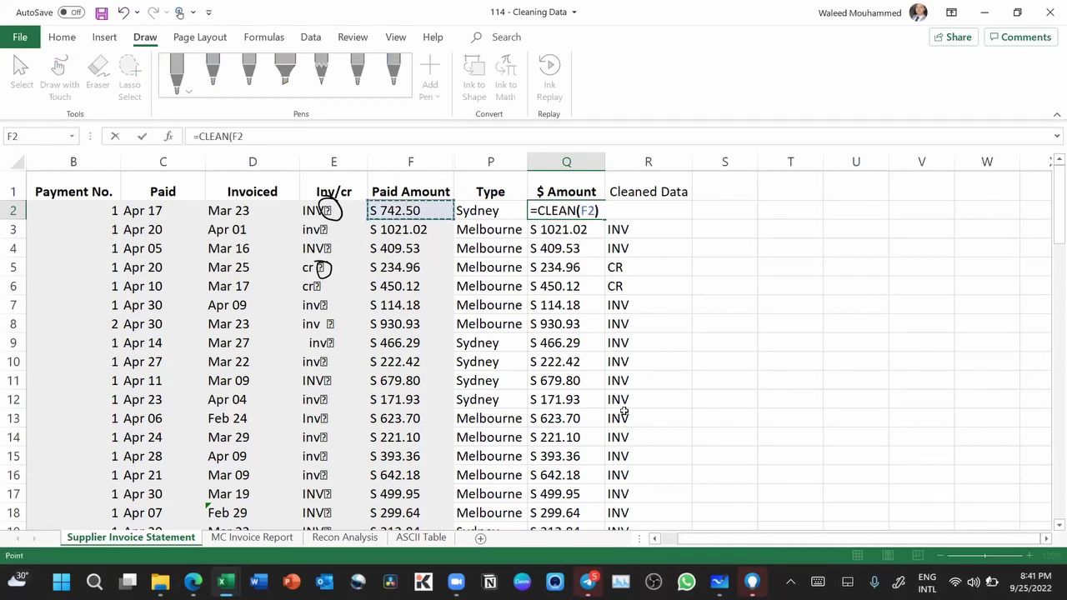
{"action": "key", "text": "ctrl+Return"}
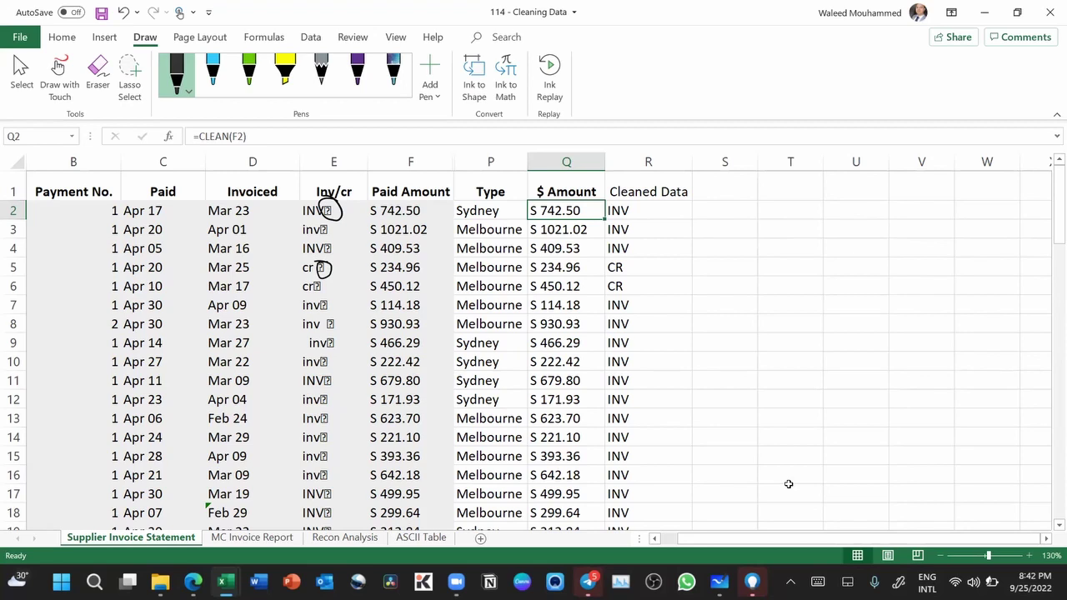
Step: Try to remove extra spaces from the paid amount by replacing the Q2 formula with =TRIM(F2)
{"action": "type", "text": "=trim"}
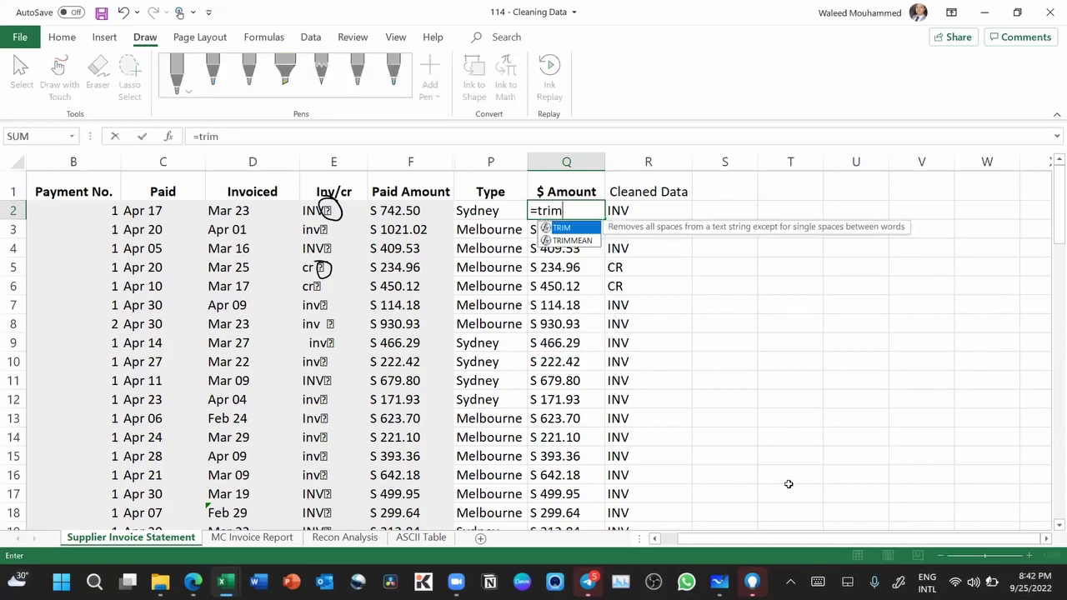
{"action": "key", "text": "Tab"}
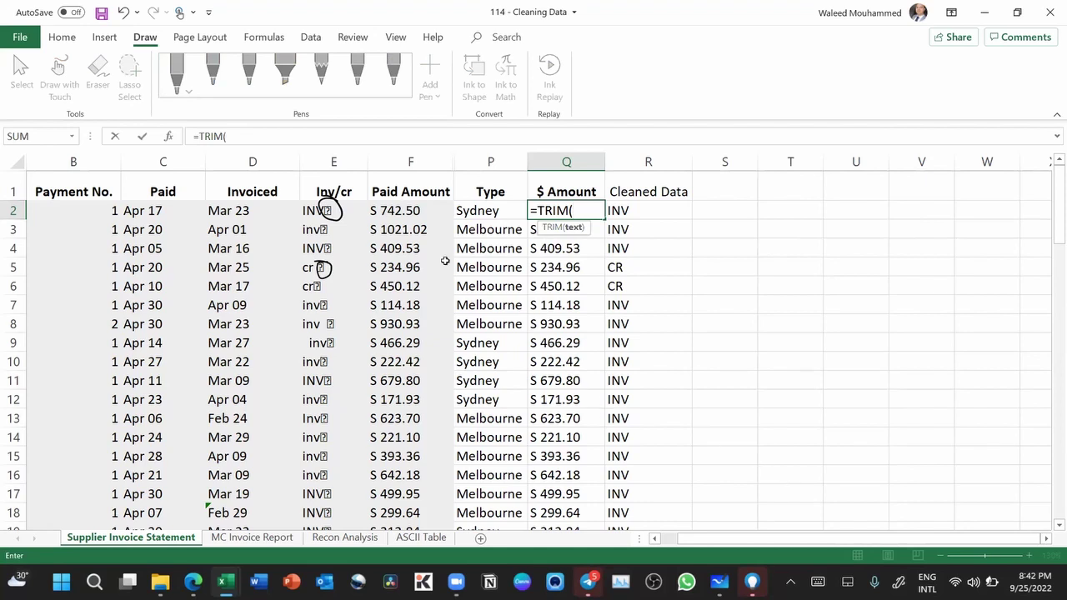
{"action": "left_click", "coordinate": [403, 213]}
{"action": "type", "text": ")"}
{"action": "key", "text": "ctrl+Return"}
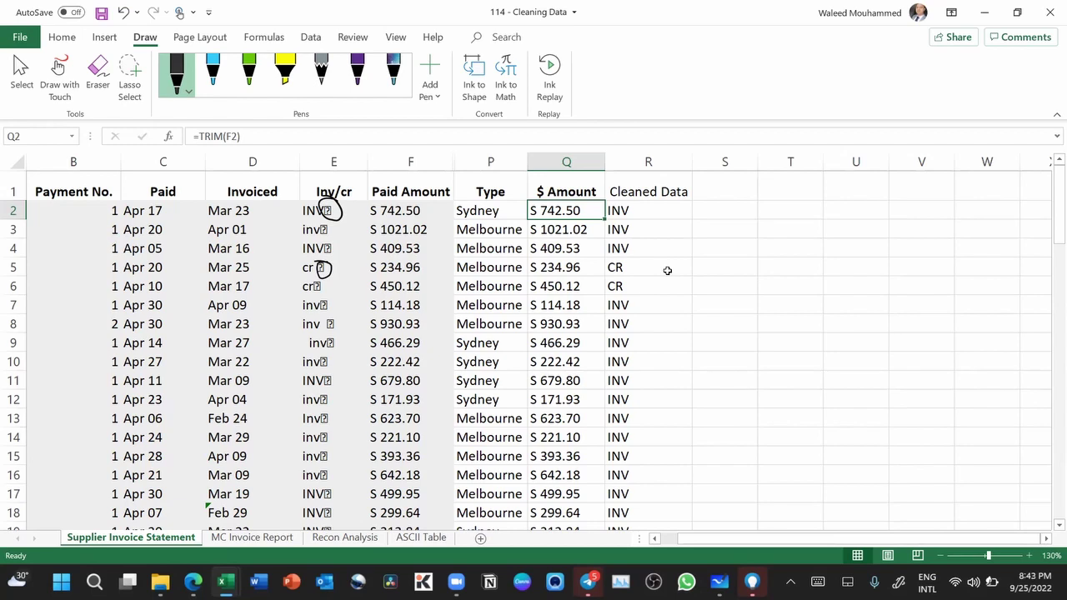
Step: Extract the second character of the paid amount with =MID(F2,2,1) in Q2 and fill it down the $ Amount column
{"action": "type", "text": "="}
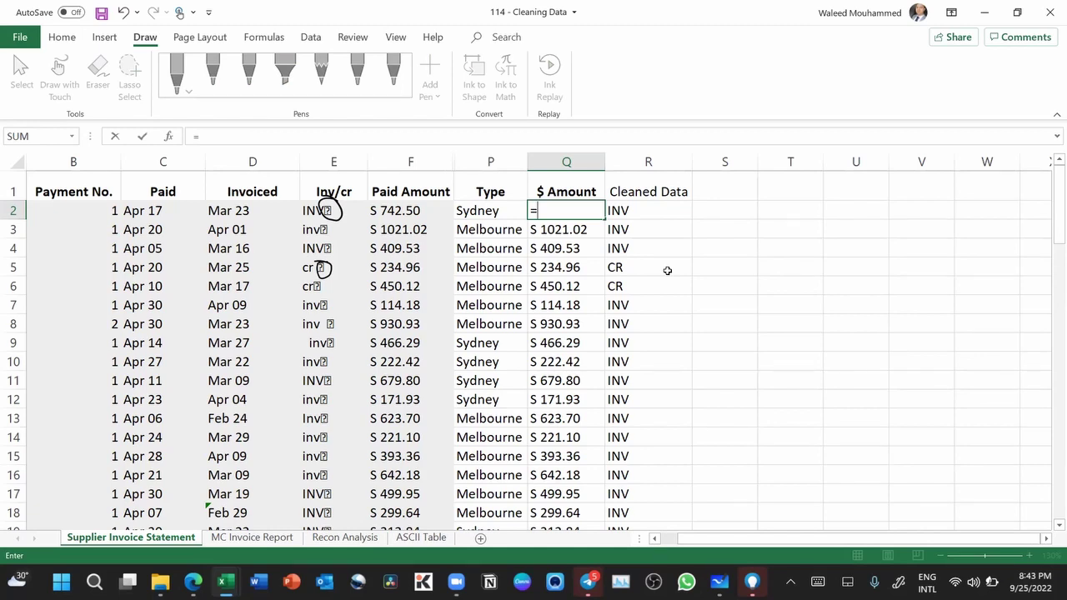
{"action": "type", "text": "mid"}
{"action": "key", "text": "Tab"}
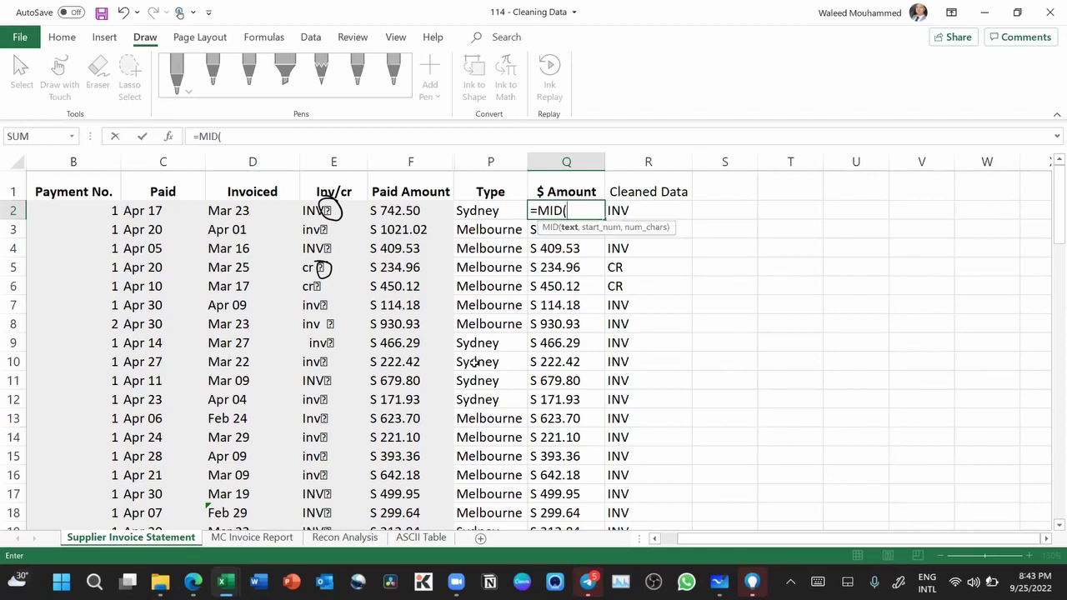
{"action": "left_click", "coordinate": [375, 210]}
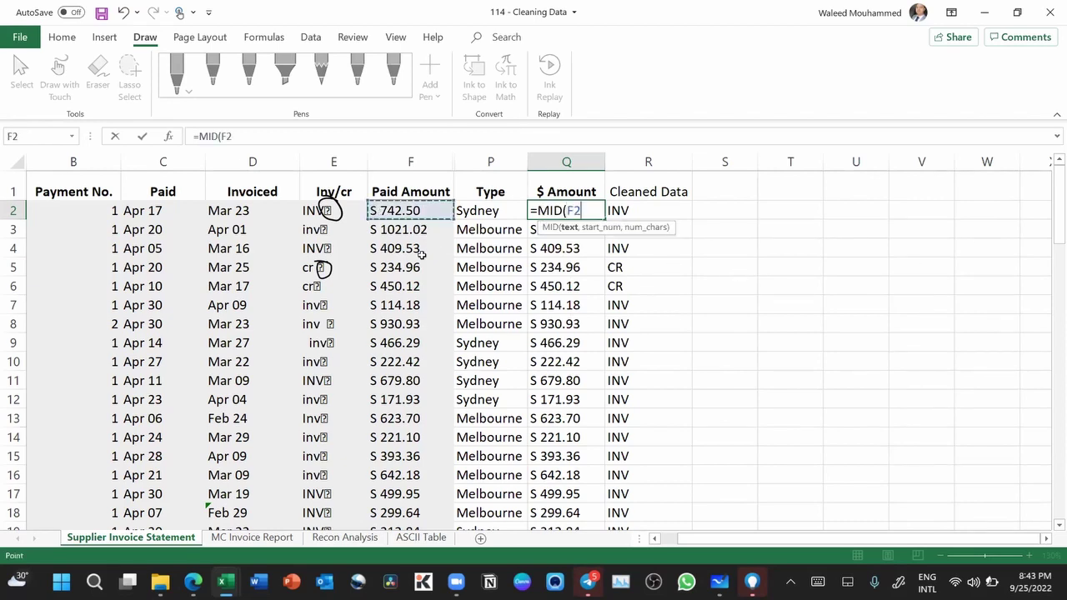
{"action": "type", "text": ","}
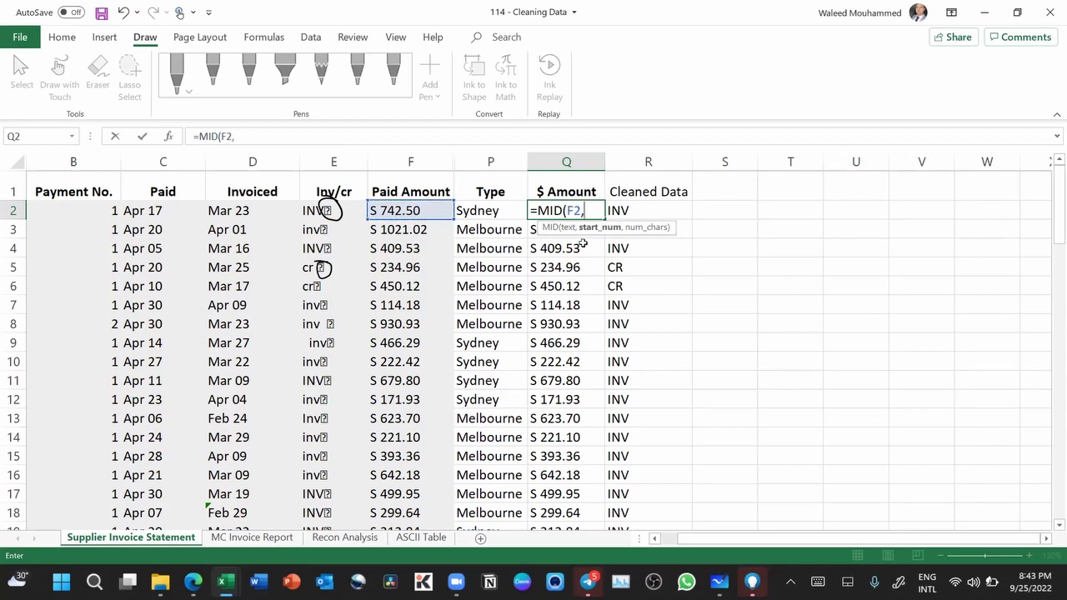
{"action": "type", "text": "1"}
{"action": "key", "text": "BackSpace"}
{"action": "type", "text": "2,1"}
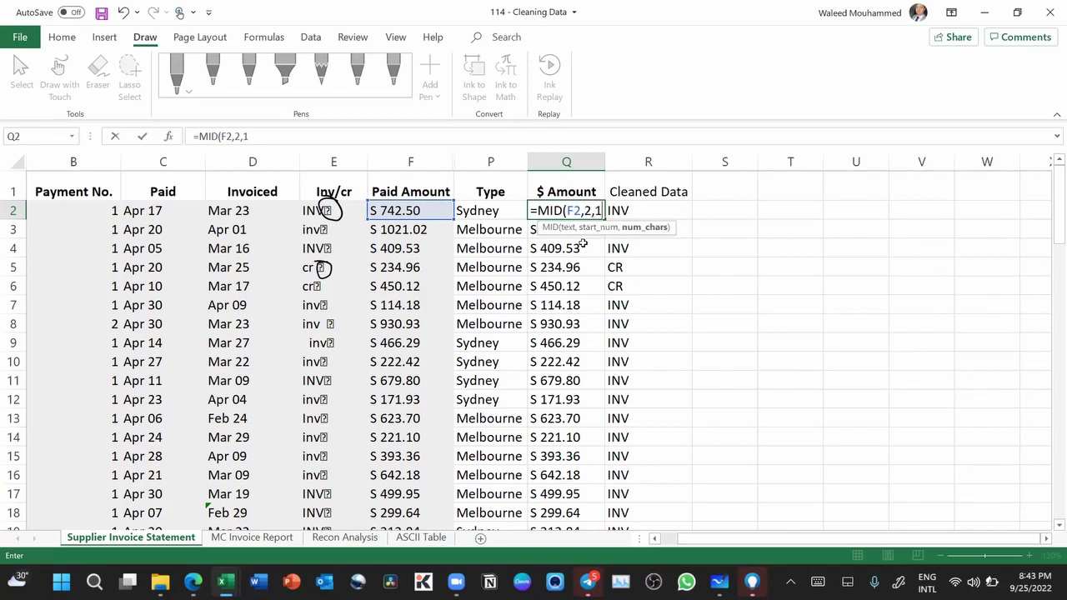
{"action": "type", "text": ")"}
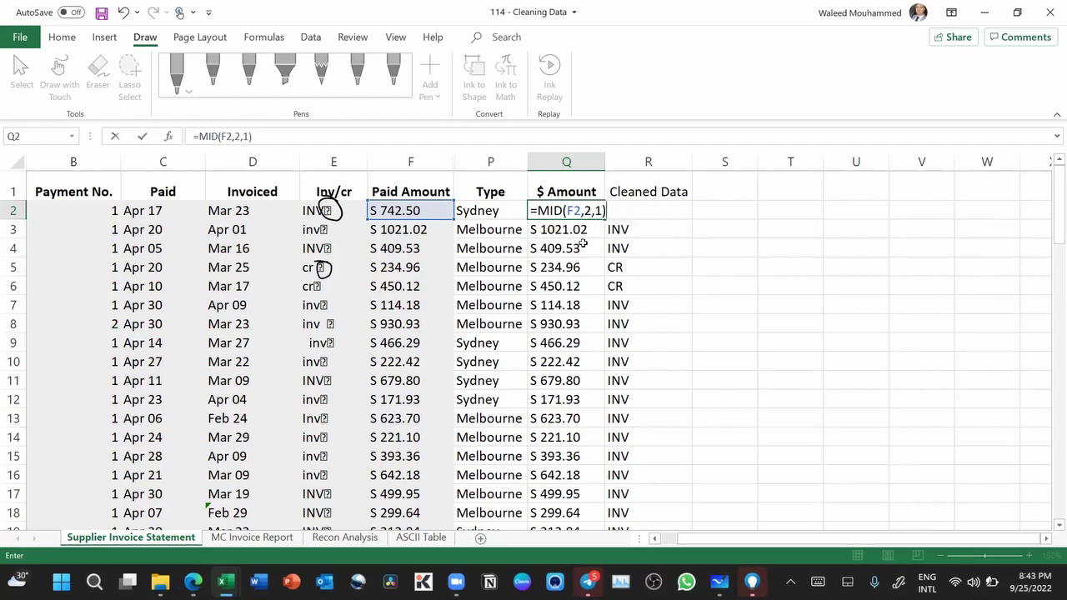
{"action": "key", "text": "ctrl+Return"}
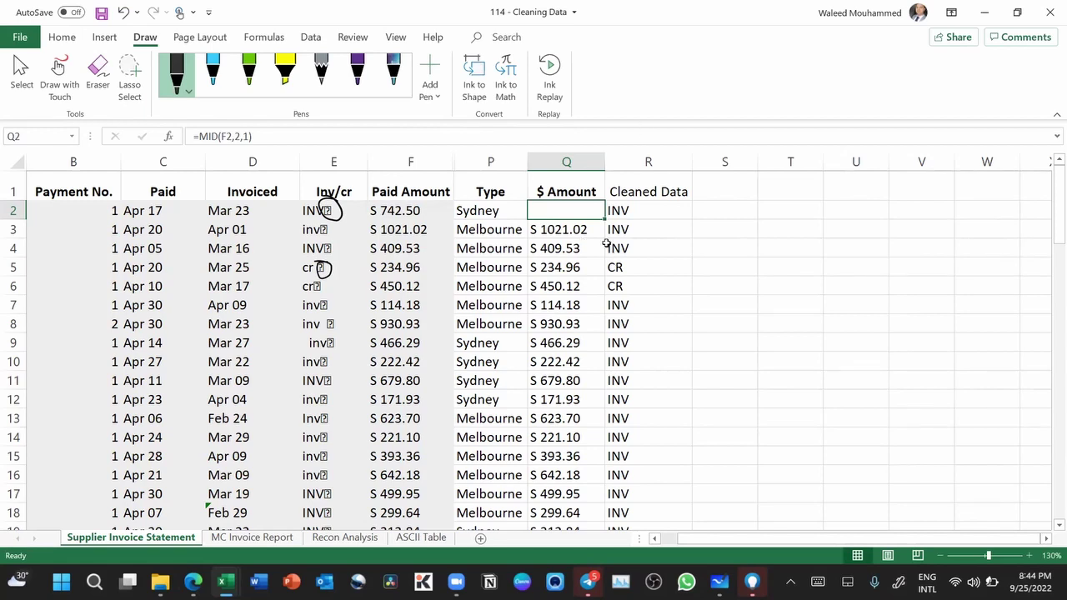
{"action": "double_click", "coordinate": [606, 219]}
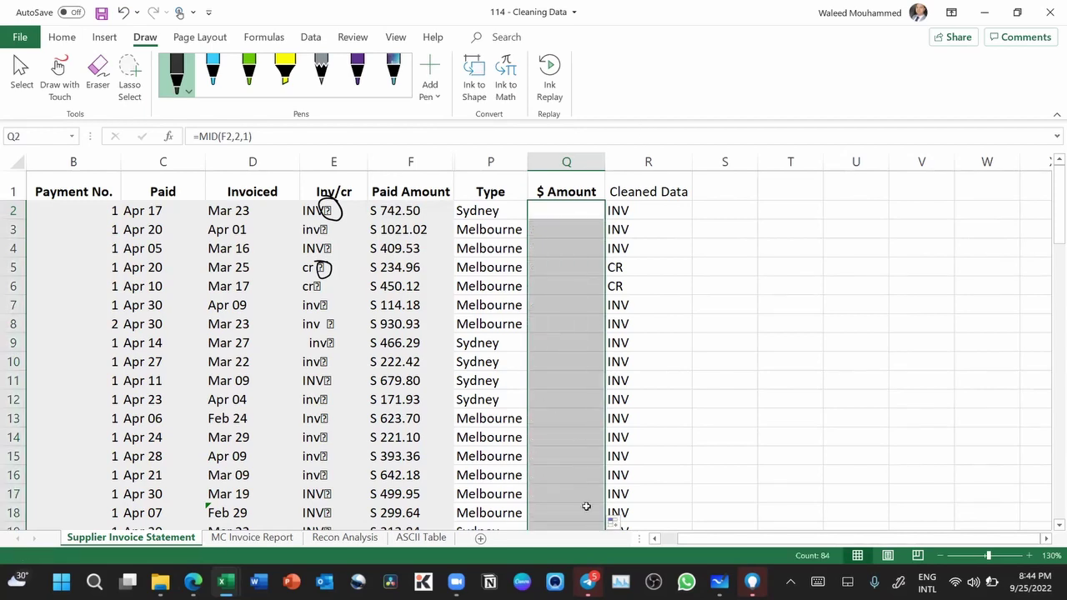
Step: Try to strip the second character from the paid amount with =SUBSTITUTE(F2,MID(F2,2,1),"") in Q2 and fill it down the $ Amount column
{"action": "left_click", "coordinate": [576, 212]}
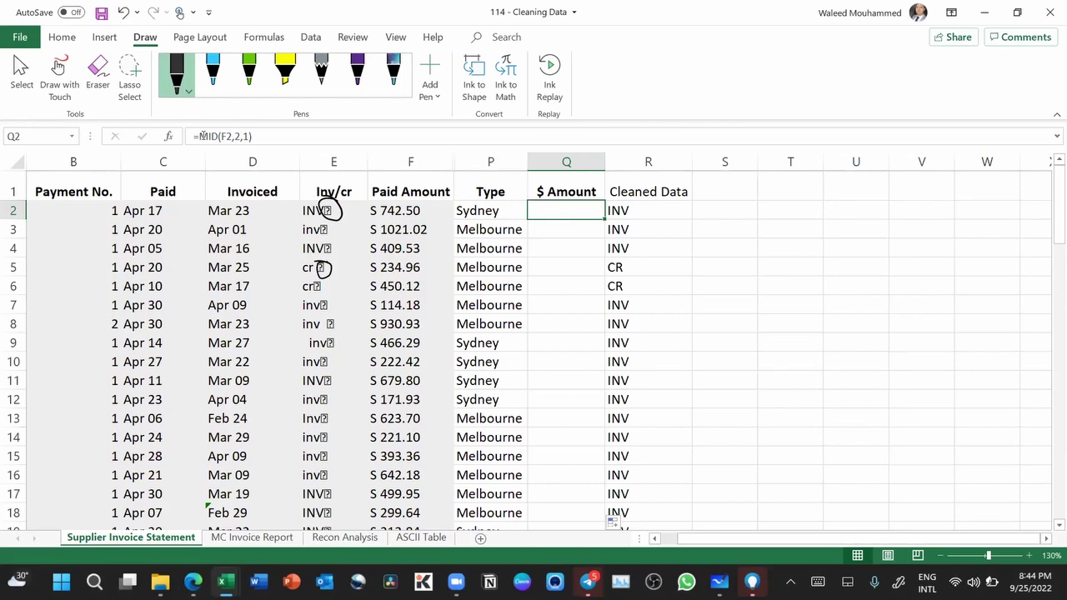
{"action": "left_click", "coordinate": [253, 136]}
{"action": "left_click", "coordinate": [197, 136]}
{"action": "type", "text": "sub"}
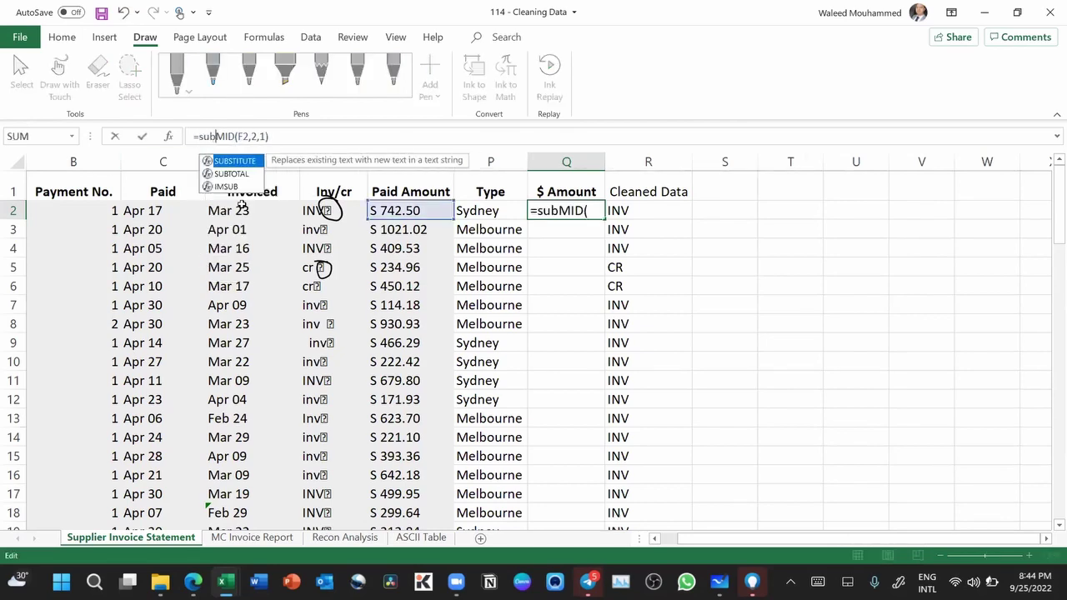
{"action": "key", "text": "Tab"}
{"action": "left_click", "coordinate": [410, 210]}
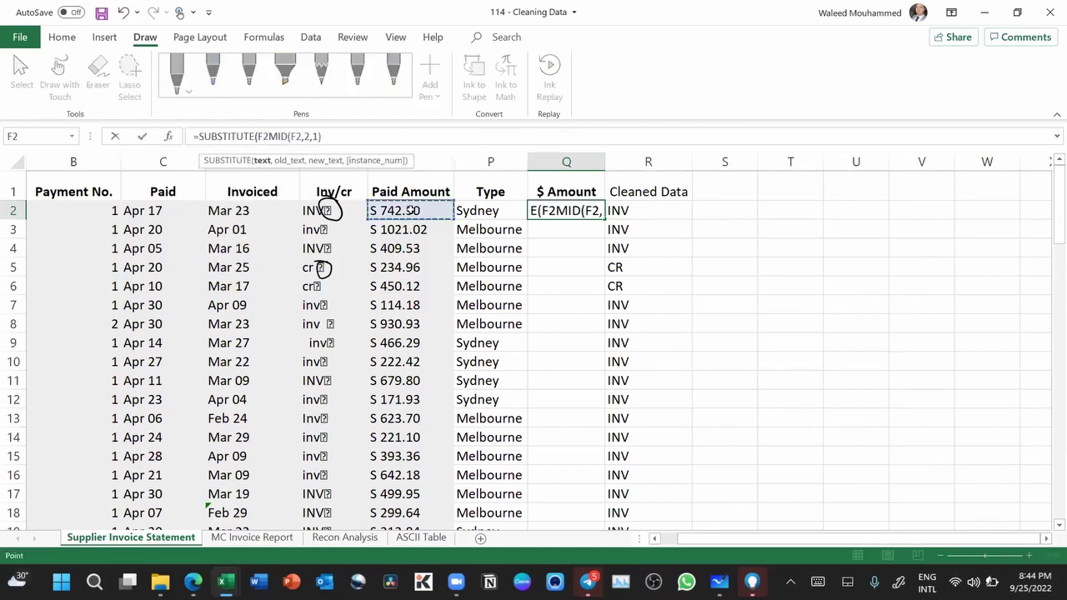
{"action": "type", "text": ","}
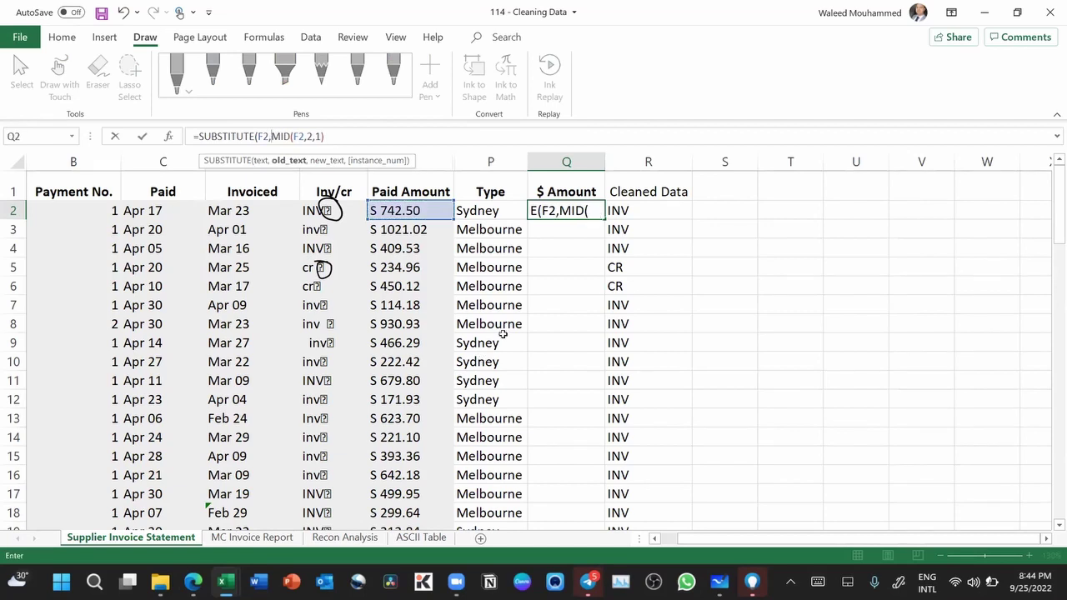
{"action": "left_click", "coordinate": [338, 136]}
{"action": "type", "text": ","}
{"action": "type", "text": "\"\""}
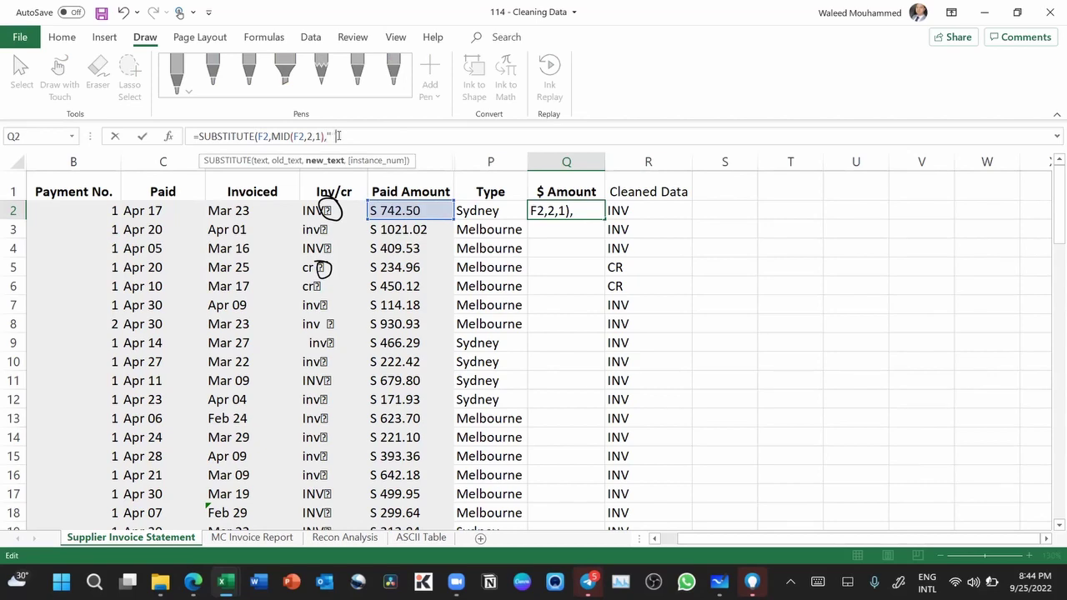
{"action": "type", "text": ")"}
{"action": "key", "text": "ctrl+Return"}
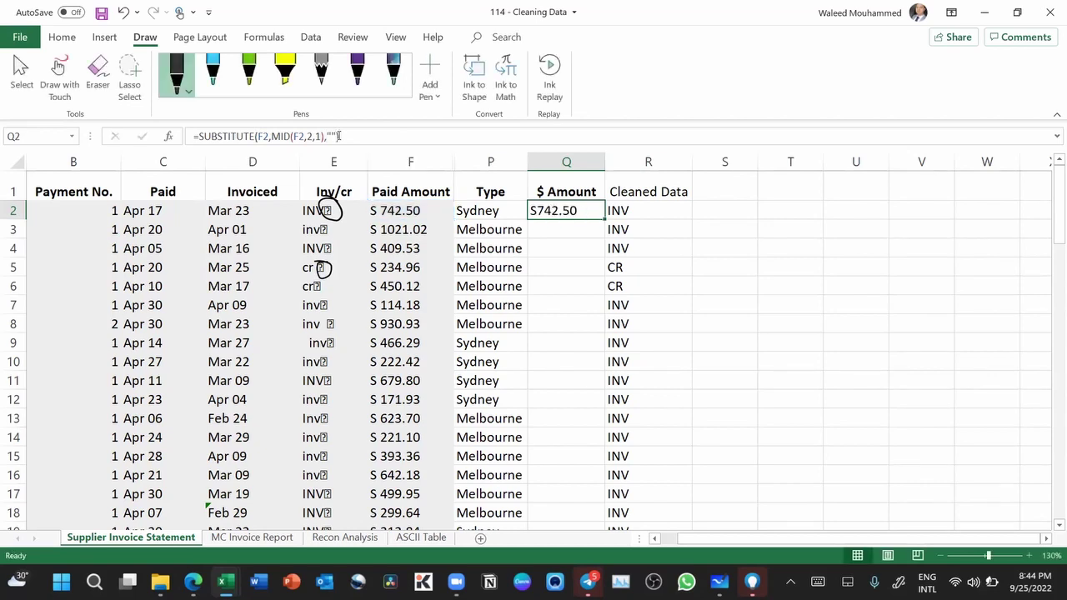
{"action": "double_click", "coordinate": [606, 219]}
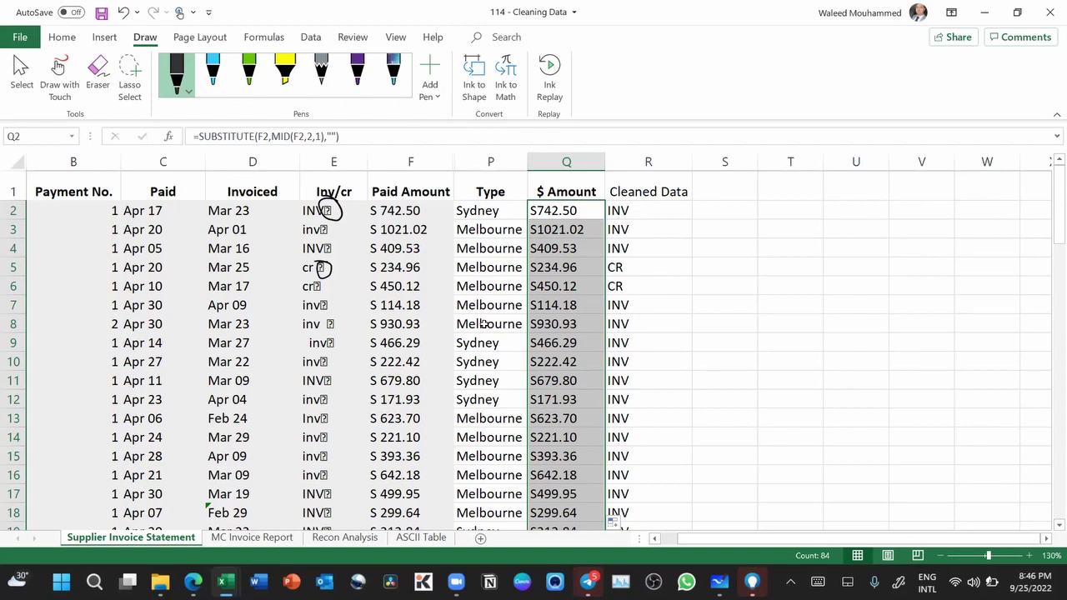
Step: Extract the first two characters of the paid amount with =LEFT(F2,2) across the selected $ Amount cells
{"action": "type", "text": "="}
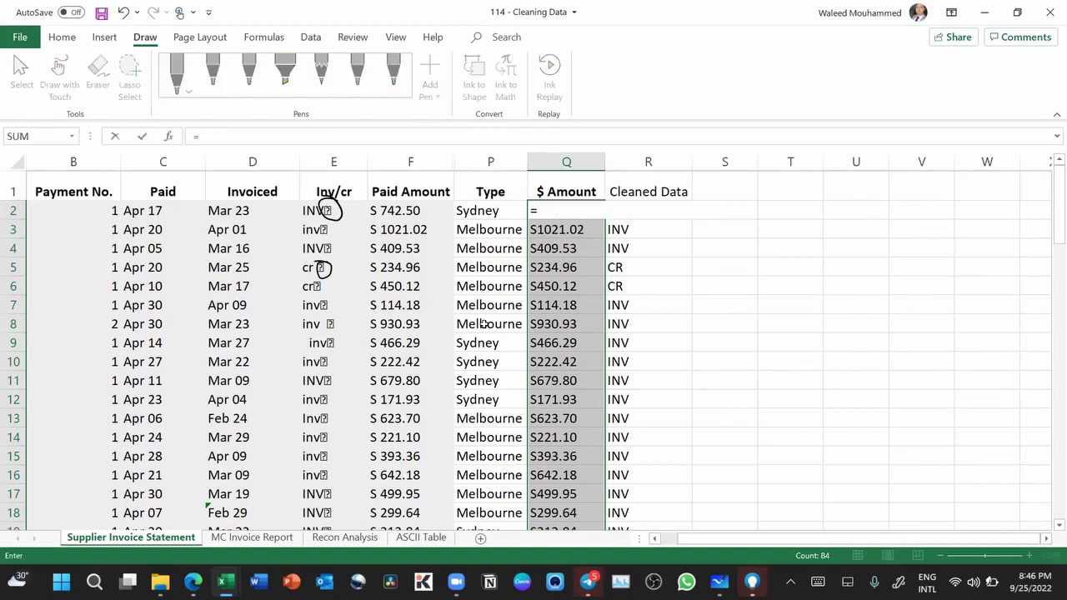
{"action": "type", "text": "lef"}
{"action": "key", "text": "Tab"}
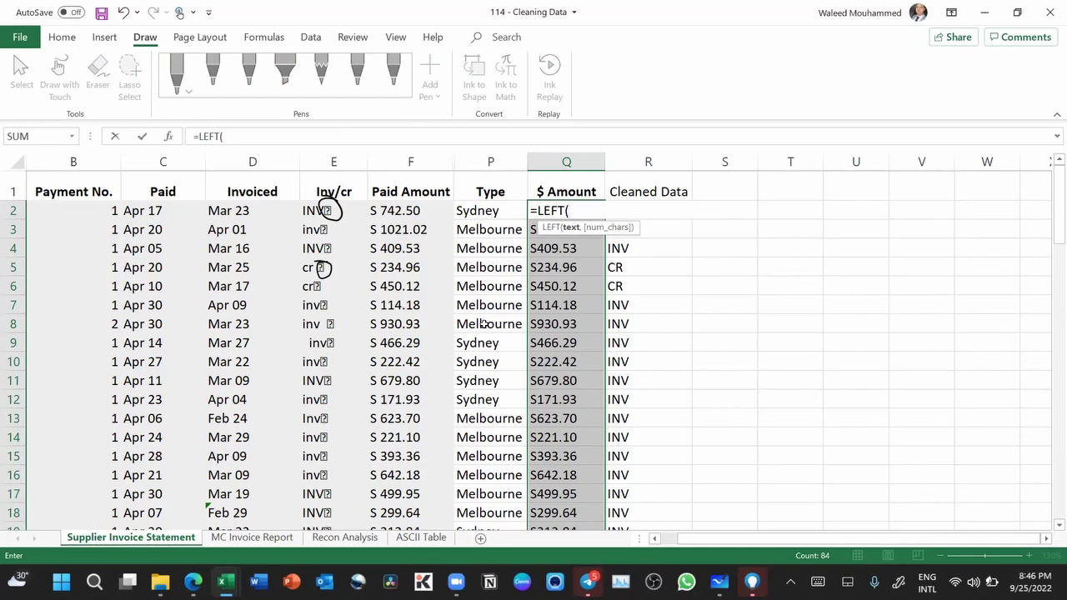
{"action": "left_click", "coordinate": [416, 215]}
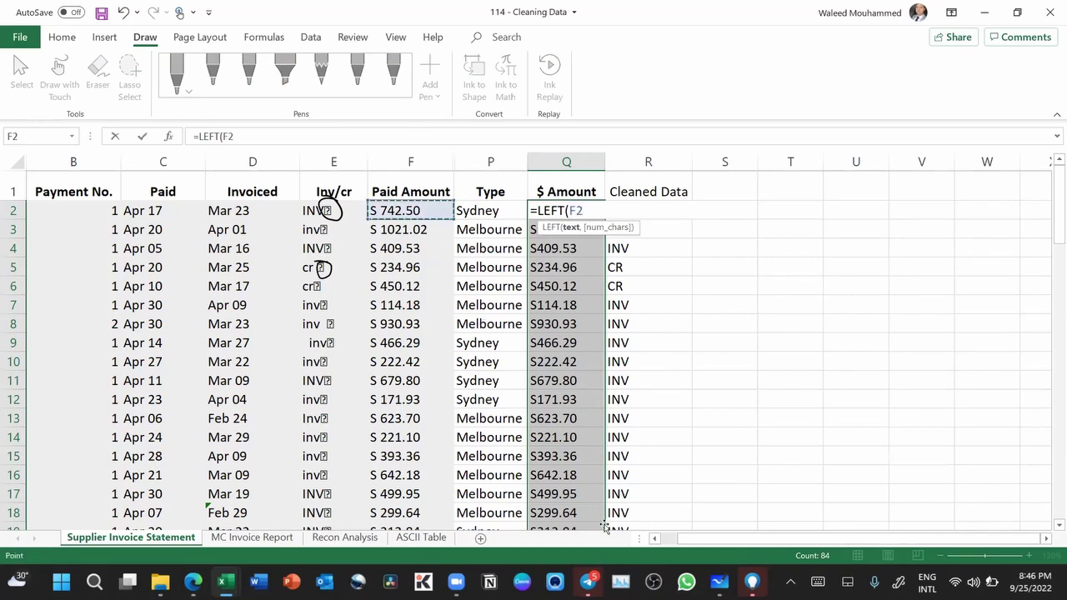
{"action": "type", "text": ",2"}
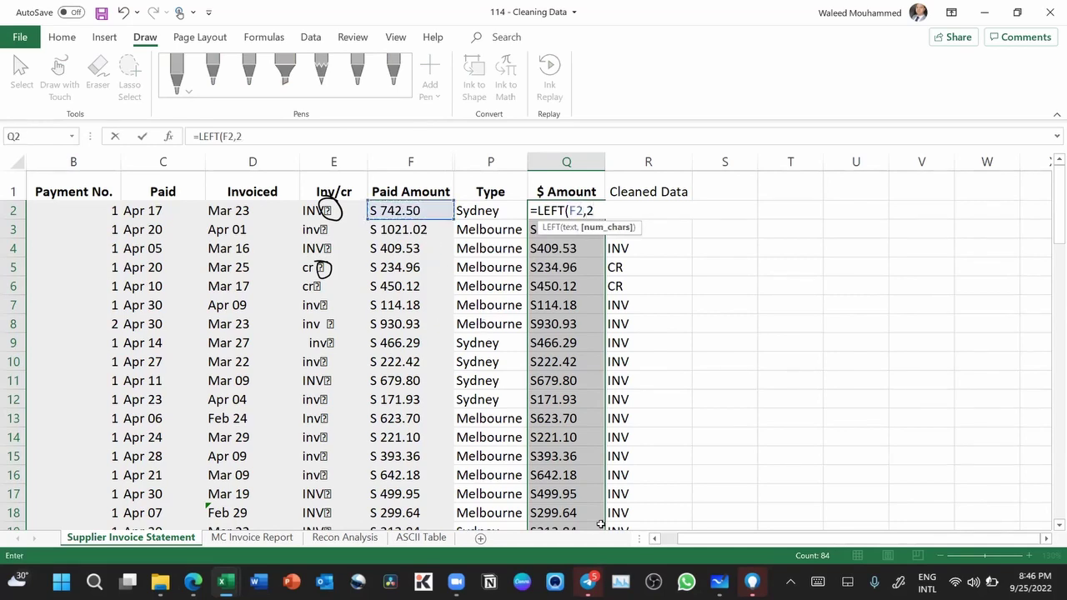
{"action": "type", "text": ")"}
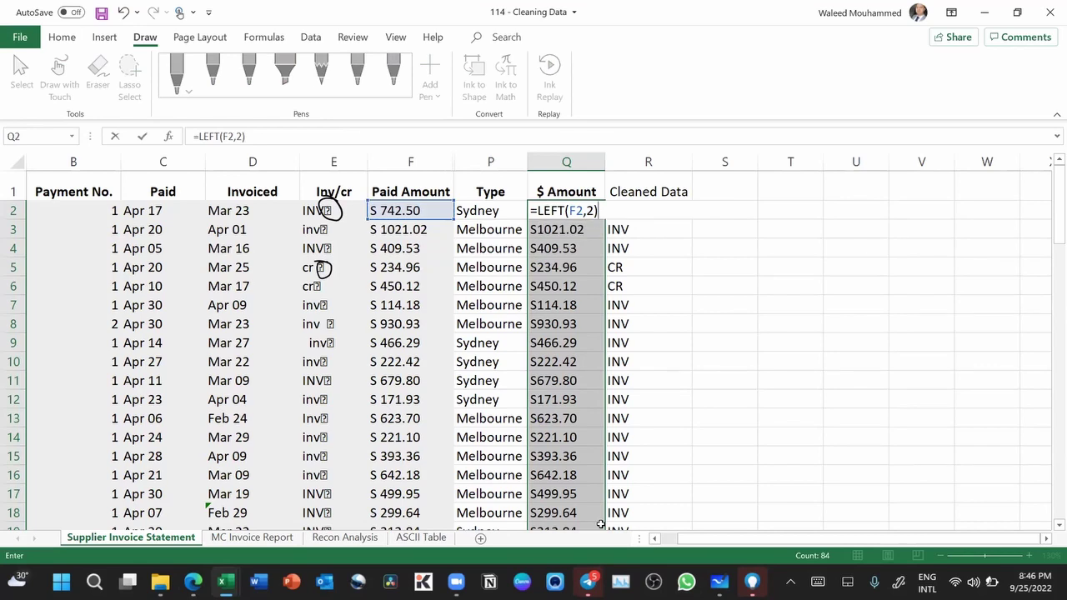
{"action": "key", "text": "ctrl+Return"}
Step: Change Q2 to =SUBSTITUTE(F2,LEFT(F2,2),"") to remove the two-character prefix and fill it down the $ Amount column
{"action": "left_click", "coordinate": [562, 209]}
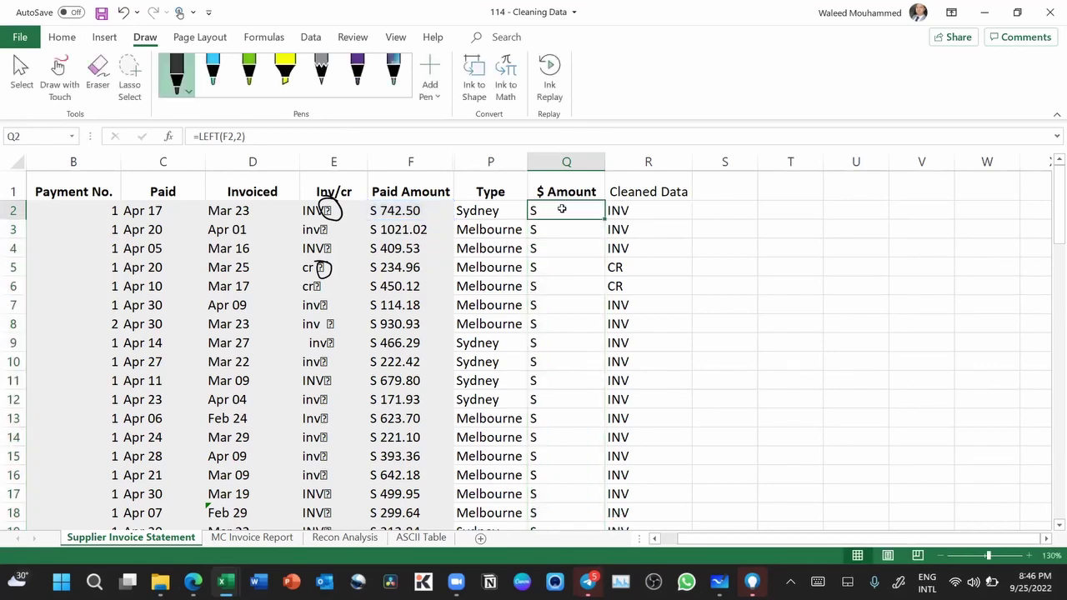
{"action": "left_click", "coordinate": [198, 136]}
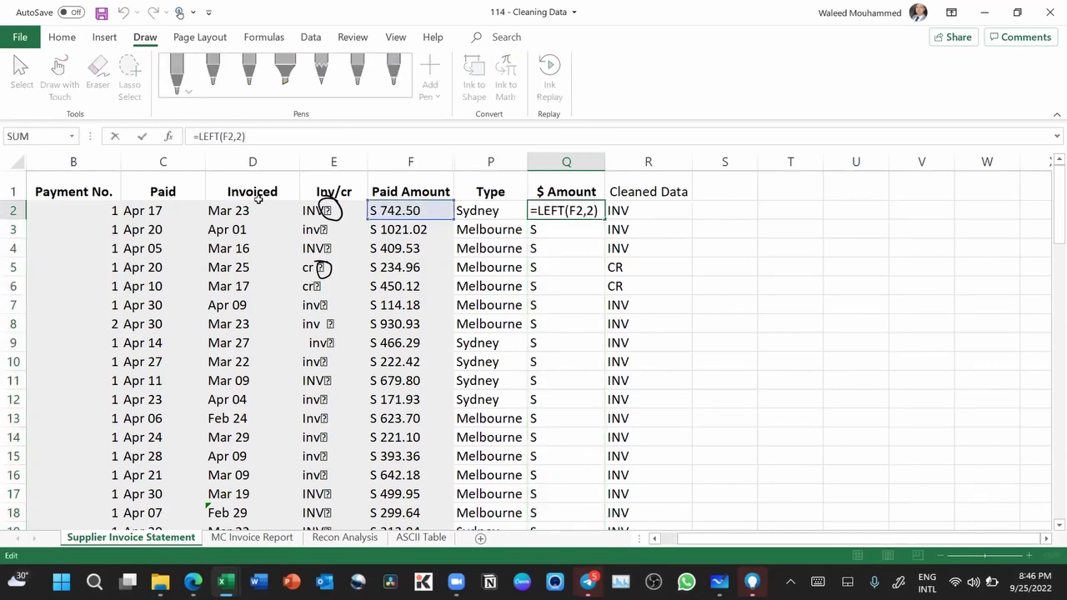
{"action": "type", "text": "sub"}
{"action": "key", "text": "Tab"}
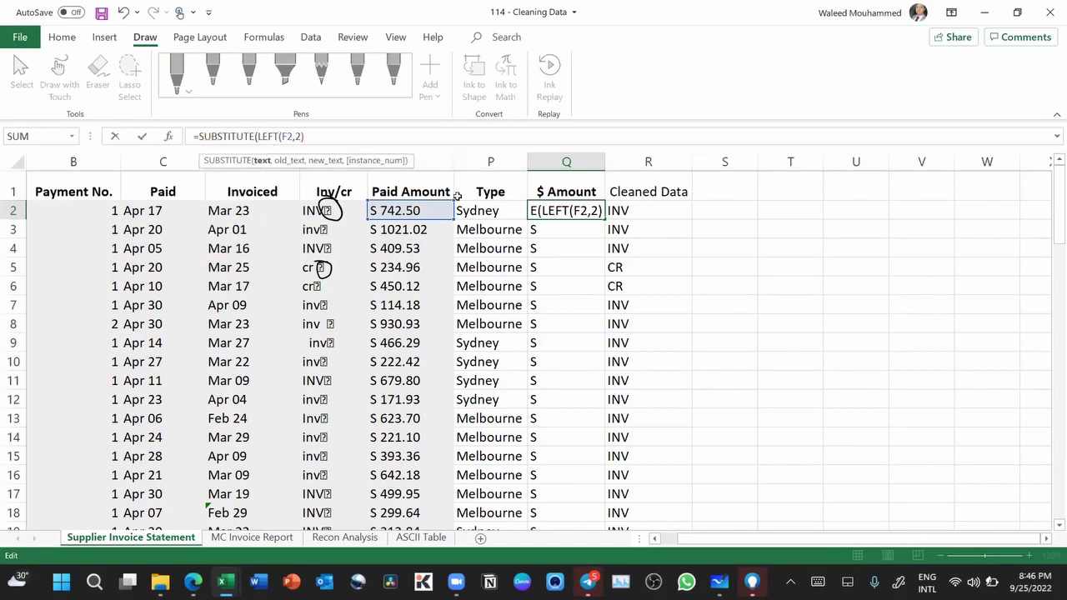
{"action": "left_click", "coordinate": [409, 210]}
{"action": "type", "text": ","}
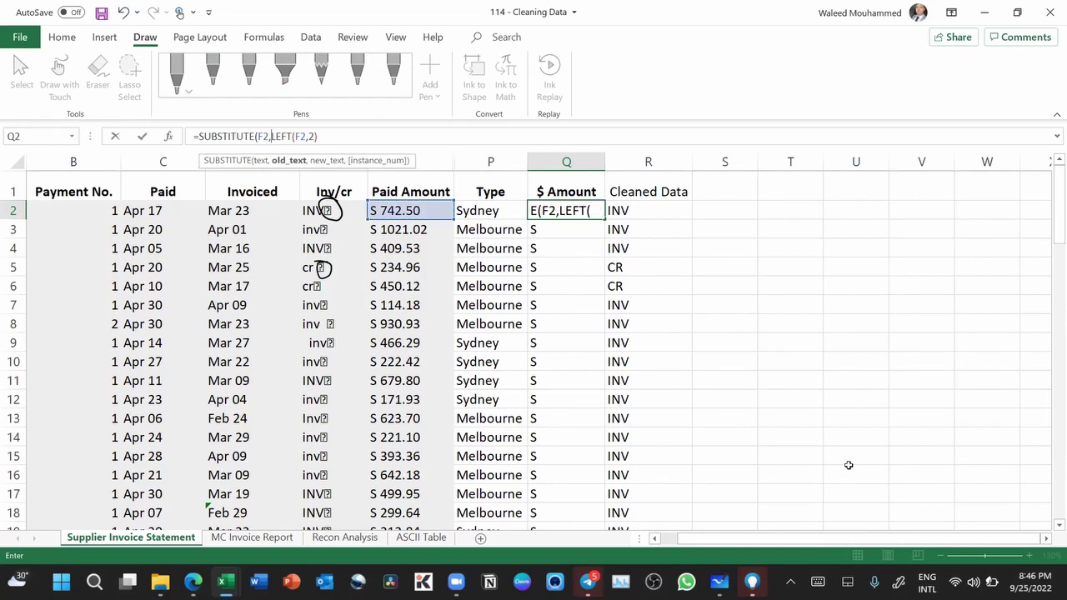
{"action": "left_click", "coordinate": [340, 129]}
{"action": "type", "text": ",\"\""}
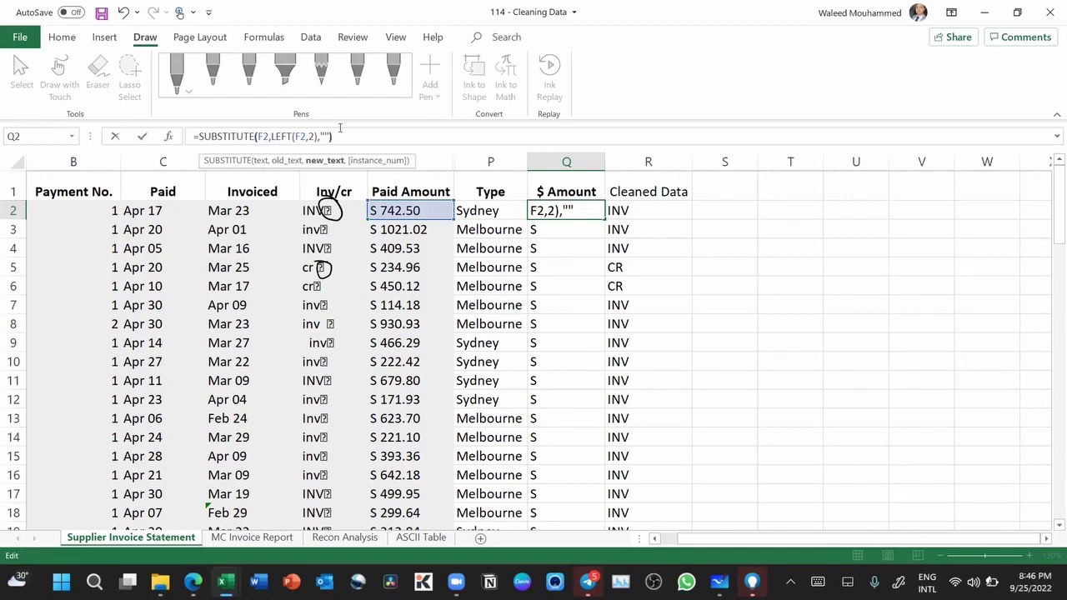
{"action": "key", "text": "ctrl+Return"}
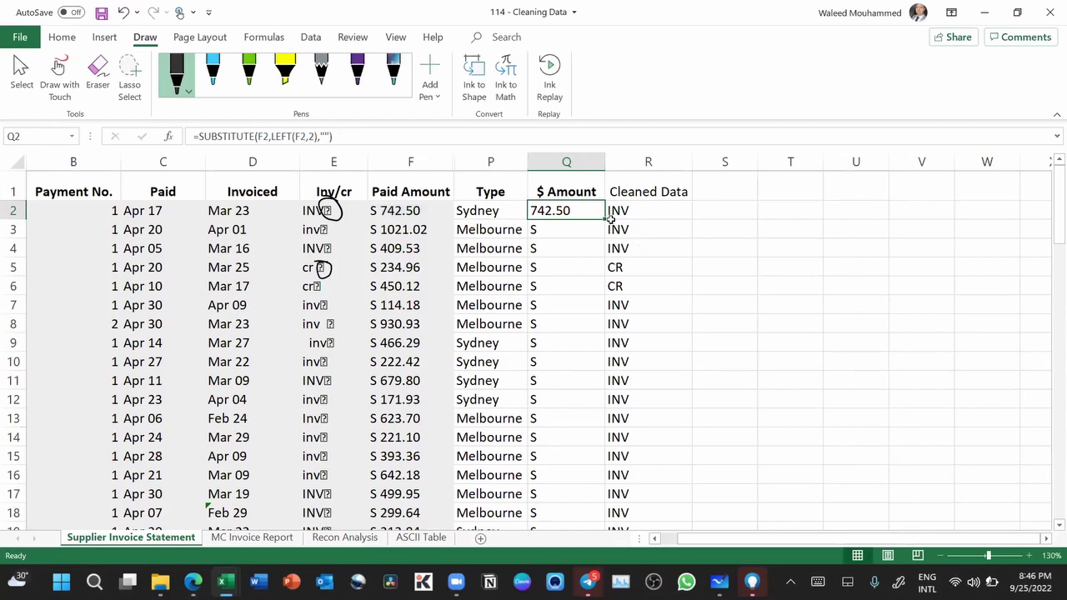
{"action": "double_click", "coordinate": [609, 218]}
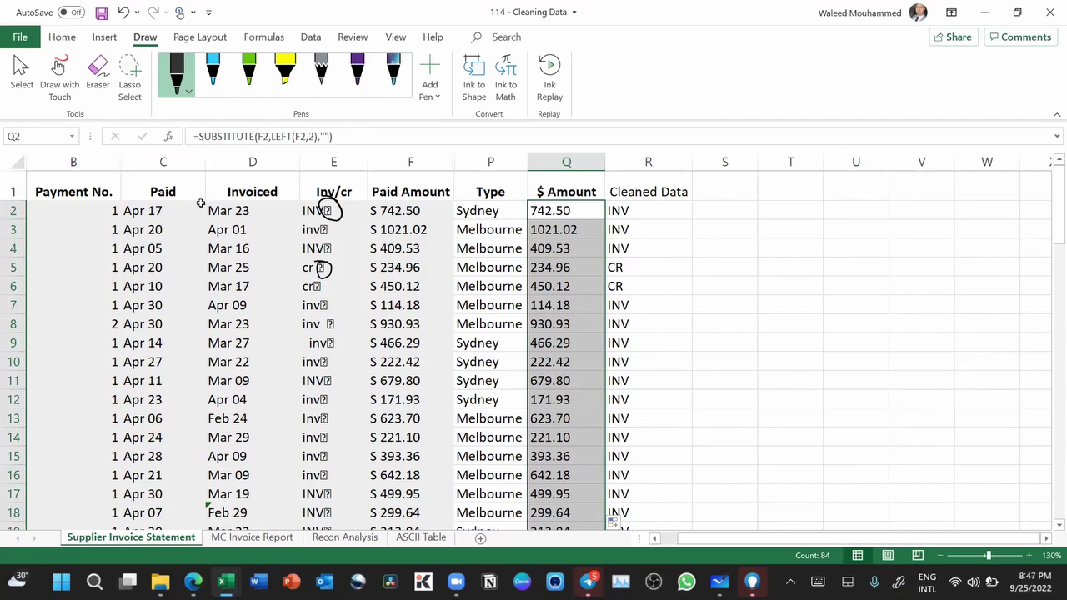
Step: Convert the $ Amount text to numbers by wrapping the formula as =VALUE(SUBSTITUTE(F2,LEFT(F2,2),"")) in all selected cells
{"action": "left_click", "coordinate": [198, 137]}
{"action": "type", "text": "val"}
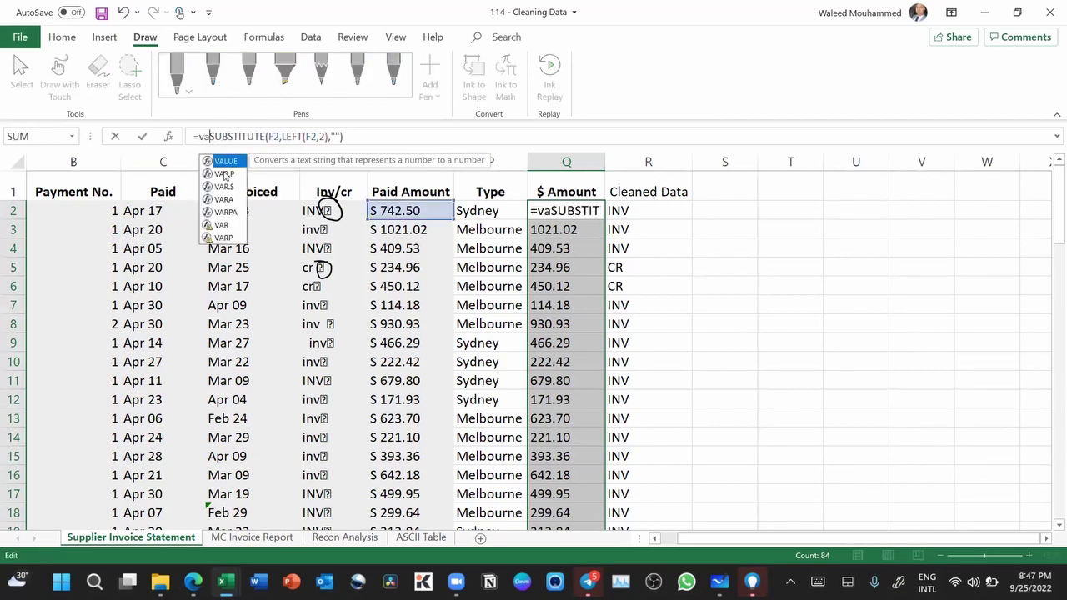
{"action": "key", "text": "Tab"}
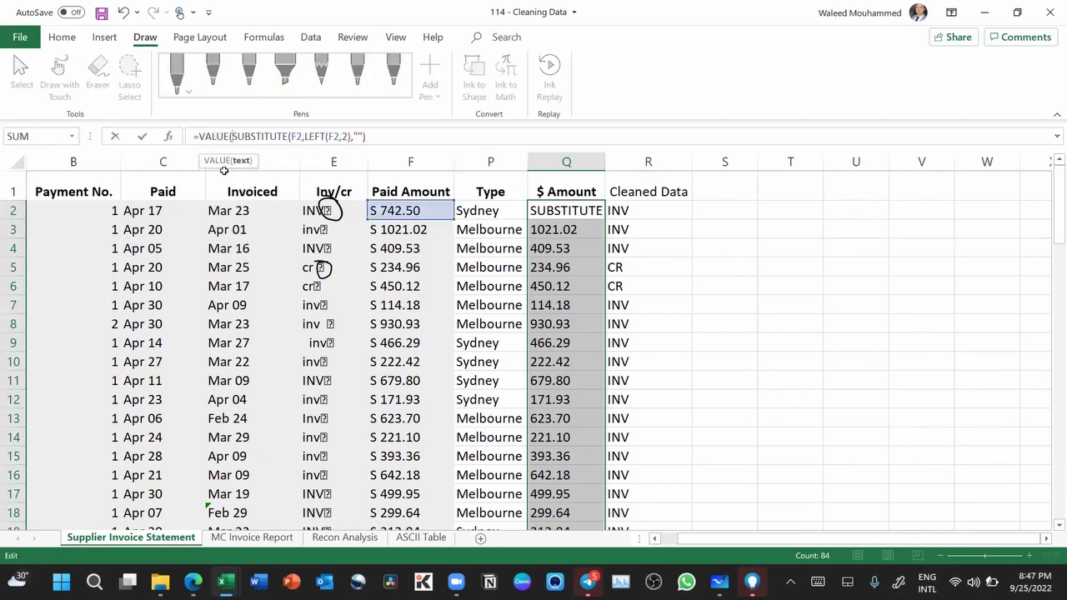
{"action": "left_click", "coordinate": [431, 138]}
{"action": "type", "text": ")"}
{"action": "key", "text": "ctrl+Return"}
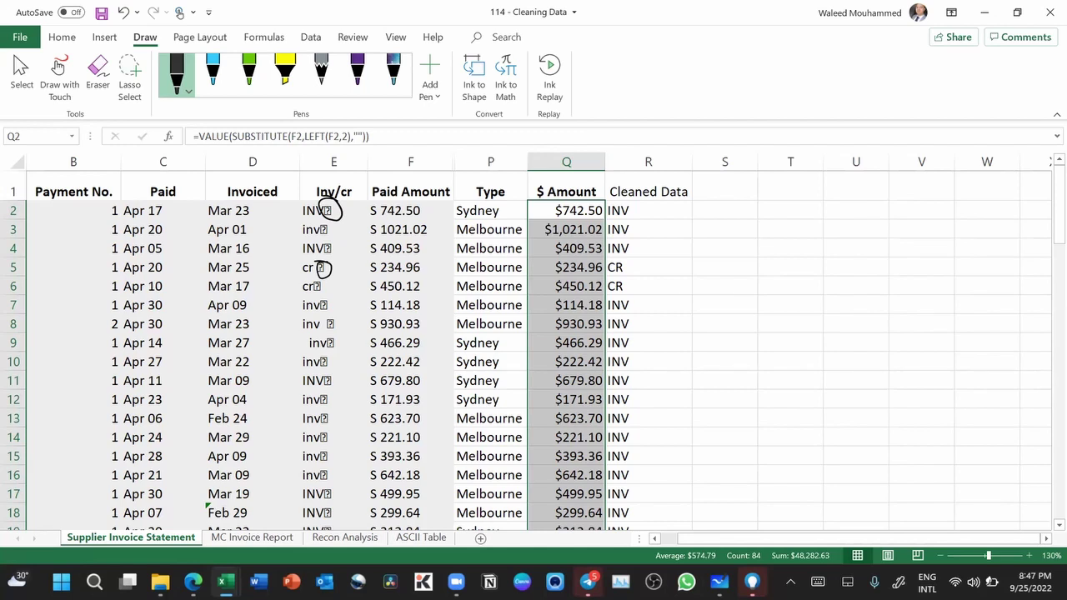
Step: Handwrite the summary bullets "Join Text" and "Split text" in the empty area beside the Cleaned Data column
{"action": "left_click_drag", "start_coordinate": [784, 540], "coordinate": [686, 539]}
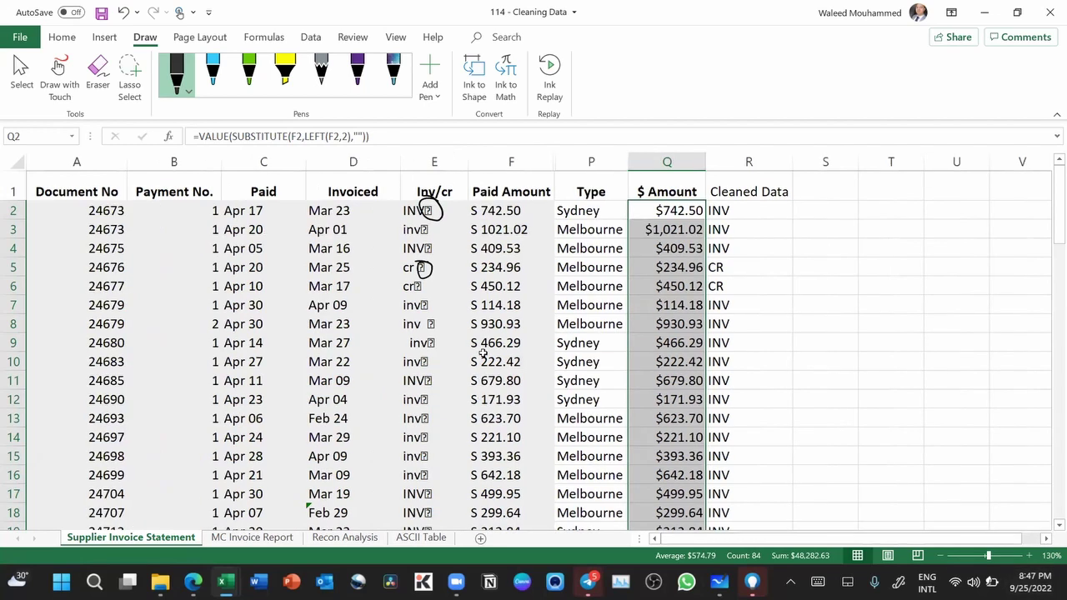
{"action": "left_click_drag", "start_coordinate": [759, 539], "coordinate": [832, 542]}
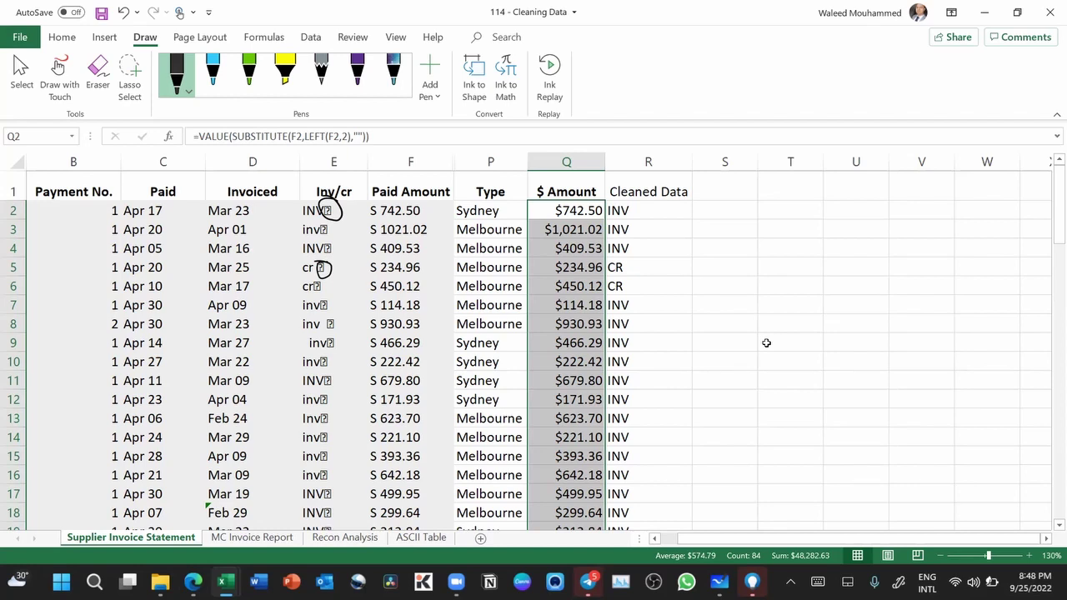
{"action": "mouse_move", "coordinate": [743, 250]}
{"action": "left_mouse_down"}
{"action": "mouse_move", "coordinate": [730, 268]}
{"action": "mouse_move", "coordinate": [737, 239]}
{"action": "mouse_move", "coordinate": [757, 244]}
{"action": "mouse_move", "coordinate": [785, 225]}
{"action": "mouse_move", "coordinate": [806, 185]}
{"action": "mouse_move", "coordinate": [818, 188]}
{"action": "left_mouse_up"}
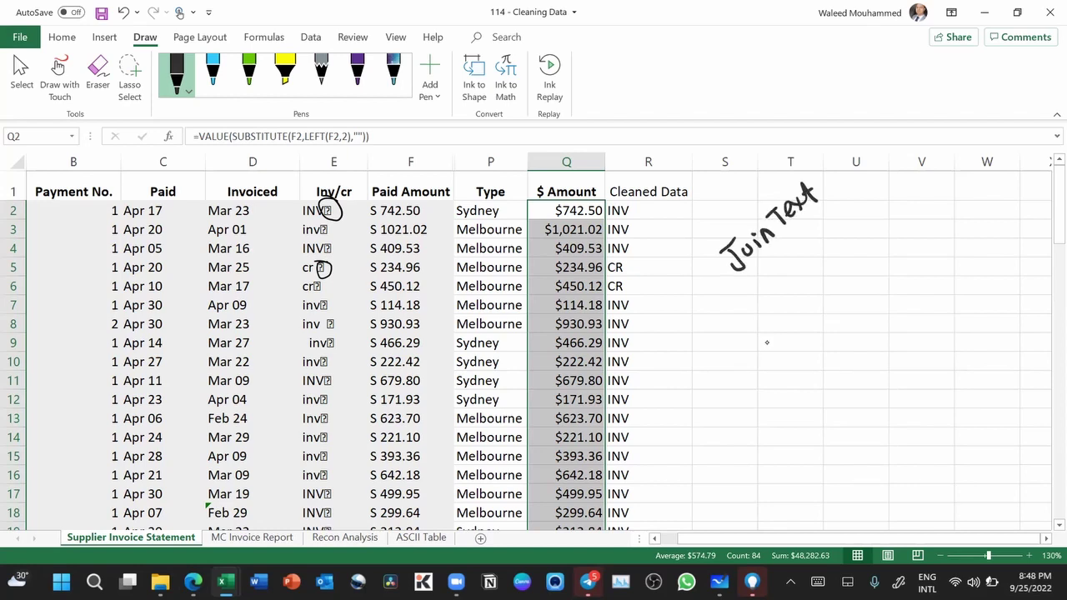
{"action": "mouse_move", "coordinate": [765, 286]}
{"action": "left_mouse_down"}
{"action": "mouse_move", "coordinate": [749, 301]}
{"action": "mouse_move", "coordinate": [767, 290]}
{"action": "left_mouse_up"}
{"action": "left_click_drag", "start_coordinate": [795, 256], "coordinate": [780, 270]}
{"action": "left_click_drag", "start_coordinate": [808, 235], "coordinate": [798, 260]}
{"action": "left_click_drag", "start_coordinate": [825, 217], "coordinate": [817, 235]}
{"action": "mouse_move", "coordinate": [812, 230]}
{"action": "left_mouse_down"}
{"action": "mouse_move", "coordinate": [843, 204]}
{"action": "mouse_move", "coordinate": [850, 215]}
{"action": "left_mouse_up"}
{"action": "mouse_move", "coordinate": [854, 200]}
{"action": "left_mouse_down"}
{"action": "mouse_move", "coordinate": [835, 218]}
{"action": "mouse_move", "coordinate": [853, 209]}
{"action": "left_mouse_up"}
{"action": "left_click_drag", "start_coordinate": [848, 200], "coordinate": [869, 194]}
{"action": "left_click_drag", "start_coordinate": [705, 285], "coordinate": [718, 274]}
{"action": "left_click_drag", "start_coordinate": [725, 325], "coordinate": [738, 311]}
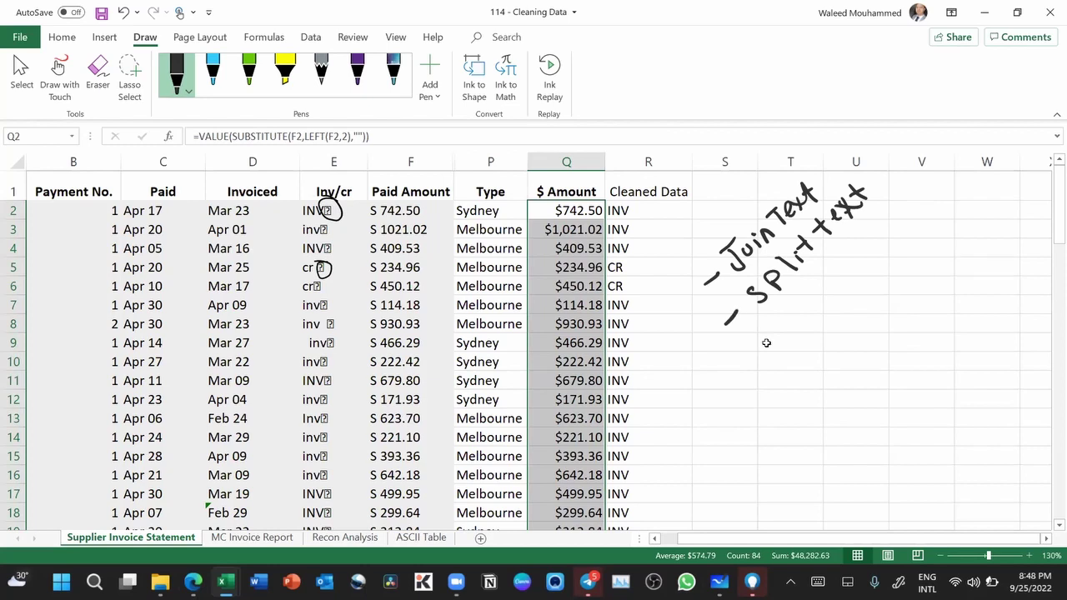
Step: Handwrite the bullets "Number - Text" and "Text - Number" below the Split text note
{"action": "left_click_drag", "start_coordinate": [757, 357], "coordinate": [871, 228]}
{"action": "mouse_move", "coordinate": [893, 209]}
{"action": "left_mouse_down"}
{"action": "mouse_move", "coordinate": [880, 221]}
{"action": "mouse_move", "coordinate": [888, 199]}
{"action": "left_mouse_up"}
{"action": "mouse_move", "coordinate": [898, 197]}
{"action": "left_mouse_down"}
{"action": "mouse_move", "coordinate": [902, 207]}
{"action": "mouse_move", "coordinate": [932, 173]}
{"action": "left_mouse_up"}
{"action": "left_click_drag", "start_coordinate": [797, 360], "coordinate": [786, 377]}
{"action": "mouse_move", "coordinate": [813, 335]}
{"action": "left_mouse_down"}
{"action": "mouse_move", "coordinate": [817, 355]}
{"action": "mouse_move", "coordinate": [813, 335]}
{"action": "left_mouse_up"}
{"action": "left_click_drag", "start_coordinate": [820, 342], "coordinate": [840, 316]}
{"action": "left_click_drag", "start_coordinate": [835, 327], "coordinate": [932, 223]}
{"action": "left_click", "coordinate": [865, 297]}
{"action": "left_click_drag", "start_coordinate": [929, 221], "coordinate": [950, 203]}
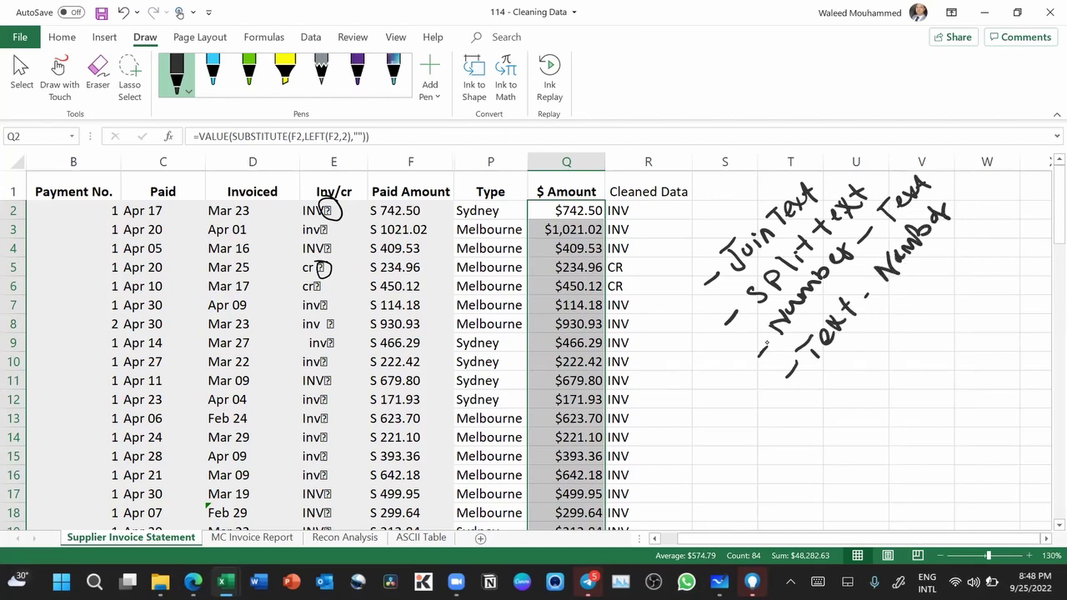
Step: Handwrite the bullets "Clean", with an underlined 32 beside it, and "Trim" below the Text - Number note
{"action": "mouse_move", "coordinate": [819, 414]}
{"action": "left_mouse_down"}
{"action": "mouse_move", "coordinate": [863, 358]}
{"action": "mouse_move", "coordinate": [903, 333]}
{"action": "left_mouse_up"}
{"action": "mouse_move", "coordinate": [907, 293]}
{"action": "left_mouse_down"}
{"action": "mouse_move", "coordinate": [910, 310]}
{"action": "mouse_move", "coordinate": [954, 291]}
{"action": "left_mouse_up"}
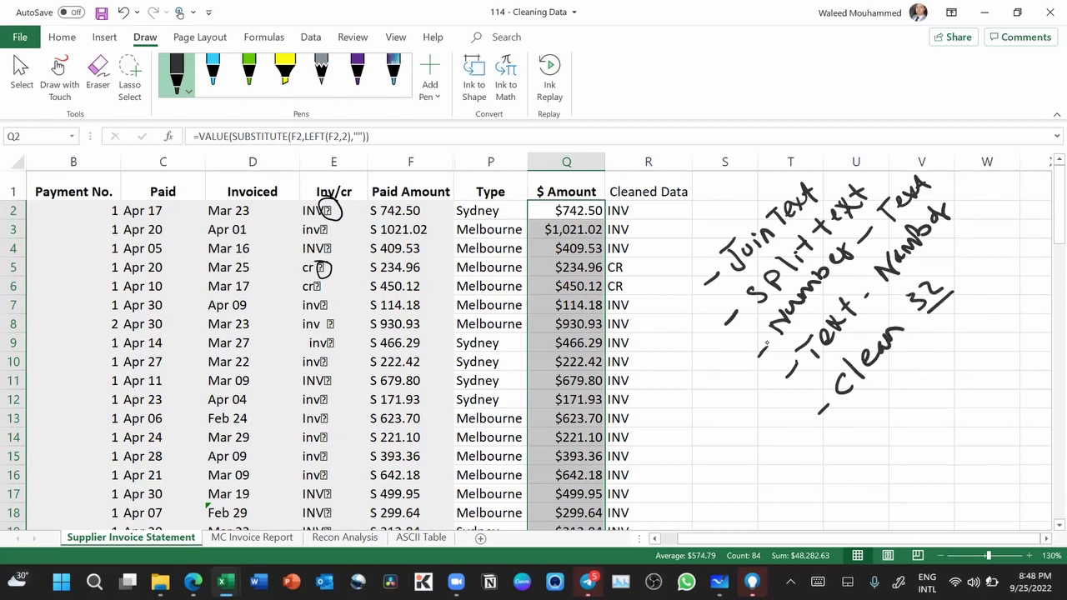
{"action": "mouse_move", "coordinate": [843, 450]}
{"action": "left_mouse_down"}
{"action": "mouse_move", "coordinate": [885, 410]}
{"action": "mouse_move", "coordinate": [864, 431]}
{"action": "left_mouse_up"}
{"action": "left_click_drag", "start_coordinate": [888, 414], "coordinate": [945, 363]}
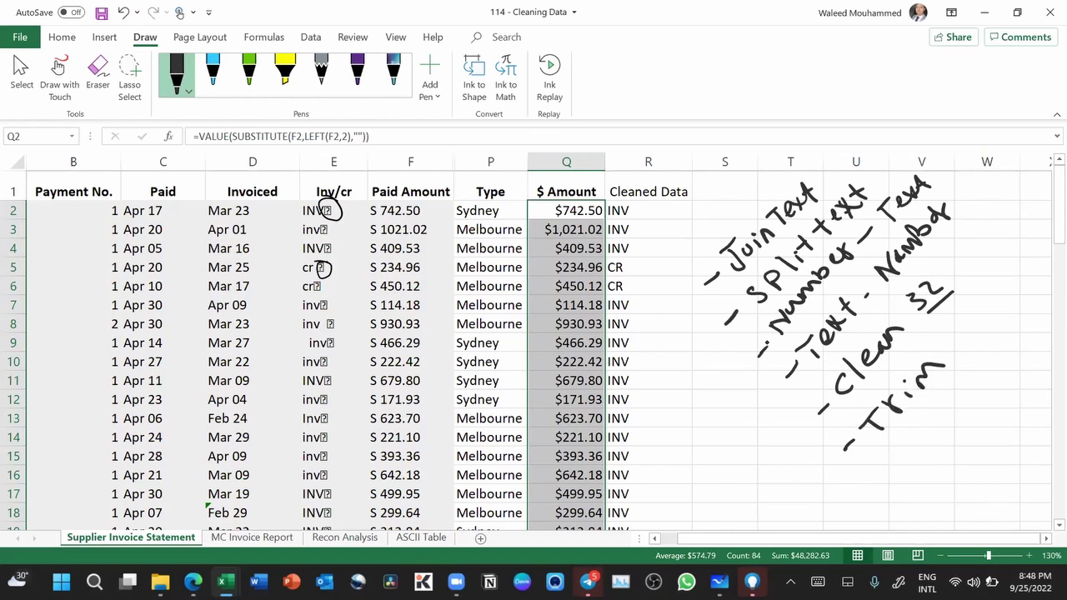
Step: Handwrite the bullets "upper/lower/proper" and "Sub" below the Trim note, underlining Sub twice
{"action": "mouse_move", "coordinate": [881, 489]}
{"action": "left_mouse_down"}
{"action": "mouse_move", "coordinate": [1009, 312]}
{"action": "mouse_move", "coordinate": [1005, 268]}
{"action": "mouse_move", "coordinate": [1036, 245]}
{"action": "mouse_move", "coordinate": [1045, 222]}
{"action": "left_mouse_up"}
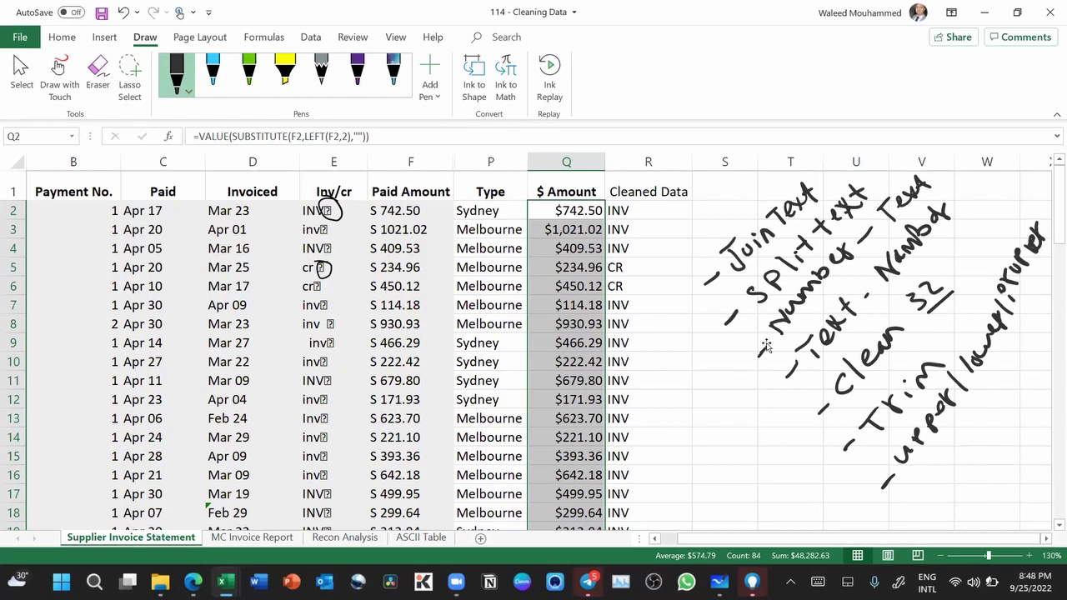
{"action": "mouse_move", "coordinate": [906, 508]}
{"action": "left_mouse_down"}
{"action": "mouse_move", "coordinate": [966, 442]}
{"action": "mouse_move", "coordinate": [983, 450]}
{"action": "left_mouse_up"}
{"action": "left_click_drag", "start_coordinate": [943, 508], "coordinate": [997, 456]}
{"action": "left_click_drag", "start_coordinate": [958, 497], "coordinate": [997, 455]}
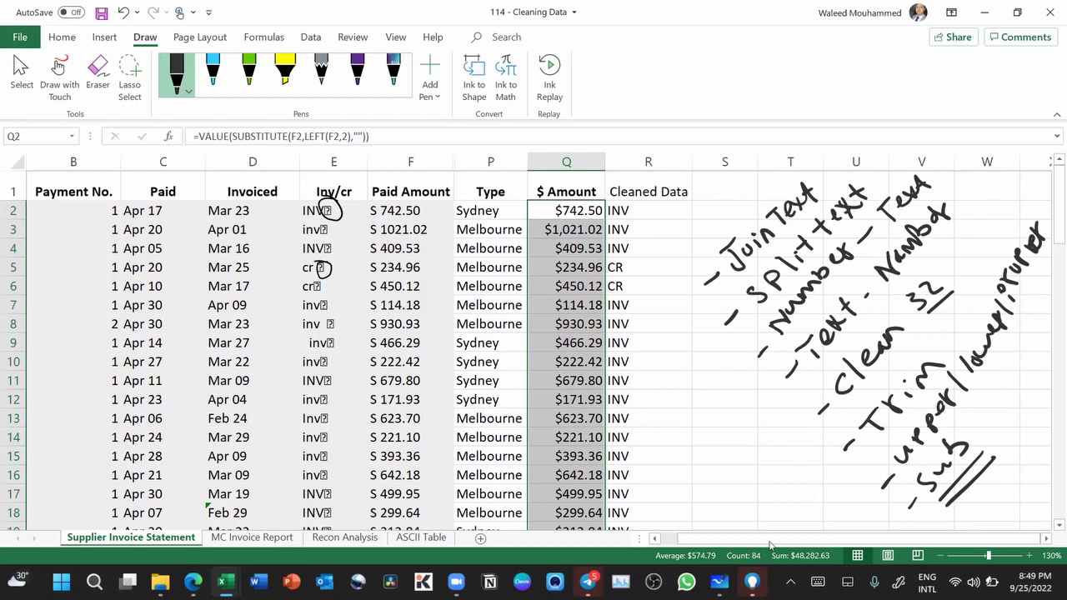
Step: Unhide the hidden columns G to O between Paid Amount and Type and review them across the sheet
{"action": "left_click_drag", "start_coordinate": [786, 538], "coordinate": [670, 545]}
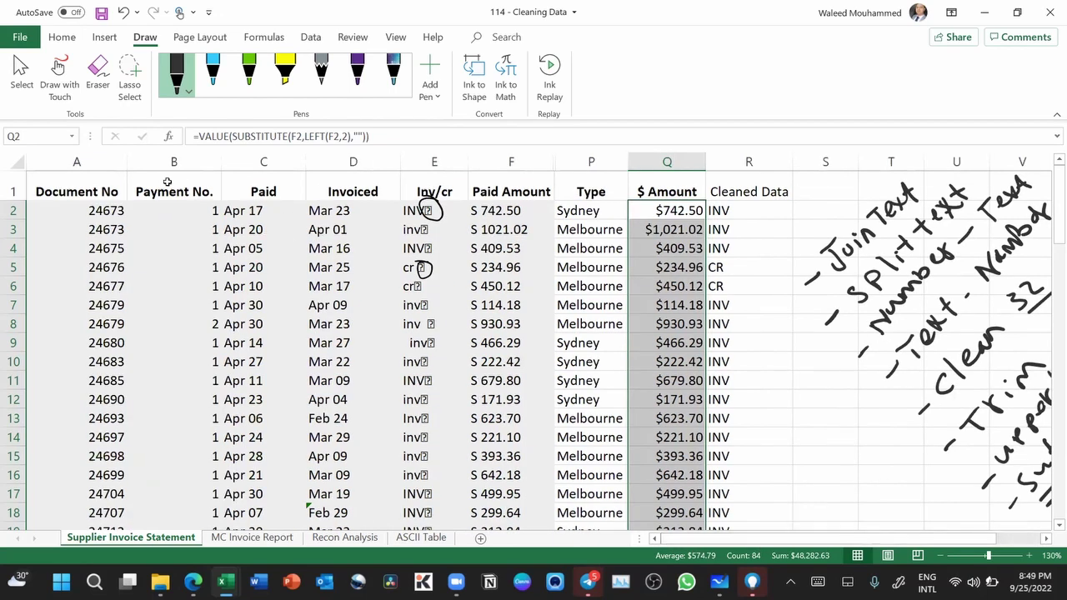
{"action": "left_click_drag", "start_coordinate": [102, 160], "coordinate": [570, 165]}
{"action": "right_click", "coordinate": [530, 203]}
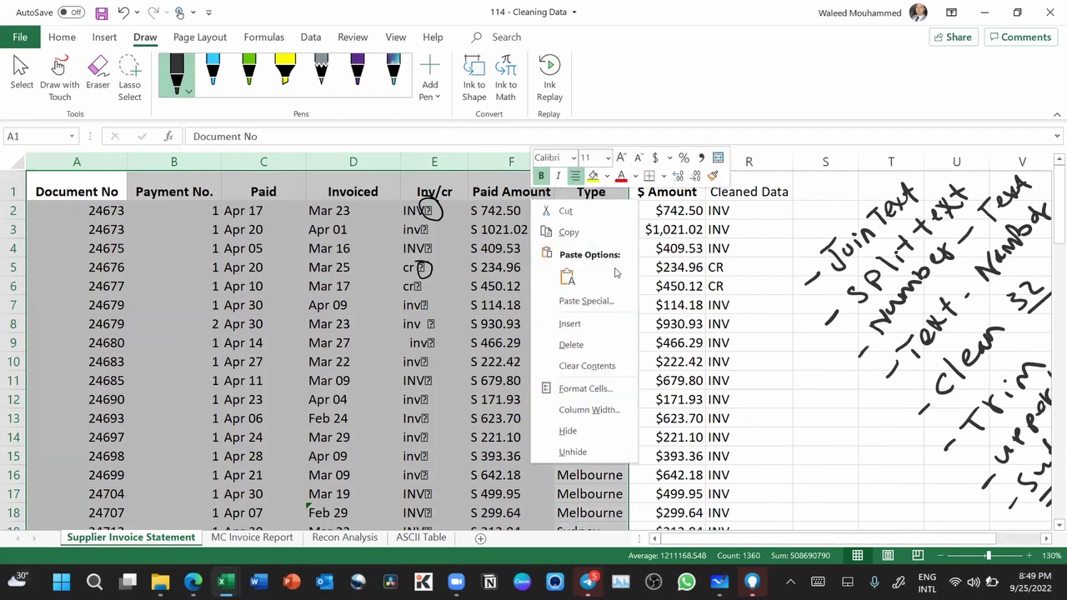
{"action": "left_click", "coordinate": [572, 452]}
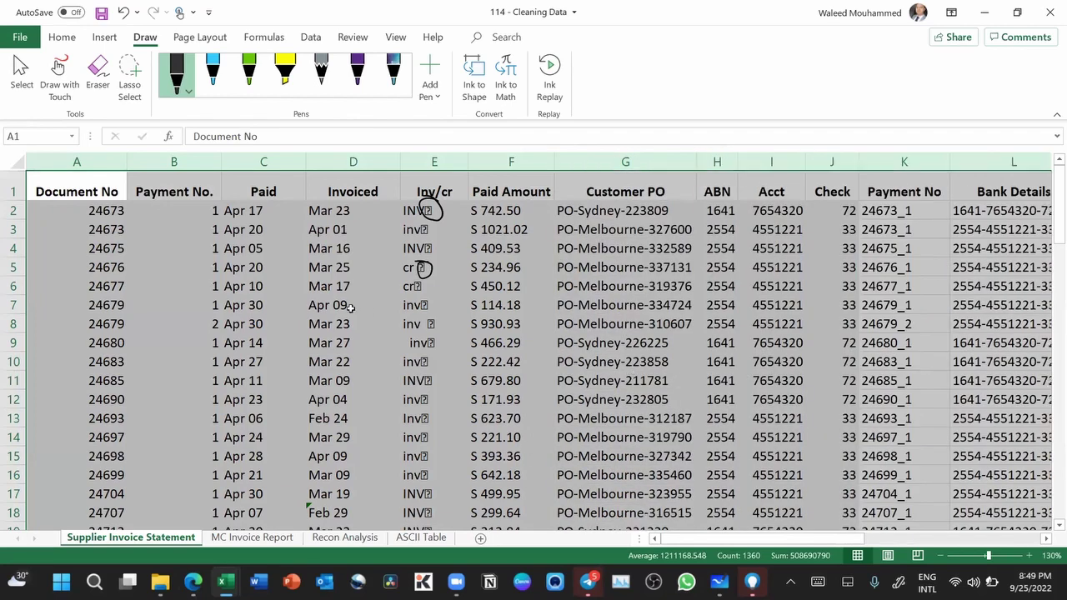
{"action": "scroll", "coordinate": [535, 333], "scroll_direction": "right", "scroll_amount": 5}
{"action": "scroll", "coordinate": [535, 333], "scroll_direction": "left", "scroll_amount": 4}
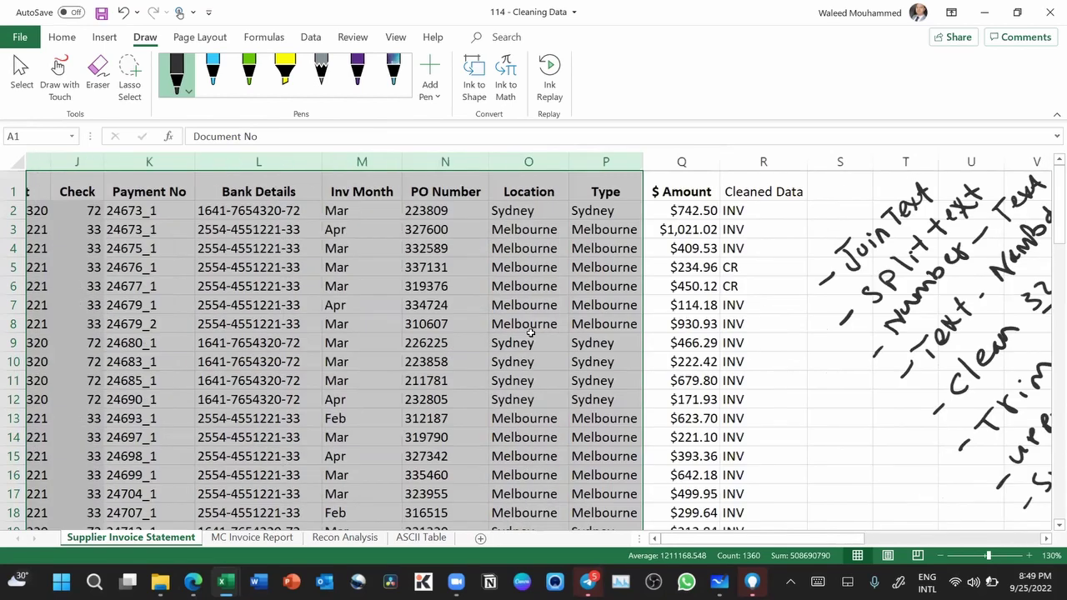
Step: Review the raw supplier invoice data in columns A to J, from Document No to Check
{"action": "left_click", "coordinate": [505, 285]}
{"action": "left_click", "coordinate": [234, 161]}
{"action": "key", "text": "ctrl+shift+Right"}
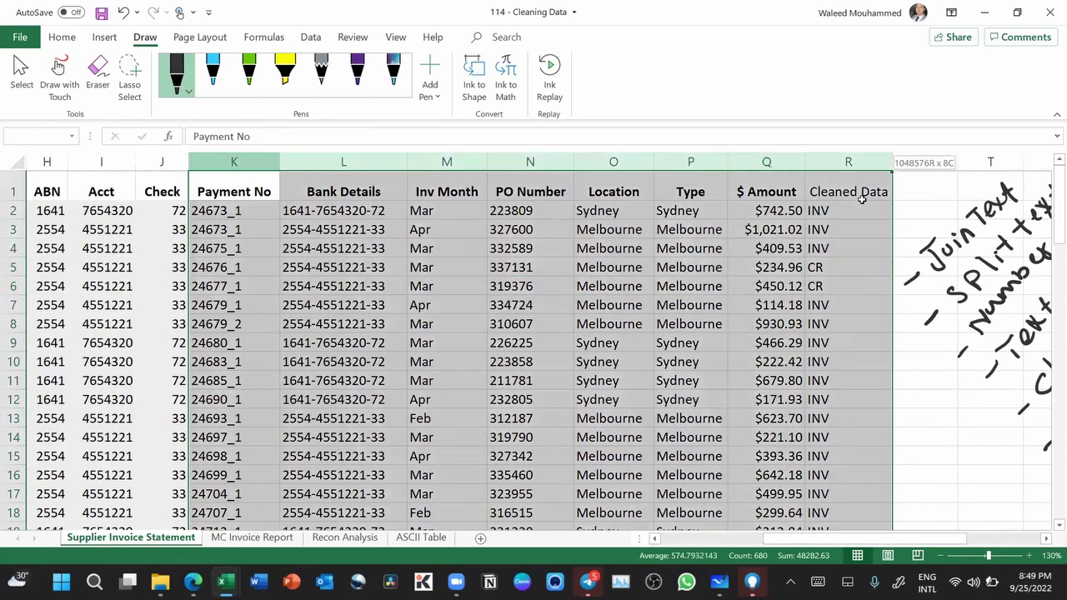
{"action": "scroll", "coordinate": [608, 387], "scroll_direction": "left", "scroll_amount": 5}
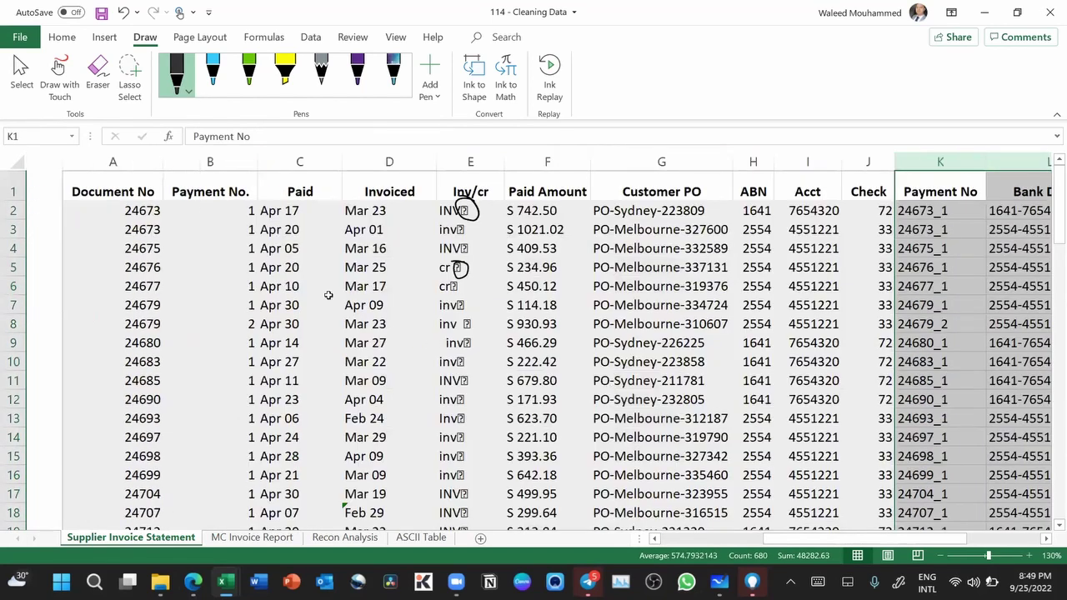
{"action": "scroll", "coordinate": [98, 204], "scroll_direction": "right", "scroll_amount": 1}
{"action": "left_click_drag", "start_coordinate": [76, 211], "coordinate": [842, 467]}
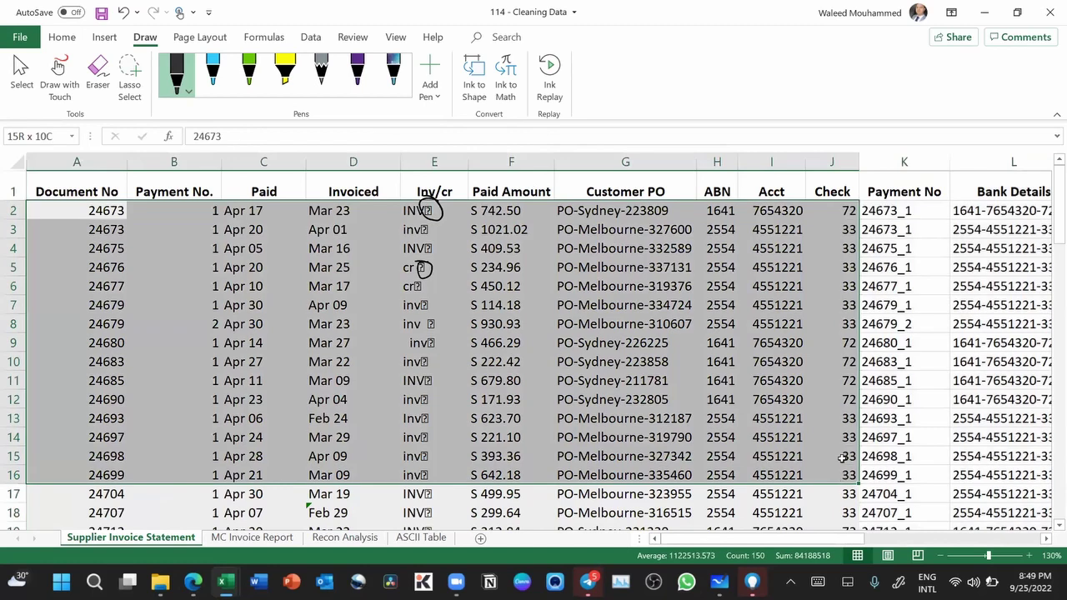
{"action": "scroll", "coordinate": [838, 454], "scroll_direction": "right", "scroll_amount": 3}
{"action": "scroll", "coordinate": [706, 321], "scroll_direction": "right", "scroll_amount": 2}
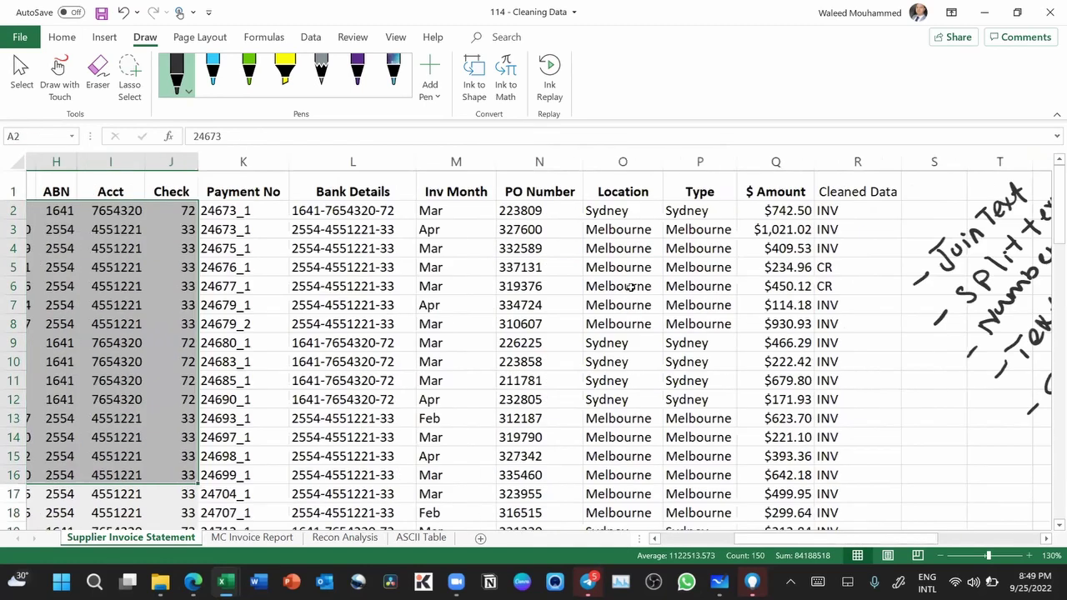
Step: Review the cleaned columns K to R, from Payment No to Cleaned Data, and the handwritten technique list beside them
{"action": "left_click", "coordinate": [700, 305]}
{"action": "left_click_drag", "start_coordinate": [233, 211], "coordinate": [833, 512]}
{"action": "scroll", "coordinate": [738, 374], "scroll_direction": "right", "scroll_amount": 3}
{"action": "scroll", "coordinate": [738, 374], "scroll_direction": "right", "scroll_amount": 1}
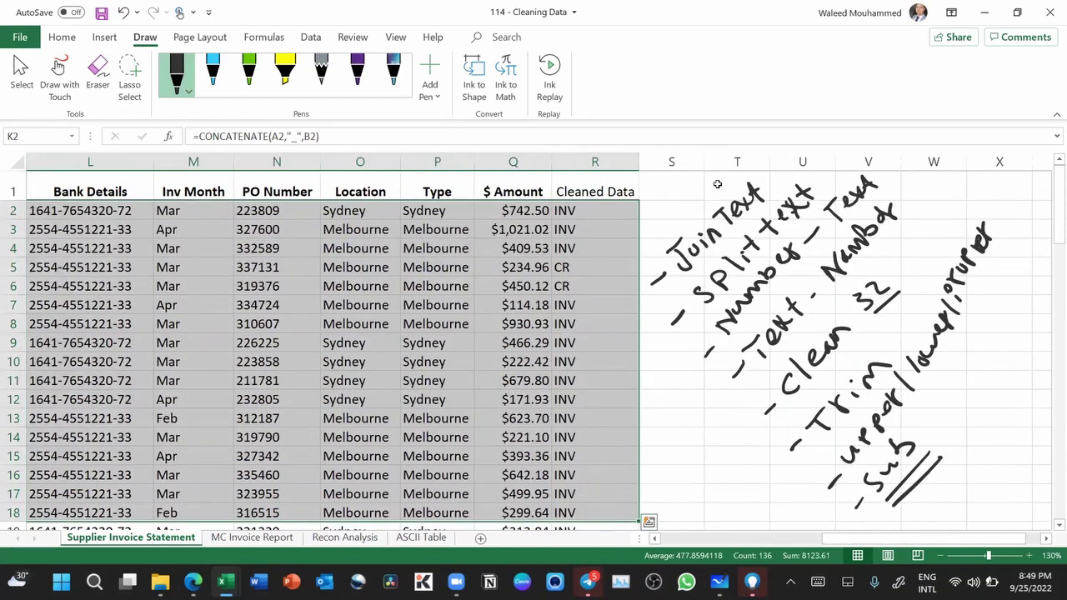
{"action": "left_click_drag", "start_coordinate": [677, 190], "coordinate": [957, 472]}
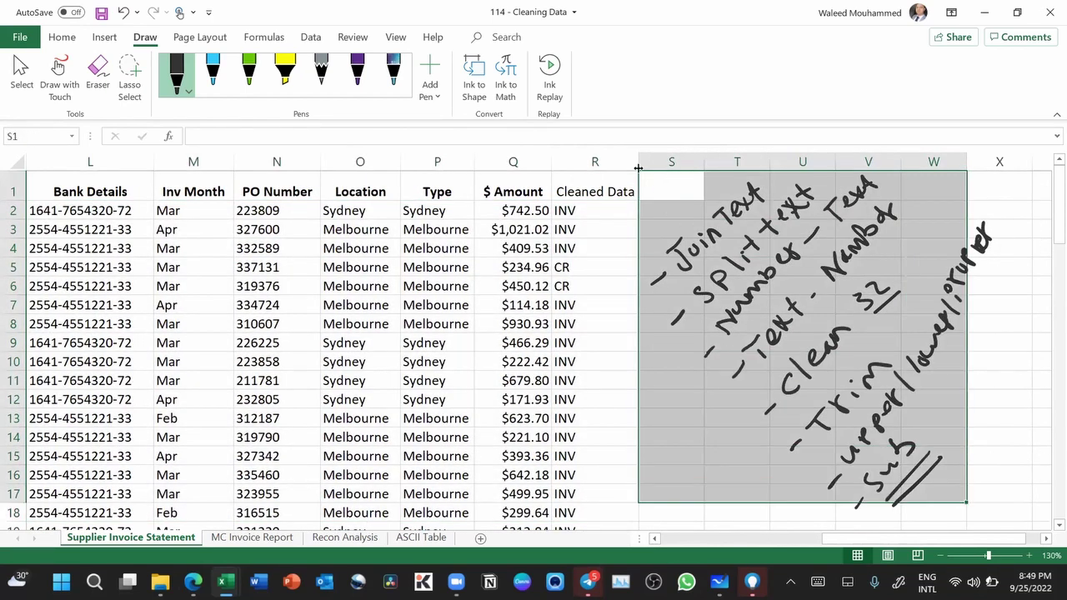
Step: Enter the header "Total Amount" in cell S1 and autofit the width of column S
{"action": "left_click", "coordinate": [671, 191]}
{"action": "type", "text": "=Total"}
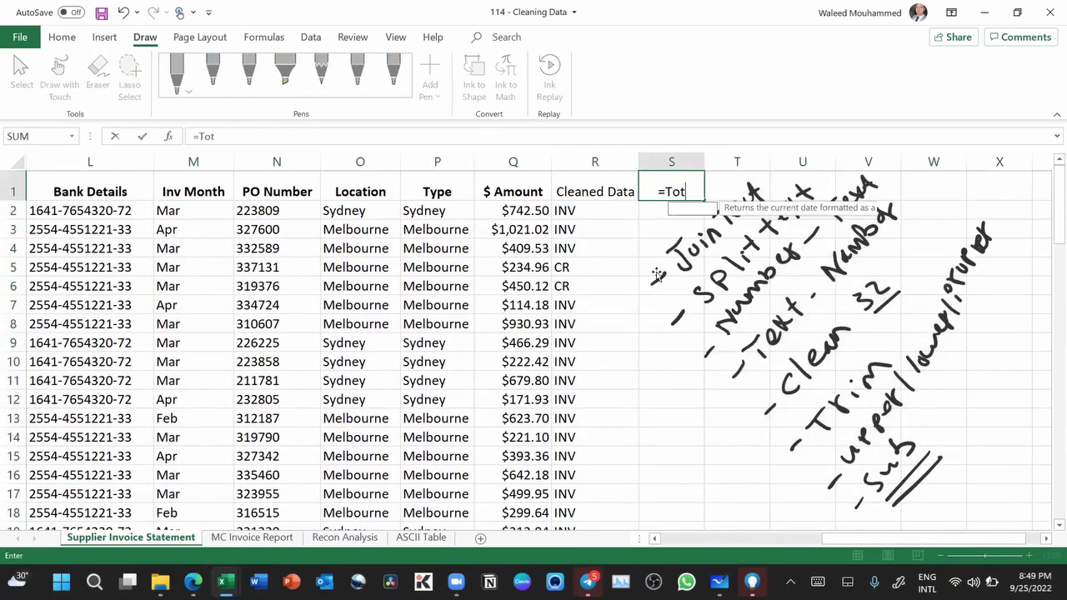
{"action": "key", "text": "BackSpace"}
{"action": "key", "text": "BackSpace"}
{"action": "key", "text": "BackSpace"}
{"action": "key", "text": "BackSpace"}
{"action": "key", "text": "BackSpace"}
{"action": "key", "text": "BackSpace"}
{"action": "type", "text": "total"}
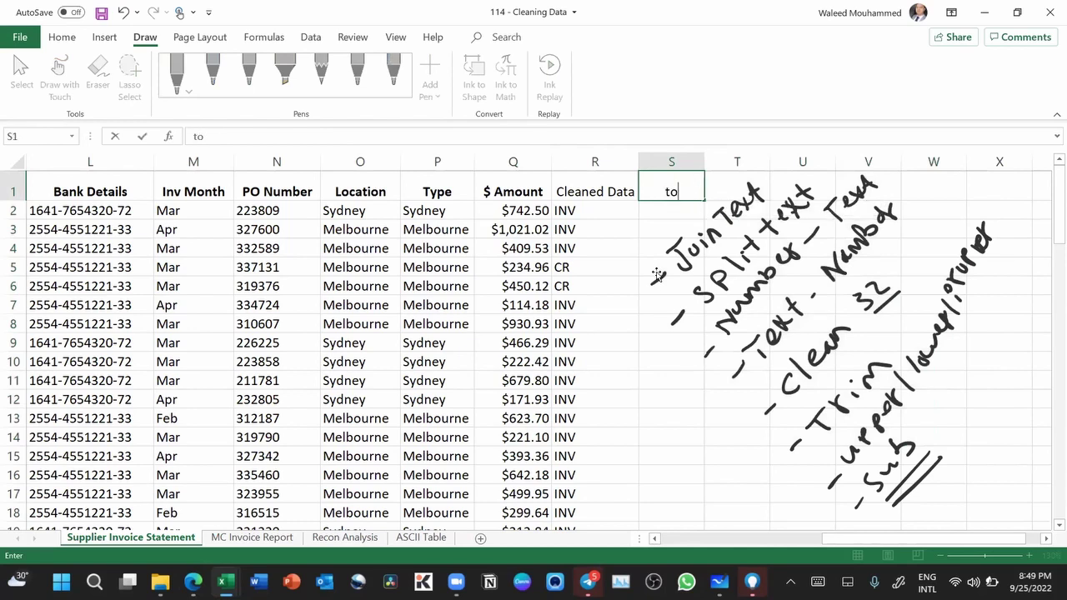
{"action": "key", "text": "BackSpace"}
{"action": "key", "text": "BackSpace"}
{"action": "key", "text": "BackSpace"}
{"action": "key", "text": "BackSpace"}
{"action": "key", "text": "BackSpace"}
{"action": "type", "text": "Total Amuount"}
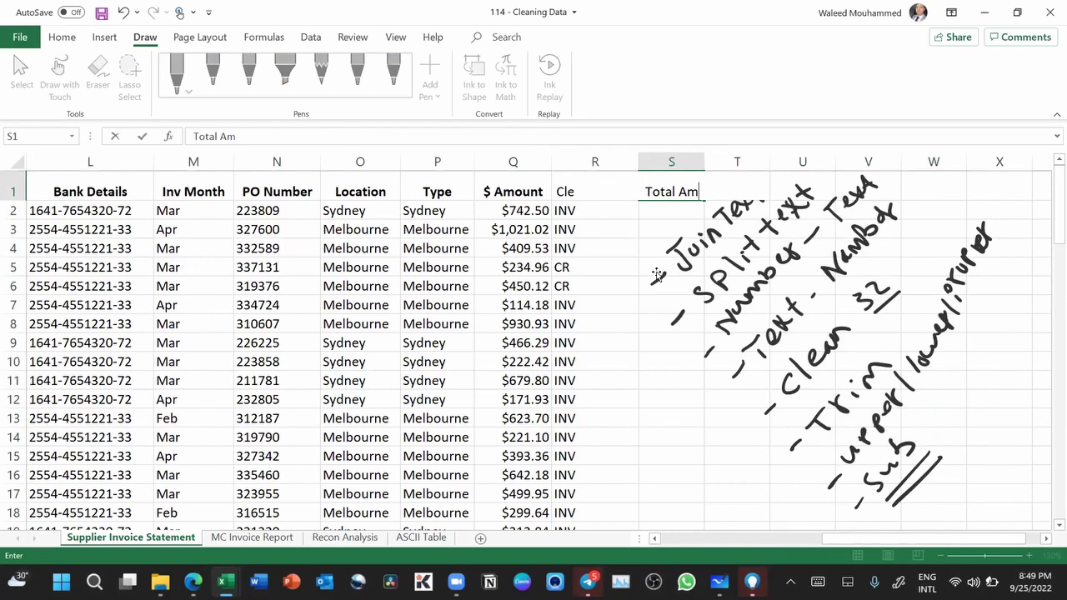
{"action": "key", "text": "ctrl+Return"}
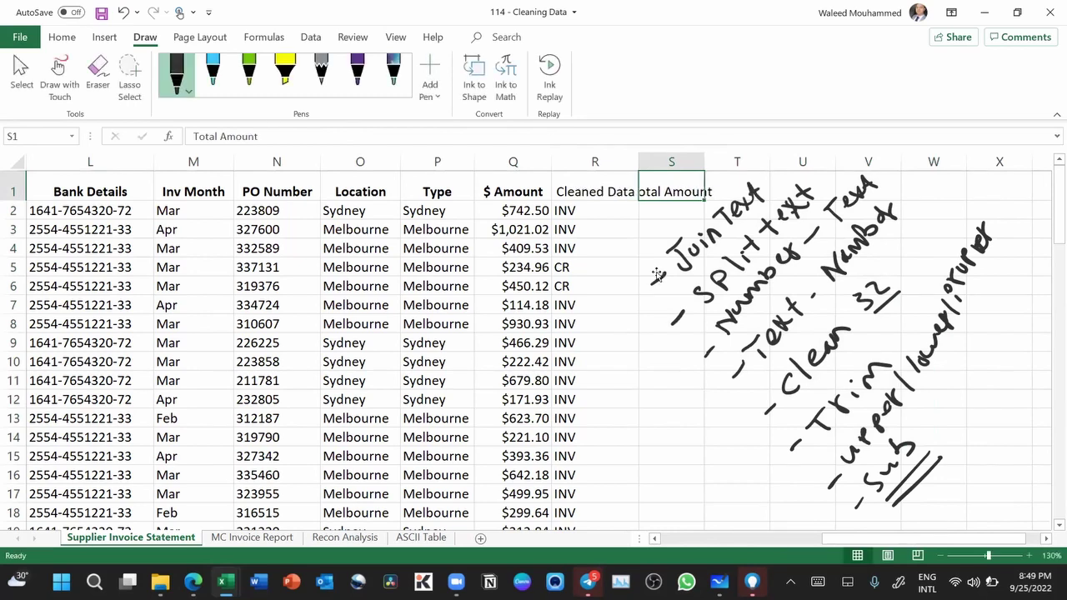
{"action": "key", "text": "Return"}
{"action": "double_click", "coordinate": [707, 153]}
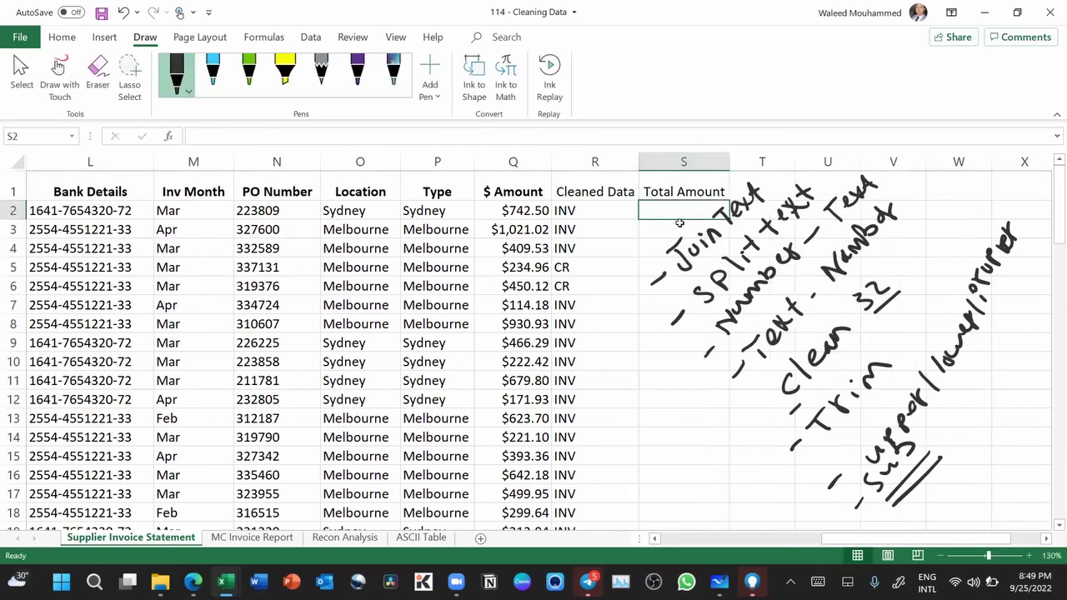
Step: Total the $ Amount column in cell S2 with =SUM(Q2:Q85)
{"action": "type", "text": "=sum"}
{"action": "key", "text": "Tab"}
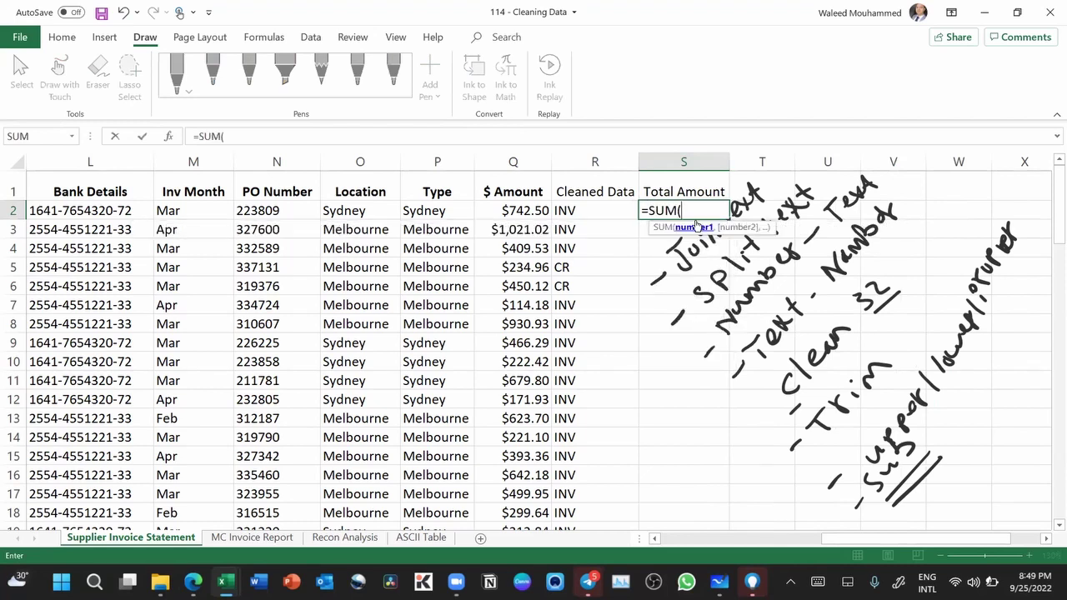
{"action": "left_click", "coordinate": [528, 210]}
{"action": "key", "text": "ctrl+shift+Down"}
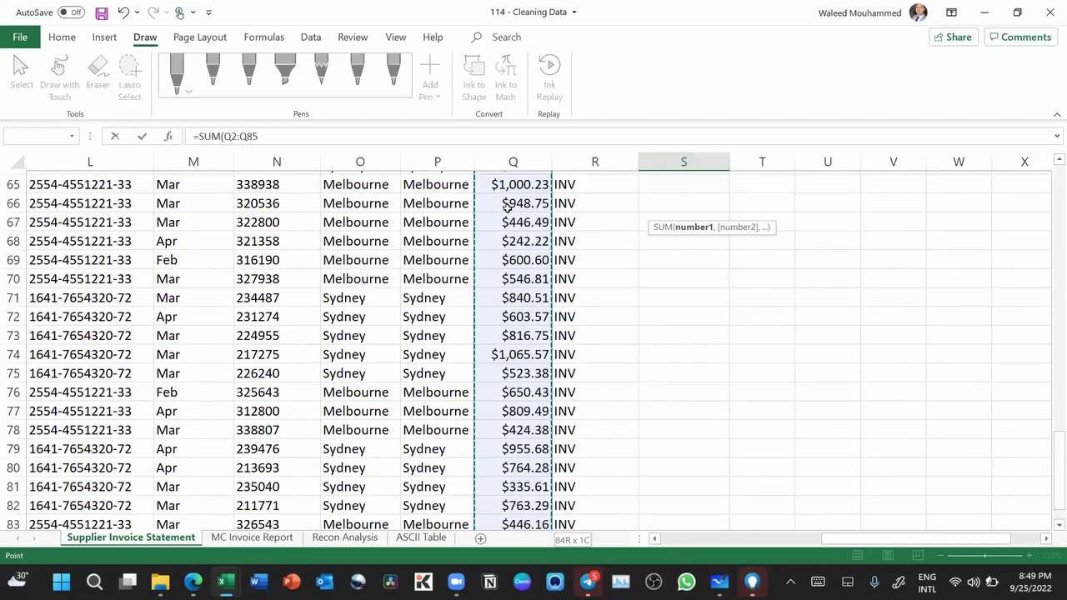
{"action": "key", "text": "ctrl+Return"}
{"action": "key", "text": "Up"}
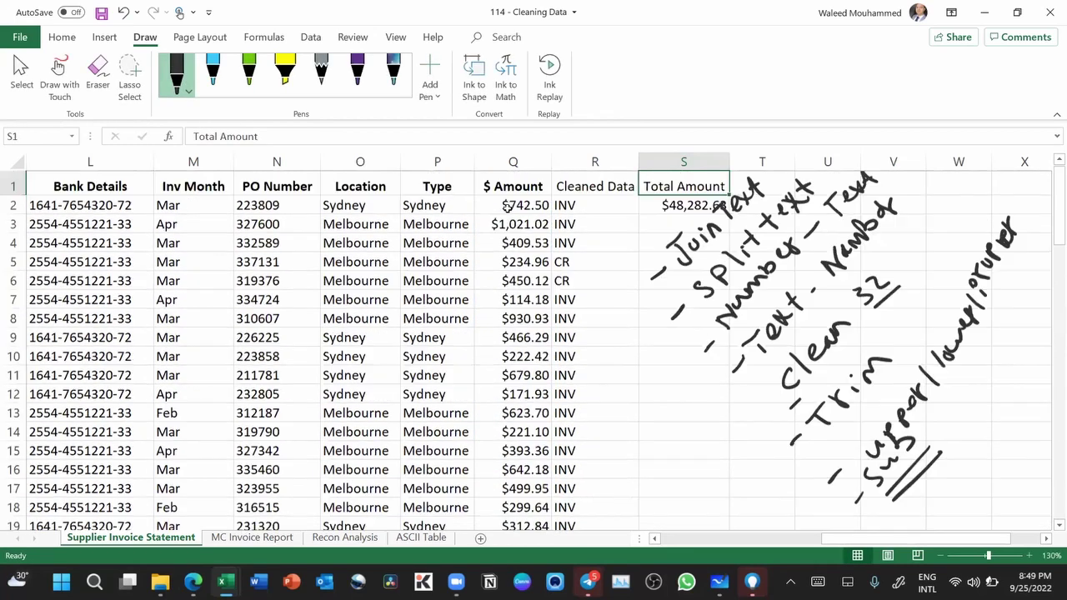
{"action": "key", "text": "Right"}
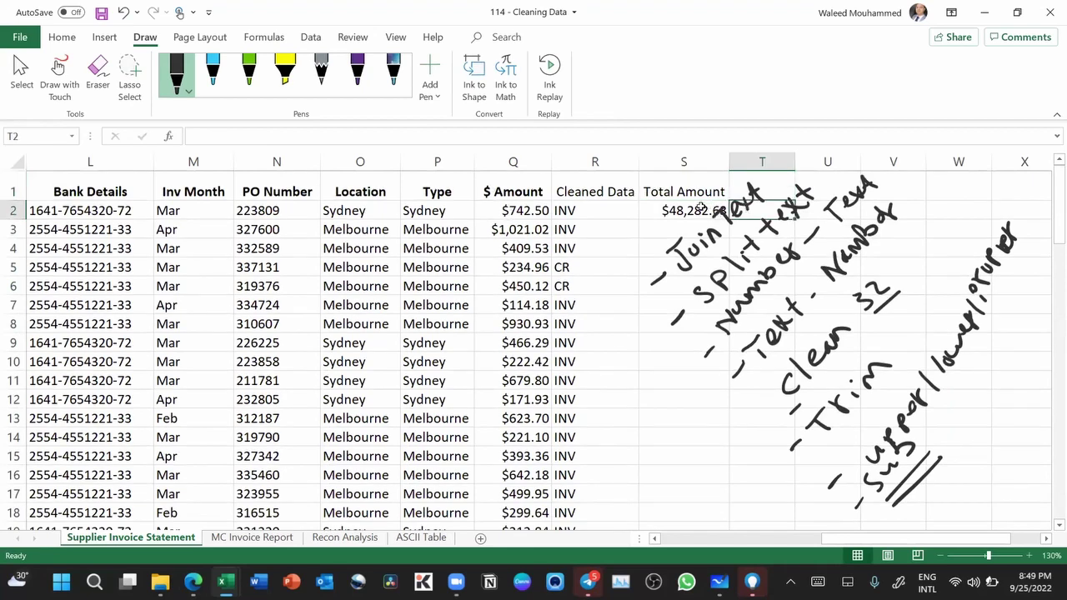
{"action": "left_click", "coordinate": [701, 209]}
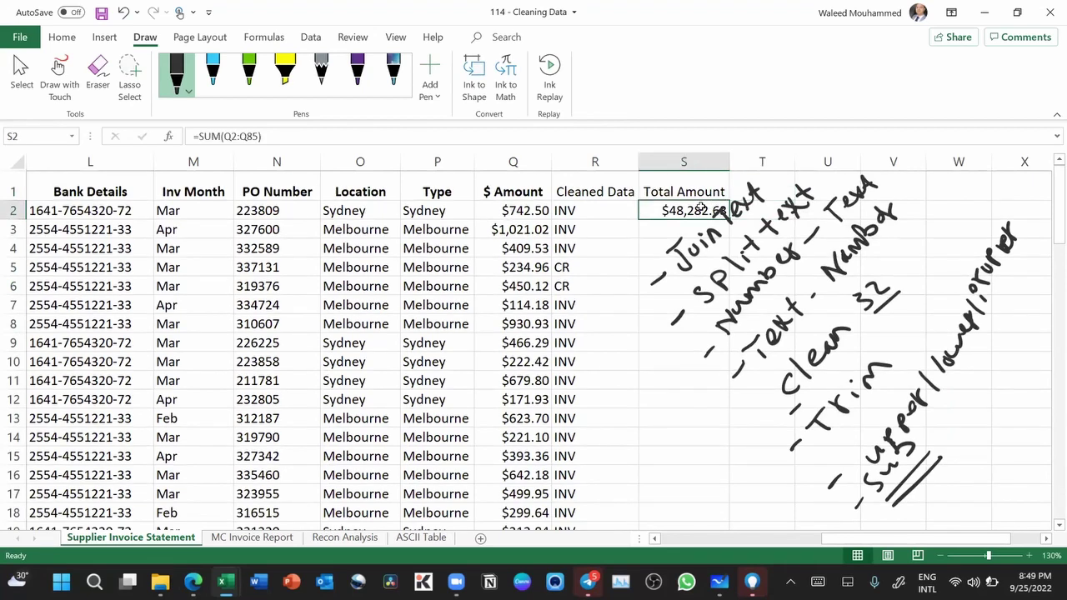
Step: Fill the Total Amount header and its sum in S1:S2 with yellow
{"action": "left_click_drag", "start_coordinate": [673, 188], "coordinate": [676, 210]}
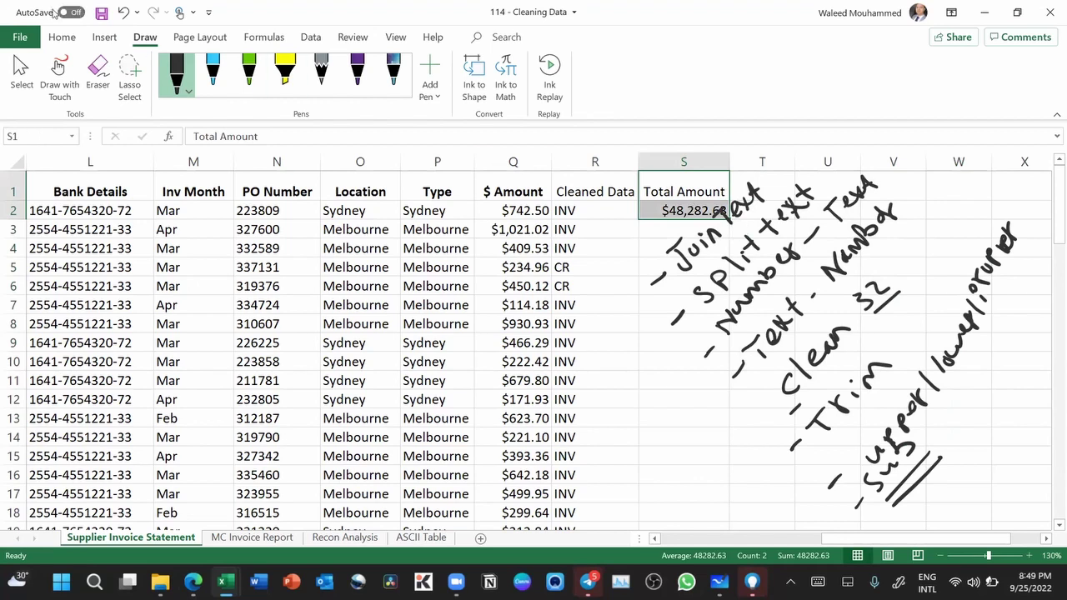
{"action": "left_click", "coordinate": [62, 37]}
{"action": "left_click", "coordinate": [188, 90]}
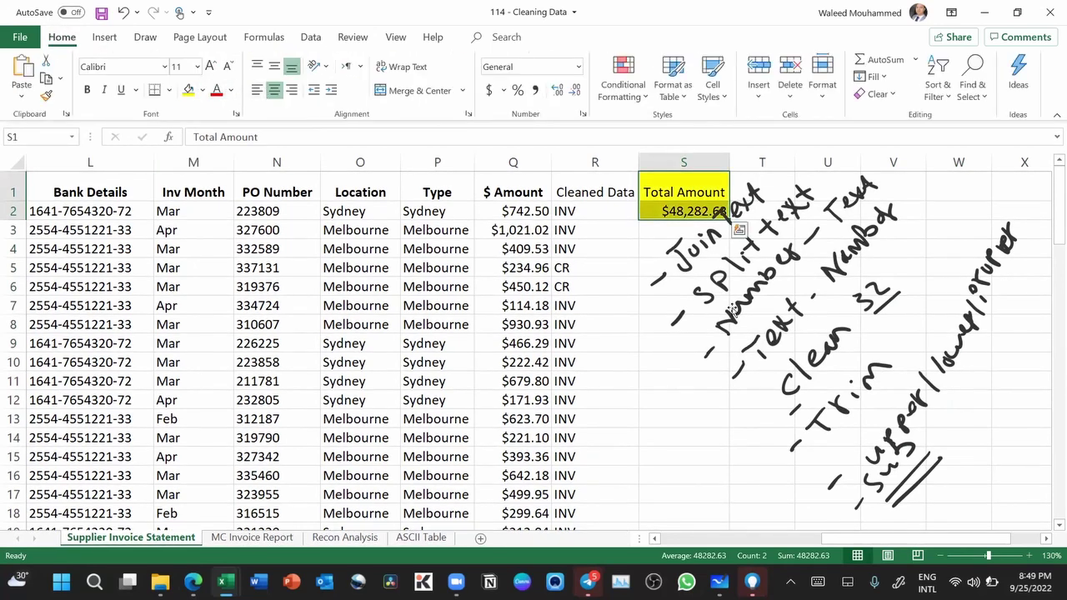
Step: Delete all the handwritten ink notes beside the Total Amount column, including the stray bullet stroke
{"action": "left_click", "coordinate": [730, 309]}
{"action": "key", "text": "Delete"}
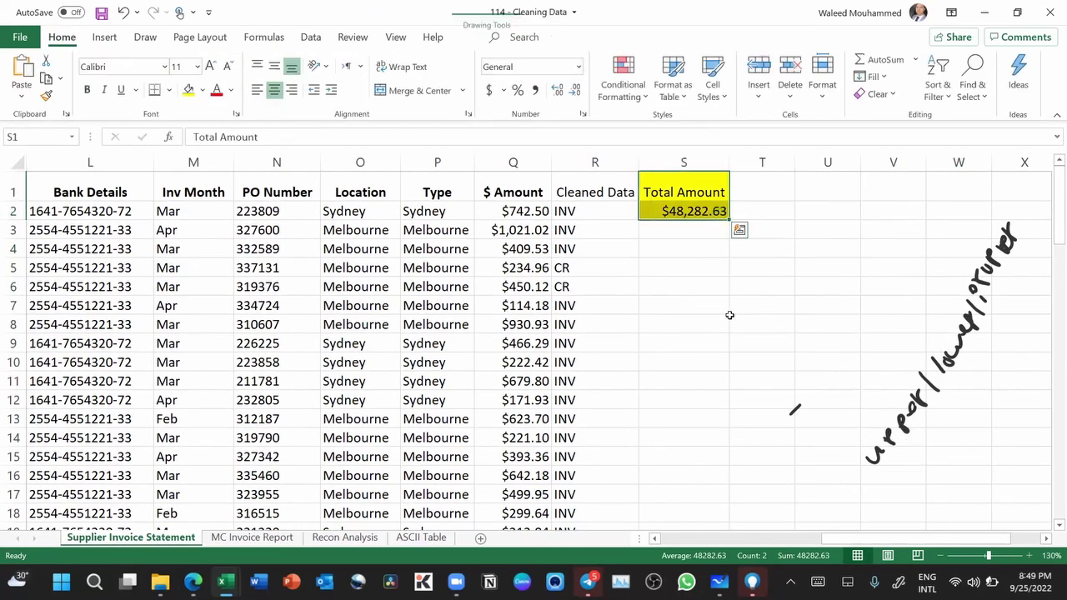
{"action": "left_click", "coordinate": [972, 335]}
{"action": "key", "text": "Delete"}
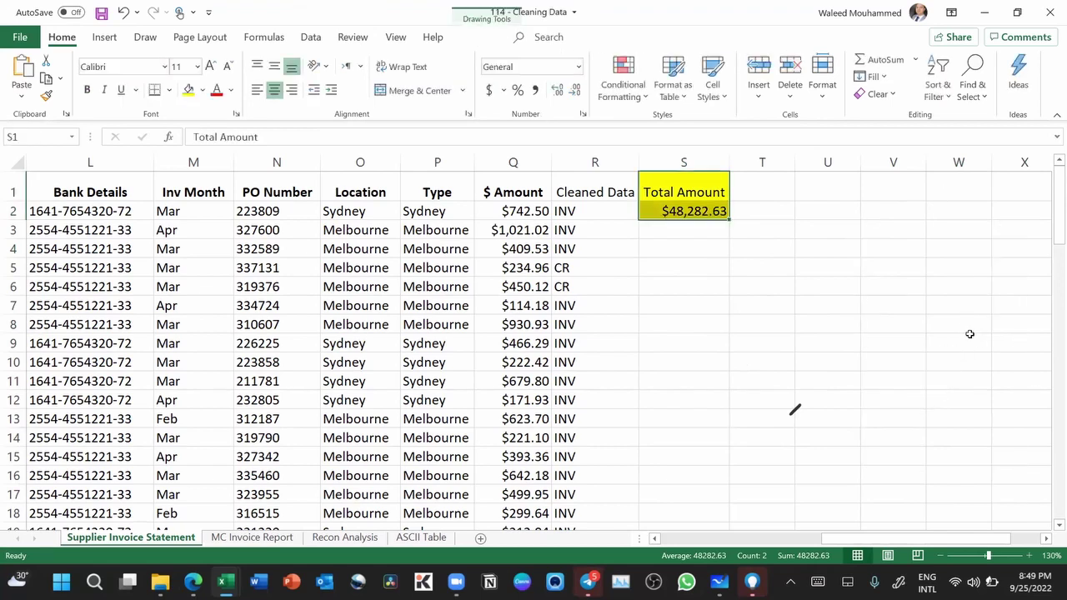
{"action": "left_click", "coordinate": [787, 413]}
{"action": "left_click", "coordinate": [794, 409]}
{"action": "key", "text": "Delete"}
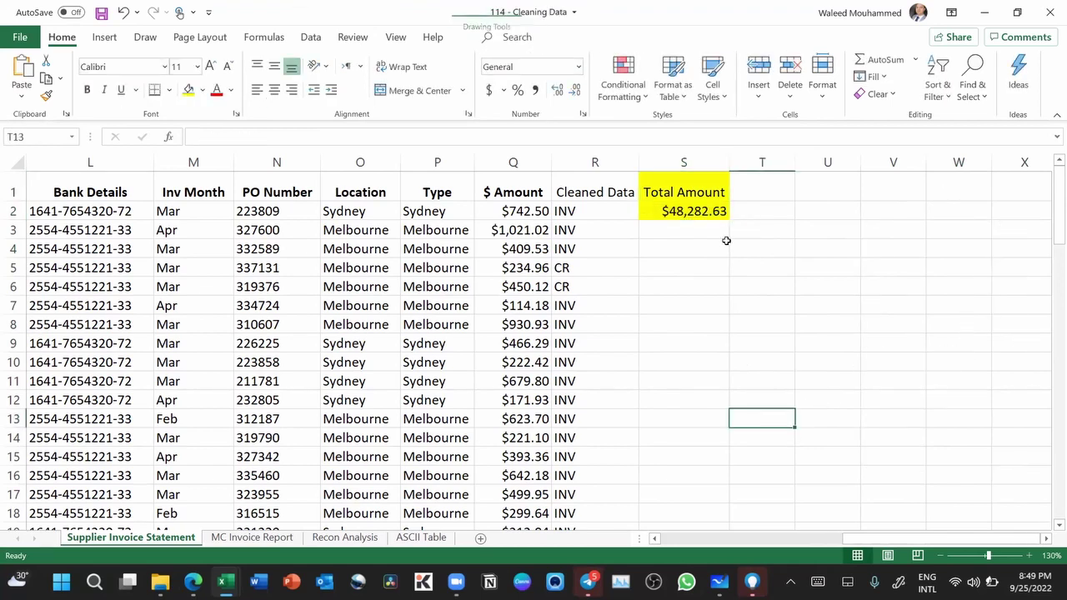
Step: Inspect the row 2 formulas, covering Total Amount, $ Amount and the cleaned columns back to Payment No
{"action": "left_click", "coordinate": [681, 210]}
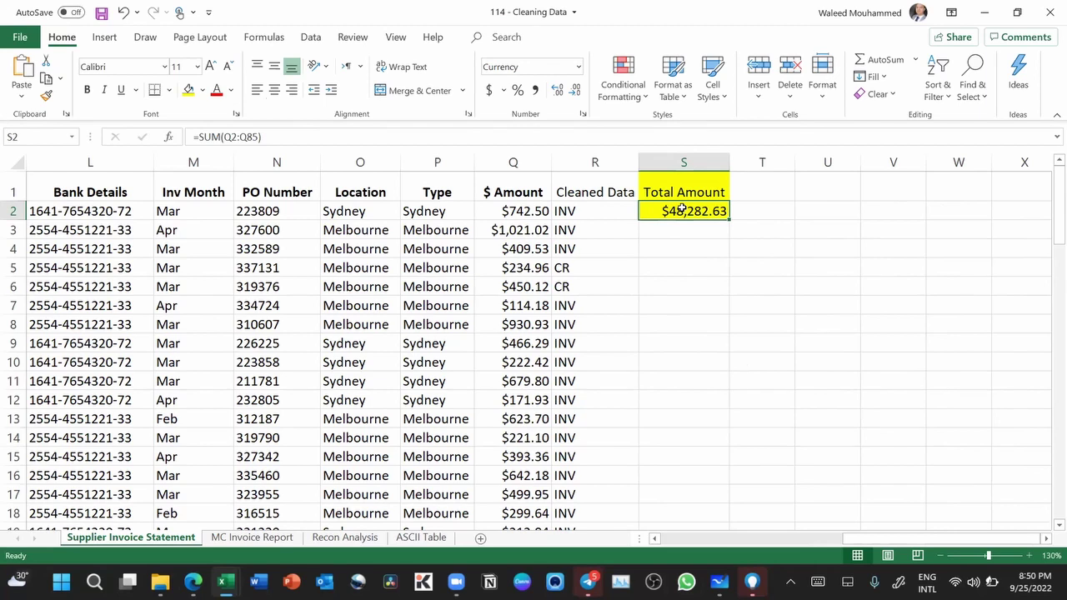
{"action": "left_click", "coordinate": [524, 210]}
{"action": "key", "text": "Left"}
{"action": "key", "text": "Left"}
{"action": "key", "text": "Left"}
{"action": "key", "text": "Left"}
{"action": "key", "text": "Left"}
{"action": "key", "text": "Left"}
{"action": "key", "text": "Left"}
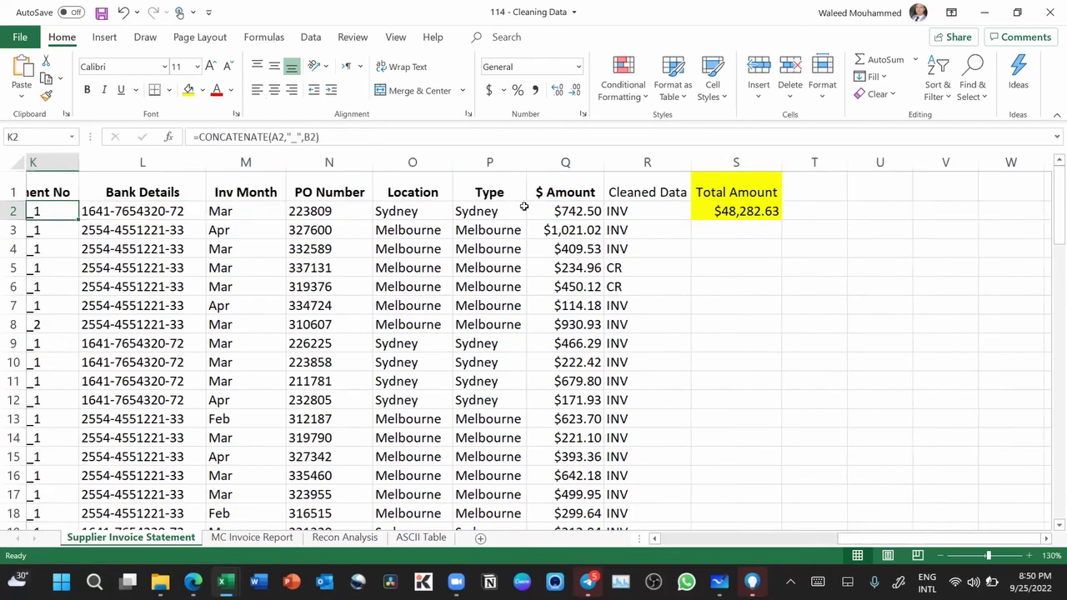
{"action": "key", "text": "Right"}
{"action": "key", "text": "Right"}
{"action": "key", "text": "Right"}
{"action": "key", "text": "Right"}
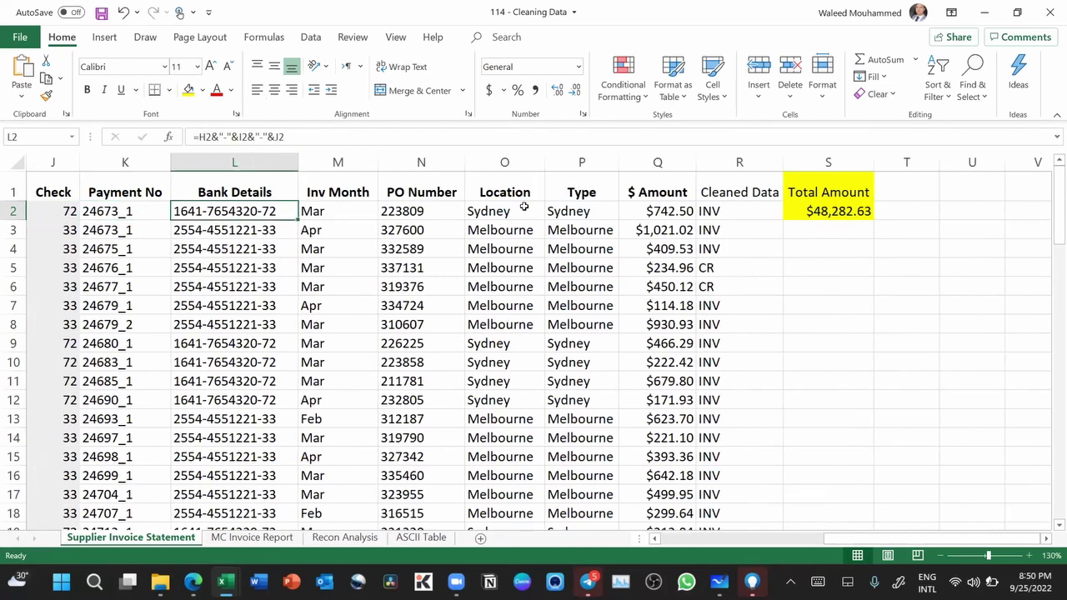
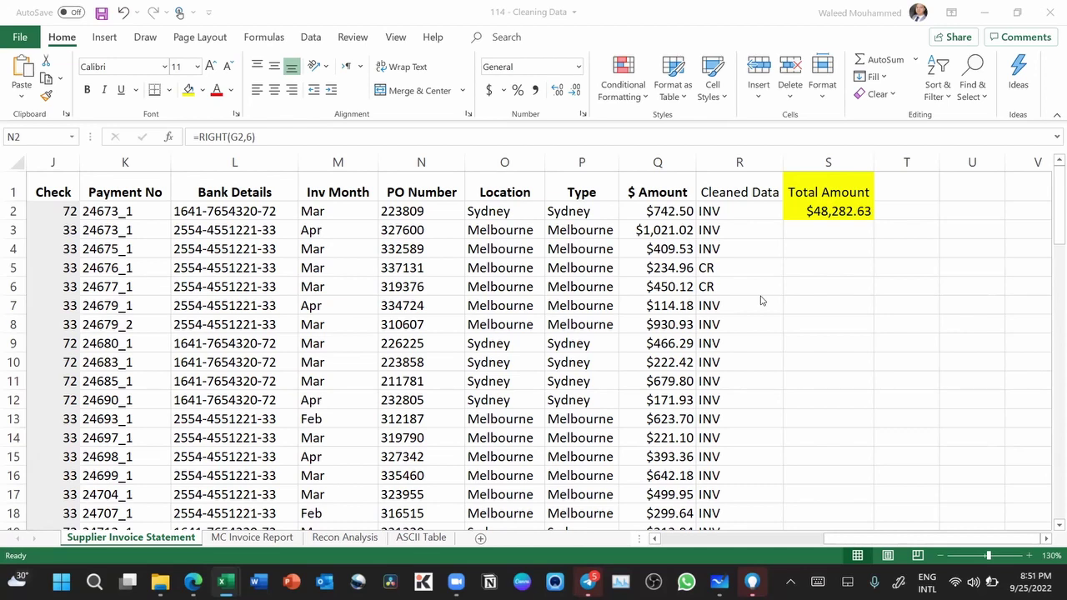
Step: Examine the $ Amount formula in Q2, focusing on the new_text argument of SUBSTITUTE
{"action": "left_click", "coordinate": [663, 209]}
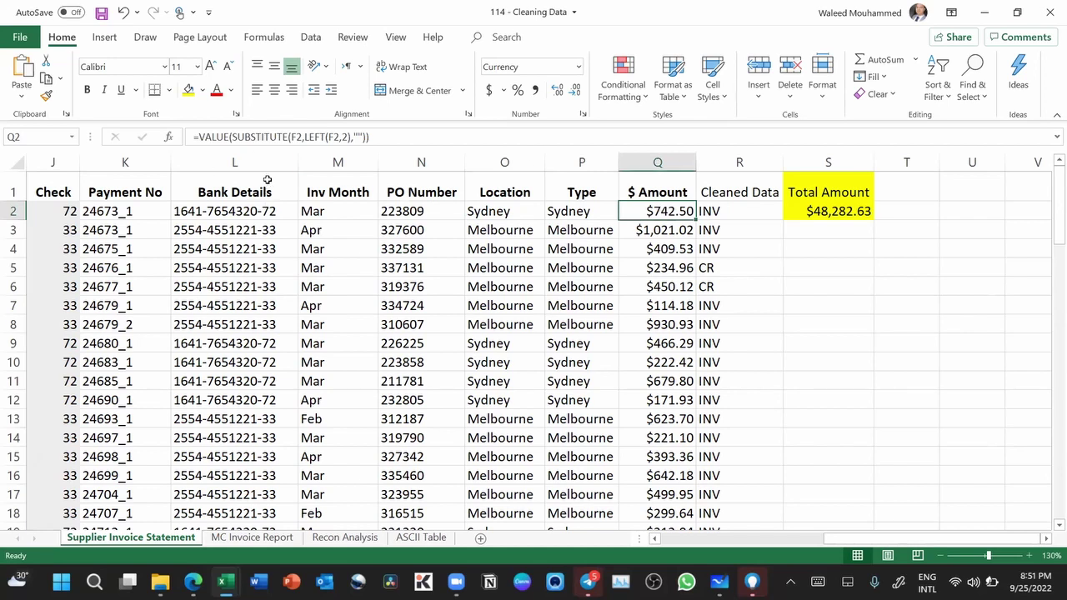
{"action": "left_click", "coordinate": [360, 136]}
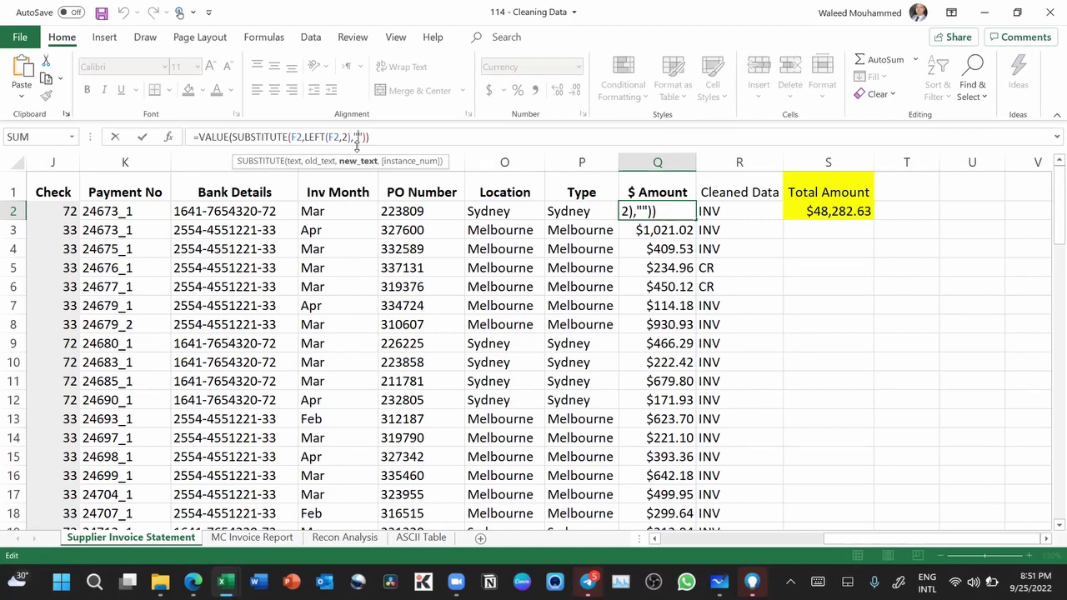
{"action": "key", "text": "ctrl+Return"}
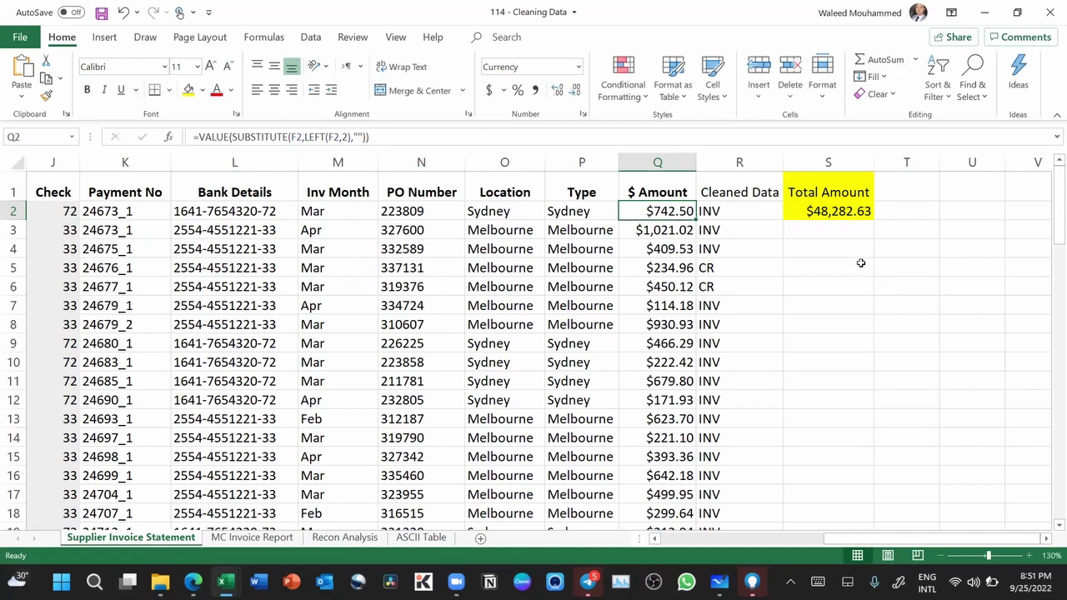
Step: In S4, enter =REPLACE(F4,1,2,"") to strip the first two characters from the Paid Amount in F4
{"action": "left_click", "coordinate": [816, 246]}
{"action": "type", "text": "="}
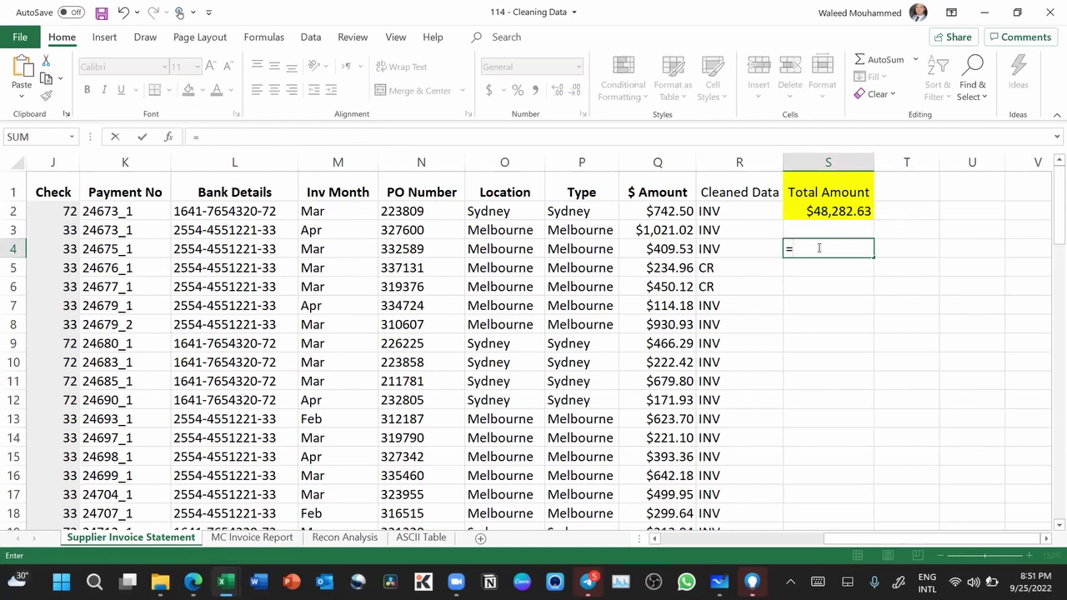
{"action": "type", "text": "replac"}
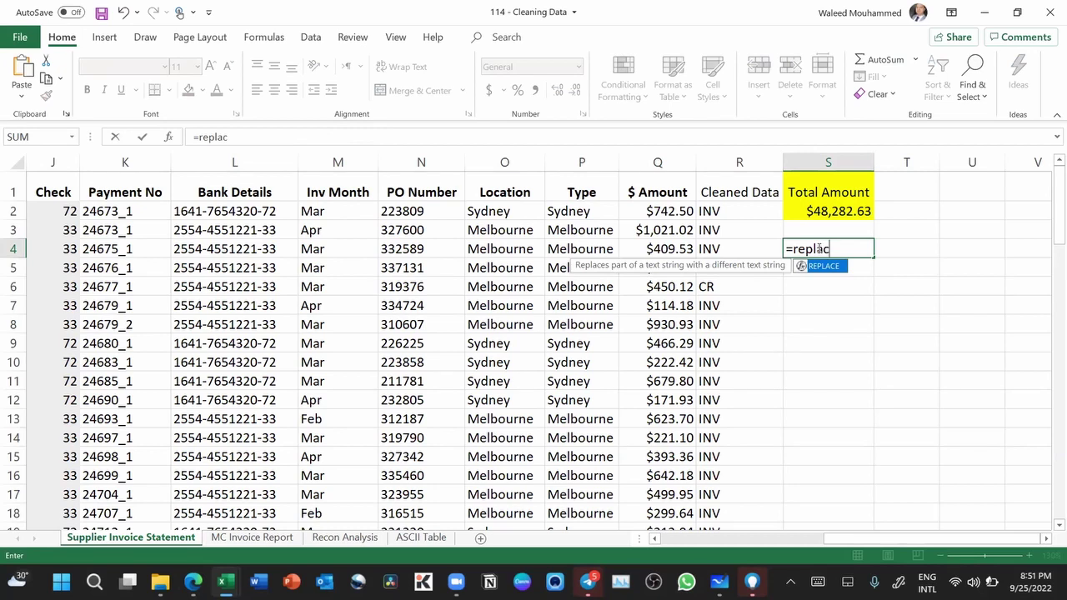
{"action": "key", "text": "Tab"}
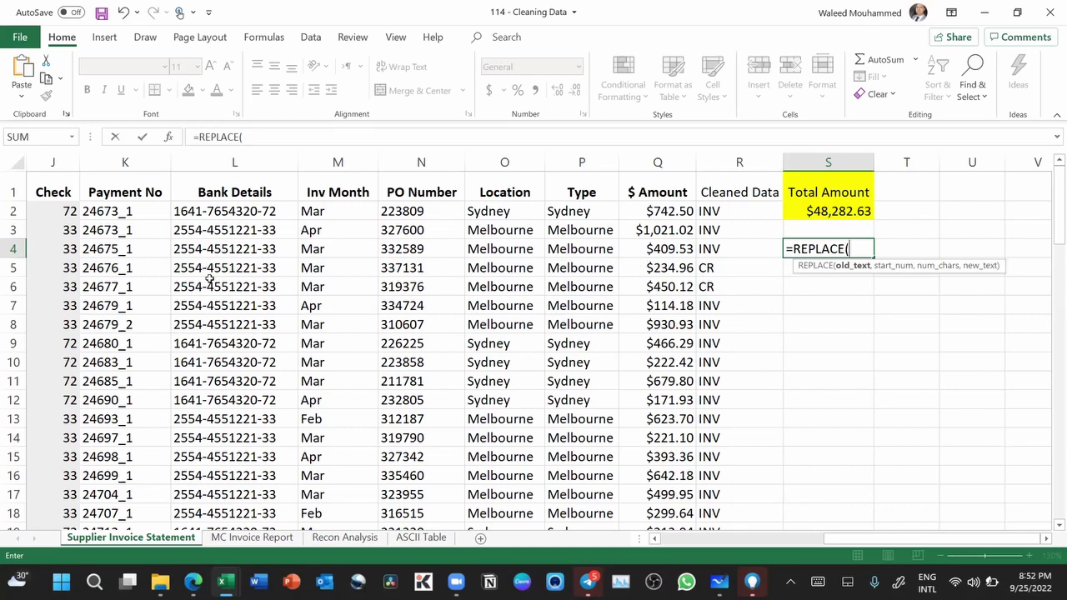
{"action": "scroll", "coordinate": [317, 300], "scroll_direction": "left", "scroll_amount": 4}
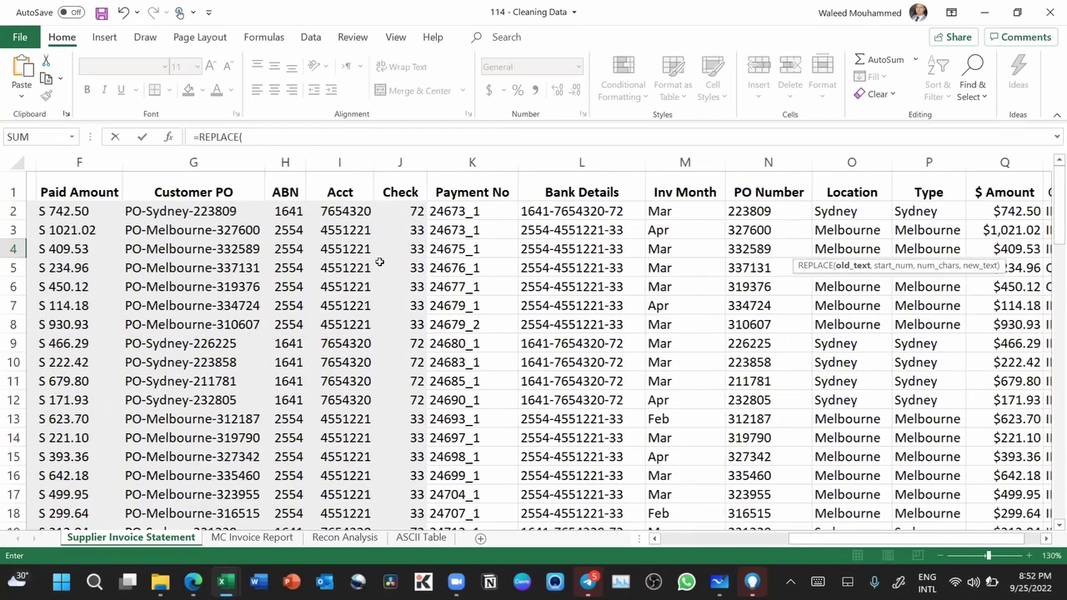
{"action": "scroll", "coordinate": [112, 279], "scroll_direction": "left", "scroll_amount": 1}
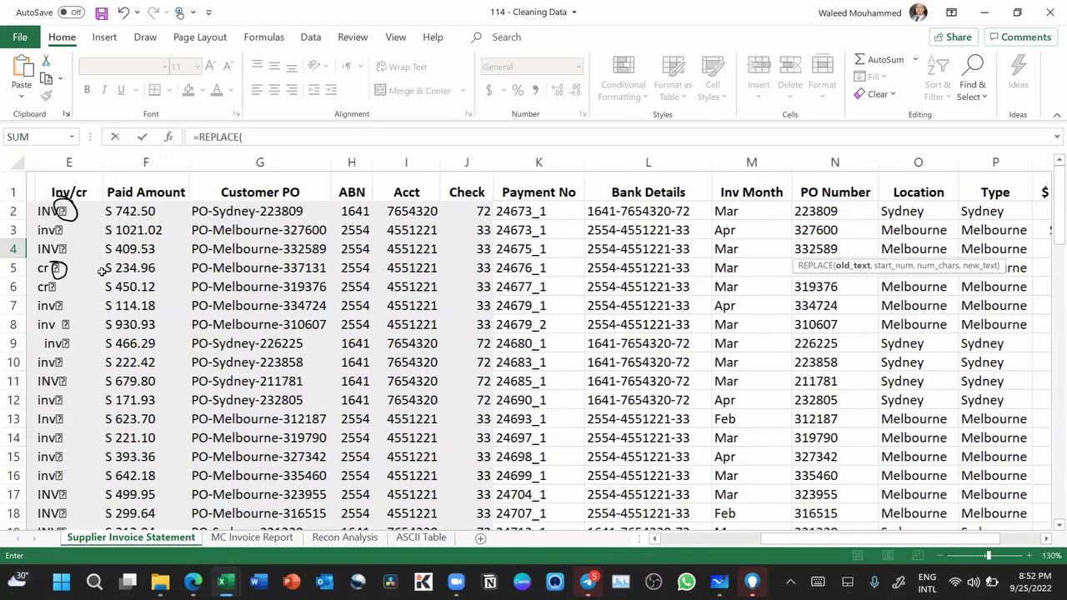
{"action": "left_click", "coordinate": [124, 249]}
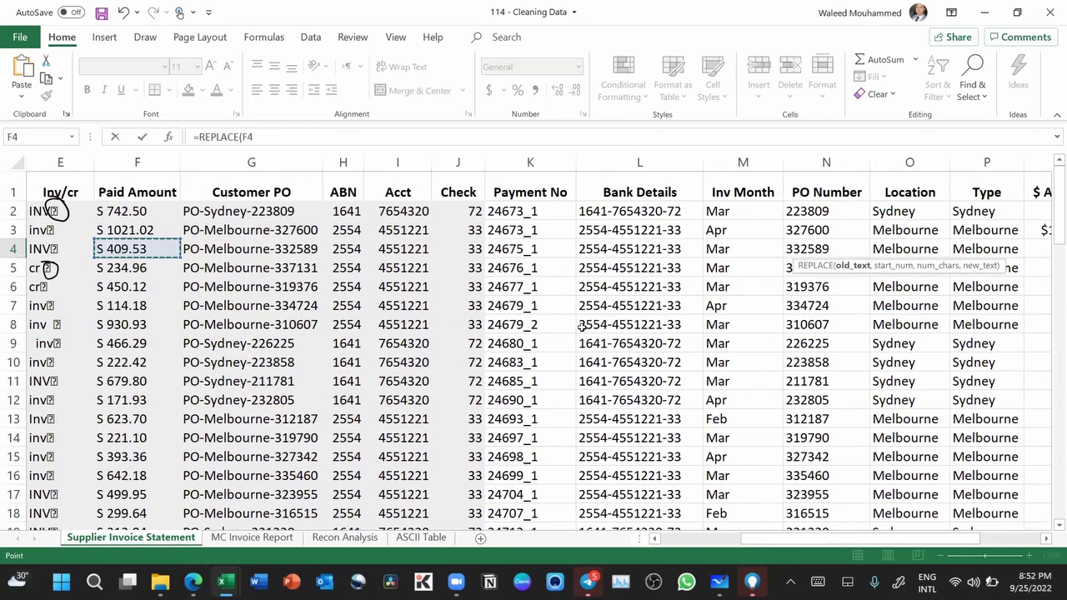
{"action": "scroll", "coordinate": [582, 327], "scroll_direction": "right", "scroll_amount": 2}
{"action": "scroll", "coordinate": [582, 327], "scroll_direction": "right", "scroll_amount": 4}
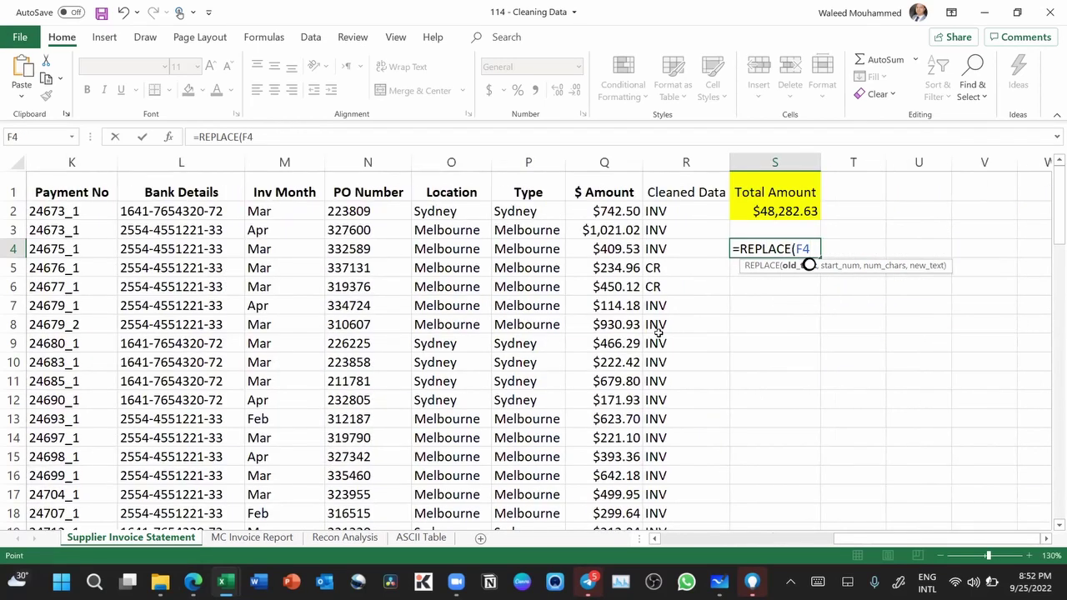
{"action": "type", "text": ","}
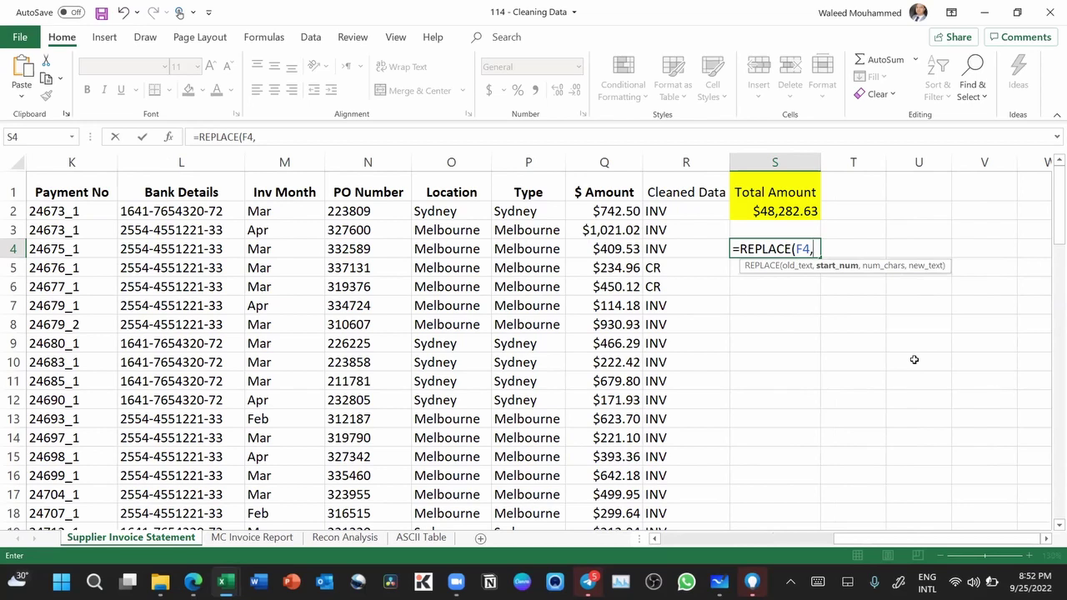
{"action": "type", "text": "1,2"}
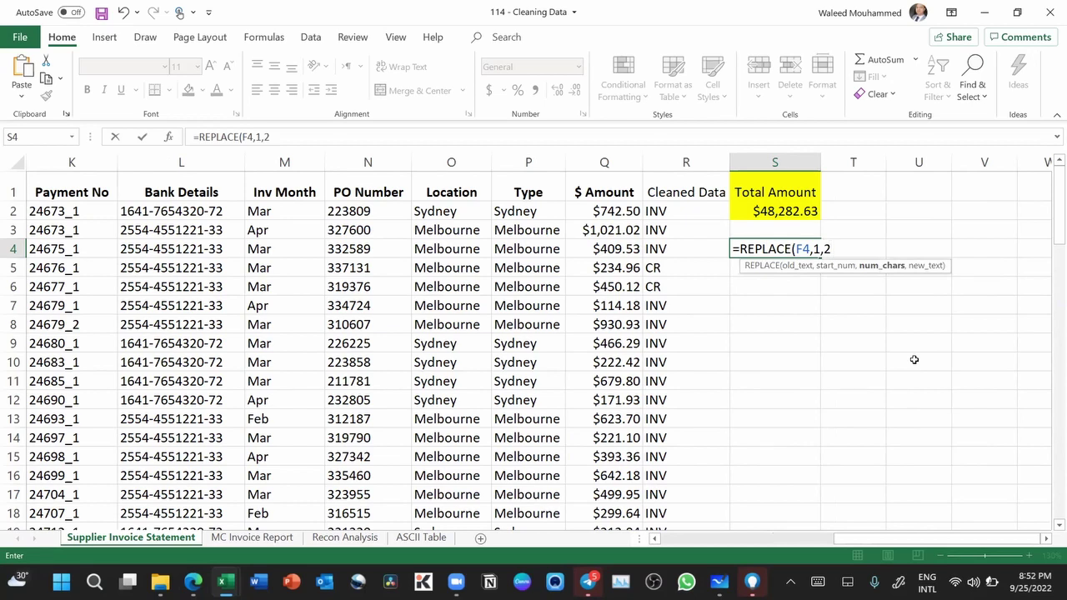
{"action": "type", "text": ",\"\")"}
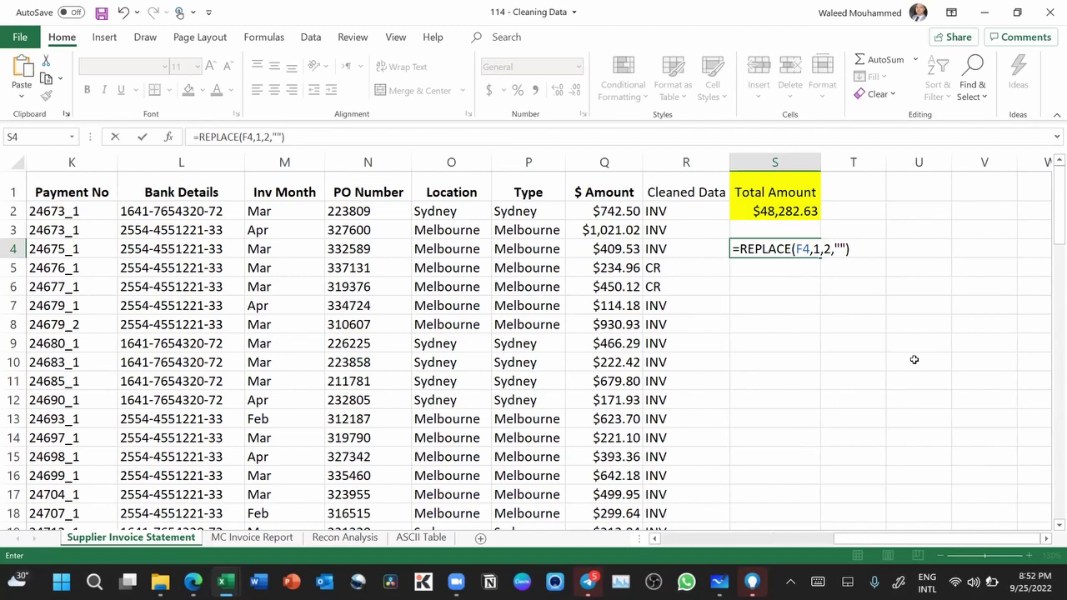
{"action": "key", "text": "ctrl+Return"}
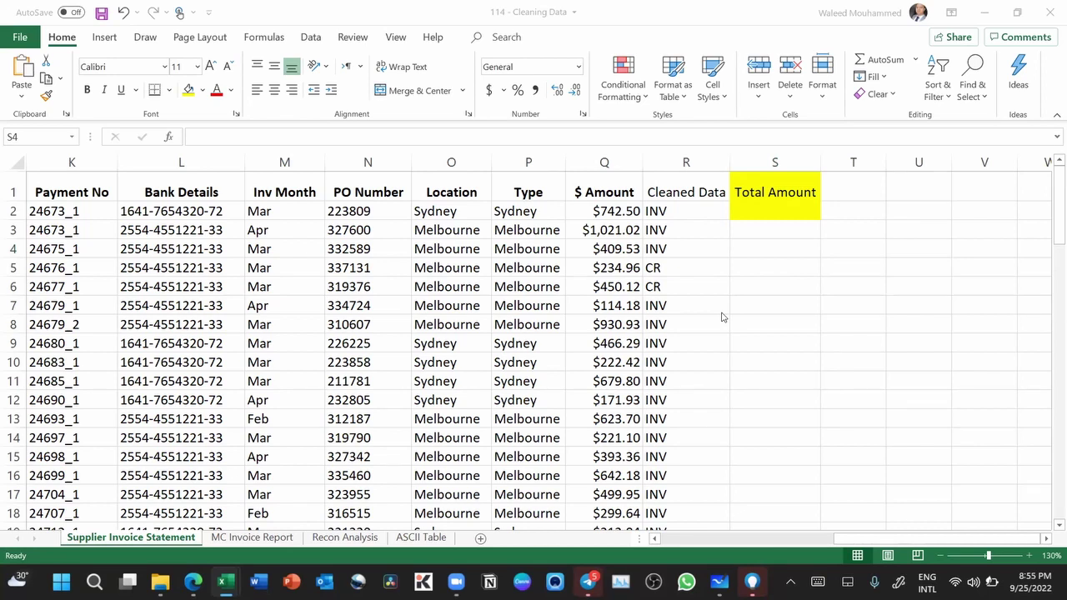
Step: Total the $ Amount column in S2 under Total Amount with =SUM(Q2:Q85)
{"action": "left_click", "coordinate": [776, 213]}
{"action": "left_click", "coordinate": [776, 212]}
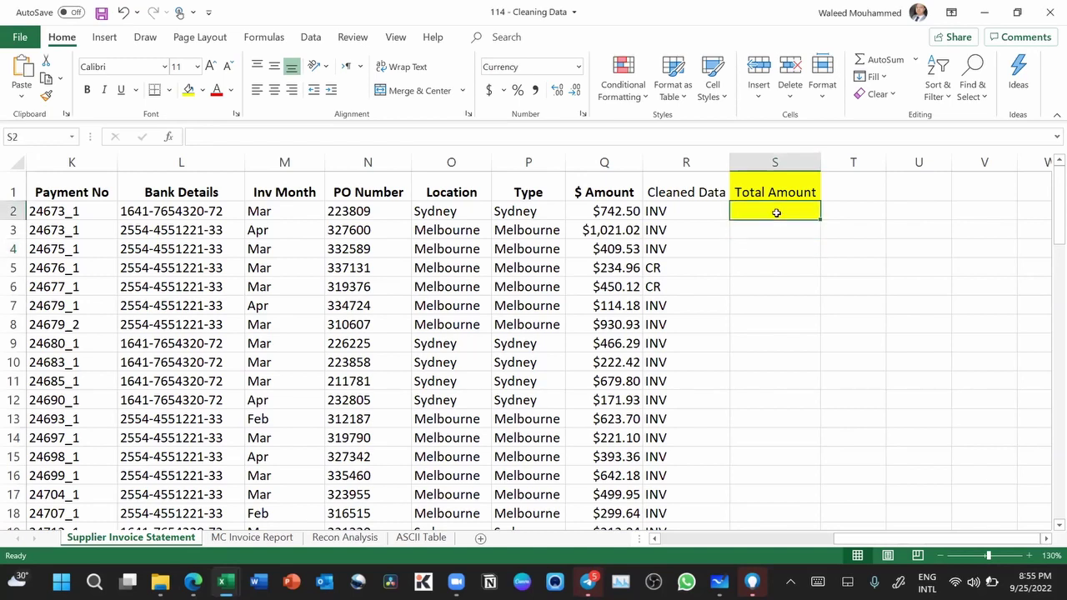
{"action": "type", "text": "=SUM("}
{"action": "key", "text": "Left"}
{"action": "key", "text": "Left"}
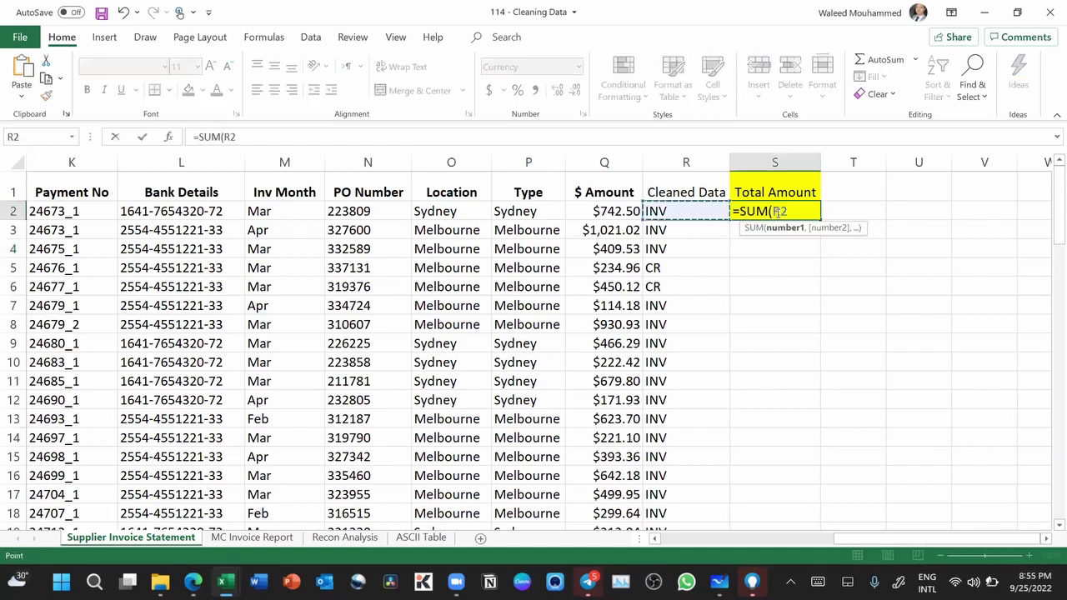
{"action": "key", "text": "ctrl+shift+Down"}
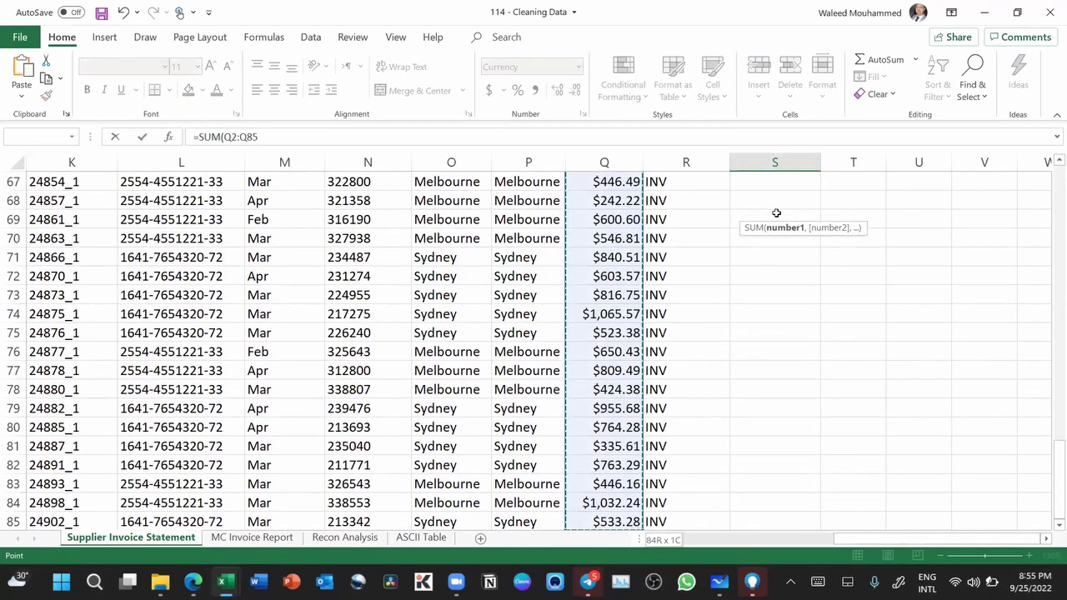
{"action": "type", "text": ")"}
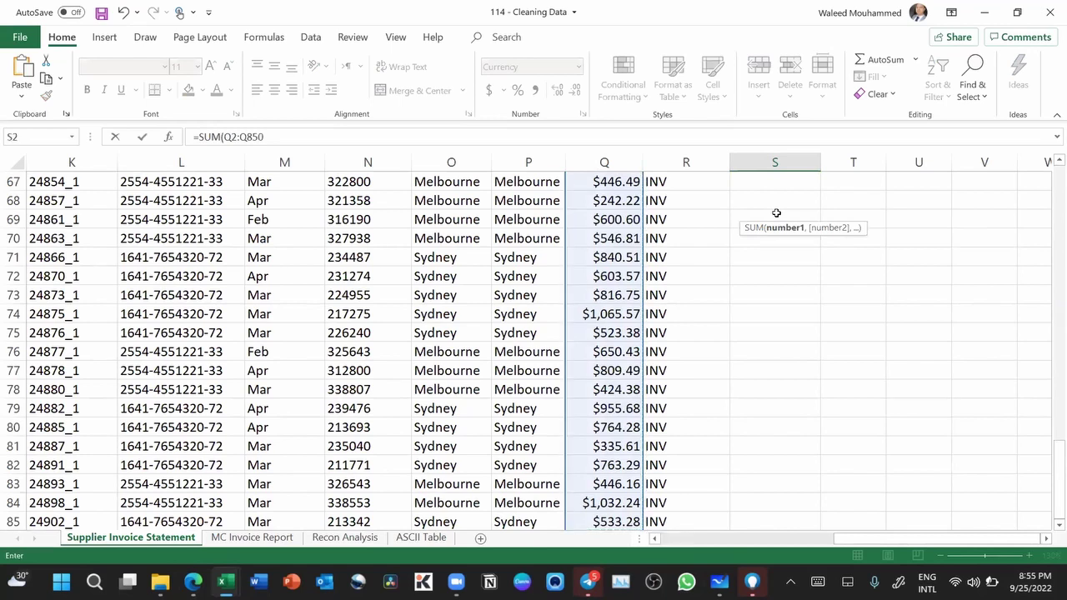
{"action": "key", "text": "BackSpace"}
{"action": "key", "text": "Return"}
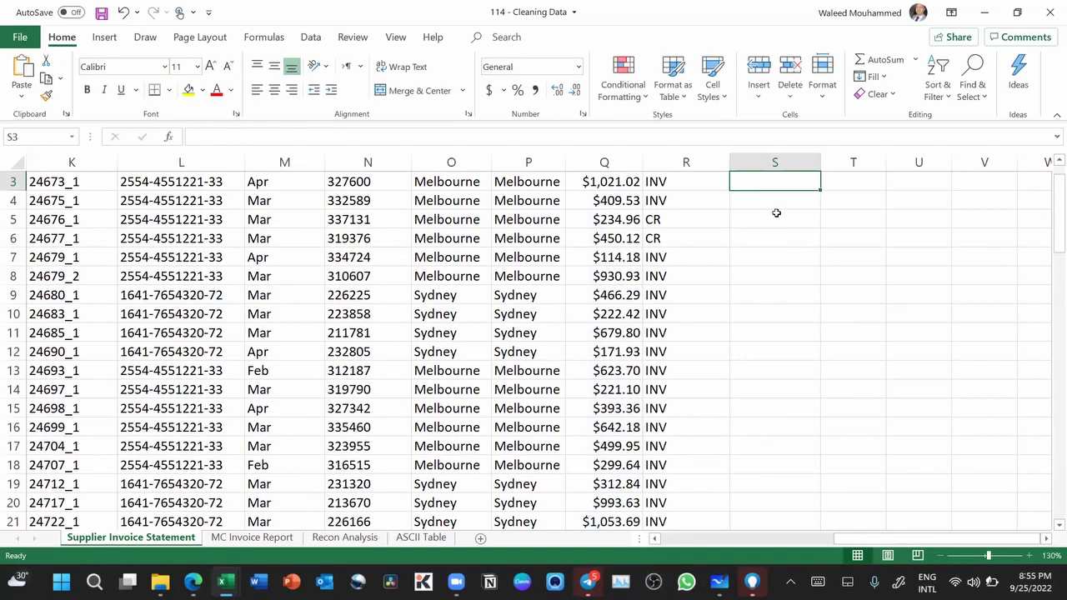
{"action": "scroll", "coordinate": [779, 205], "scroll_direction": "up", "scroll_amount": 1}
{"action": "left_click", "coordinate": [786, 215]}
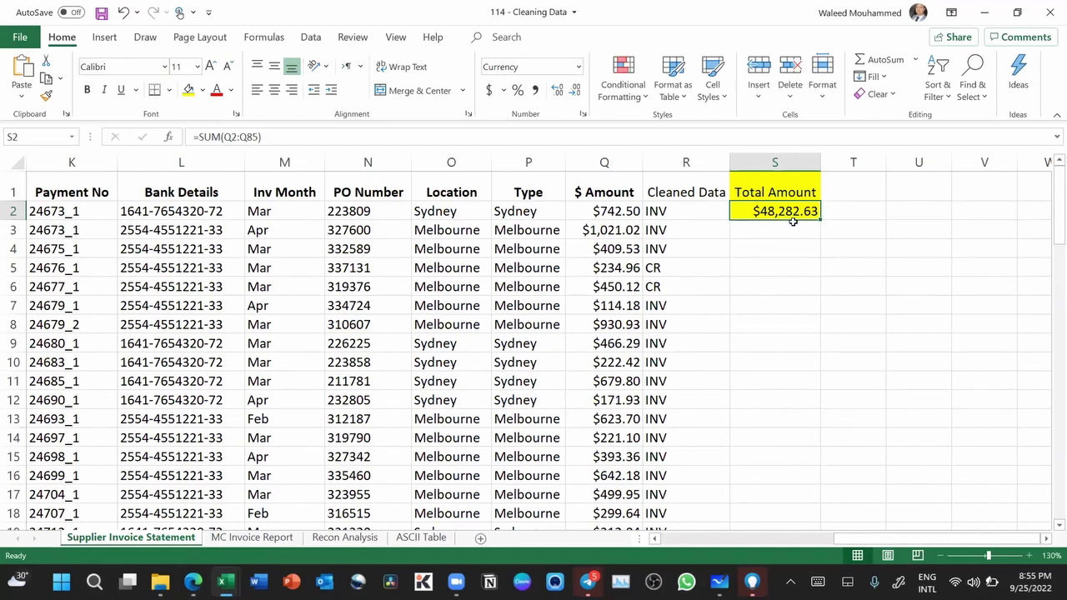
Step: Re-enter the Total Amount sum over Q2:Q85 in S2, and highlight the summed $ Amount cells Q2:Q18
{"action": "type", "text": "=sum("}
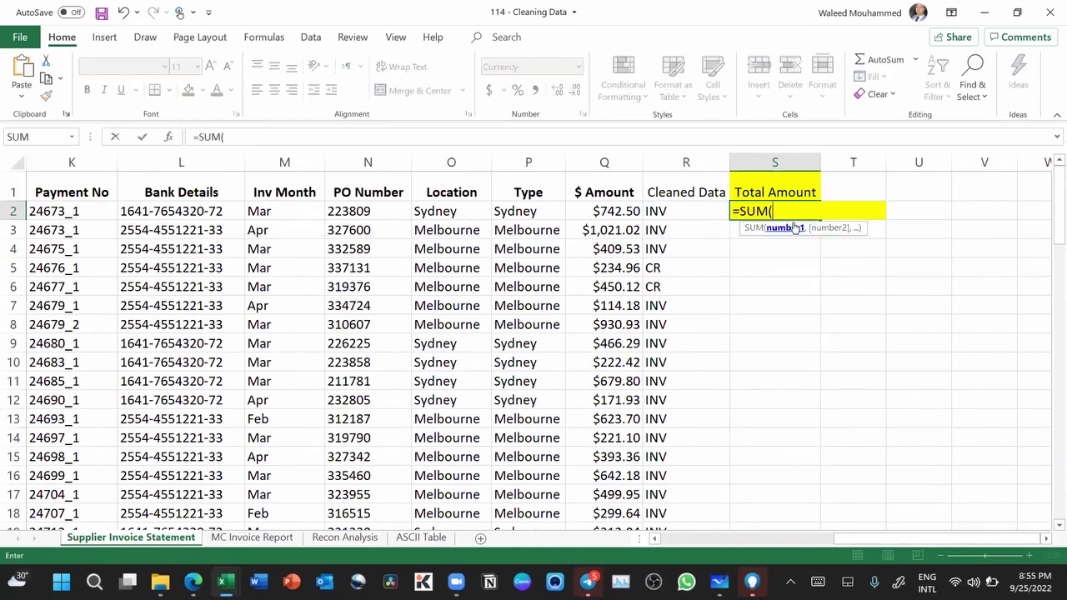
{"action": "left_click", "coordinate": [618, 212]}
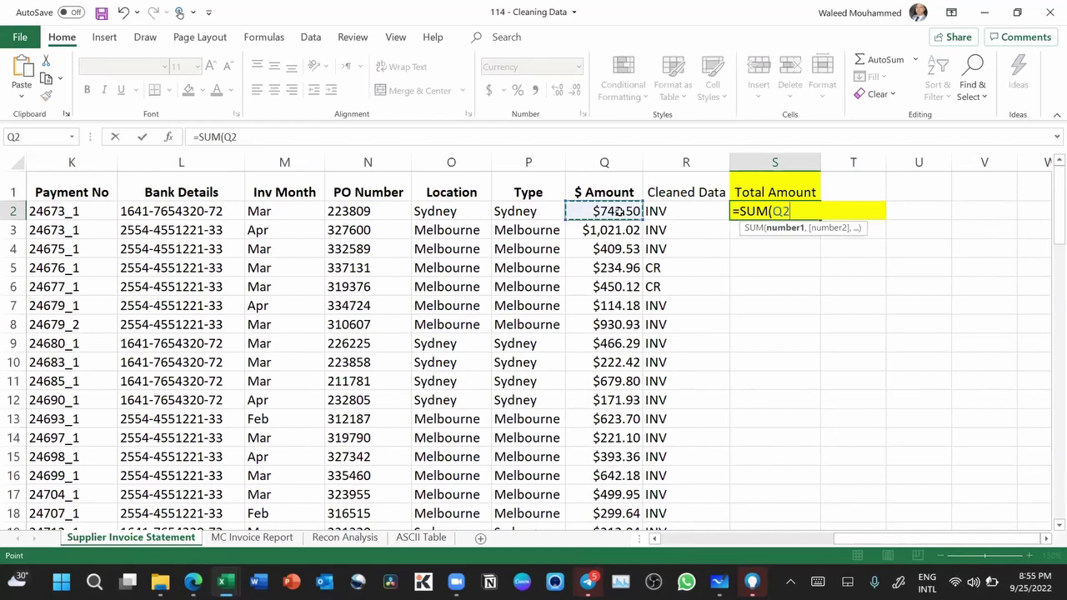
{"action": "key", "text": "ctrl+shift+Down"}
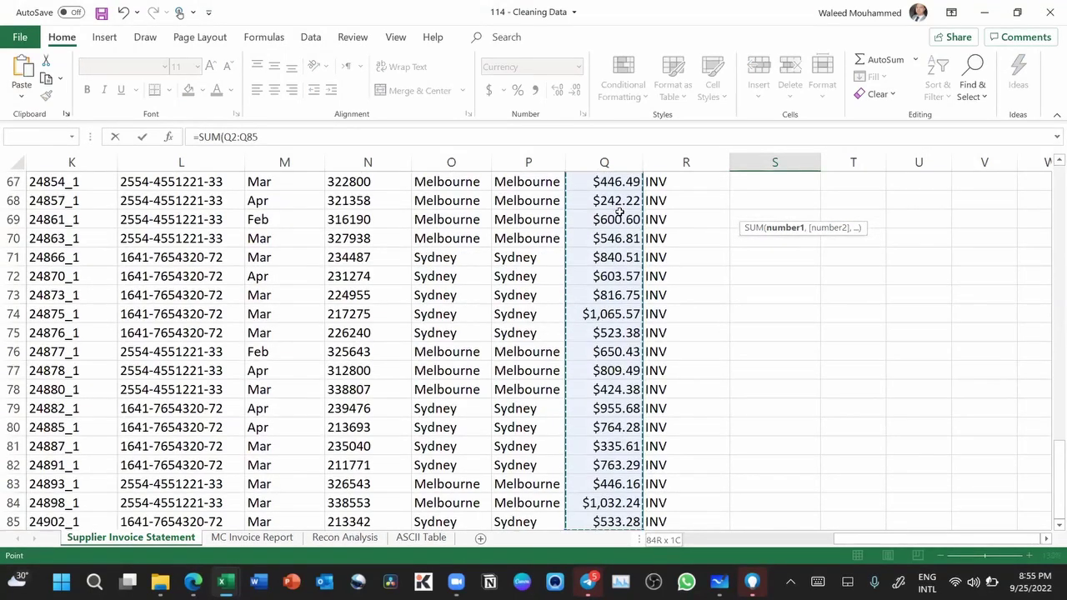
{"action": "key", "text": "Return"}
{"action": "key", "text": "Up"}
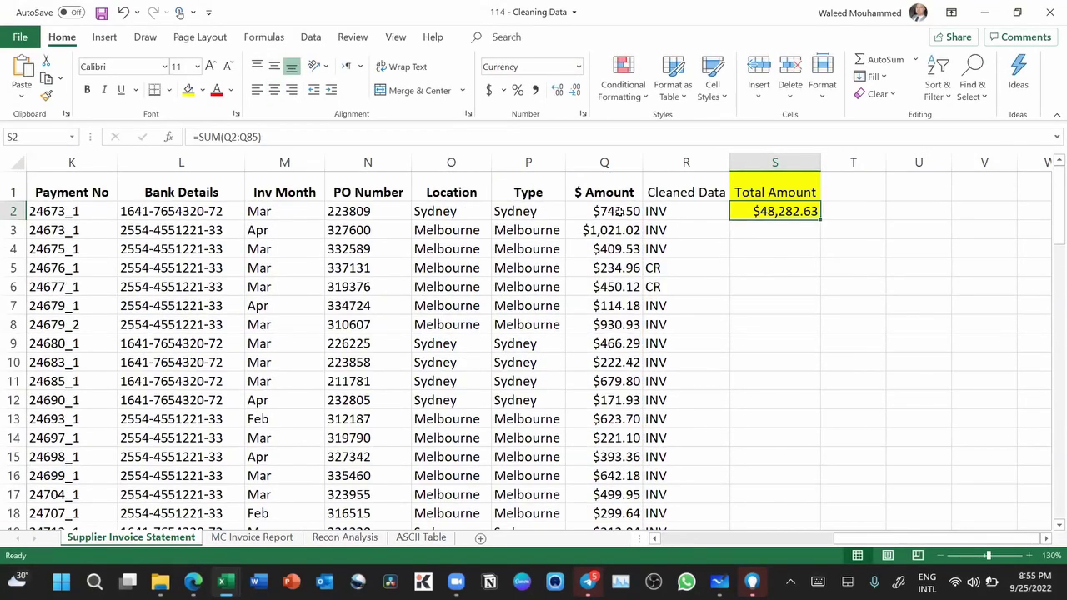
{"action": "left_click_drag", "start_coordinate": [624, 218], "coordinate": [597, 517]}
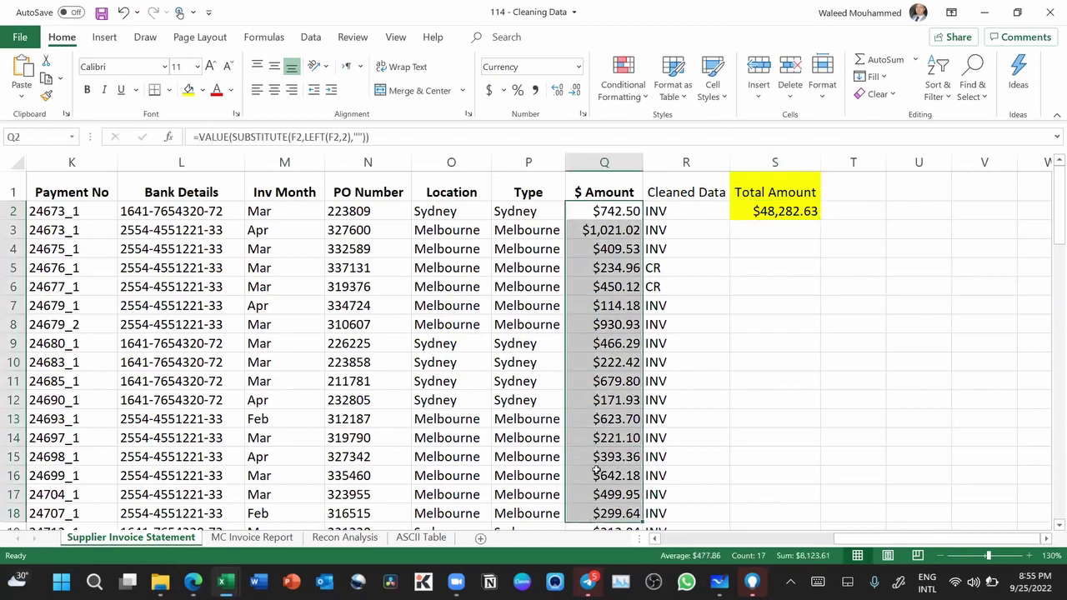
{"action": "left_click", "coordinate": [763, 211]}
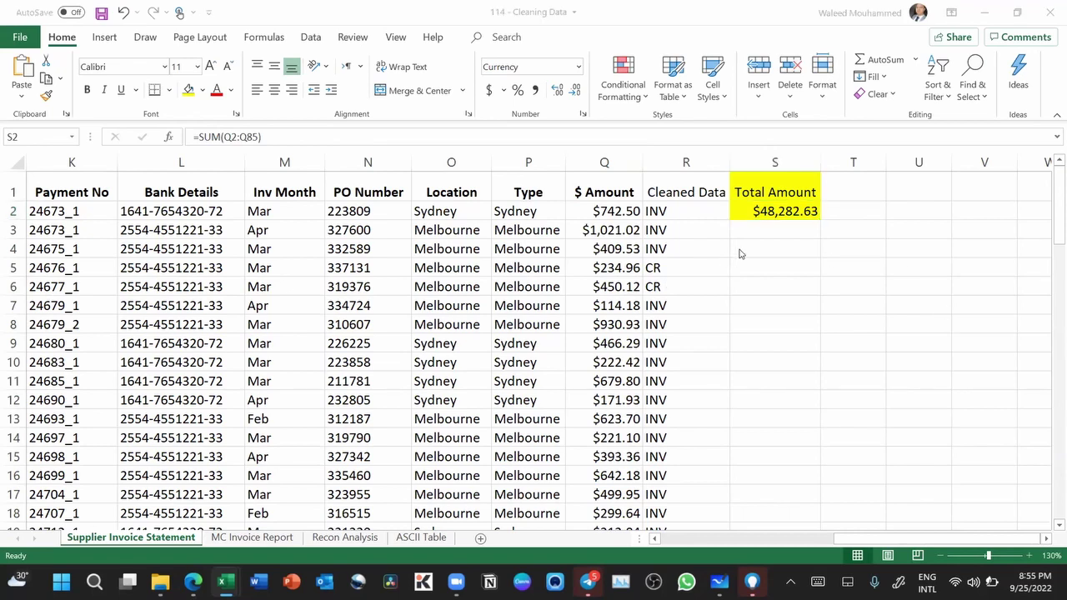
Step: Clear the arguments of the S2 formula and rebuild it as =SUM(Q2:Q85) to total the $ Amount column
{"action": "left_click", "coordinate": [757, 212]}
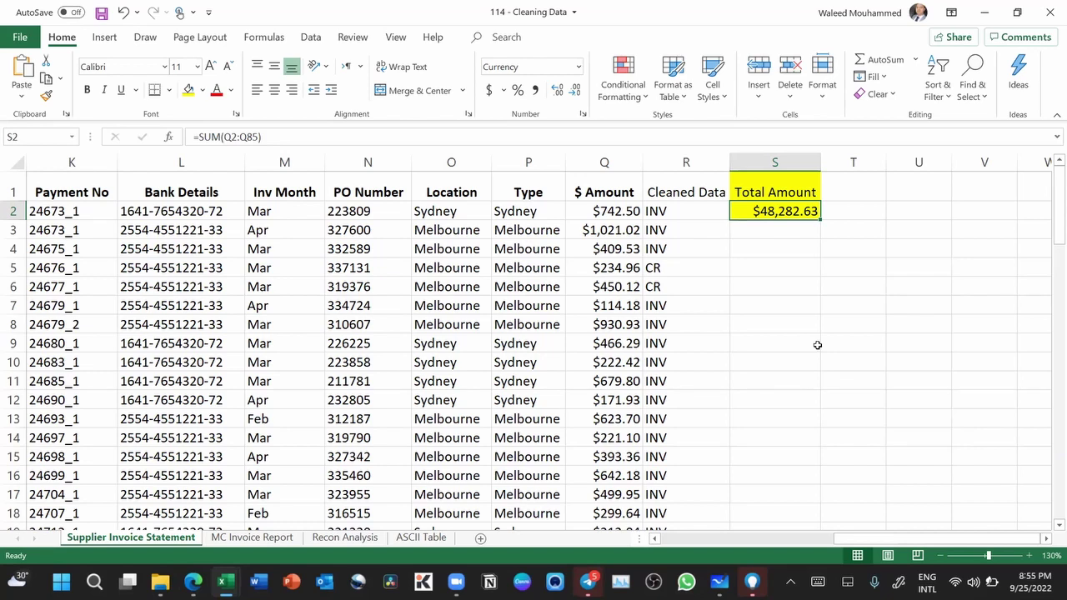
{"action": "key", "text": "F2"}
{"action": "key", "text": "BackSpace"}
{"action": "key", "text": "BackSpace"}
{"action": "key", "text": "BackSpace"}
{"action": "key", "text": "BackSpace"}
{"action": "key", "text": "BackSpace"}
{"action": "key", "text": "BackSpace"}
{"action": "key", "text": "BackSpace"}
{"action": "key", "text": "BackSpace"}
{"action": "key", "text": "BackSpace"}
{"action": "key", "text": "BackSpace"}
{"action": "key", "text": "BackSpace"}
{"action": "type", "text": "sum"}
{"action": "key", "text": "Tab"}
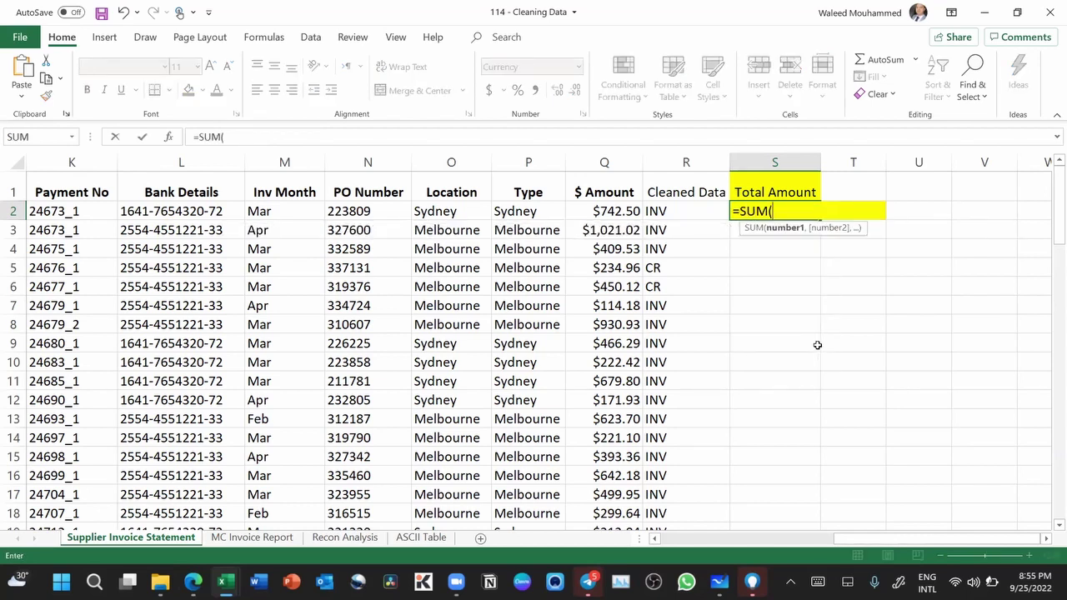
{"action": "left_click", "coordinate": [612, 208]}
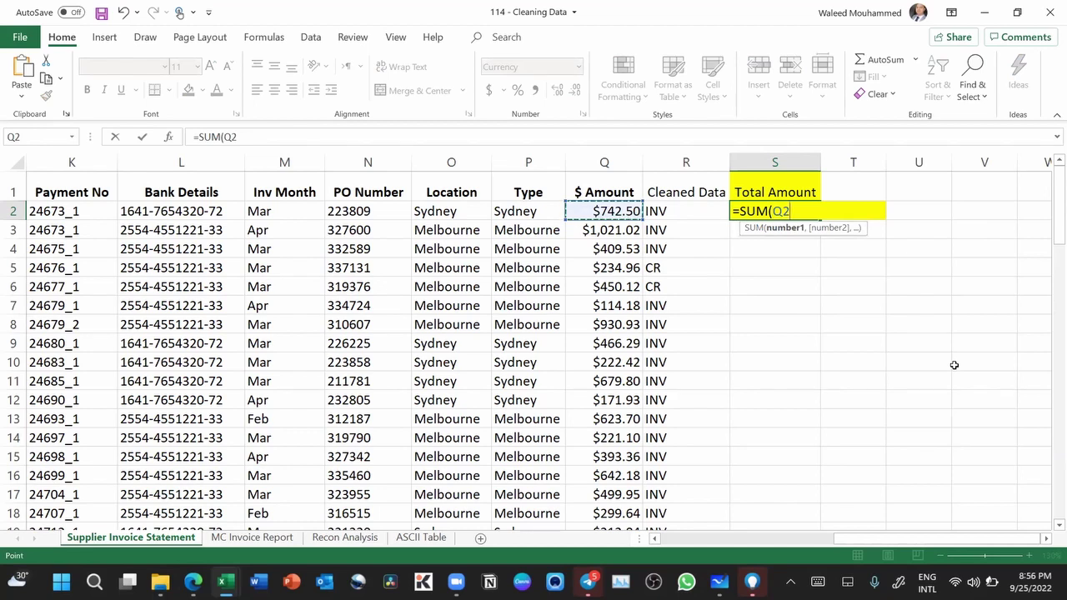
{"action": "key", "text": "ctrl+shift+Down"}
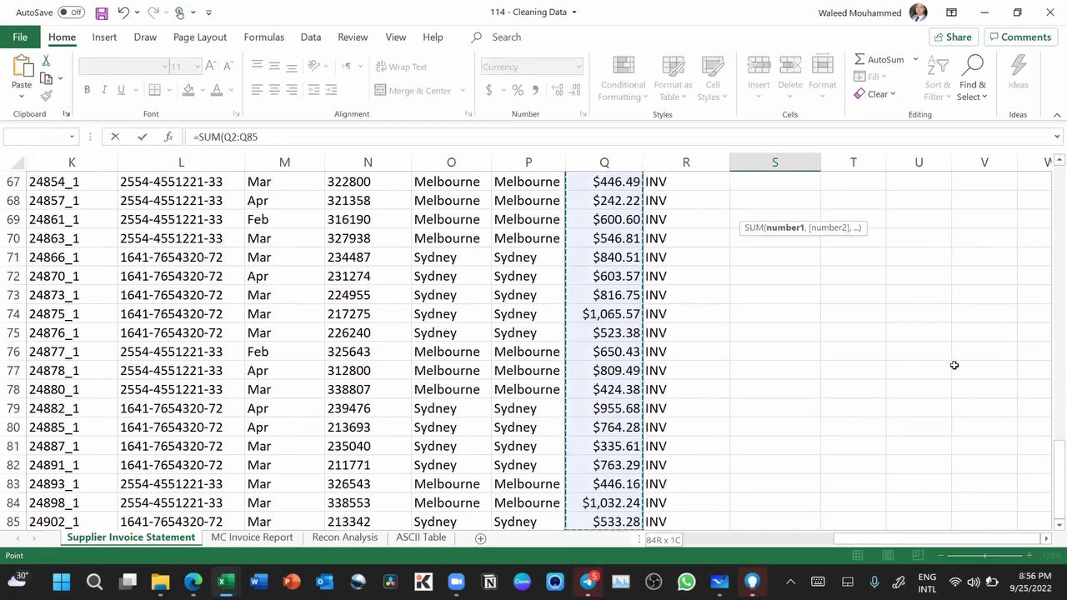
{"action": "type", "text": ")"}
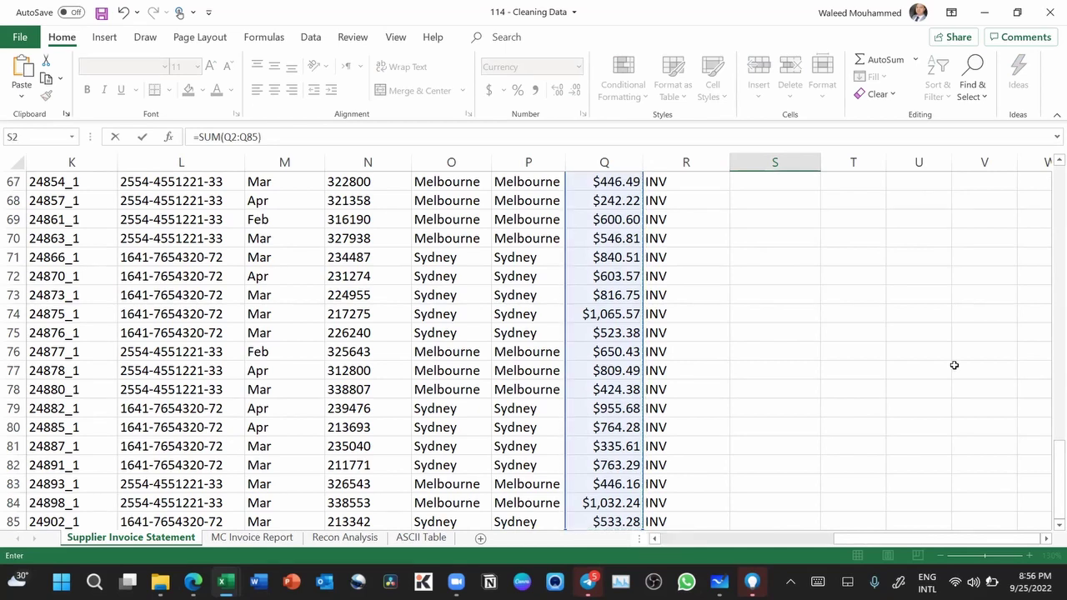
{"action": "key", "text": "Return"}
{"action": "key", "text": "Up"}
{"action": "key", "text": "Up"}
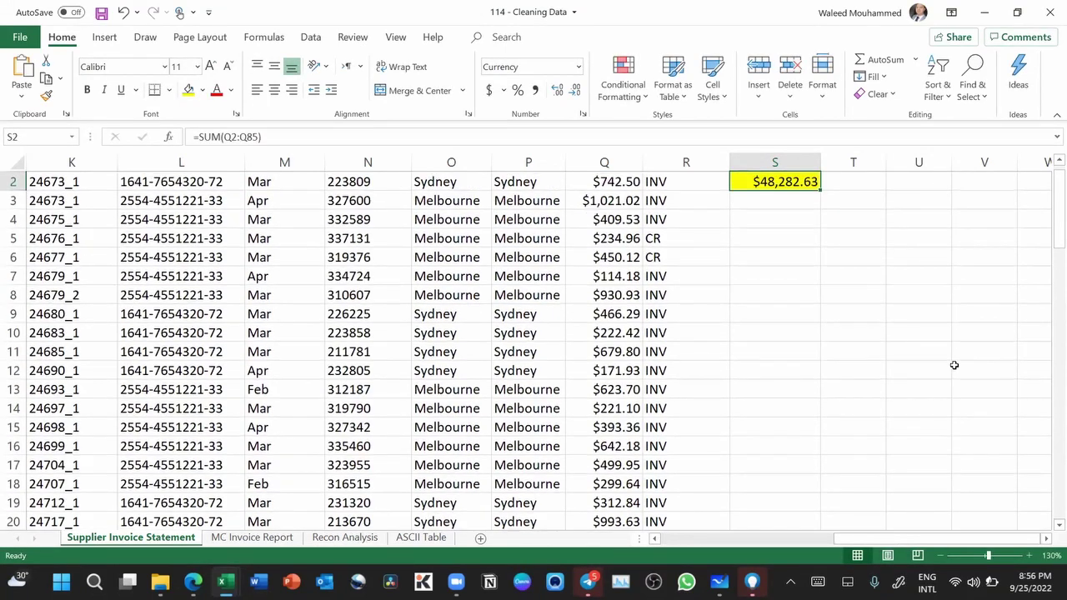
{"action": "key", "text": "Down"}
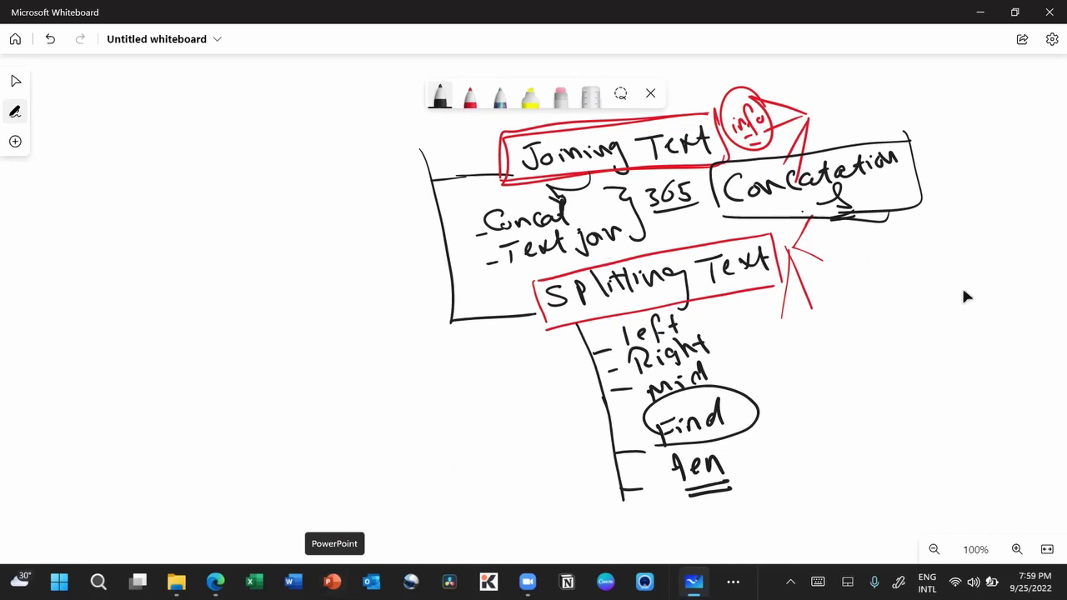
Step: In the blank whiteboard area beside the existing notes, write a circled 1 followed by the heading "Text → Number" in black
{"action": "scroll", "coordinate": [963, 296], "scroll_direction": "right", "scroll_amount": 5}
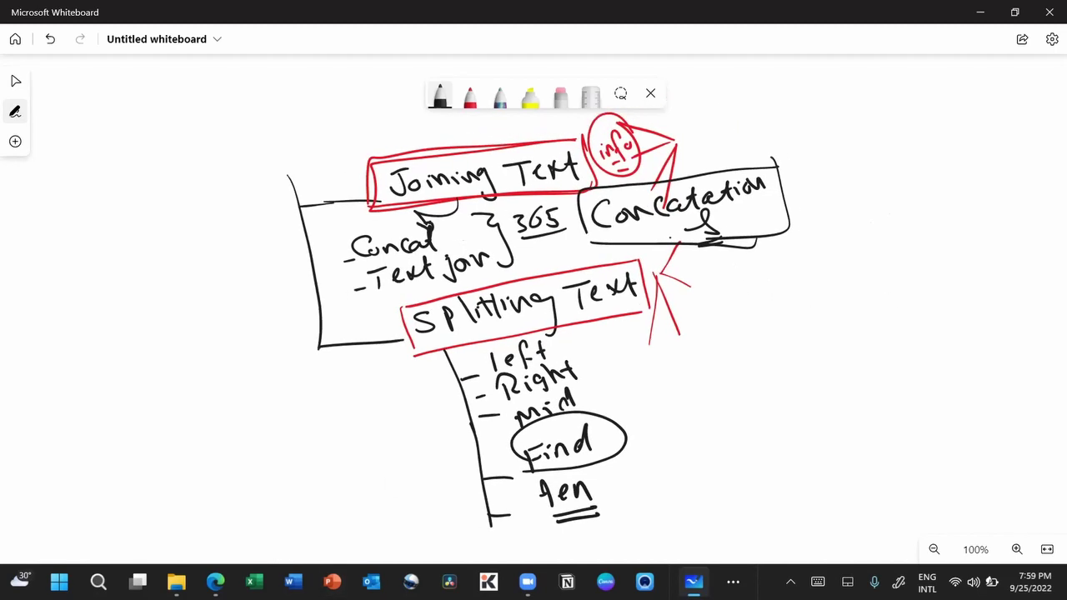
{"action": "scroll", "coordinate": [965, 296], "scroll_direction": "up", "scroll_amount": 1}
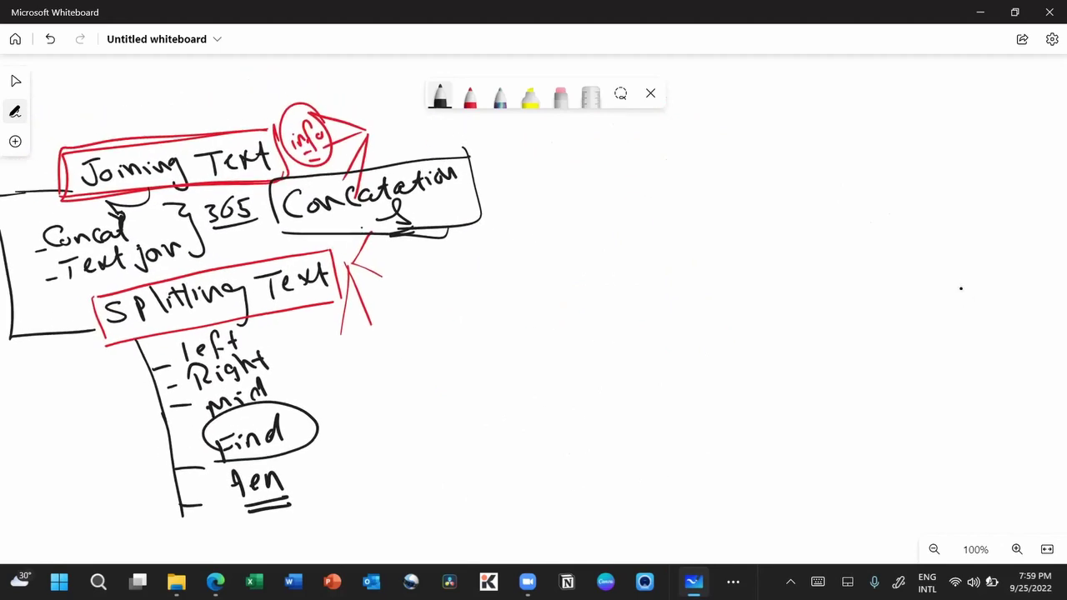
{"action": "mouse_move", "coordinate": [553, 165]}
{"action": "left_mouse_down"}
{"action": "mouse_move", "coordinate": [554, 189]}
{"action": "mouse_move", "coordinate": [556, 177]}
{"action": "mouse_move", "coordinate": [571, 179]}
{"action": "mouse_move", "coordinate": [551, 153]}
{"action": "left_mouse_up"}
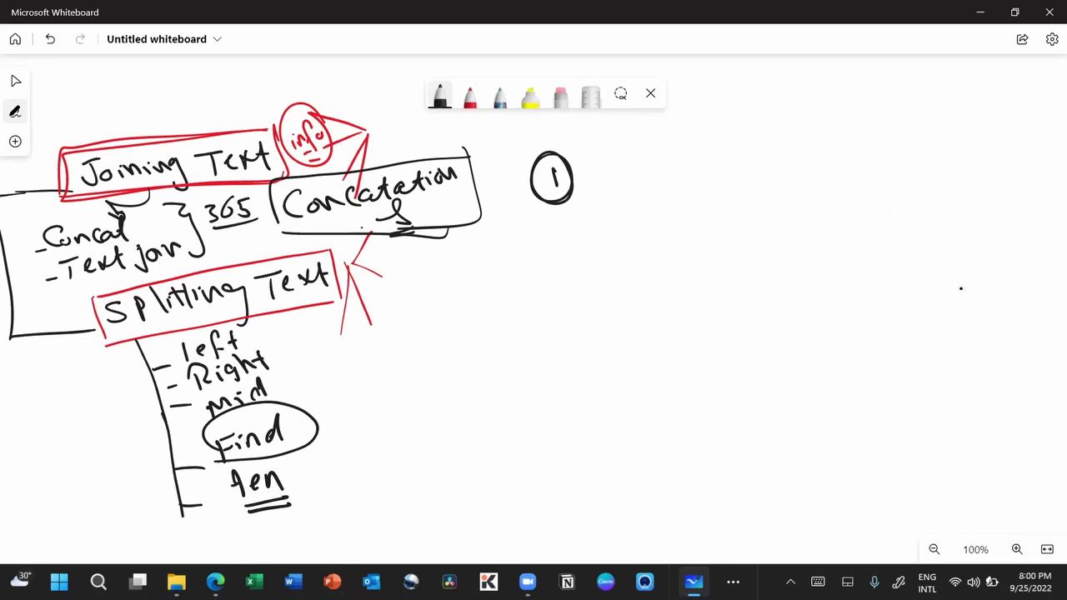
{"action": "mouse_move", "coordinate": [607, 155]}
{"action": "left_mouse_down"}
{"action": "mouse_move", "coordinate": [606, 185]}
{"action": "mouse_move", "coordinate": [623, 151]}
{"action": "mouse_move", "coordinate": [655, 172]}
{"action": "left_mouse_up"}
{"action": "mouse_move", "coordinate": [667, 145]}
{"action": "left_mouse_down"}
{"action": "mouse_move", "coordinate": [664, 173]}
{"action": "mouse_move", "coordinate": [758, 160]}
{"action": "mouse_move", "coordinate": [740, 169]}
{"action": "mouse_move", "coordinate": [786, 147]}
{"action": "mouse_move", "coordinate": [837, 164]}
{"action": "mouse_move", "coordinate": [887, 143]}
{"action": "left_mouse_up"}
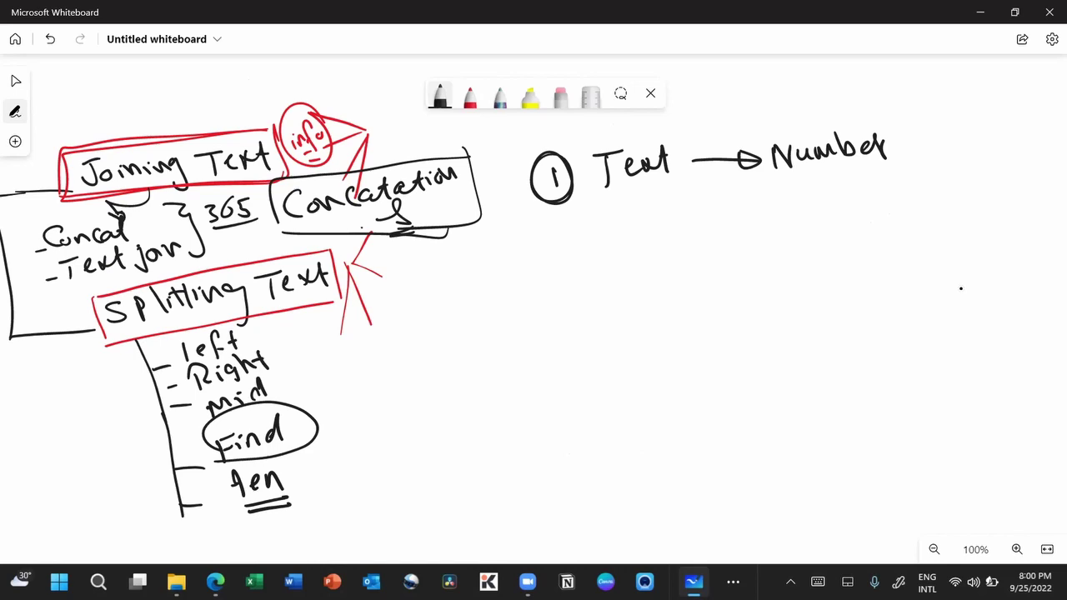
Step: Write "Mar 17" under the word Text, underline it, and draw a curved arrow from it up toward Number
{"action": "mouse_move", "coordinate": [598, 243]}
{"action": "left_mouse_down"}
{"action": "mouse_move", "coordinate": [600, 218]}
{"action": "mouse_move", "coordinate": [625, 238]}
{"action": "mouse_move", "coordinate": [656, 232]}
{"action": "left_mouse_up"}
{"action": "left_click_drag", "start_coordinate": [657, 212], "coordinate": [644, 233]}
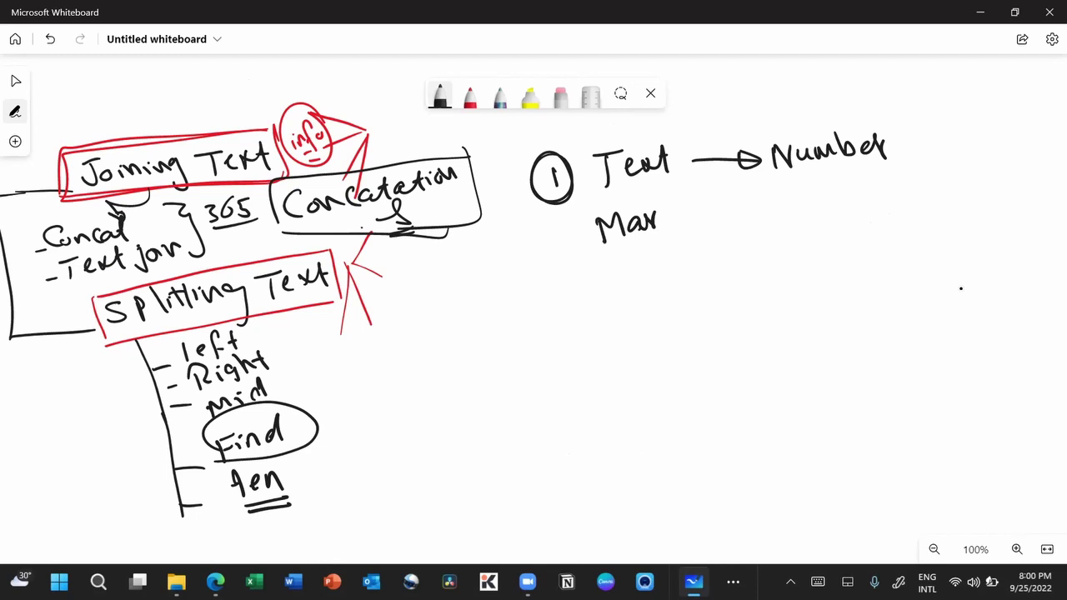
{"action": "mouse_move", "coordinate": [686, 203]}
{"action": "left_mouse_down"}
{"action": "mouse_move", "coordinate": [683, 225]}
{"action": "mouse_move", "coordinate": [712, 198]}
{"action": "mouse_move", "coordinate": [702, 225]}
{"action": "left_mouse_up"}
{"action": "left_click_drag", "start_coordinate": [700, 215], "coordinate": [715, 212]}
{"action": "left_click_drag", "start_coordinate": [593, 254], "coordinate": [731, 234]}
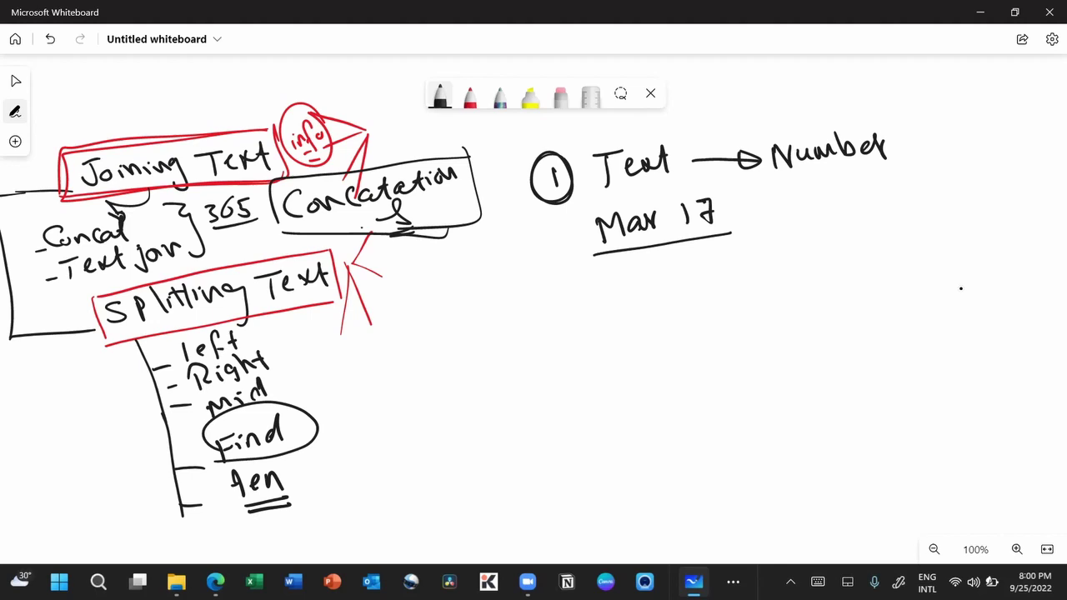
{"action": "mouse_move", "coordinate": [665, 247]}
{"action": "left_mouse_down"}
{"action": "mouse_move", "coordinate": [805, 218]}
{"action": "mouse_move", "coordinate": [823, 227]}
{"action": "left_mouse_up"}
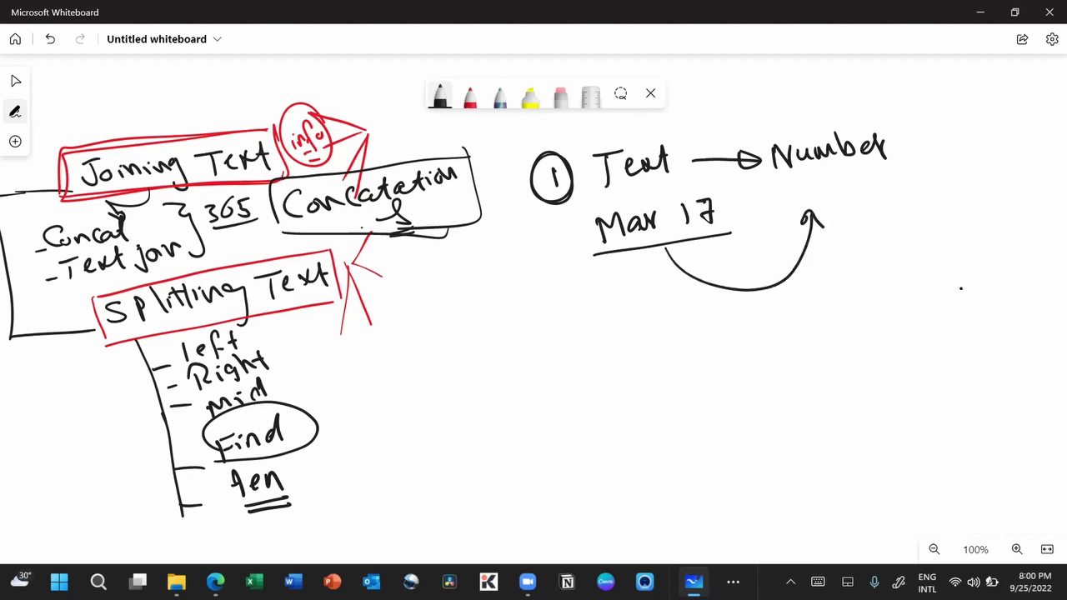
Step: Write the date 17-3-2022 at the head of the curved arrow and frame it with a red box
{"action": "left_click_drag", "start_coordinate": [837, 187], "coordinate": [833, 212]}
{"action": "mouse_move", "coordinate": [842, 188]}
{"action": "left_mouse_down"}
{"action": "mouse_move", "coordinate": [857, 185]}
{"action": "mouse_move", "coordinate": [849, 211]}
{"action": "mouse_move", "coordinate": [865, 200]}
{"action": "left_mouse_up"}
{"action": "mouse_move", "coordinate": [870, 187]}
{"action": "left_mouse_down"}
{"action": "mouse_move", "coordinate": [883, 185]}
{"action": "mouse_move", "coordinate": [871, 209]}
{"action": "left_mouse_up"}
{"action": "mouse_move", "coordinate": [904, 198]}
{"action": "left_mouse_down"}
{"action": "mouse_move", "coordinate": [938, 198]}
{"action": "mouse_move", "coordinate": [942, 188]}
{"action": "left_mouse_up"}
{"action": "left_click_drag", "start_coordinate": [953, 180], "coordinate": [968, 195]}
{"action": "mouse_move", "coordinate": [972, 179]}
{"action": "left_mouse_down"}
{"action": "mouse_move", "coordinate": [986, 192]}
{"action": "mouse_move", "coordinate": [832, 165]}
{"action": "mouse_move", "coordinate": [987, 229]}
{"action": "mouse_move", "coordinate": [817, 175]}
{"action": "mouse_move", "coordinate": [810, 218]}
{"action": "mouse_move", "coordinate": [990, 156]}
{"action": "left_mouse_up"}
{"action": "left_click", "coordinate": [470, 95]}
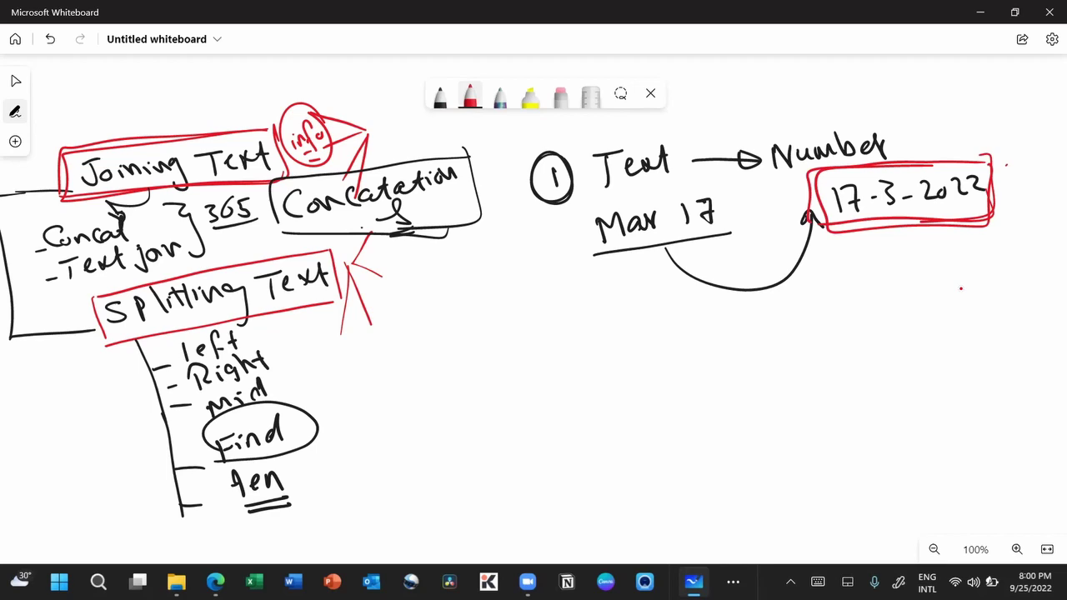
Step: Draw a red arrow from the boxed date to an underlined "Number", and add a red circled 1 below it
{"action": "mouse_move", "coordinate": [927, 227]}
{"action": "left_mouse_down"}
{"action": "mouse_move", "coordinate": [938, 265]}
{"action": "mouse_move", "coordinate": [908, 275]}
{"action": "mouse_move", "coordinate": [920, 266]}
{"action": "left_mouse_up"}
{"action": "left_click_drag", "start_coordinate": [817, 304], "coordinate": [818, 332]}
{"action": "mouse_move", "coordinate": [814, 311]}
{"action": "left_mouse_down"}
{"action": "mouse_move", "coordinate": [906, 300]}
{"action": "mouse_move", "coordinate": [914, 284]}
{"action": "left_mouse_up"}
{"action": "left_click_drag", "start_coordinate": [840, 339], "coordinate": [918, 323]}
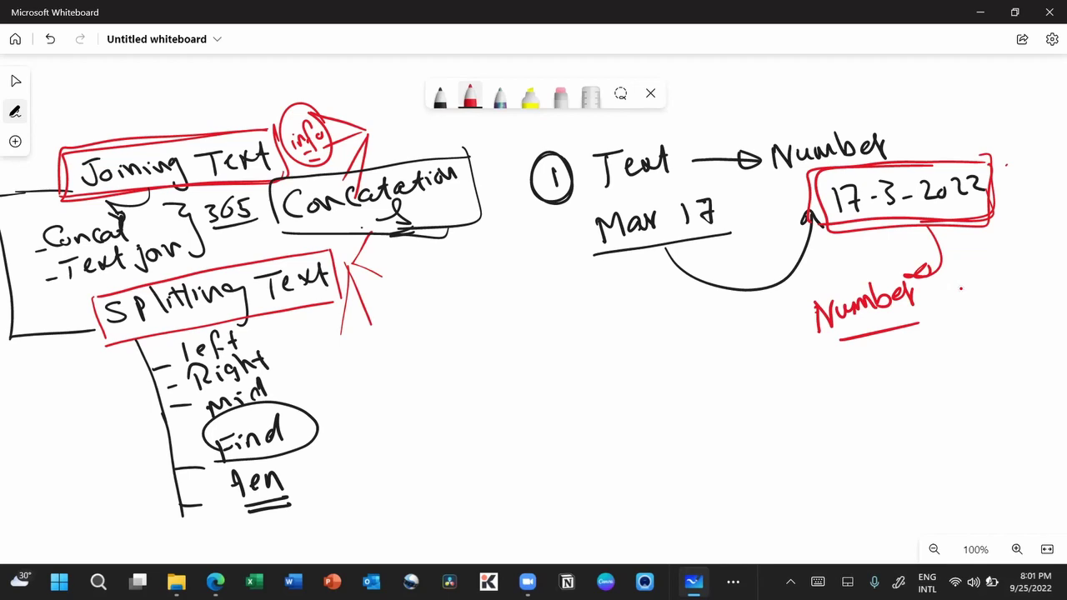
{"action": "mouse_move", "coordinate": [714, 364]}
{"action": "left_mouse_down"}
{"action": "mouse_move", "coordinate": [716, 389]}
{"action": "mouse_move", "coordinate": [725, 357]}
{"action": "left_mouse_up"}
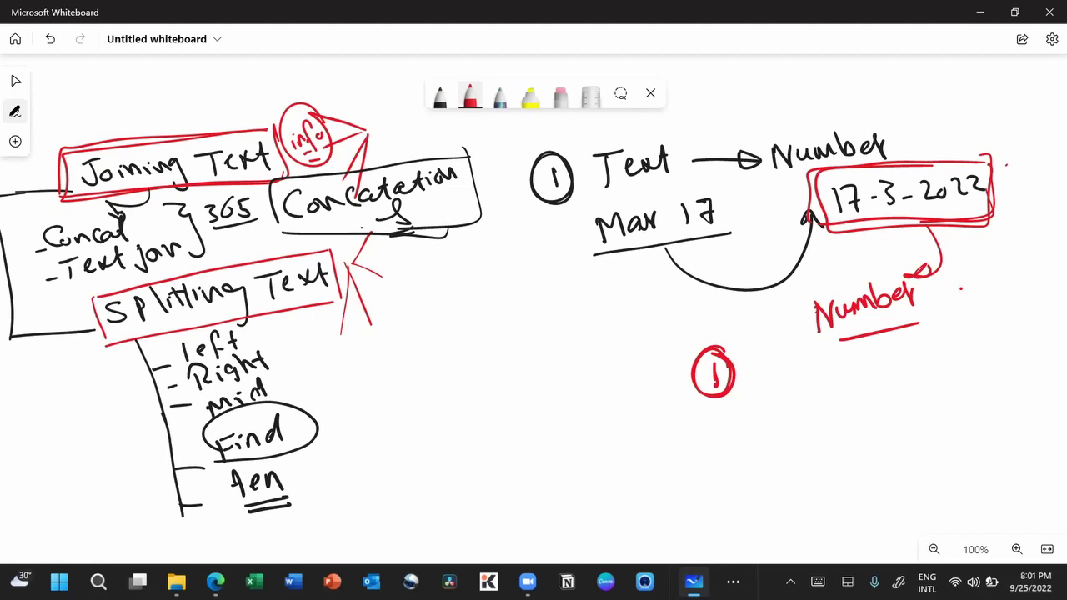
{"action": "left_click_drag", "start_coordinate": [676, 379], "coordinate": [685, 401]}
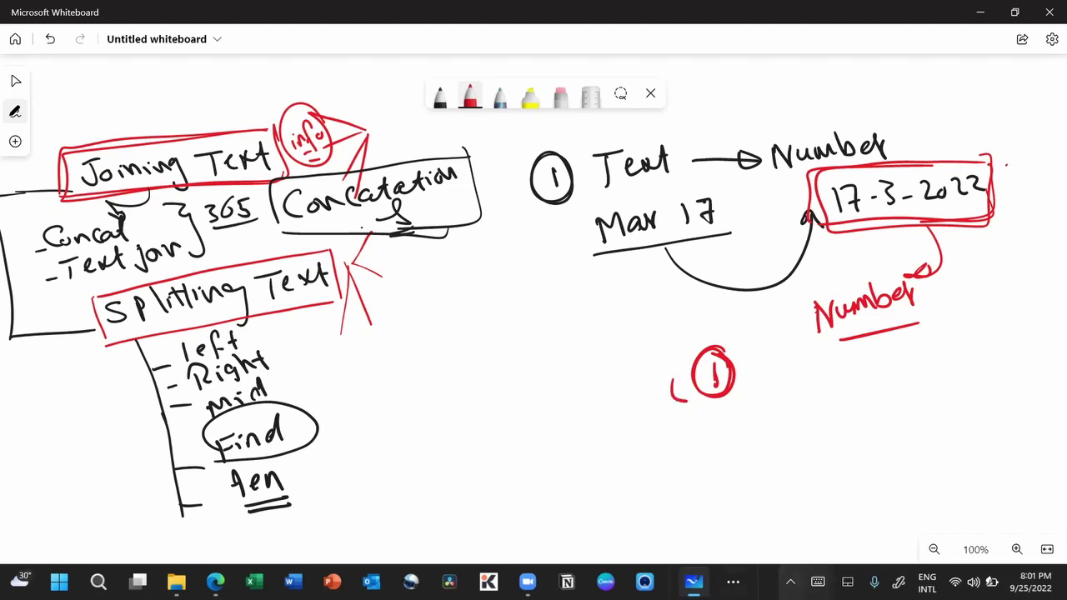
Step: Switch to Excel, create a blank workbook and enter 1 in cell G2
{"action": "left_click", "coordinate": [254, 581]}
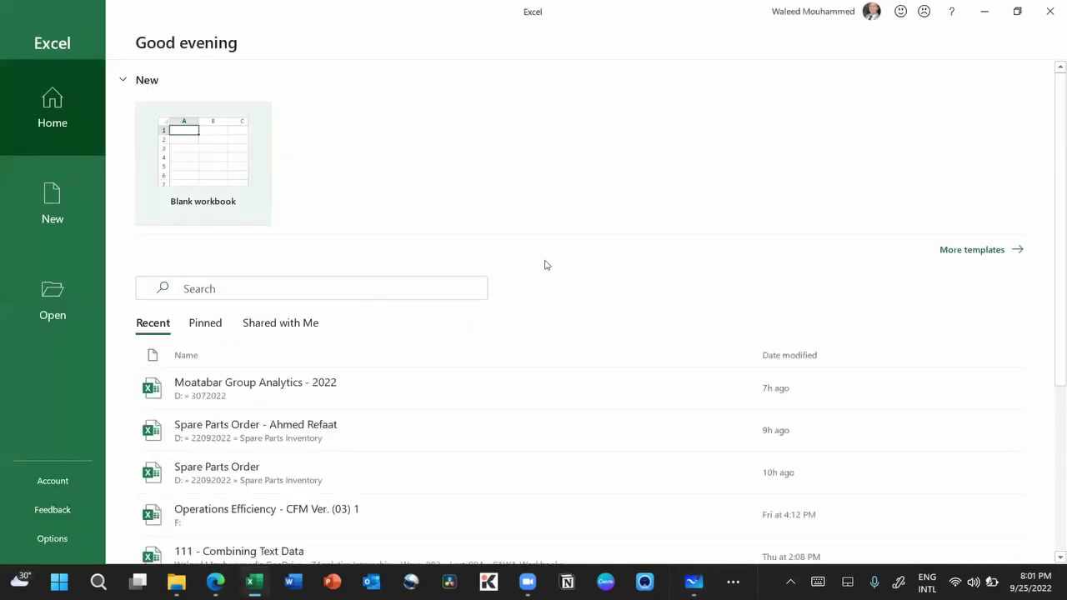
{"action": "left_click", "coordinate": [181, 141]}
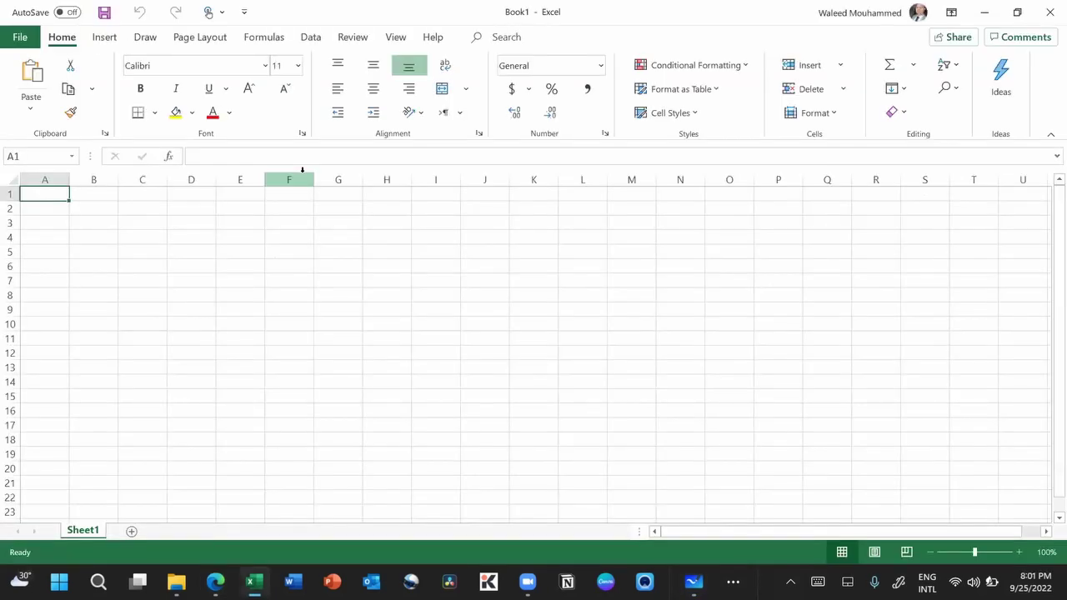
{"action": "left_click", "coordinate": [341, 208]}
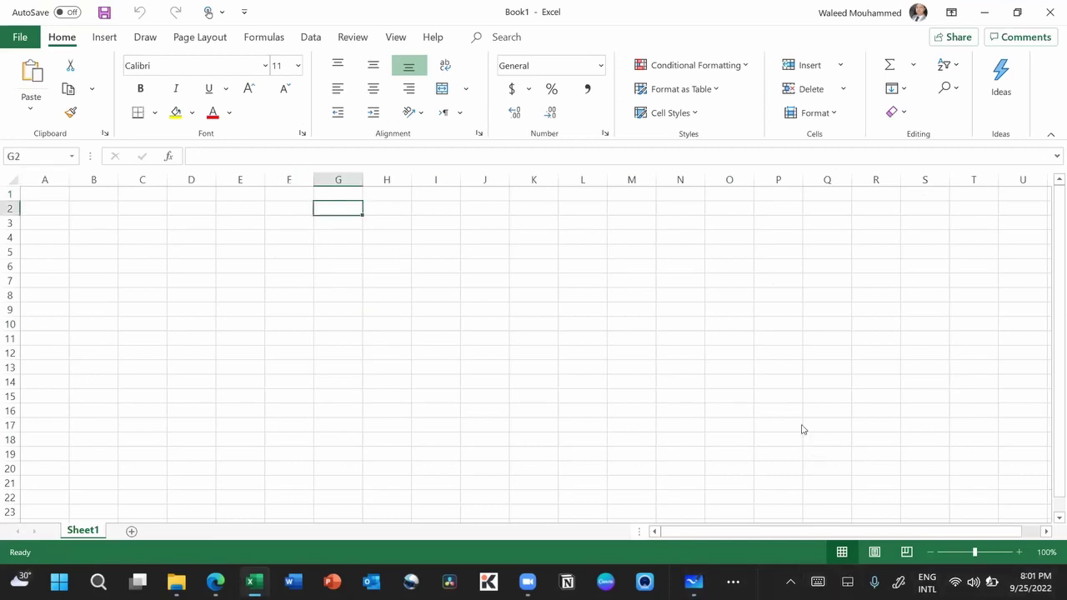
{"action": "left_click", "coordinate": [817, 581]}
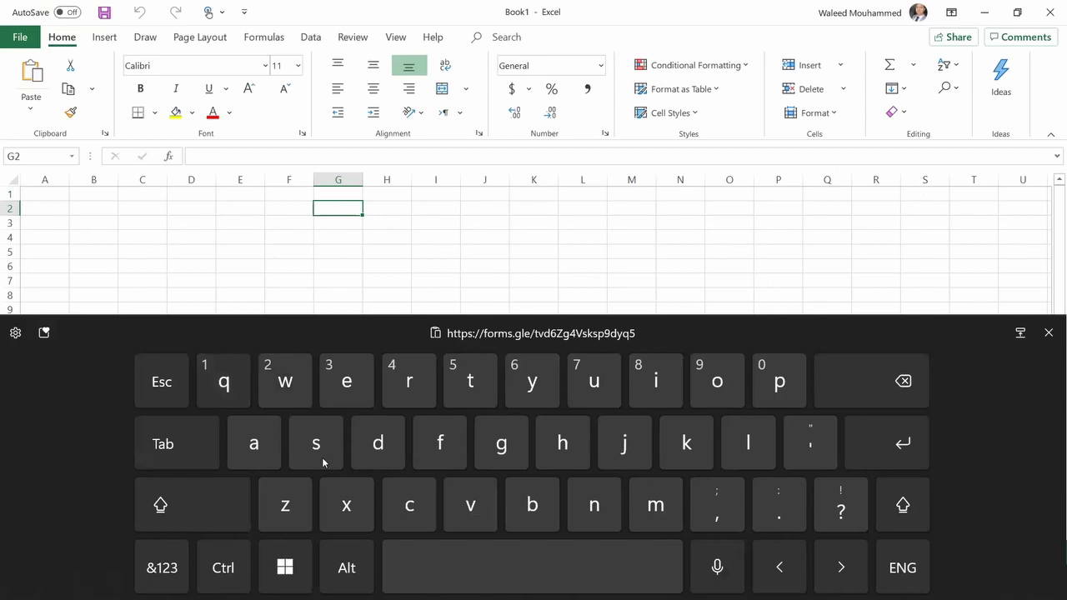
{"action": "left_click", "coordinate": [210, 493]}
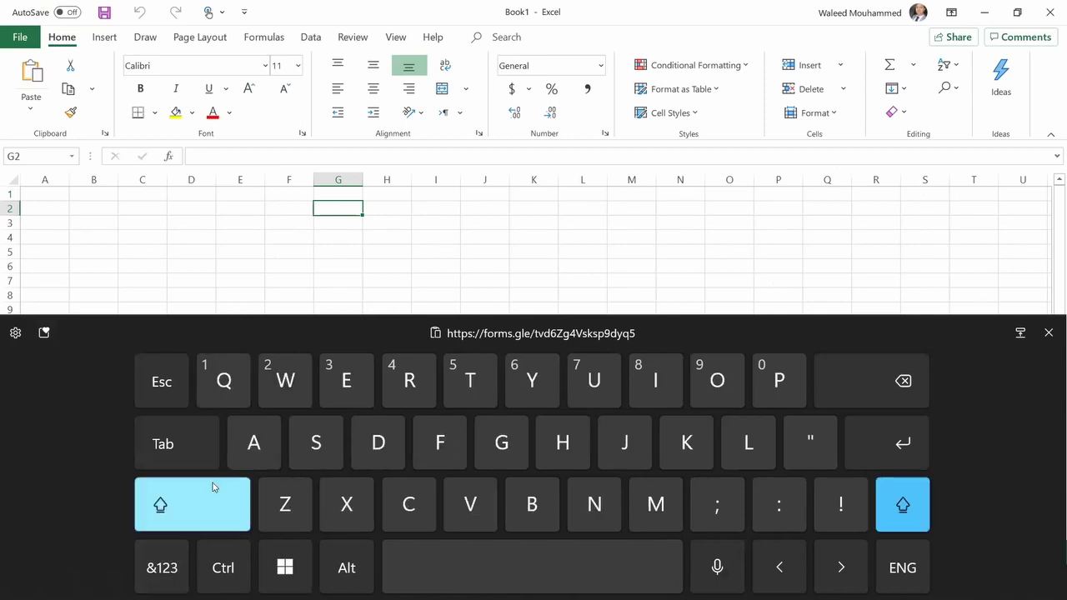
{"action": "left_click", "coordinate": [171, 573]}
{"action": "left_click", "coordinate": [223, 380]}
{"action": "left_click", "coordinate": [504, 207]}
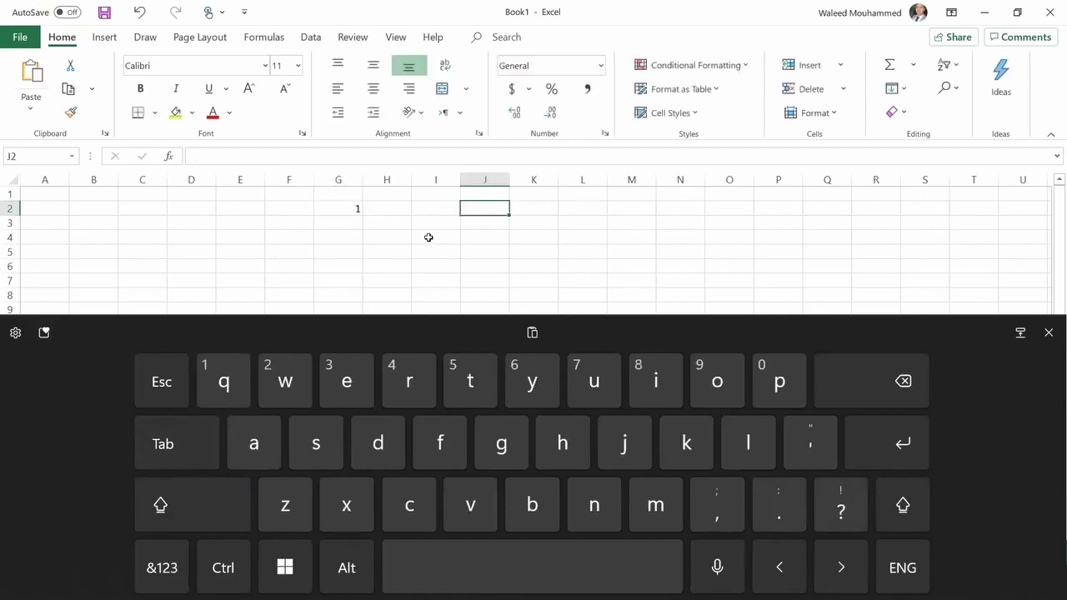
{"action": "left_click", "coordinate": [340, 208]}
{"action": "left_click", "coordinate": [1048, 332]}
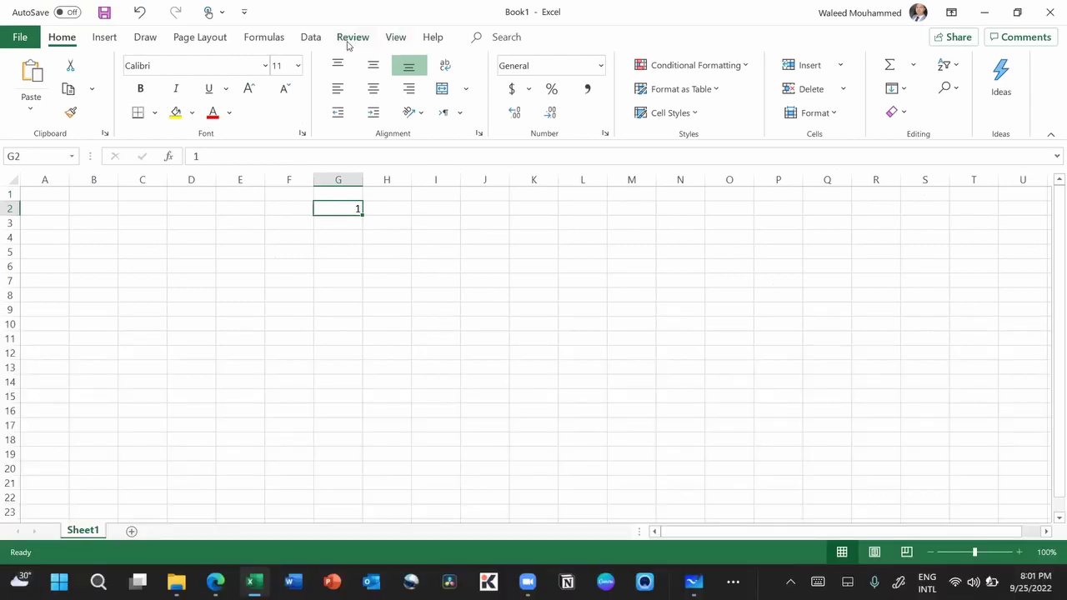
Step: Apply the Short Date number format to cell G2
{"action": "left_click", "coordinate": [574, 64]}
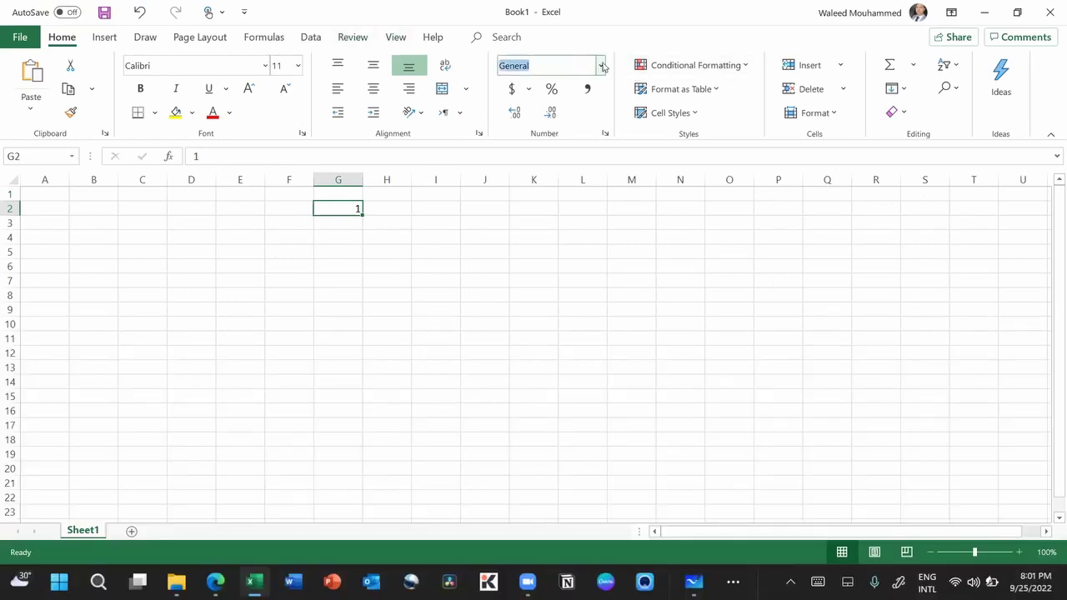
{"action": "left_click", "coordinate": [600, 65]}
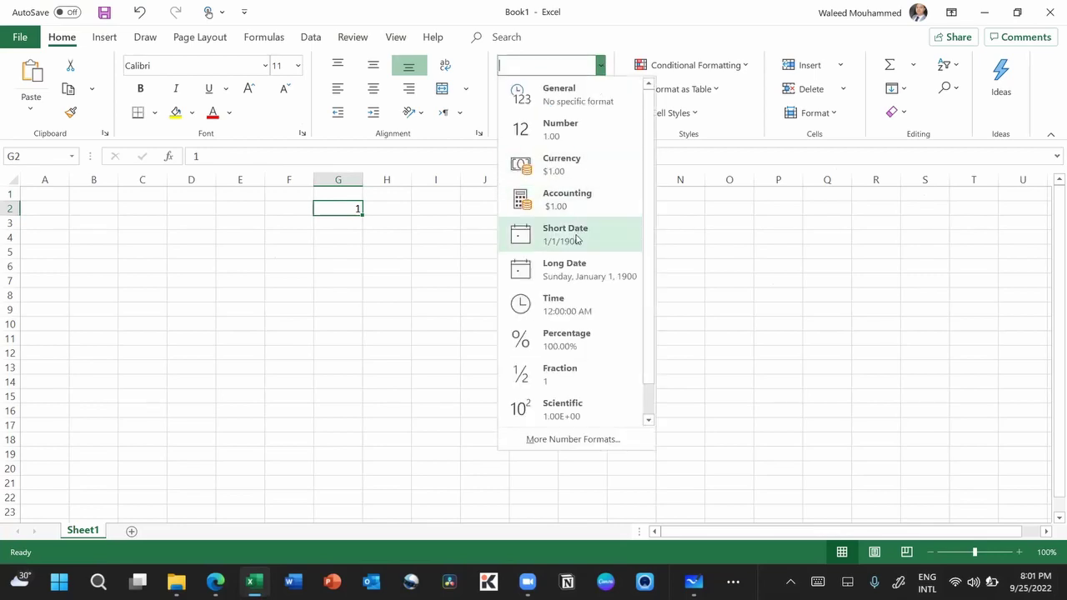
{"action": "left_click", "coordinate": [575, 235]}
{"action": "left_click", "coordinate": [478, 298]}
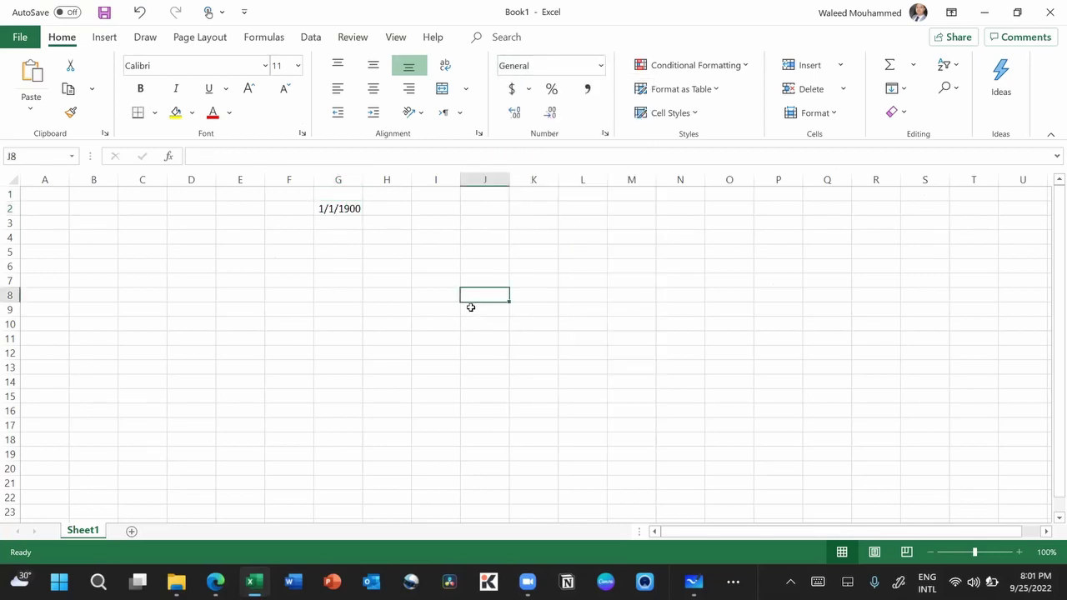
Step: Replace the content of the date-formatted cell G2 with the number 2 and reselect the cell
{"action": "left_click", "coordinate": [349, 213]}
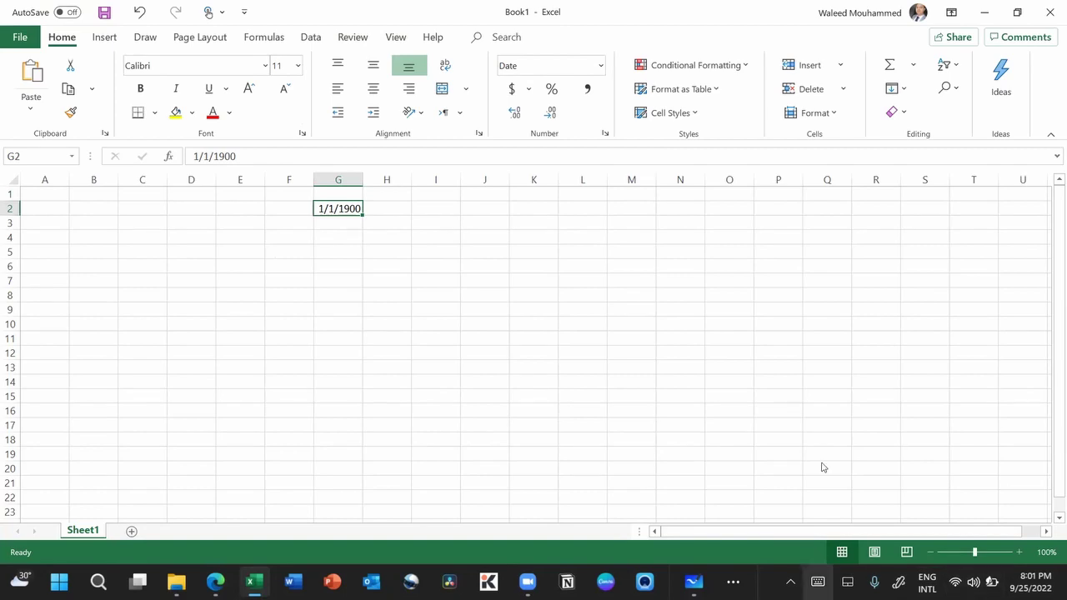
{"action": "left_click", "coordinate": [817, 581]}
{"action": "left_click", "coordinate": [167, 563]}
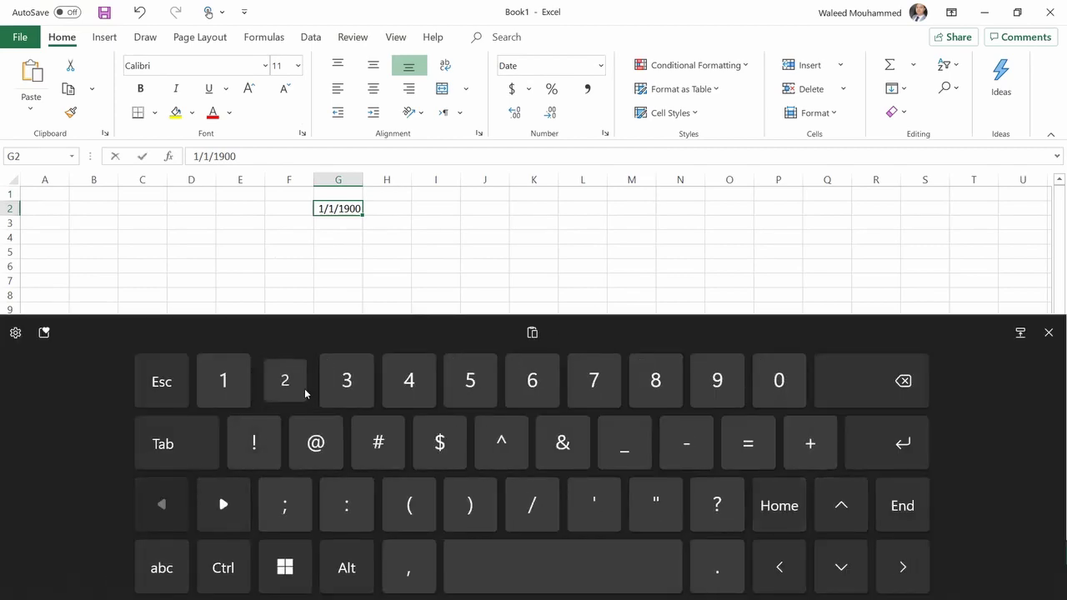
{"action": "left_click", "coordinate": [285, 379]}
{"action": "left_click", "coordinate": [901, 443]}
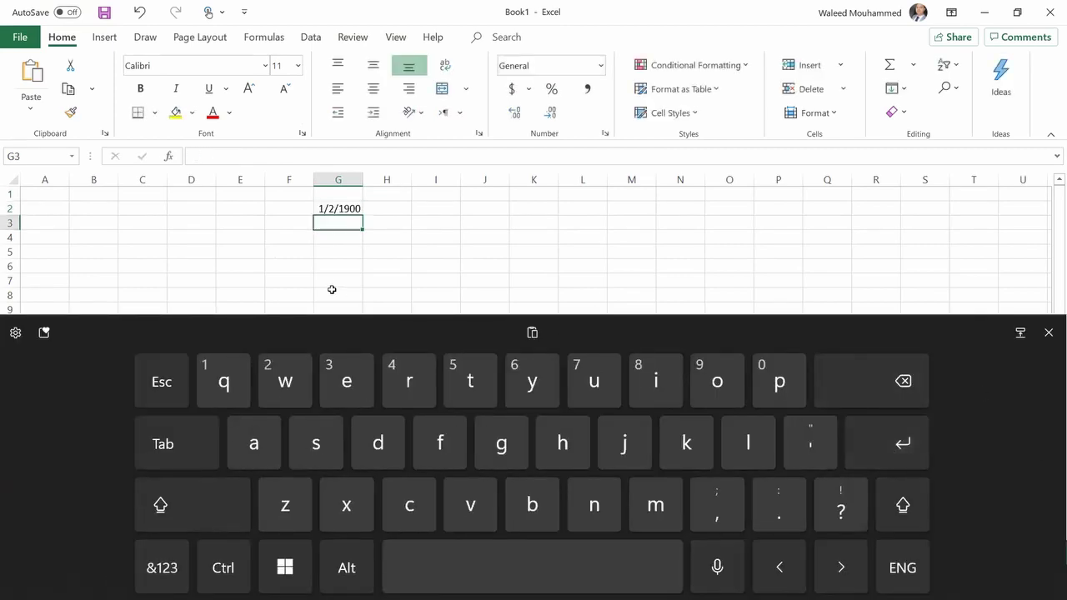
{"action": "left_click", "coordinate": [463, 250]}
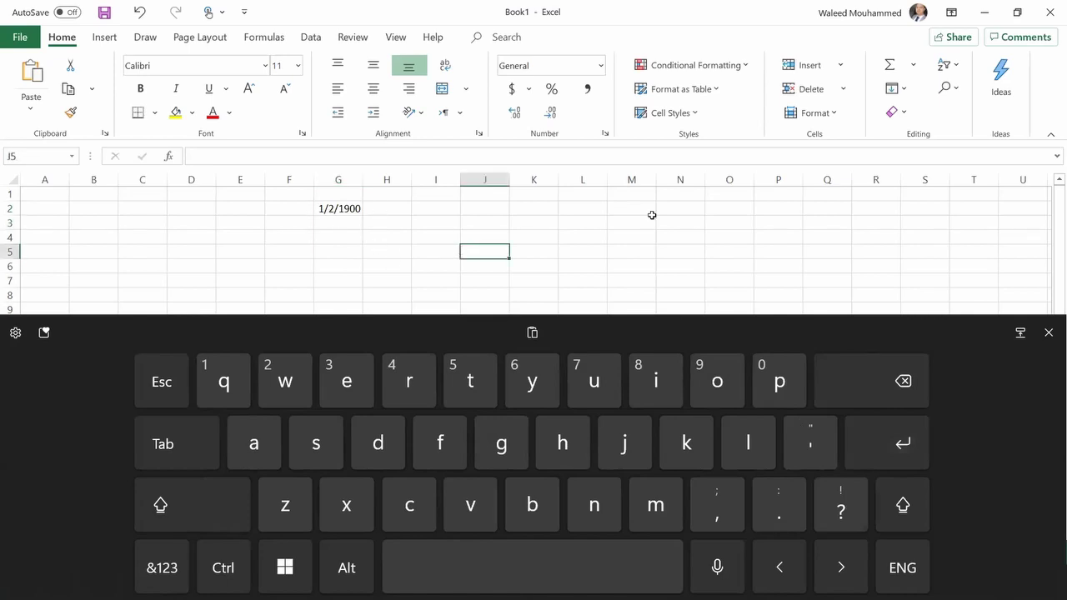
{"action": "left_click", "coordinate": [1048, 333]}
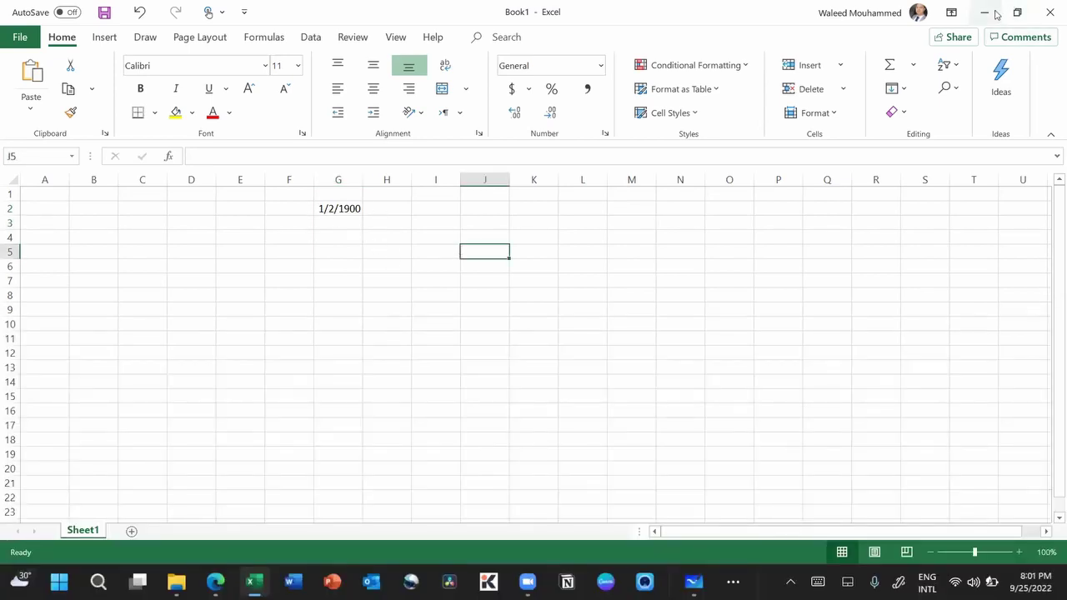
{"action": "left_click", "coordinate": [341, 208]}
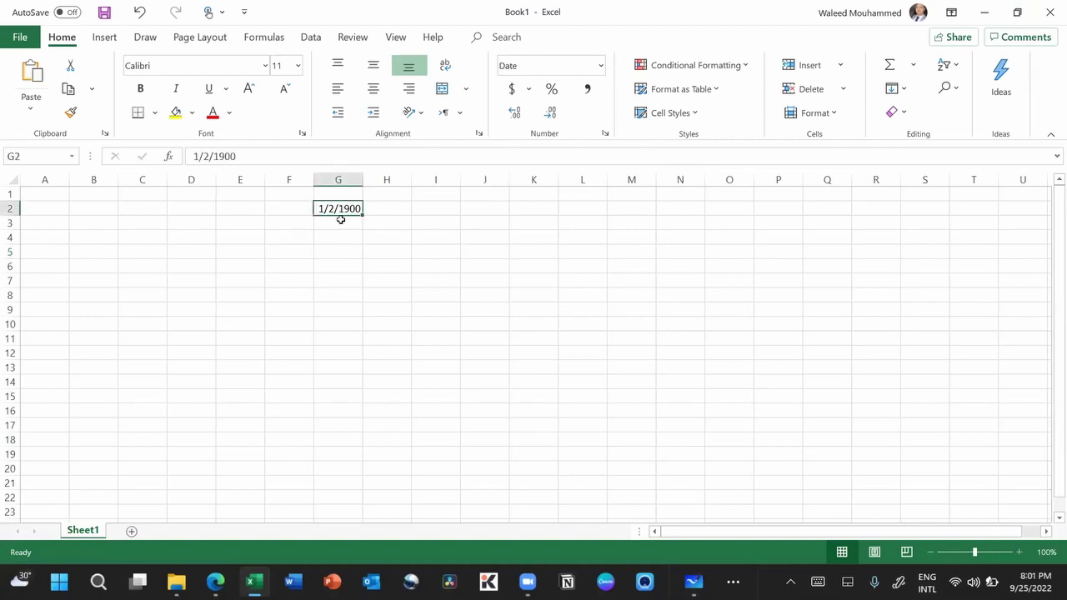
Step: Return to the whiteboard, write "1-Jan-1900" in a black box, and link it with an arrow to the red circled 1
{"action": "left_click", "coordinate": [987, 12]}
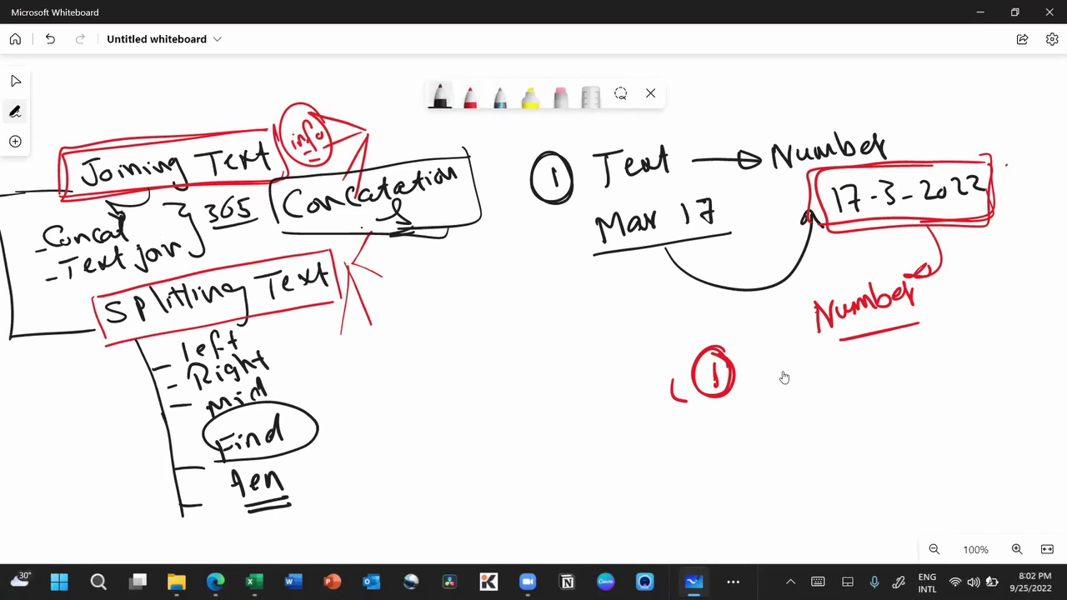
{"action": "mouse_move", "coordinate": [798, 374]}
{"action": "left_mouse_down"}
{"action": "mouse_move", "coordinate": [735, 382]}
{"action": "mouse_move", "coordinate": [760, 386]}
{"action": "left_mouse_up"}
{"action": "mouse_move", "coordinate": [826, 357]}
{"action": "left_mouse_down"}
{"action": "mouse_move", "coordinate": [828, 380]}
{"action": "mouse_move", "coordinate": [858, 366]}
{"action": "left_mouse_up"}
{"action": "mouse_move", "coordinate": [873, 353]}
{"action": "left_mouse_down"}
{"action": "mouse_move", "coordinate": [863, 380]}
{"action": "mouse_move", "coordinate": [883, 346]}
{"action": "left_mouse_up"}
{"action": "left_click_drag", "start_coordinate": [888, 354], "coordinate": [888, 367]}
{"action": "left_click_drag", "start_coordinate": [890, 367], "coordinate": [908, 355]}
{"action": "left_click_drag", "start_coordinate": [921, 373], "coordinate": [924, 374]}
{"action": "mouse_move", "coordinate": [938, 340]}
{"action": "left_mouse_down"}
{"action": "mouse_move", "coordinate": [942, 360]}
{"action": "mouse_move", "coordinate": [972, 344]}
{"action": "mouse_move", "coordinate": [990, 348]}
{"action": "mouse_move", "coordinate": [802, 336]}
{"action": "mouse_move", "coordinate": [966, 385]}
{"action": "mouse_move", "coordinate": [1008, 317]}
{"action": "left_mouse_up"}
{"action": "left_click_drag", "start_coordinate": [1020, 372], "coordinate": [790, 400]}
{"action": "left_click", "coordinate": [783, 374]}
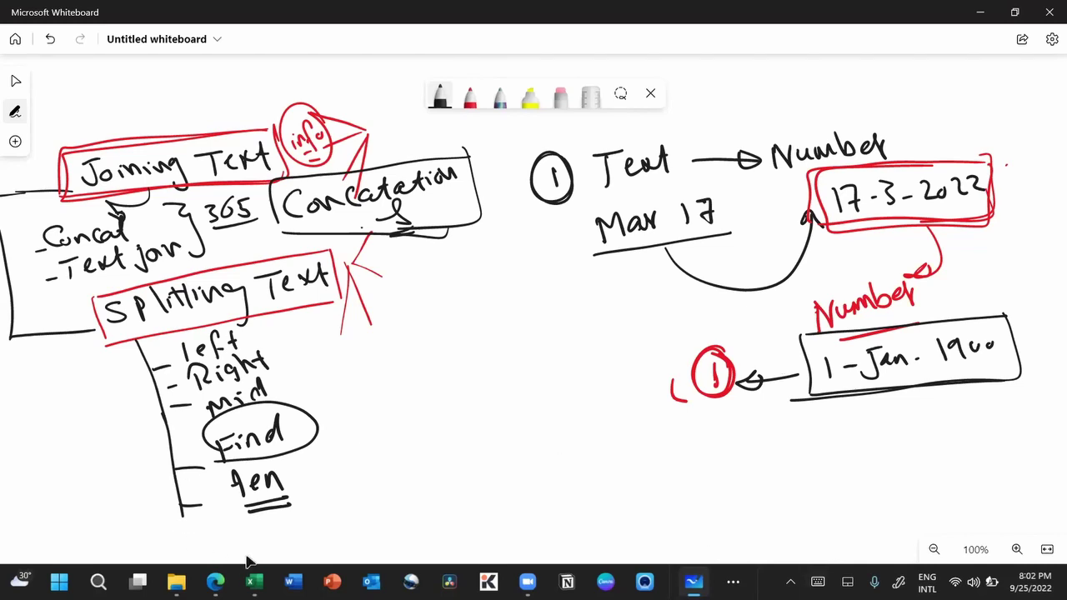
Step: Switch to Excel and replace the content of cell G2 with the date 9/24/2022
{"action": "left_click", "coordinate": [254, 581]}
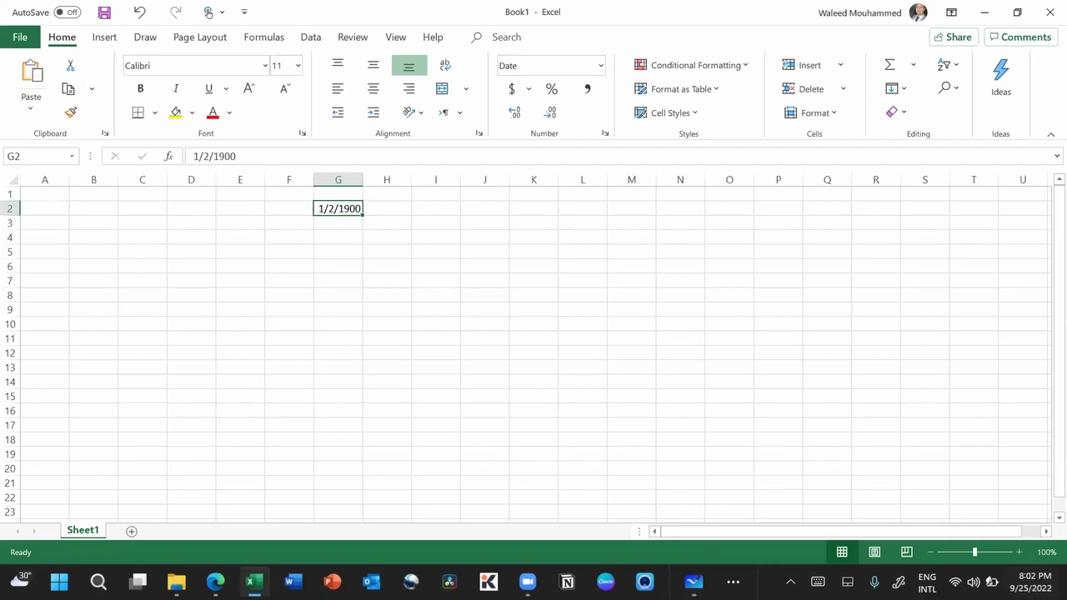
{"action": "left_click", "coordinate": [820, 575]}
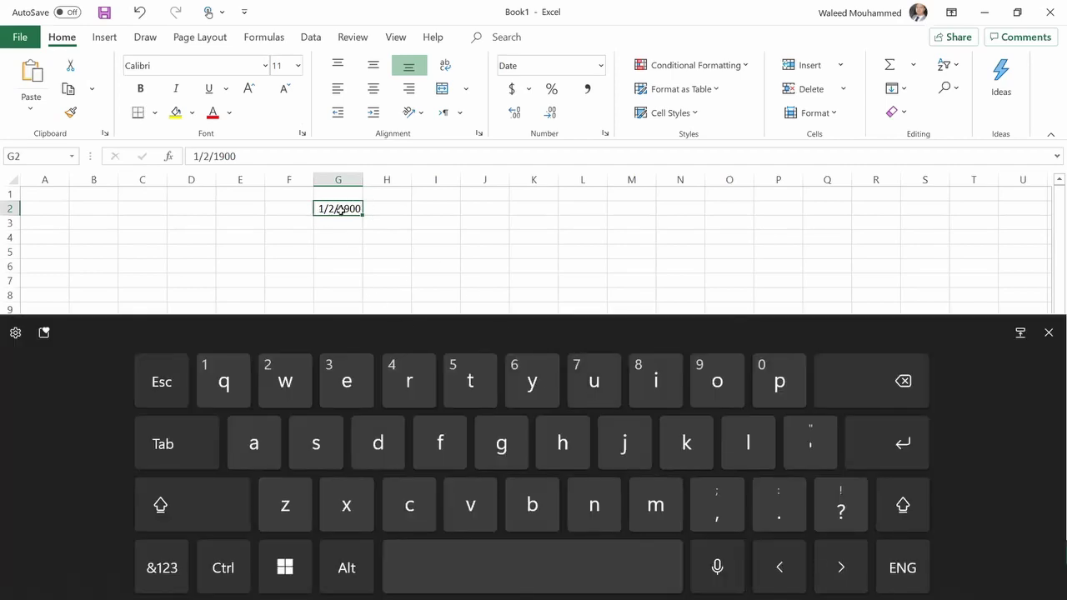
{"action": "left_click", "coordinate": [139, 567]}
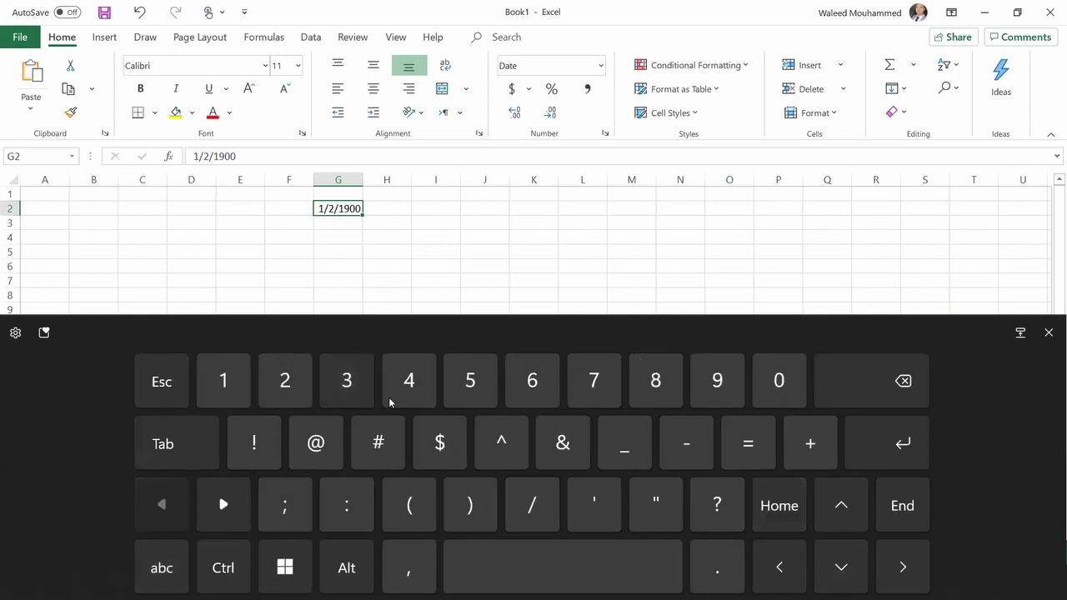
{"action": "left_click", "coordinate": [725, 385]}
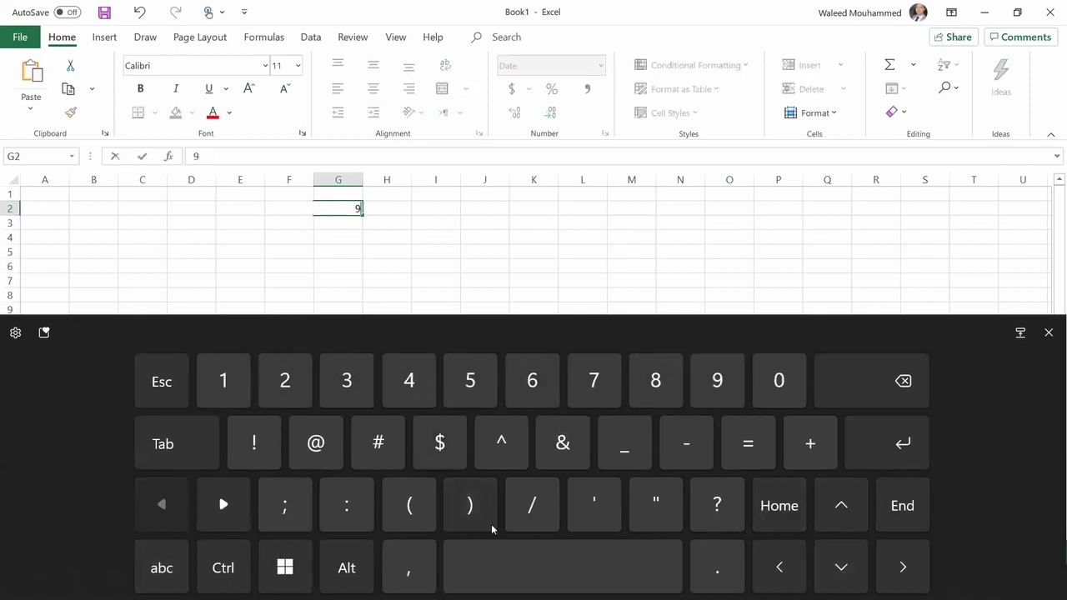
{"action": "left_click", "coordinate": [535, 510]}
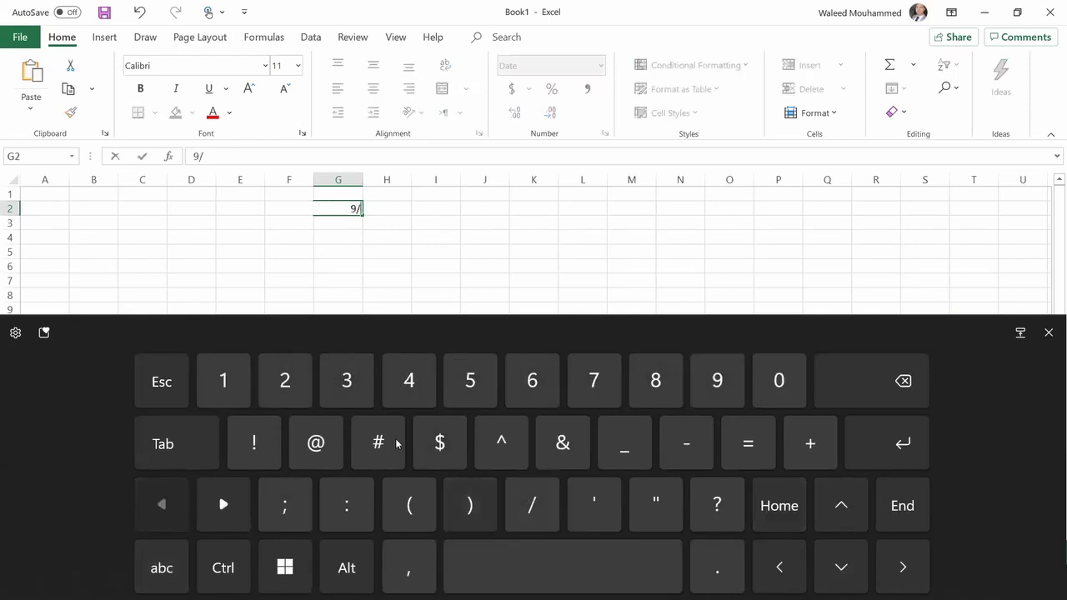
{"action": "left_click", "coordinate": [285, 379]}
{"action": "left_click", "coordinate": [418, 394]}
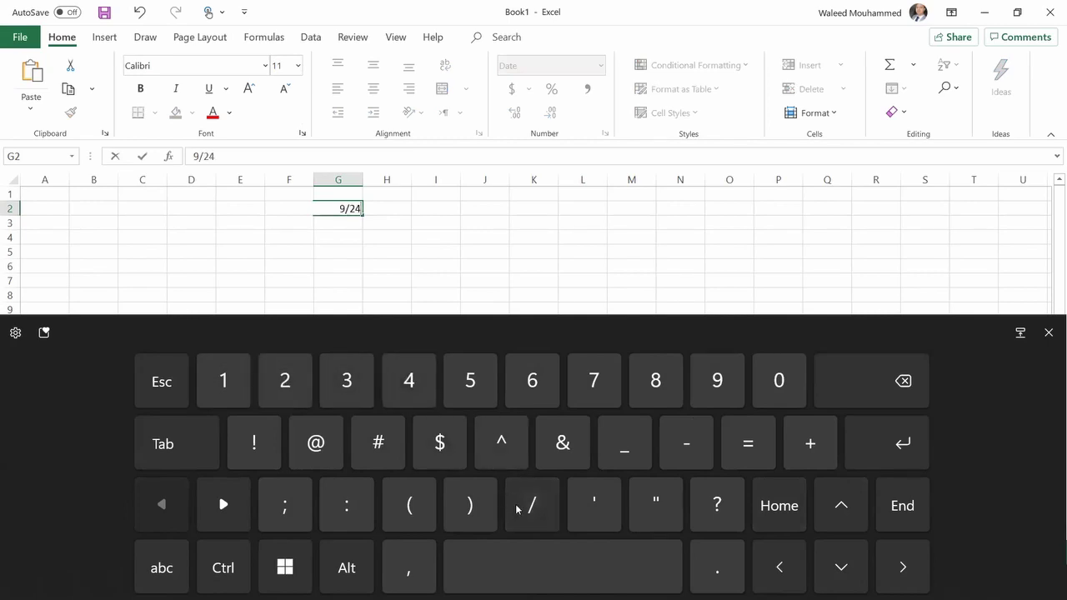
{"action": "left_click", "coordinate": [532, 504]}
{"action": "left_click", "coordinate": [286, 379]}
{"action": "left_click", "coordinate": [756, 402]}
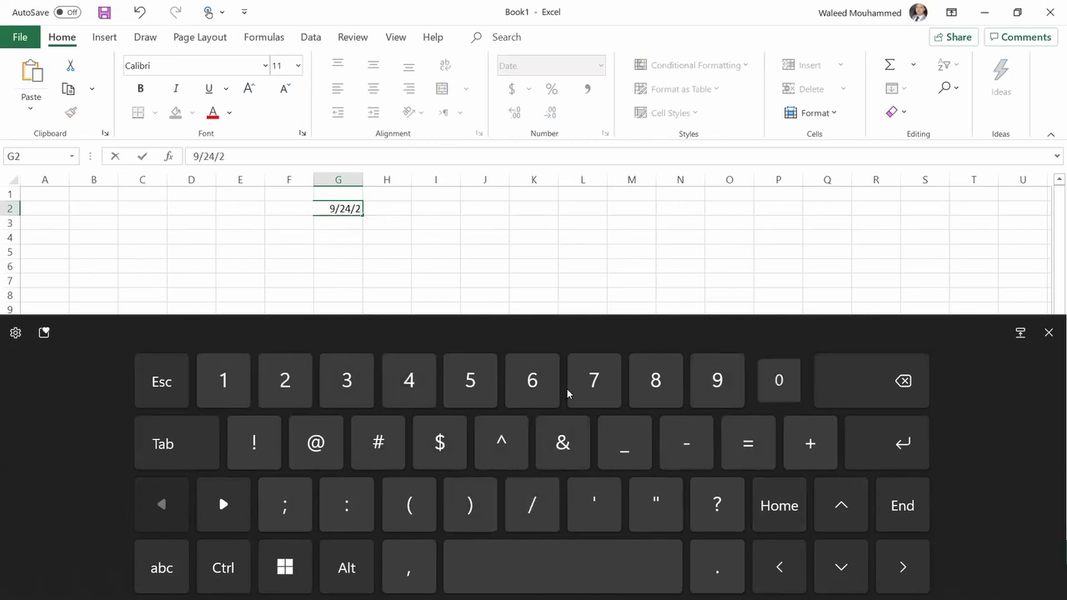
{"action": "left_click", "coordinate": [286, 381]}
{"action": "left_click", "coordinate": [286, 381]}
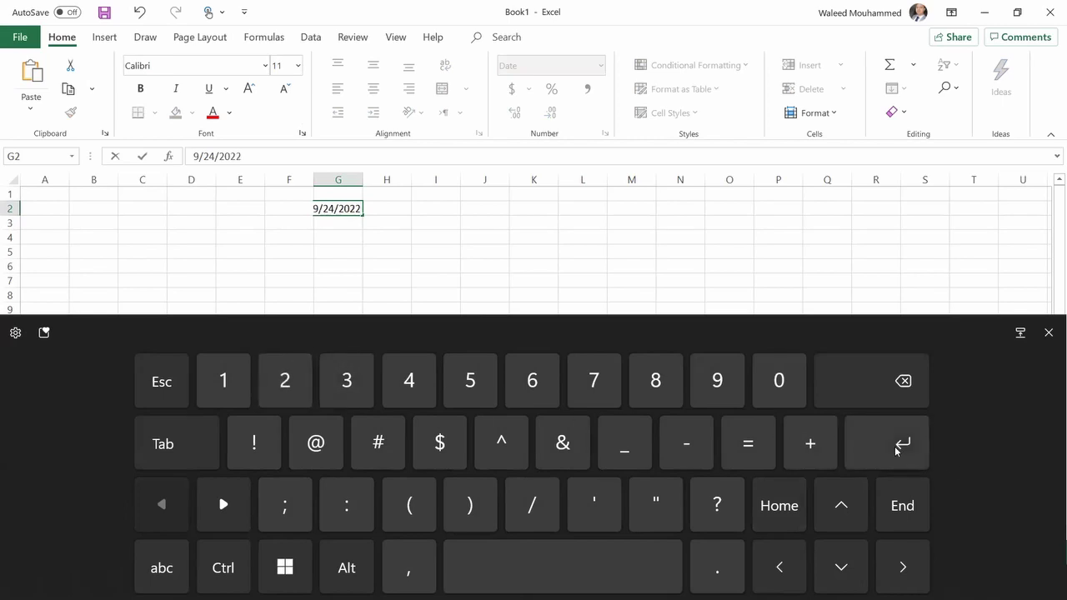
{"action": "left_click", "coordinate": [895, 450]}
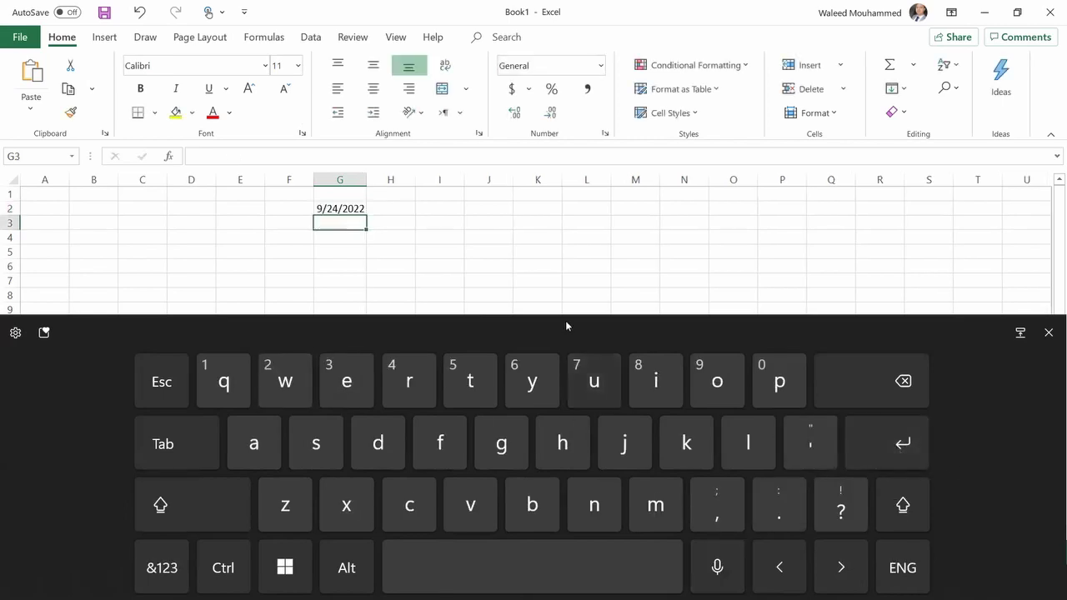
Step: Apply the Number format to the date in cell G2 and remove its two decimal places
{"action": "left_click", "coordinate": [540, 250]}
{"action": "left_click", "coordinate": [344, 209]}
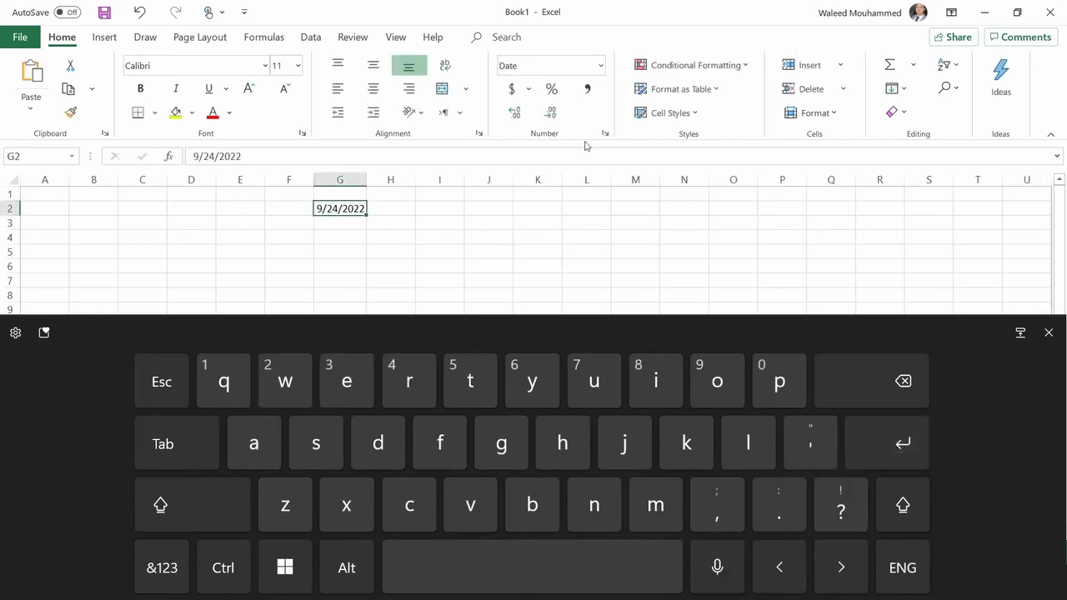
{"action": "left_click", "coordinate": [600, 65]}
{"action": "left_click", "coordinate": [573, 123]}
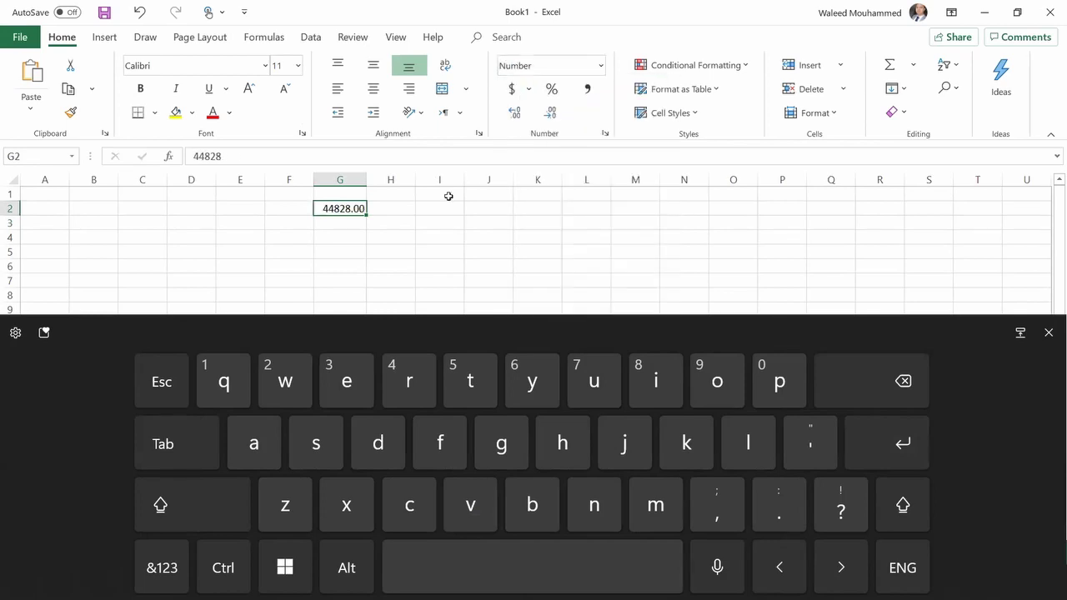
{"action": "left_click", "coordinate": [556, 115]}
{"action": "left_click", "coordinate": [556, 115]}
Step: Return to the whiteboard and write "44828" in a black box below the 1-Jan-1900 box
{"action": "left_click", "coordinate": [985, 18]}
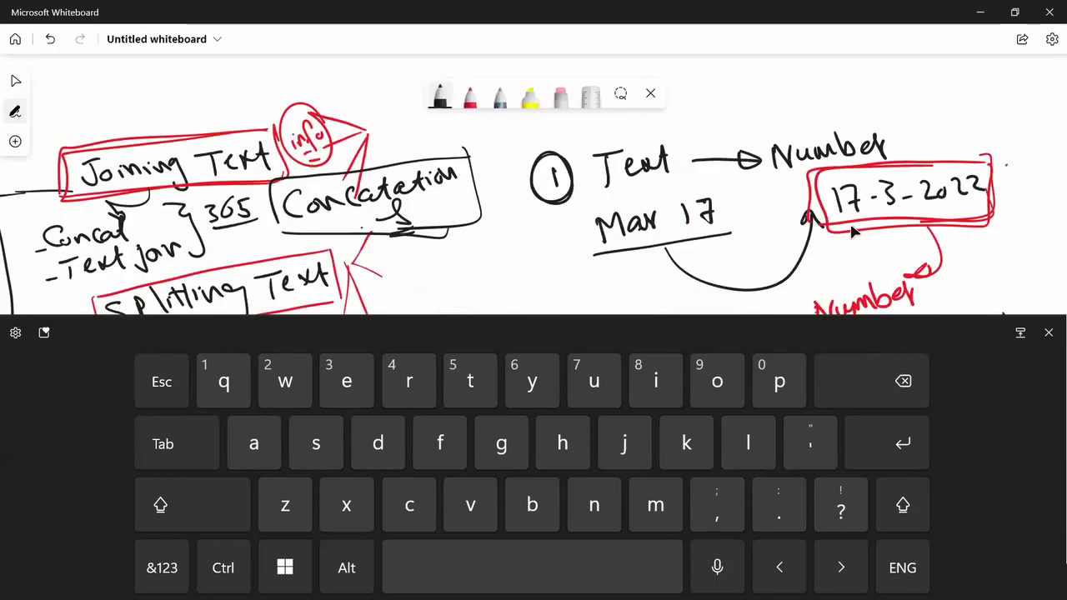
{"action": "left_click", "coordinate": [1048, 332]}
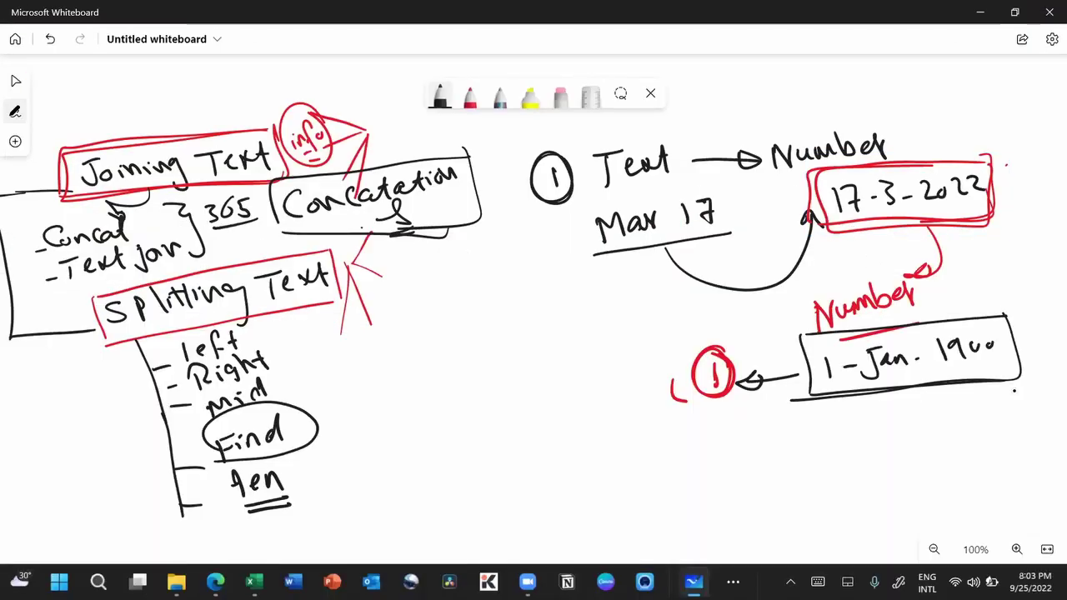
{"action": "mouse_move", "coordinate": [738, 448]}
{"action": "left_mouse_down"}
{"action": "mouse_move", "coordinate": [750, 463]}
{"action": "mouse_move", "coordinate": [741, 469]}
{"action": "left_mouse_up"}
{"action": "left_click_drag", "start_coordinate": [758, 441], "coordinate": [773, 468]}
{"action": "mouse_move", "coordinate": [798, 435]}
{"action": "left_mouse_down"}
{"action": "mouse_move", "coordinate": [788, 436]}
{"action": "mouse_move", "coordinate": [820, 449]}
{"action": "mouse_move", "coordinate": [832, 428]}
{"action": "mouse_move", "coordinate": [721, 458]}
{"action": "mouse_move", "coordinate": [723, 475]}
{"action": "left_mouse_up"}
{"action": "mouse_move", "coordinate": [855, 414]}
{"action": "left_mouse_down"}
{"action": "mouse_move", "coordinate": [857, 440]}
{"action": "mouse_move", "coordinate": [726, 480]}
{"action": "mouse_move", "coordinate": [856, 454]}
{"action": "left_mouse_up"}
{"action": "mouse_move", "coordinate": [813, 417]}
{"action": "left_mouse_down"}
{"action": "mouse_move", "coordinate": [747, 480]}
{"action": "mouse_move", "coordinate": [858, 450]}
{"action": "left_mouse_up"}
{"action": "left_click_drag", "start_coordinate": [854, 413], "coordinate": [855, 426]}
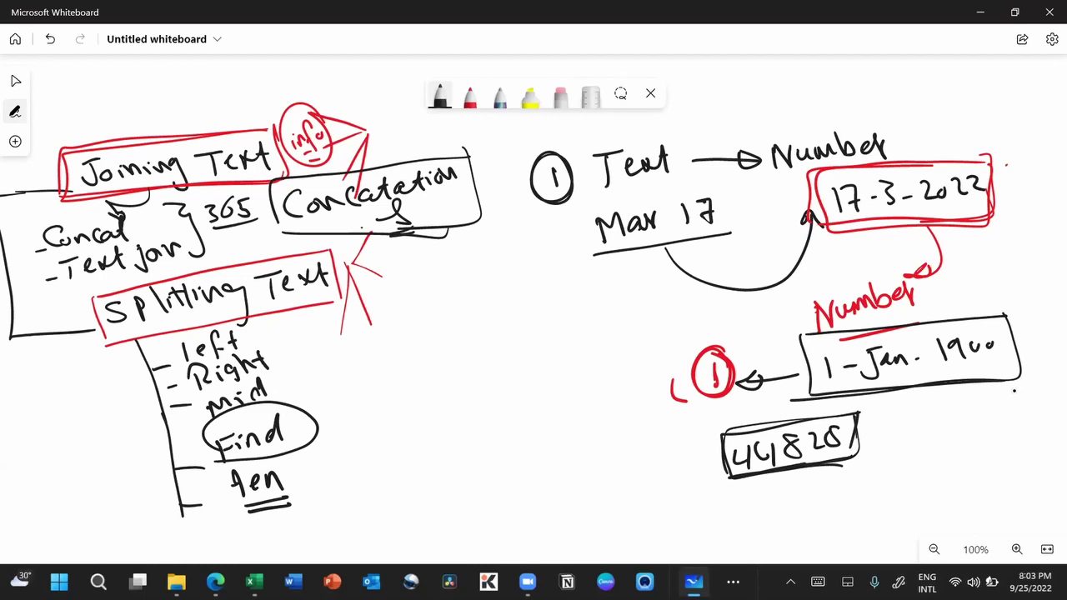
Step: Write the digits 1 1 1 1 9 in black beneath the boxed 44828, with 30 and 31 below them
{"action": "mouse_move", "coordinate": [748, 485]}
{"action": "left_mouse_down"}
{"action": "mouse_move", "coordinate": [748, 505]}
{"action": "mouse_move", "coordinate": [816, 491]}
{"action": "mouse_move", "coordinate": [862, 502]}
{"action": "left_mouse_up"}
{"action": "mouse_move", "coordinate": [846, 510]}
{"action": "left_mouse_down"}
{"action": "mouse_move", "coordinate": [868, 508]}
{"action": "mouse_move", "coordinate": [832, 539]}
{"action": "mouse_move", "coordinate": [851, 537]}
{"action": "mouse_move", "coordinate": [832, 565]}
{"action": "left_mouse_up"}
{"action": "left_click_drag", "start_coordinate": [857, 546], "coordinate": [857, 557]}
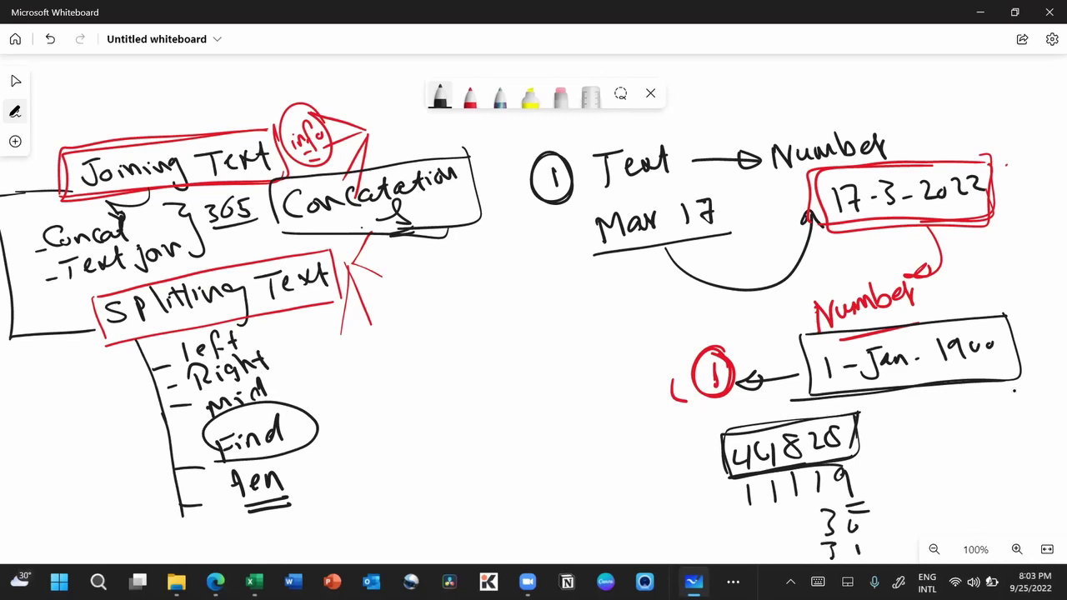
Step: Highlight the heading words "Text" and "Number" in yellow
{"action": "left_click", "coordinate": [530, 94]}
{"action": "left_click_drag", "start_coordinate": [598, 170], "coordinate": [666, 162]}
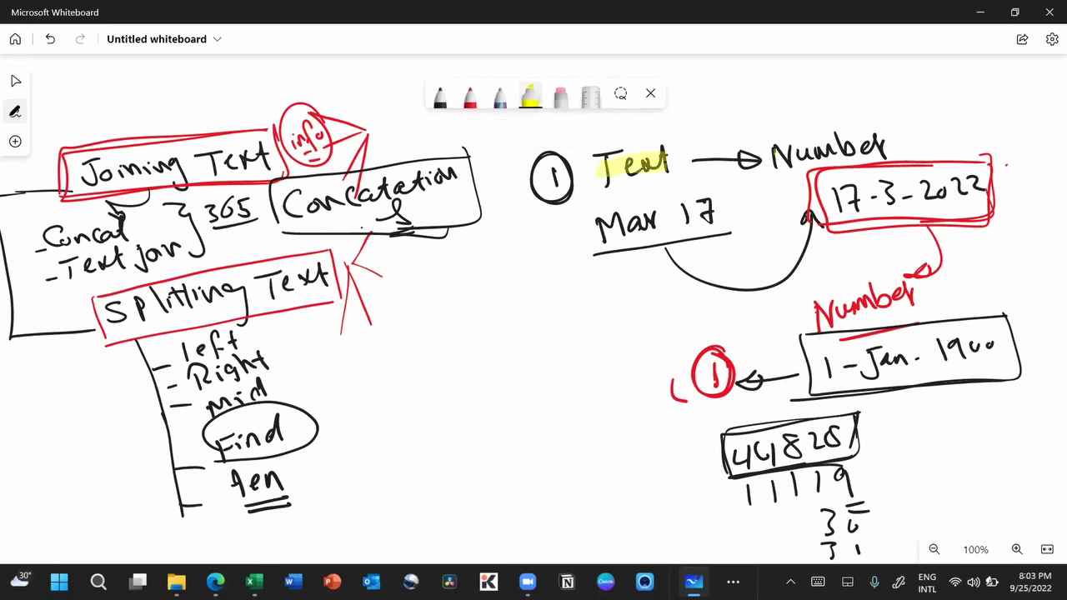
{"action": "left_click_drag", "start_coordinate": [775, 155], "coordinate": [891, 146]}
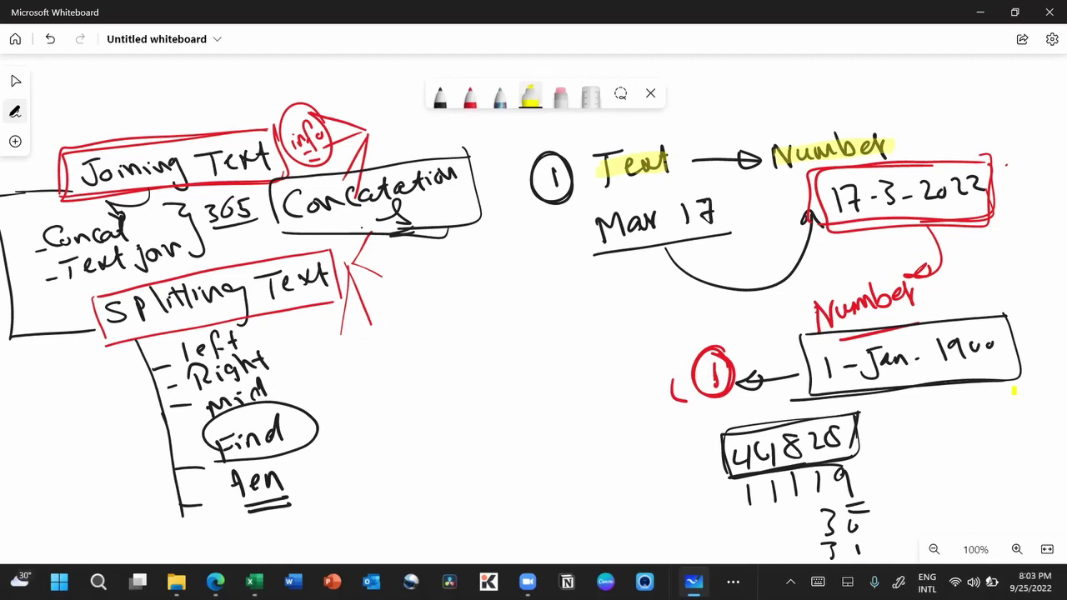
Step: Draw a red arrow from "Mar 17" and write "Value" inside a red circle at its tip
{"action": "left_click", "coordinate": [470, 93]}
{"action": "mouse_move", "coordinate": [676, 258]}
{"action": "left_mouse_down"}
{"action": "mouse_move", "coordinate": [618, 306]}
{"action": "mouse_move", "coordinate": [635, 330]}
{"action": "left_mouse_up"}
{"action": "left_click_drag", "start_coordinate": [447, 319], "coordinate": [465, 322]}
{"action": "mouse_move", "coordinate": [481, 315]}
{"action": "left_mouse_down"}
{"action": "mouse_move", "coordinate": [471, 350]}
{"action": "mouse_move", "coordinate": [532, 305]}
{"action": "mouse_move", "coordinate": [548, 306]}
{"action": "left_mouse_up"}
{"action": "mouse_move", "coordinate": [558, 263]}
{"action": "left_mouse_down"}
{"action": "mouse_move", "coordinate": [482, 382]}
{"action": "mouse_move", "coordinate": [557, 262]}
{"action": "left_mouse_up"}
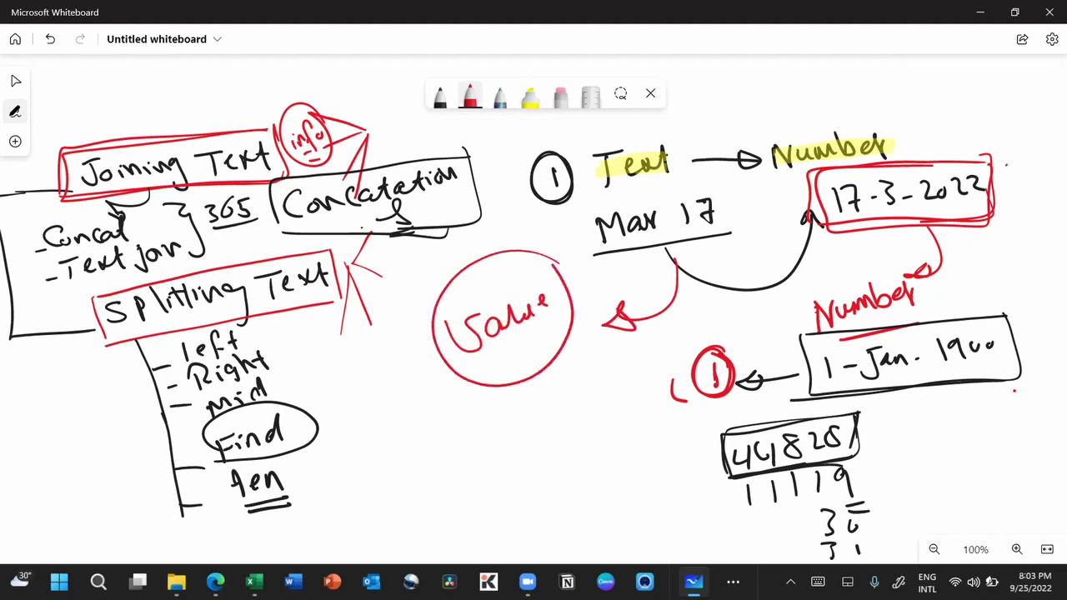
Step: Draw a curved red arrow up to the "Value" circle and write an underlined "Text" in red beside it
{"action": "left_click_drag", "start_coordinate": [621, 427], "coordinate": [547, 378]}
{"action": "mouse_move", "coordinate": [547, 378]}
{"action": "left_mouse_down"}
{"action": "mouse_move", "coordinate": [572, 388]}
{"action": "mouse_move", "coordinate": [606, 375]}
{"action": "left_mouse_up"}
{"action": "mouse_move", "coordinate": [600, 376]}
{"action": "left_mouse_down"}
{"action": "mouse_move", "coordinate": [601, 394]}
{"action": "mouse_move", "coordinate": [634, 376]}
{"action": "left_mouse_up"}
{"action": "left_click_drag", "start_coordinate": [633, 365], "coordinate": [625, 376]}
{"action": "mouse_move", "coordinate": [635, 363]}
{"action": "left_mouse_down"}
{"action": "mouse_move", "coordinate": [652, 359]}
{"action": "mouse_move", "coordinate": [647, 375]}
{"action": "left_mouse_up"}
{"action": "left_click_drag", "start_coordinate": [672, 380], "coordinate": [591, 407]}
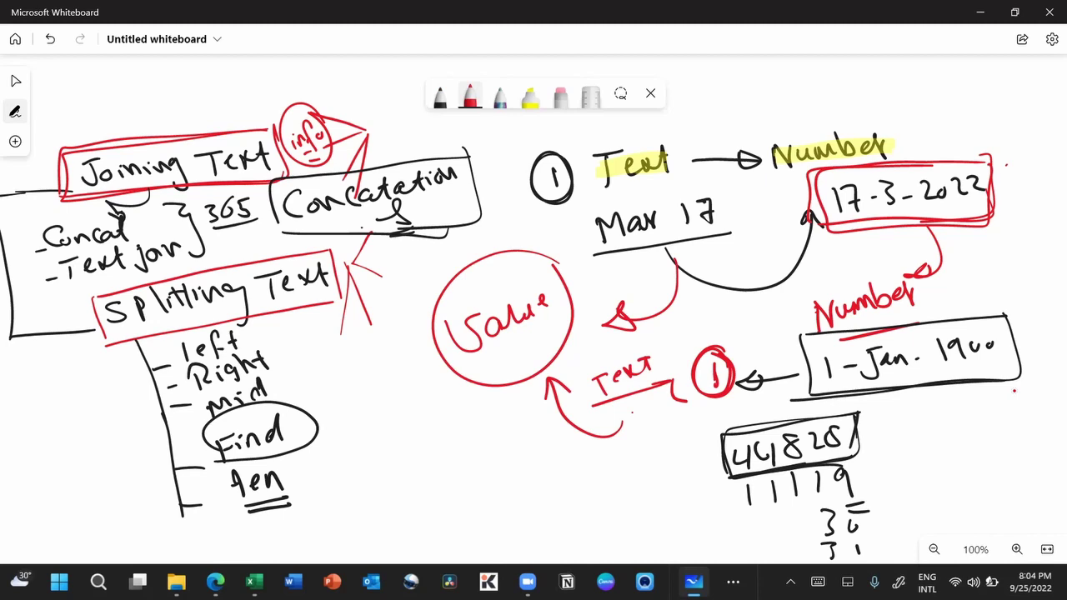
Step: Box "Mar 17" in red, underline the circled word "Value", and draw a red arrow from it to the box
{"action": "left_click_drag", "start_coordinate": [721, 178], "coordinate": [594, 252]}
{"action": "mouse_move", "coordinate": [727, 196]}
{"action": "left_mouse_down"}
{"action": "mouse_move", "coordinate": [737, 225]}
{"action": "mouse_move", "coordinate": [609, 250]}
{"action": "left_mouse_up"}
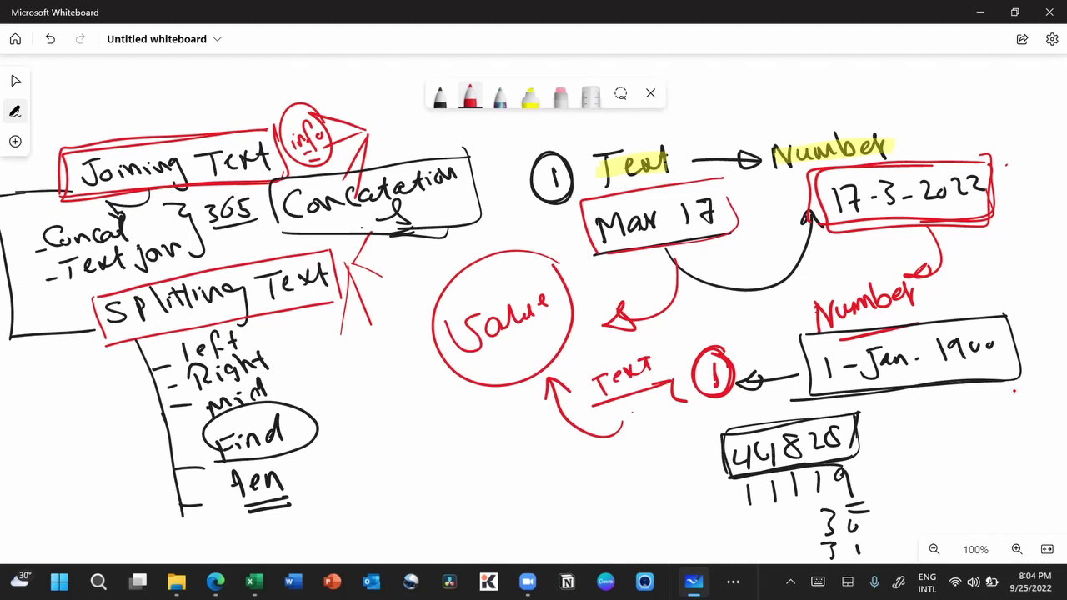
{"action": "left_click_drag", "start_coordinate": [560, 322], "coordinate": [473, 360]}
{"action": "mouse_move", "coordinate": [523, 342]}
{"action": "left_mouse_down"}
{"action": "mouse_move", "coordinate": [573, 342]}
{"action": "mouse_move", "coordinate": [672, 256]}
{"action": "left_mouse_up"}
{"action": "left_click_drag", "start_coordinate": [663, 272], "coordinate": [673, 253]}
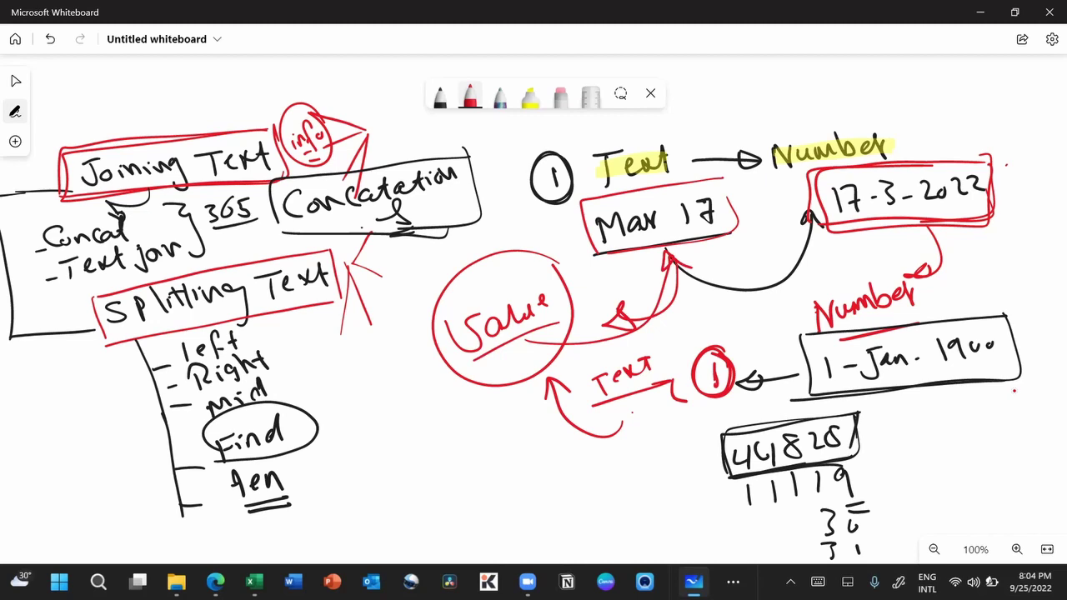
Step: Write 3147 in red beneath the Value circle, underline it twice, and circle it
{"action": "mouse_move", "coordinate": [479, 443]}
{"action": "left_mouse_down"}
{"action": "mouse_move", "coordinate": [495, 458]}
{"action": "mouse_move", "coordinate": [486, 478]}
{"action": "left_mouse_up"}
{"action": "mouse_move", "coordinate": [516, 442]}
{"action": "left_mouse_down"}
{"action": "mouse_move", "coordinate": [517, 473]}
{"action": "mouse_move", "coordinate": [551, 455]}
{"action": "mouse_move", "coordinate": [547, 475]}
{"action": "left_mouse_up"}
{"action": "left_click_drag", "start_coordinate": [565, 435], "coordinate": [583, 463]}
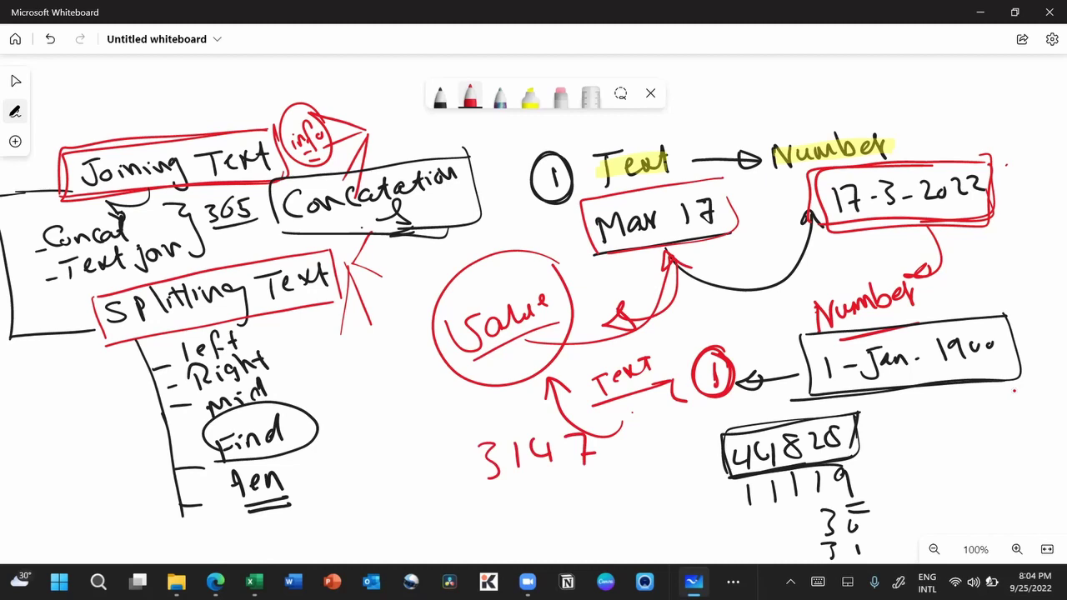
{"action": "mouse_move", "coordinate": [482, 385]}
{"action": "left_mouse_down"}
{"action": "mouse_move", "coordinate": [486, 527]}
{"action": "mouse_move", "coordinate": [485, 510]}
{"action": "mouse_move", "coordinate": [595, 478]}
{"action": "left_mouse_up"}
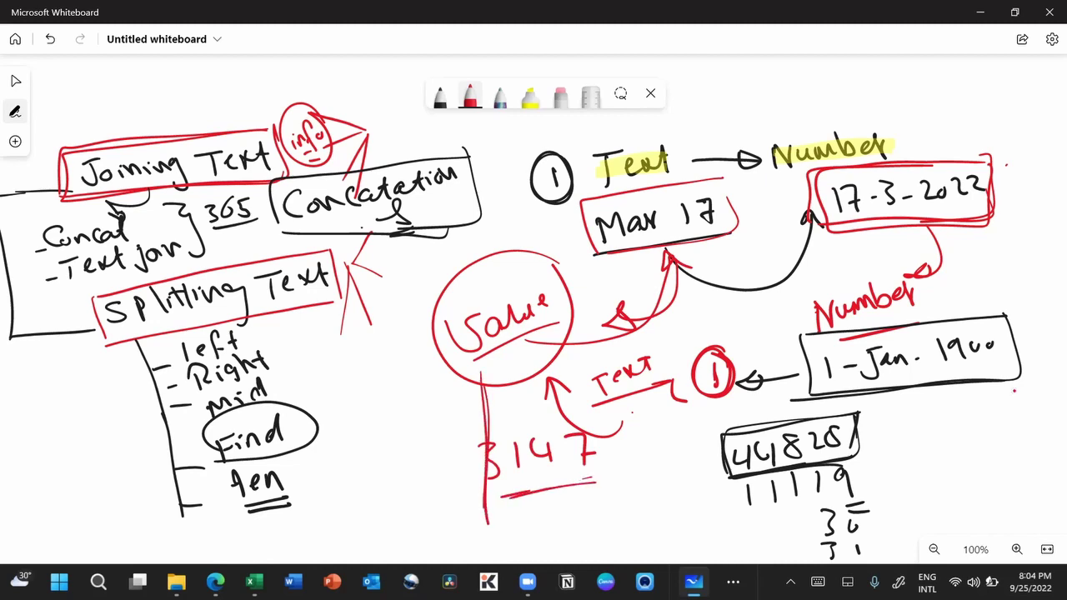
{"action": "left_click_drag", "start_coordinate": [487, 504], "coordinate": [597, 483]}
{"action": "mouse_move", "coordinate": [600, 412]}
{"action": "left_mouse_down"}
{"action": "mouse_move", "coordinate": [450, 509]}
{"action": "mouse_move", "coordinate": [602, 407]}
{"action": "left_mouse_up"}
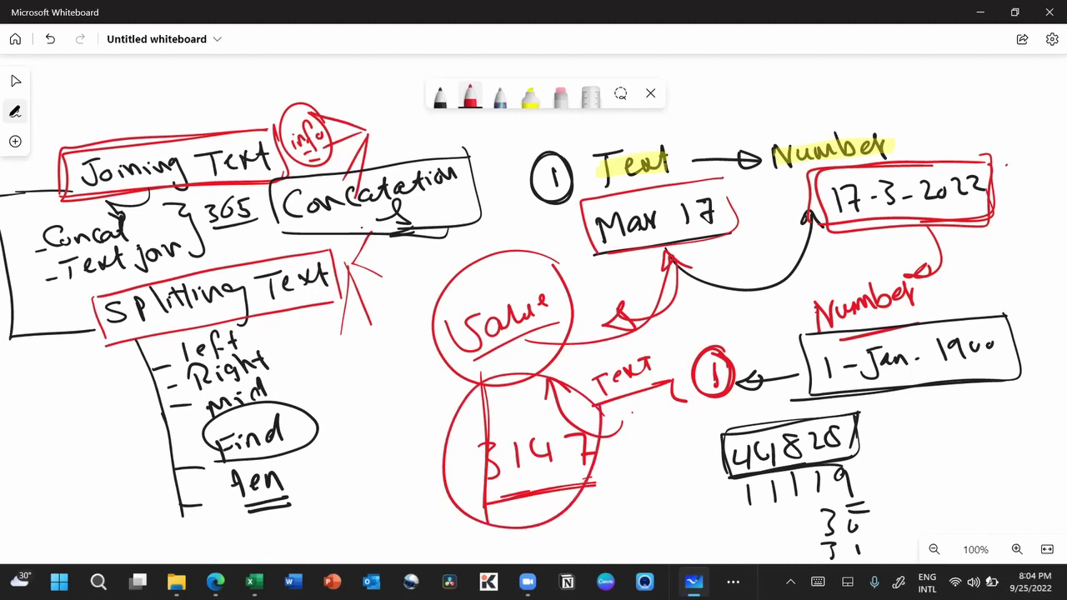
{"action": "scroll", "coordinate": [533, 316], "scroll_direction": "right", "scroll_amount": 5}
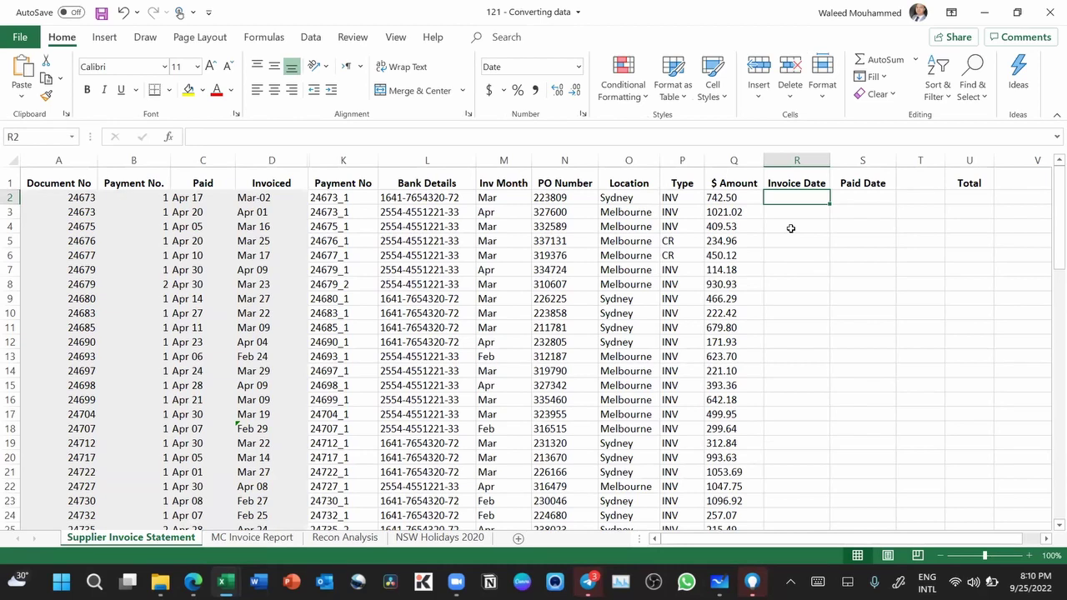
Step: Examine the text dates in the Invoiced column and the Invoice Date column intended for the converted values
{"action": "left_click", "coordinate": [263, 197]}
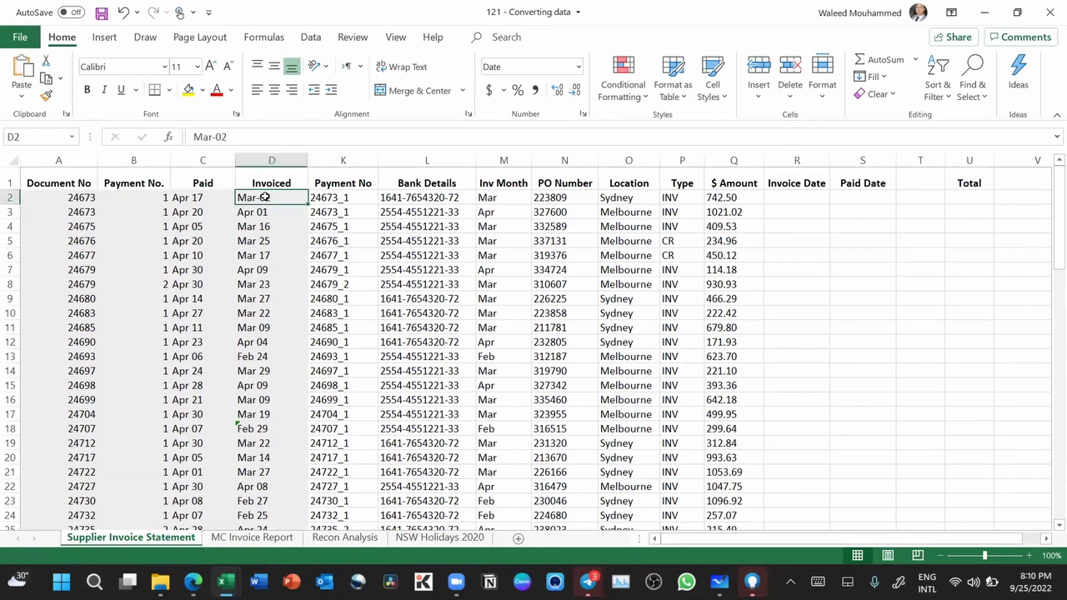
{"action": "left_click", "coordinate": [265, 270]}
{"action": "left_click", "coordinate": [267, 327]}
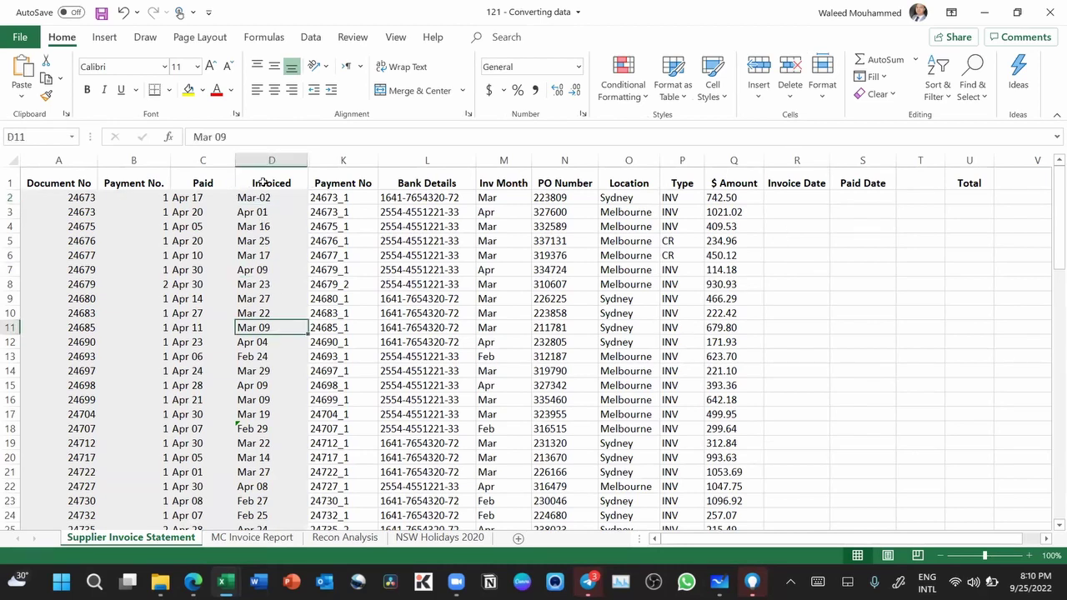
{"action": "left_click", "coordinate": [264, 183]}
{"action": "left_click_drag", "start_coordinate": [833, 542], "coordinate": [755, 543]}
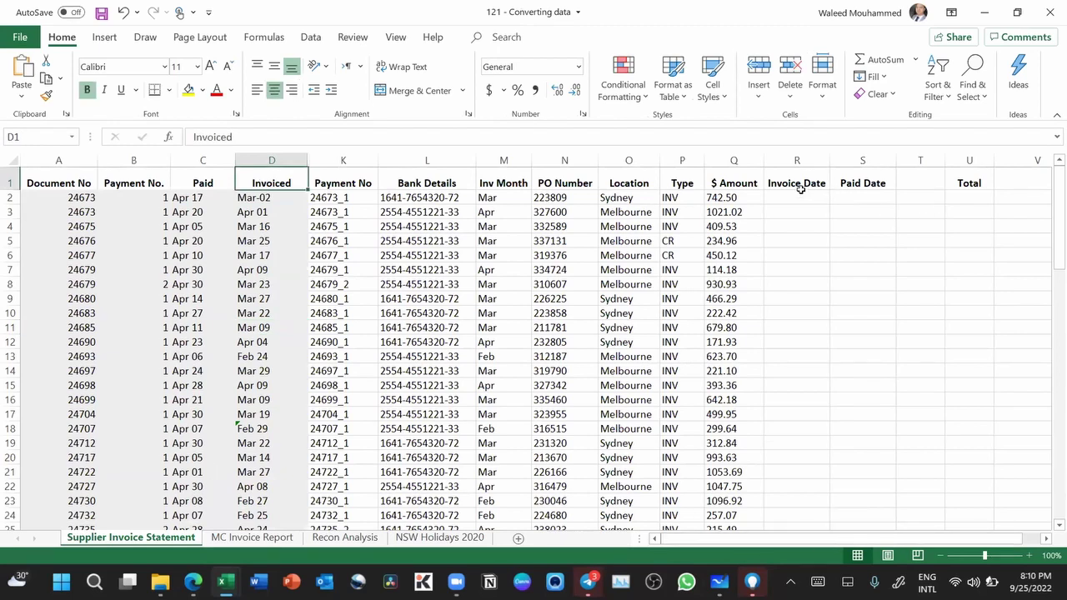
{"action": "left_click", "coordinate": [798, 187]}
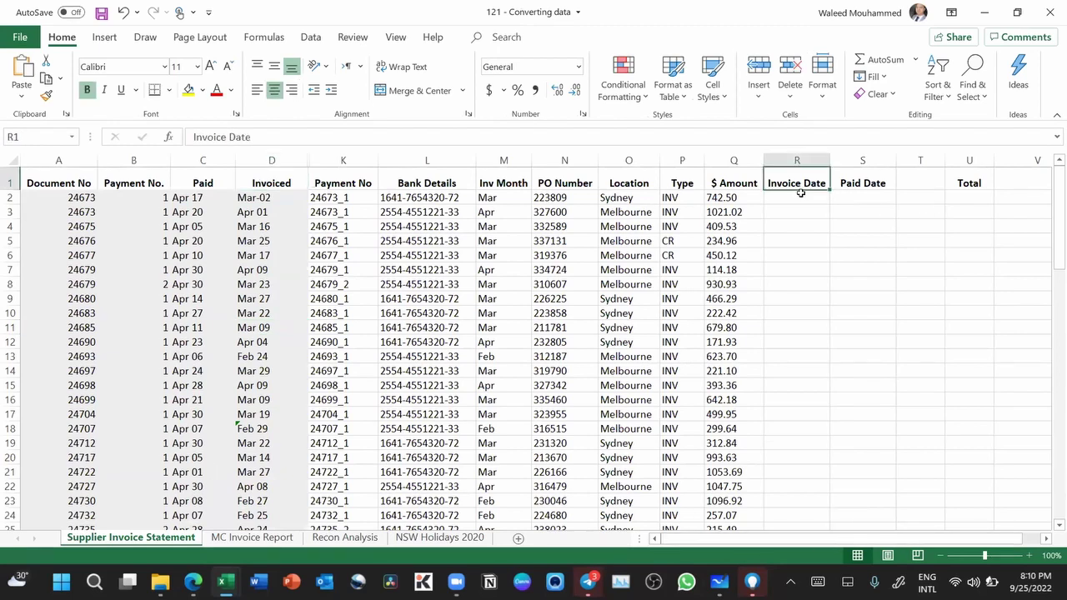
{"action": "left_click", "coordinate": [263, 200]}
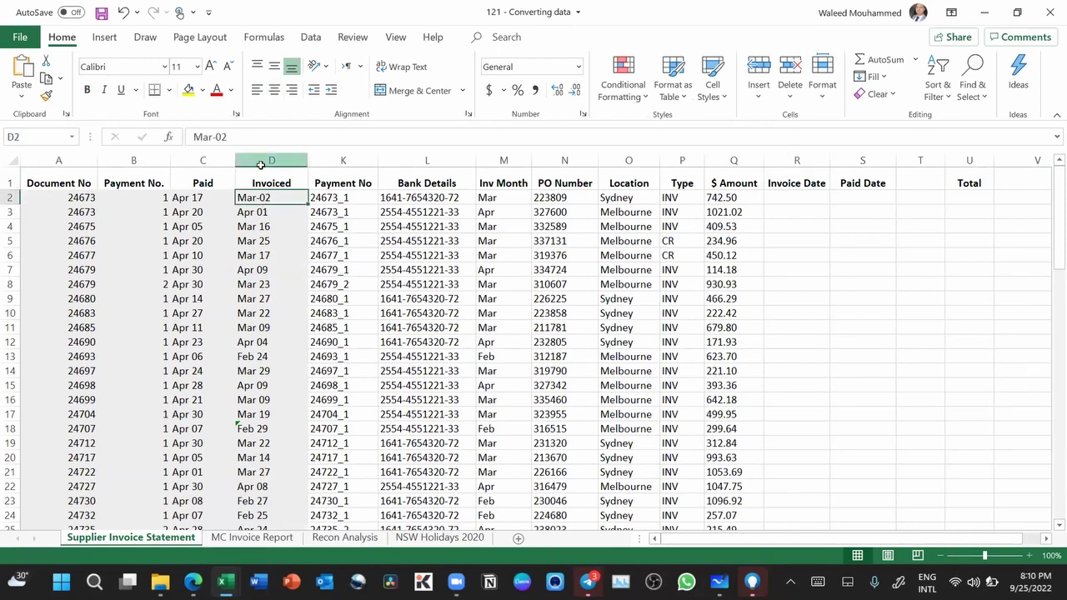
{"action": "left_click", "coordinate": [260, 164]}
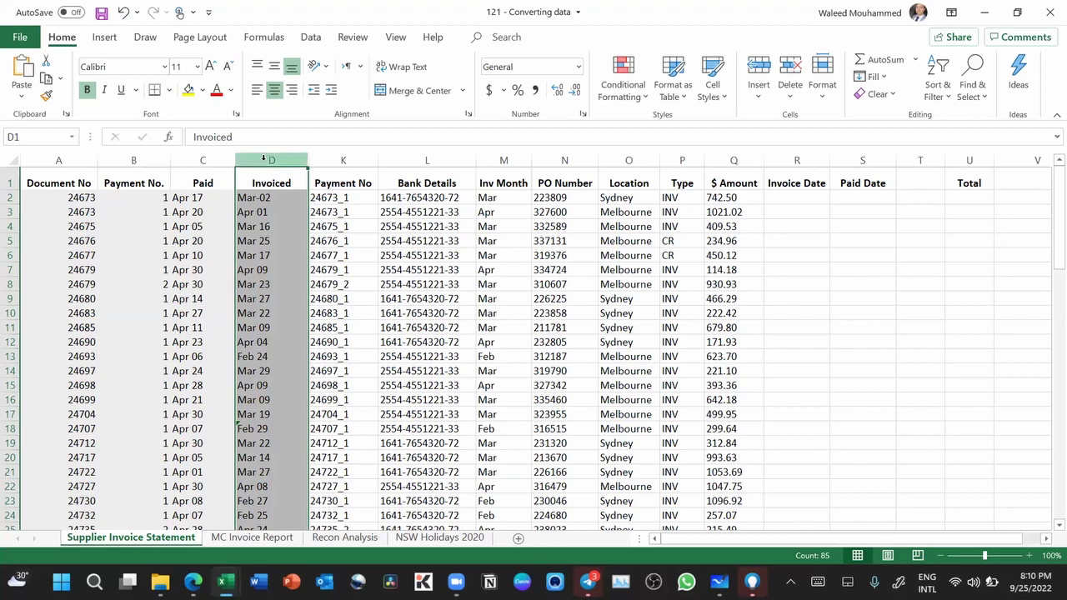
Step: Enter the formula =VALUE(D2) in cell R2 to convert the first invoiced text date into a number
{"action": "left_click", "coordinate": [791, 197]}
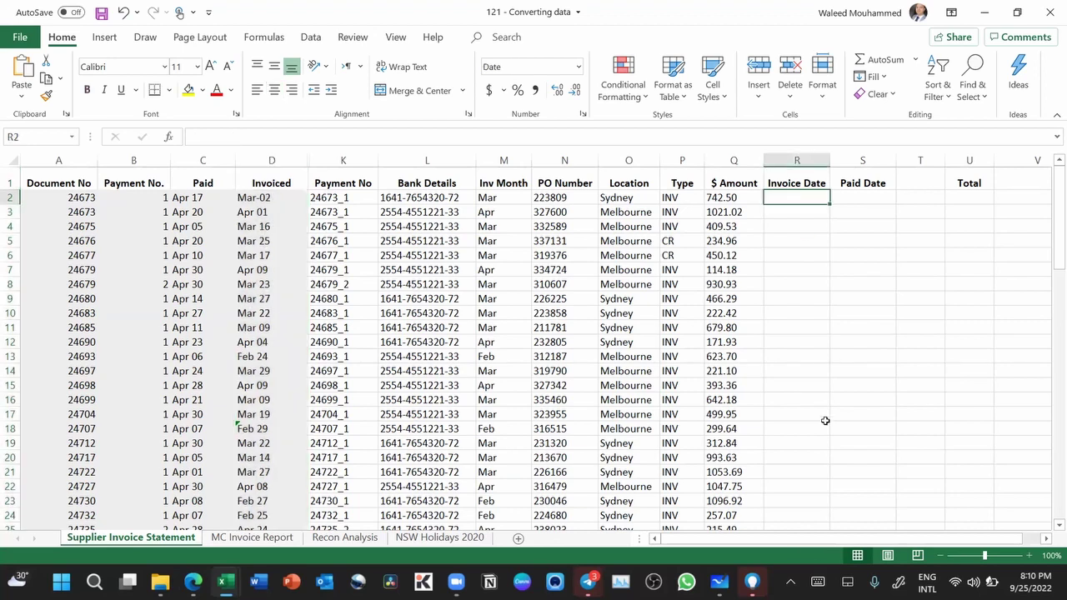
{"action": "left_click", "coordinate": [279, 202]}
{"action": "type", "text": "=val"}
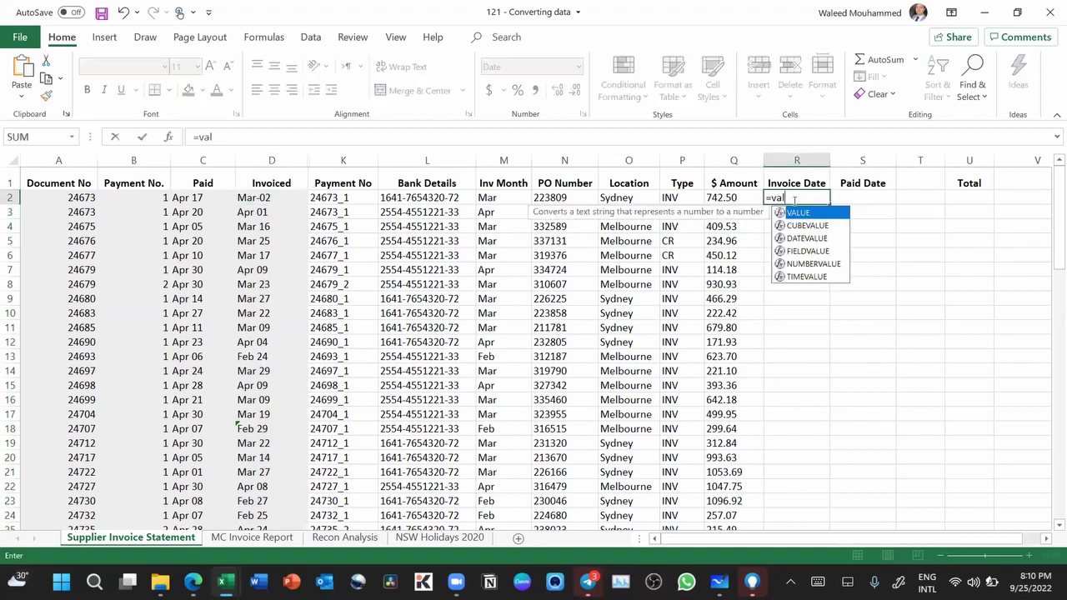
{"action": "key", "text": "Tab"}
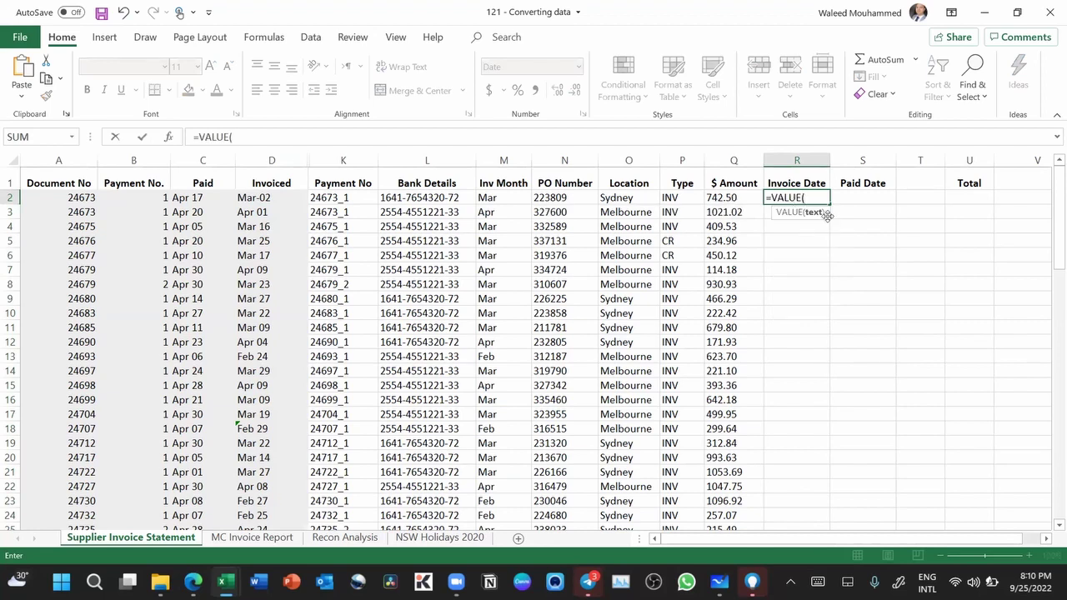
{"action": "left_click", "coordinate": [260, 198]}
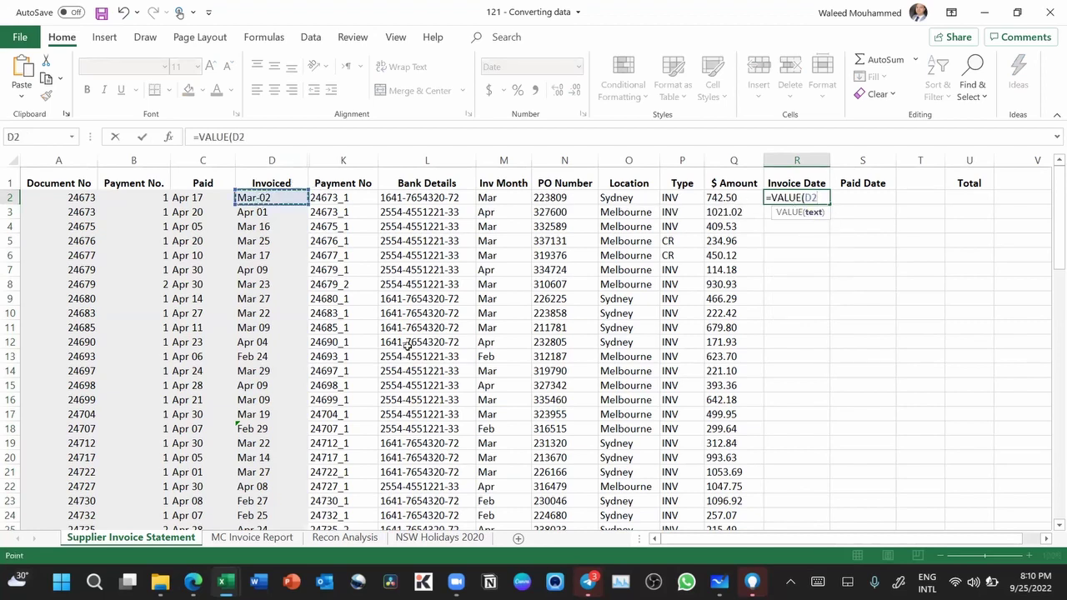
{"action": "type", "text": ")"}
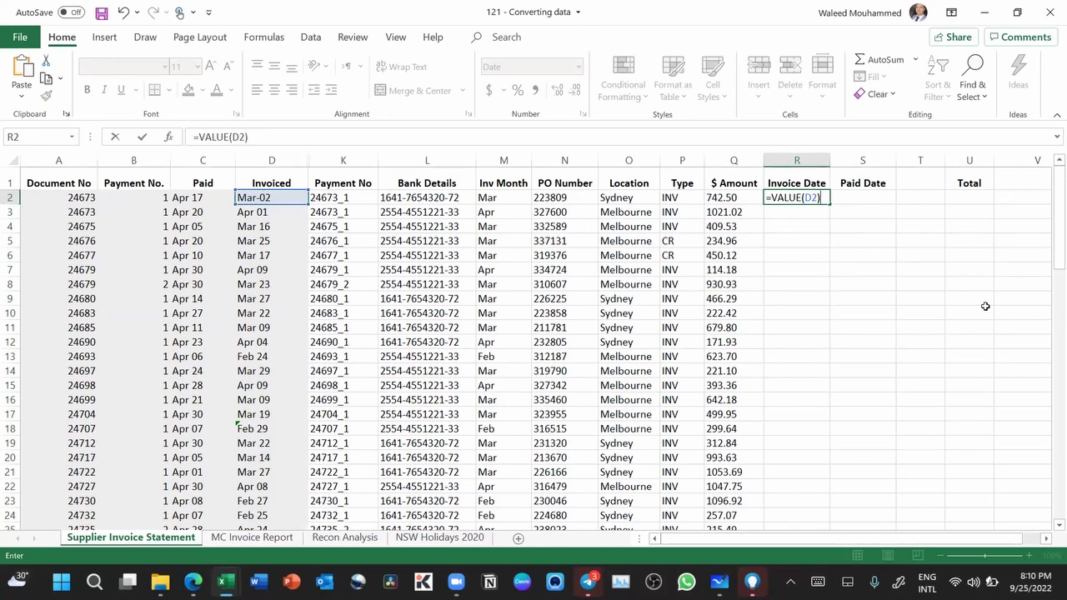
{"action": "key", "text": "ctrl+Return"}
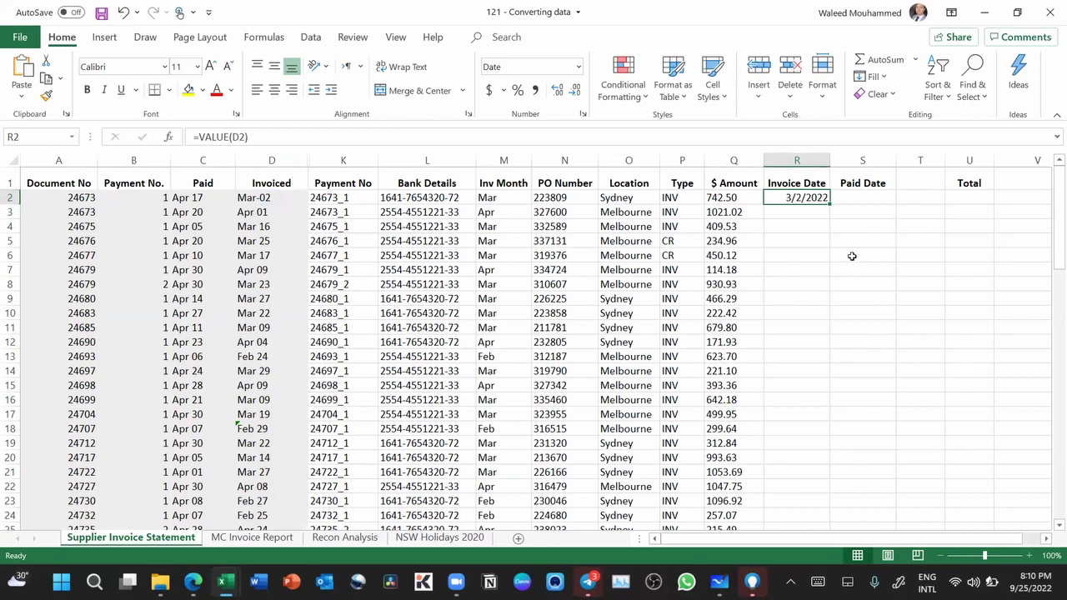
Step: Fill the VALUE formula down the Invoice Date column and compare the converted dates with the Invoiced text dates
{"action": "double_click", "coordinate": [833, 203]}
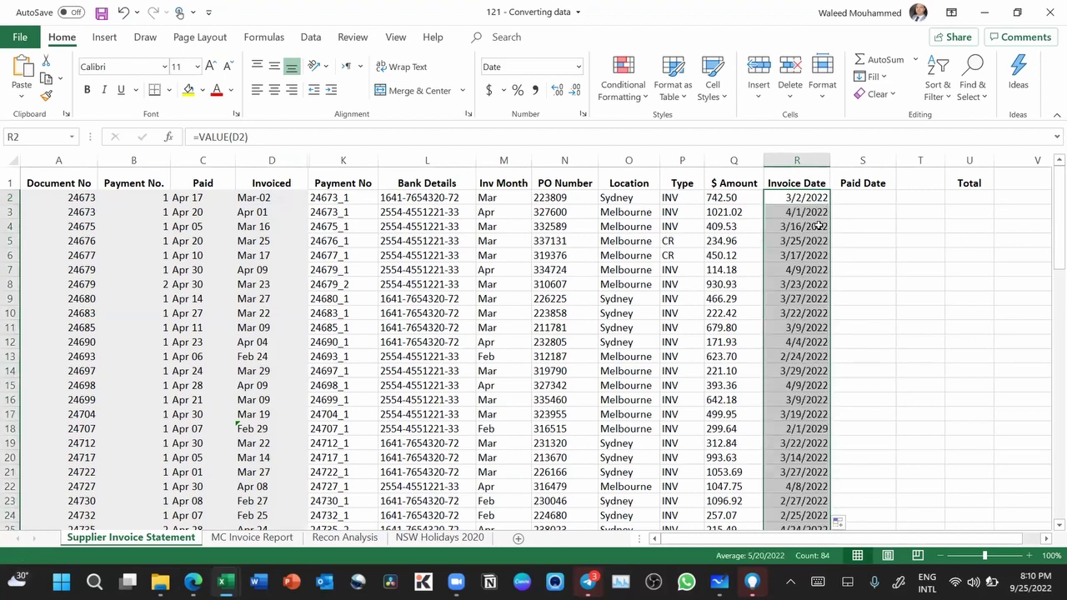
{"action": "scroll", "coordinate": [817, 233], "scroll_direction": "down", "scroll_amount": 3}
{"action": "scroll", "coordinate": [815, 233], "scroll_direction": "down", "scroll_amount": 14}
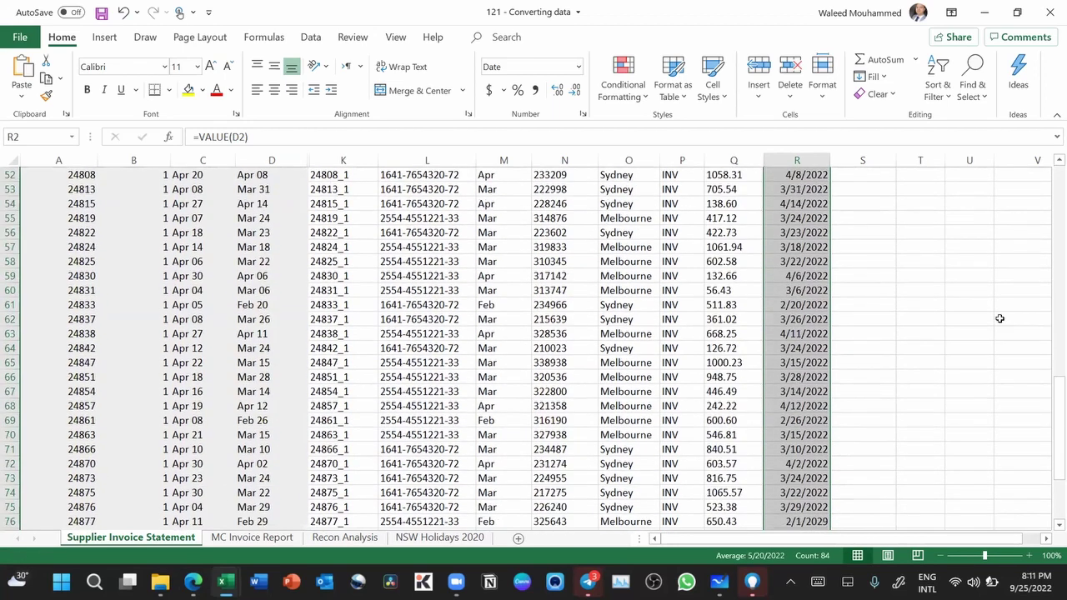
{"action": "left_click_drag", "start_coordinate": [1050, 425], "coordinate": [1050, 192]}
{"action": "left_click", "coordinate": [838, 225]}
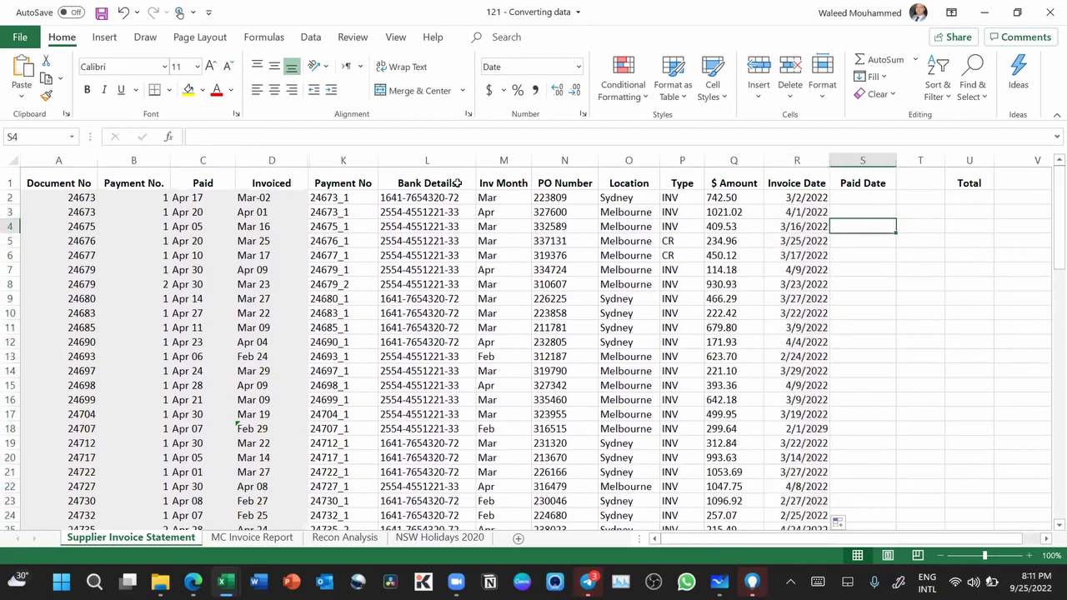
{"action": "left_click", "coordinate": [269, 198]}
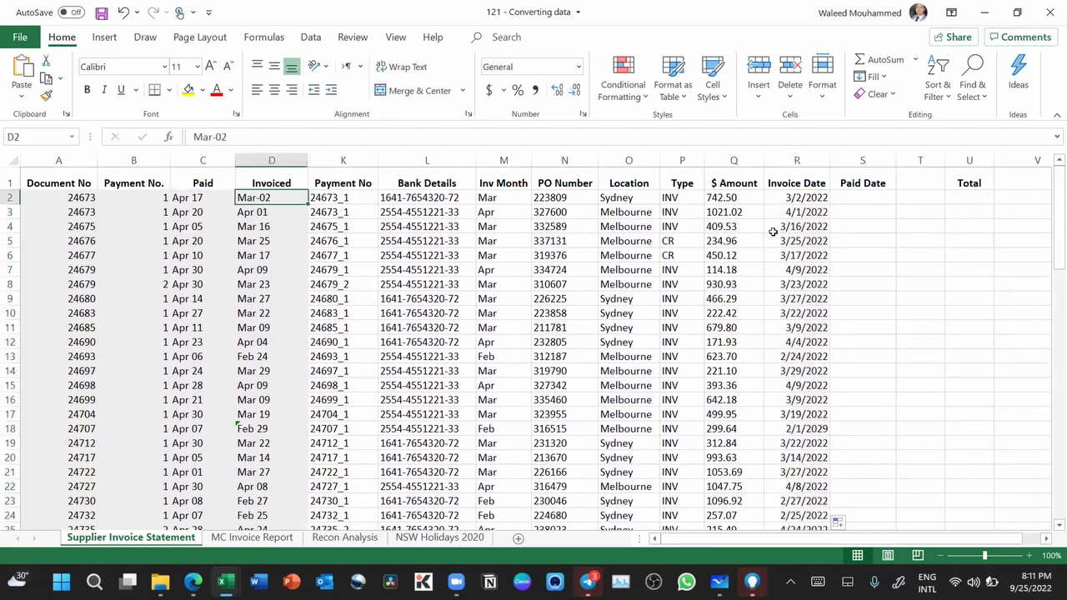
{"action": "left_click", "coordinate": [803, 198]}
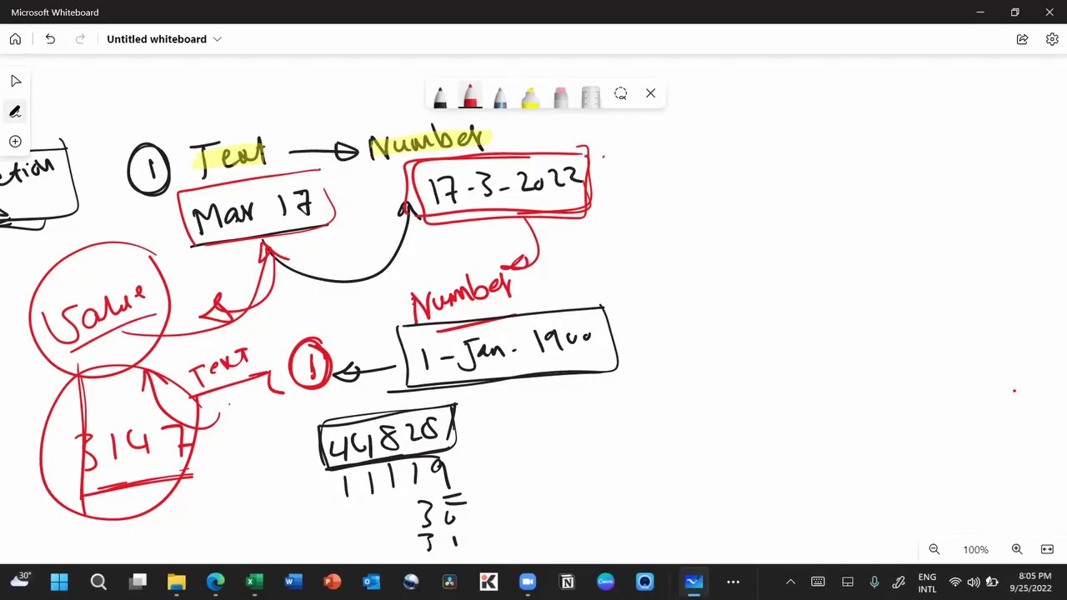
Step: Write a circled 2 with the heading "Number → Text" in black beside the first topic, underlining Text
{"action": "key", "text": "ctrl+1"}
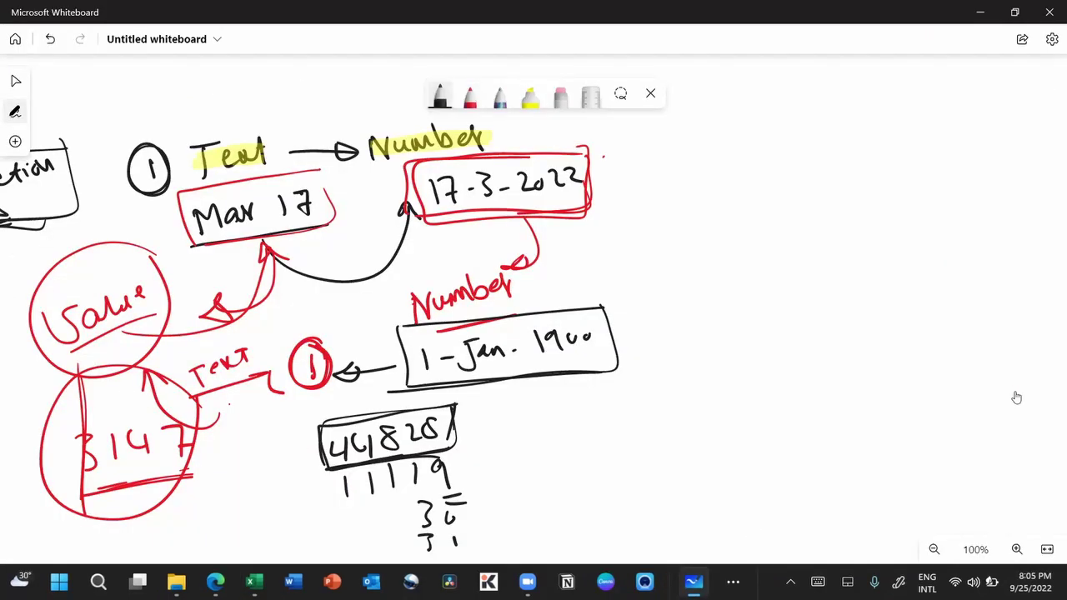
{"action": "mouse_move", "coordinate": [678, 157]}
{"action": "left_mouse_down"}
{"action": "mouse_move", "coordinate": [687, 151]}
{"action": "mouse_move", "coordinate": [693, 172]}
{"action": "mouse_move", "coordinate": [683, 140]}
{"action": "left_mouse_up"}
{"action": "mouse_move", "coordinate": [733, 168]}
{"action": "left_mouse_down"}
{"action": "mouse_move", "coordinate": [745, 155]}
{"action": "mouse_move", "coordinate": [822, 142]}
{"action": "mouse_move", "coordinate": [912, 140]}
{"action": "mouse_move", "coordinate": [938, 121]}
{"action": "left_mouse_up"}
{"action": "mouse_move", "coordinate": [915, 117]}
{"action": "left_mouse_down"}
{"action": "mouse_move", "coordinate": [947, 110]}
{"action": "mouse_move", "coordinate": [974, 134]}
{"action": "mouse_move", "coordinate": [996, 110]}
{"action": "left_mouse_up"}
{"action": "left_click_drag", "start_coordinate": [926, 157], "coordinate": [1006, 147]}
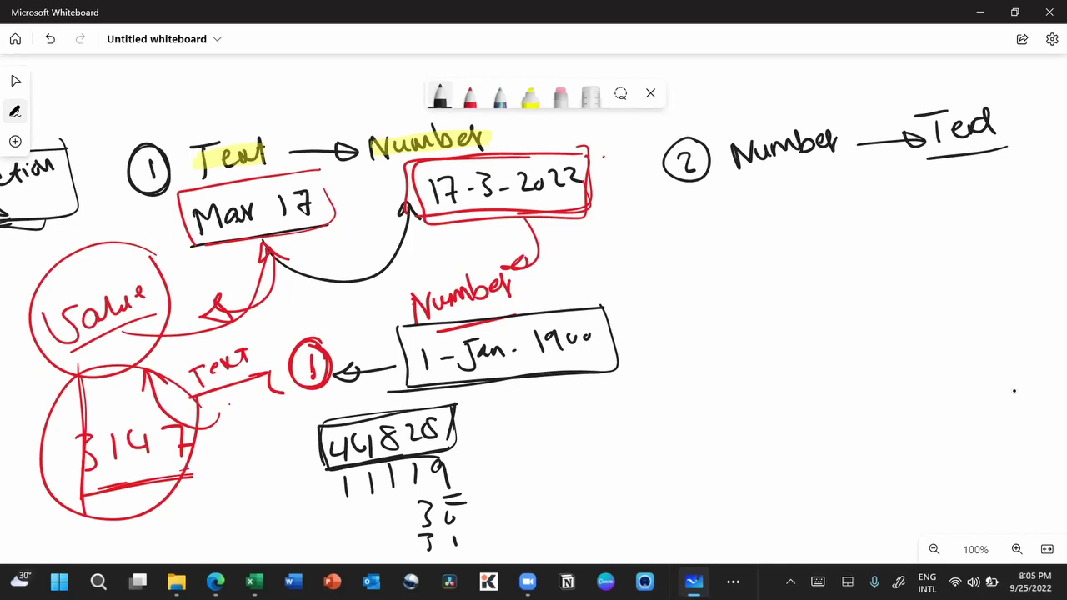
Step: Write the example date 17-3-2022 in black beneath the second heading
{"action": "mouse_move", "coordinate": [725, 198]}
{"action": "left_mouse_down"}
{"action": "mouse_move", "coordinate": [723, 225]}
{"action": "mouse_move", "coordinate": [747, 221]}
{"action": "left_mouse_up"}
{"action": "left_click", "coordinate": [771, 209]}
{"action": "mouse_move", "coordinate": [780, 187]}
{"action": "left_mouse_down"}
{"action": "mouse_move", "coordinate": [792, 189]}
{"action": "mouse_move", "coordinate": [781, 215]}
{"action": "mouse_move", "coordinate": [808, 201]}
{"action": "left_mouse_up"}
{"action": "left_click_drag", "start_coordinate": [810, 188], "coordinate": [828, 202]}
{"action": "mouse_move", "coordinate": [838, 190]}
{"action": "left_mouse_down"}
{"action": "mouse_move", "coordinate": [832, 197]}
{"action": "mouse_move", "coordinate": [838, 188]}
{"action": "left_mouse_up"}
{"action": "left_click_drag", "start_coordinate": [846, 181], "coordinate": [885, 189]}
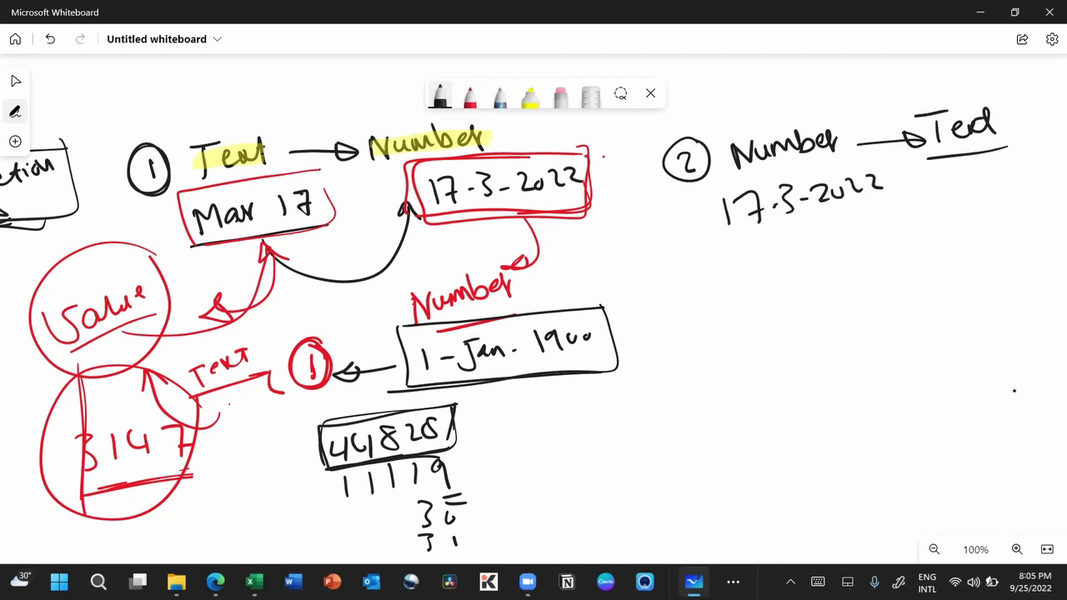
Step: Circle the 3 in the example date and draw an arrow from it to the underlined word "March"
{"action": "left_click_drag", "start_coordinate": [625, 242], "coordinate": [415, 284]}
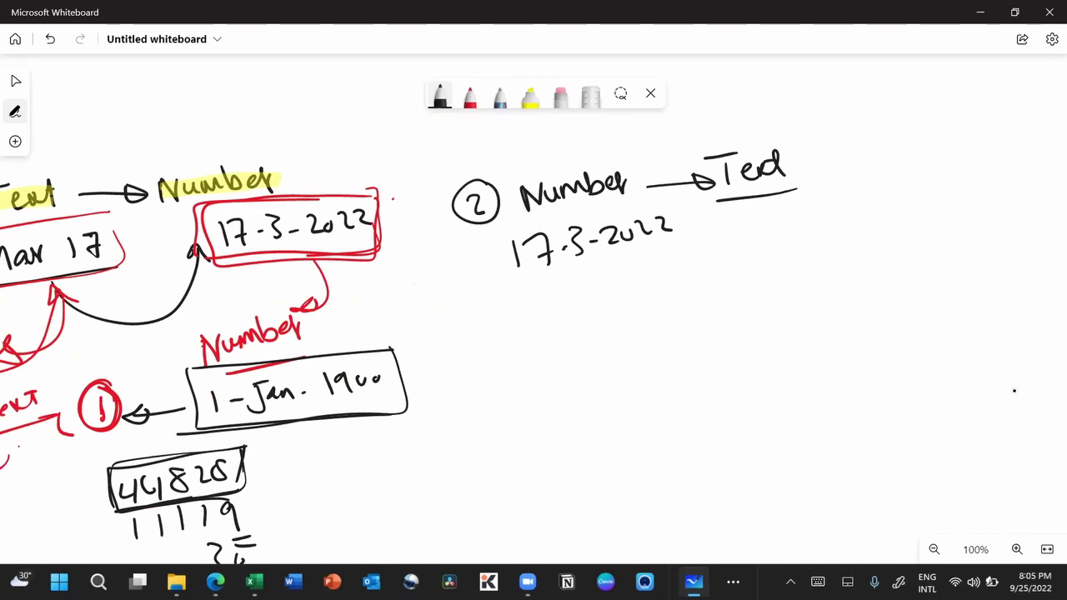
{"action": "mouse_move", "coordinate": [584, 212]}
{"action": "left_mouse_down"}
{"action": "mouse_move", "coordinate": [562, 256]}
{"action": "mouse_move", "coordinate": [583, 208]}
{"action": "mouse_move", "coordinate": [575, 271]}
{"action": "mouse_move", "coordinate": [587, 210]}
{"action": "left_mouse_up"}
{"action": "mouse_move", "coordinate": [584, 268]}
{"action": "left_mouse_down"}
{"action": "mouse_move", "coordinate": [655, 286]}
{"action": "mouse_move", "coordinate": [748, 235]}
{"action": "left_mouse_up"}
{"action": "mouse_move", "coordinate": [744, 245]}
{"action": "left_mouse_down"}
{"action": "mouse_move", "coordinate": [757, 244]}
{"action": "mouse_move", "coordinate": [775, 202]}
{"action": "mouse_move", "coordinate": [802, 222]}
{"action": "mouse_move", "coordinate": [843, 202]}
{"action": "mouse_move", "coordinate": [848, 229]}
{"action": "mouse_move", "coordinate": [843, 210]}
{"action": "left_mouse_up"}
{"action": "mouse_move", "coordinate": [860, 176]}
{"action": "left_mouse_down"}
{"action": "mouse_move", "coordinate": [858, 209]}
{"action": "mouse_move", "coordinate": [873, 208]}
{"action": "left_mouse_up"}
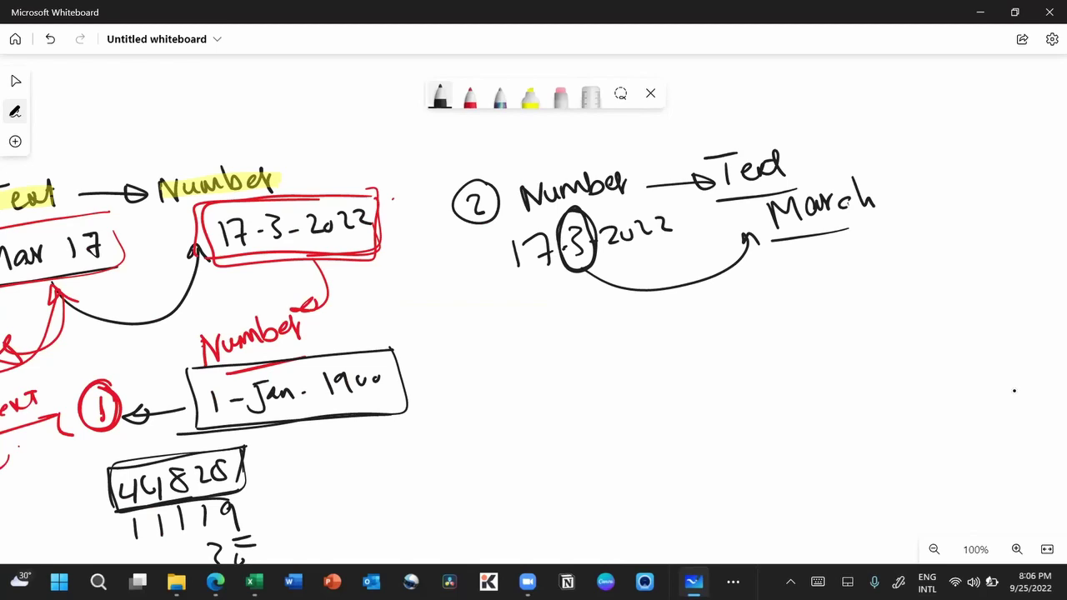
Step: Circle the 3 in red and write "Mid" beneath it with a double underline
{"action": "left_click", "coordinate": [470, 97]}
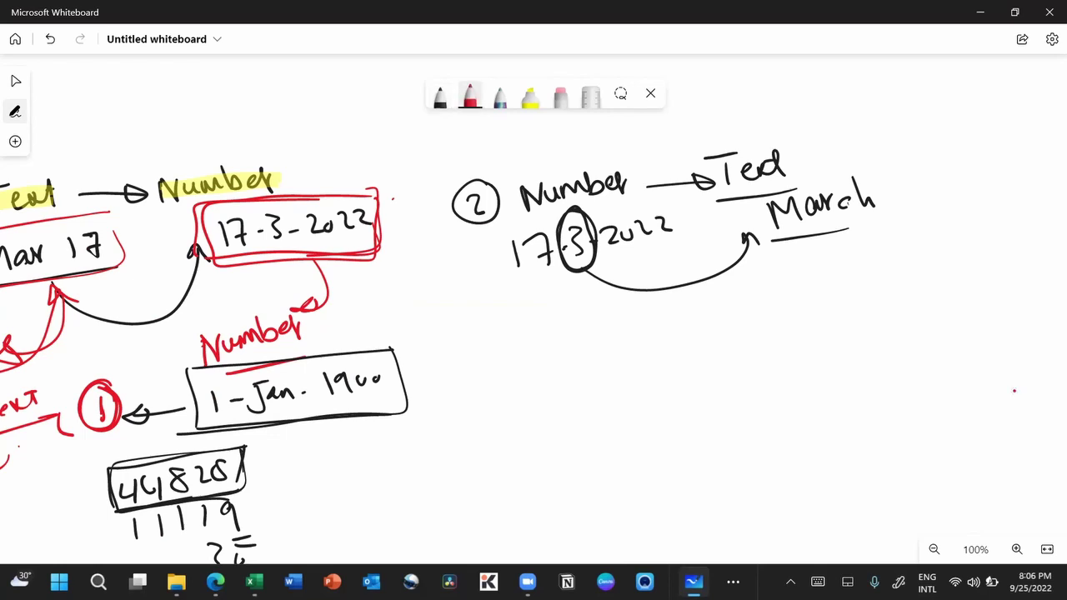
{"action": "mouse_move", "coordinate": [577, 209]}
{"action": "left_mouse_down"}
{"action": "mouse_move", "coordinate": [569, 285]}
{"action": "mouse_move", "coordinate": [584, 200]}
{"action": "left_mouse_up"}
{"action": "mouse_move", "coordinate": [605, 273]}
{"action": "left_mouse_down"}
{"action": "mouse_move", "coordinate": [562, 285]}
{"action": "mouse_move", "coordinate": [605, 284]}
{"action": "left_mouse_up"}
{"action": "mouse_move", "coordinate": [554, 317]}
{"action": "left_mouse_down"}
{"action": "mouse_move", "coordinate": [564, 333]}
{"action": "mouse_move", "coordinate": [600, 311]}
{"action": "left_mouse_up"}
{"action": "left_click_drag", "start_coordinate": [617, 275], "coordinate": [613, 309]}
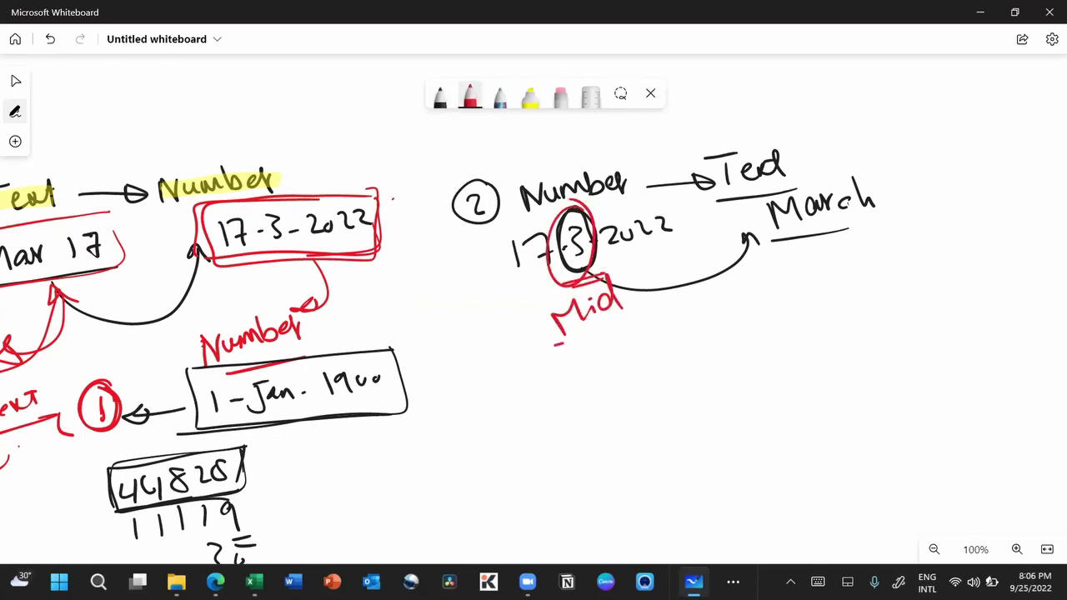
{"action": "left_click_drag", "start_coordinate": [553, 340], "coordinate": [644, 314]}
{"action": "left_click_drag", "start_coordinate": [567, 342], "coordinate": [660, 321]}
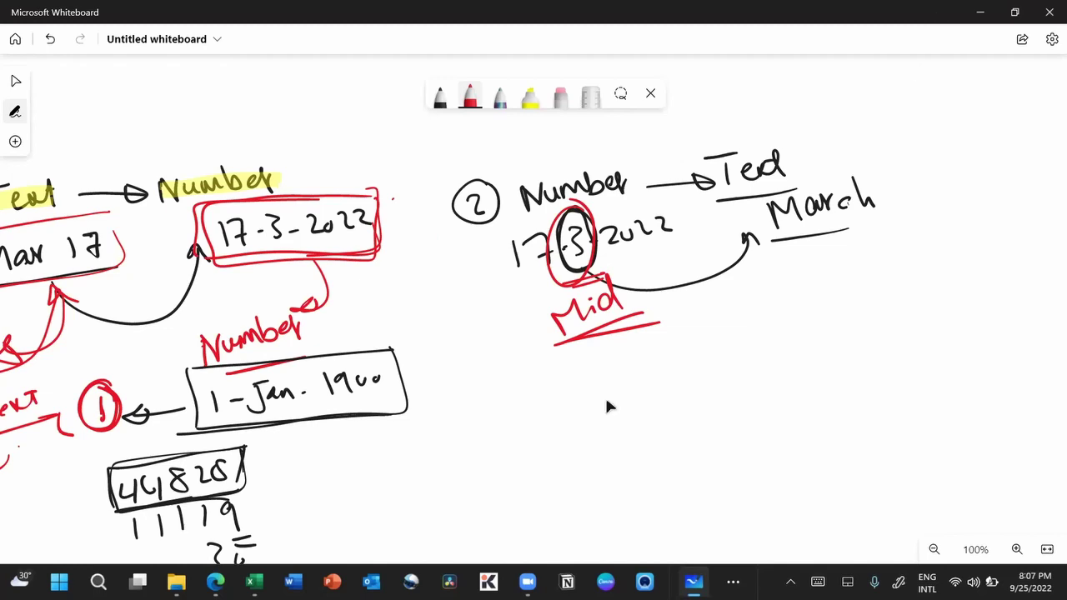
Step: Circle the word "Mid" in red, draw a curved arrow leading to it, and add an underlined handwritten note beside the arrow
{"action": "mouse_move", "coordinate": [617, 265]}
{"action": "left_mouse_down"}
{"action": "mouse_move", "coordinate": [538, 329]}
{"action": "mouse_move", "coordinate": [593, 350]}
{"action": "left_mouse_up"}
{"action": "left_click_drag", "start_coordinate": [469, 375], "coordinate": [595, 351]}
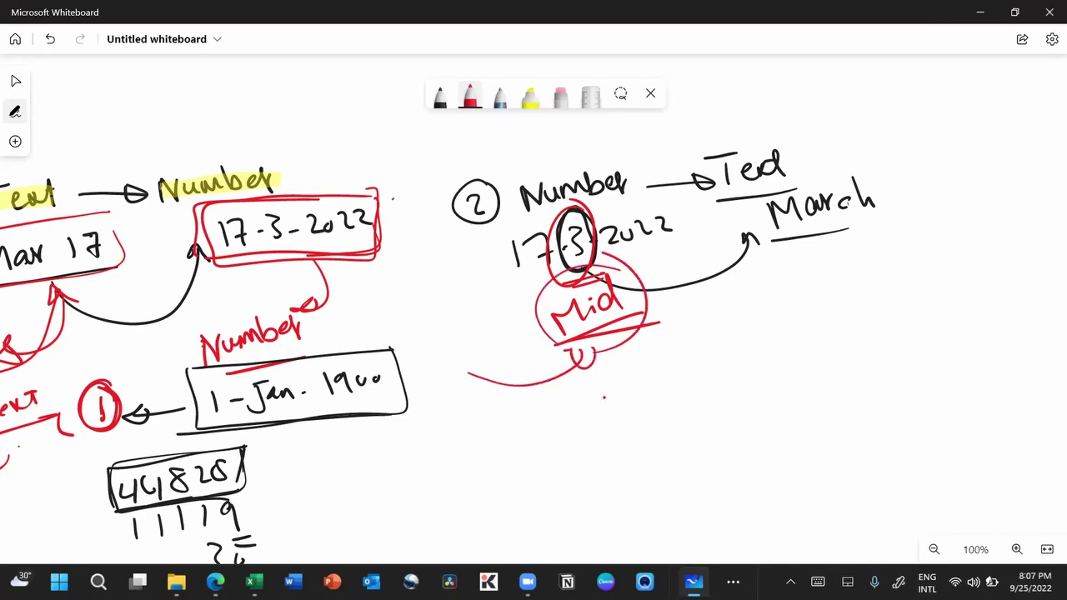
{"action": "left_click_drag", "start_coordinate": [432, 330], "coordinate": [436, 361]}
{"action": "mouse_move", "coordinate": [415, 328]}
{"action": "left_mouse_down"}
{"action": "mouse_move", "coordinate": [443, 316]}
{"action": "mouse_move", "coordinate": [463, 327]}
{"action": "mouse_move", "coordinate": [480, 301]}
{"action": "mouse_move", "coordinate": [467, 342]}
{"action": "left_mouse_up"}
{"action": "left_click_drag", "start_coordinate": [463, 332], "coordinate": [489, 302]}
{"action": "left_click_drag", "start_coordinate": [527, 327], "coordinate": [430, 376]}
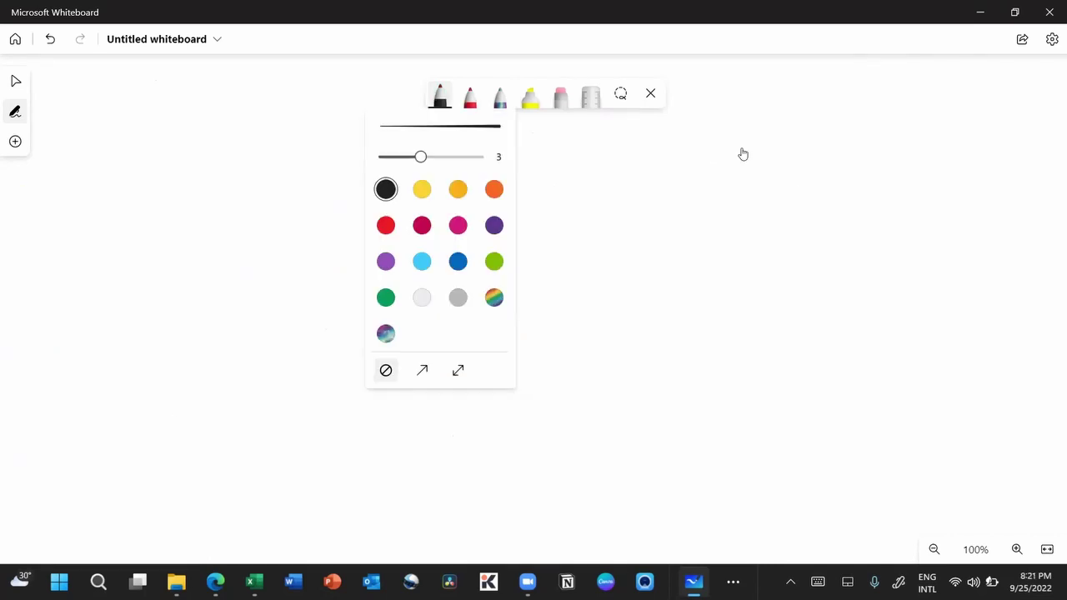
Step: Write the heading "Number → Text" in black near the top of the blank whiteboard
{"action": "left_click", "coordinate": [740, 149]}
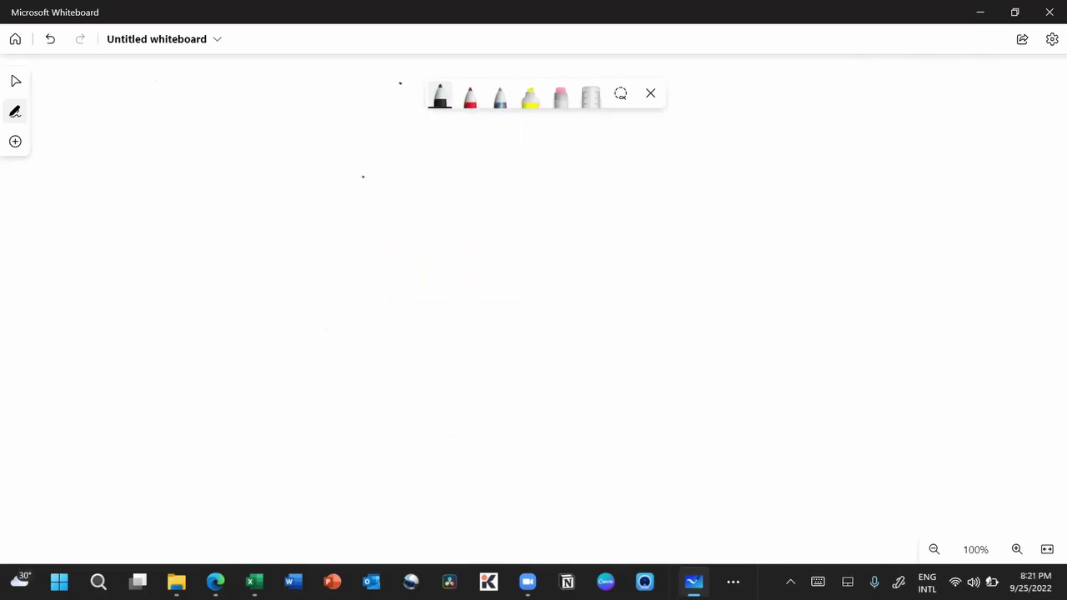
{"action": "mouse_move", "coordinate": [363, 177]}
{"action": "left_mouse_down"}
{"action": "mouse_move", "coordinate": [448, 171]}
{"action": "mouse_move", "coordinate": [473, 150]}
{"action": "mouse_move", "coordinate": [636, 160]}
{"action": "mouse_move", "coordinate": [621, 169]}
{"action": "mouse_move", "coordinate": [677, 137]}
{"action": "left_mouse_up"}
{"action": "mouse_move", "coordinate": [670, 140]}
{"action": "left_mouse_down"}
{"action": "mouse_move", "coordinate": [670, 167]}
{"action": "mouse_move", "coordinate": [693, 155]}
{"action": "left_mouse_up"}
{"action": "left_click_drag", "start_coordinate": [690, 138], "coordinate": [697, 156]}
{"action": "left_click_drag", "start_coordinate": [716, 118], "coordinate": [721, 149]}
{"action": "left_click_drag", "start_coordinate": [710, 132], "coordinate": [728, 129]}
{"action": "left_click", "coordinate": [741, 148]}
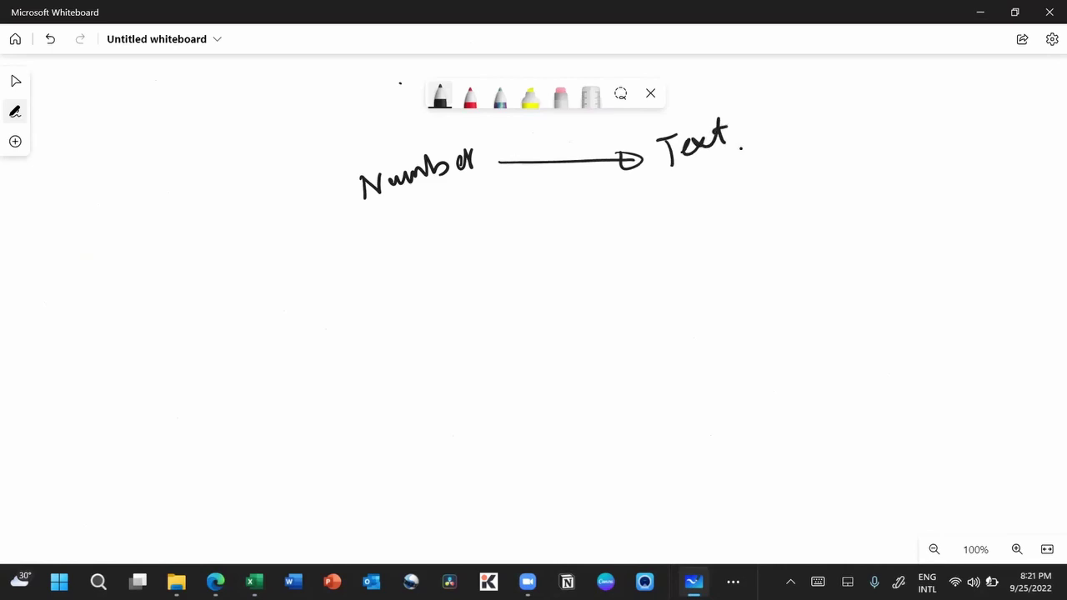
Step: Write "Value" and "Date" beneath "Number" with a line under the list, and circle the word "Text" in the heading
{"action": "mouse_move", "coordinate": [383, 210]}
{"action": "left_mouse_down"}
{"action": "mouse_move", "coordinate": [392, 227]}
{"action": "mouse_move", "coordinate": [460, 184]}
{"action": "left_mouse_up"}
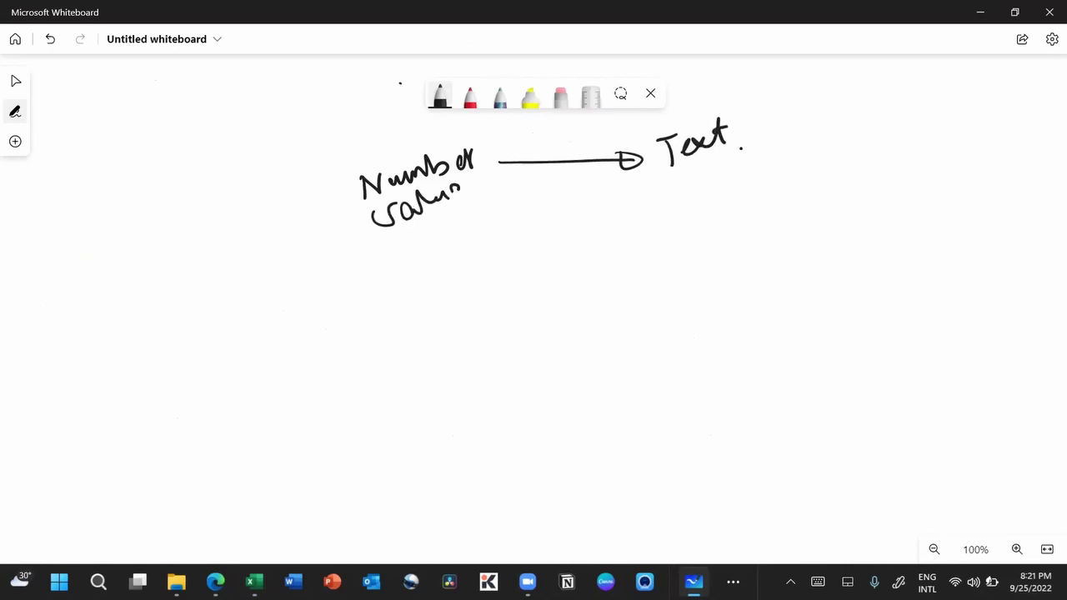
{"action": "left_click_drag", "start_coordinate": [405, 233], "coordinate": [410, 260]}
{"action": "mouse_move", "coordinate": [442, 235]}
{"action": "left_mouse_down"}
{"action": "mouse_move", "coordinate": [431, 241]}
{"action": "mouse_move", "coordinate": [445, 250]}
{"action": "left_mouse_up"}
{"action": "mouse_move", "coordinate": [453, 216]}
{"action": "left_mouse_down"}
{"action": "mouse_move", "coordinate": [459, 247]}
{"action": "mouse_move", "coordinate": [460, 223]}
{"action": "left_mouse_up"}
{"action": "left_click_drag", "start_coordinate": [479, 221], "coordinate": [467, 227]}
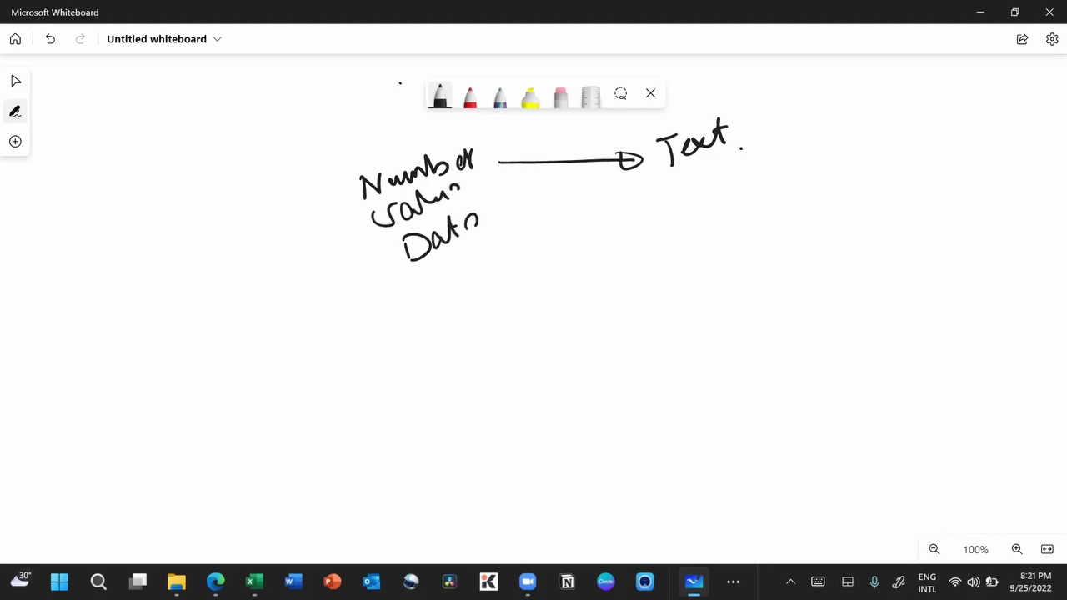
{"action": "left_click_drag", "start_coordinate": [352, 284], "coordinate": [532, 233]}
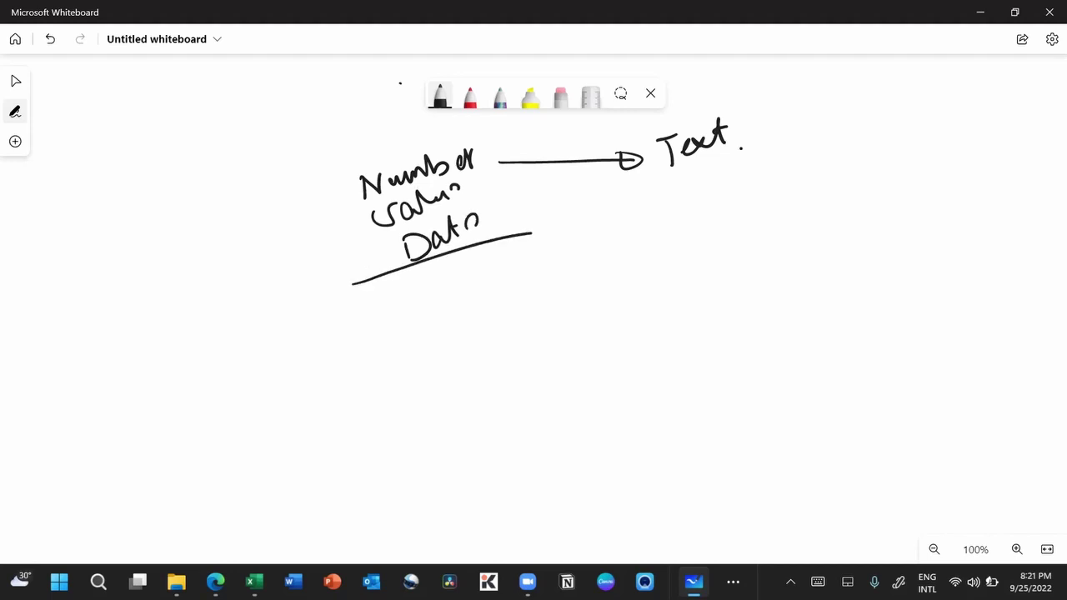
{"action": "mouse_move", "coordinate": [691, 105]}
{"action": "left_mouse_down"}
{"action": "mouse_move", "coordinate": [738, 138]}
{"action": "mouse_move", "coordinate": [731, 110]}
{"action": "left_mouse_up"}
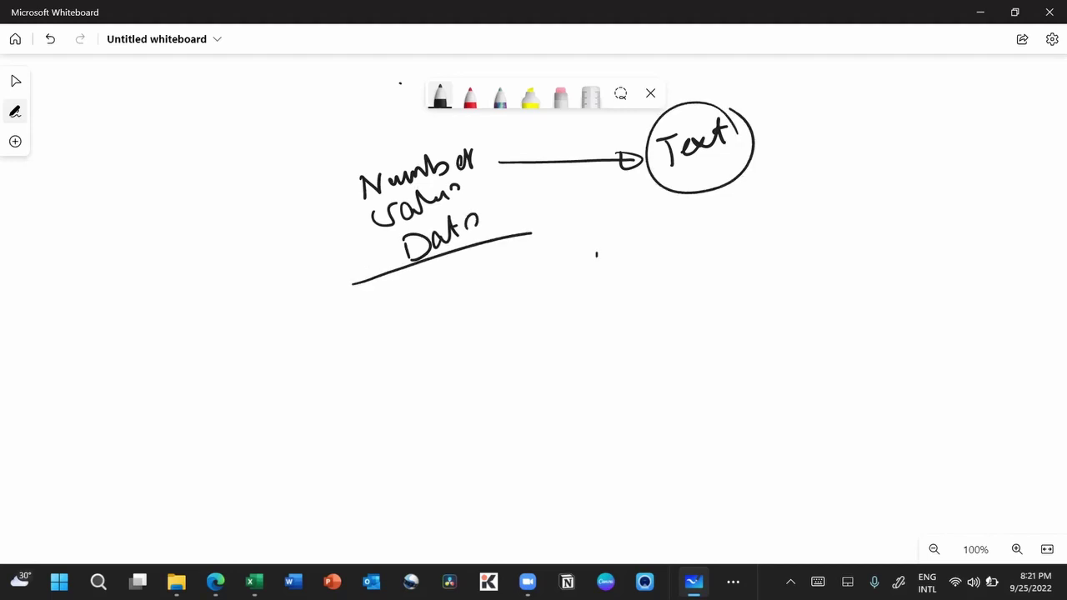
Step: Write the start of the function syntax "=Text(Value," in black below the heading and double-underline "Value"
{"action": "left_click_drag", "start_coordinate": [596, 252], "coordinate": [601, 281]}
{"action": "left_click", "coordinate": [740, 148]}
{"action": "mouse_move", "coordinate": [578, 253]}
{"action": "left_mouse_down"}
{"action": "mouse_move", "coordinate": [612, 243]}
{"action": "mouse_move", "coordinate": [650, 265]}
{"action": "left_mouse_up"}
{"action": "mouse_move", "coordinate": [641, 265]}
{"action": "left_mouse_down"}
{"action": "mouse_move", "coordinate": [660, 247]}
{"action": "mouse_move", "coordinate": [667, 265]}
{"action": "left_mouse_up"}
{"action": "left_click_drag", "start_coordinate": [654, 247], "coordinate": [672, 240]}
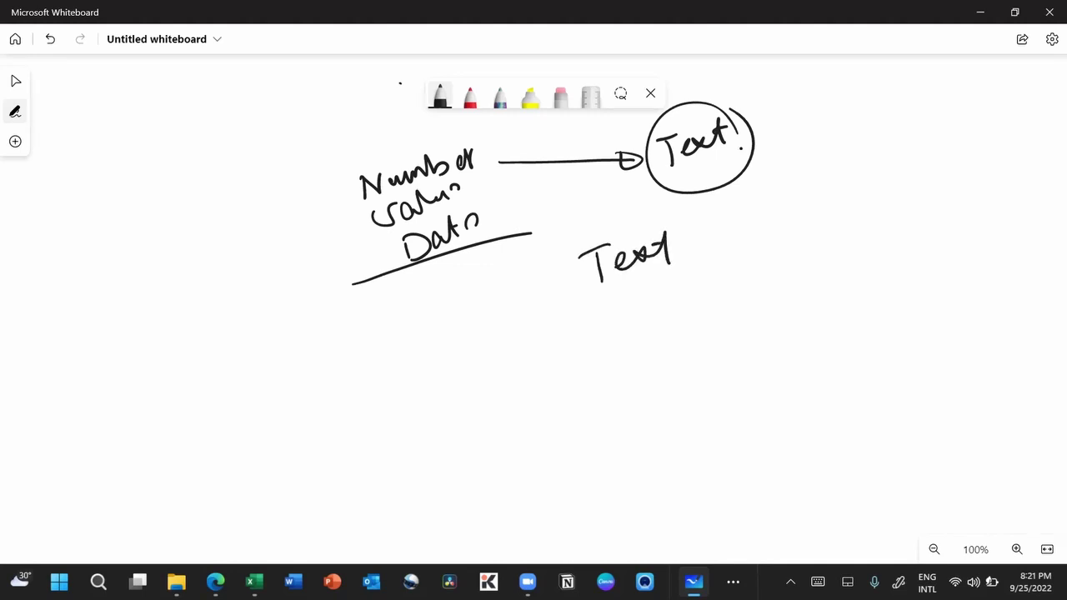
{"action": "left_click_drag", "start_coordinate": [555, 275], "coordinate": [575, 273]}
{"action": "left_click_drag", "start_coordinate": [554, 282], "coordinate": [578, 281]}
{"action": "mouse_move", "coordinate": [683, 215]}
{"action": "left_mouse_down"}
{"action": "mouse_move", "coordinate": [681, 250]}
{"action": "mouse_move", "coordinate": [698, 270]}
{"action": "left_mouse_up"}
{"action": "left_click_drag", "start_coordinate": [715, 220], "coordinate": [727, 223]}
{"action": "mouse_move", "coordinate": [738, 232]}
{"action": "left_mouse_down"}
{"action": "mouse_move", "coordinate": [733, 250]}
{"action": "mouse_move", "coordinate": [745, 215]}
{"action": "mouse_move", "coordinate": [772, 218]}
{"action": "mouse_move", "coordinate": [778, 245]}
{"action": "left_mouse_up"}
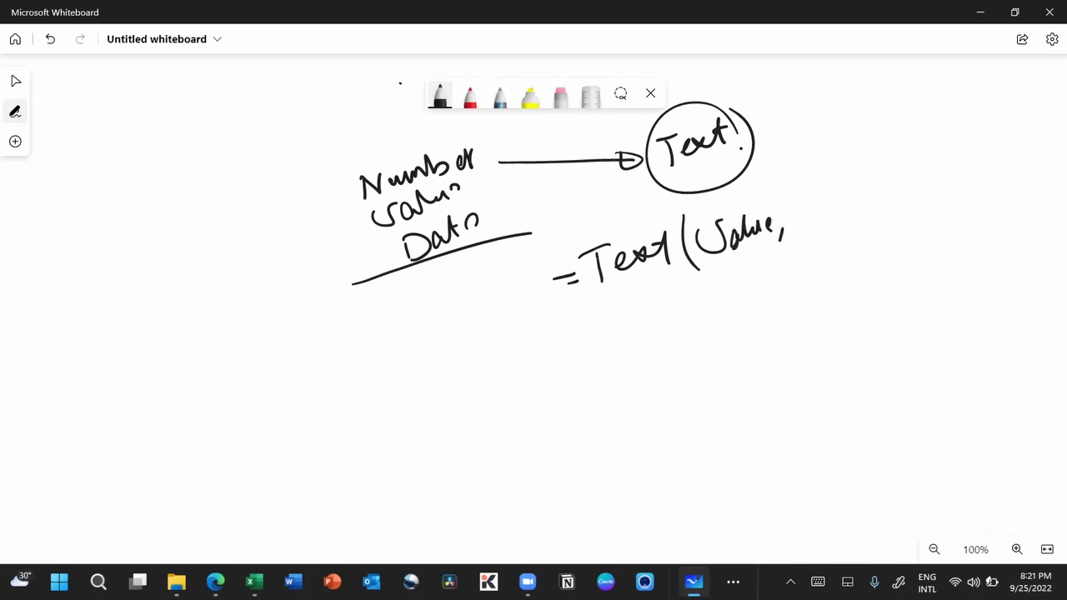
{"action": "left_click_drag", "start_coordinate": [704, 268], "coordinate": [780, 258]}
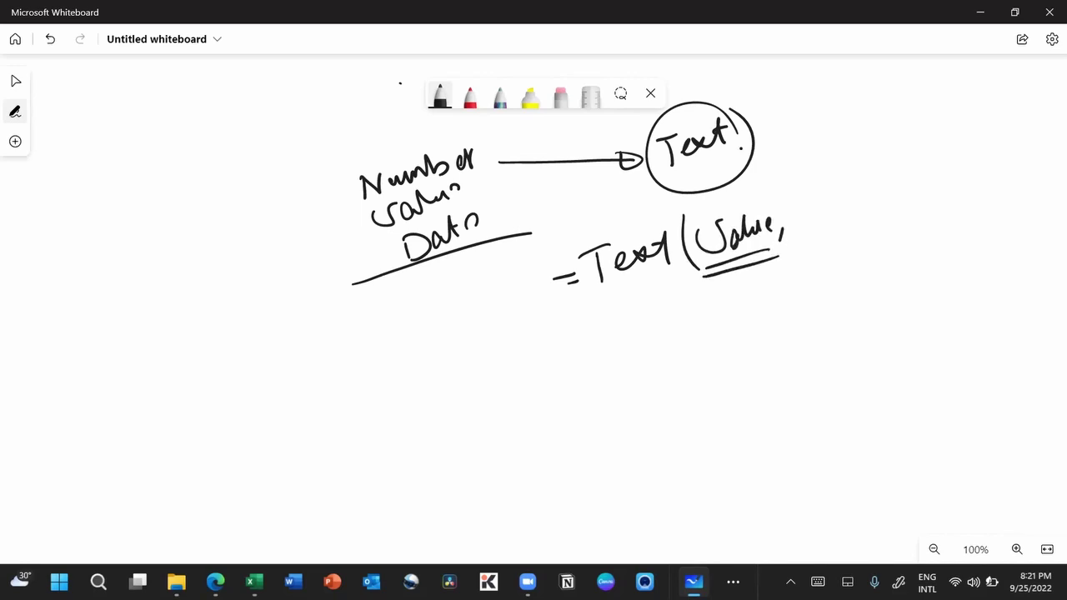
Step: Complete the handwritten function syntax with the second argument "Text format)"
{"action": "left_click_drag", "start_coordinate": [802, 206], "coordinate": [798, 230]}
{"action": "left_click_drag", "start_coordinate": [785, 210], "coordinate": [843, 219]}
{"action": "left_click_drag", "start_coordinate": [847, 193], "coordinate": [850, 219]}
{"action": "mouse_move", "coordinate": [890, 182]}
{"action": "left_mouse_down"}
{"action": "mouse_move", "coordinate": [872, 223]}
{"action": "mouse_move", "coordinate": [880, 207]}
{"action": "left_mouse_up"}
{"action": "mouse_move", "coordinate": [888, 205]}
{"action": "left_mouse_down"}
{"action": "mouse_move", "coordinate": [925, 205]}
{"action": "mouse_move", "coordinate": [935, 193]}
{"action": "mouse_move", "coordinate": [940, 210]}
{"action": "left_mouse_up"}
{"action": "mouse_move", "coordinate": [948, 180]}
{"action": "left_mouse_down"}
{"action": "mouse_move", "coordinate": [950, 210]}
{"action": "mouse_move", "coordinate": [956, 193]}
{"action": "left_mouse_up"}
{"action": "left_click_drag", "start_coordinate": [960, 174], "coordinate": [967, 200]}
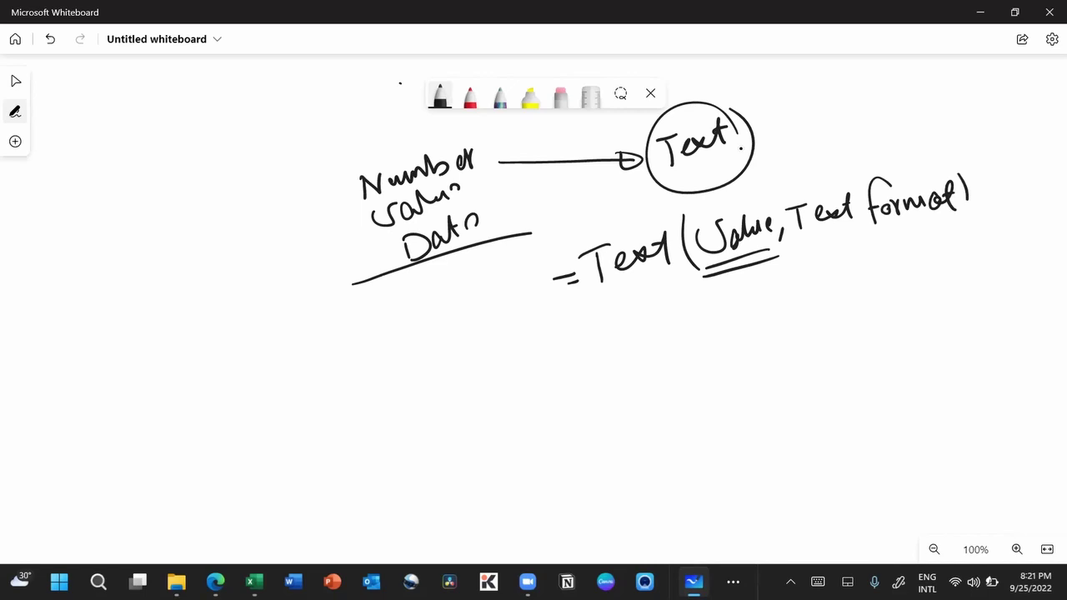
Step: Circle "Value" in red and draw an arrow down from it to a boxed note reading "Serial number"
{"action": "left_click", "coordinate": [470, 95]}
{"action": "mouse_move", "coordinate": [775, 197]}
{"action": "left_mouse_down"}
{"action": "mouse_move", "coordinate": [688, 223]}
{"action": "mouse_move", "coordinate": [784, 219]}
{"action": "left_mouse_up"}
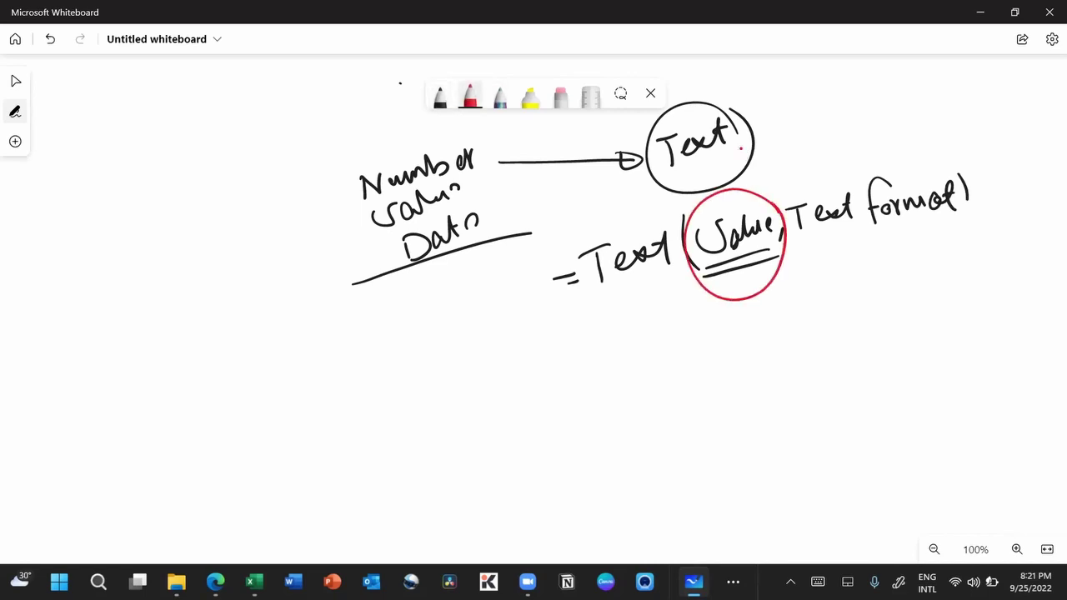
{"action": "left_click_drag", "start_coordinate": [748, 305], "coordinate": [715, 345]}
{"action": "left_click_drag", "start_coordinate": [720, 330], "coordinate": [731, 342]}
{"action": "mouse_move", "coordinate": [650, 375]}
{"action": "left_mouse_down"}
{"action": "mouse_move", "coordinate": [635, 387]}
{"action": "mouse_move", "coordinate": [638, 402]}
{"action": "left_mouse_up"}
{"action": "left_click_drag", "start_coordinate": [663, 377], "coordinate": [681, 380]}
{"action": "mouse_move", "coordinate": [687, 383]}
{"action": "left_mouse_down"}
{"action": "mouse_move", "coordinate": [705, 365]}
{"action": "mouse_move", "coordinate": [698, 378]}
{"action": "left_mouse_up"}
{"action": "mouse_move", "coordinate": [713, 355]}
{"action": "left_mouse_down"}
{"action": "mouse_move", "coordinate": [717, 375]}
{"action": "mouse_move", "coordinate": [740, 380]}
{"action": "mouse_move", "coordinate": [800, 352]}
{"action": "mouse_move", "coordinate": [816, 357]}
{"action": "left_mouse_up"}
{"action": "left_click_drag", "start_coordinate": [825, 353], "coordinate": [833, 333]}
{"action": "mouse_move", "coordinate": [833, 356]}
{"action": "left_mouse_down"}
{"action": "mouse_move", "coordinate": [844, 342]}
{"action": "mouse_move", "coordinate": [630, 413]}
{"action": "left_mouse_up"}
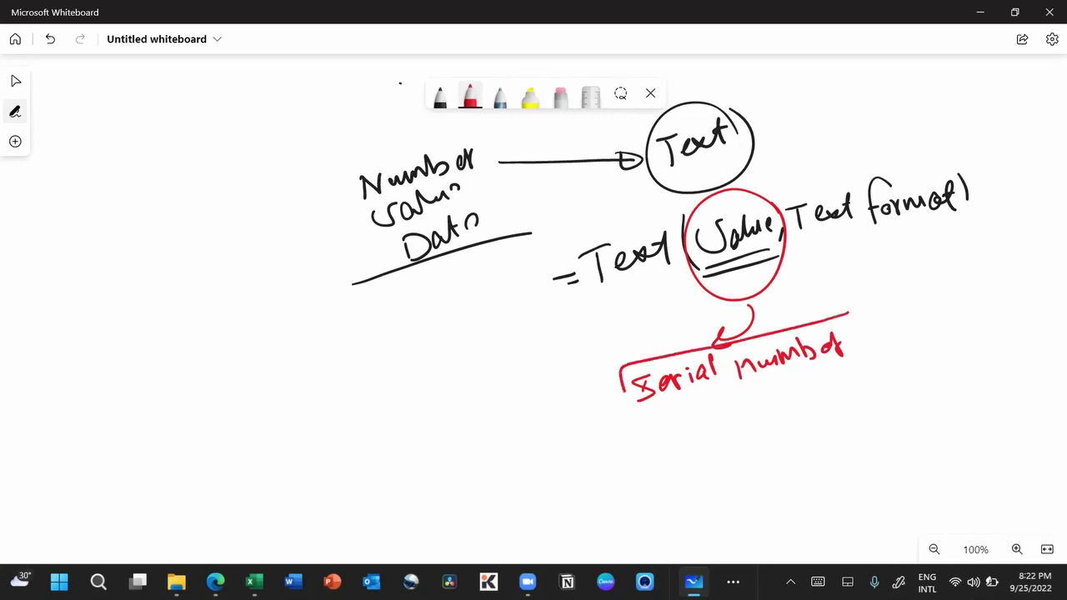
{"action": "left_click_drag", "start_coordinate": [848, 313], "coordinate": [653, 415]}
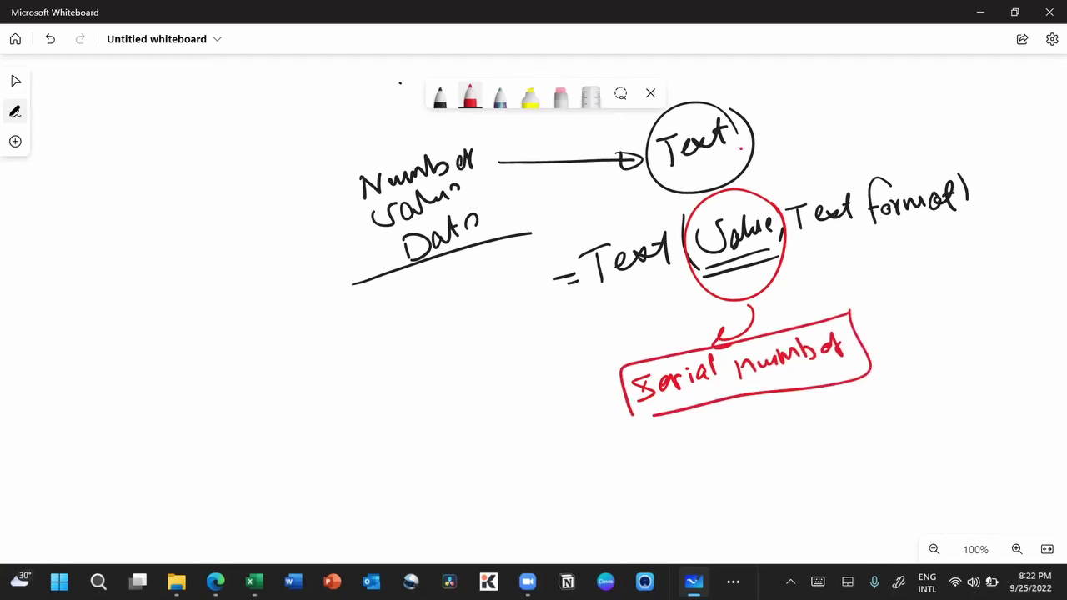
Step: Write a red serial-number example pairing 1/1/1900 with 1, followed by 2 and 3, a boxed and underlined 44828, and a circled 24
{"action": "mouse_move", "coordinate": [522, 352]}
{"action": "left_mouse_down"}
{"action": "mouse_move", "coordinate": [545, 410]}
{"action": "mouse_move", "coordinate": [546, 453]}
{"action": "left_mouse_up"}
{"action": "left_click_drag", "start_coordinate": [511, 366], "coordinate": [502, 380]}
{"action": "left_click_drag", "start_coordinate": [375, 353], "coordinate": [369, 379]}
{"action": "mouse_move", "coordinate": [390, 353]}
{"action": "left_mouse_down"}
{"action": "mouse_move", "coordinate": [382, 378]}
{"action": "mouse_move", "coordinate": [411, 371]}
{"action": "left_mouse_up"}
{"action": "mouse_move", "coordinate": [427, 351]}
{"action": "left_mouse_down"}
{"action": "mouse_move", "coordinate": [431, 371]}
{"action": "mouse_move", "coordinate": [490, 350]}
{"action": "left_mouse_up"}
{"action": "mouse_move", "coordinate": [441, 476]}
{"action": "left_mouse_down"}
{"action": "mouse_move", "coordinate": [455, 500]}
{"action": "mouse_move", "coordinate": [484, 490]}
{"action": "left_mouse_up"}
{"action": "mouse_move", "coordinate": [480, 473]}
{"action": "left_mouse_down"}
{"action": "mouse_move", "coordinate": [481, 493]}
{"action": "mouse_move", "coordinate": [505, 472]}
{"action": "mouse_move", "coordinate": [547, 490]}
{"action": "left_mouse_up"}
{"action": "left_click_drag", "start_coordinate": [598, 455], "coordinate": [614, 472]}
{"action": "mouse_move", "coordinate": [621, 465]}
{"action": "left_mouse_down"}
{"action": "mouse_move", "coordinate": [632, 468]}
{"action": "mouse_move", "coordinate": [642, 437]}
{"action": "left_mouse_up"}
{"action": "left_click_drag", "start_coordinate": [427, 516], "coordinate": [574, 496]}
{"action": "mouse_move", "coordinate": [567, 448]}
{"action": "left_mouse_down"}
{"action": "mouse_move", "coordinate": [405, 471]}
{"action": "mouse_move", "coordinate": [433, 508]}
{"action": "mouse_move", "coordinate": [571, 498]}
{"action": "left_mouse_up"}
Step: Circle "Serial" in red, draw an arrow from the boxed note up to "format", and double-underline "format"
{"action": "mouse_move", "coordinate": [708, 330]}
{"action": "left_mouse_down"}
{"action": "mouse_move", "coordinate": [621, 399]}
{"action": "mouse_move", "coordinate": [715, 350]}
{"action": "left_mouse_up"}
{"action": "mouse_move", "coordinate": [815, 394]}
{"action": "left_mouse_down"}
{"action": "mouse_move", "coordinate": [885, 251]}
{"action": "mouse_move", "coordinate": [893, 263]}
{"action": "left_mouse_up"}
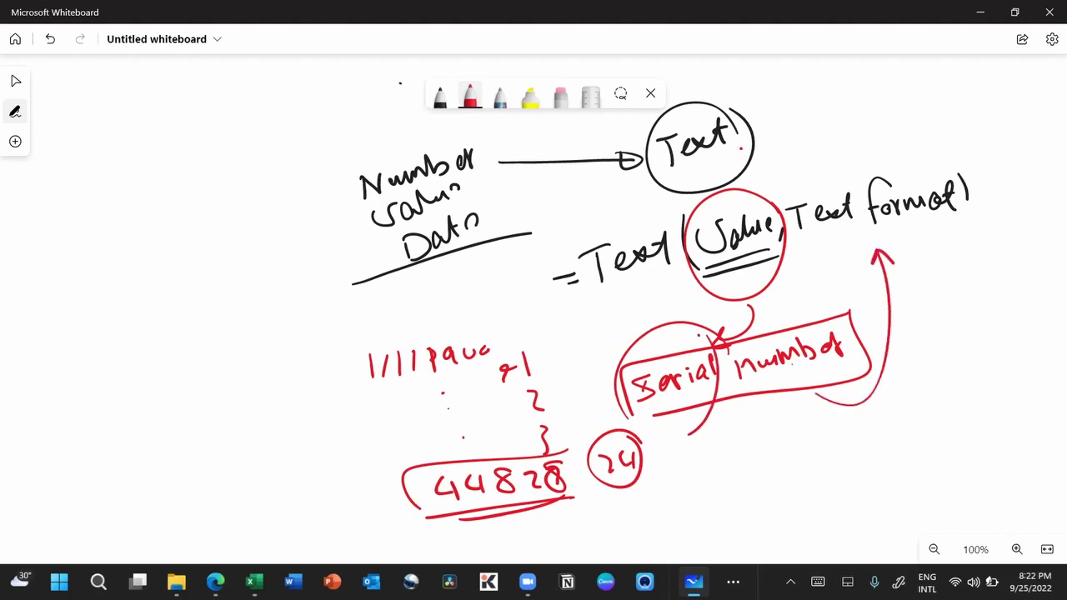
{"action": "left_click_drag", "start_coordinate": [887, 227], "coordinate": [952, 220]}
{"action": "left_click_drag", "start_coordinate": [893, 235], "coordinate": [955, 230]}
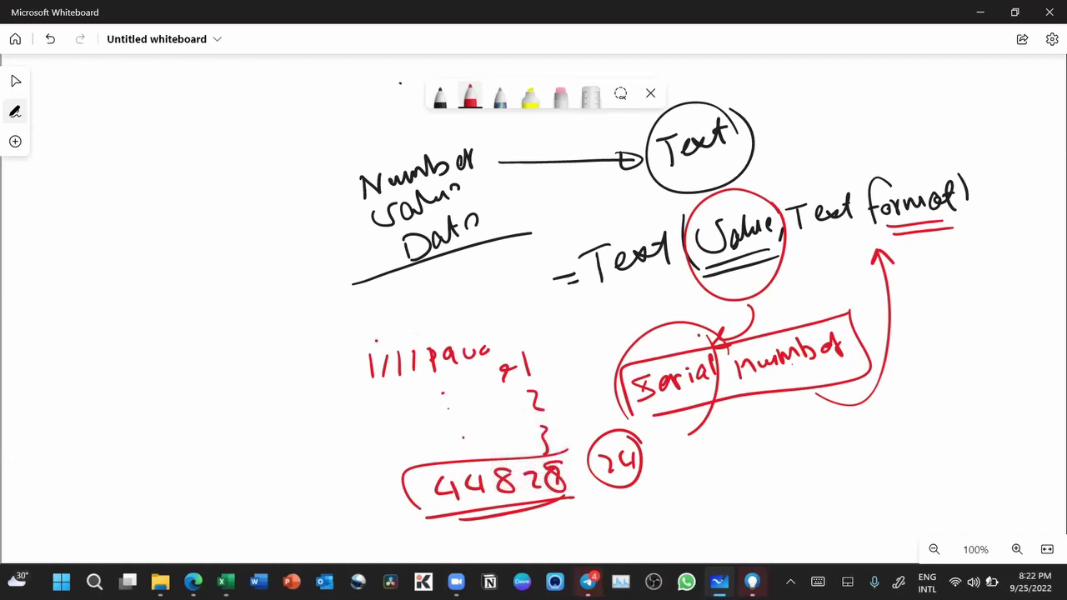
Step: Switch to the Excel workbook "122 - Understanding dates" and clear the Invoice Month formula in cell K5
{"action": "mouse_move", "coordinate": [226, 581]}
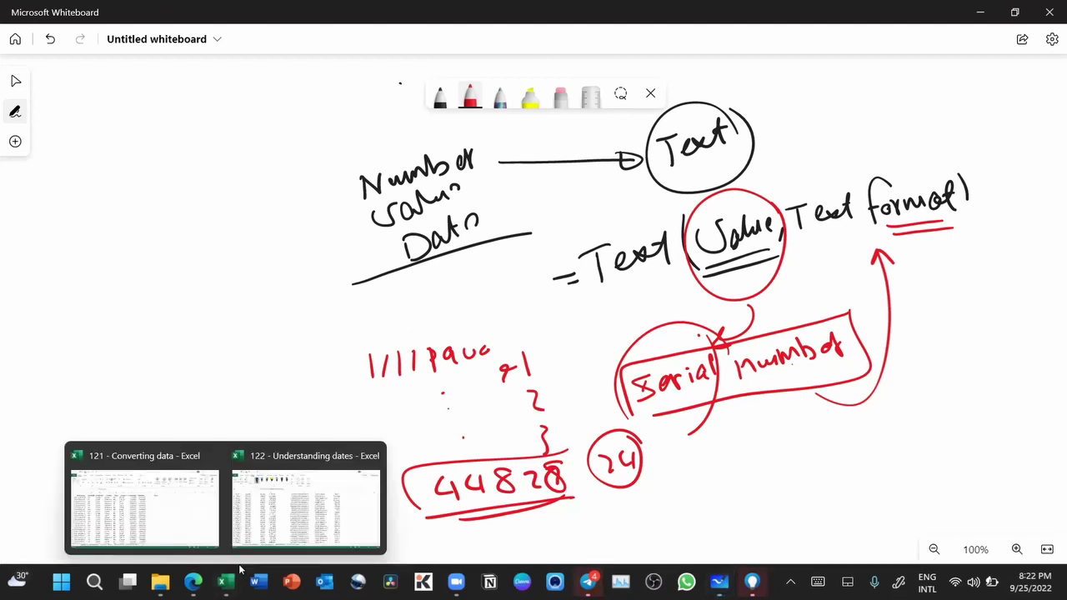
{"action": "left_click", "coordinate": [300, 504]}
{"action": "scroll", "coordinate": [911, 333], "scroll_direction": "up", "scroll_amount": 7}
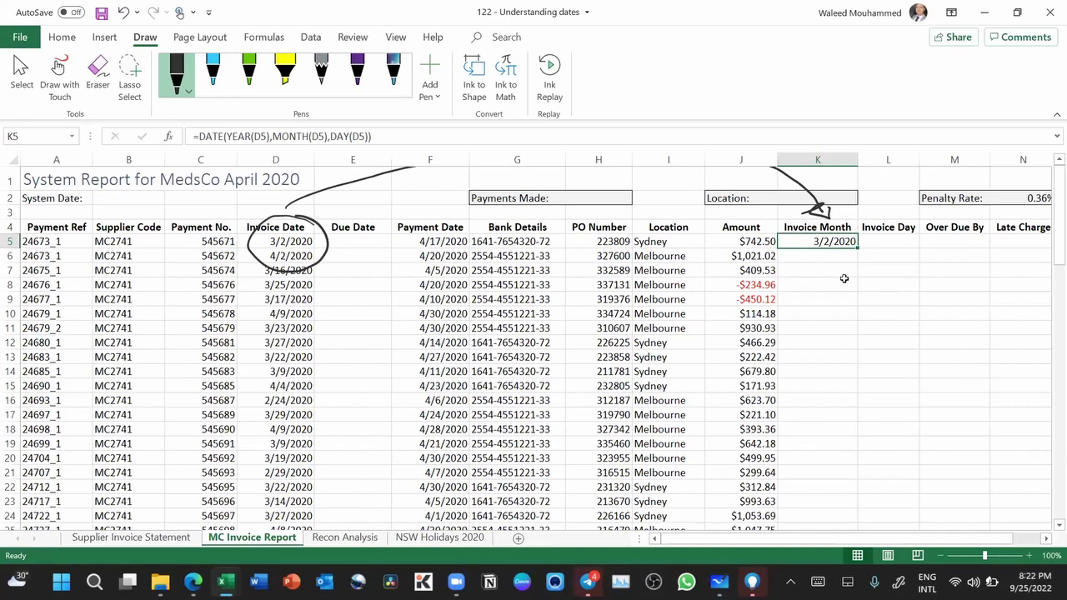
{"action": "key", "text": "Delete"}
Step: Enter =TEXT(D5,"YYYY-MMM-DD") in cell K5 to convert the invoice date to text
{"action": "type", "text": "=te"}
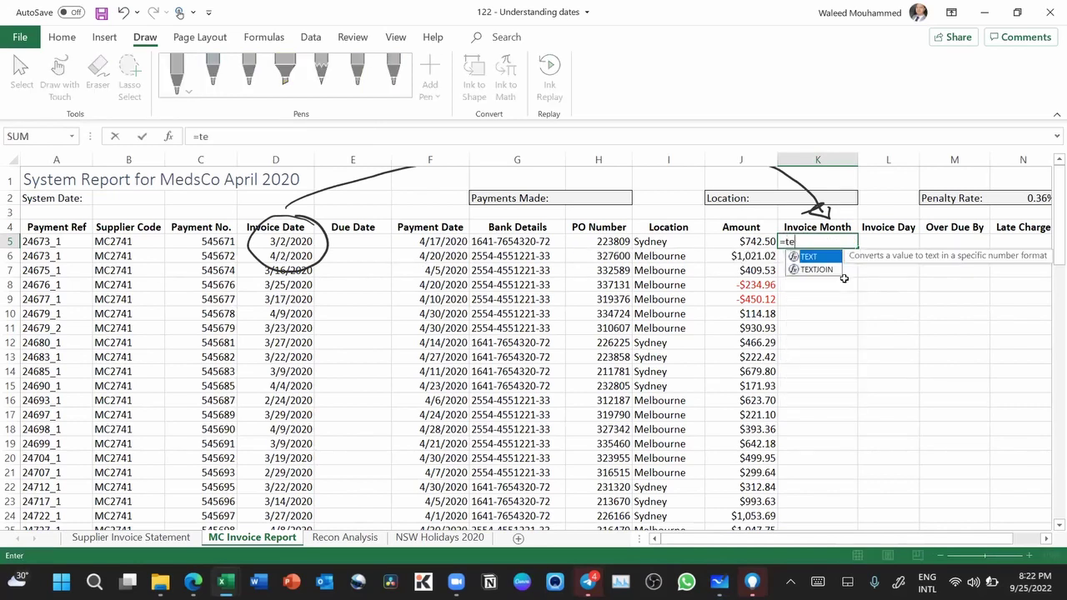
{"action": "type", "text": "xt"}
{"action": "key", "text": "Tab"}
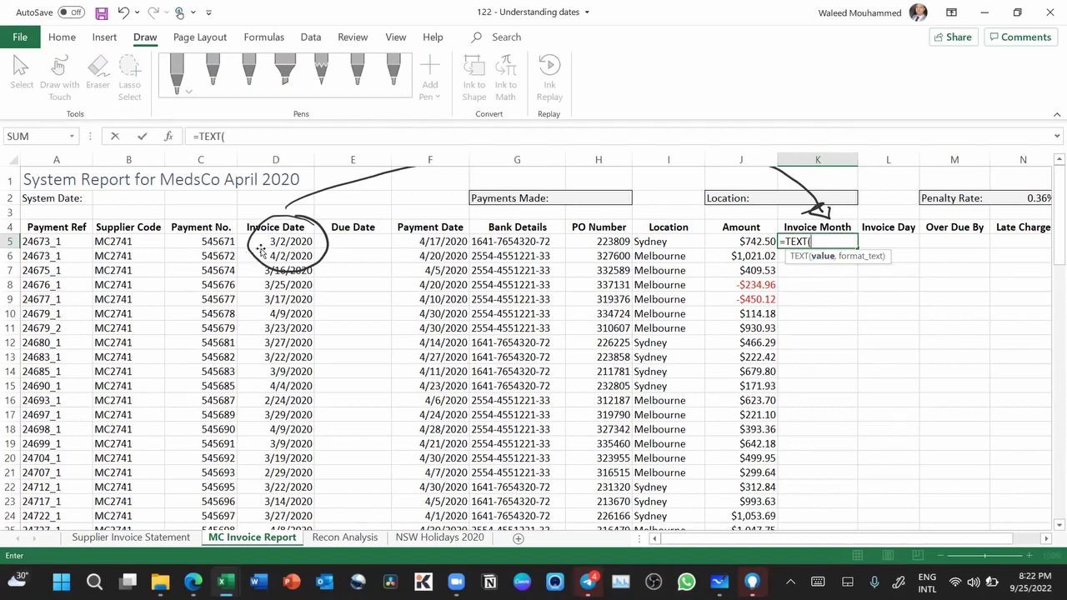
{"action": "left_click", "coordinate": [293, 243]}
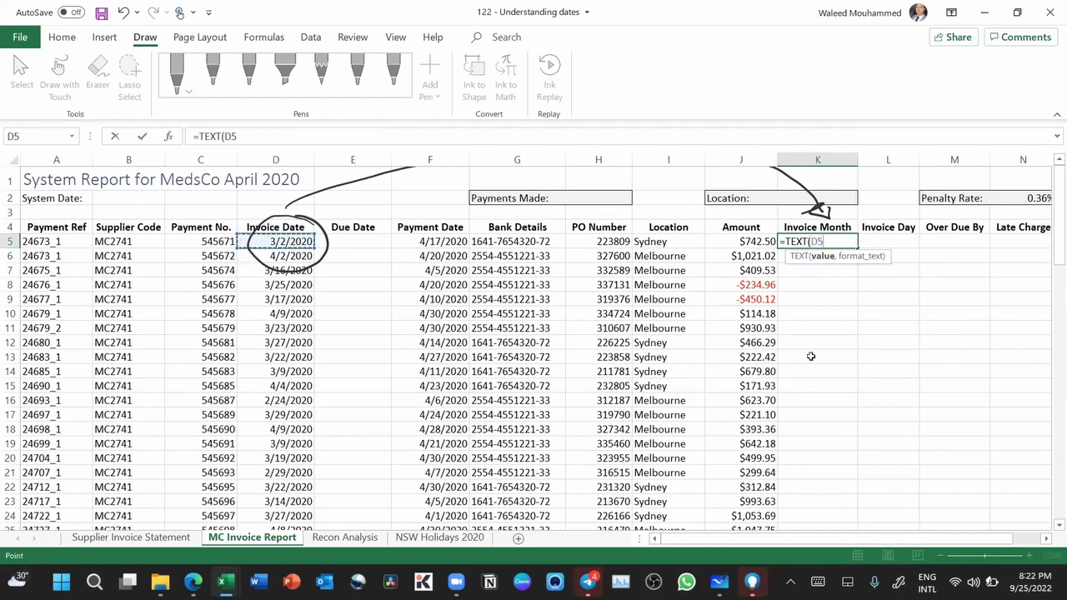
{"action": "type", "text": ","}
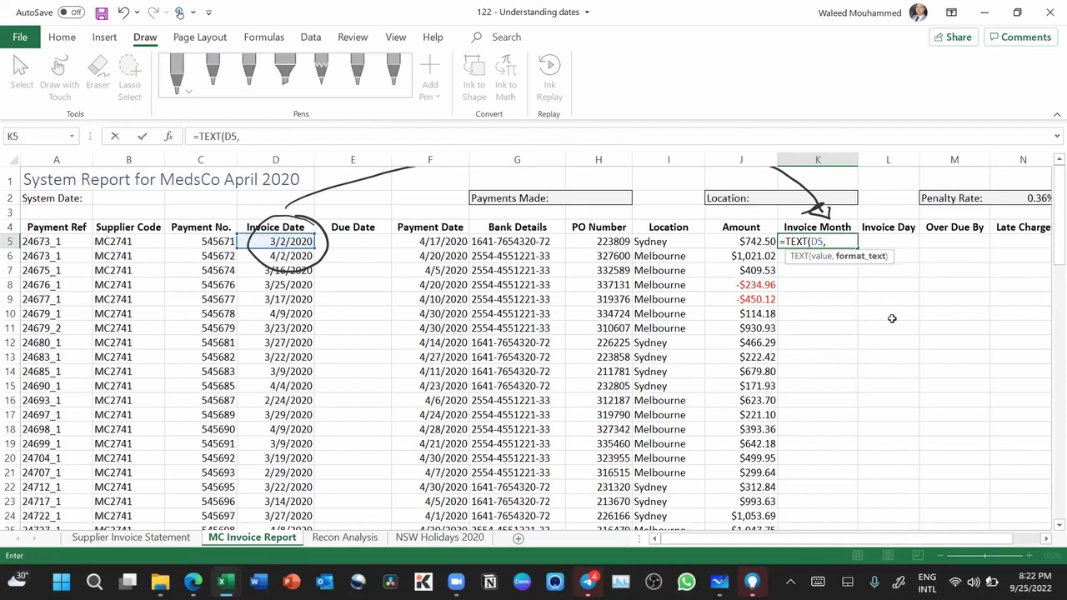
{"action": "type", "text": "s"}
{"action": "key", "text": "BackSpace"}
{"action": "type", "text": "\"\""}
{"action": "key", "text": "BackSpace"}
{"action": "type", "text": "YYYY"}
{"action": "type", "text": "-MMM-"}
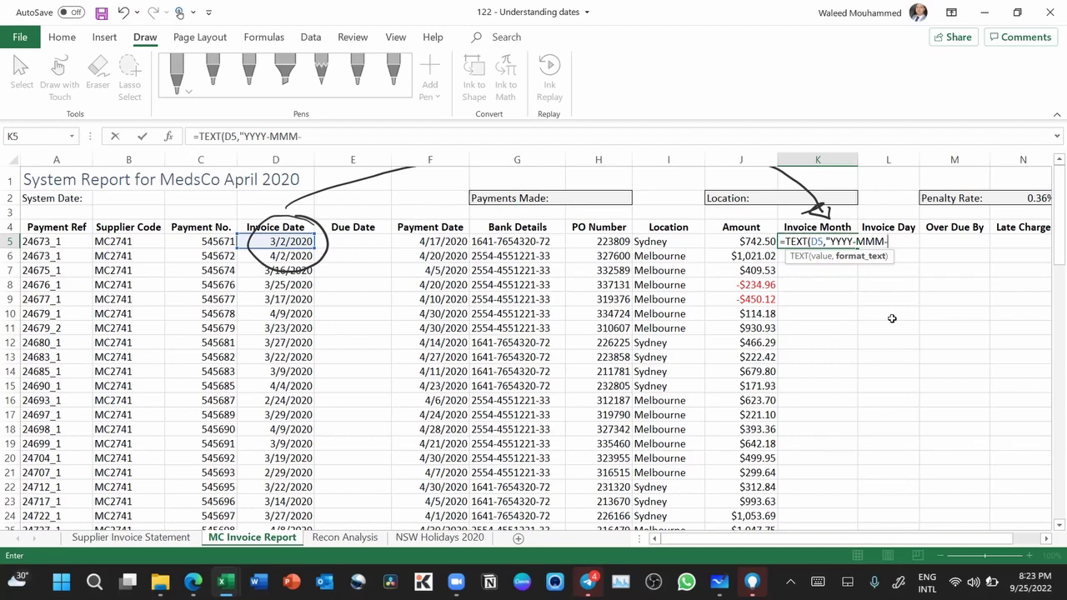
{"action": "type", "text": "DD\")"}
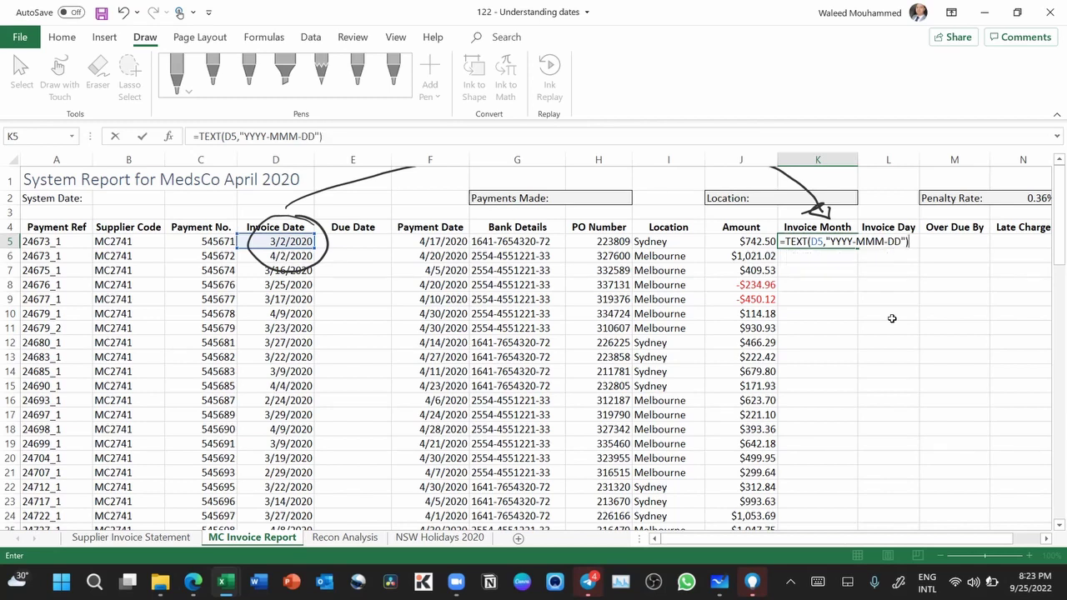
{"action": "key", "text": "Return"}
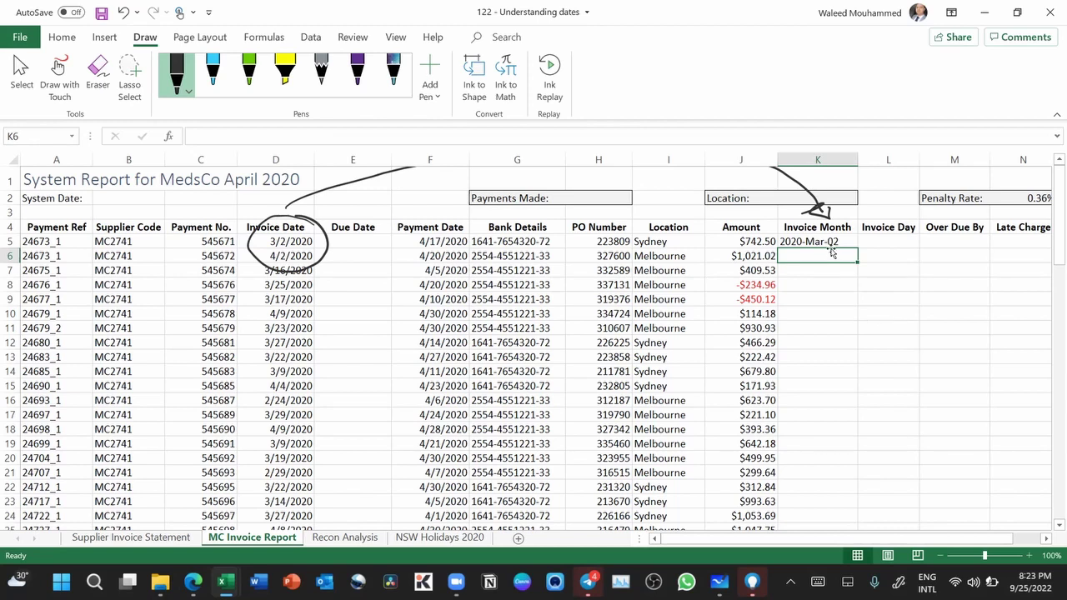
Step: Change the K5 formula's format text to "YYYY-MMMM-DDD" to use the full month name and the abbreviated weekday
{"action": "key", "text": "Up"}
{"action": "key", "text": "F2"}
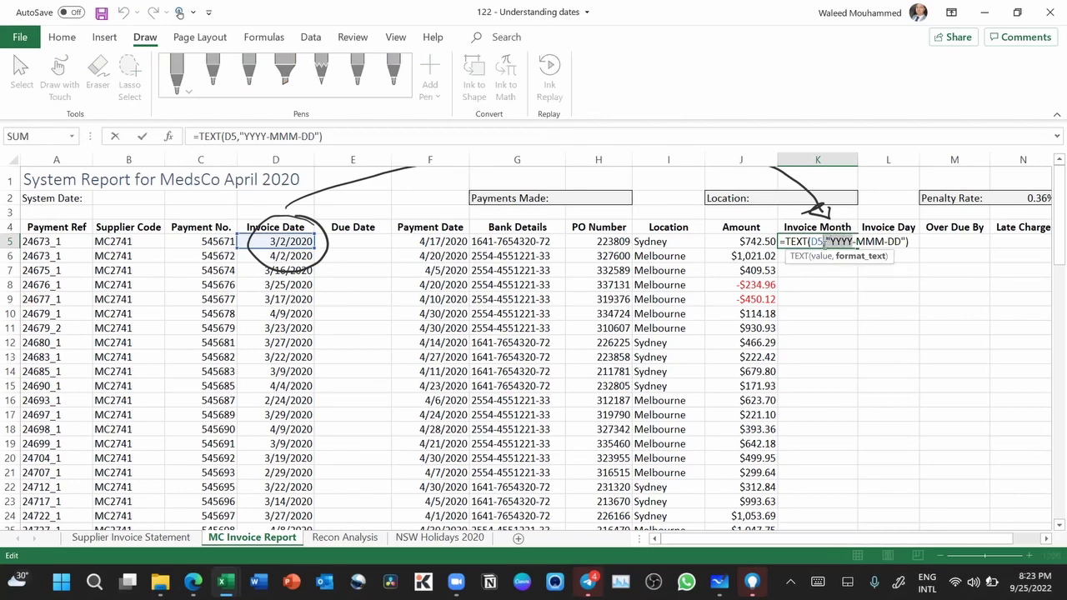
{"action": "left_click", "coordinate": [850, 242]}
{"action": "double_click", "coordinate": [849, 242]}
{"action": "left_click_drag", "start_coordinate": [857, 241], "coordinate": [882, 241]}
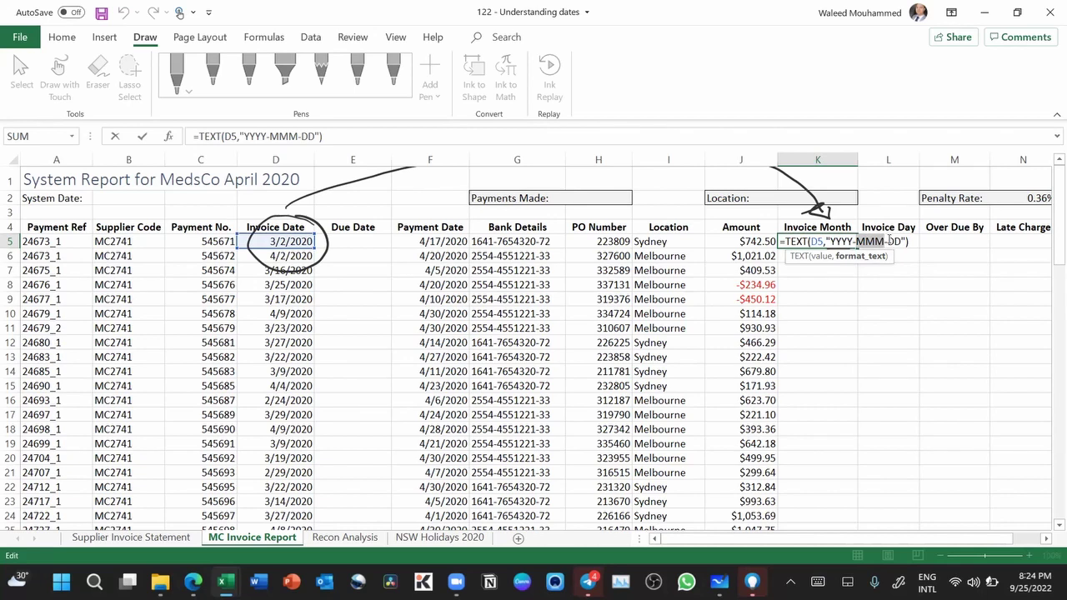
{"action": "left_click_drag", "start_coordinate": [888, 242], "coordinate": [894, 241]}
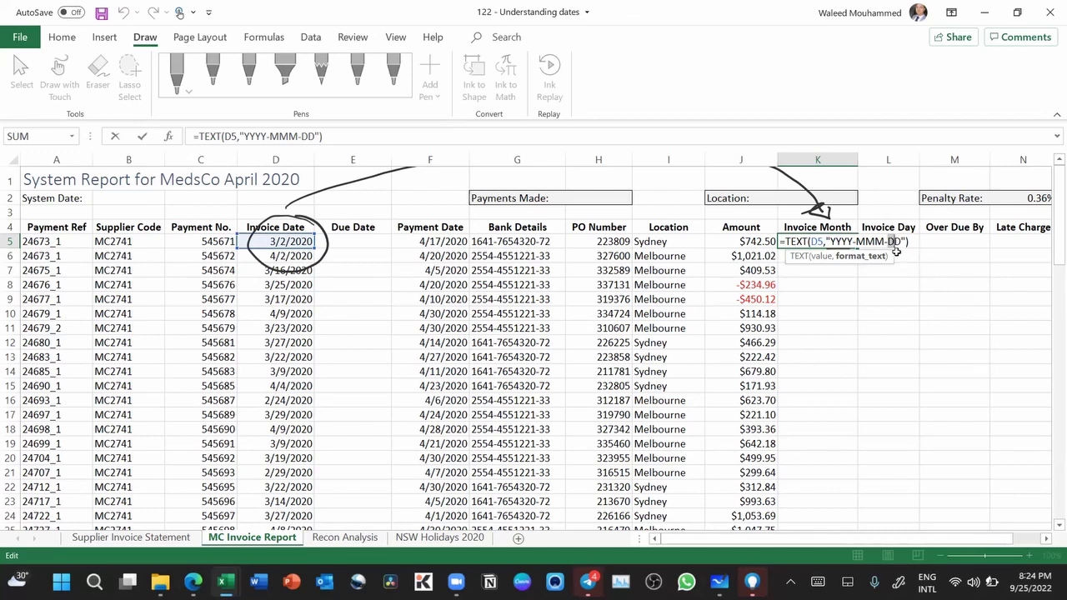
{"action": "left_click", "coordinate": [902, 242]}
{"action": "type", "text": "D"}
{"action": "left_click", "coordinate": [885, 241]}
{"action": "type", "text": "M"}
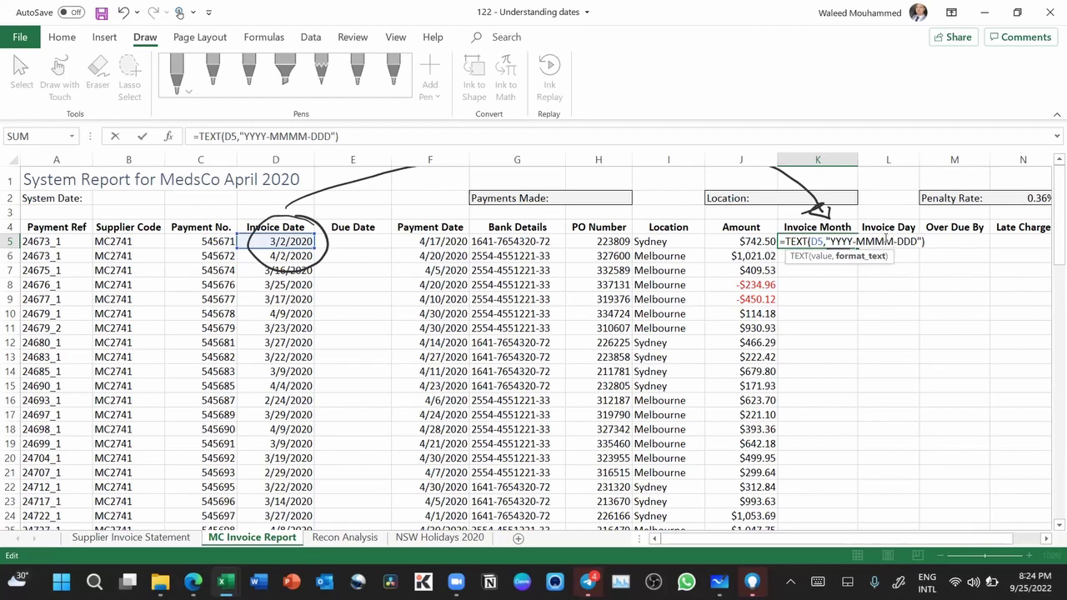
{"action": "key", "text": "Return"}
{"action": "left_click", "coordinate": [815, 241]}
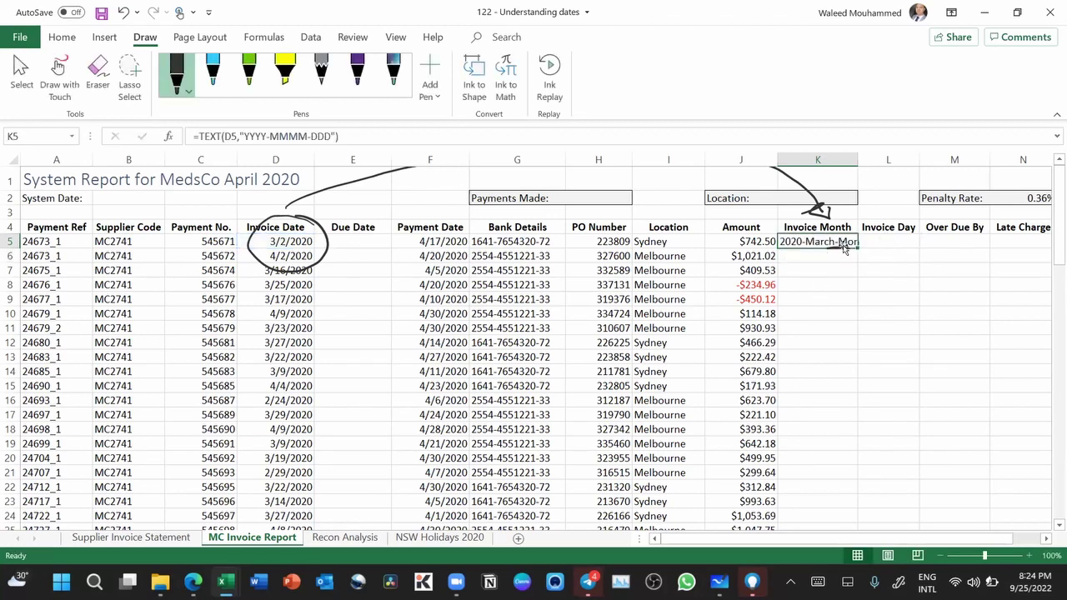
Step: Autofit the Invoice Month column to the width of its contents
{"action": "left_click", "coordinate": [884, 269]}
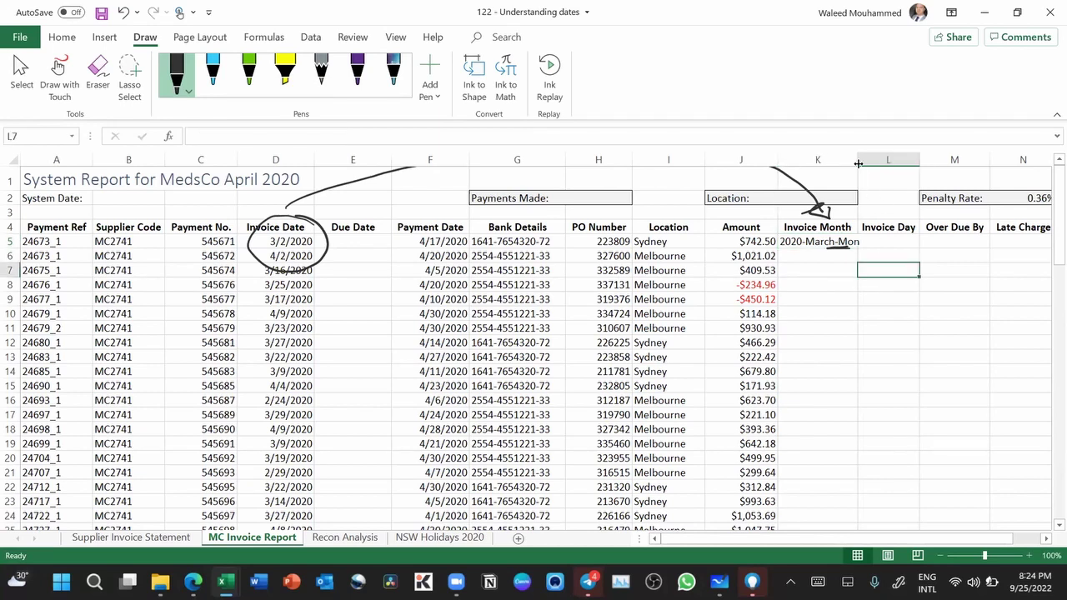
{"action": "double_click", "coordinate": [858, 163]}
{"action": "left_click", "coordinate": [850, 243]}
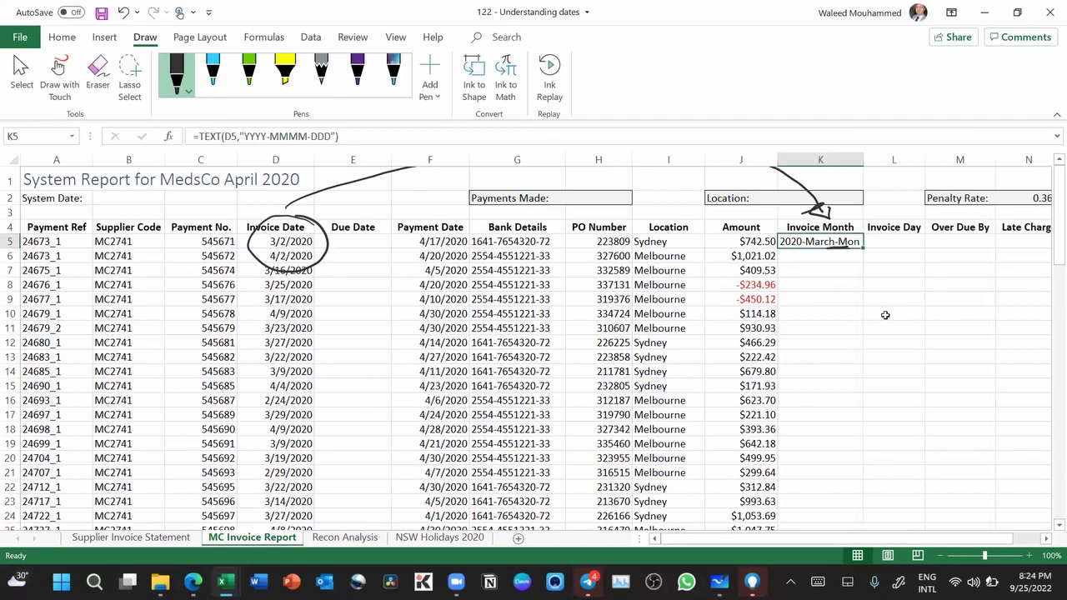
Step: Set the format text of the K5 formula back to "YYYY-MMM-DD"
{"action": "double_click", "coordinate": [823, 242]}
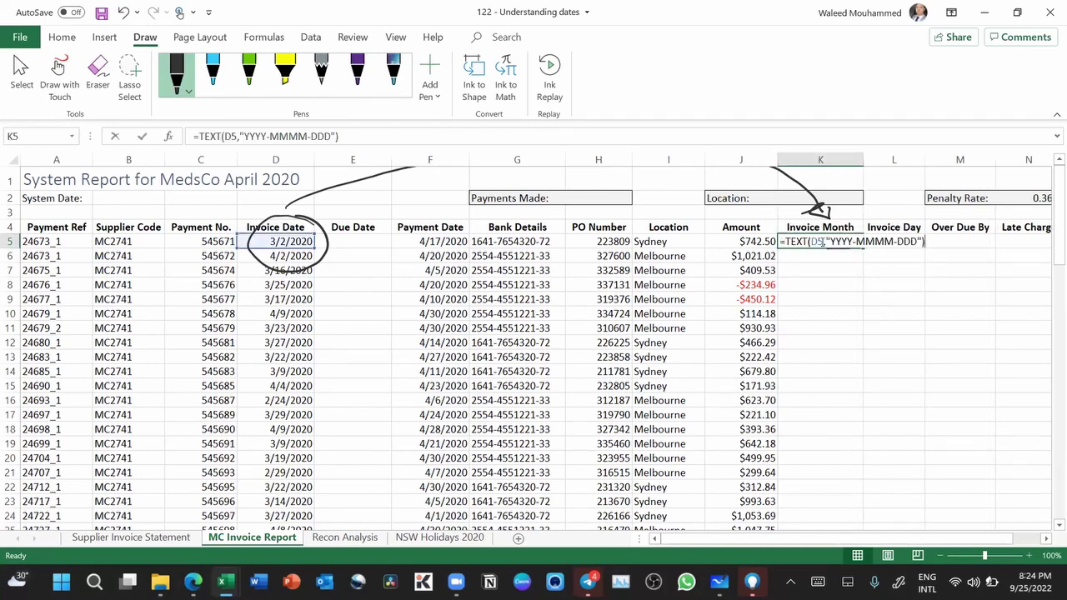
{"action": "left_click", "coordinate": [880, 242]}
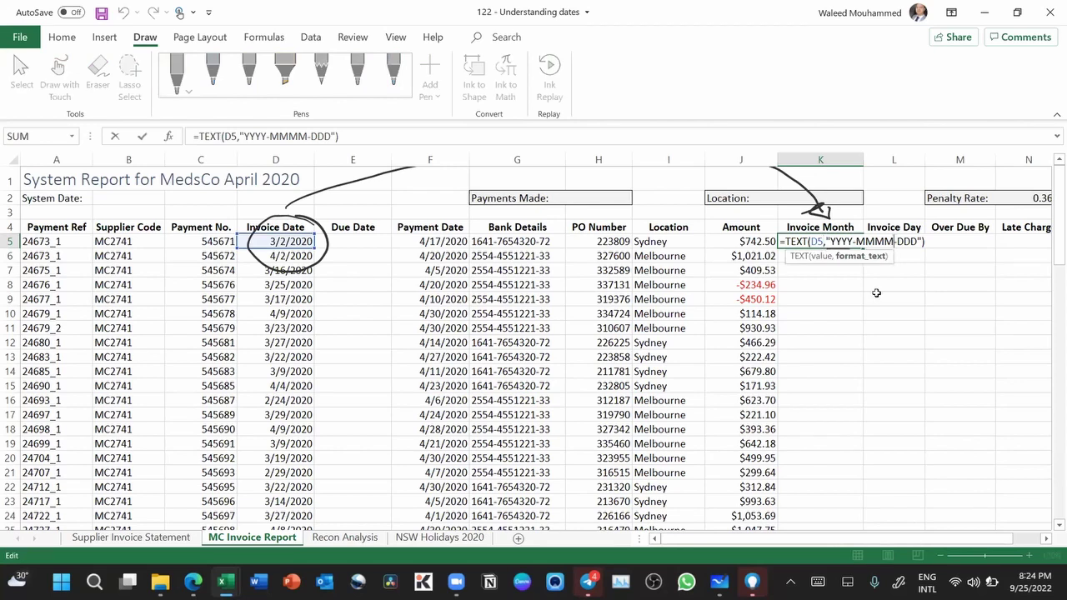
{"action": "key", "text": "BackSpace"}
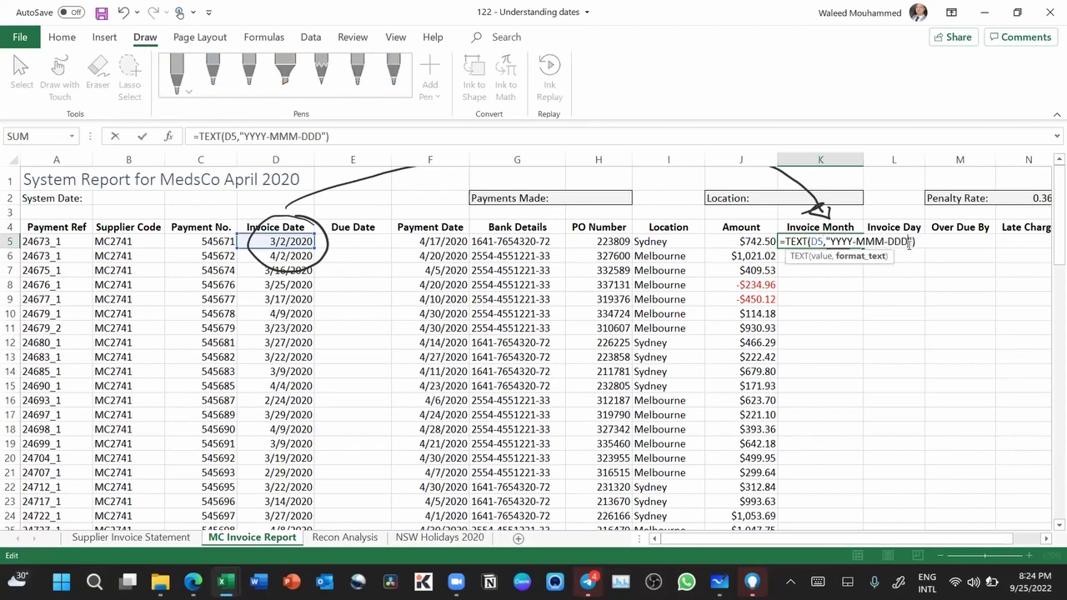
{"action": "key", "text": "BackSpace"}
{"action": "key", "text": "Tab"}
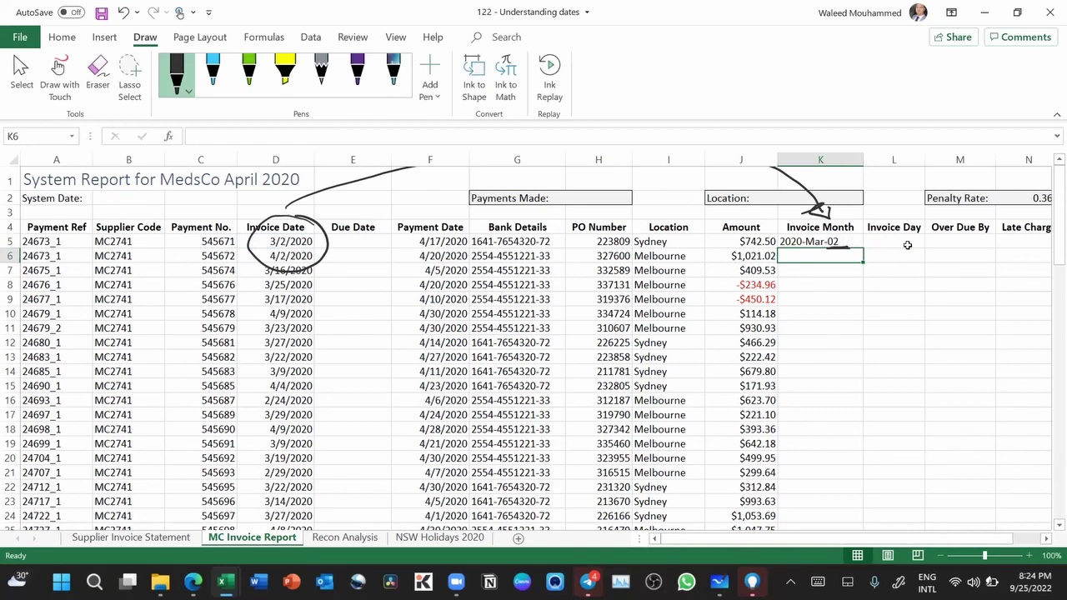
Step: Delete the ink underline drawn beneath the day part of the date in cell K5
{"action": "left_click_drag", "start_coordinate": [850, 246], "coordinate": [824, 250]}
{"action": "left_click", "coordinate": [836, 271]}
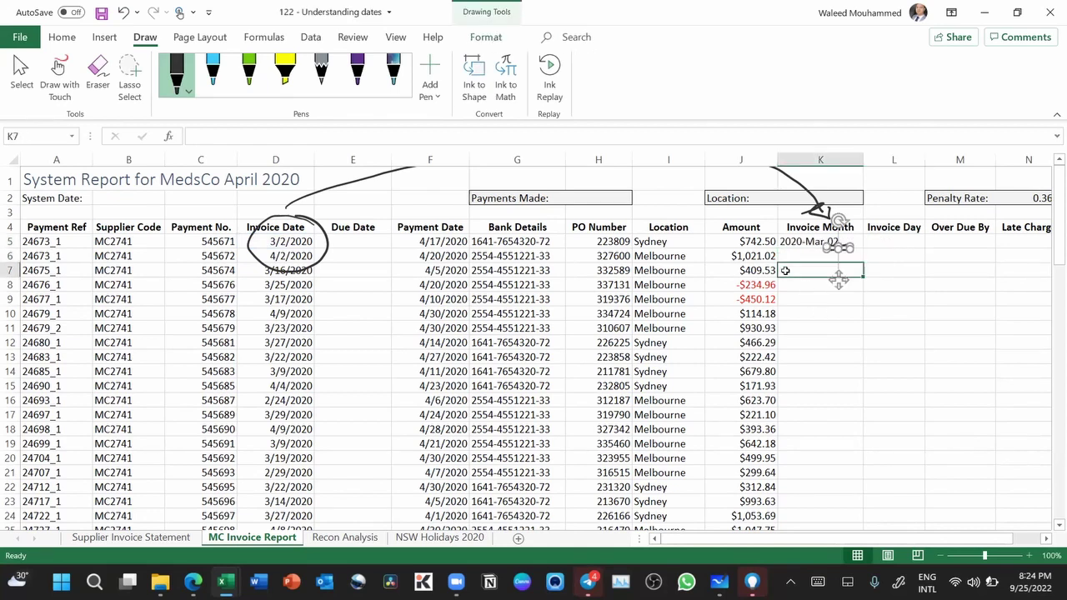
{"action": "left_click", "coordinate": [837, 255]}
{"action": "left_click", "coordinate": [838, 248]}
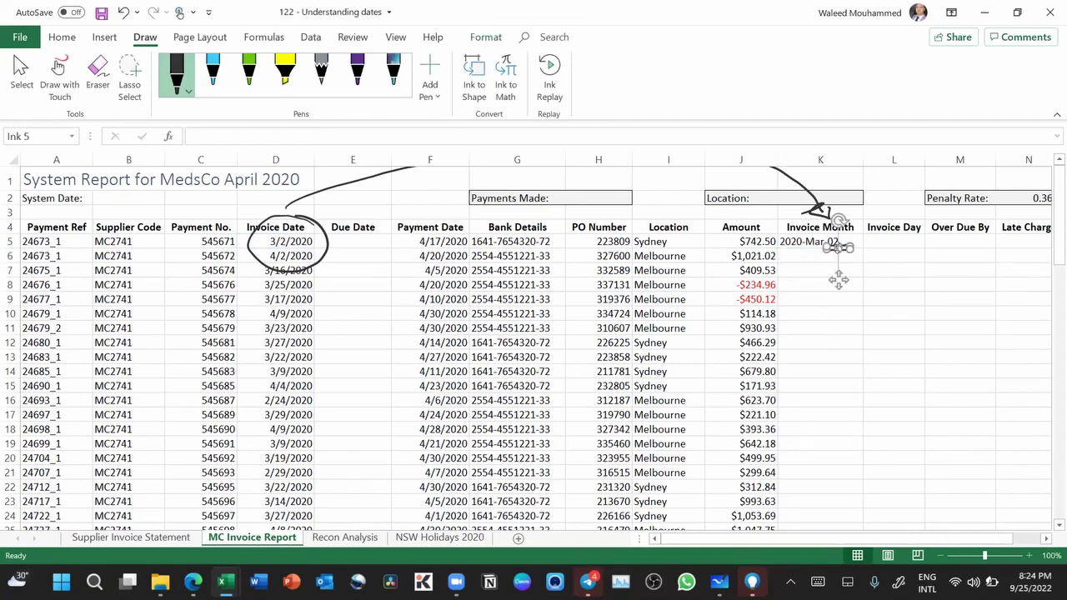
{"action": "key", "text": "Delete"}
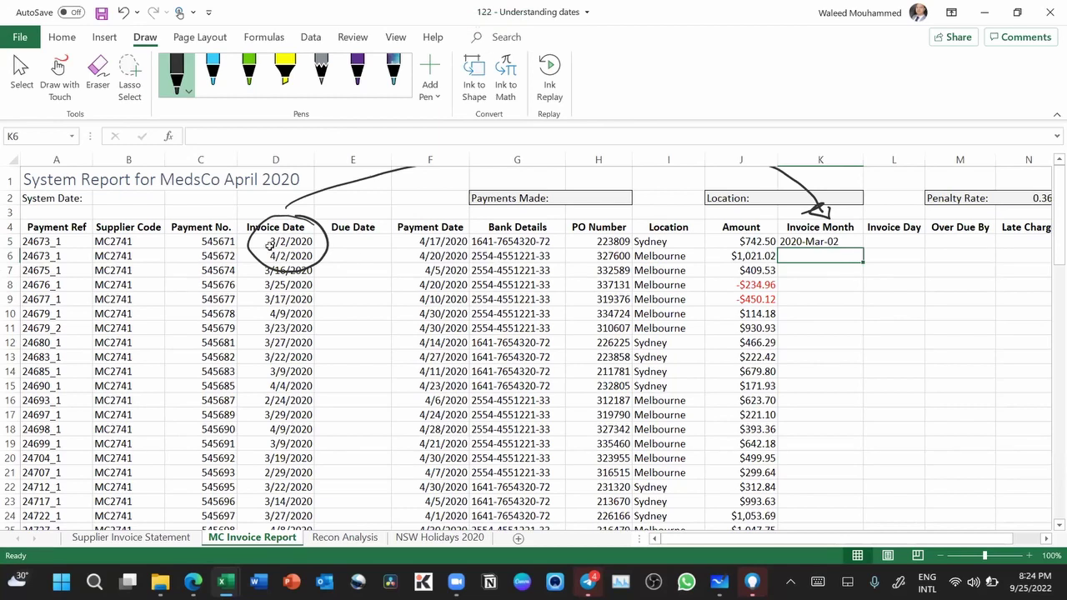
Step: Highlight the Invoice Date column, switch to the Invoice Month column, and clear the remaining ink annotations from the sheet
{"action": "left_click", "coordinate": [286, 242]}
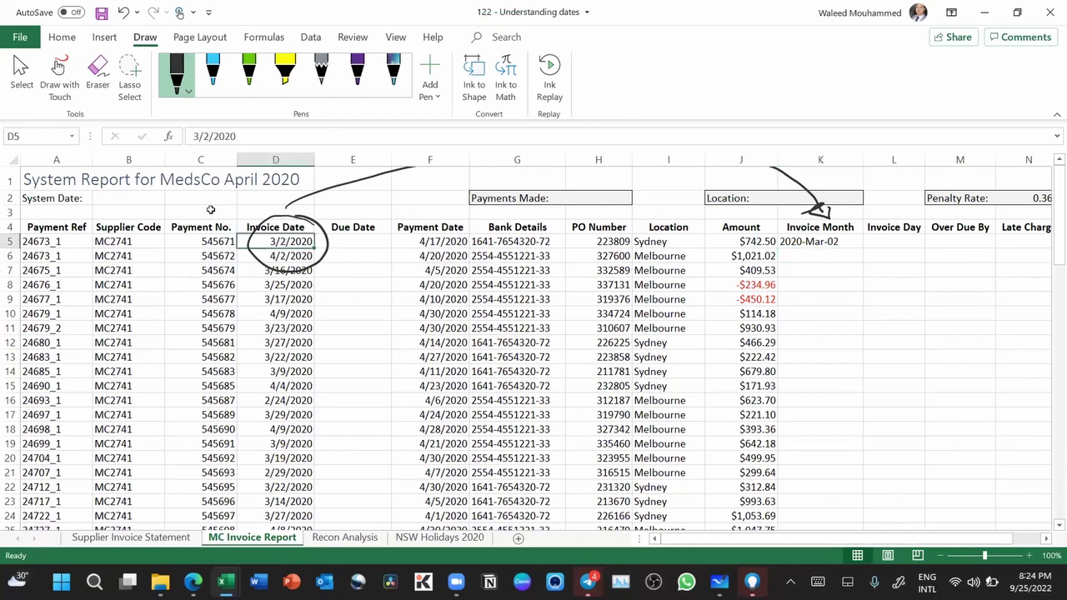
{"action": "left_click", "coordinate": [291, 154]}
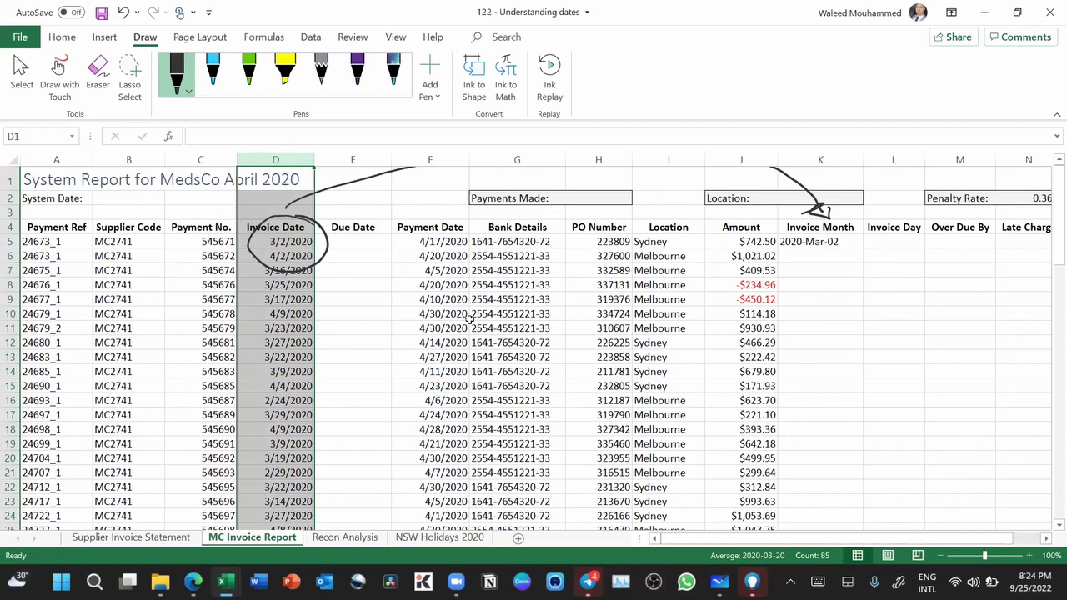
{"action": "left_click", "coordinate": [823, 158]}
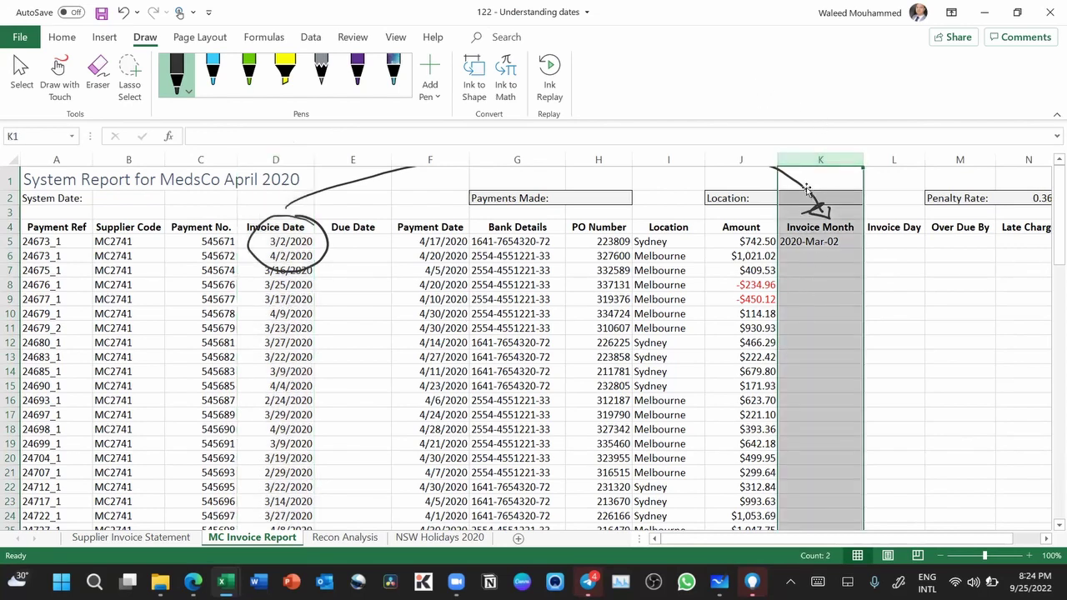
{"action": "key", "text": "Escape"}
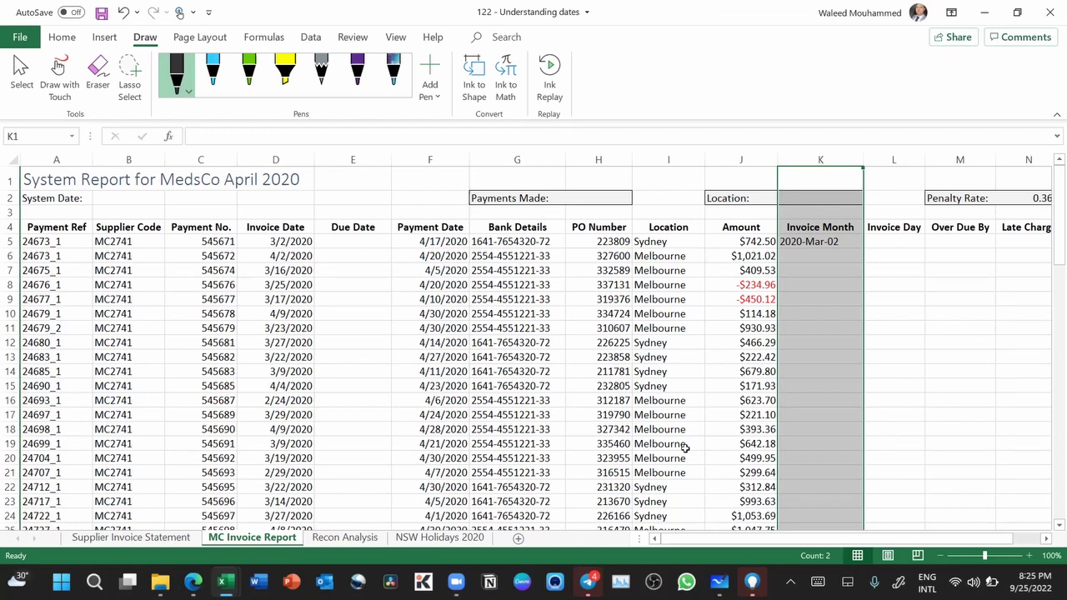
{"action": "key", "text": "ctrl+1"}
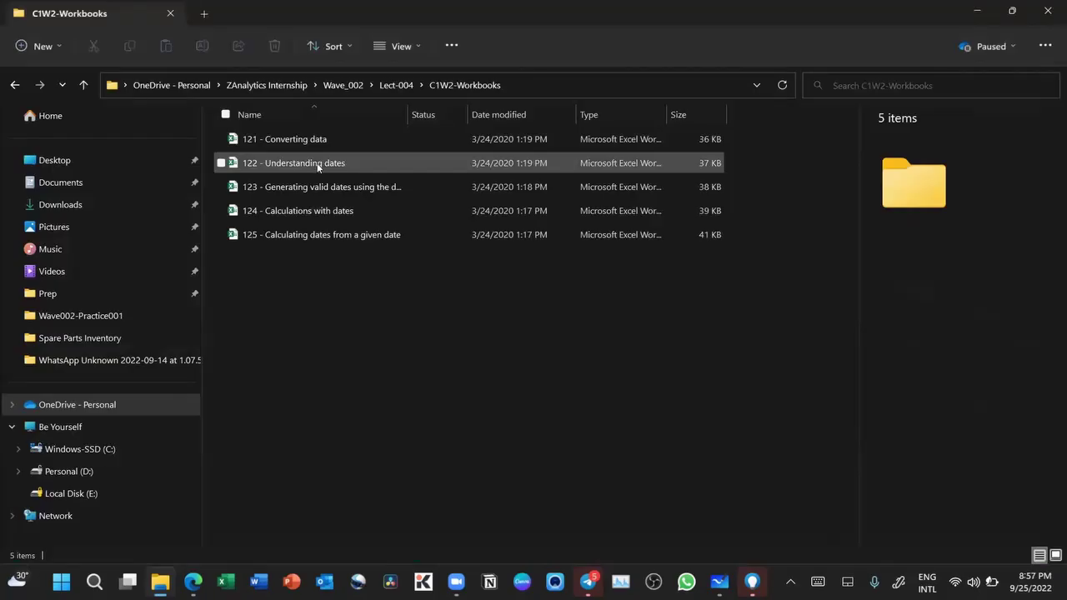
Step: Open the workbook "122 - Understanding dates" from the C1W2-Workbooks folder
{"action": "left_click", "coordinate": [317, 162]}
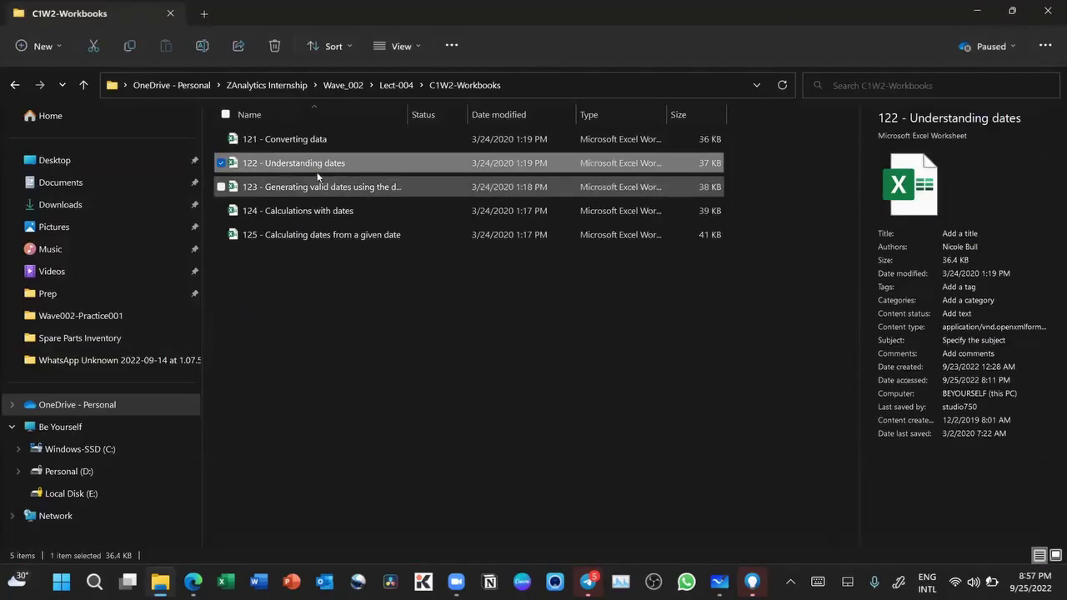
{"action": "key", "text": "Return"}
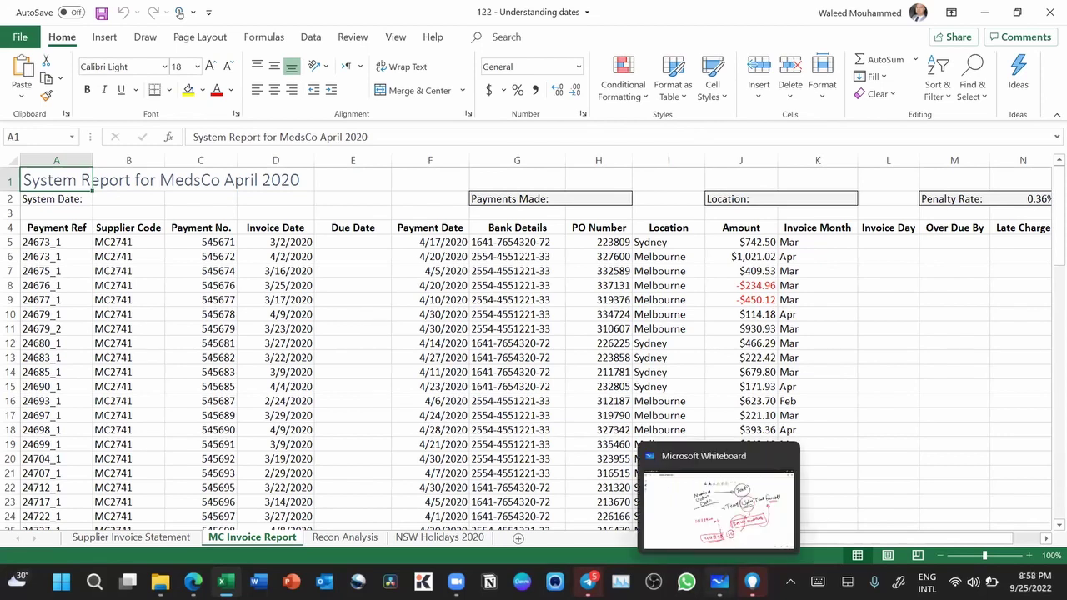
Step: Switch to Microsoft Whiteboard and review the earlier notes on text, number and date conversions
{"action": "left_click", "coordinate": [719, 581]}
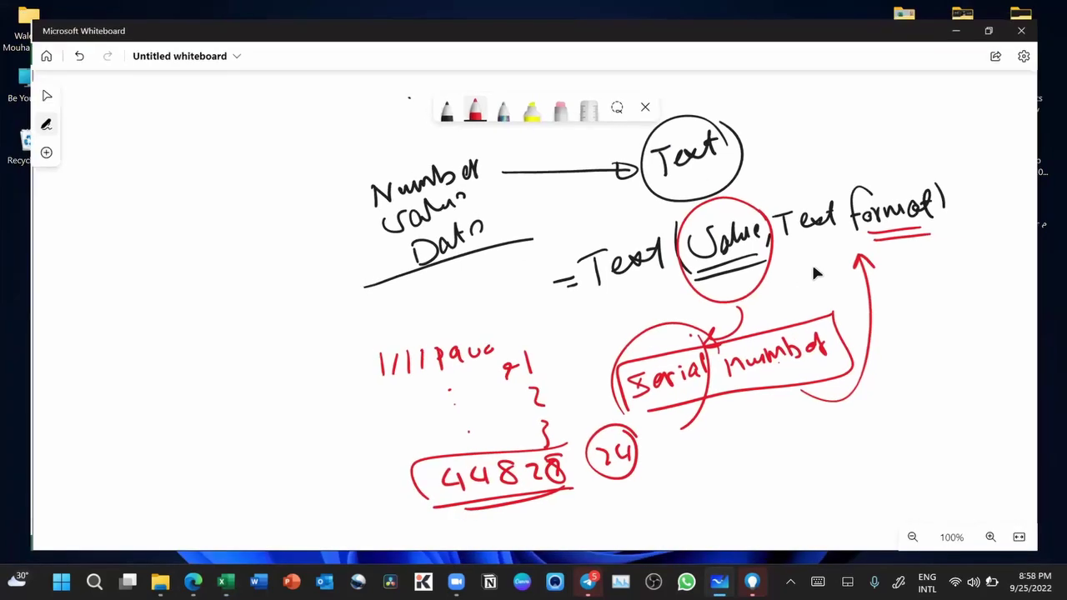
{"action": "scroll", "coordinate": [813, 265], "scroll_direction": "down", "scroll_amount": 5}
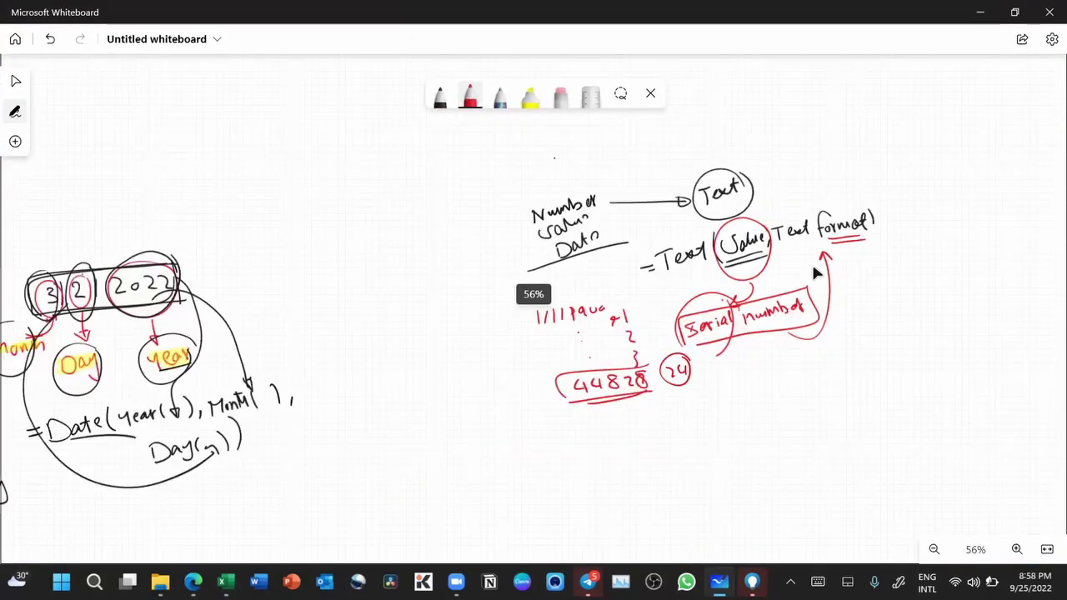
{"action": "scroll", "coordinate": [815, 271], "scroll_direction": "left", "scroll_amount": 10}
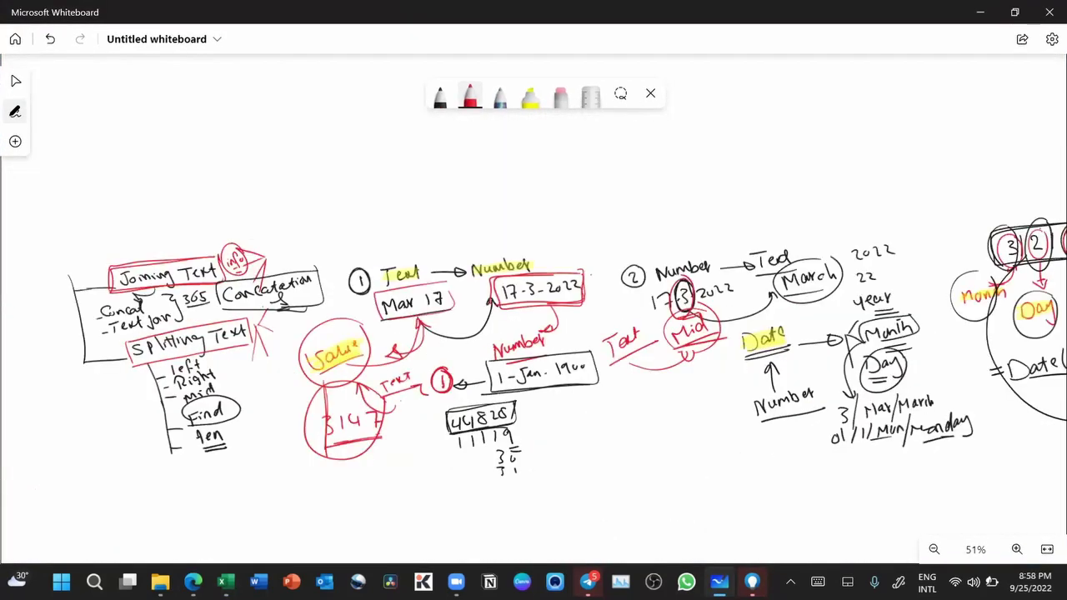
{"action": "scroll", "coordinate": [812, 265], "scroll_direction": "right", "scroll_amount": 3}
{"action": "scroll", "coordinate": [812, 265], "scroll_direction": "up", "scroll_amount": 4}
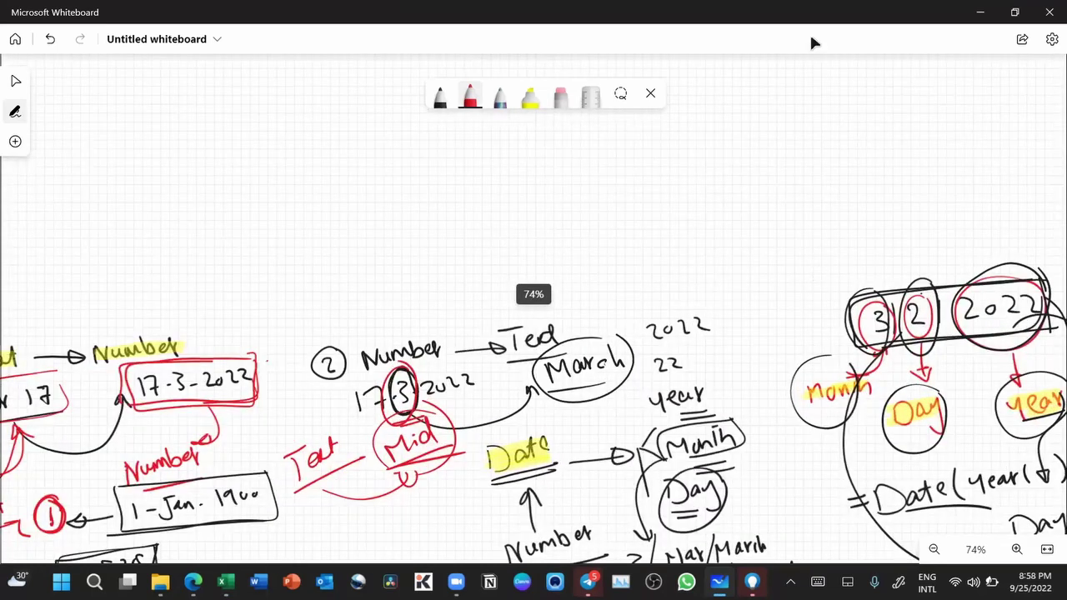
Step: Leave the current notes board and open a blank whiteboard
{"action": "left_click", "coordinate": [17, 40]}
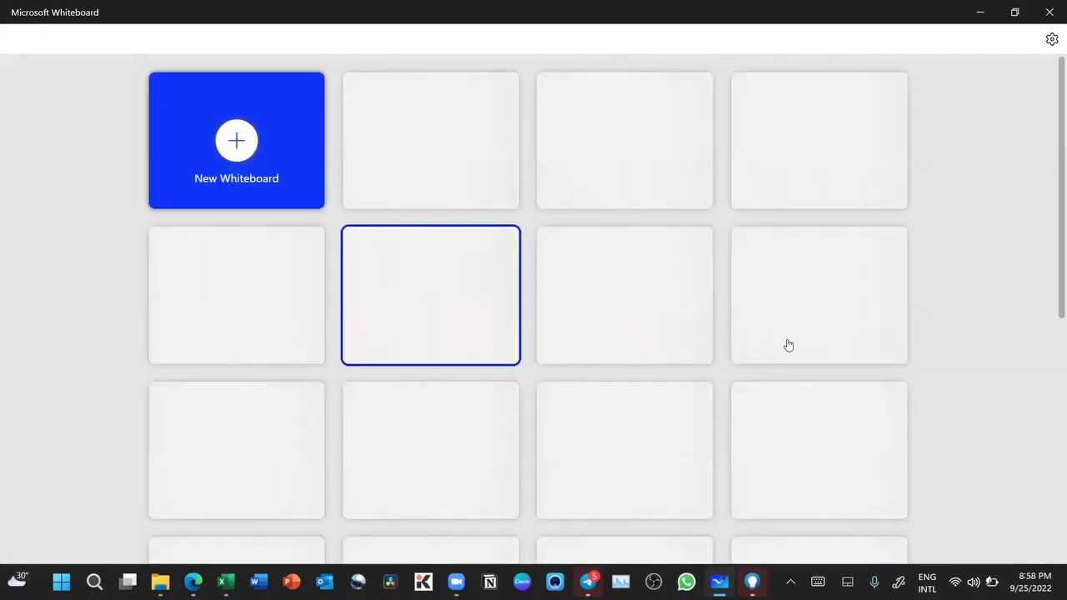
{"action": "left_click", "coordinate": [788, 344]}
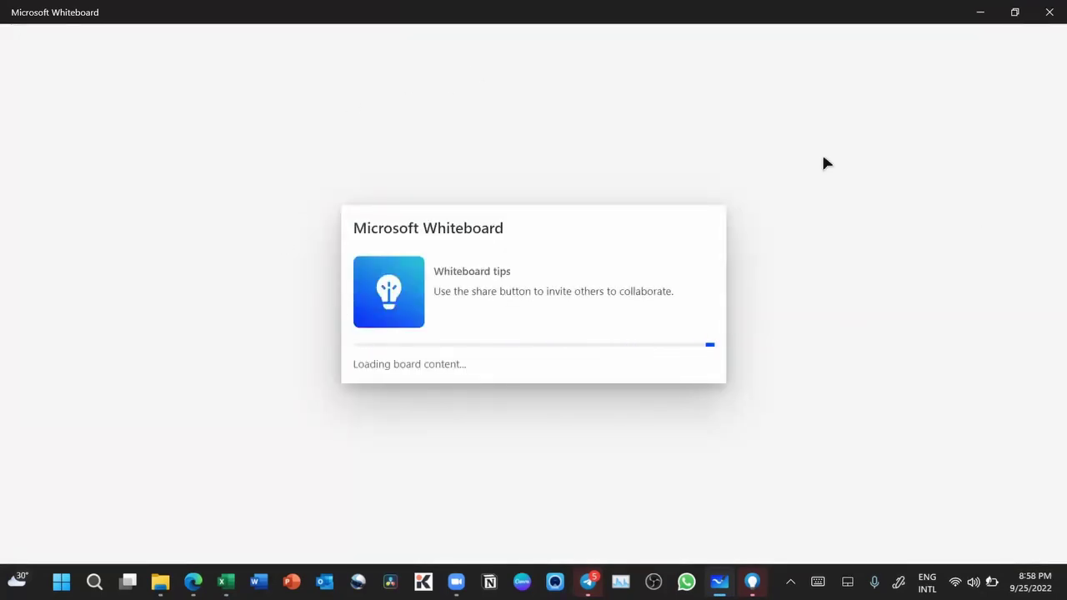
{"action": "left_click", "coordinate": [980, 12]}
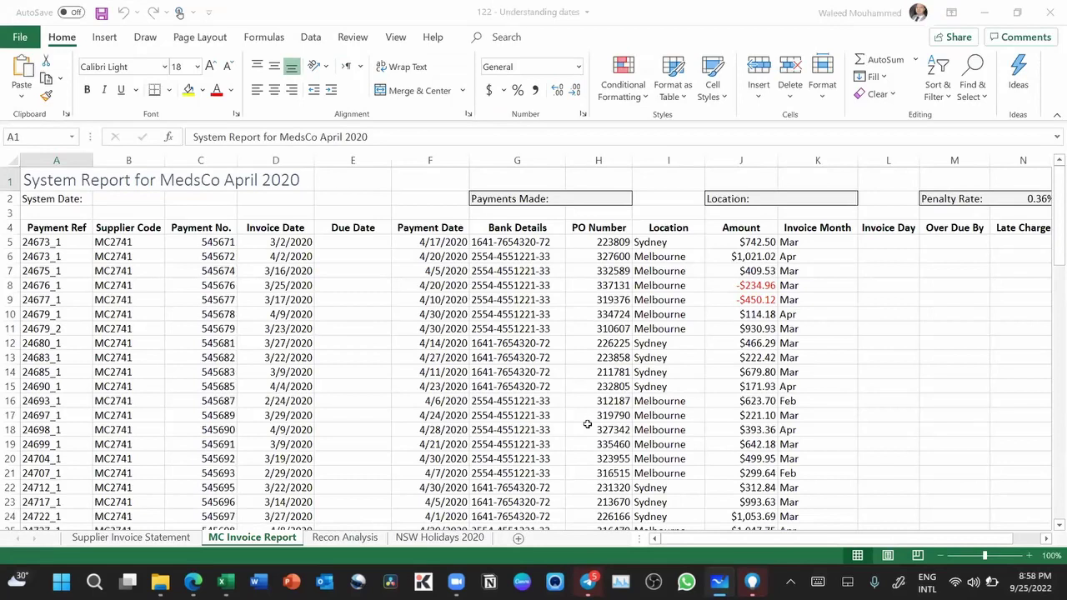
{"action": "left_click", "coordinate": [561, 310]}
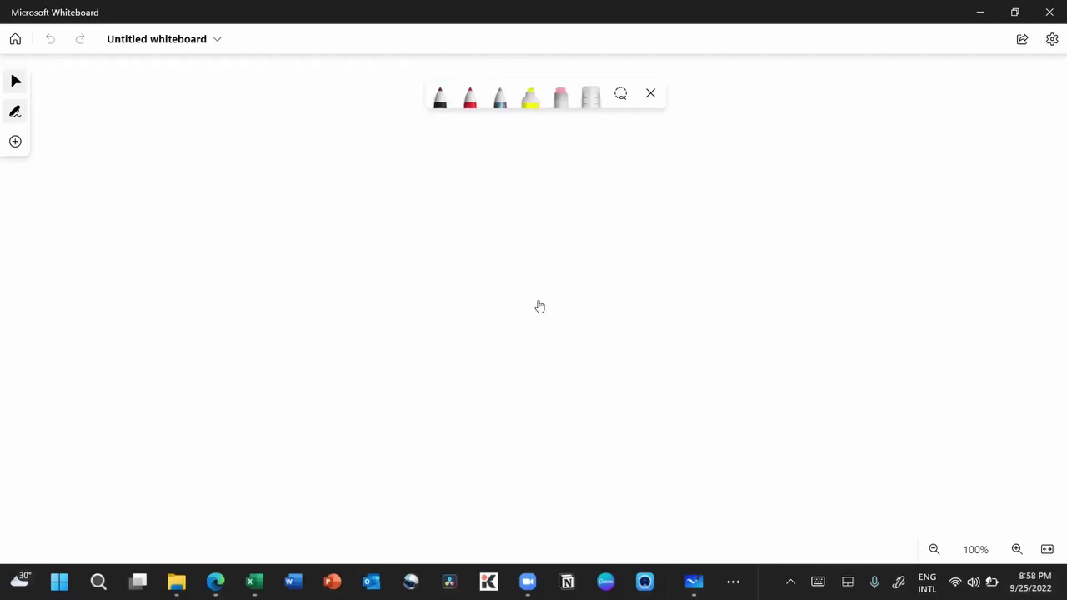
Step: Write the underlined headings "Date" and "serial Number" in black pen across the upper part of the blank board
{"action": "left_click", "coordinate": [440, 98]}
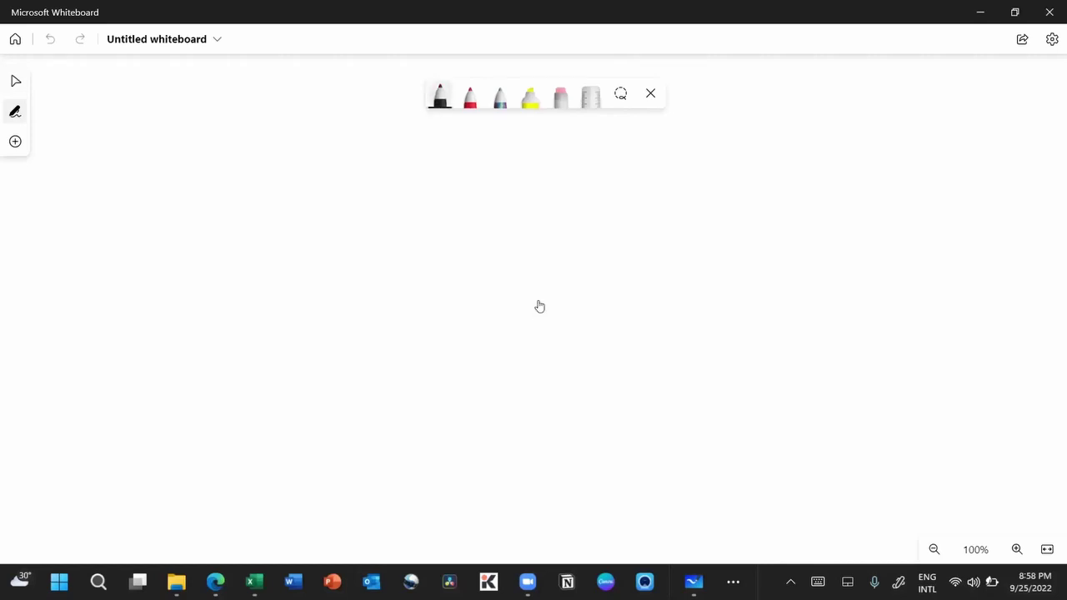
{"action": "mouse_move", "coordinate": [451, 151]}
{"action": "left_mouse_down"}
{"action": "mouse_move", "coordinate": [458, 180]}
{"action": "mouse_move", "coordinate": [512, 167]}
{"action": "mouse_move", "coordinate": [522, 146]}
{"action": "mouse_move", "coordinate": [539, 156]}
{"action": "left_mouse_up"}
{"action": "left_click_drag", "start_coordinate": [478, 192], "coordinate": [566, 170]}
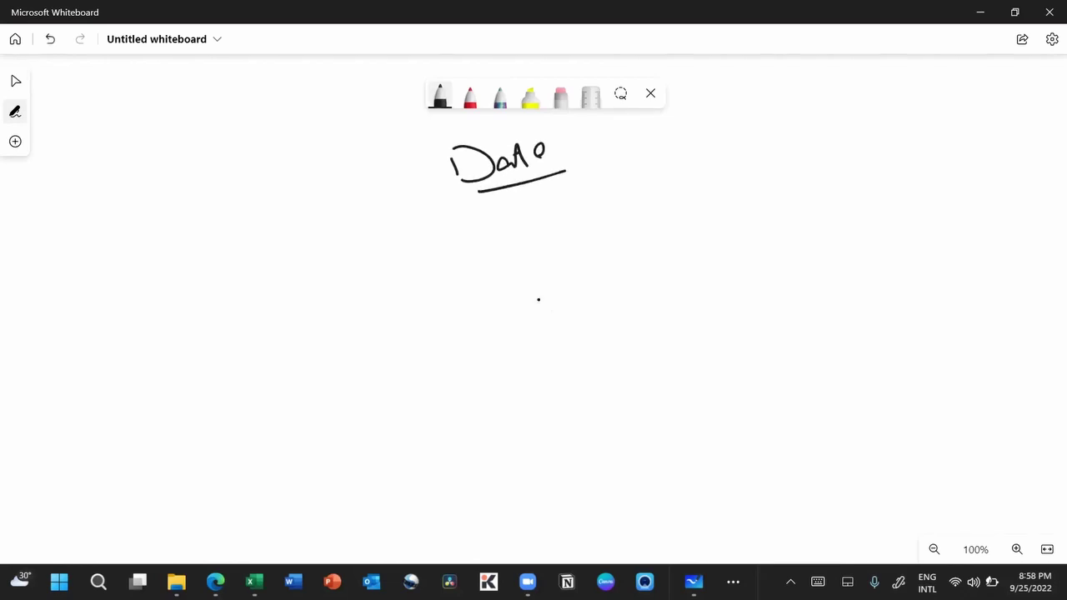
{"action": "left_click_drag", "start_coordinate": [620, 140], "coordinate": [607, 155]}
{"action": "left_click_drag", "start_coordinate": [629, 143], "coordinate": [640, 147]}
{"action": "mouse_move", "coordinate": [642, 148]}
{"action": "left_mouse_down"}
{"action": "mouse_move", "coordinate": [652, 133]}
{"action": "mouse_move", "coordinate": [686, 138]}
{"action": "left_mouse_up"}
{"action": "mouse_move", "coordinate": [690, 112]}
{"action": "left_mouse_down"}
{"action": "mouse_move", "coordinate": [693, 135]}
{"action": "mouse_move", "coordinate": [715, 138]}
{"action": "mouse_move", "coordinate": [736, 115]}
{"action": "mouse_move", "coordinate": [758, 125]}
{"action": "mouse_move", "coordinate": [782, 110]}
{"action": "mouse_move", "coordinate": [799, 122]}
{"action": "mouse_move", "coordinate": [825, 98]}
{"action": "mouse_move", "coordinate": [618, 172]}
{"action": "left_mouse_up"}
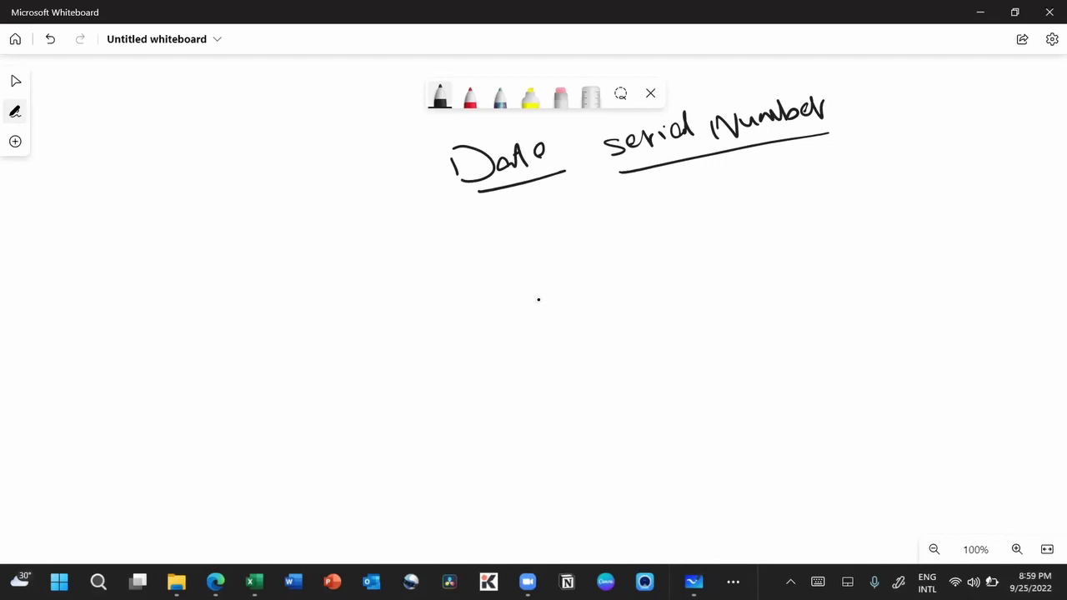
Step: Write circled item 1 "Now( )" below the Date heading and underline it
{"action": "mouse_move", "coordinate": [454, 230]}
{"action": "left_mouse_down"}
{"action": "mouse_move", "coordinate": [457, 248]}
{"action": "mouse_move", "coordinate": [455, 220]}
{"action": "left_mouse_up"}
{"action": "mouse_move", "coordinate": [506, 246]}
{"action": "left_mouse_down"}
{"action": "mouse_move", "coordinate": [580, 208]}
{"action": "mouse_move", "coordinate": [598, 226]}
{"action": "left_mouse_up"}
{"action": "left_click_drag", "start_coordinate": [625, 197], "coordinate": [630, 216]}
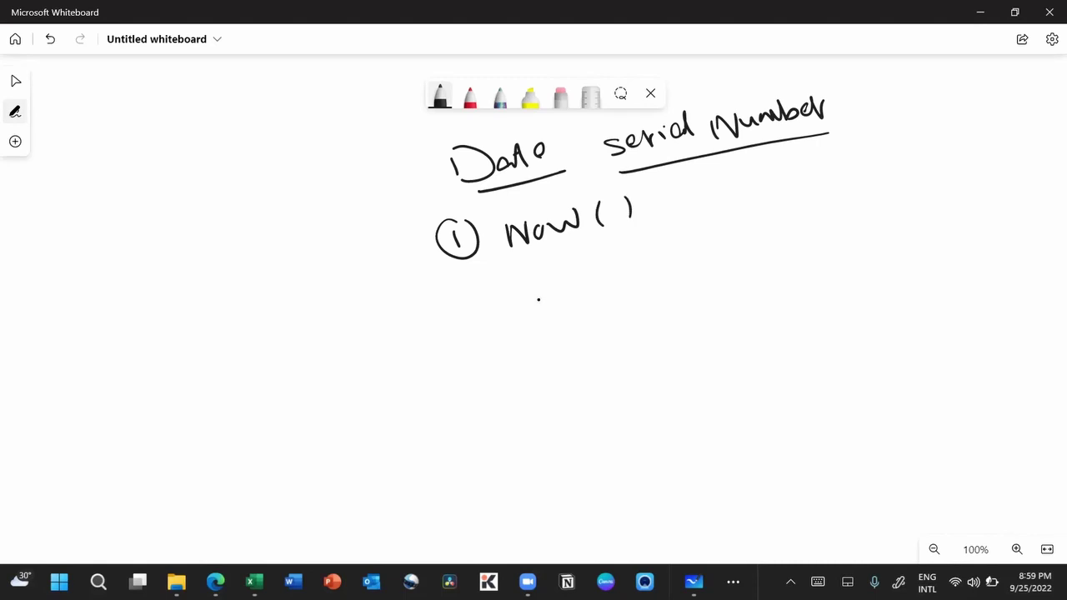
{"action": "mouse_move", "coordinate": [505, 265]}
{"action": "left_mouse_down"}
{"action": "mouse_move", "coordinate": [637, 237]}
{"action": "mouse_move", "coordinate": [609, 241]}
{"action": "left_mouse_up"}
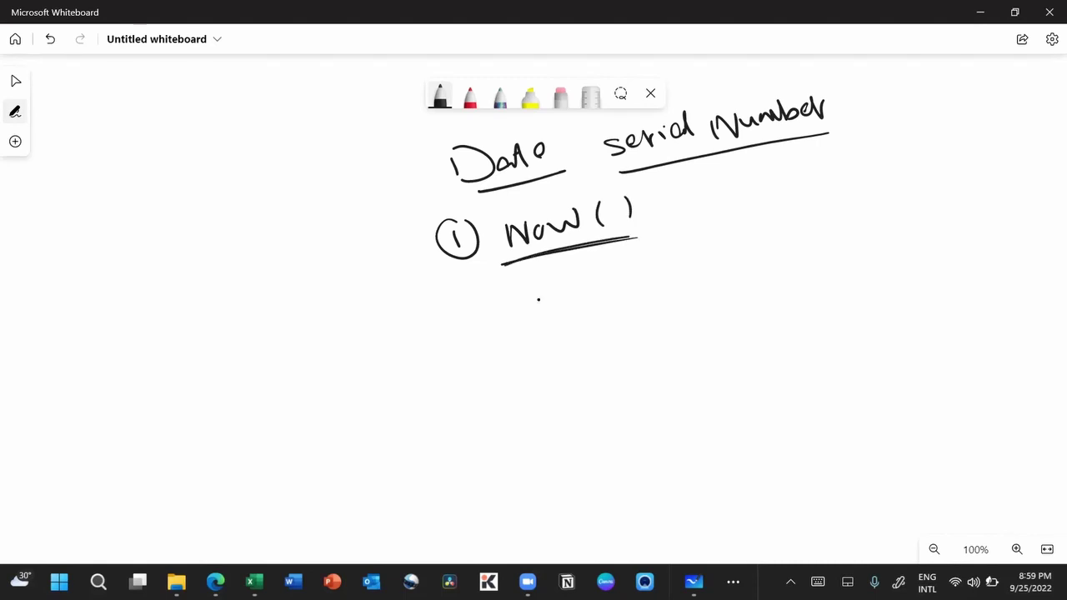
Step: Write "Date + Time" beside the Now function and underline the word Time
{"action": "left_click_drag", "start_coordinate": [679, 191], "coordinate": [681, 210]}
{"action": "mouse_move", "coordinate": [680, 188]}
{"action": "left_mouse_down"}
{"action": "mouse_move", "coordinate": [697, 188]}
{"action": "mouse_move", "coordinate": [685, 210]}
{"action": "mouse_move", "coordinate": [721, 207]}
{"action": "left_mouse_up"}
{"action": "mouse_move", "coordinate": [733, 180]}
{"action": "left_mouse_down"}
{"action": "mouse_move", "coordinate": [732, 203]}
{"action": "mouse_move", "coordinate": [743, 188]}
{"action": "mouse_move", "coordinate": [783, 190]}
{"action": "left_mouse_up"}
{"action": "left_click_drag", "start_coordinate": [777, 183], "coordinate": [775, 198]}
{"action": "mouse_move", "coordinate": [805, 175]}
{"action": "left_mouse_down"}
{"action": "mouse_move", "coordinate": [803, 200]}
{"action": "mouse_move", "coordinate": [820, 167]}
{"action": "left_mouse_up"}
{"action": "mouse_move", "coordinate": [815, 182]}
{"action": "left_mouse_down"}
{"action": "mouse_move", "coordinate": [815, 194]}
{"action": "mouse_move", "coordinate": [843, 181]}
{"action": "left_mouse_up"}
{"action": "left_click_drag", "start_coordinate": [847, 178], "coordinate": [855, 177]}
{"action": "left_click_drag", "start_coordinate": [817, 211], "coordinate": [878, 200]}
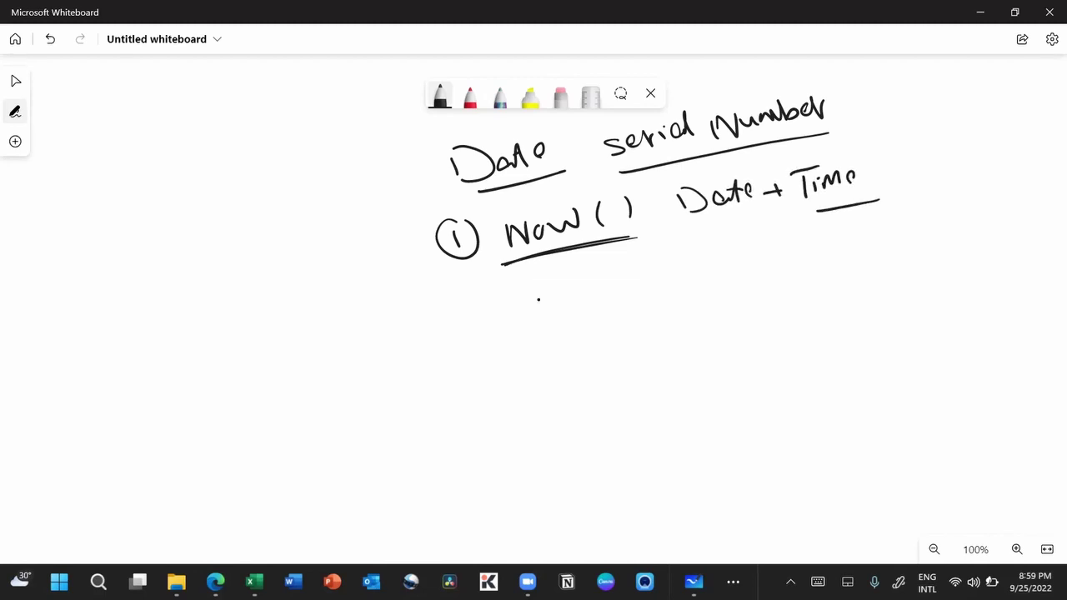
Step: Write circled item 2 "Today( )" below the Now function and underline it
{"action": "left_click_drag", "start_coordinate": [457, 310], "coordinate": [473, 330]}
{"action": "mouse_move", "coordinate": [477, 292]}
{"action": "left_mouse_down"}
{"action": "mouse_move", "coordinate": [467, 350]}
{"action": "mouse_move", "coordinate": [479, 294]}
{"action": "mouse_move", "coordinate": [528, 311]}
{"action": "mouse_move", "coordinate": [550, 281]}
{"action": "mouse_move", "coordinate": [562, 298]}
{"action": "mouse_move", "coordinate": [604, 303]}
{"action": "mouse_move", "coordinate": [618, 325]}
{"action": "left_mouse_up"}
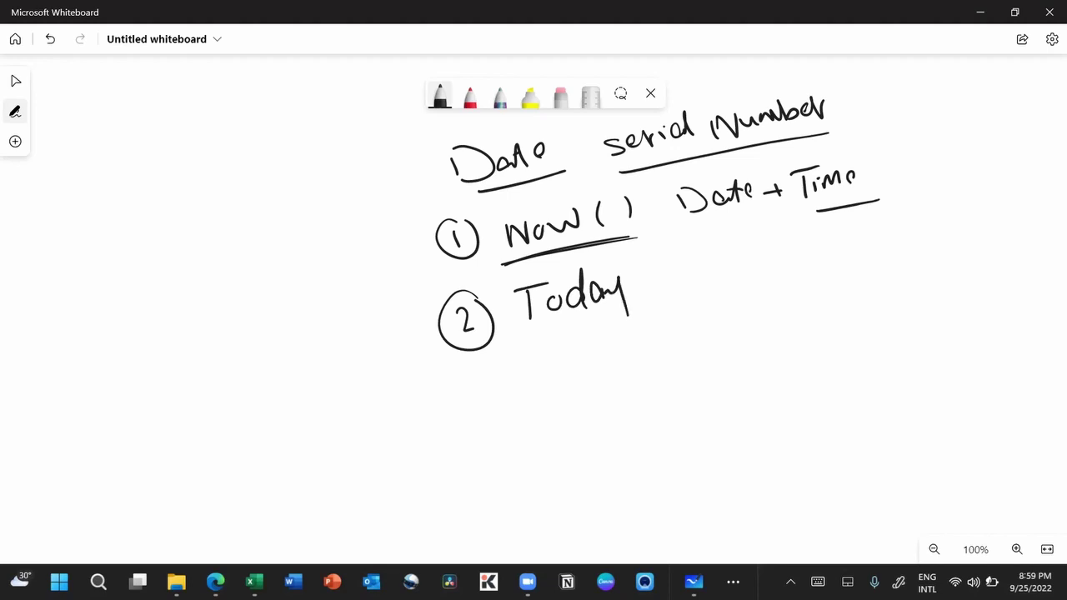
{"action": "mouse_move", "coordinate": [646, 272]}
{"action": "left_mouse_down"}
{"action": "mouse_move", "coordinate": [643, 298]}
{"action": "mouse_move", "coordinate": [671, 285]}
{"action": "left_mouse_up"}
{"action": "left_click_drag", "start_coordinate": [529, 336], "coordinate": [690, 308]}
{"action": "left_click", "coordinate": [535, 292]}
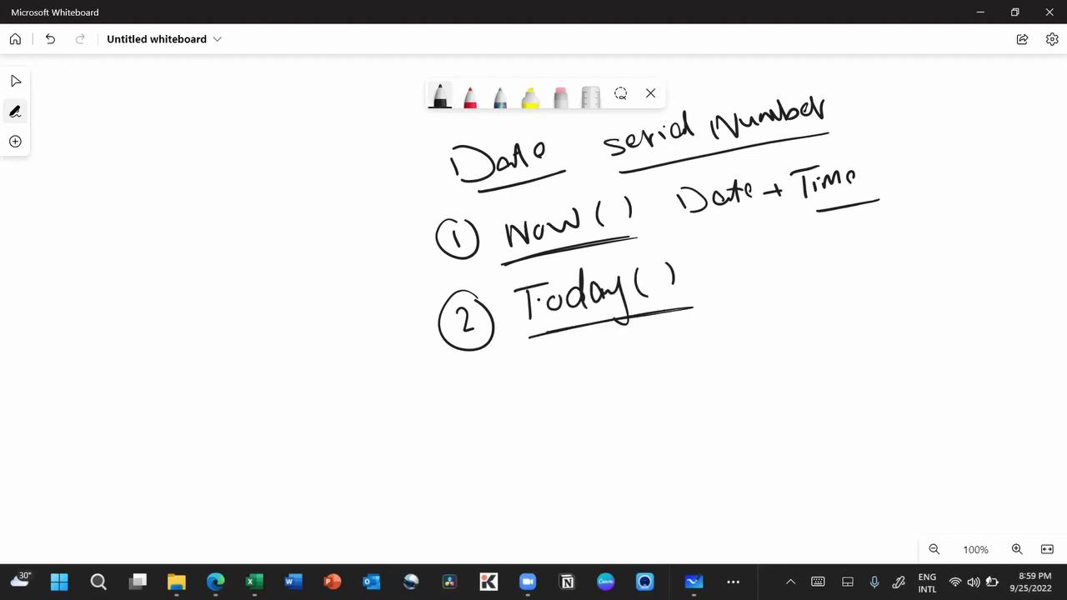
Step: Write "Date" beside the Today function
{"action": "left_click_drag", "start_coordinate": [726, 264], "coordinate": [730, 282]}
{"action": "mouse_move", "coordinate": [723, 258]}
{"action": "left_mouse_down"}
{"action": "mouse_move", "coordinate": [760, 271]}
{"action": "mouse_move", "coordinate": [734, 287]}
{"action": "left_mouse_up"}
{"action": "mouse_move", "coordinate": [783, 258]}
{"action": "left_mouse_down"}
{"action": "mouse_move", "coordinate": [773, 271]}
{"action": "mouse_move", "coordinate": [787, 273]}
{"action": "left_mouse_up"}
{"action": "mouse_move", "coordinate": [798, 245]}
{"action": "left_mouse_down"}
{"action": "mouse_move", "coordinate": [793, 272]}
{"action": "mouse_move", "coordinate": [802, 255]}
{"action": "left_mouse_up"}
{"action": "left_click_drag", "start_coordinate": [822, 250], "coordinate": [818, 265]}
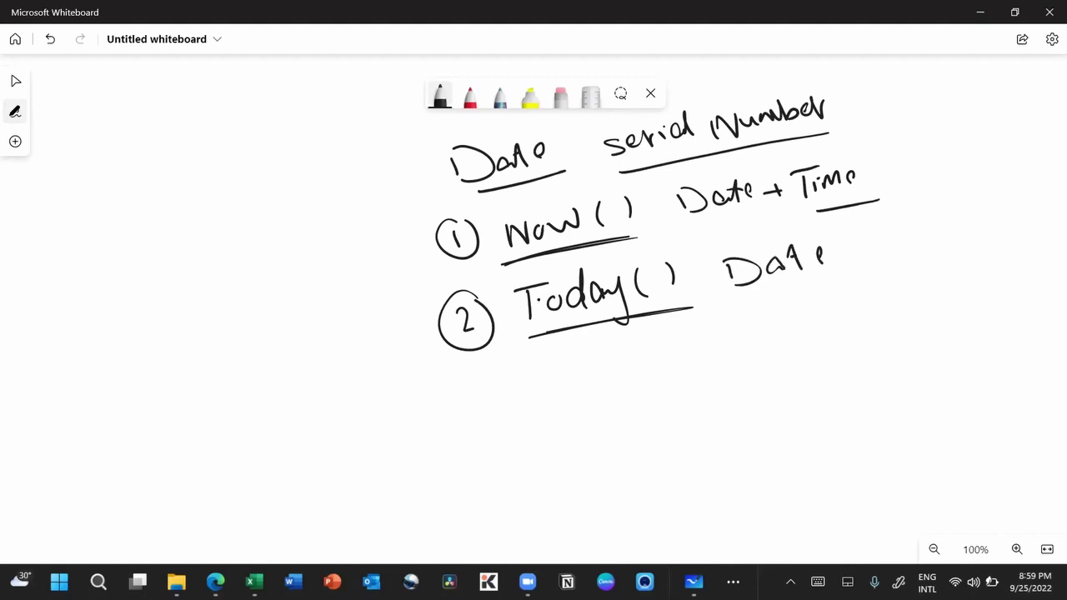
Step: Write a circled 3 below item 2 and draw three arrows branching down from it
{"action": "left_click_drag", "start_coordinate": [463, 382], "coordinate": [466, 410]}
{"action": "mouse_move", "coordinate": [484, 371]}
{"action": "left_mouse_down"}
{"action": "mouse_move", "coordinate": [438, 382]}
{"action": "mouse_move", "coordinate": [496, 430]}
{"action": "mouse_move", "coordinate": [360, 445]}
{"action": "left_mouse_up"}
{"action": "left_click_drag", "start_coordinate": [352, 448], "coordinate": [359, 490]}
{"action": "left_click_drag", "start_coordinate": [452, 437], "coordinate": [455, 463]}
{"action": "left_click_drag", "start_coordinate": [538, 430], "coordinate": [542, 473]}
{"action": "left_click_drag", "start_coordinate": [532, 472], "coordinate": [551, 471]}
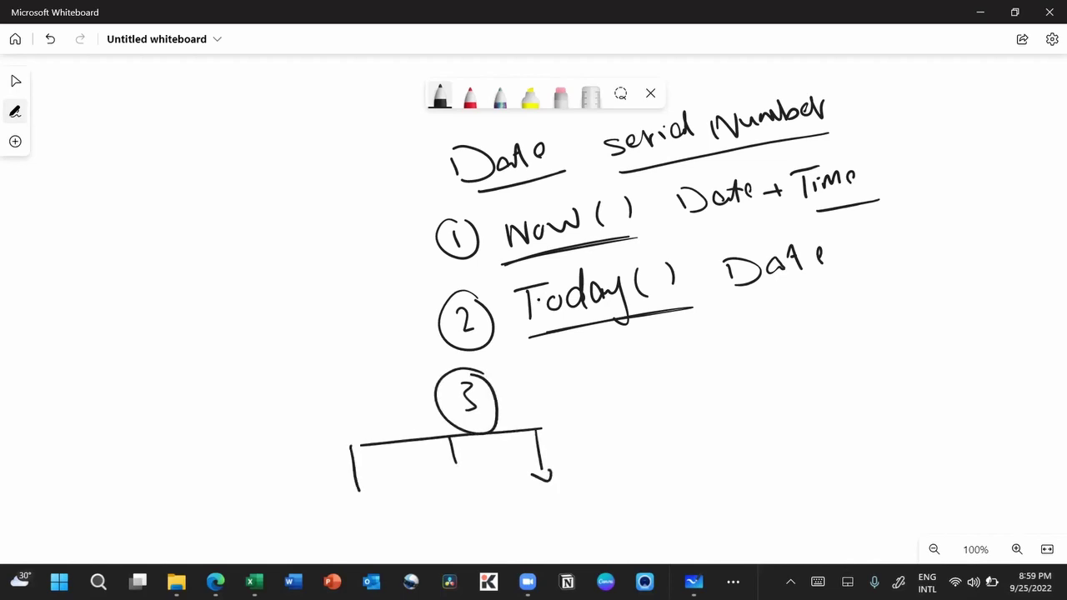
{"action": "left_click_drag", "start_coordinate": [444, 460], "coordinate": [470, 457]}
Step: Label the three branches of item 3 "Year", "Day" and "Month"
{"action": "mouse_move", "coordinate": [350, 484]}
{"action": "left_mouse_down"}
{"action": "mouse_move", "coordinate": [372, 485]}
{"action": "mouse_move", "coordinate": [334, 528]}
{"action": "left_mouse_up"}
{"action": "left_click", "coordinate": [314, 512]}
{"action": "left_click", "coordinate": [325, 503]}
{"action": "mouse_move", "coordinate": [348, 505]}
{"action": "left_mouse_down"}
{"action": "mouse_move", "coordinate": [343, 517]}
{"action": "mouse_move", "coordinate": [377, 500]}
{"action": "mouse_move", "coordinate": [428, 510]}
{"action": "left_mouse_up"}
{"action": "mouse_move", "coordinate": [427, 488]}
{"action": "left_mouse_down"}
{"action": "mouse_move", "coordinate": [433, 512]}
{"action": "mouse_move", "coordinate": [467, 503]}
{"action": "left_mouse_up"}
{"action": "mouse_move", "coordinate": [472, 485]}
{"action": "left_mouse_down"}
{"action": "mouse_move", "coordinate": [477, 518]}
{"action": "mouse_move", "coordinate": [533, 490]}
{"action": "mouse_move", "coordinate": [554, 504]}
{"action": "mouse_move", "coordinate": [585, 488]}
{"action": "left_mouse_up"}
{"action": "mouse_move", "coordinate": [592, 475]}
{"action": "left_mouse_down"}
{"action": "mouse_move", "coordinate": [607, 487]}
{"action": "mouse_move", "coordinate": [610, 463]}
{"action": "left_mouse_up"}
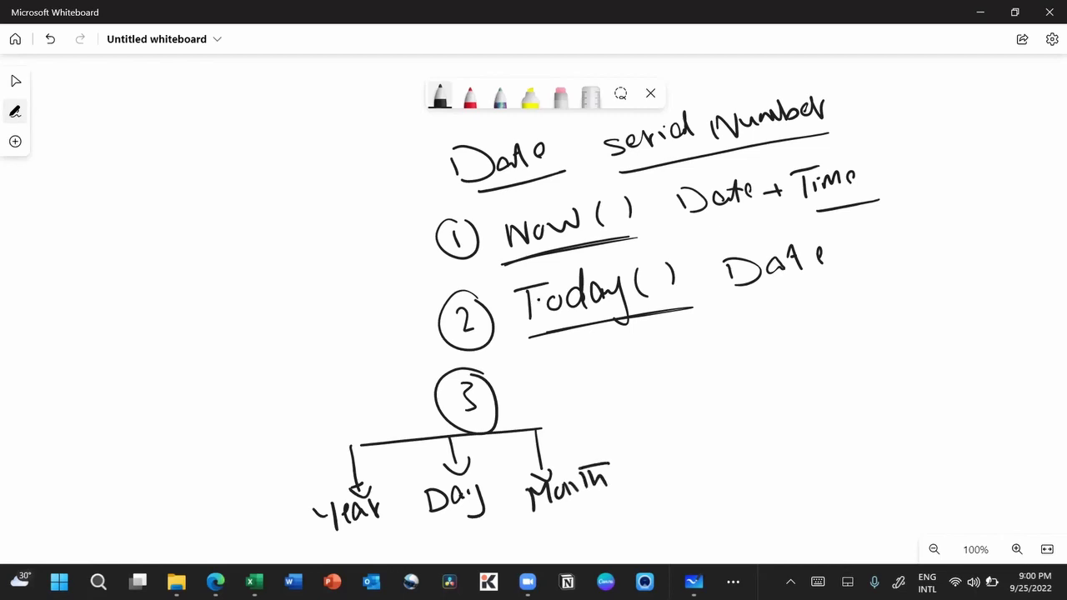
Step: Circle the Year, Day and Month labels and add a short mark beside each
{"action": "mouse_move", "coordinate": [365, 473]}
{"action": "left_mouse_down"}
{"action": "mouse_move", "coordinate": [310, 540]}
{"action": "mouse_move", "coordinate": [376, 479]}
{"action": "left_mouse_up"}
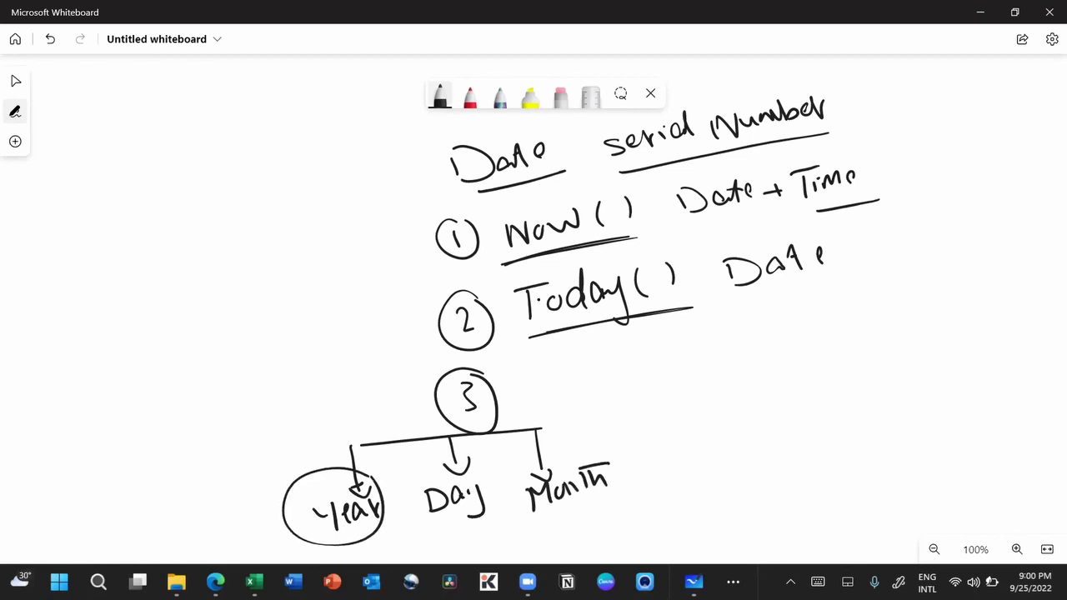
{"action": "left_click_drag", "start_coordinate": [291, 521], "coordinate": [306, 524]}
{"action": "mouse_move", "coordinate": [485, 468]}
{"action": "left_mouse_down"}
{"action": "mouse_move", "coordinate": [450, 526]}
{"action": "mouse_move", "coordinate": [483, 467]}
{"action": "left_mouse_up"}
{"action": "left_click_drag", "start_coordinate": [394, 471], "coordinate": [403, 476]}
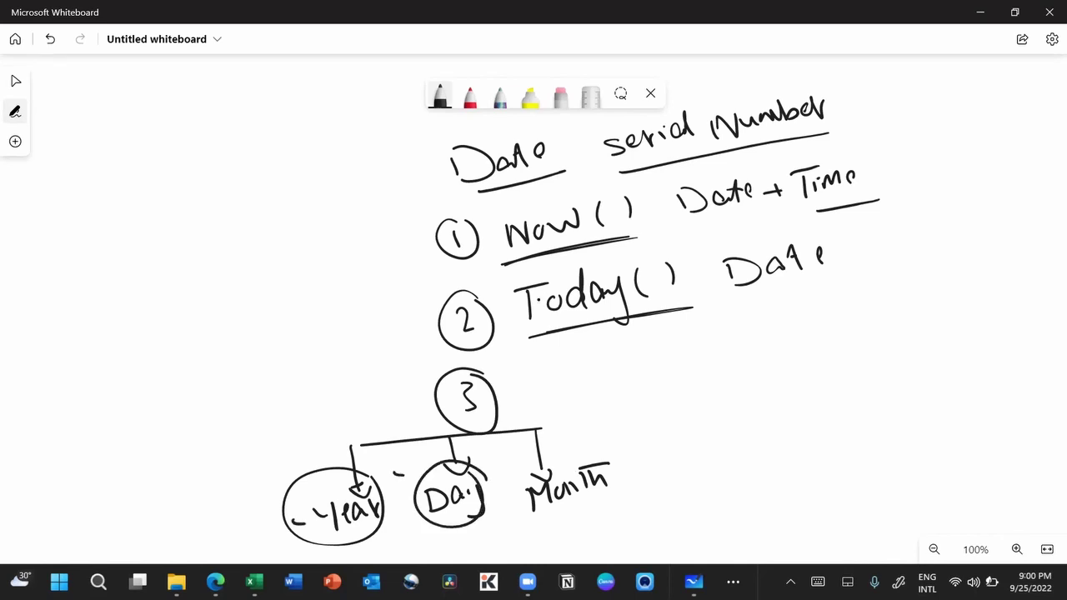
{"action": "mouse_move", "coordinate": [606, 441]}
{"action": "left_mouse_down"}
{"action": "mouse_move", "coordinate": [510, 516]}
{"action": "mouse_move", "coordinate": [595, 520]}
{"action": "left_mouse_up"}
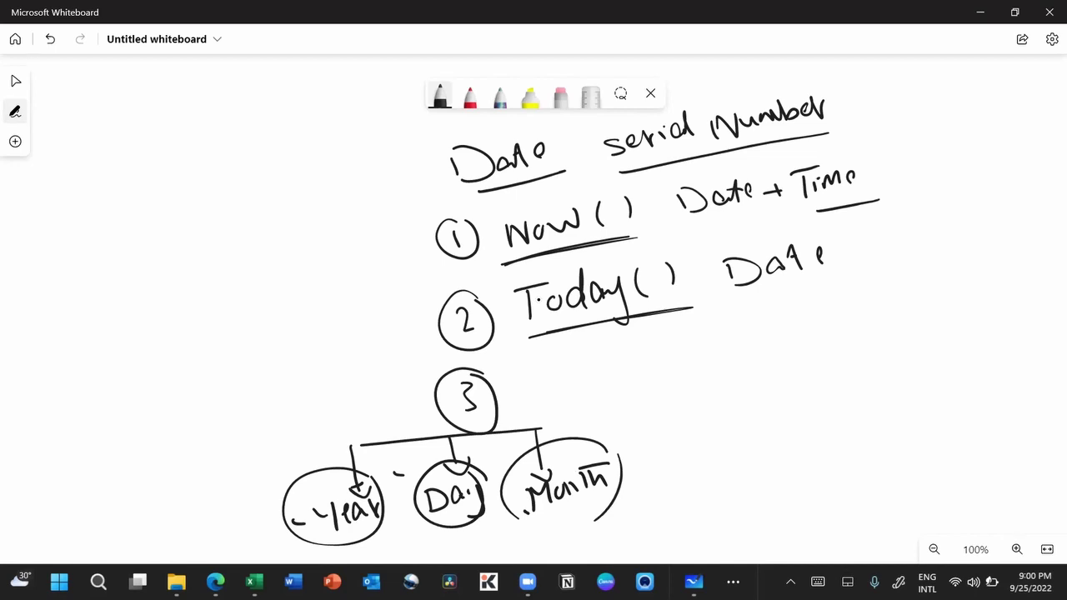
Step: Write circled item 4 "Date" below the Today function's note and underline it twice
{"action": "left_click_drag", "start_coordinate": [687, 358], "coordinate": [695, 379]}
{"action": "mouse_move", "coordinate": [697, 340]}
{"action": "left_mouse_down"}
{"action": "mouse_move", "coordinate": [708, 366]}
{"action": "mouse_move", "coordinate": [736, 366]}
{"action": "left_mouse_up"}
{"action": "mouse_move", "coordinate": [795, 342]}
{"action": "left_mouse_down"}
{"action": "mouse_move", "coordinate": [789, 357]}
{"action": "mouse_move", "coordinate": [830, 345]}
{"action": "left_mouse_up"}
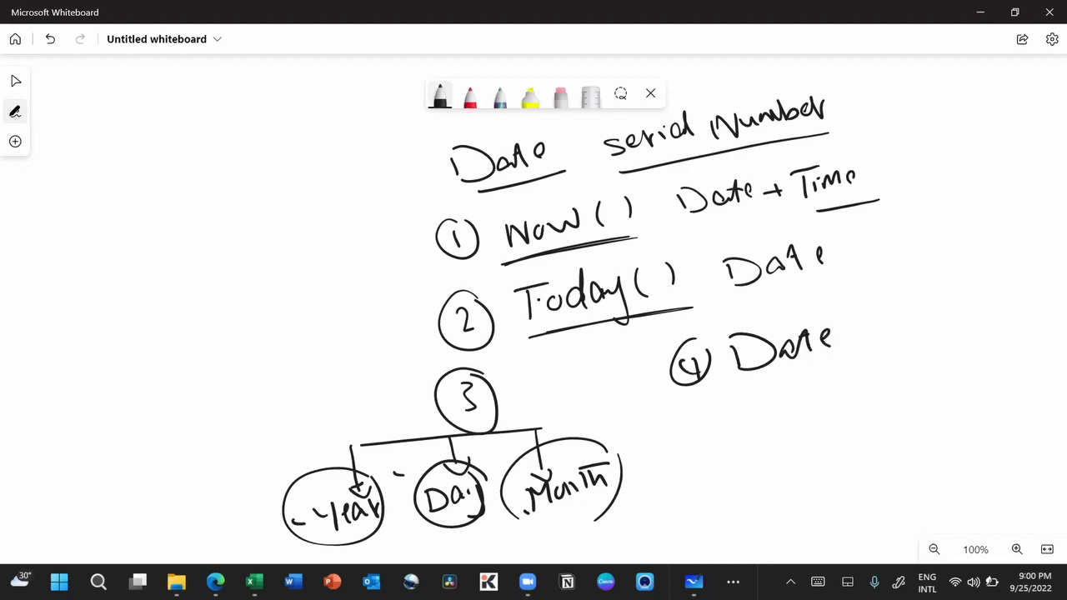
{"action": "left_click_drag", "start_coordinate": [751, 374], "coordinate": [846, 366]}
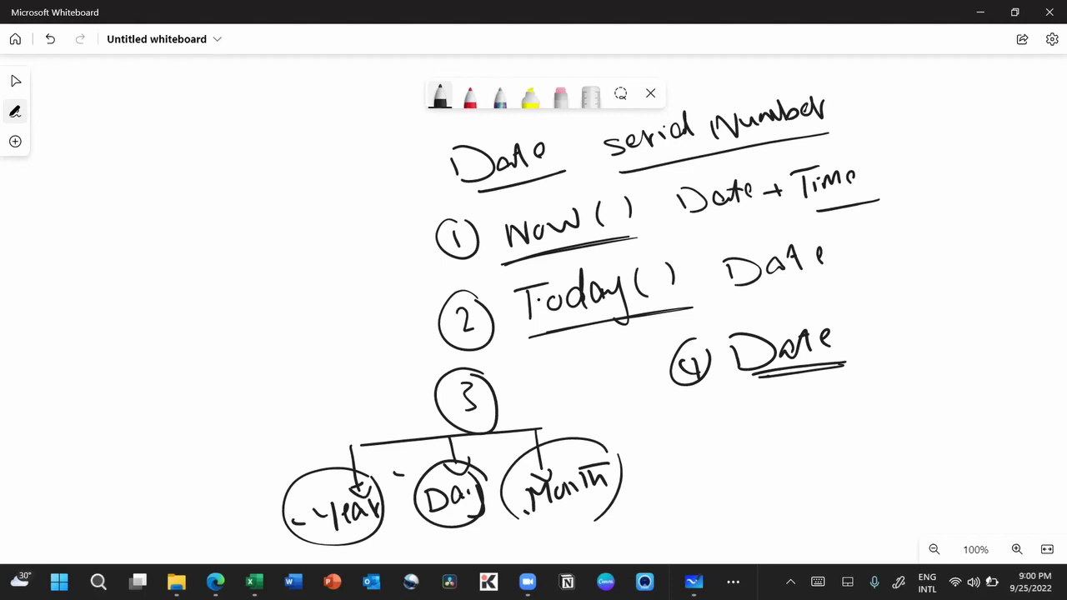
Step: Write "Text 1" and "Text 2" in the empty area beside the Date notes, with both numbers circled
{"action": "mouse_move", "coordinate": [86, 158]}
{"action": "left_mouse_down"}
{"action": "mouse_move", "coordinate": [96, 176]}
{"action": "mouse_move", "coordinate": [101, 148]}
{"action": "left_mouse_up"}
{"action": "left_click_drag", "start_coordinate": [103, 157], "coordinate": [130, 157]}
{"action": "left_click_drag", "start_coordinate": [120, 153], "coordinate": [148, 151]}
{"action": "left_click_drag", "start_coordinate": [137, 139], "coordinate": [178, 131]}
{"action": "left_click_drag", "start_coordinate": [169, 107], "coordinate": [171, 150]}
{"action": "left_click_drag", "start_coordinate": [116, 205], "coordinate": [119, 223]}
{"action": "mouse_move", "coordinate": [97, 210]}
{"action": "left_mouse_down"}
{"action": "mouse_move", "coordinate": [122, 195]}
{"action": "mouse_move", "coordinate": [138, 215]}
{"action": "left_mouse_up"}
{"action": "mouse_move", "coordinate": [140, 188]}
{"action": "left_mouse_down"}
{"action": "mouse_move", "coordinate": [153, 213]}
{"action": "mouse_move", "coordinate": [142, 205]}
{"action": "left_mouse_up"}
{"action": "mouse_move", "coordinate": [173, 178]}
{"action": "left_mouse_down"}
{"action": "mouse_move", "coordinate": [177, 200]}
{"action": "mouse_move", "coordinate": [182, 172]}
{"action": "mouse_move", "coordinate": [224, 178]}
{"action": "left_mouse_up"}
{"action": "mouse_move", "coordinate": [198, 152]}
{"action": "left_mouse_down"}
{"action": "mouse_move", "coordinate": [230, 147]}
{"action": "mouse_move", "coordinate": [195, 162]}
{"action": "left_mouse_up"}
{"action": "left_click_drag", "start_coordinate": [130, 169], "coordinate": [157, 157]}
Step: Draw an arrow from the two Text notes down to an underlined and circled "T1 T2"
{"action": "mouse_move", "coordinate": [173, 203]}
{"action": "left_mouse_down"}
{"action": "mouse_move", "coordinate": [176, 242]}
{"action": "mouse_move", "coordinate": [197, 234]}
{"action": "left_mouse_up"}
{"action": "left_click_drag", "start_coordinate": [111, 307], "coordinate": [125, 300]}
{"action": "mouse_move", "coordinate": [122, 313]}
{"action": "left_mouse_down"}
{"action": "mouse_move", "coordinate": [128, 330]}
{"action": "mouse_move", "coordinate": [145, 320]}
{"action": "left_mouse_up"}
{"action": "mouse_move", "coordinate": [167, 282]}
{"action": "left_mouse_down"}
{"action": "mouse_move", "coordinate": [168, 296]}
{"action": "mouse_move", "coordinate": [172, 273]}
{"action": "left_mouse_up"}
{"action": "left_click_drag", "start_coordinate": [185, 282], "coordinate": [196, 292]}
{"action": "left_click_drag", "start_coordinate": [135, 332], "coordinate": [180, 315]}
{"action": "left_click_drag", "start_coordinate": [209, 269], "coordinate": [92, 287]}
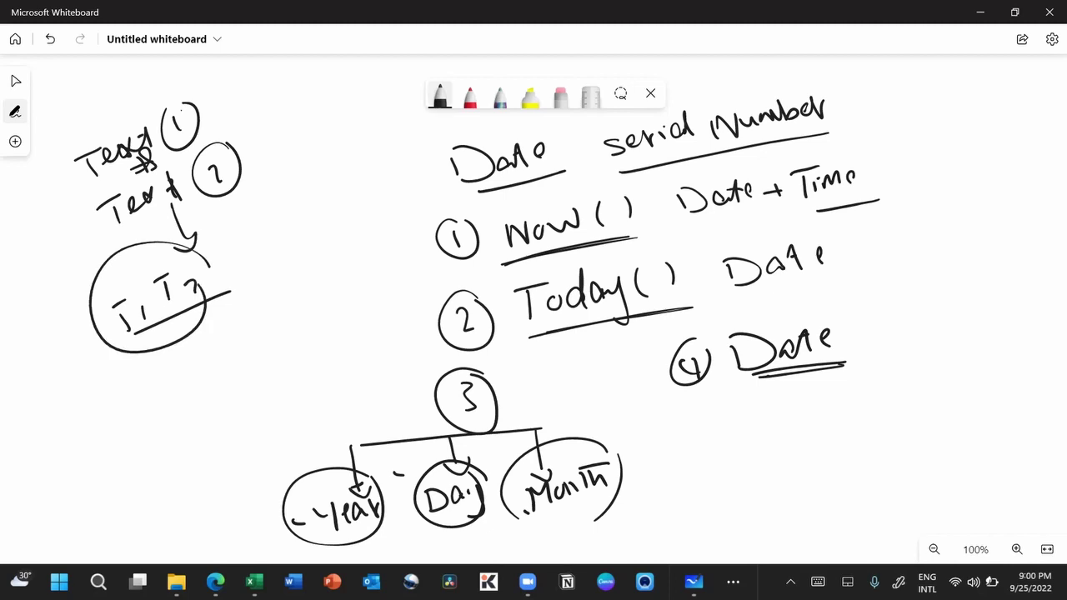
Step: Draw a slanted dividing stroke between T1 and T2, and box the item 4 "Date" note
{"action": "left_click_drag", "start_coordinate": [153, 264], "coordinate": [143, 339]}
{"action": "mouse_move", "coordinate": [850, 305]}
{"action": "left_mouse_down"}
{"action": "mouse_move", "coordinate": [829, 307]}
{"action": "mouse_move", "coordinate": [732, 379]}
{"action": "mouse_move", "coordinate": [754, 377]}
{"action": "left_mouse_up"}
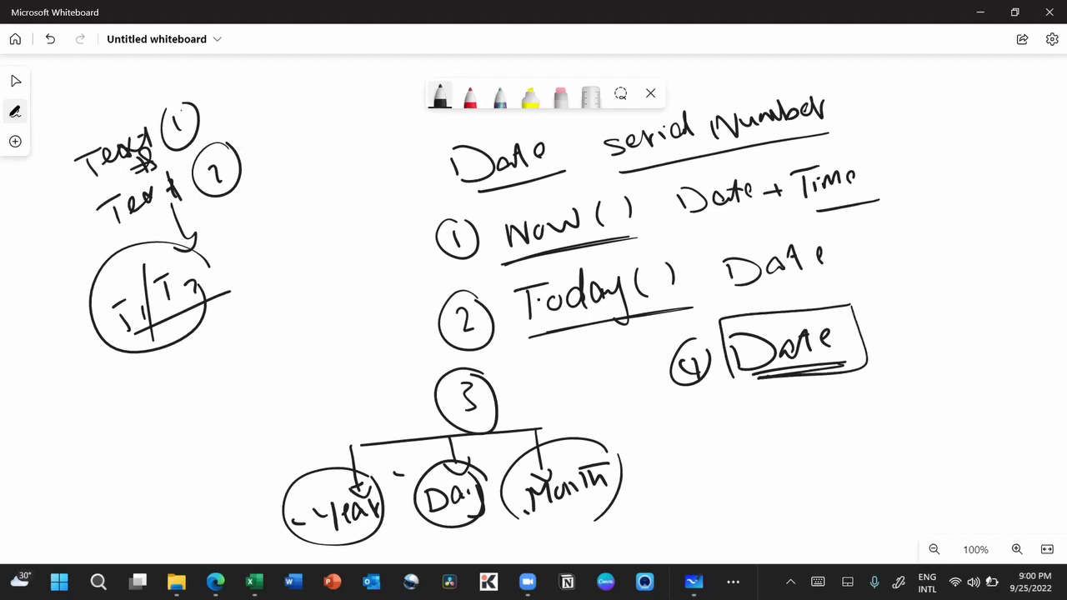
Step: Write "Year" and "Month" below the boxed Date, each with an arrow pointing up to it
{"action": "mouse_move", "coordinate": [678, 439]}
{"action": "left_mouse_down"}
{"action": "mouse_move", "coordinate": [740, 399]}
{"action": "mouse_move", "coordinate": [758, 408]}
{"action": "left_mouse_up"}
{"action": "left_click_drag", "start_coordinate": [655, 460], "coordinate": [716, 458]}
{"action": "left_click_drag", "start_coordinate": [719, 457], "coordinate": [725, 448]}
{"action": "mouse_move", "coordinate": [800, 445]}
{"action": "left_mouse_down"}
{"action": "mouse_move", "coordinate": [797, 377]}
{"action": "mouse_move", "coordinate": [813, 390]}
{"action": "left_mouse_up"}
{"action": "mouse_move", "coordinate": [761, 461]}
{"action": "left_mouse_down"}
{"action": "mouse_move", "coordinate": [764, 477]}
{"action": "mouse_move", "coordinate": [803, 467]}
{"action": "left_mouse_up"}
{"action": "mouse_move", "coordinate": [805, 466]}
{"action": "left_mouse_down"}
{"action": "mouse_move", "coordinate": [852, 463]}
{"action": "mouse_move", "coordinate": [830, 465]}
{"action": "left_mouse_up"}
{"action": "left_click_drag", "start_coordinate": [824, 454], "coordinate": [840, 454]}
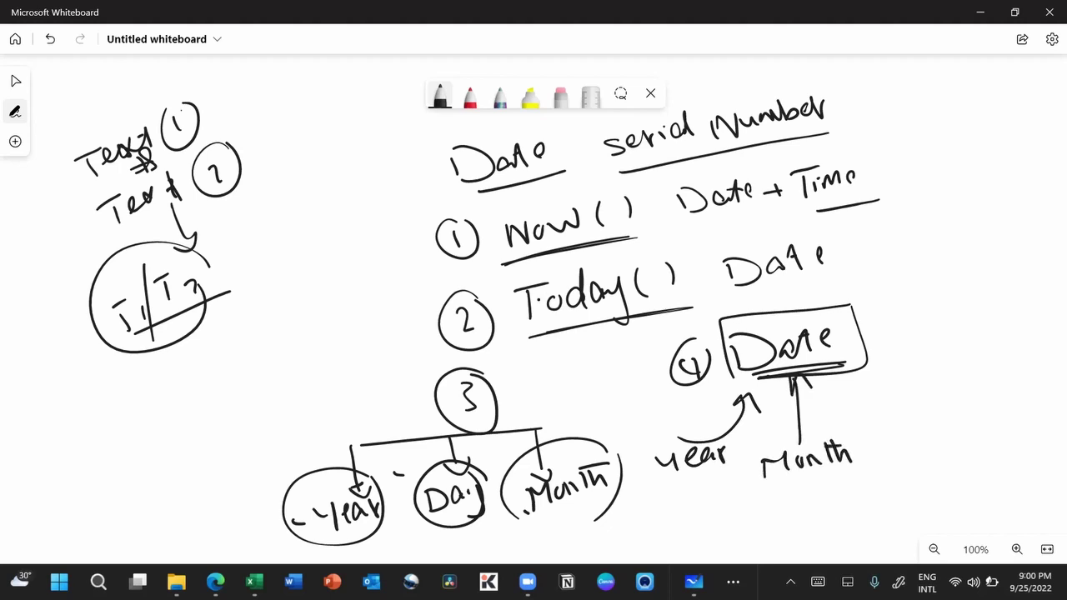
Step: Write a circled "Day" beside Month, with an arrow leading to the boxed Date
{"action": "mouse_move", "coordinate": [906, 459]}
{"action": "left_mouse_down"}
{"action": "mouse_move", "coordinate": [852, 373]}
{"action": "mouse_move", "coordinate": [922, 463]}
{"action": "left_mouse_up"}
{"action": "left_click_drag", "start_coordinate": [939, 427], "coordinate": [935, 464]}
{"action": "left_click_drag", "start_coordinate": [950, 443], "coordinate": [958, 458]}
{"action": "left_click_drag", "start_coordinate": [960, 444], "coordinate": [966, 472]}
{"action": "mouse_move", "coordinate": [950, 412]}
{"action": "left_mouse_down"}
{"action": "mouse_move", "coordinate": [959, 495]}
{"action": "mouse_move", "coordinate": [971, 421]}
{"action": "left_mouse_up"}
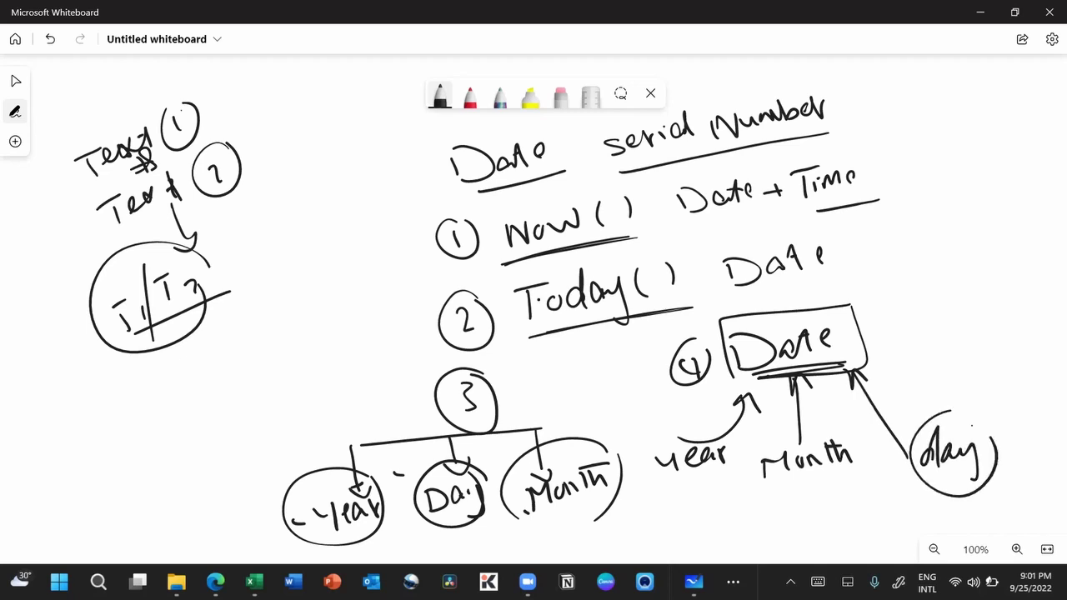
Step: Write an underlined "M/D/Y" inside a drawn box beside the Date item
{"action": "left_click_drag", "start_coordinate": [883, 313], "coordinate": [1038, 305]}
{"action": "mouse_move", "coordinate": [1051, 322]}
{"action": "left_mouse_down"}
{"action": "mouse_move", "coordinate": [933, 371]}
{"action": "mouse_move", "coordinate": [892, 366]}
{"action": "left_mouse_up"}
{"action": "mouse_move", "coordinate": [893, 310]}
{"action": "left_mouse_down"}
{"action": "mouse_move", "coordinate": [893, 366]}
{"action": "mouse_move", "coordinate": [920, 325]}
{"action": "mouse_move", "coordinate": [925, 350]}
{"action": "left_mouse_up"}
{"action": "mouse_move", "coordinate": [940, 313]}
{"action": "left_mouse_down"}
{"action": "mouse_move", "coordinate": [933, 352]}
{"action": "mouse_move", "coordinate": [946, 343]}
{"action": "left_mouse_up"}
{"action": "left_click_drag", "start_coordinate": [945, 323], "coordinate": [948, 345]}
{"action": "left_click_drag", "start_coordinate": [984, 314], "coordinate": [977, 346]}
{"action": "left_click_drag", "start_coordinate": [990, 322], "coordinate": [1010, 350]}
{"action": "left_click_drag", "start_coordinate": [900, 352], "coordinate": [1025, 348]}
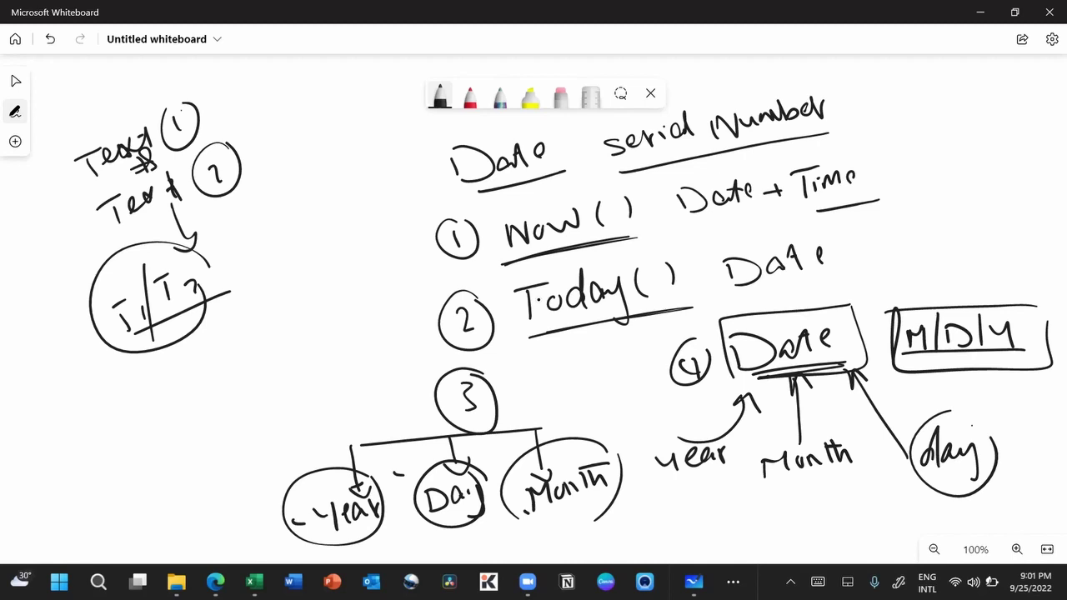
Step: Circle the boxed Date and its three argument labels Year, Month and Day
{"action": "mouse_move", "coordinate": [851, 300]}
{"action": "left_mouse_down"}
{"action": "mouse_move", "coordinate": [742, 390]}
{"action": "mouse_move", "coordinate": [870, 321]}
{"action": "left_mouse_up"}
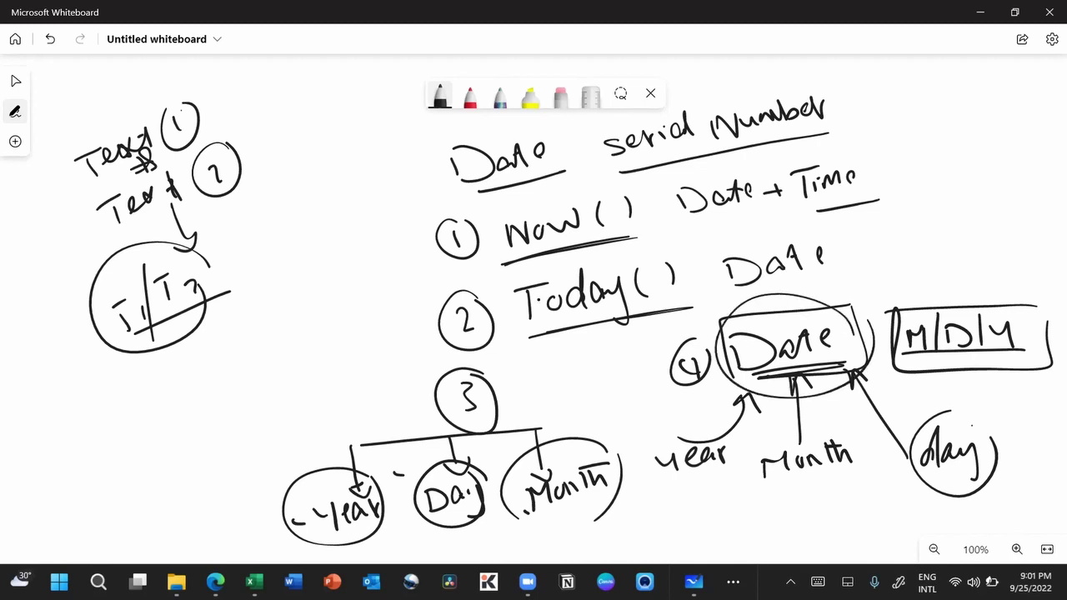
{"action": "mouse_move", "coordinate": [730, 440]}
{"action": "left_mouse_down"}
{"action": "mouse_move", "coordinate": [693, 402]}
{"action": "mouse_move", "coordinate": [732, 437]}
{"action": "left_mouse_up"}
{"action": "mouse_move", "coordinate": [744, 500]}
{"action": "left_mouse_down"}
{"action": "mouse_move", "coordinate": [825, 408]}
{"action": "mouse_move", "coordinate": [848, 518]}
{"action": "left_mouse_up"}
{"action": "mouse_move", "coordinate": [963, 408]}
{"action": "left_mouse_down"}
{"action": "mouse_move", "coordinate": [990, 420]}
{"action": "mouse_move", "coordinate": [967, 507]}
{"action": "mouse_move", "coordinate": [1008, 441]}
{"action": "left_mouse_up"}
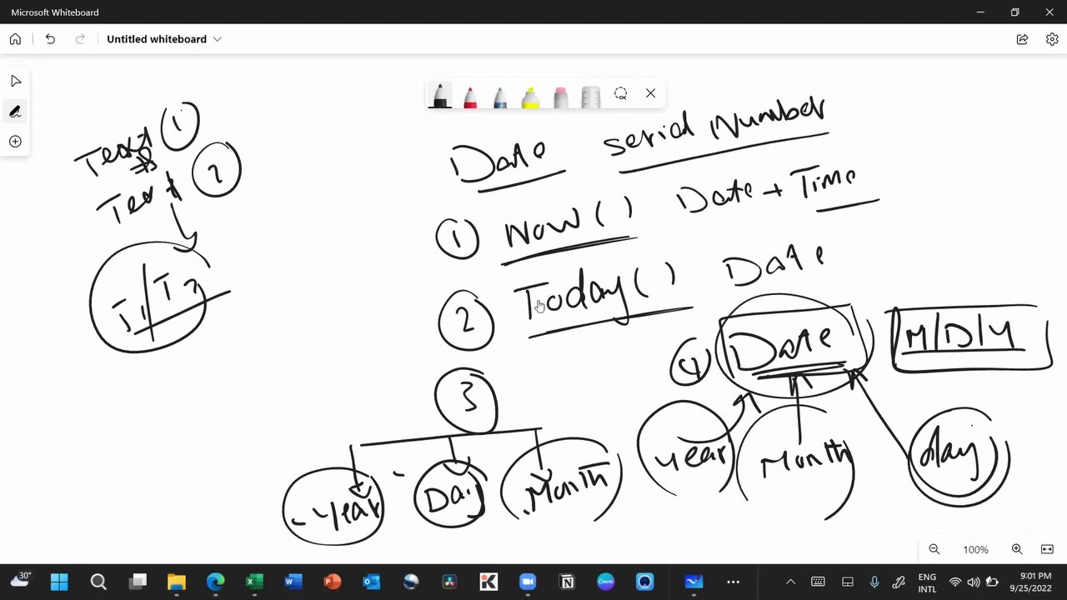
Step: Highlight Now(), Today(), the Year, Day and Month functions, and Date in yellow
{"action": "left_click", "coordinate": [530, 94]}
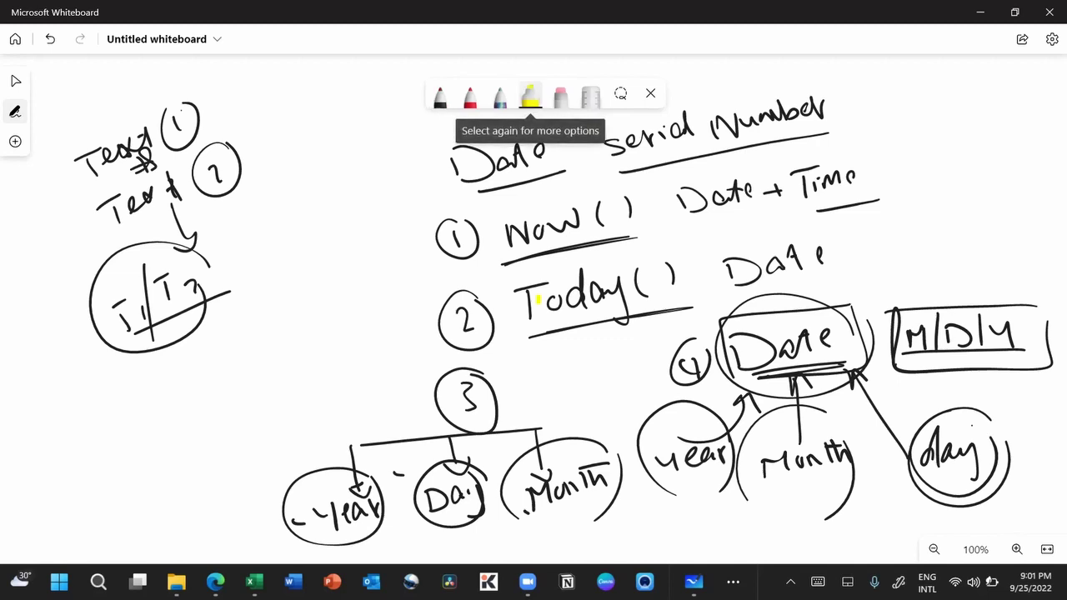
{"action": "left_click_drag", "start_coordinate": [505, 237], "coordinate": [632, 203]}
{"action": "mouse_move", "coordinate": [513, 298]}
{"action": "left_mouse_down"}
{"action": "mouse_move", "coordinate": [640, 271]}
{"action": "mouse_move", "coordinate": [500, 309]}
{"action": "mouse_move", "coordinate": [545, 316]}
{"action": "left_mouse_up"}
{"action": "mouse_move", "coordinate": [307, 508]}
{"action": "left_mouse_down"}
{"action": "mouse_move", "coordinate": [363, 494]}
{"action": "mouse_move", "coordinate": [346, 517]}
{"action": "mouse_move", "coordinate": [379, 507]}
{"action": "left_mouse_up"}
{"action": "mouse_move", "coordinate": [425, 492]}
{"action": "left_mouse_down"}
{"action": "mouse_move", "coordinate": [479, 473]}
{"action": "mouse_move", "coordinate": [441, 508]}
{"action": "left_mouse_up"}
{"action": "mouse_move", "coordinate": [533, 491]}
{"action": "left_mouse_down"}
{"action": "mouse_move", "coordinate": [605, 467]}
{"action": "mouse_move", "coordinate": [513, 494]}
{"action": "mouse_move", "coordinate": [591, 500]}
{"action": "left_mouse_up"}
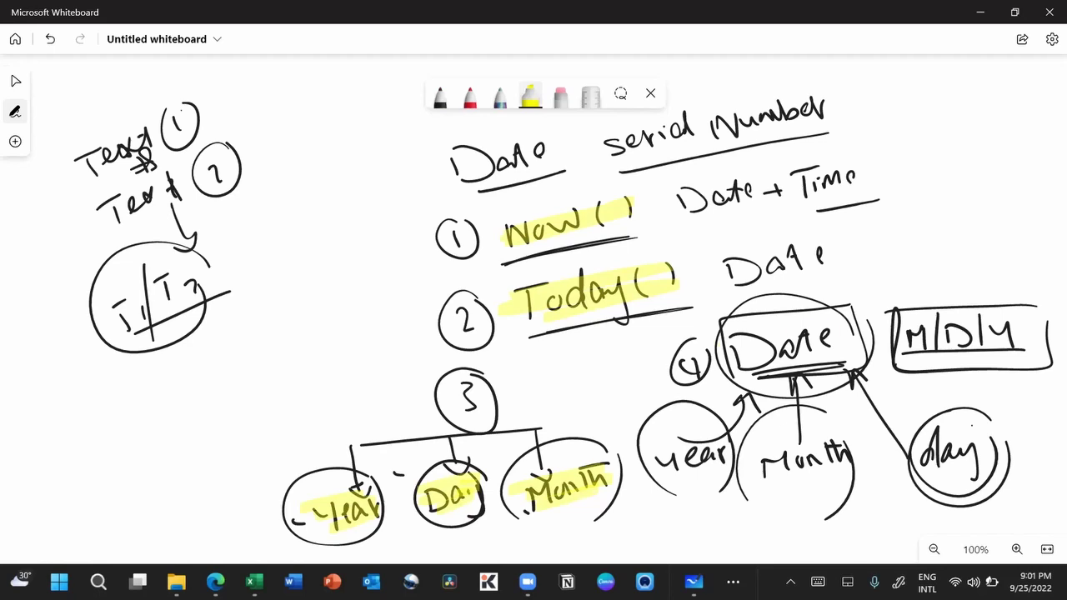
{"action": "mouse_move", "coordinate": [844, 331]}
{"action": "left_mouse_down"}
{"action": "mouse_move", "coordinate": [734, 348]}
{"action": "mouse_move", "coordinate": [850, 353]}
{"action": "left_mouse_up"}
{"action": "mouse_move", "coordinate": [850, 353]}
{"action": "left_mouse_down"}
{"action": "mouse_move", "coordinate": [738, 366]}
{"action": "mouse_move", "coordinate": [783, 336]}
{"action": "left_mouse_up"}
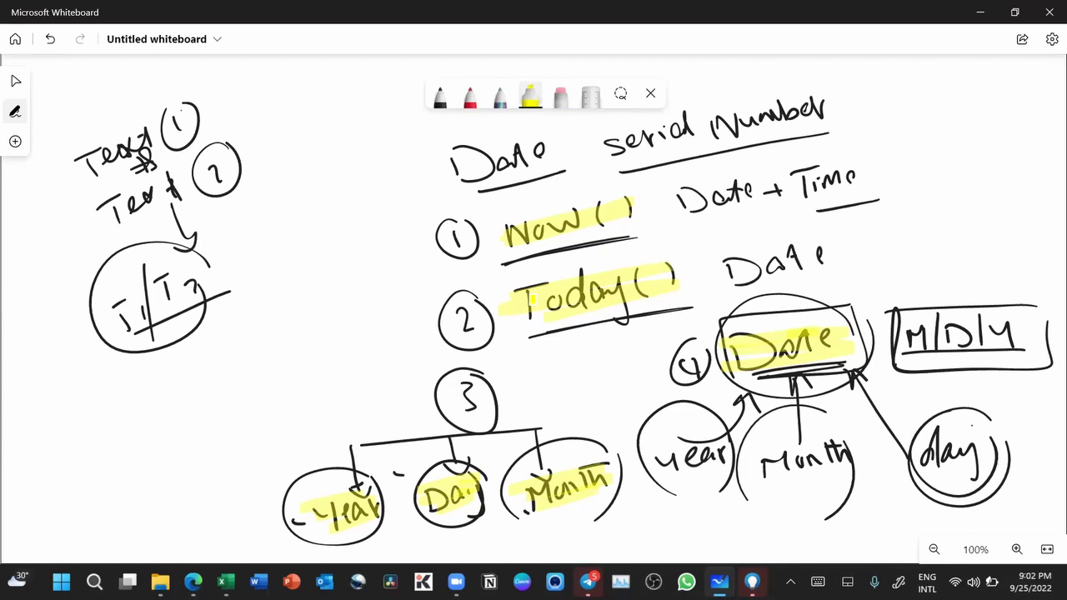
Step: Switch to Excel's "122 - Understanding dates" workbook and check the Paid and Invoiced entries in row 2 of the Supplier Invoice Statement sheet
{"action": "left_click", "coordinate": [984, 12]}
{"action": "left_click", "coordinate": [535, 342]}
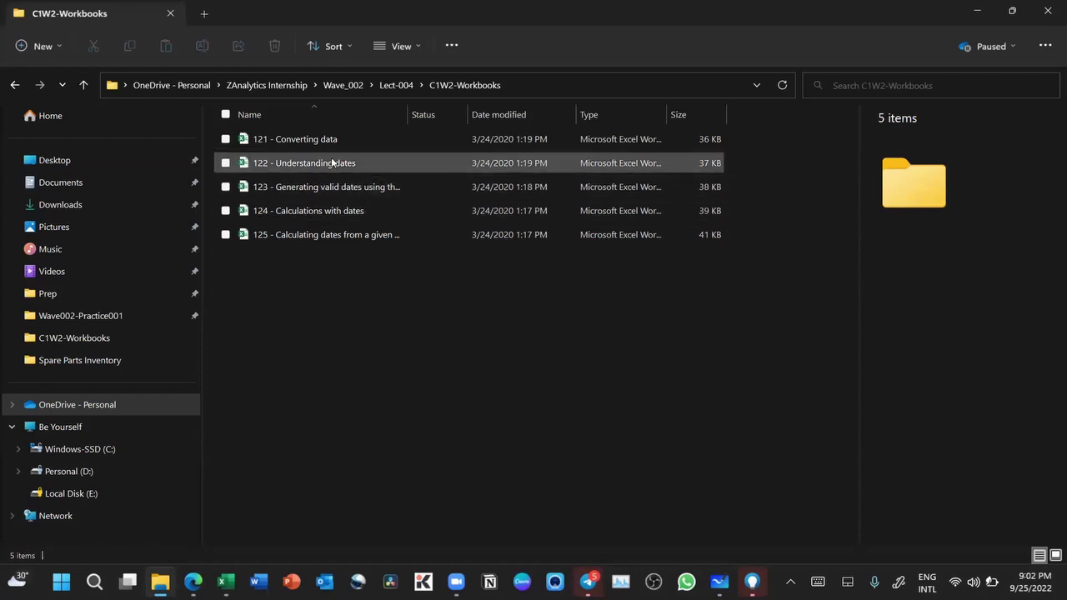
{"action": "left_click", "coordinate": [225, 581]}
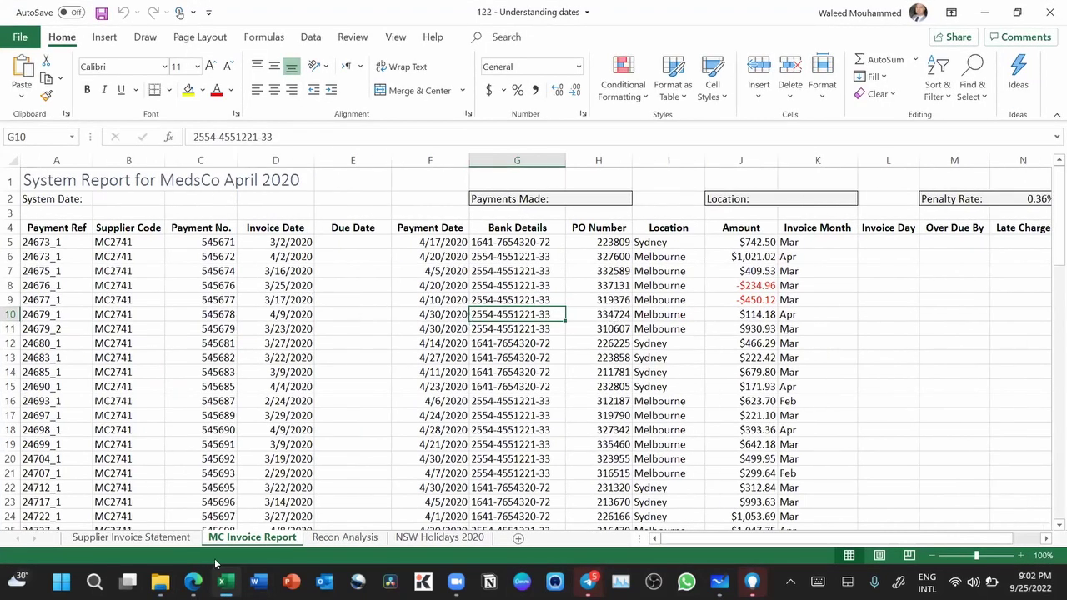
{"action": "left_click", "coordinate": [140, 538]}
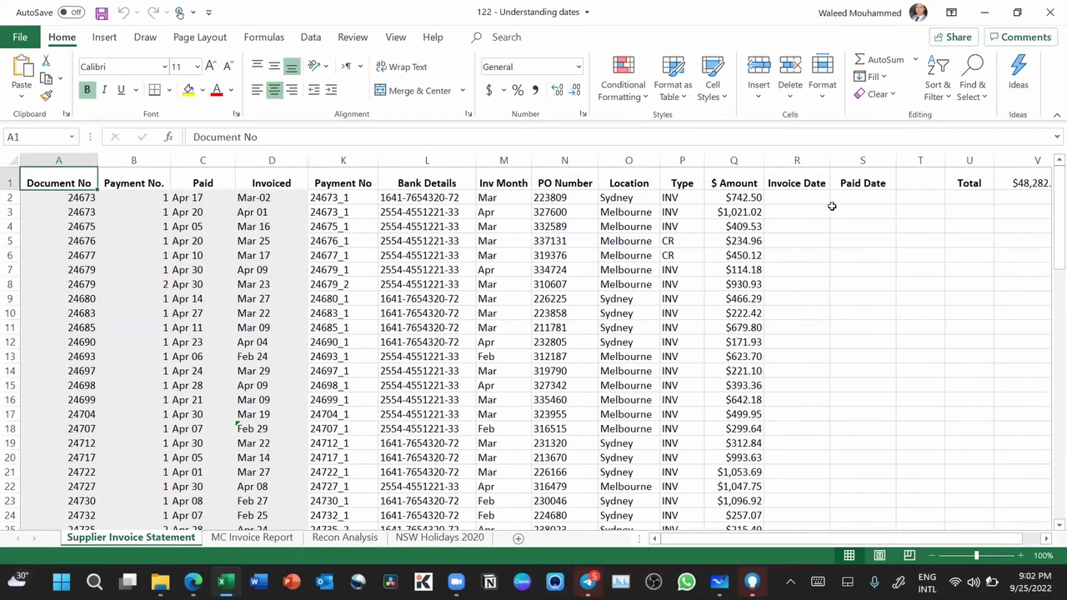
{"action": "left_click", "coordinate": [798, 197]}
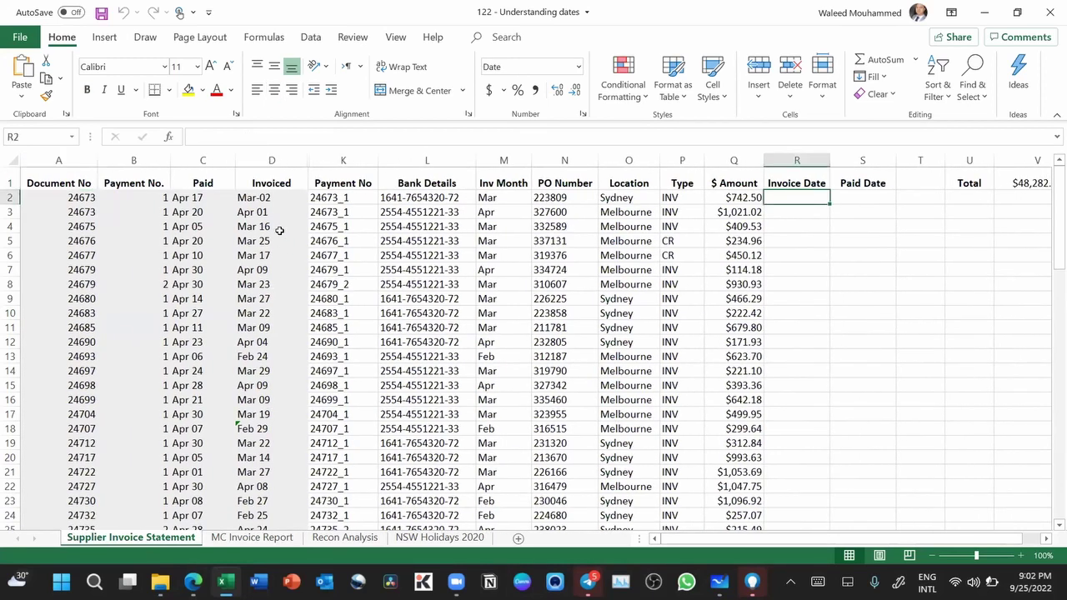
{"action": "left_click", "coordinate": [192, 197]}
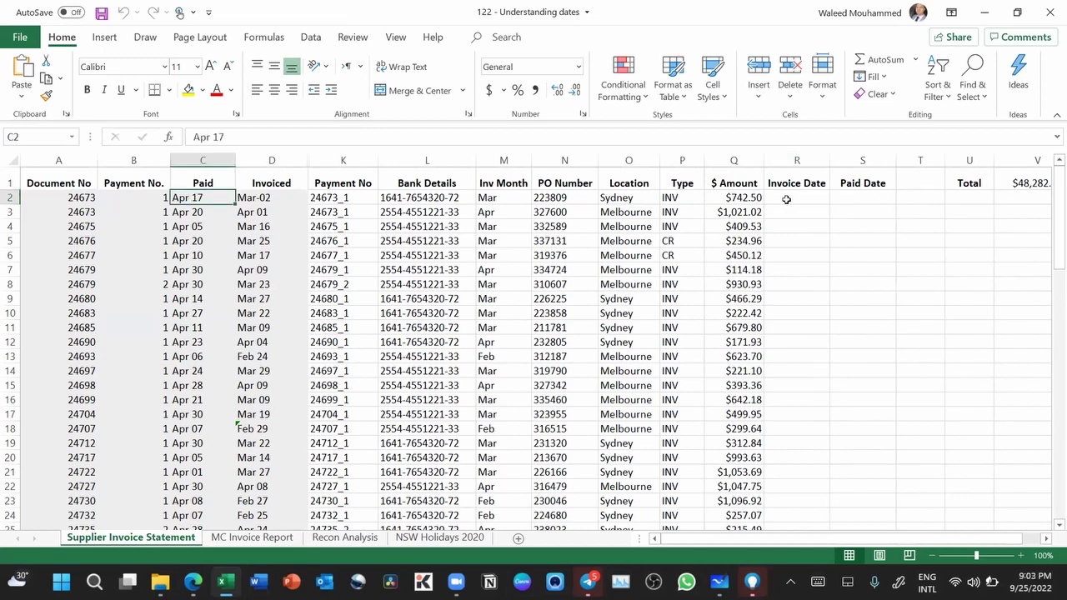
{"action": "left_click", "coordinate": [271, 197]}
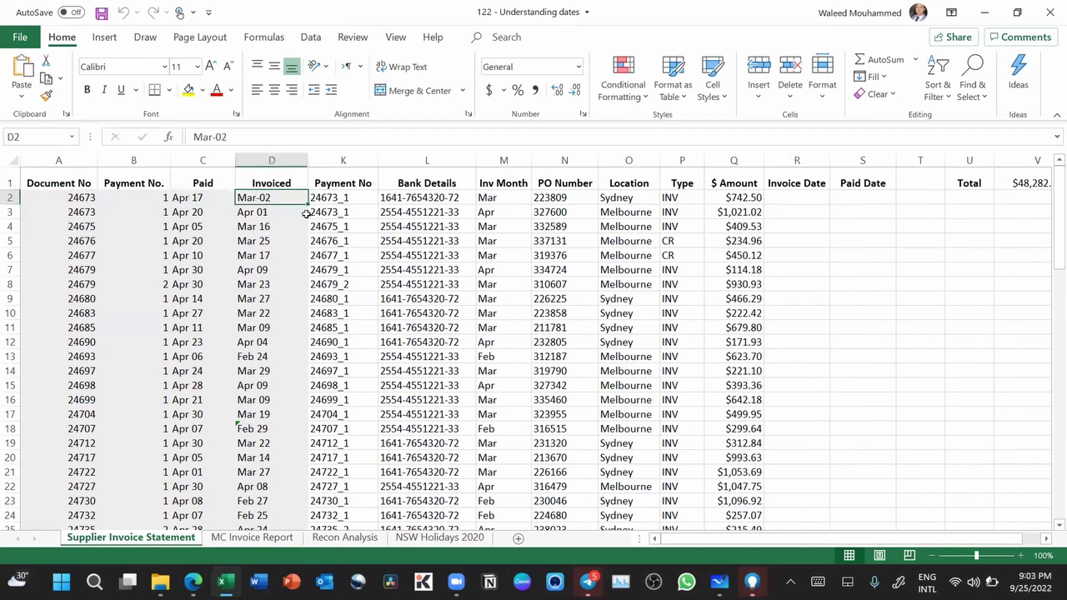
Step: Enter =VALUE(D2) in R2 and fill it down the Invoice Date column
{"action": "left_click", "coordinate": [793, 198]}
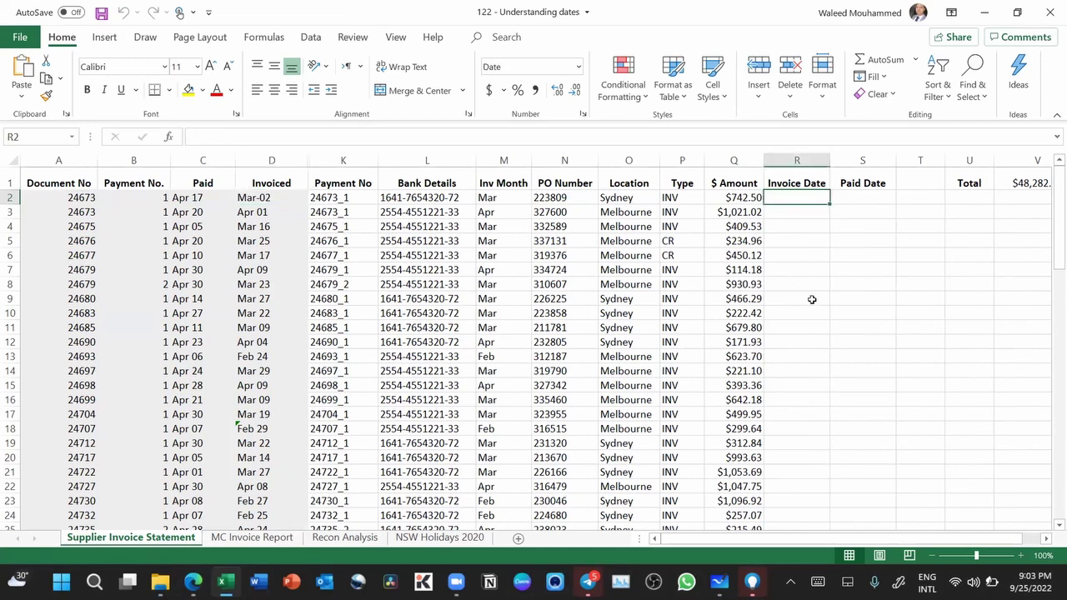
{"action": "type", "text": "="}
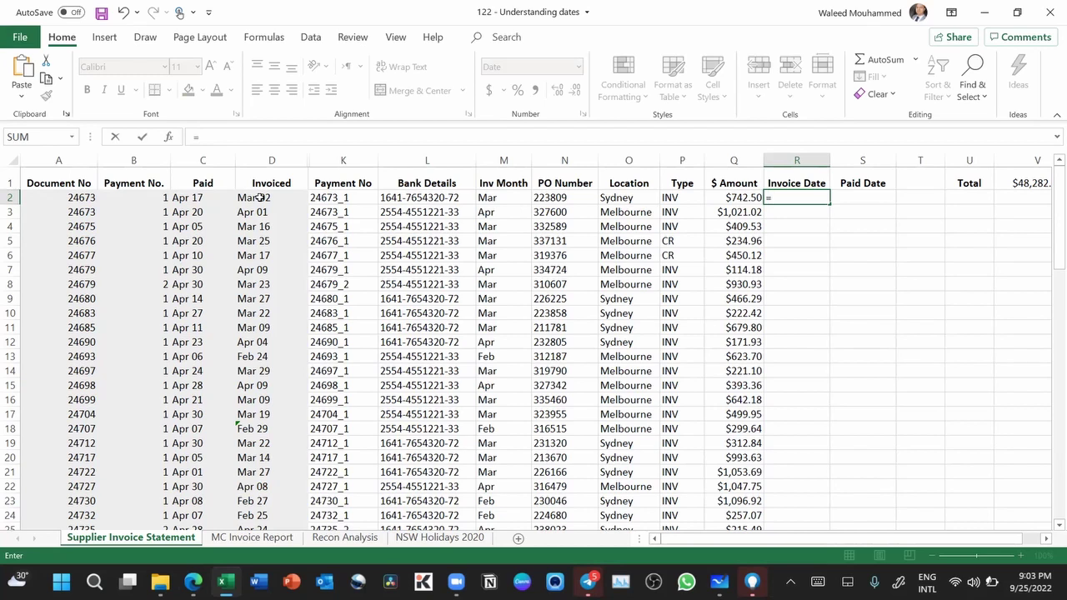
{"action": "type", "text": "valu"}
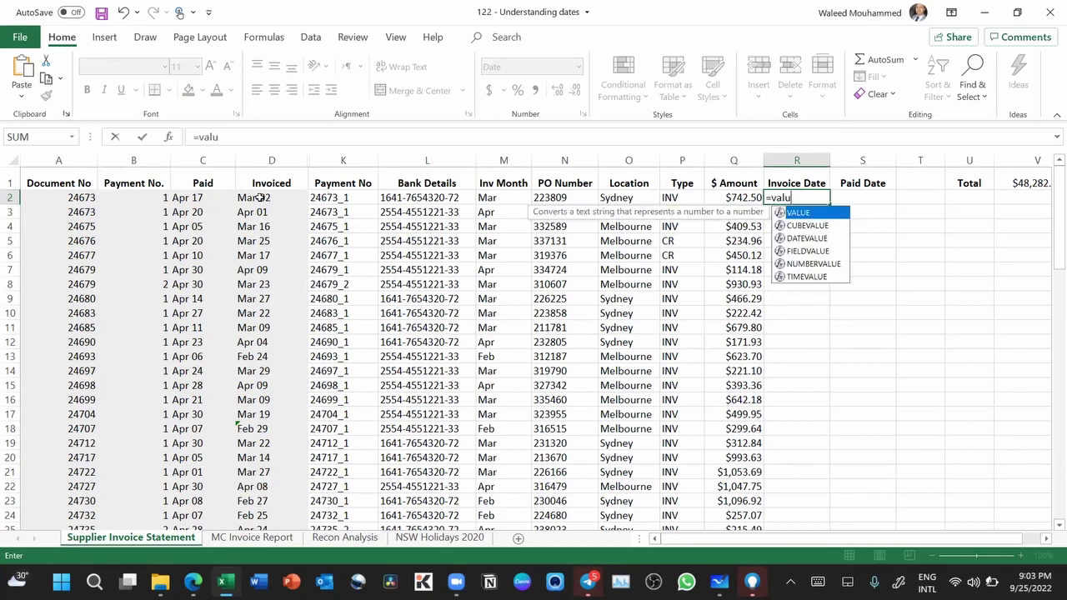
{"action": "key", "text": "Tab"}
{"action": "left_click", "coordinate": [250, 199]}
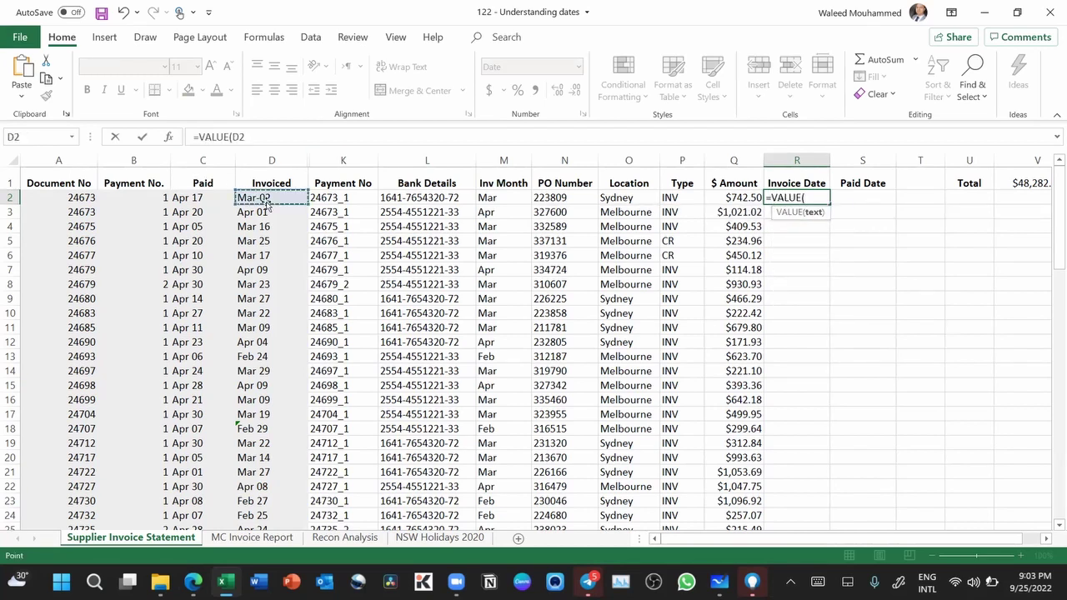
{"action": "type", "text": ")"}
{"action": "key", "text": "ctrl+Return"}
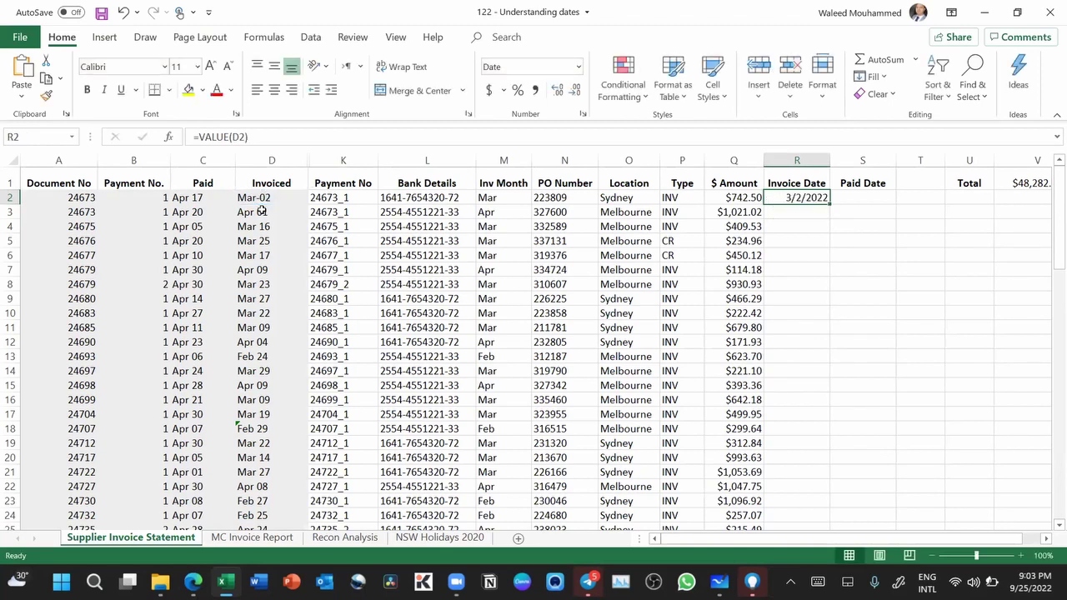
{"action": "double_click", "coordinate": [825, 206]}
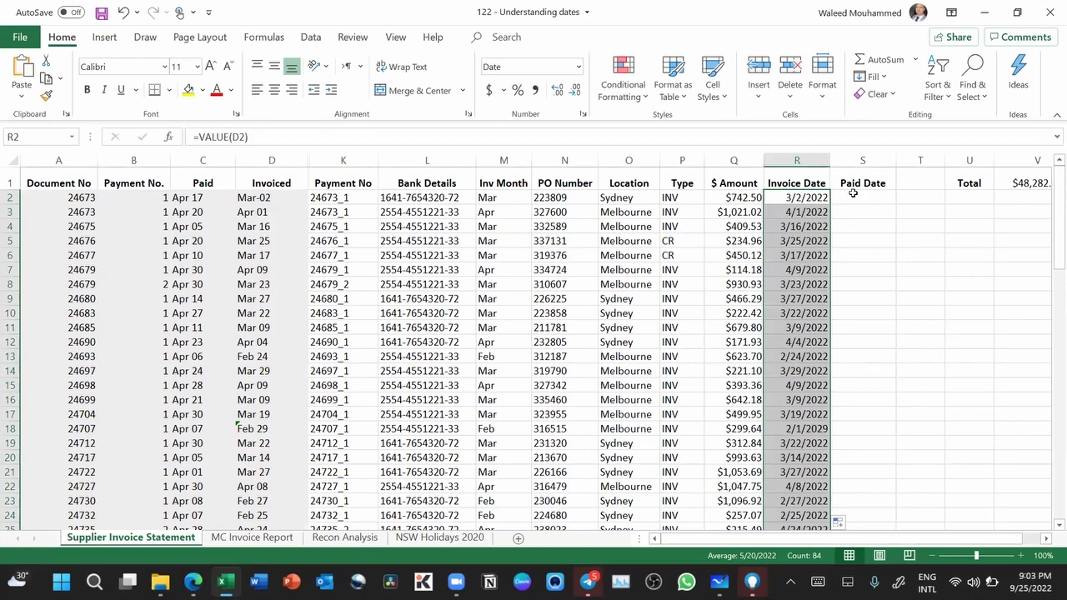
Step: Enter =VALUE(C2) in S2 and fill it down the Paid Date column
{"action": "left_click", "coordinate": [853, 197]}
{"action": "type", "text": "=valu"}
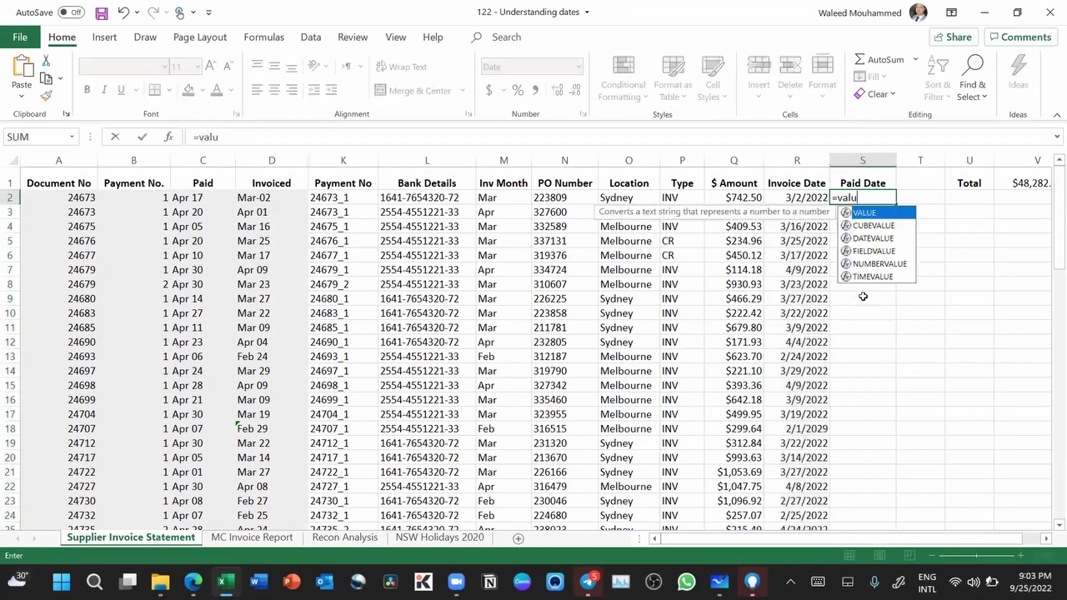
{"action": "key", "text": "Tab"}
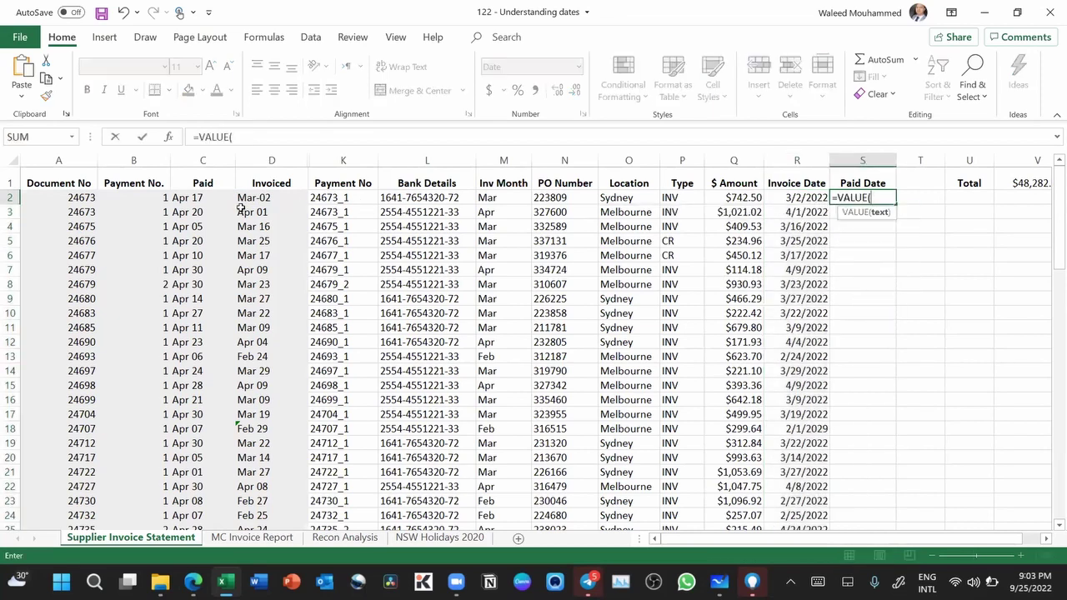
{"action": "left_click", "coordinate": [198, 200]}
{"action": "key", "text": "ctrl+Return"}
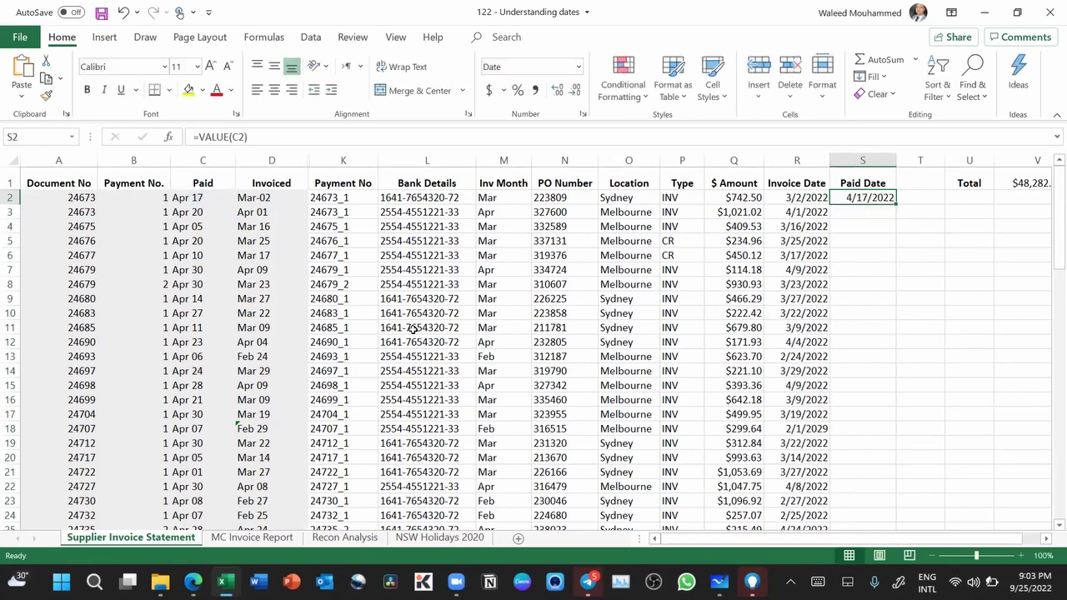
{"action": "double_click", "coordinate": [896, 204]}
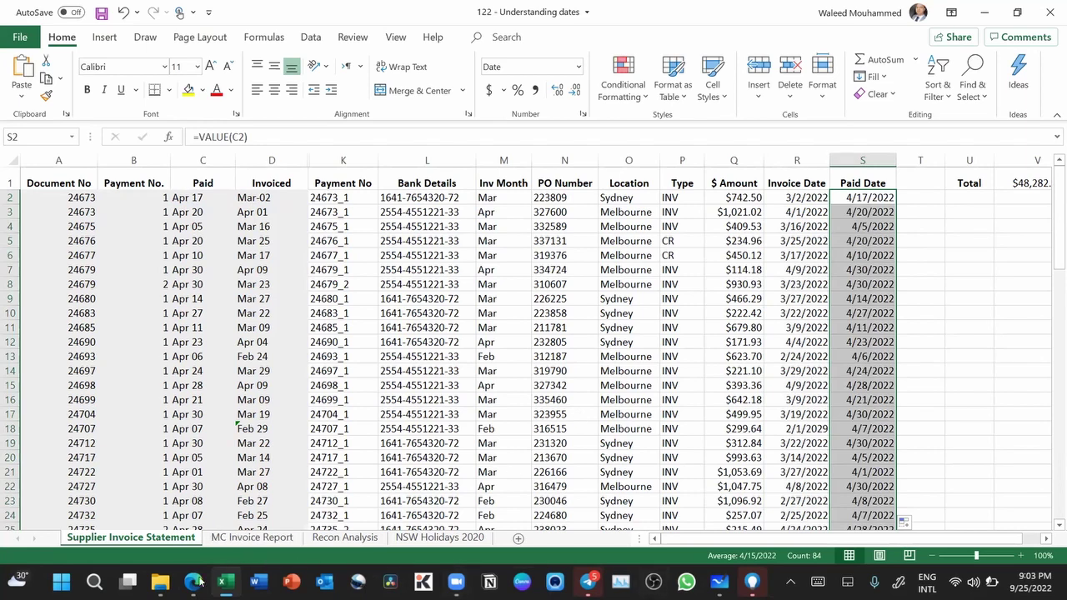
Step: Open the workbook "123 - Generating valid dates using the date function" from the C1W2-Workbooks folder
{"action": "left_click", "coordinate": [160, 581]}
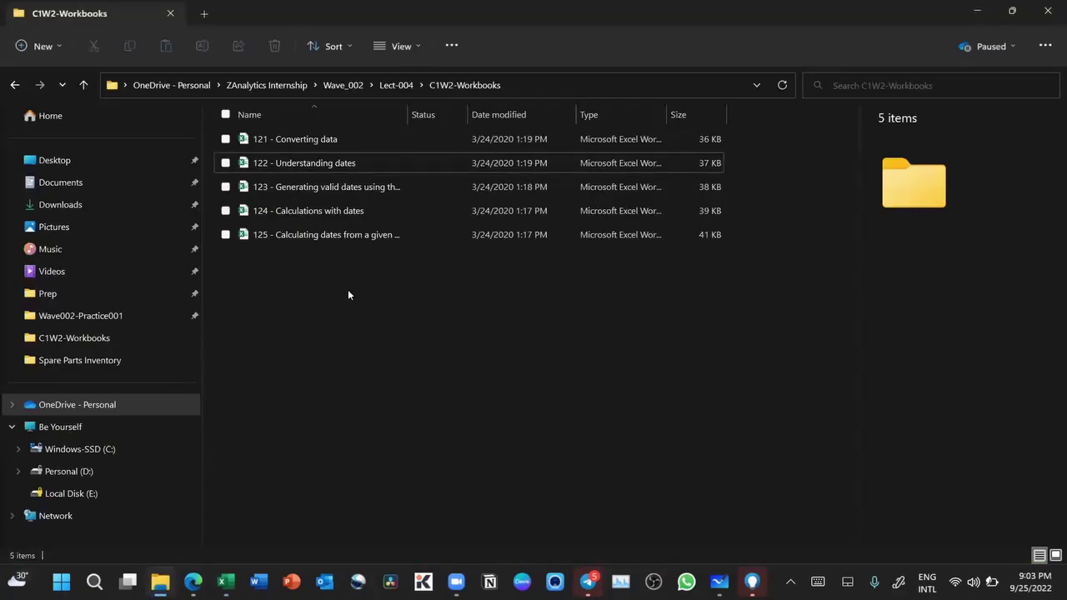
{"action": "left_click", "coordinate": [331, 187]}
{"action": "key", "text": "alt+Tab"}
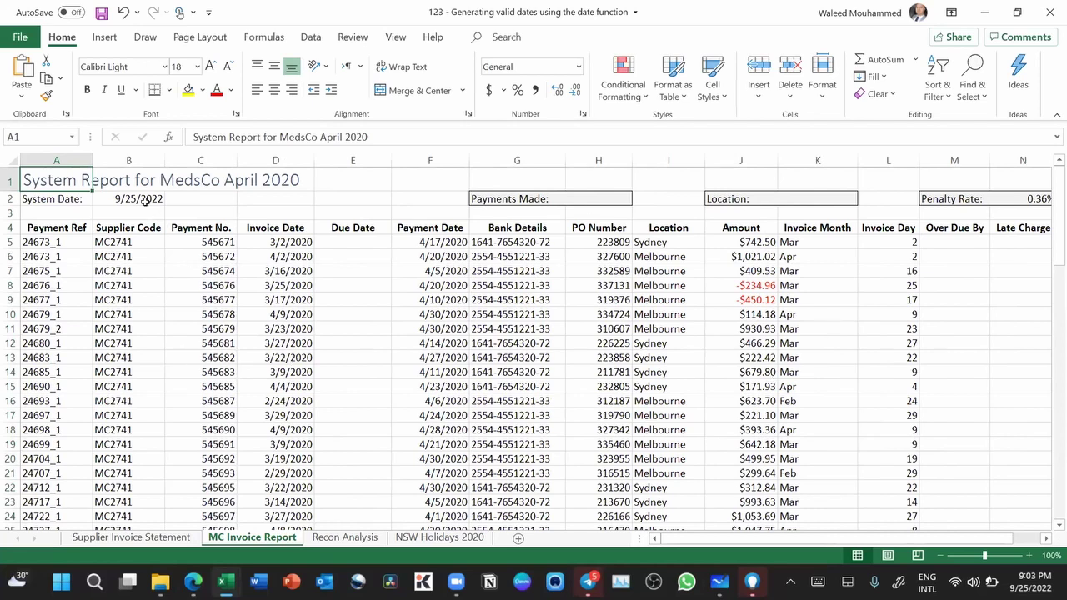
Step: Examine the System Date formula in B2 of the MC Invoice Report sheet, dismissing the noise cancellation notice
{"action": "left_click", "coordinate": [142, 204]}
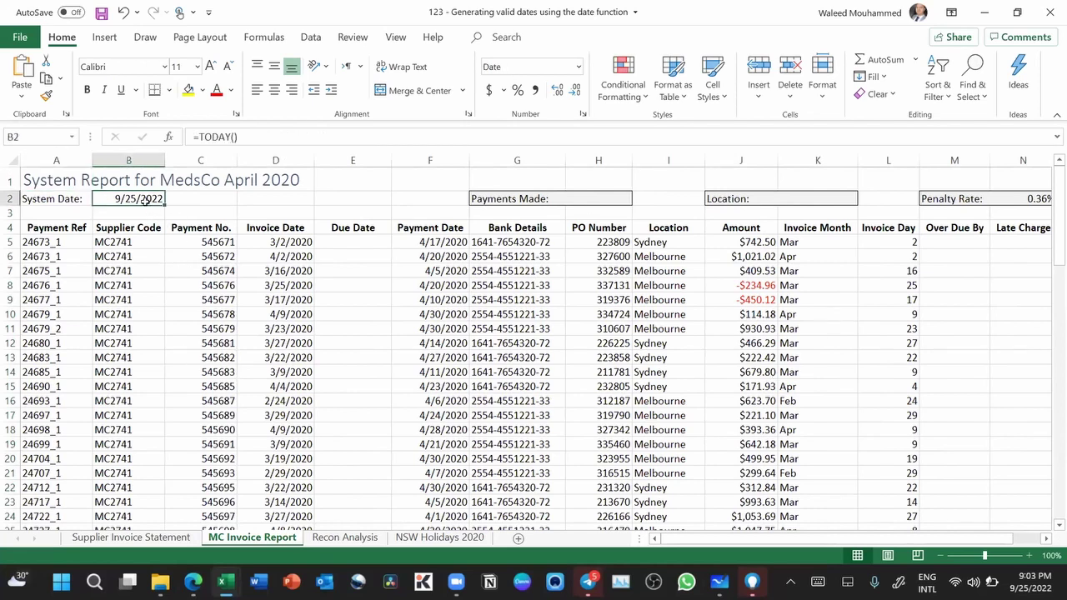
{"action": "key", "text": "F2"}
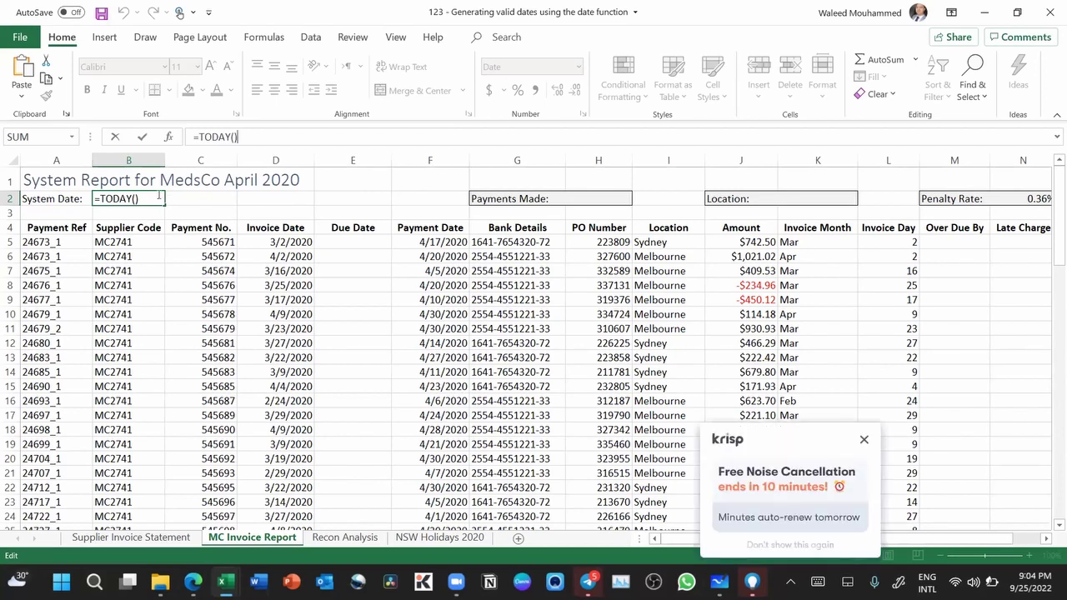
{"action": "left_click", "coordinate": [864, 439]}
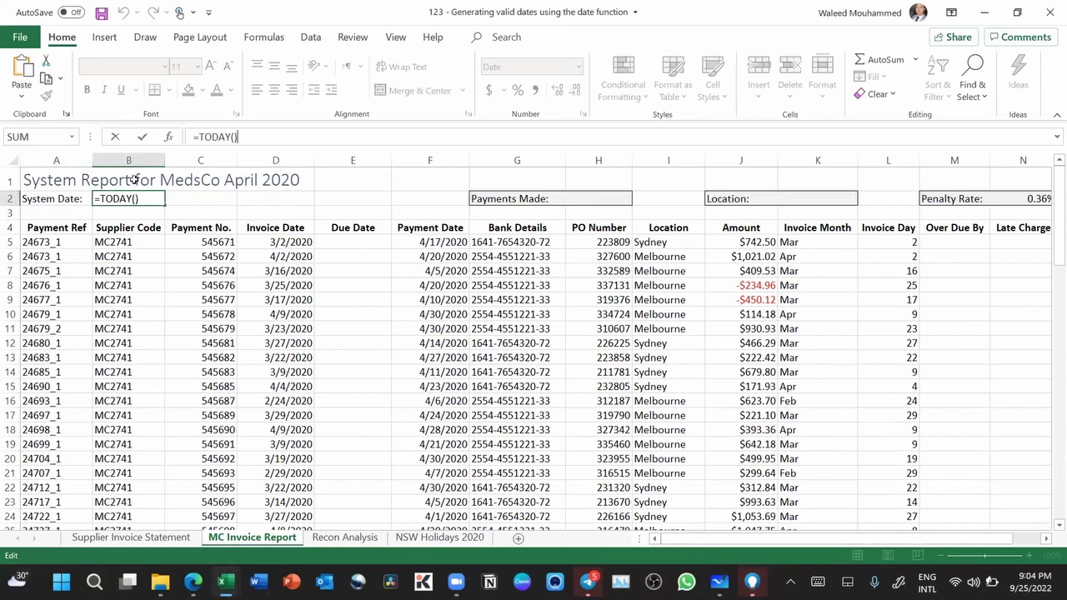
{"action": "left_click", "coordinate": [231, 308]}
{"action": "left_click", "coordinate": [145, 197]}
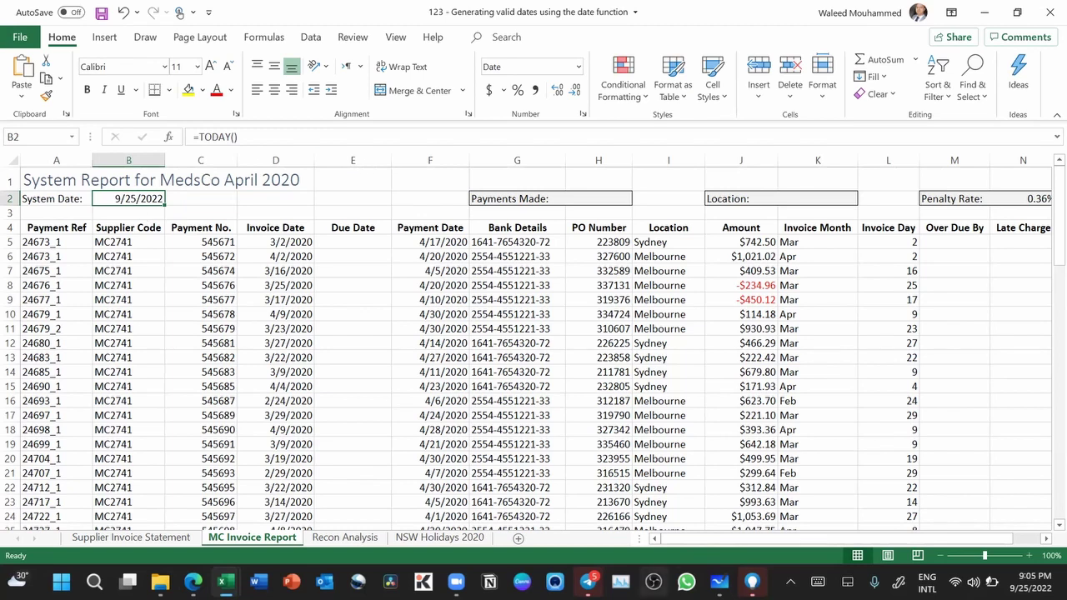
Step: Switch to Microsoft Whiteboard and write an underlined "Volatile function" in black in the empty area beyond the Date notes
{"action": "left_click", "coordinate": [719, 582]}
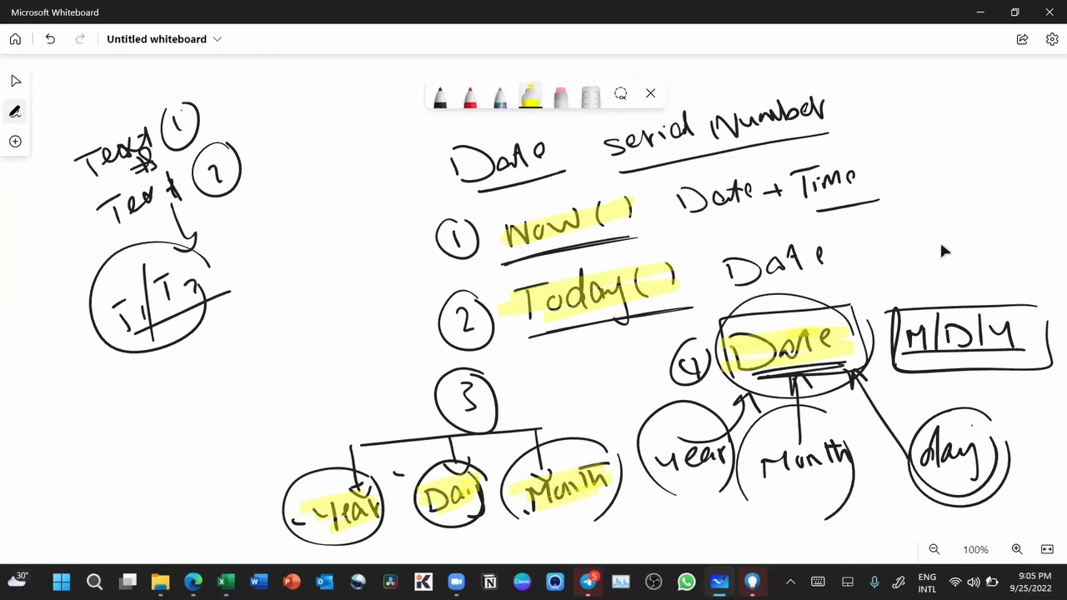
{"action": "scroll", "coordinate": [939, 239], "scroll_direction": "right", "scroll_amount": 8}
{"action": "scroll", "coordinate": [939, 239], "scroll_direction": "up", "scroll_amount": 2}
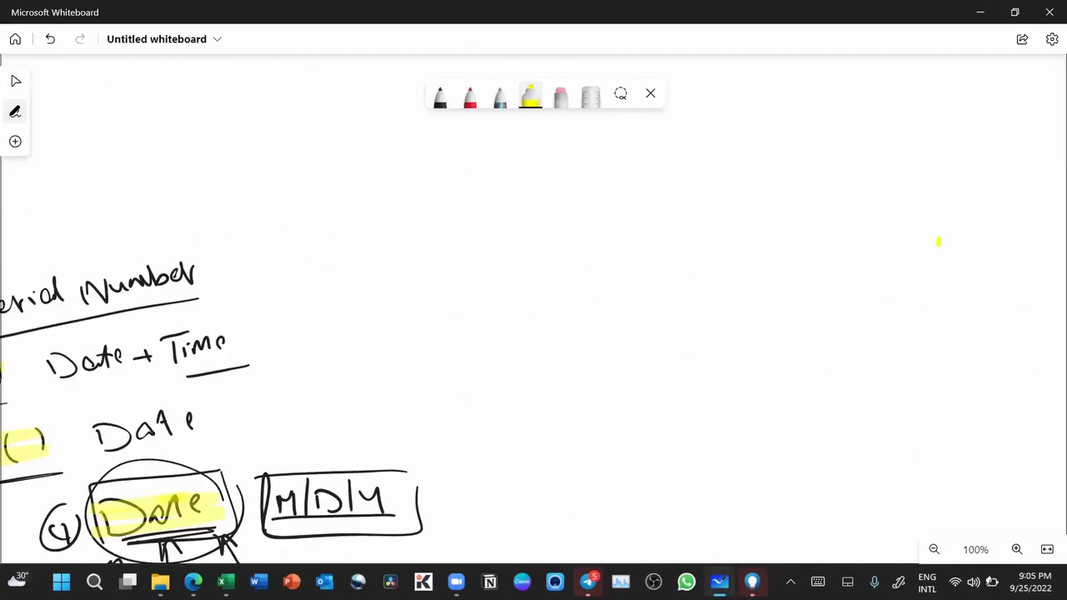
{"action": "left_click_drag", "start_coordinate": [473, 282], "coordinate": [502, 272]}
{"action": "left_click", "coordinate": [440, 96]}
{"action": "mouse_move", "coordinate": [515, 328]}
{"action": "left_mouse_down"}
{"action": "mouse_move", "coordinate": [545, 330]}
{"action": "mouse_move", "coordinate": [547, 307]}
{"action": "mouse_move", "coordinate": [569, 308]}
{"action": "left_mouse_up"}
{"action": "mouse_move", "coordinate": [570, 318]}
{"action": "left_mouse_down"}
{"action": "mouse_move", "coordinate": [582, 281]}
{"action": "mouse_move", "coordinate": [595, 292]}
{"action": "left_mouse_up"}
{"action": "mouse_move", "coordinate": [604, 250]}
{"action": "left_mouse_down"}
{"action": "mouse_move", "coordinate": [593, 292]}
{"action": "mouse_move", "coordinate": [606, 260]}
{"action": "left_mouse_up"}
{"action": "left_click_drag", "start_coordinate": [615, 263], "coordinate": [647, 230]}
{"action": "mouse_move", "coordinate": [663, 177]}
{"action": "left_mouse_down"}
{"action": "mouse_move", "coordinate": [655, 232]}
{"action": "mouse_move", "coordinate": [674, 211]}
{"action": "left_mouse_up"}
{"action": "left_click_drag", "start_coordinate": [678, 197], "coordinate": [714, 190]}
{"action": "mouse_move", "coordinate": [733, 150]}
{"action": "left_mouse_down"}
{"action": "mouse_move", "coordinate": [724, 185]}
{"action": "mouse_move", "coordinate": [738, 158]}
{"action": "left_mouse_up"}
{"action": "left_click_drag", "start_coordinate": [740, 165], "coordinate": [753, 150]}
{"action": "mouse_move", "coordinate": [755, 155]}
{"action": "left_mouse_down"}
{"action": "mouse_move", "coordinate": [779, 138]}
{"action": "mouse_move", "coordinate": [535, 378]}
{"action": "left_mouse_up"}
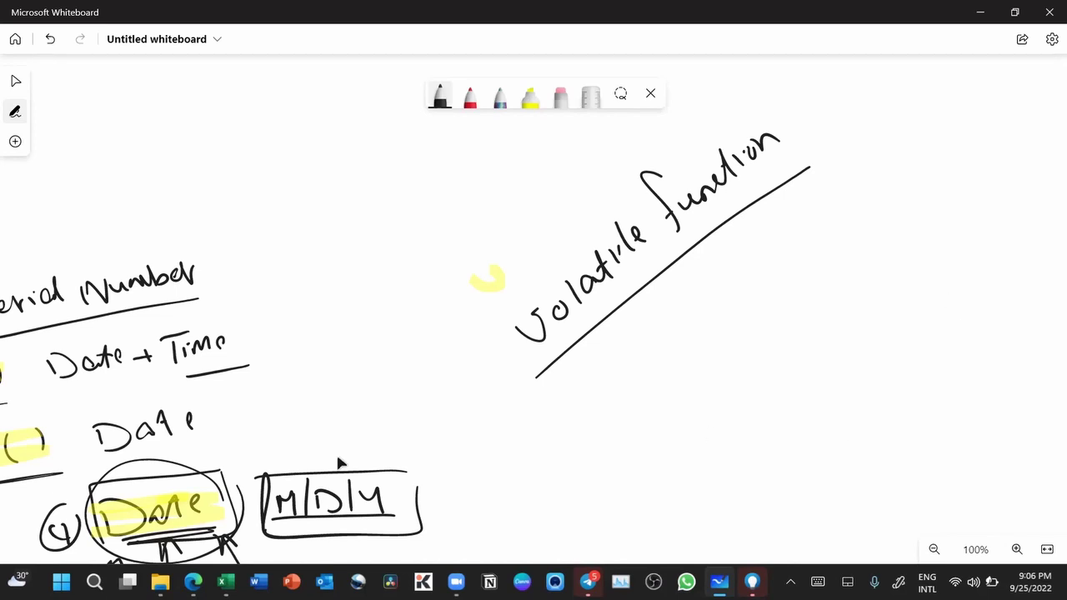
Step: Switch to the "123 - Generating valid dates using the date function" workbook in Excel and enter =SUM(1,2) in E1 of MC Invoice Report
{"action": "left_click", "coordinate": [193, 582]}
{"action": "mouse_move", "coordinate": [226, 582]}
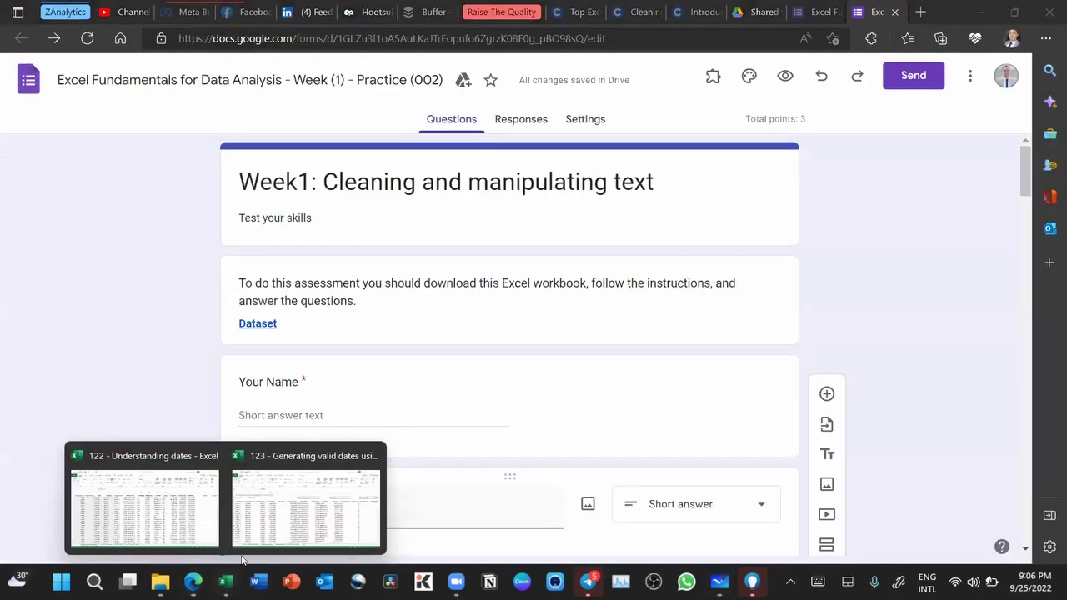
{"action": "left_click", "coordinate": [286, 507]}
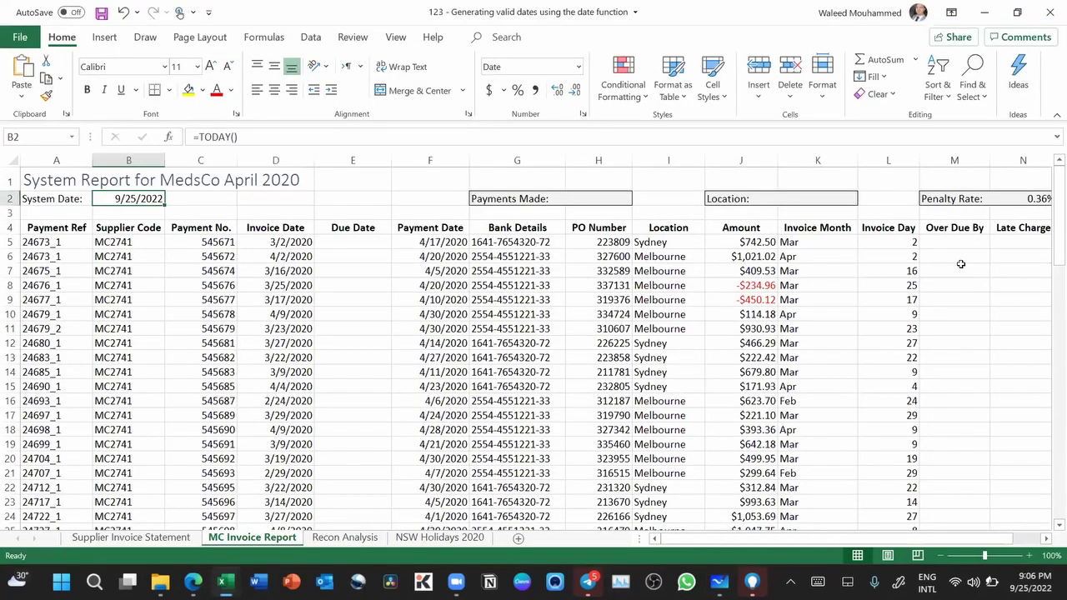
{"action": "left_click", "coordinate": [370, 179]}
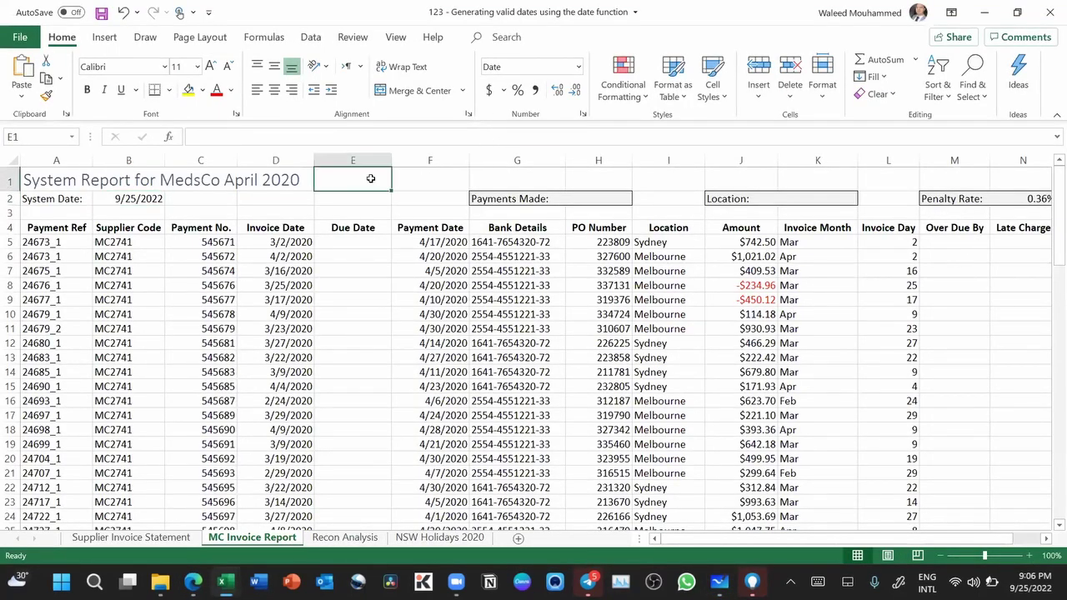
{"action": "type", "text": "=su"}
{"action": "key", "text": "Tab"}
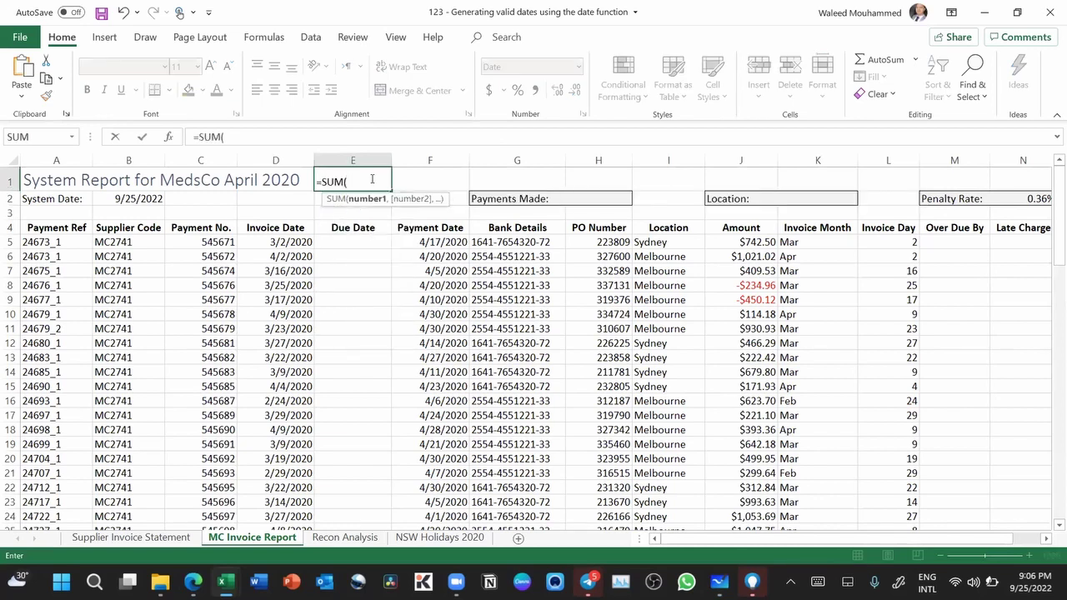
{"action": "type", "text": "1,2"}
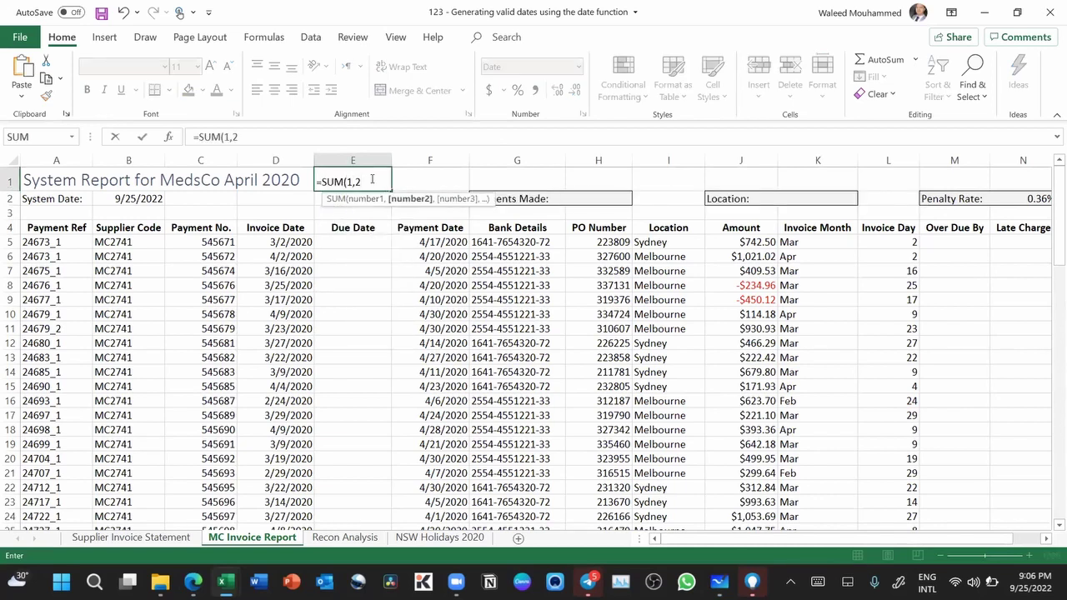
{"action": "key", "text": "ctrl+Return"}
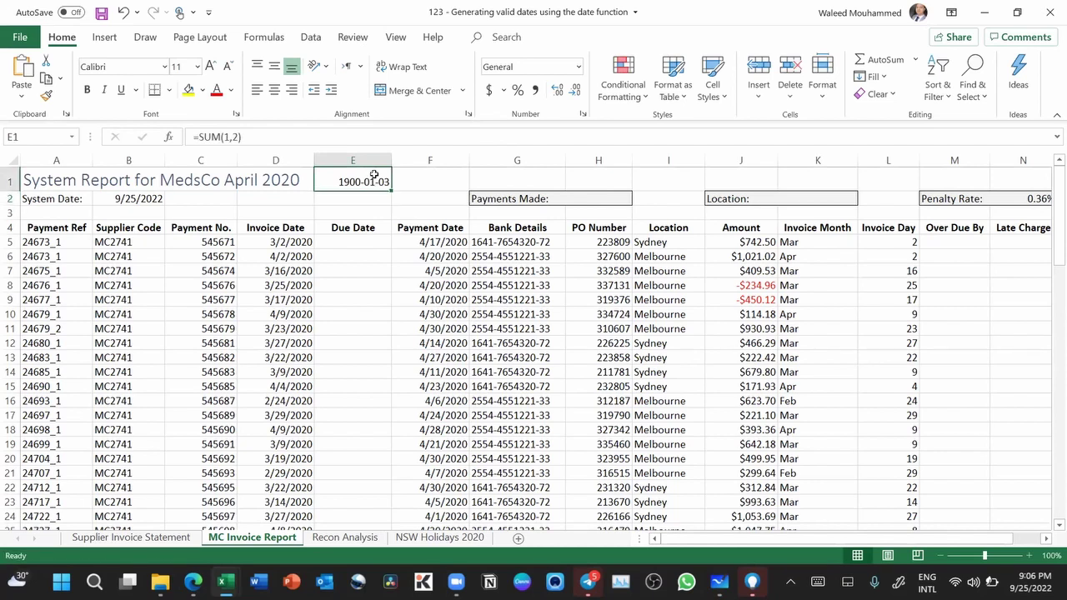
Step: Format E1 as General and change its formula to =SUM(1,4)
{"action": "left_click", "coordinate": [578, 67]}
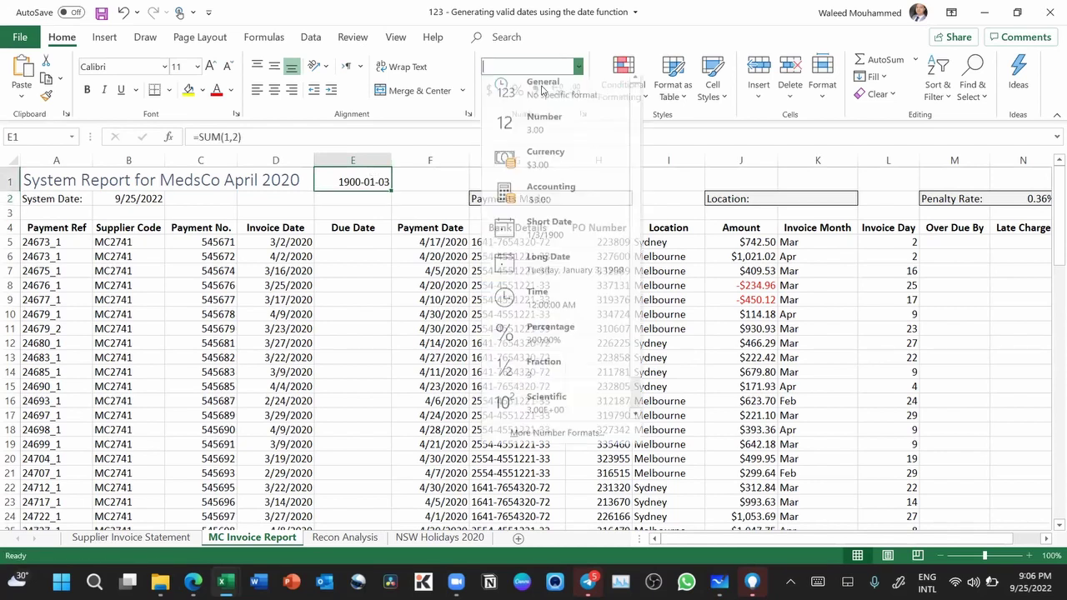
{"action": "left_click", "coordinate": [542, 87]}
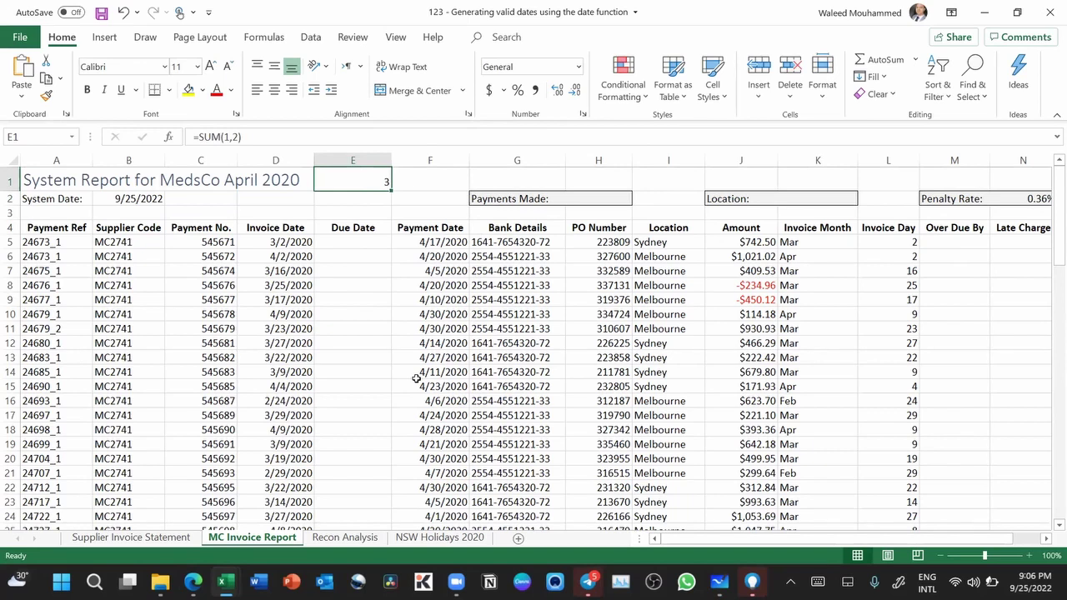
{"action": "left_click", "coordinate": [238, 136]}
{"action": "key", "text": "BackSpace"}
{"action": "type", "text": "4"}
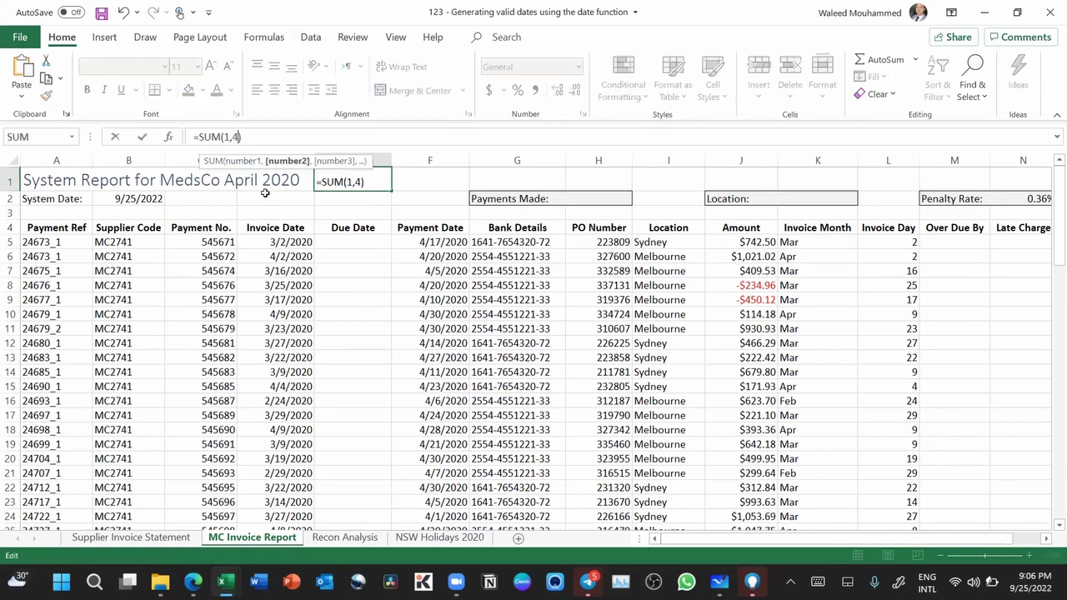
{"action": "key", "text": "Return"}
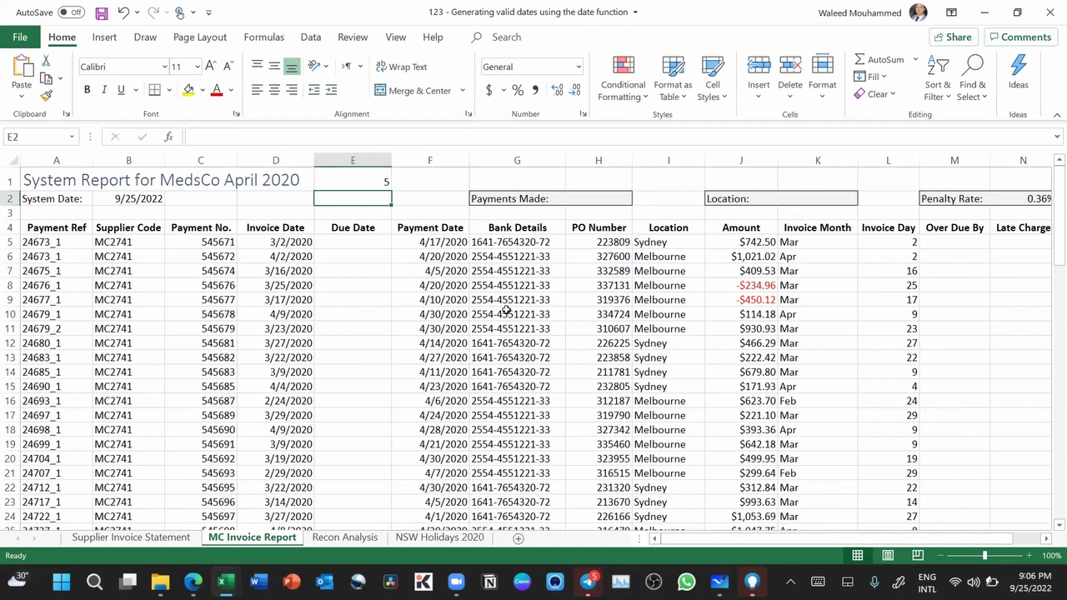
Step: Examine the System Date formula in B2 and the values in the Invoice Date column beside the Due Date column
{"action": "left_click", "coordinate": [159, 199]}
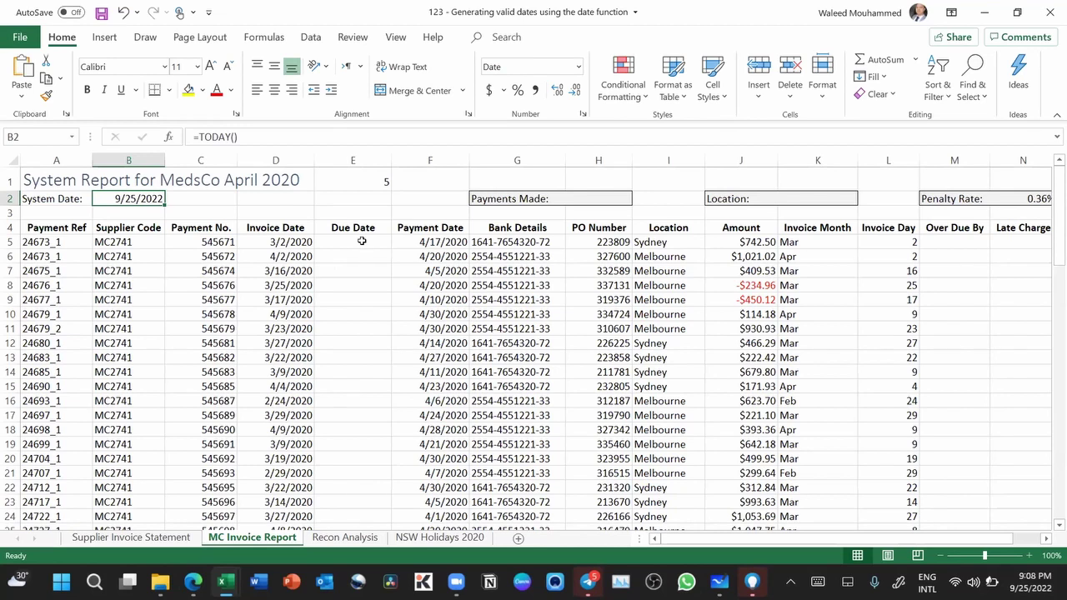
{"action": "left_click", "coordinate": [360, 241]}
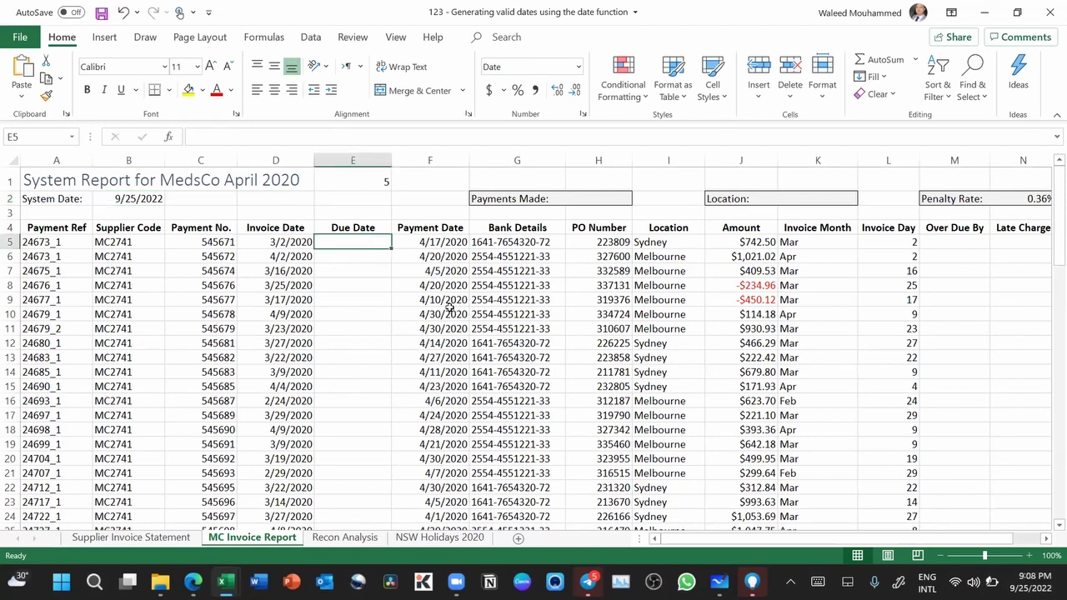
{"action": "key", "text": "Left"}
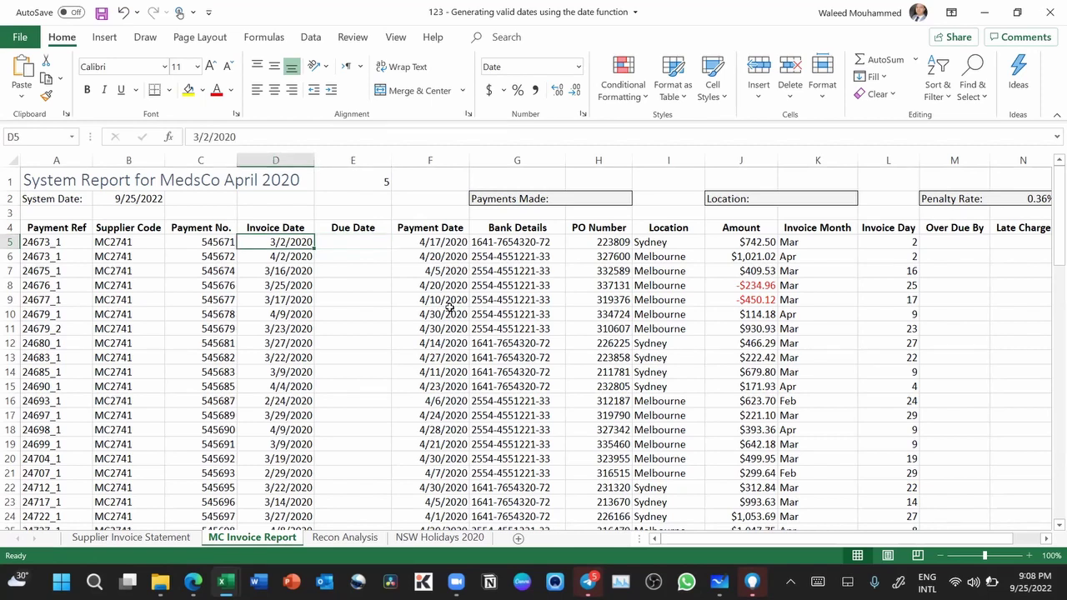
{"action": "key", "text": "Down"}
{"action": "key", "text": "Down"}
{"action": "key", "text": "Down"}
{"action": "key", "text": "Down"}
{"action": "key", "text": "Down"}
{"action": "key", "text": "Down"}
{"action": "key", "text": "Down"}
{"action": "key", "text": "Down"}
{"action": "key", "text": "Down"}
{"action": "key", "text": "Down"}
{"action": "key", "text": "Down"}
{"action": "key", "text": "Down"}
{"action": "key", "text": "Down"}
{"action": "key", "text": "Down"}
{"action": "key", "text": "Down"}
{"action": "key", "text": "Down"}
{"action": "key", "text": "Down"}
{"action": "key", "text": "Down"}
{"action": "key", "text": "Down"}
{"action": "key", "text": "Down"}
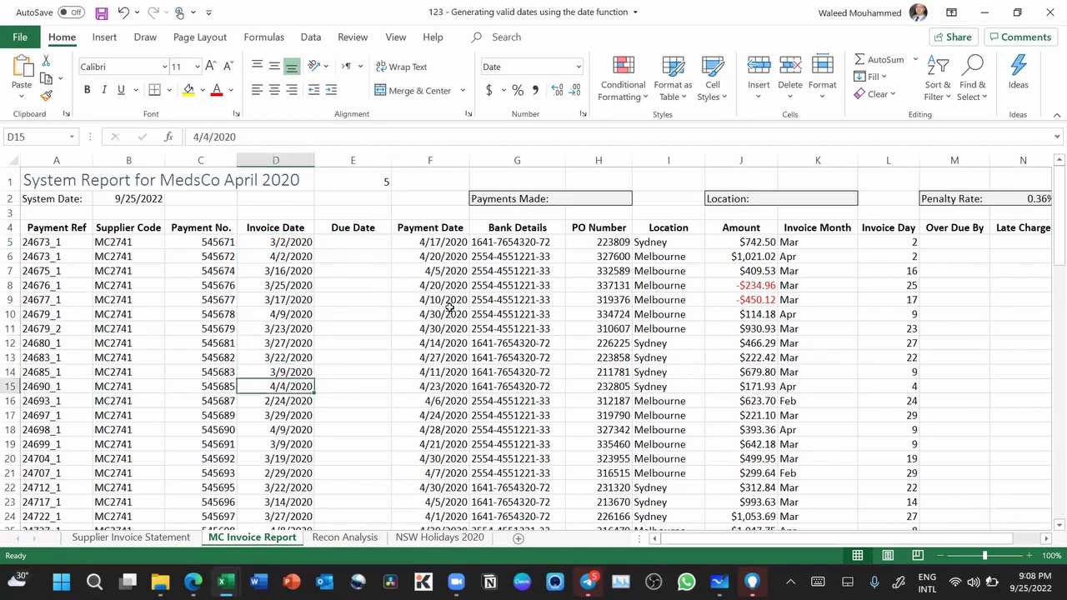
{"action": "key", "text": "Down"}
{"action": "key", "text": "Down"}
{"action": "key", "text": "Down"}
{"action": "key", "text": "Down"}
{"action": "key", "text": "Down"}
{"action": "key", "text": "Down"}
{"action": "key", "text": "Down"}
{"action": "key", "text": "Down"}
{"action": "key", "text": "Down"}
{"action": "key", "text": "Down"}
{"action": "key", "text": "Down"}
{"action": "key", "text": "Down"}
{"action": "key", "text": "Down"}
{"action": "key", "text": "Down"}
{"action": "key", "text": "Down"}
{"action": "key", "text": "Down"}
{"action": "key", "text": "Down"}
{"action": "key", "text": "Down"}
{"action": "key", "text": "Down"}
{"action": "key", "text": "Down"}
{"action": "key", "text": "ctrl+Up"}
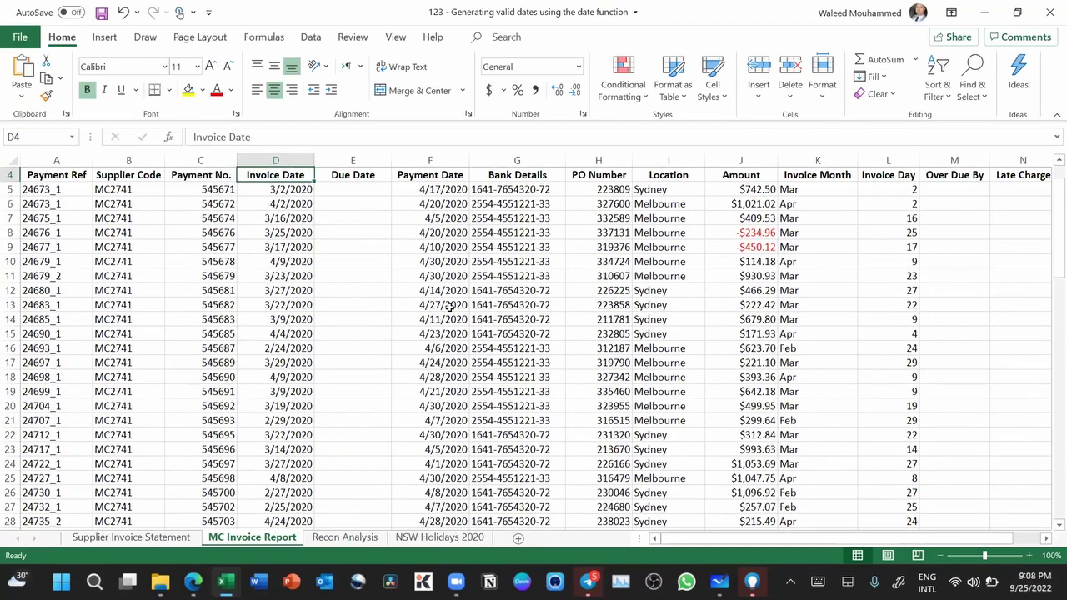
{"action": "key", "text": "Up"}
{"action": "key", "text": "Up"}
{"action": "key", "text": "Up"}
{"action": "key", "text": "Down"}
{"action": "key", "text": "Down"}
{"action": "key", "text": "Down"}
{"action": "key", "text": "Down"}
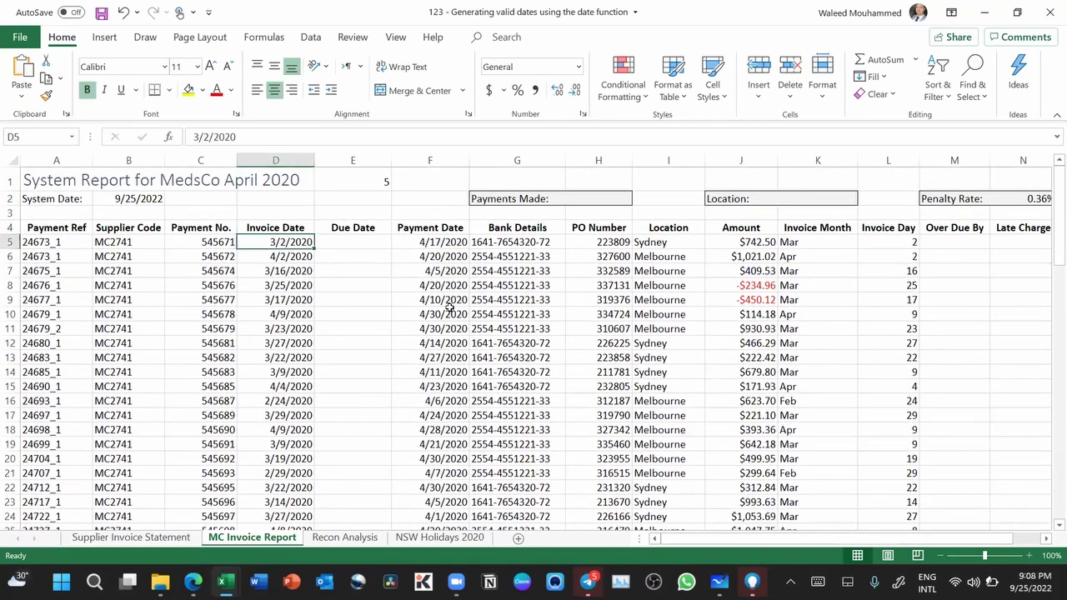
{"action": "key", "text": "Up"}
{"action": "key", "text": "Up"}
{"action": "key", "text": "Up"}
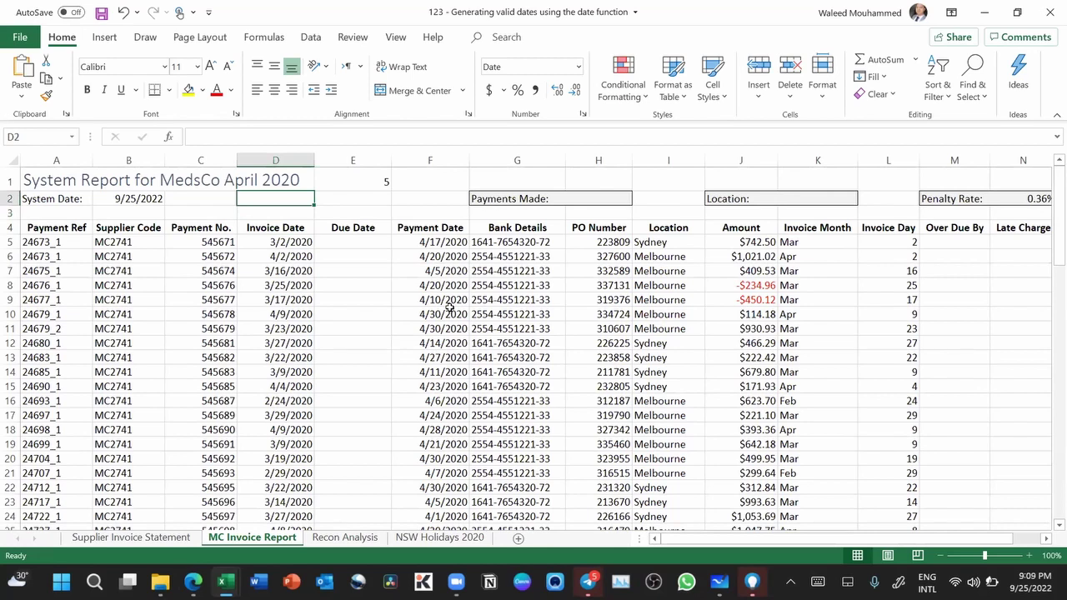
{"action": "key", "text": "Left"}
{"action": "key", "text": "Left"}
{"action": "key", "text": "Right"}
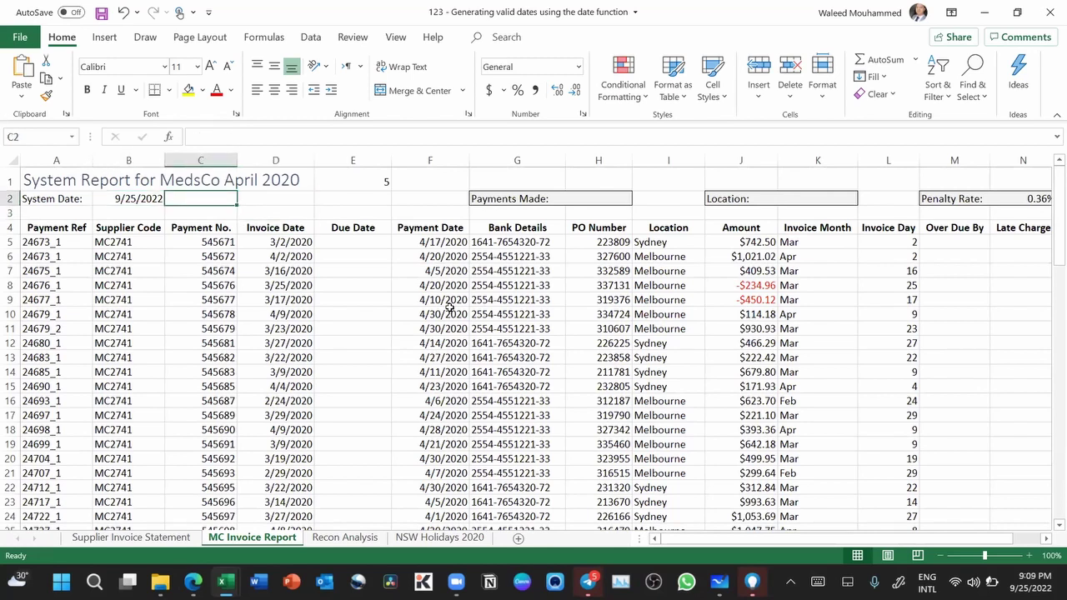
{"action": "key", "text": "Right"}
{"action": "key", "text": "Right"}
{"action": "key", "text": "Down"}
{"action": "key", "text": "Down"}
{"action": "key", "text": "Down"}
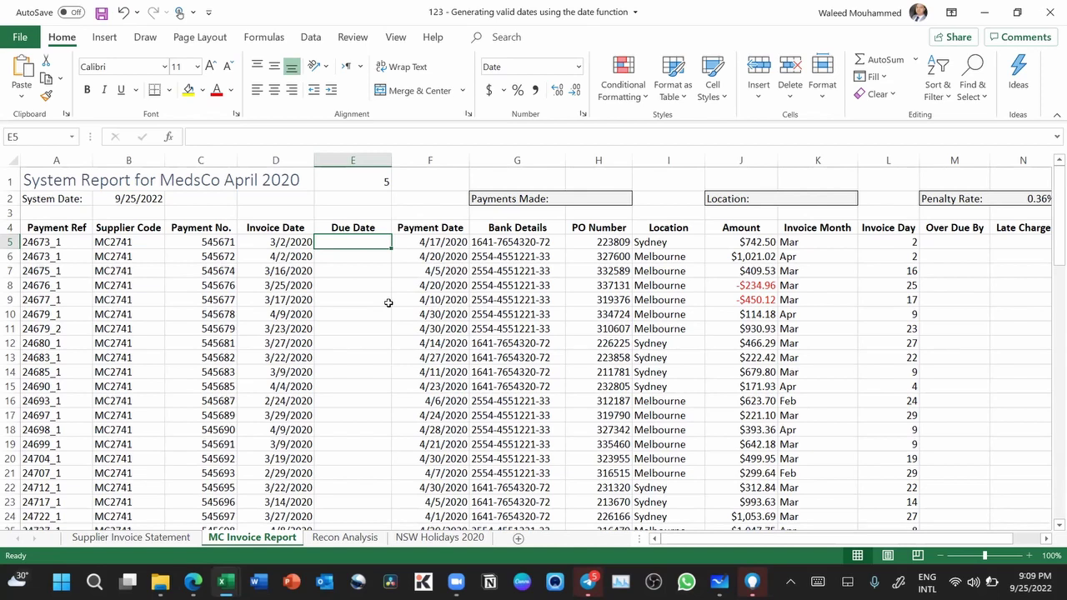
{"action": "type", "text": "="}
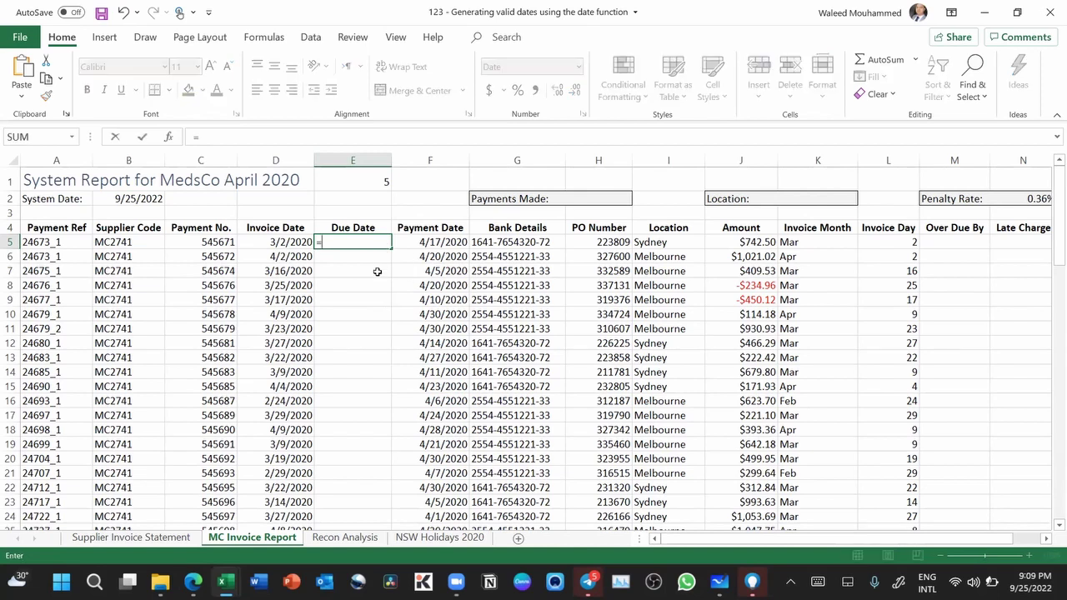
{"action": "left_click", "coordinate": [280, 242]}
{"action": "type", "text": "+"}
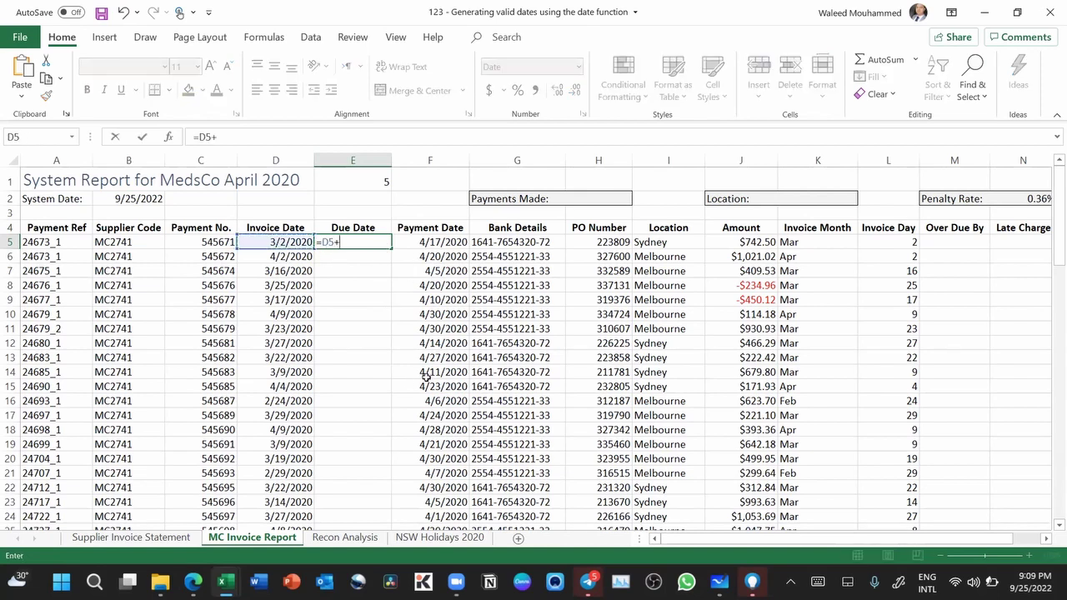
{"action": "type", "text": "6"}
{"action": "key", "text": "Escape"}
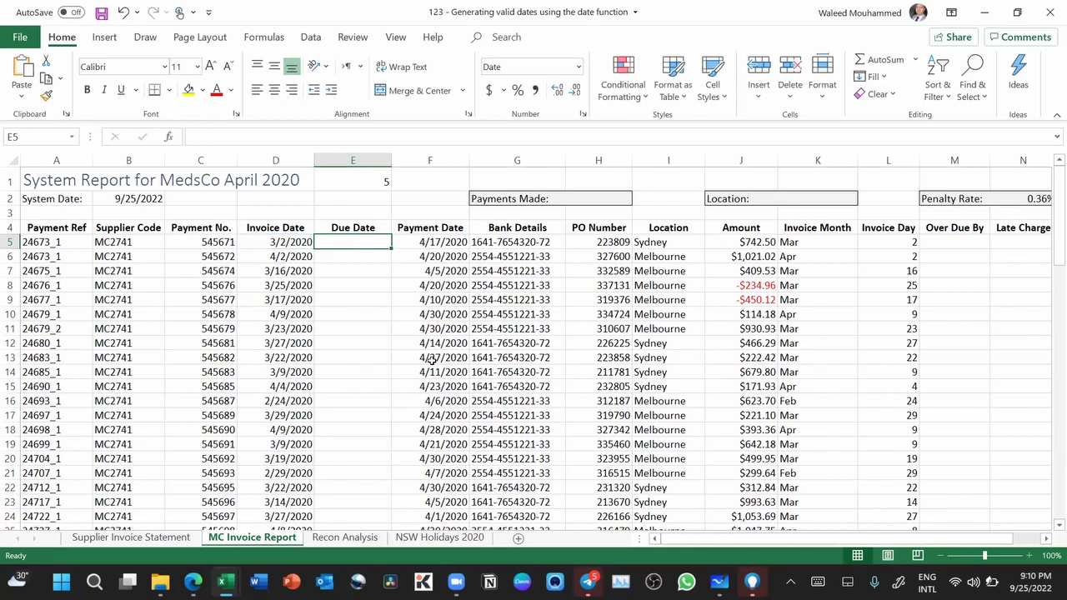
Step: Apply the Short Date number format to the SUM formula in E1
{"action": "left_click", "coordinate": [360, 183]}
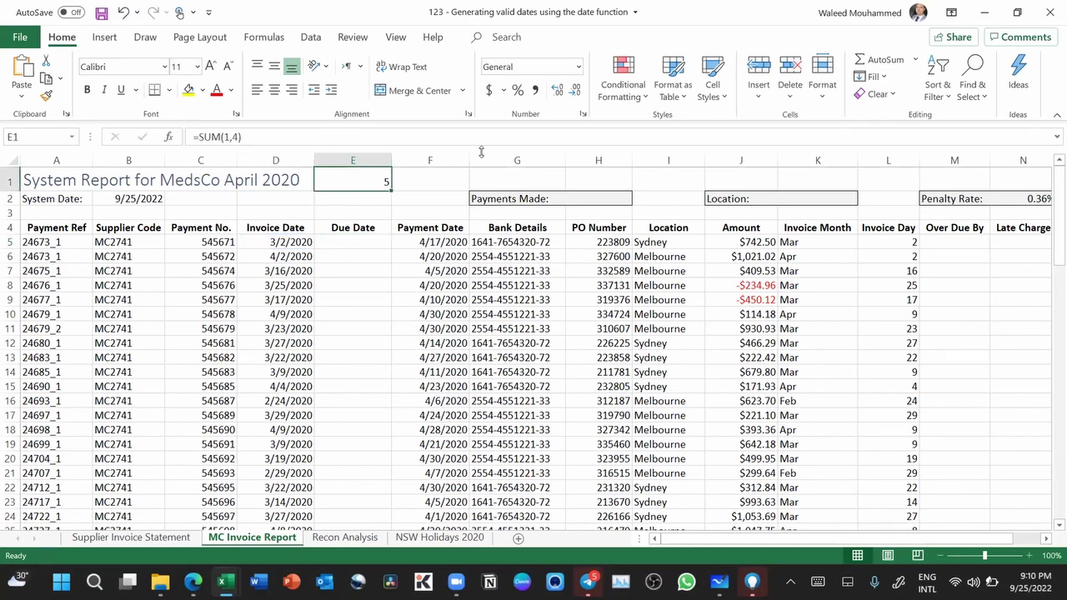
{"action": "left_click", "coordinate": [576, 68]}
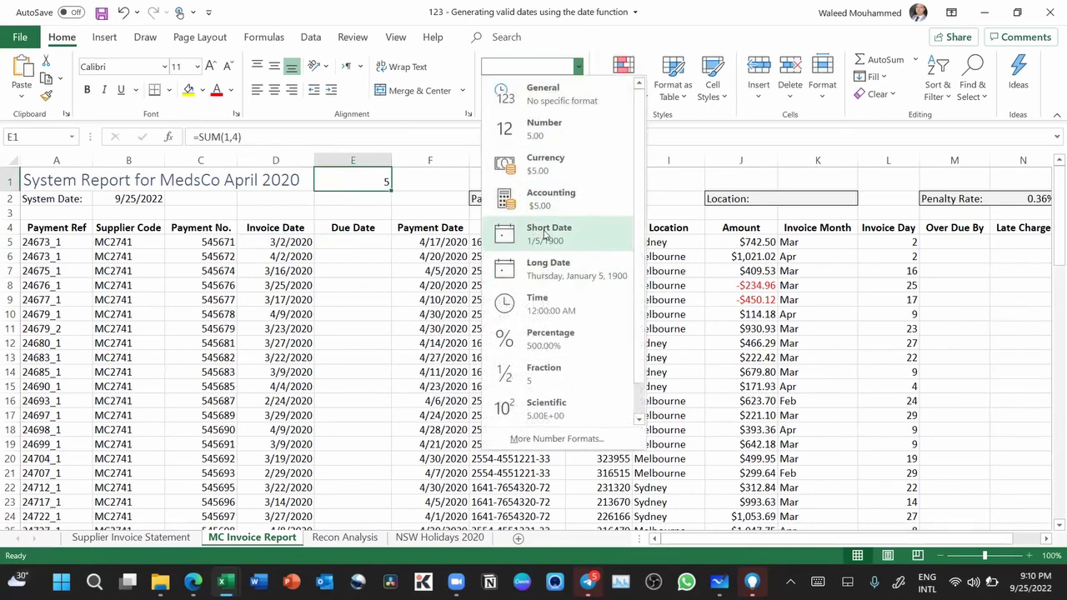
{"action": "left_click", "coordinate": [533, 233]}
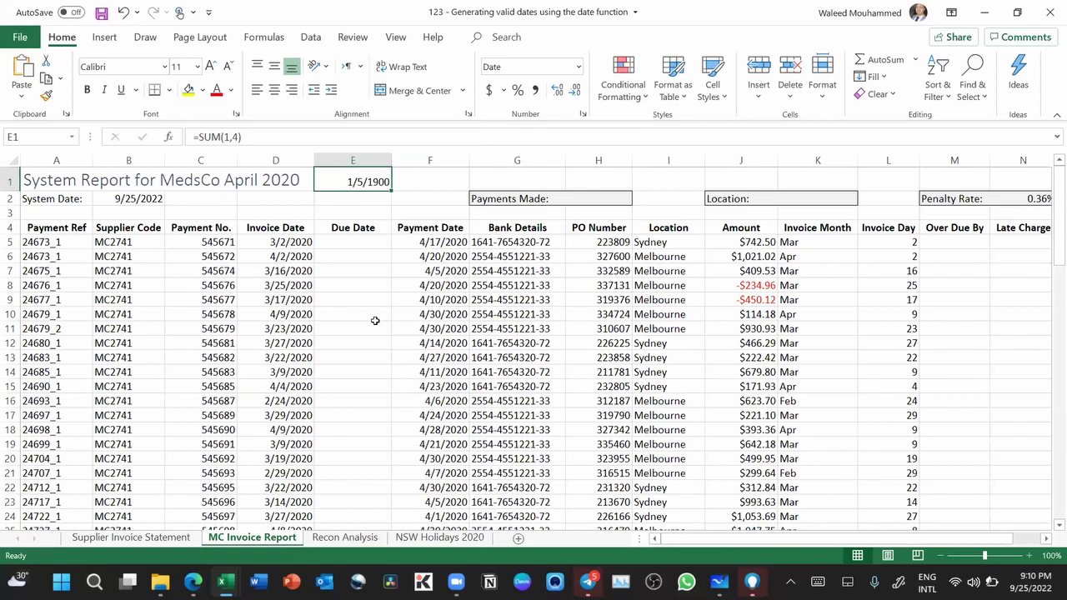
Step: Enter =D5+6 in E5 to calculate the first invoice's due date from its invoice date
{"action": "left_click", "coordinate": [360, 239]}
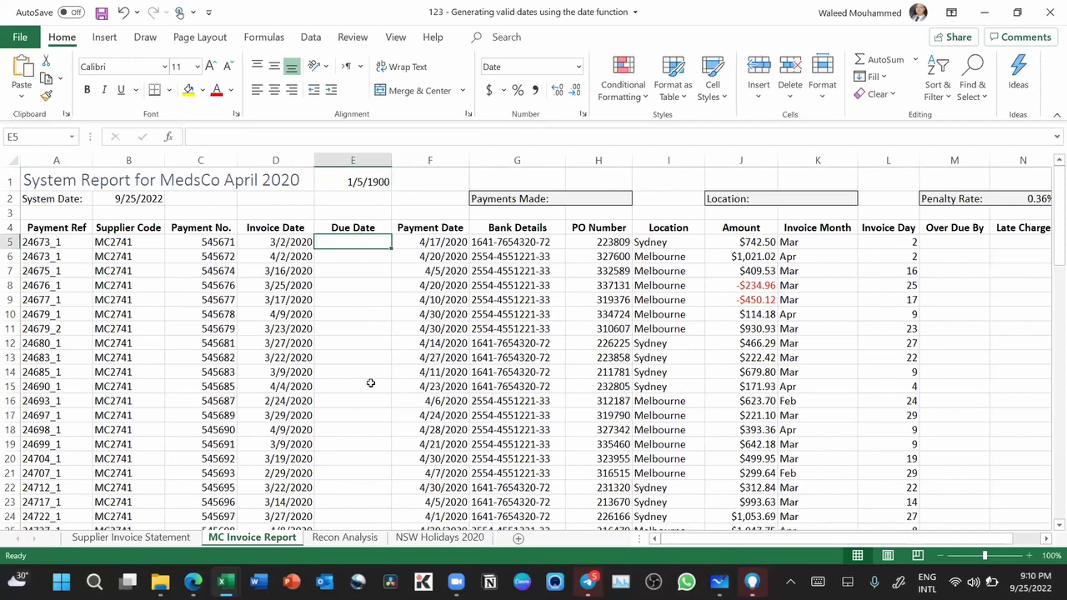
{"action": "type", "text": "="}
{"action": "key", "text": "Left"}
{"action": "type", "text": "+"}
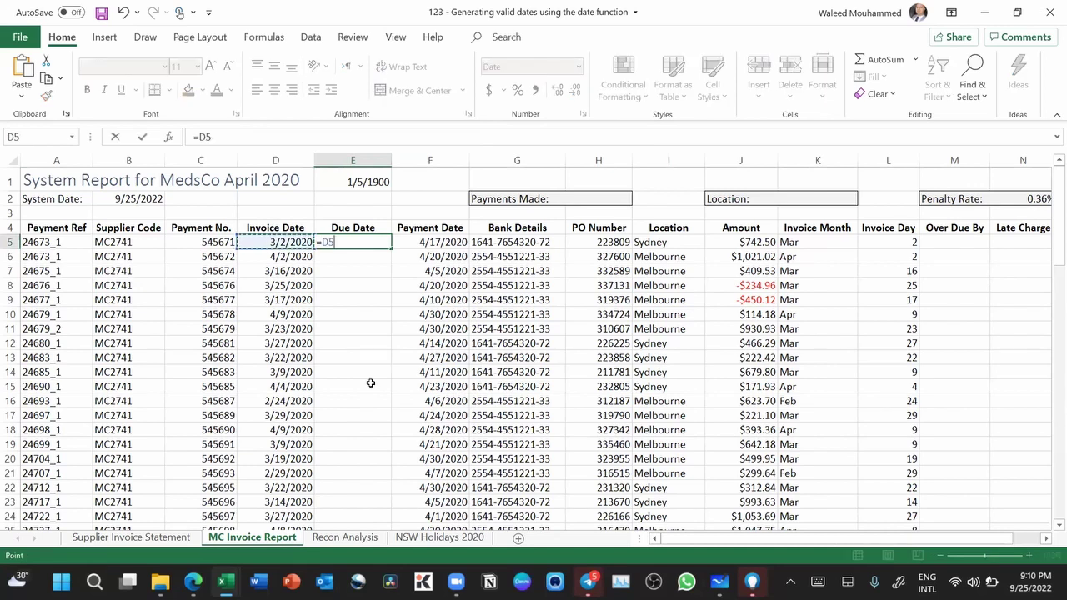
{"action": "type", "text": "6"}
{"action": "key", "text": "Return"}
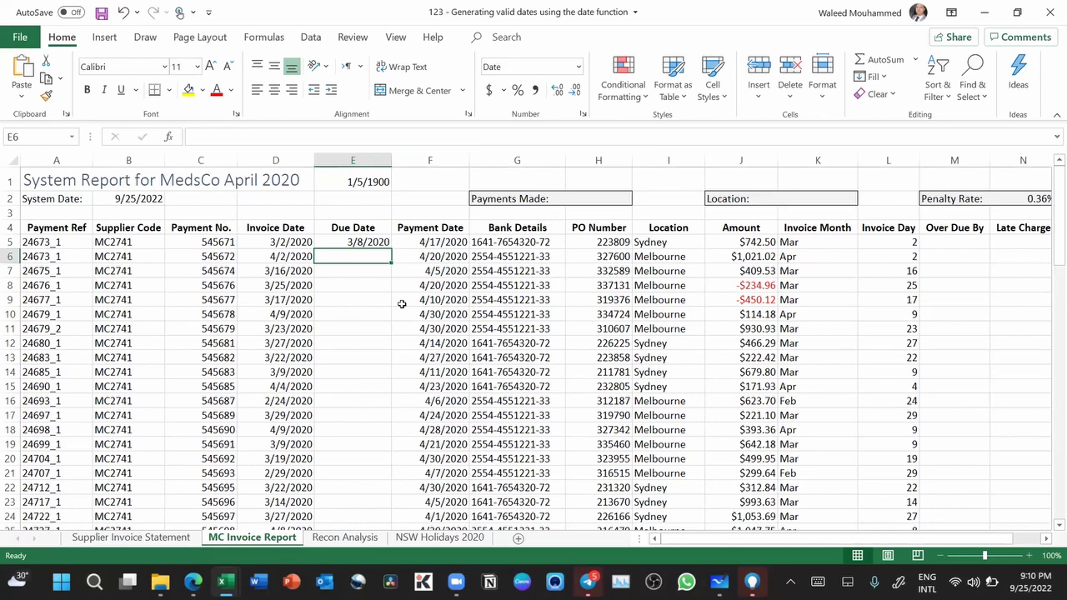
Step: Format the first invoice date in D5 and its due date in E5 as General to show their serial numbers
{"action": "left_click", "coordinate": [294, 240]}
{"action": "left_click", "coordinate": [579, 67]}
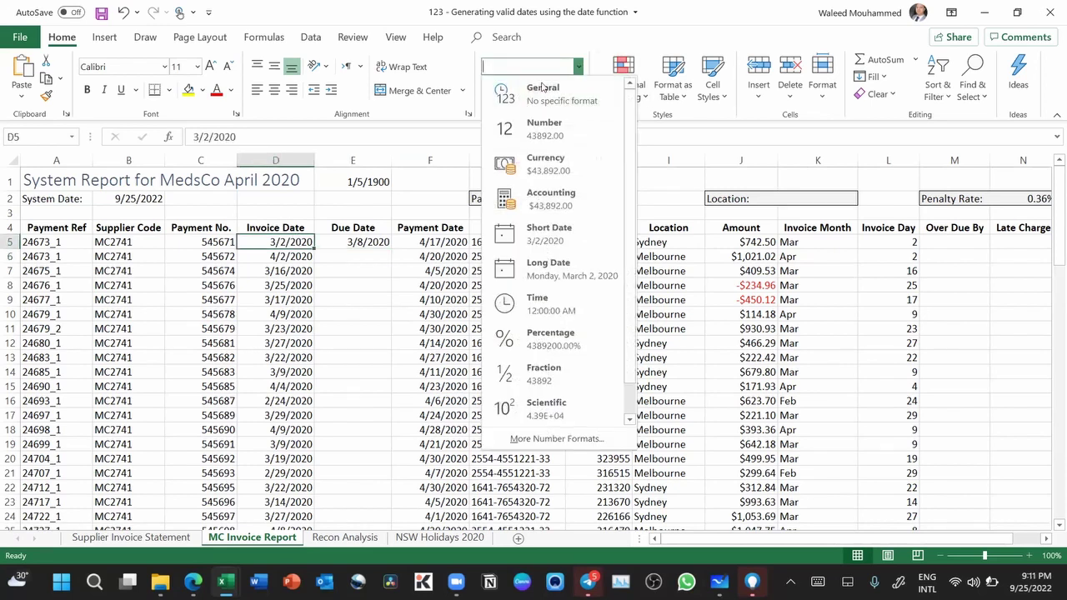
{"action": "left_click", "coordinate": [540, 90]}
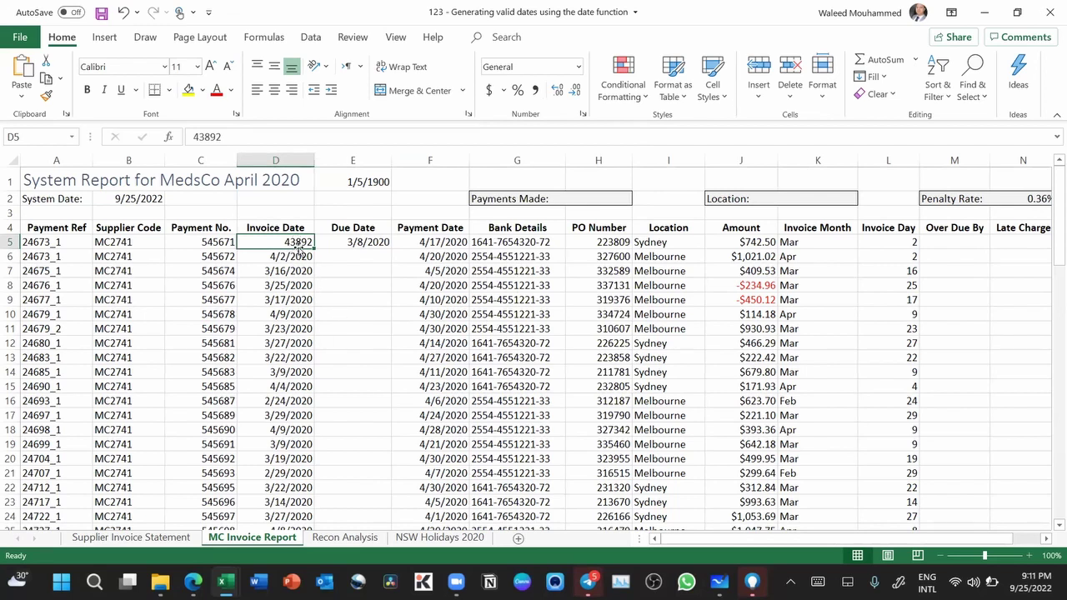
{"action": "key", "text": "Right"}
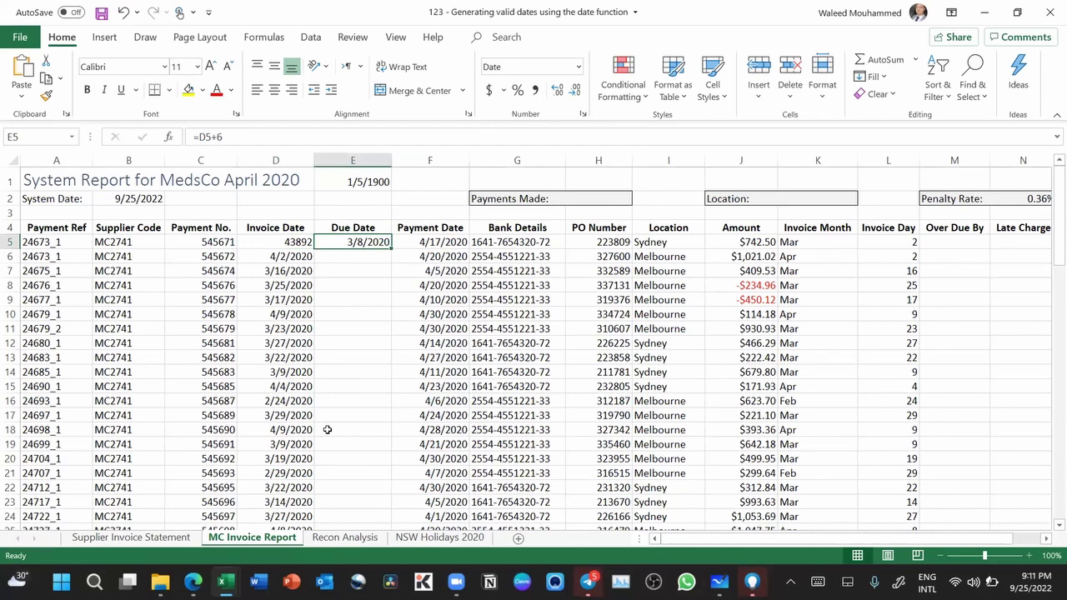
{"action": "left_click", "coordinate": [579, 69]}
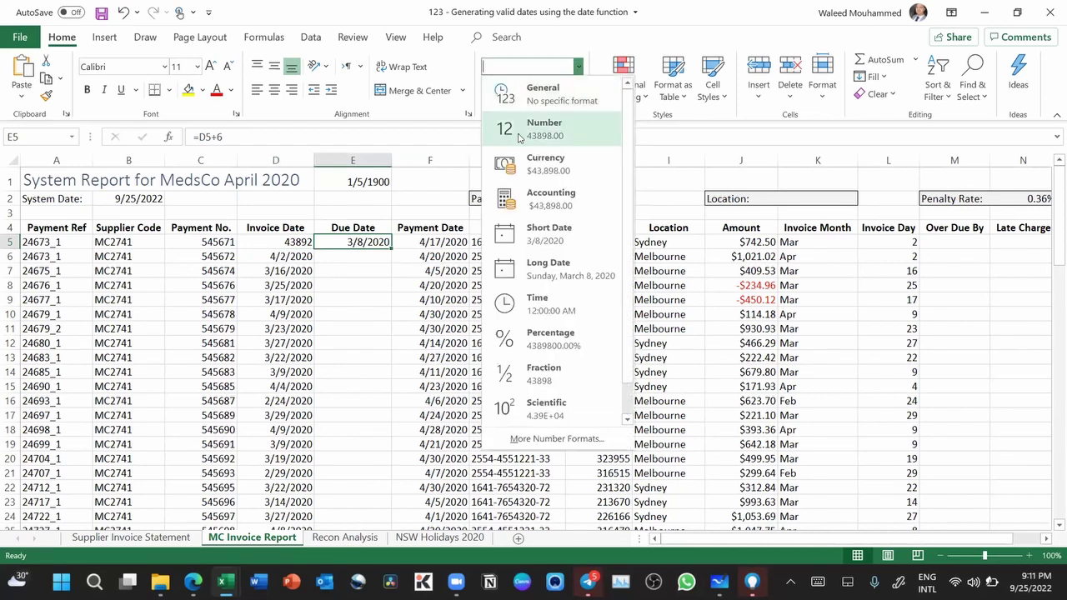
{"action": "left_click", "coordinate": [523, 91]}
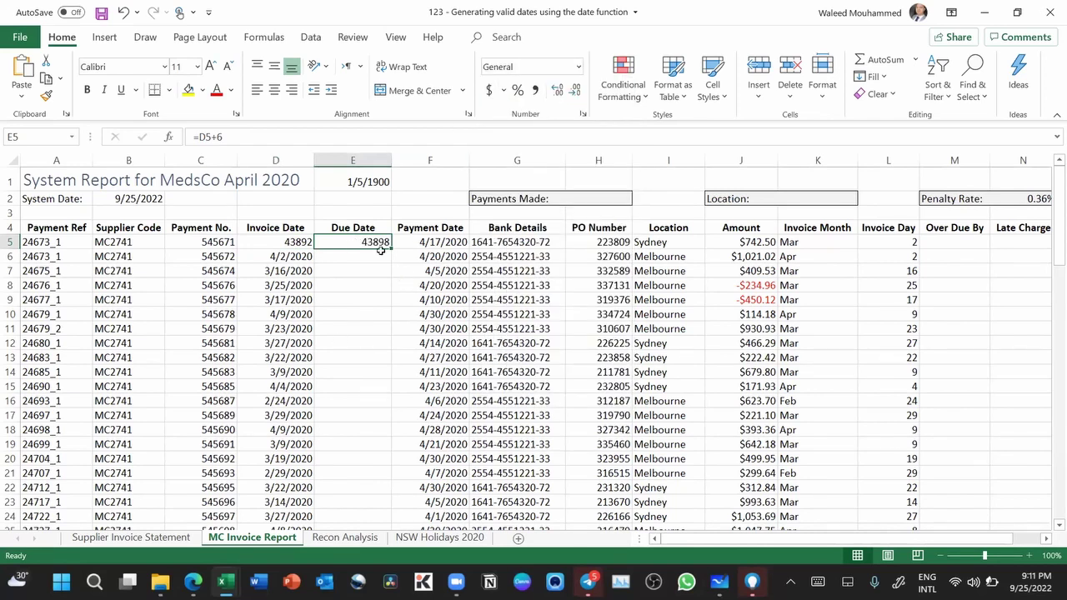
Step: Set the number format of D5:E5 back to Short Date
{"action": "left_click_drag", "start_coordinate": [283, 243], "coordinate": [373, 243]}
{"action": "left_click", "coordinate": [580, 66]}
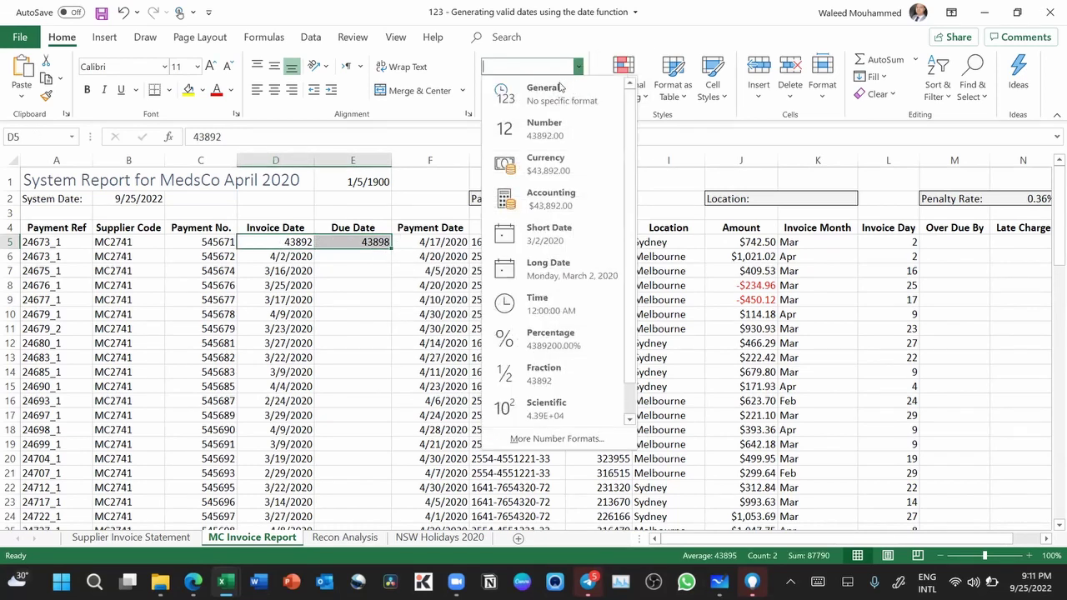
{"action": "left_click", "coordinate": [561, 240]}
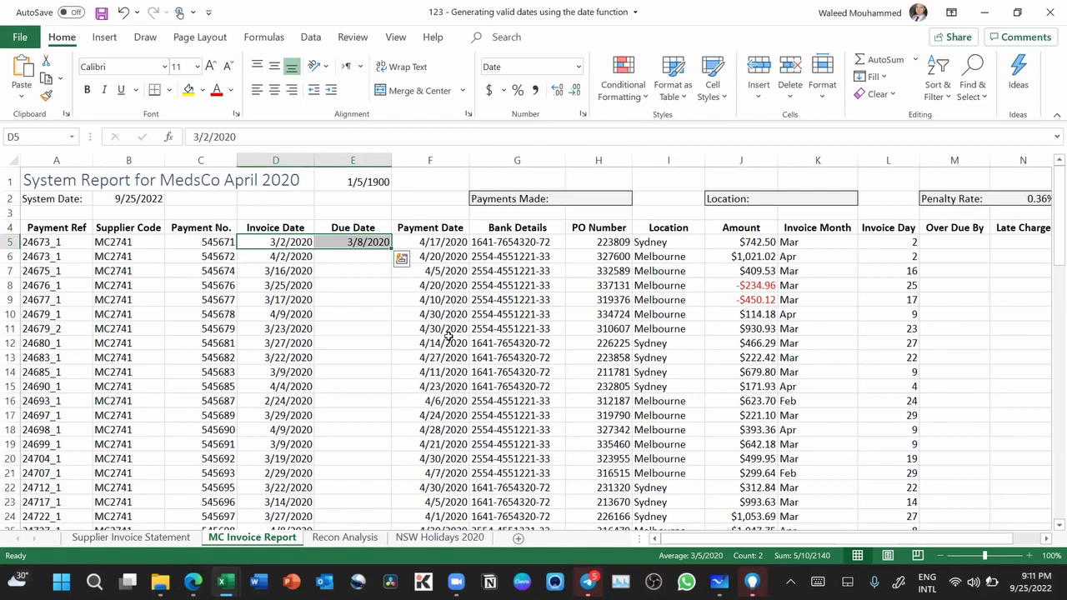
Step: Enter =D5-10 in E5 to calculate a date ten days before the first invoice date
{"action": "left_click", "coordinate": [368, 245]}
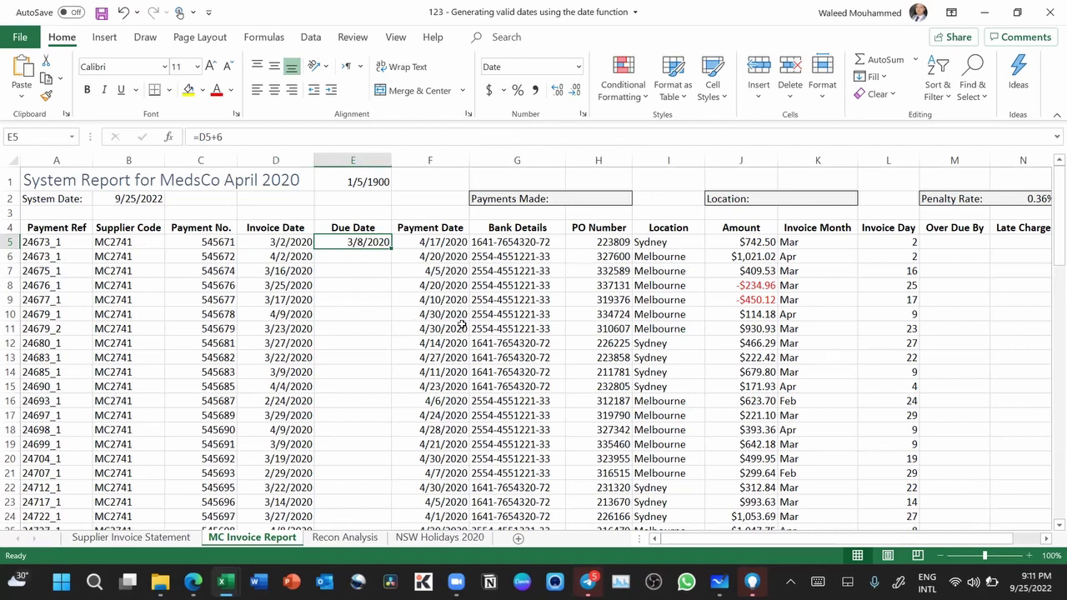
{"action": "type", "text": "="}
{"action": "left_click", "coordinate": [278, 243]}
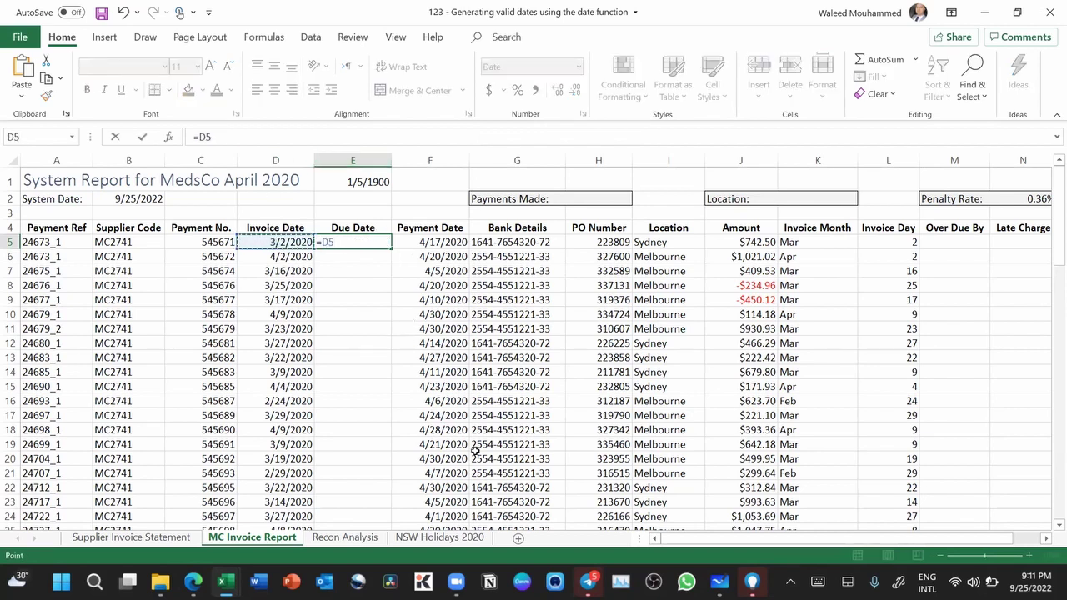
{"action": "type", "text": "-10"}
{"action": "key", "text": "Return"}
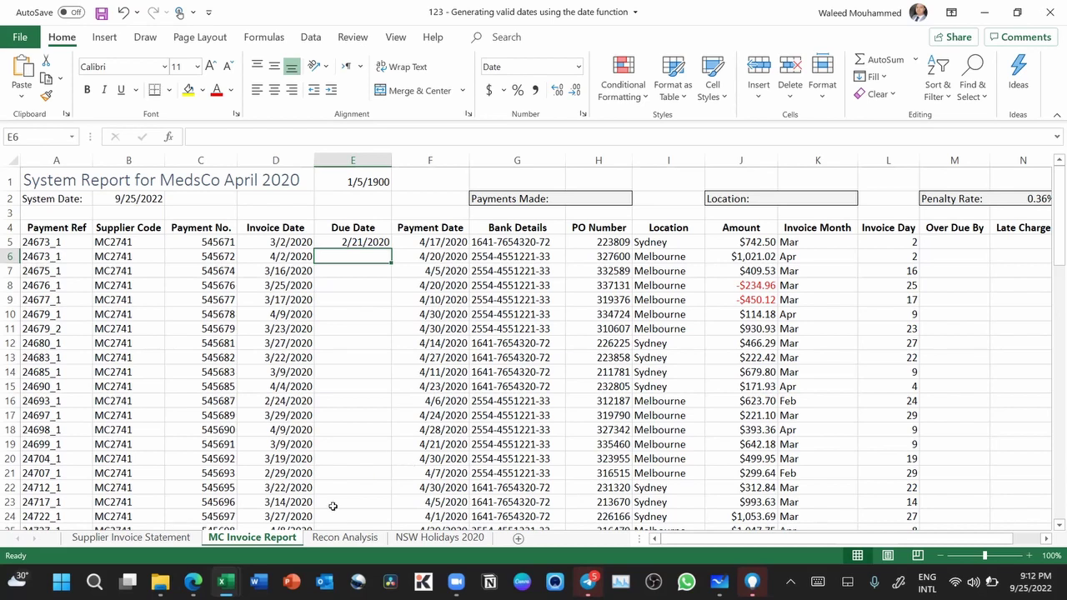
Step: Format the first invoice date in D5 as Text
{"action": "left_click", "coordinate": [278, 242]}
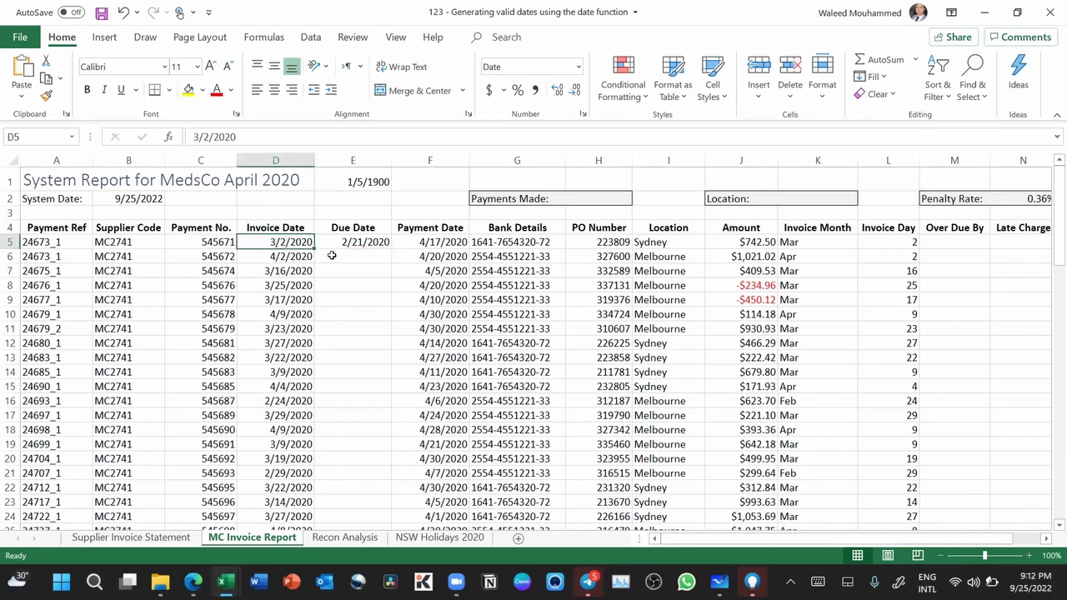
{"action": "left_click", "coordinate": [579, 66]}
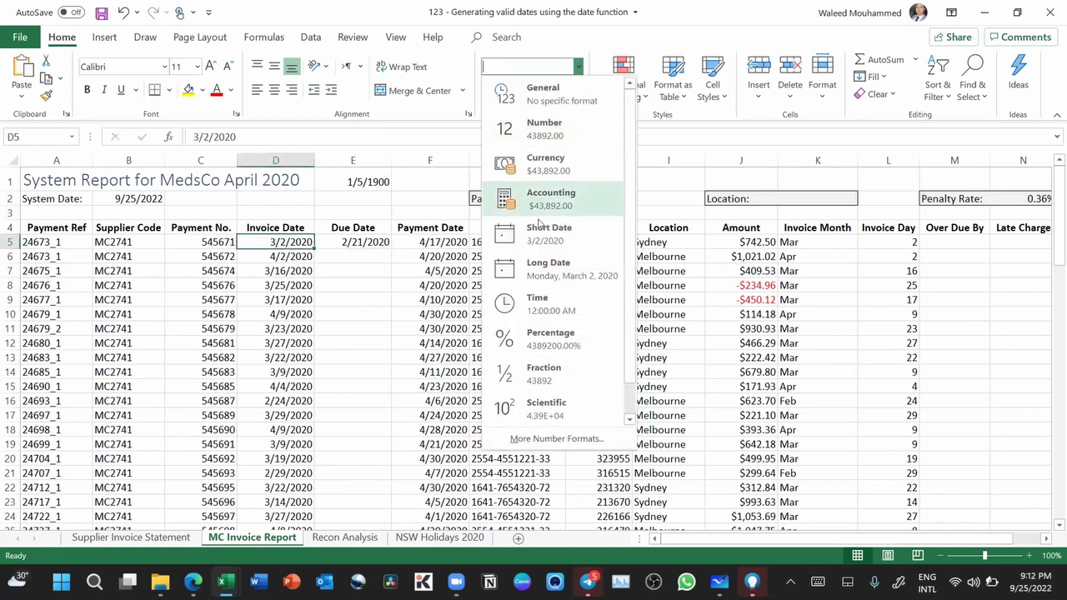
{"action": "scroll", "coordinate": [546, 396], "scroll_direction": "down", "scroll_amount": 1}
{"action": "left_click", "coordinate": [553, 408]}
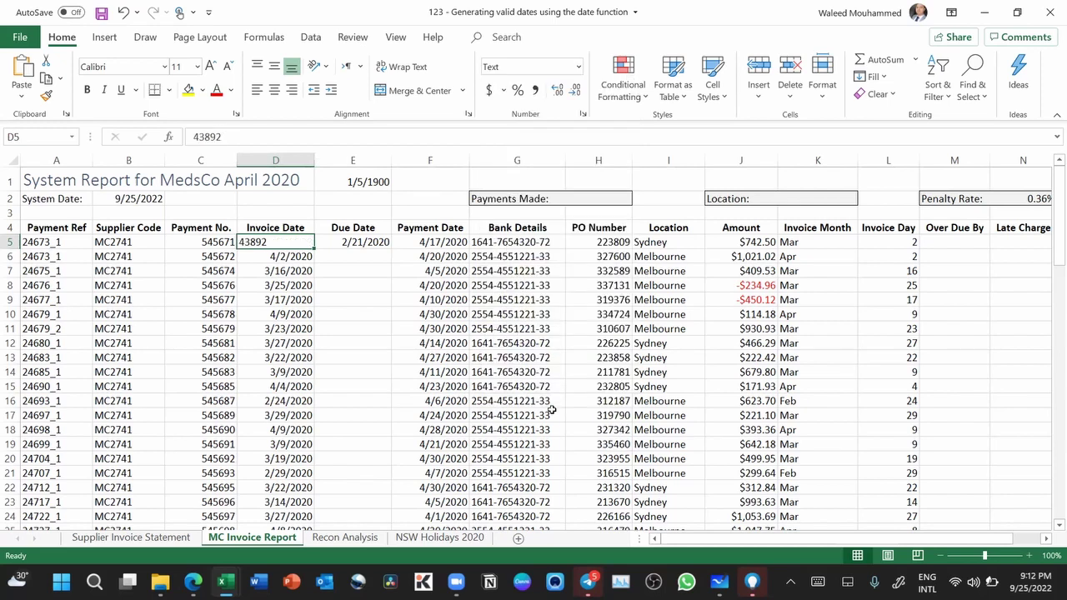
{"action": "left_click", "coordinate": [381, 315]}
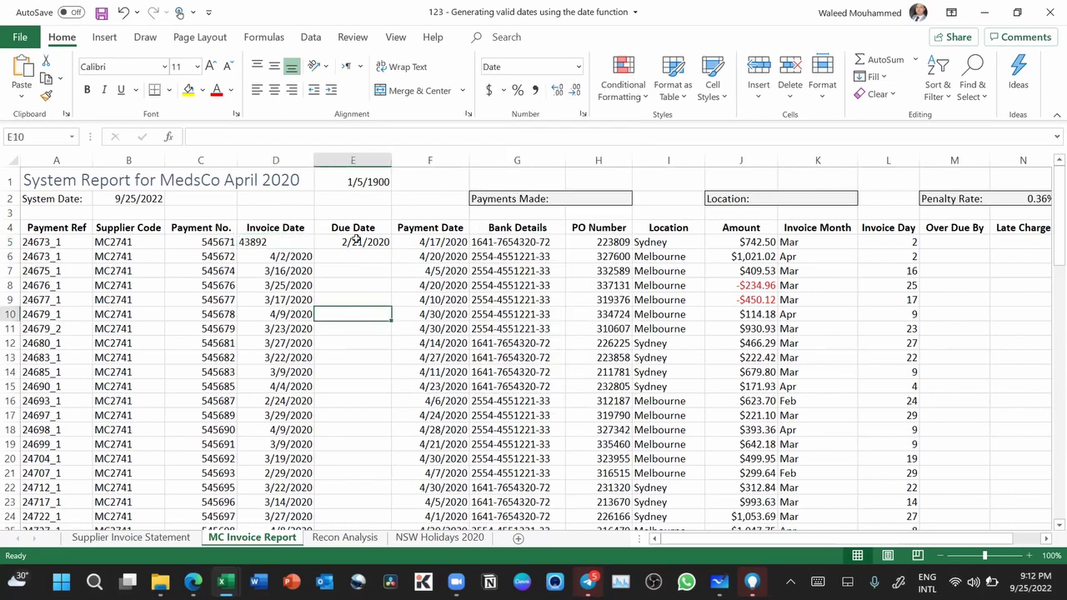
Step: Replace the due date formula in E5 with =D5+6
{"action": "left_click", "coordinate": [264, 241]}
{"action": "left_click_drag", "start_coordinate": [351, 236], "coordinate": [351, 229]}
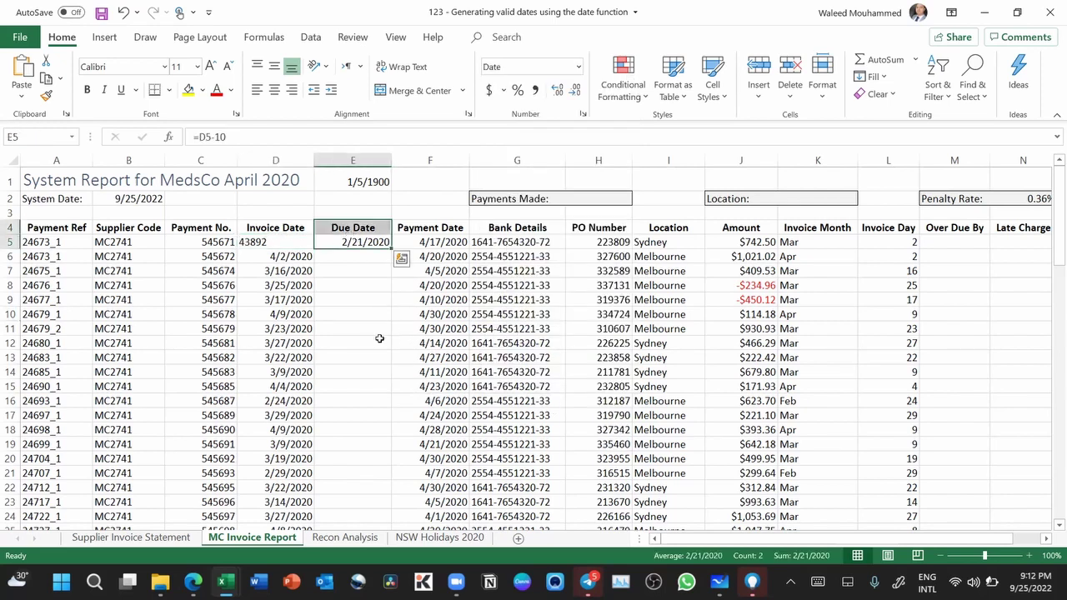
{"action": "type", "text": "="}
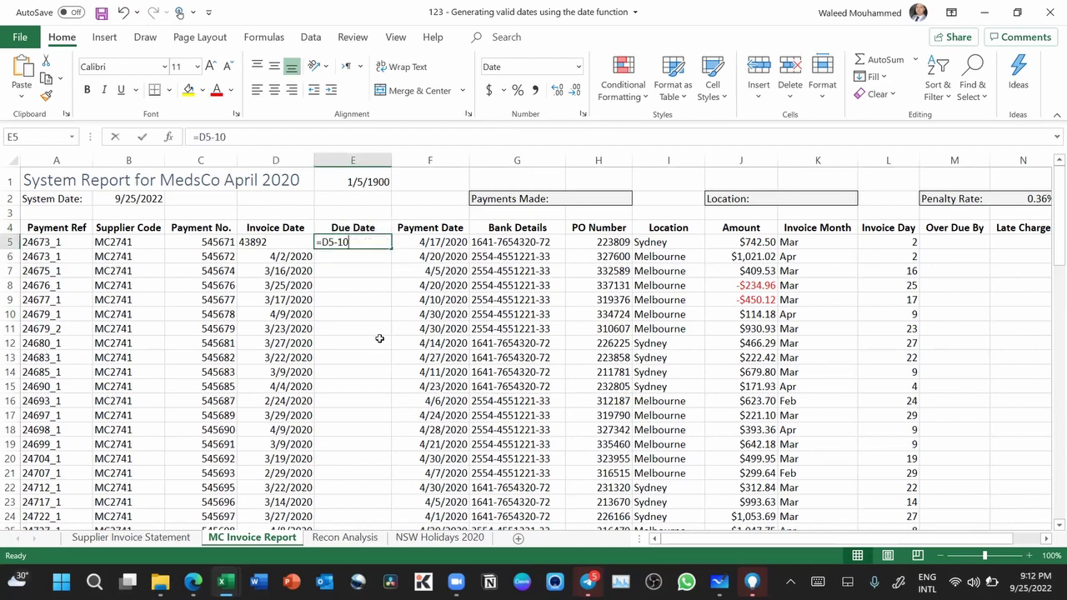
{"action": "key", "text": "Left"}
{"action": "type", "text": "+"}
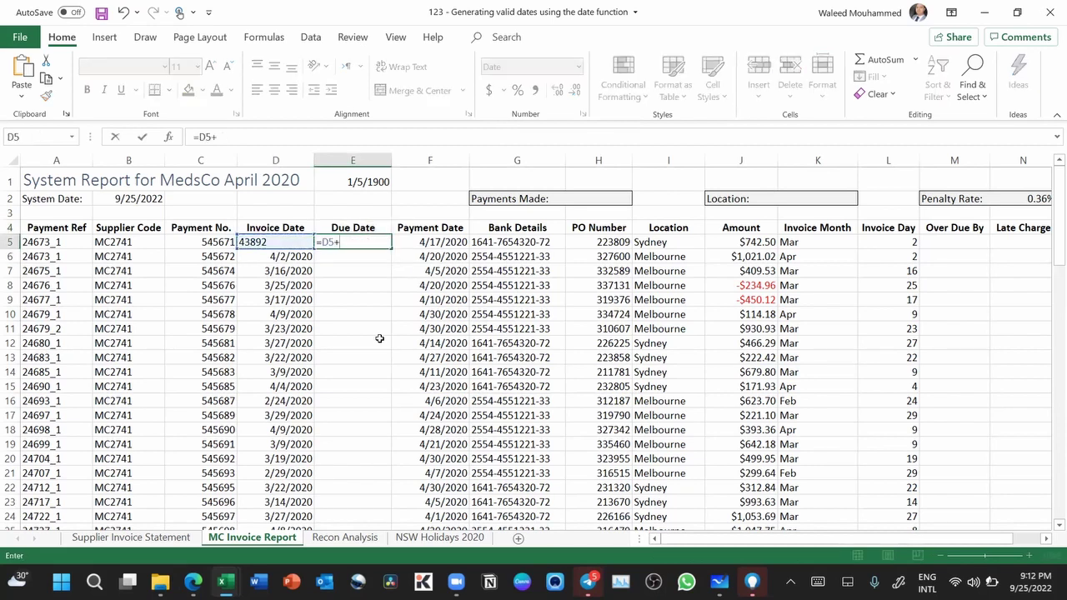
{"action": "type", "text": "6"}
{"action": "key", "text": "Return"}
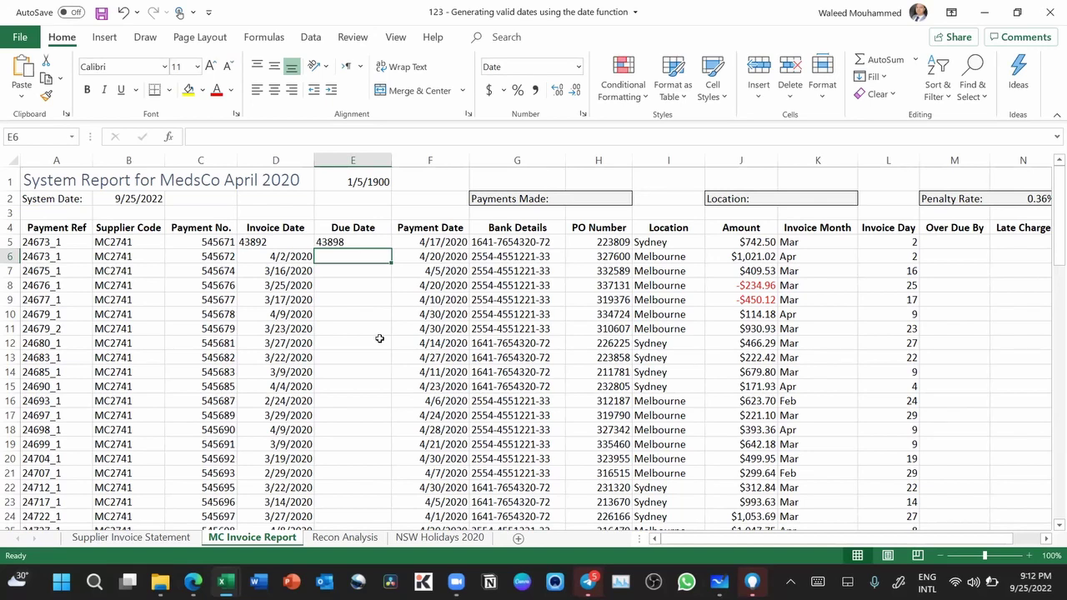
Step: Apply the Short Date number format to the first invoice date and due date in D5:E5
{"action": "key", "text": "Up"}
{"action": "key", "text": "Left"}
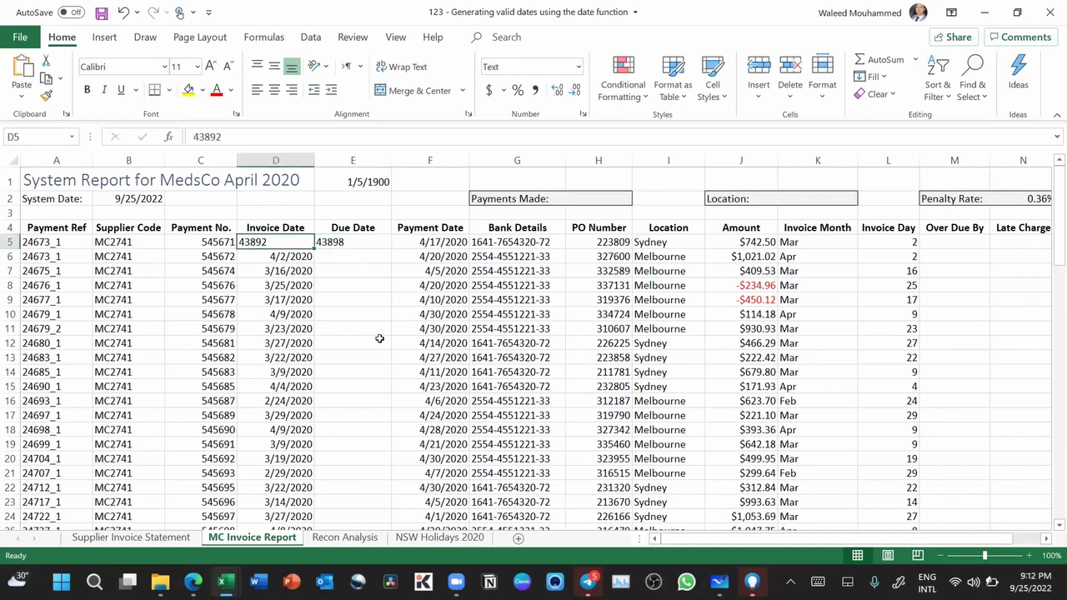
{"action": "key", "text": "Right"}
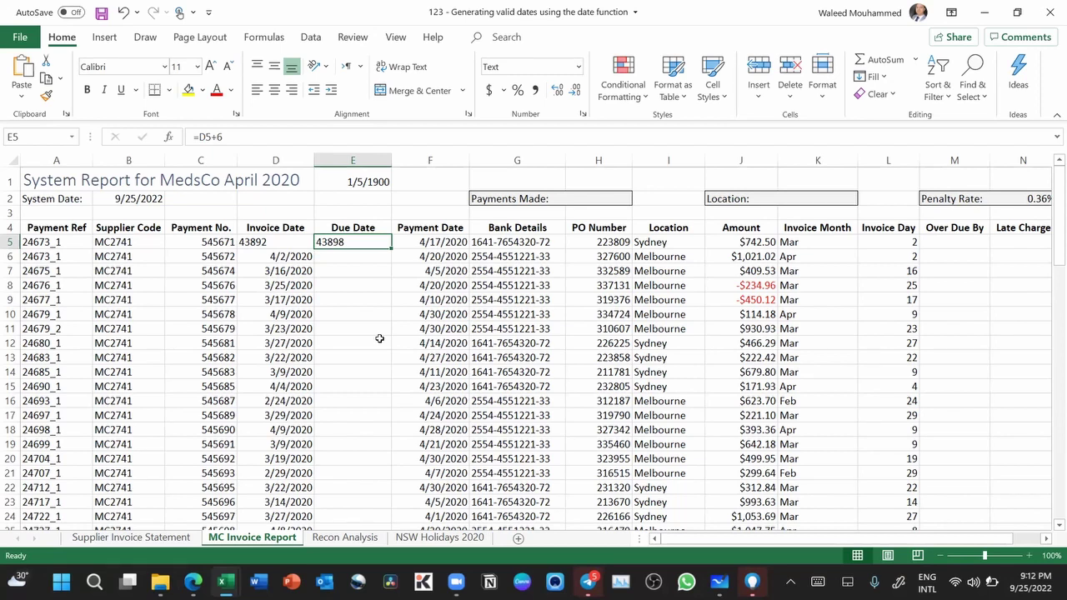
{"action": "key", "text": "Left"}
{"action": "key", "text": "shift+Right"}
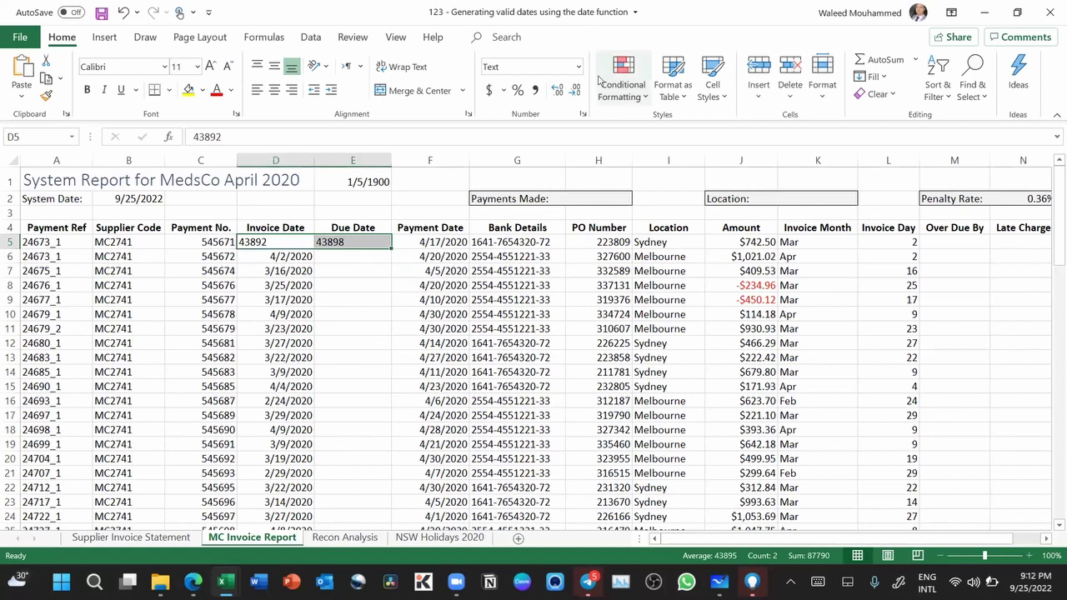
{"action": "left_click", "coordinate": [577, 67]}
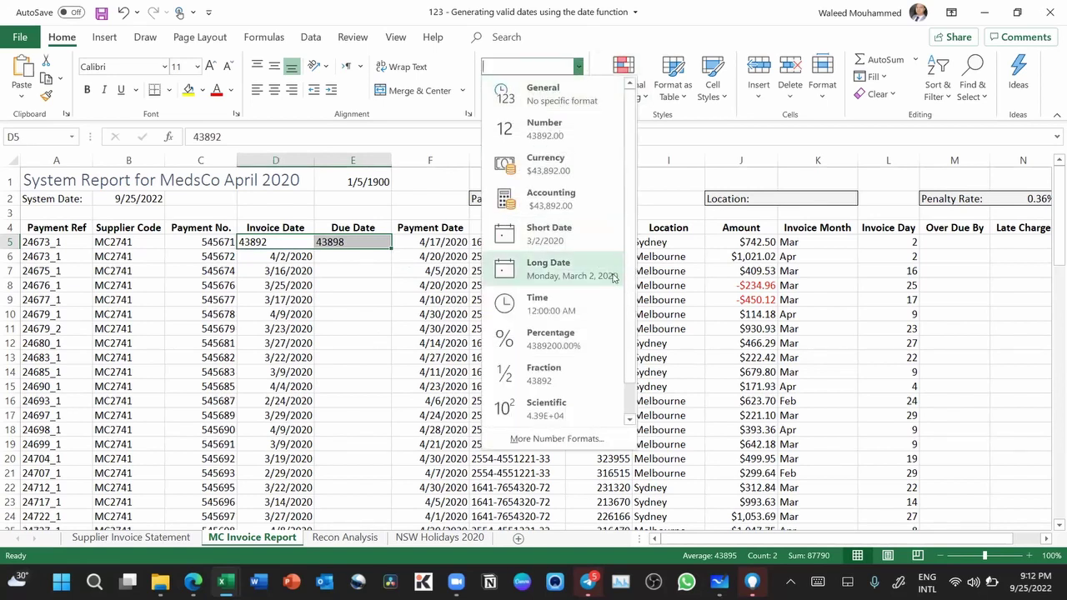
{"action": "left_click", "coordinate": [554, 230]}
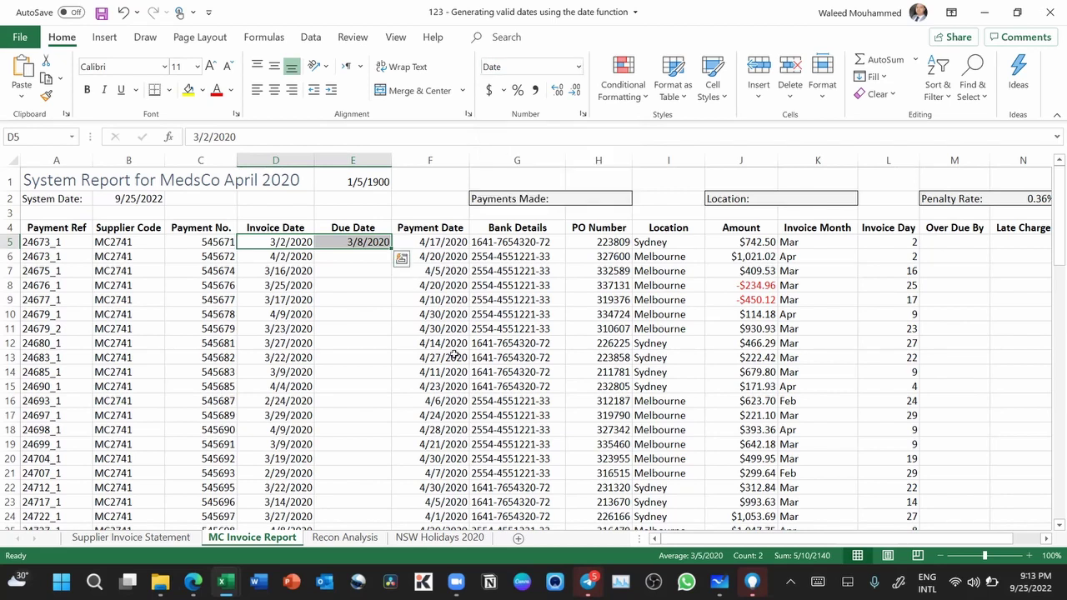
{"action": "left_click", "coordinate": [371, 298]}
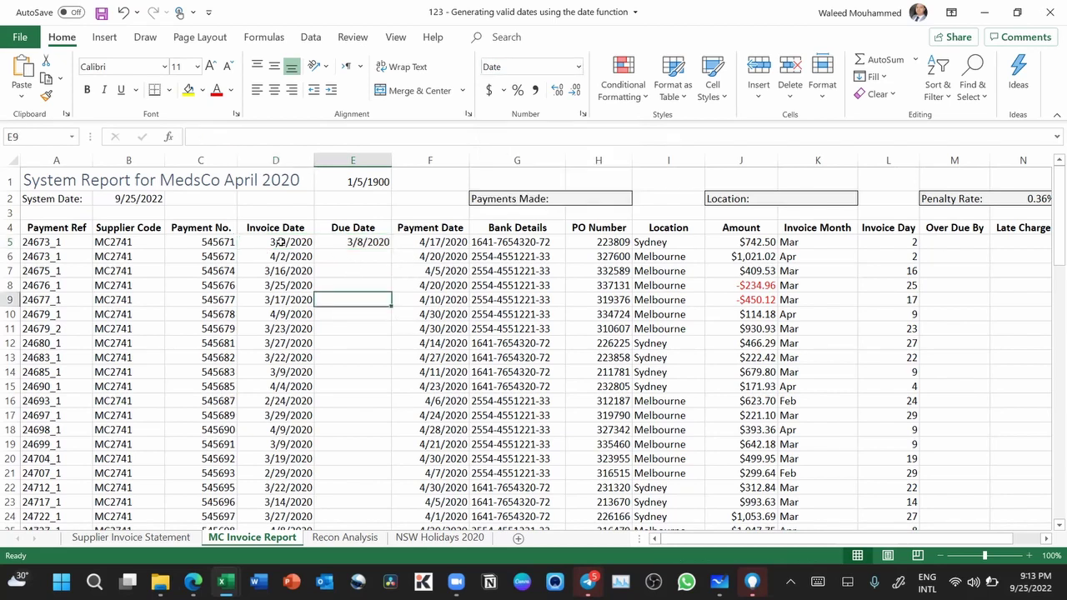
{"action": "left_click_drag", "start_coordinate": [280, 241], "coordinate": [276, 404]}
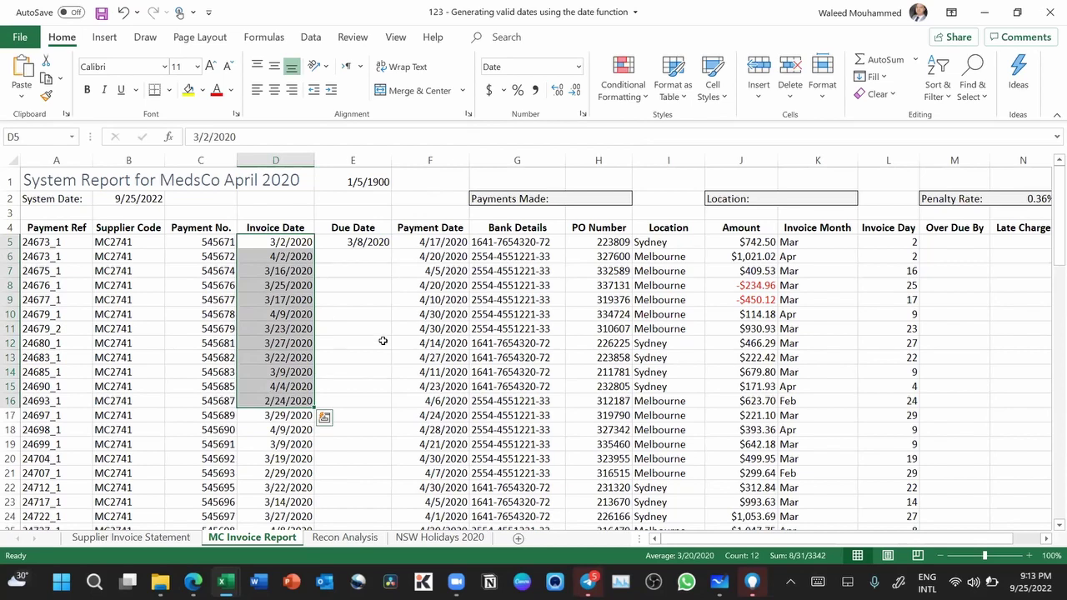
{"action": "key", "text": "Right"}
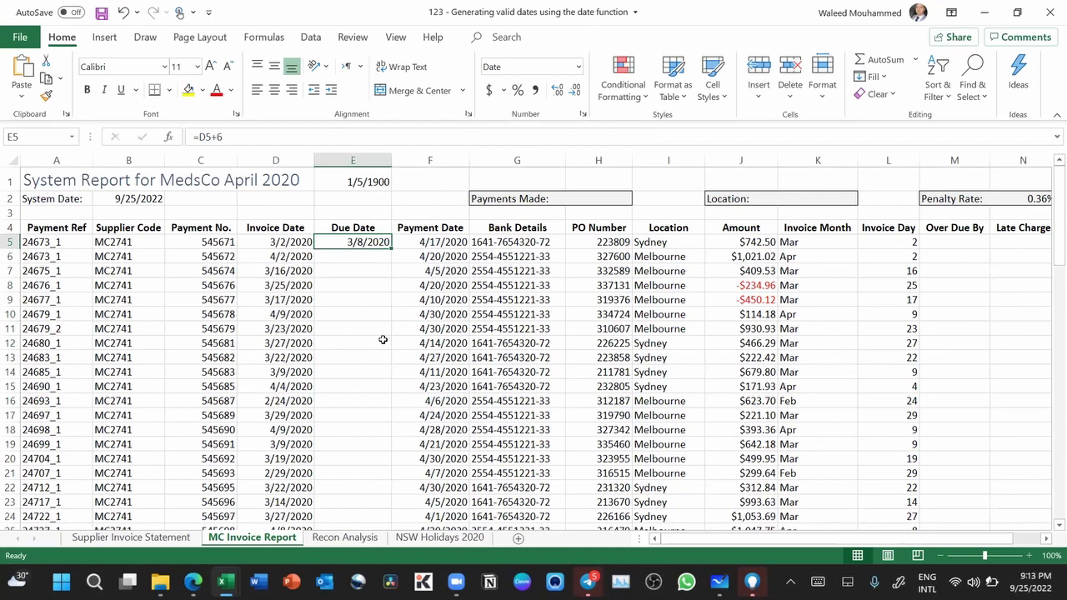
Step: Insert a blank column before the Invoiced column on the Supplier Invoice Statement sheet
{"action": "left_click", "coordinate": [132, 537]}
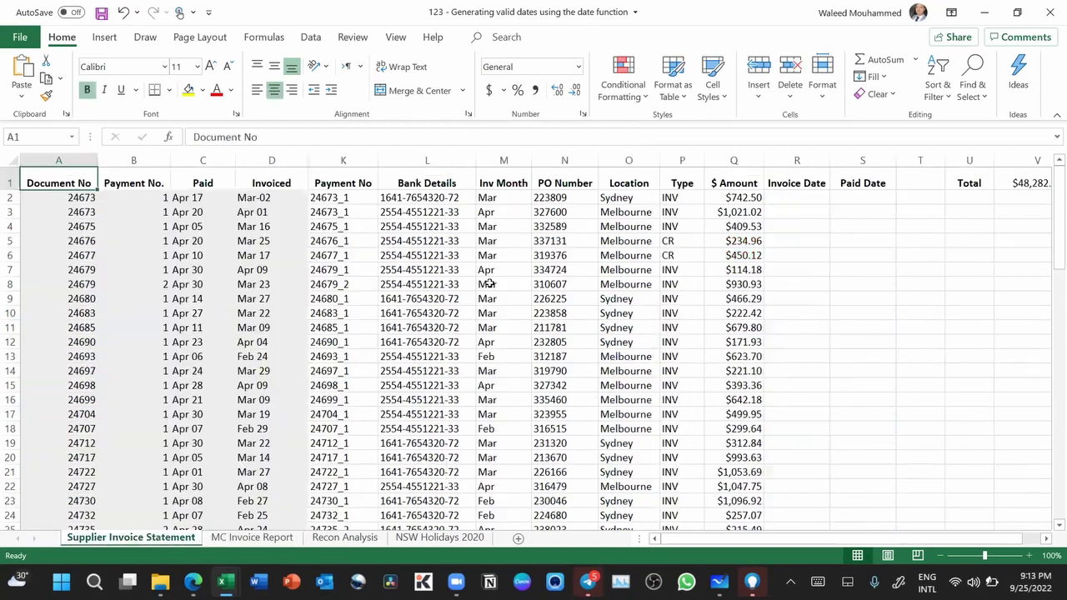
{"action": "left_click", "coordinate": [254, 212]}
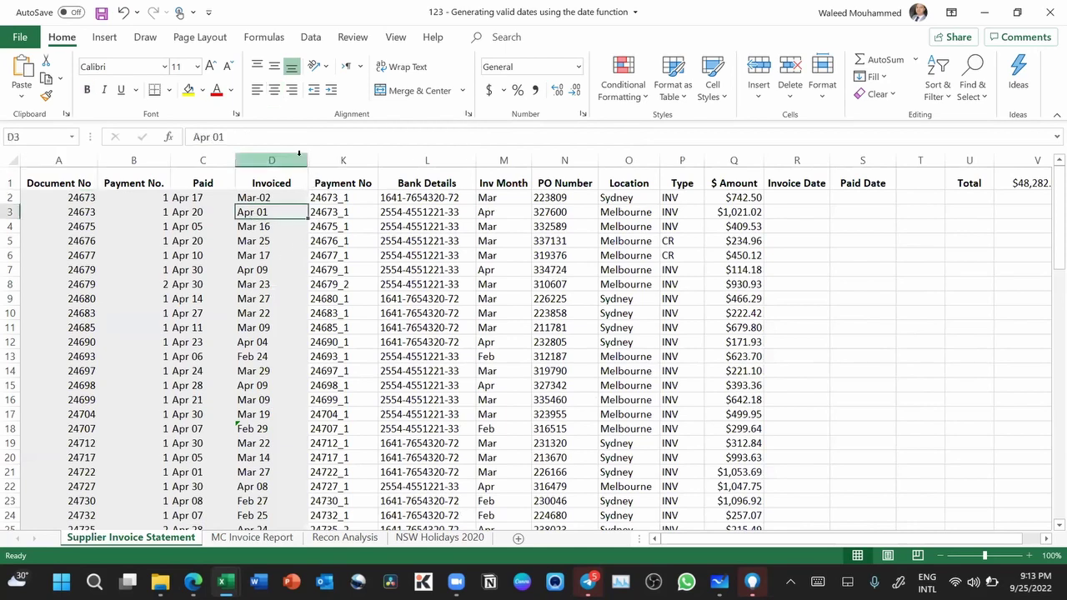
{"action": "left_click", "coordinate": [283, 160]}
{"action": "right_click", "coordinate": [298, 160]}
{"action": "left_click", "coordinate": [337, 282]}
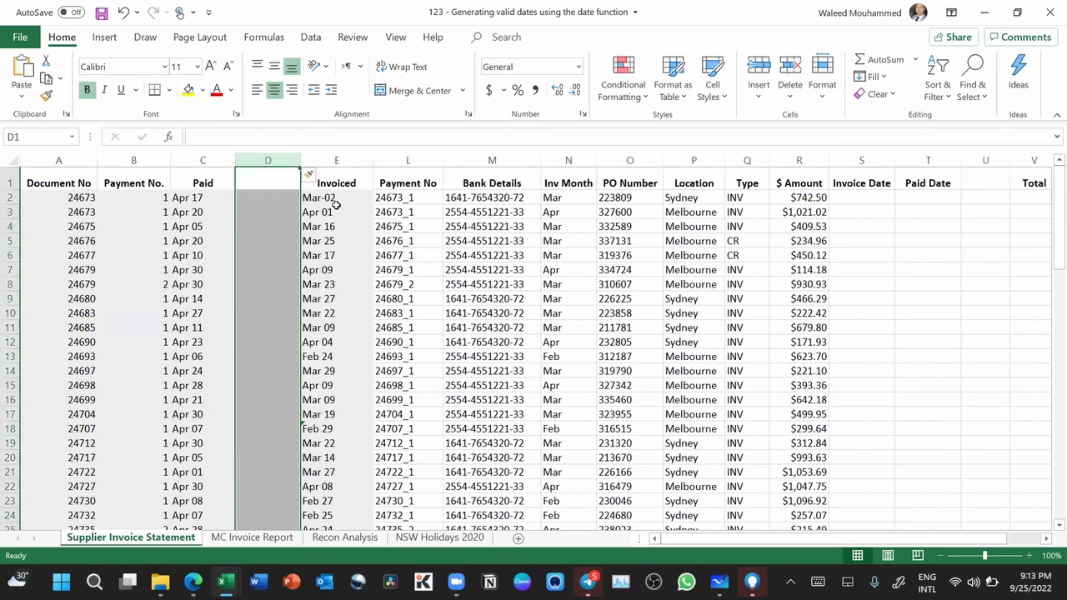
Step: Enter =E2+5 in D2 to add five days to the first Invoiced entry
{"action": "left_click", "coordinate": [288, 198]}
{"action": "type", "text": "="}
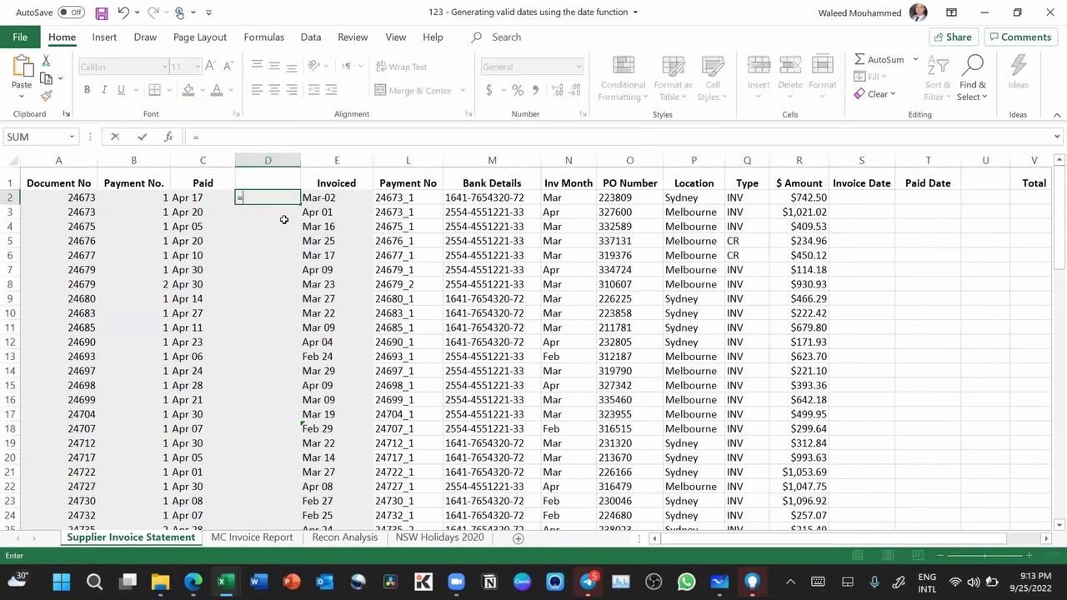
{"action": "key", "text": "Right"}
{"action": "type", "text": "+"}
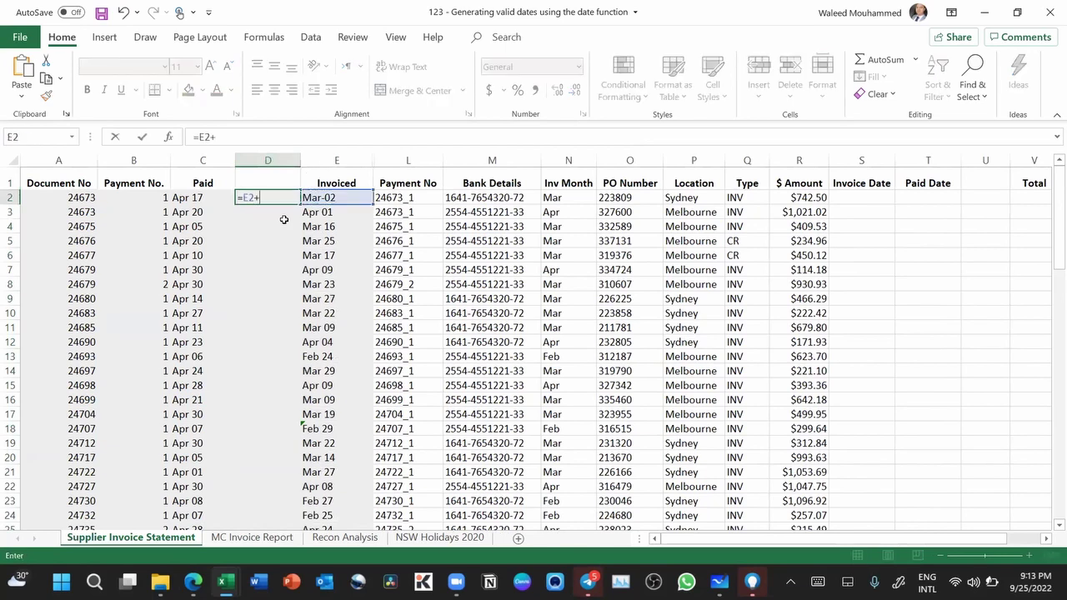
{"action": "type", "text": "5"}
{"action": "key", "text": "Return"}
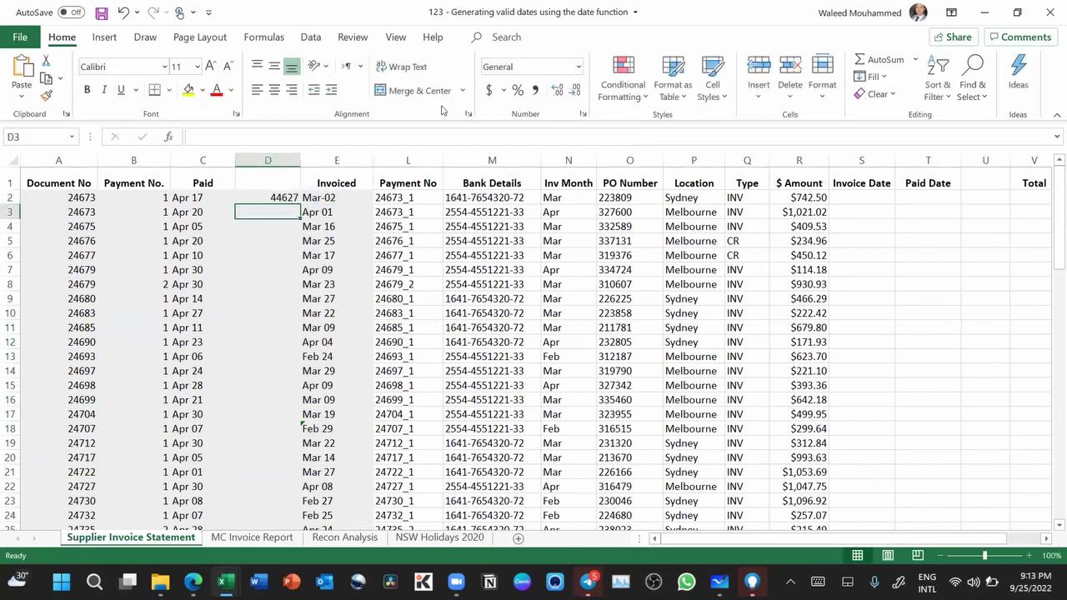
Step: Apply the Short Date number format to the formula result in D2
{"action": "key", "text": "Up"}
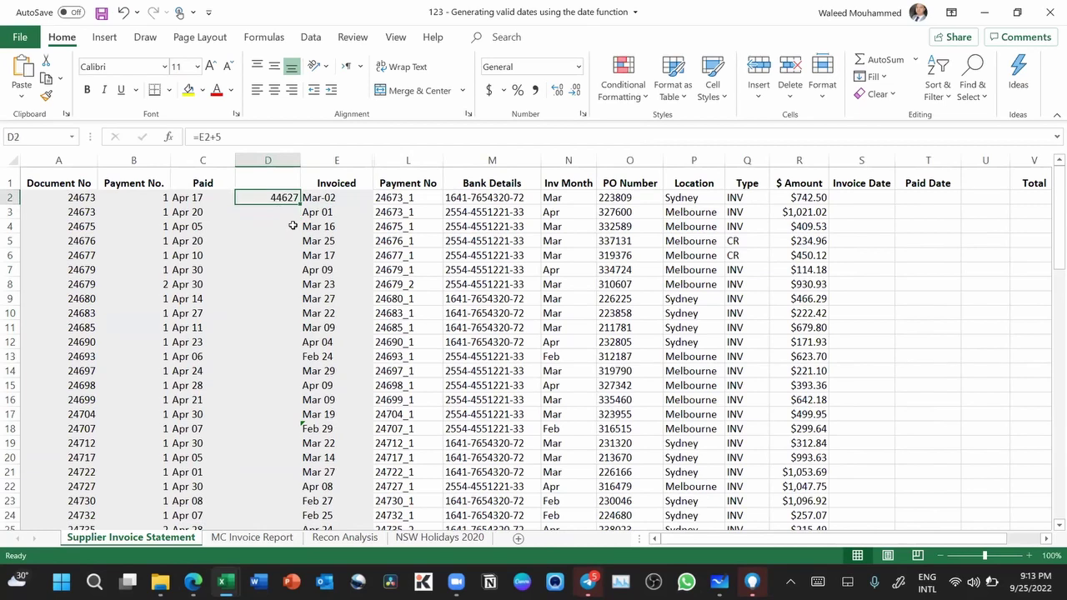
{"action": "left_click", "coordinate": [578, 67]}
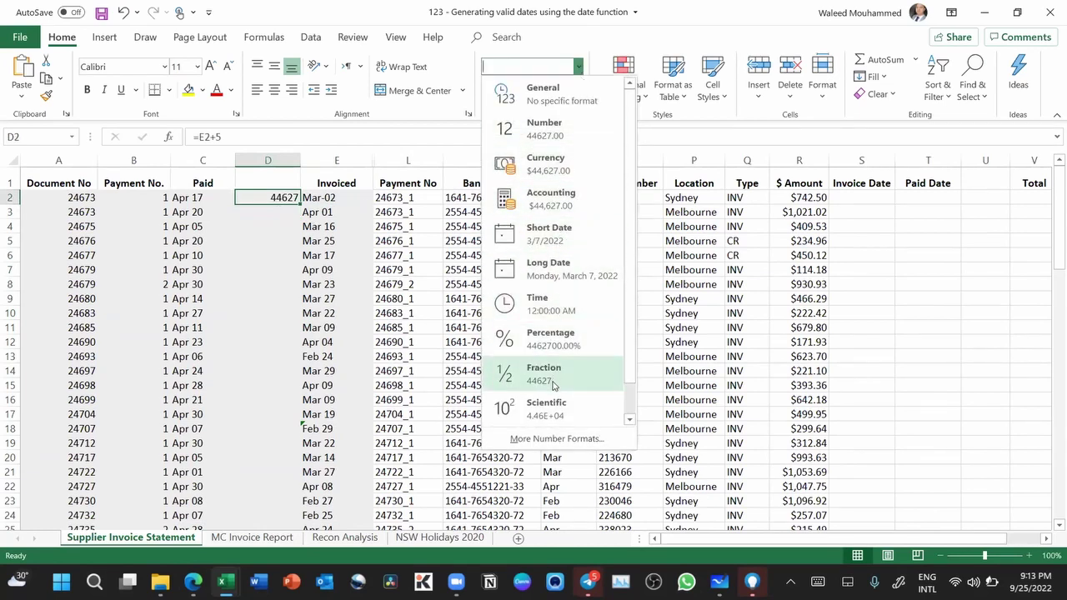
{"action": "left_click", "coordinate": [546, 236]}
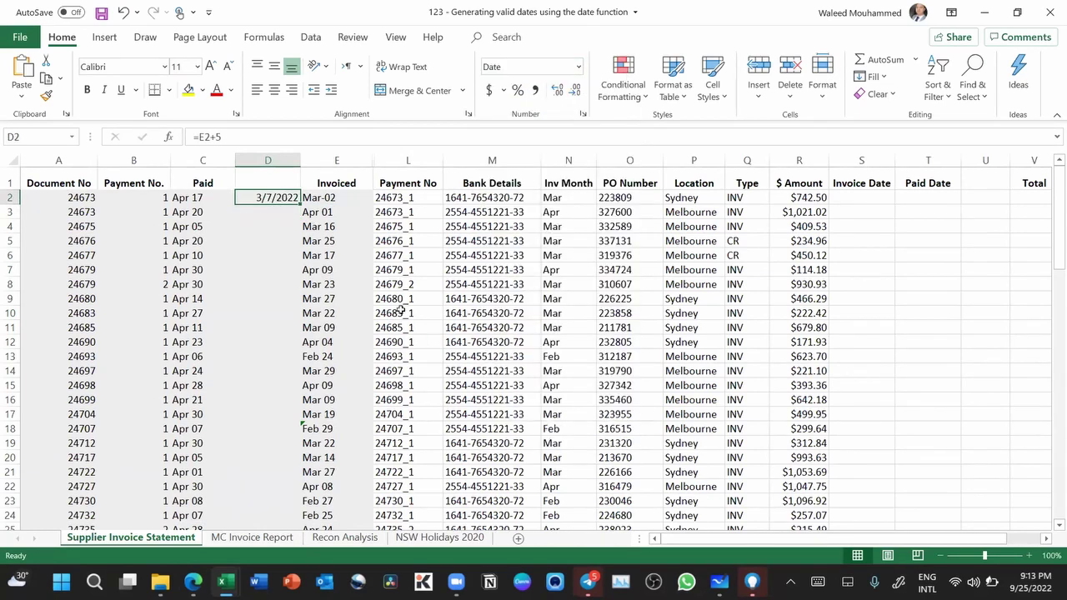
{"action": "left_click", "coordinate": [354, 253]}
{"action": "left_click", "coordinate": [284, 198]}
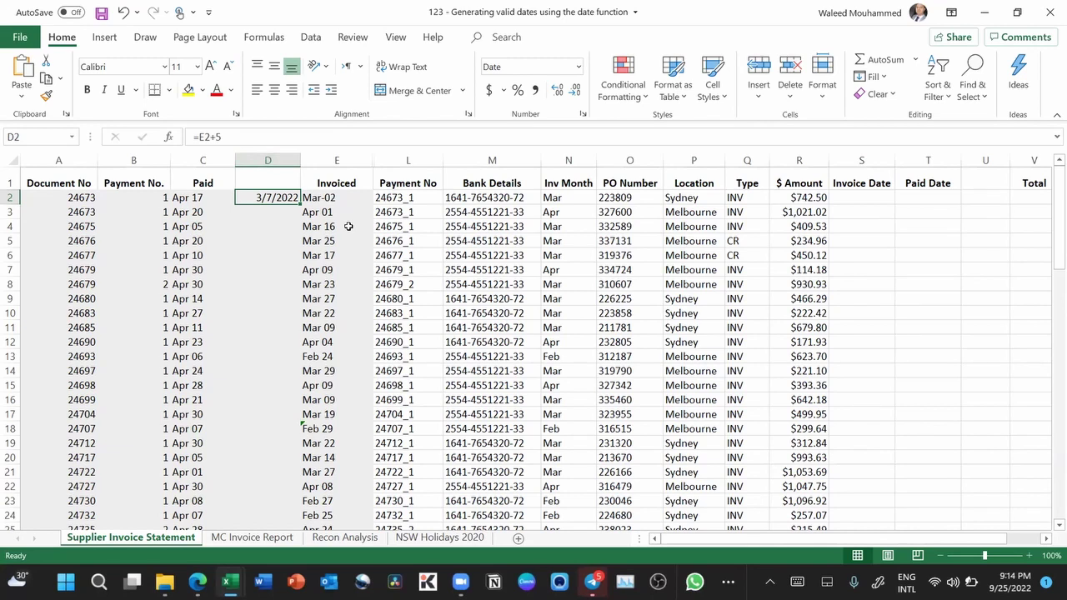
Step: Inspect the Invoiced entries in E2 and E18, including E18's error-checking options, and return to the MC Invoice Report sheet
{"action": "left_click", "coordinate": [330, 200]}
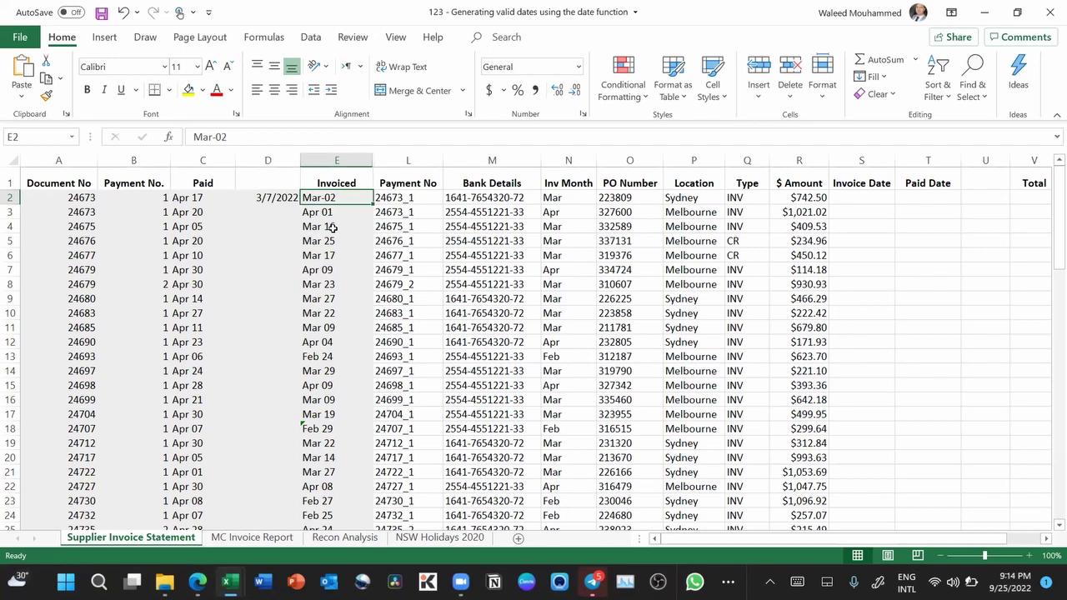
{"action": "left_click", "coordinate": [305, 426]}
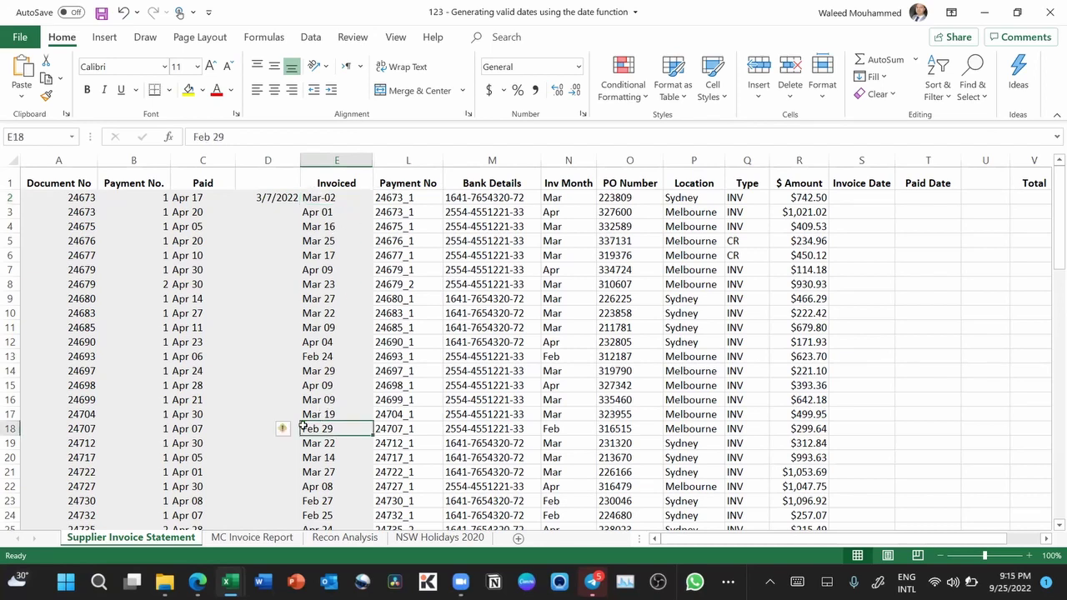
{"action": "left_click", "coordinate": [284, 436]}
{"action": "left_click", "coordinate": [321, 432]}
{"action": "left_click", "coordinate": [284, 429]}
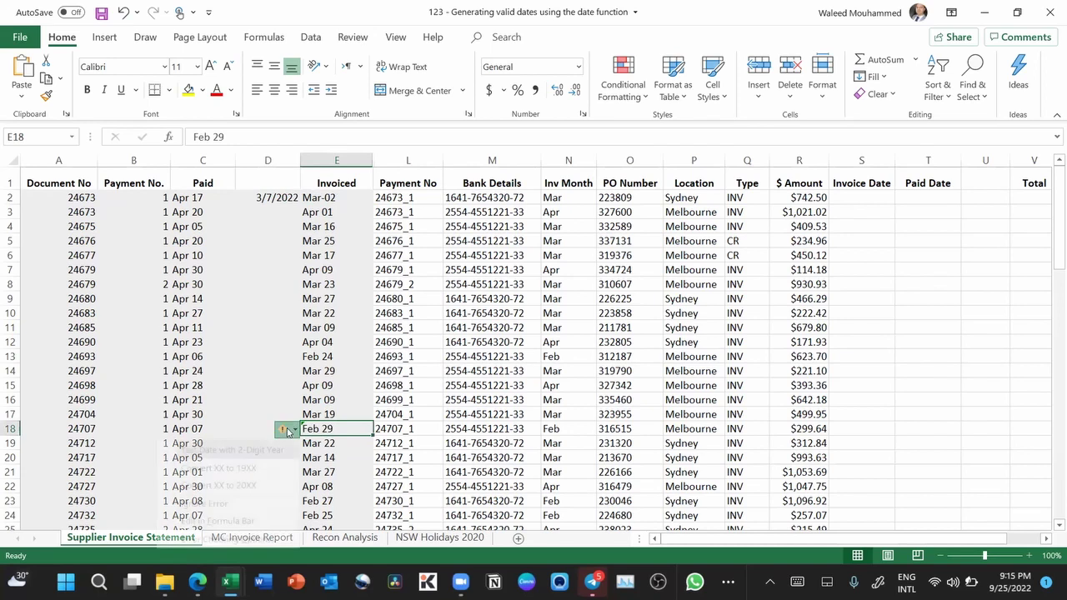
{"action": "left_click", "coordinate": [354, 326]}
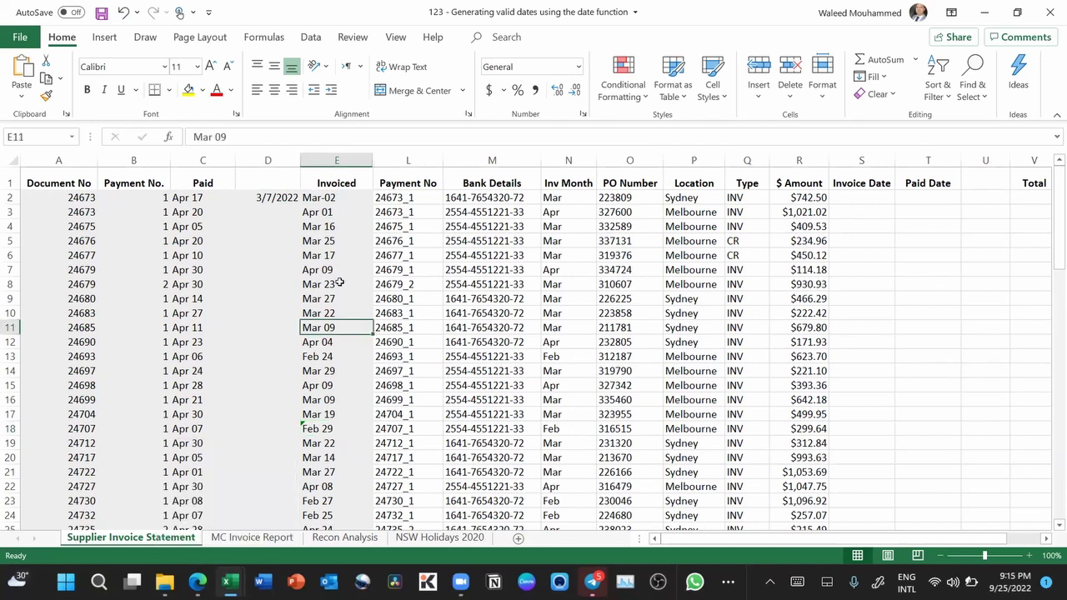
{"action": "left_click", "coordinate": [330, 198]}
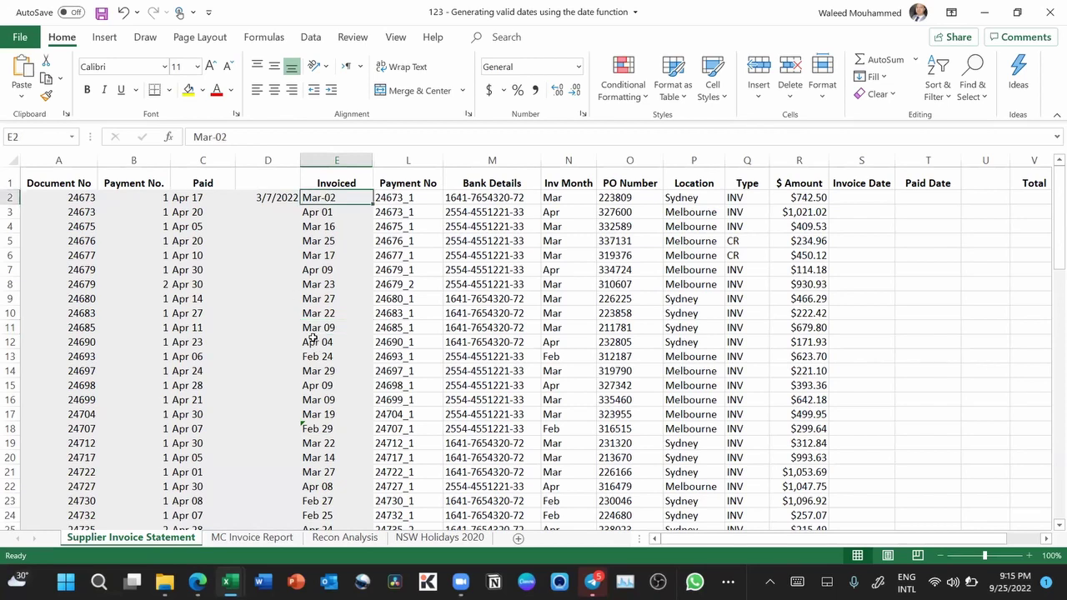
{"action": "left_click", "coordinate": [251, 537]}
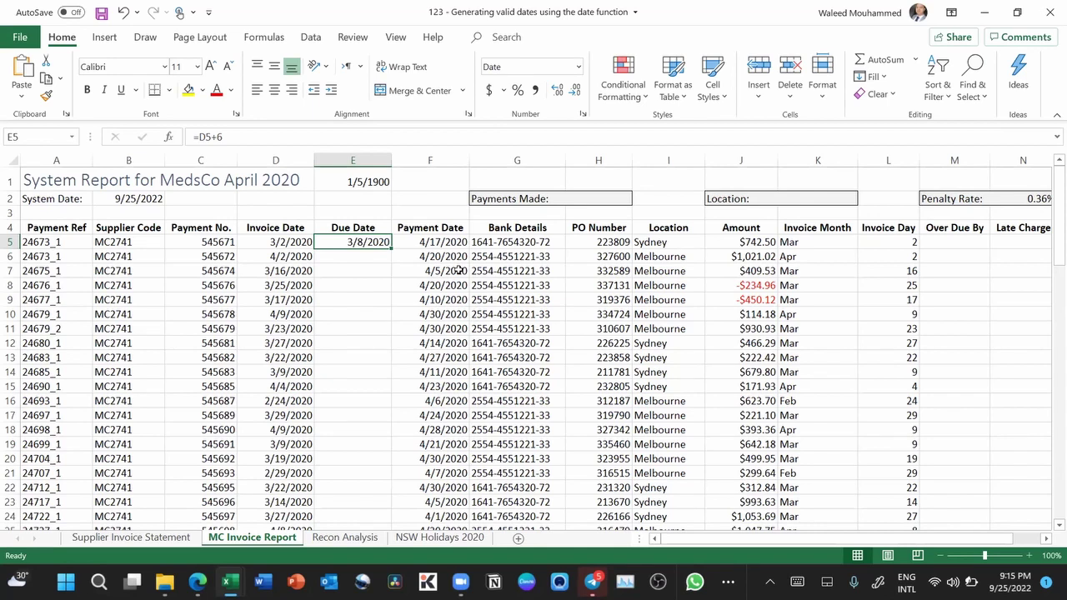
Step: Clear cell E1 and fill E5's =D5+6 formula down the entire Due Date column
{"action": "left_click", "coordinate": [364, 185]}
{"action": "key", "text": "Delete"}
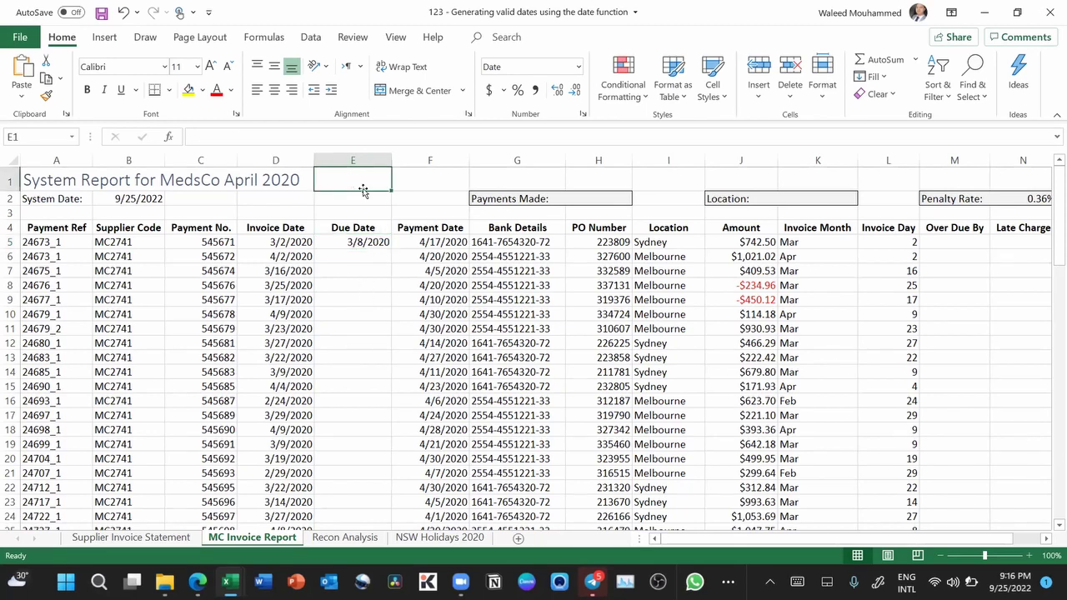
{"action": "left_click", "coordinate": [367, 241]}
{"action": "left_click_drag", "start_coordinate": [297, 242], "coordinate": [279, 453]}
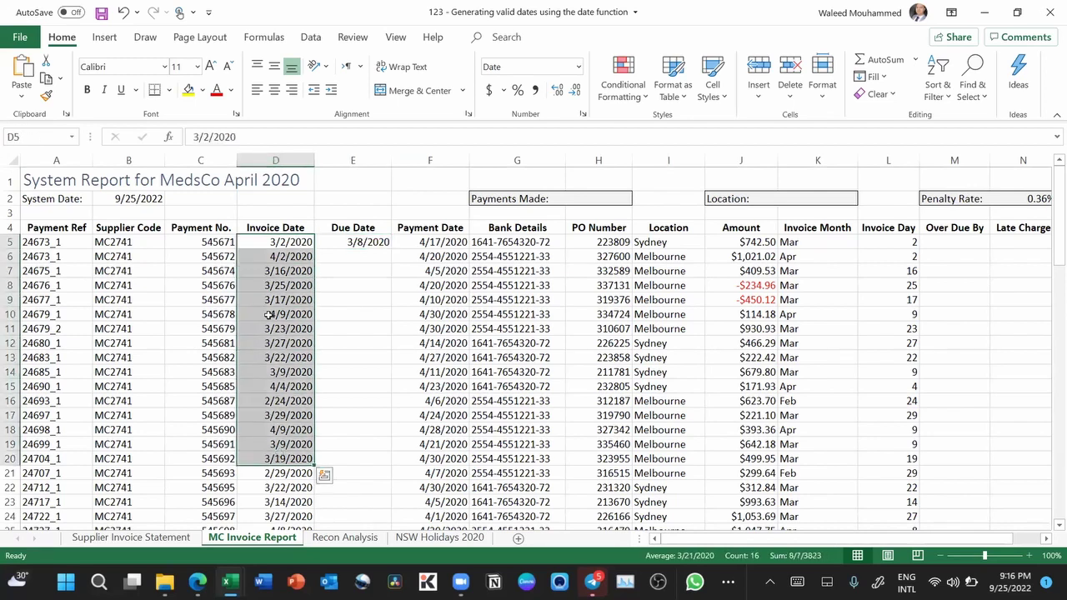
{"action": "left_click", "coordinate": [364, 242]}
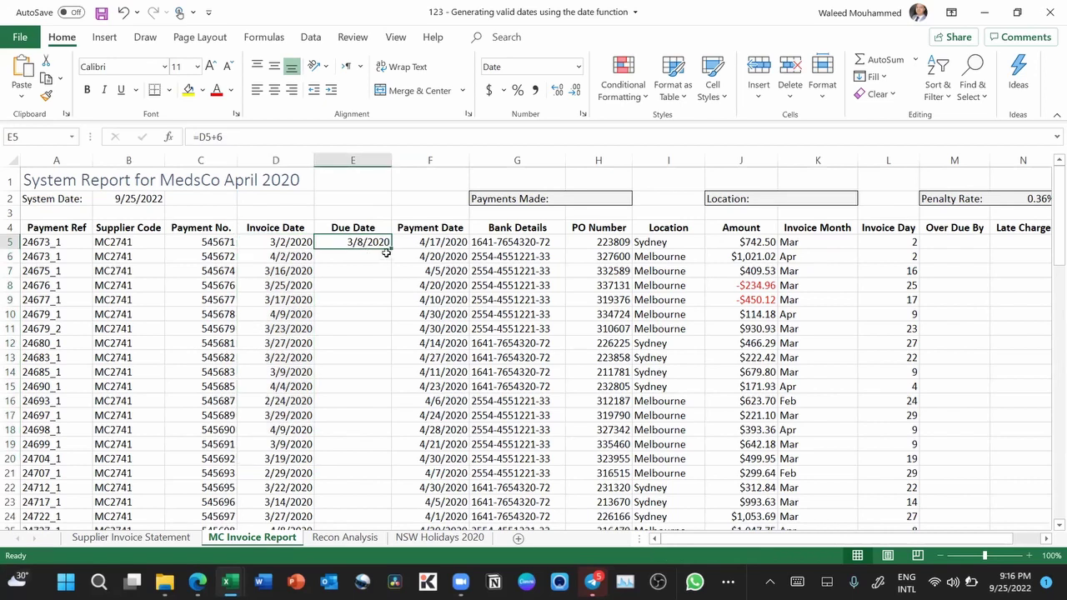
{"action": "double_click", "coordinate": [390, 248]}
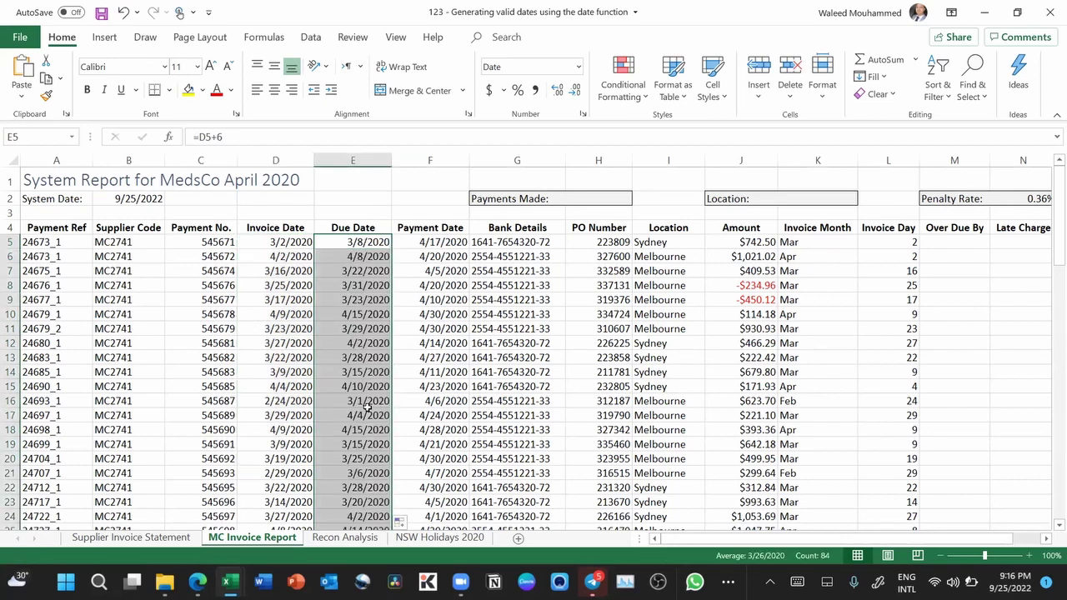
{"action": "left_click", "coordinate": [349, 242]}
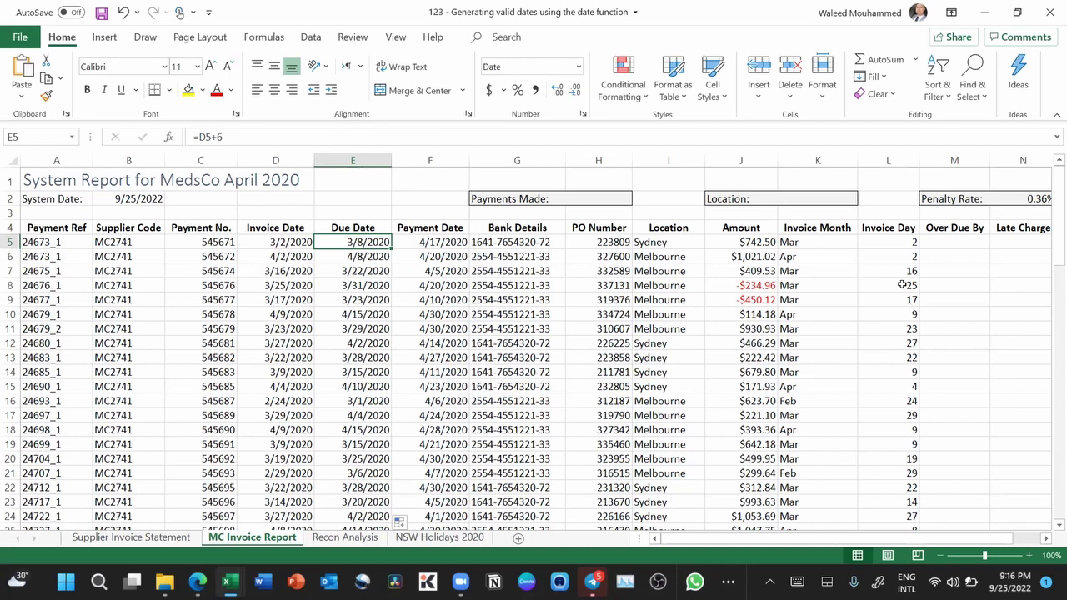
Step: Delete the existing formulas from the Invoice Month and Invoice Day columns, from row 5 down to the last record
{"action": "left_click", "coordinate": [815, 243]}
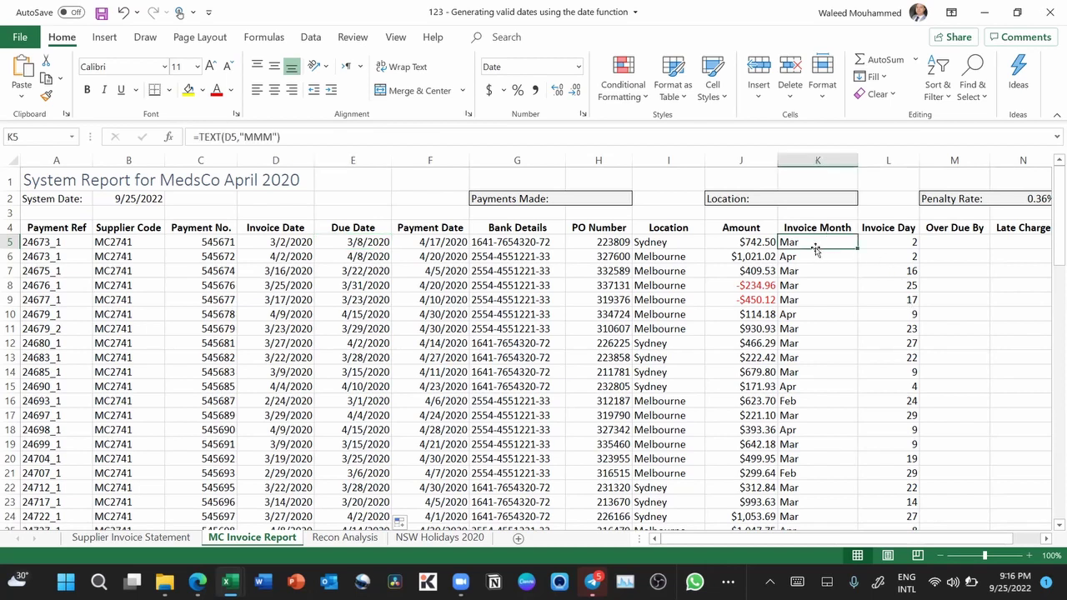
{"action": "left_click_drag", "start_coordinate": [815, 242], "coordinate": [888, 240]}
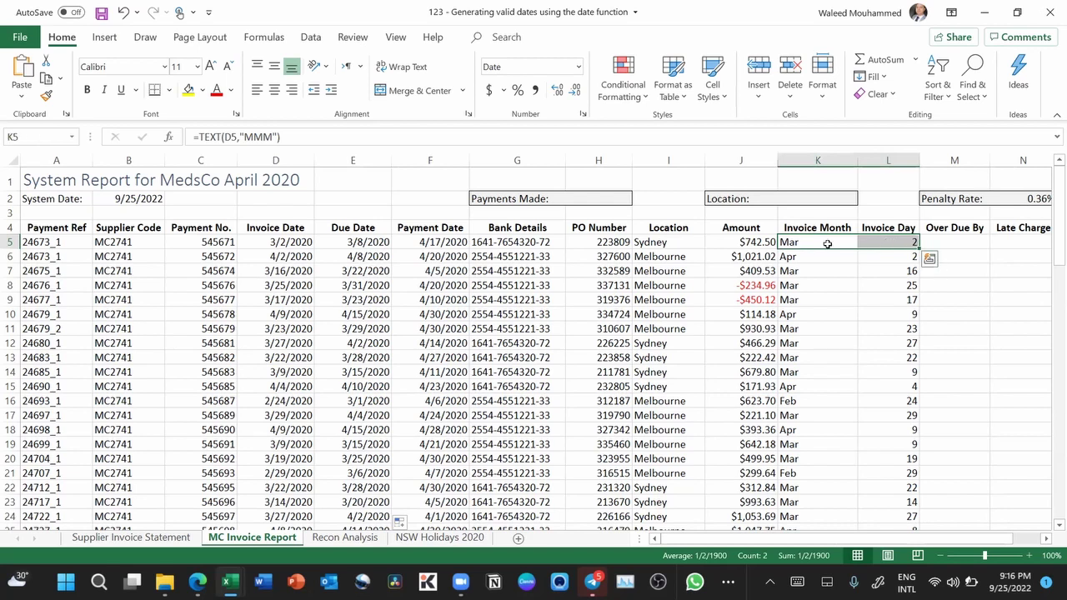
{"action": "key", "text": "ctrl+shift+Down"}
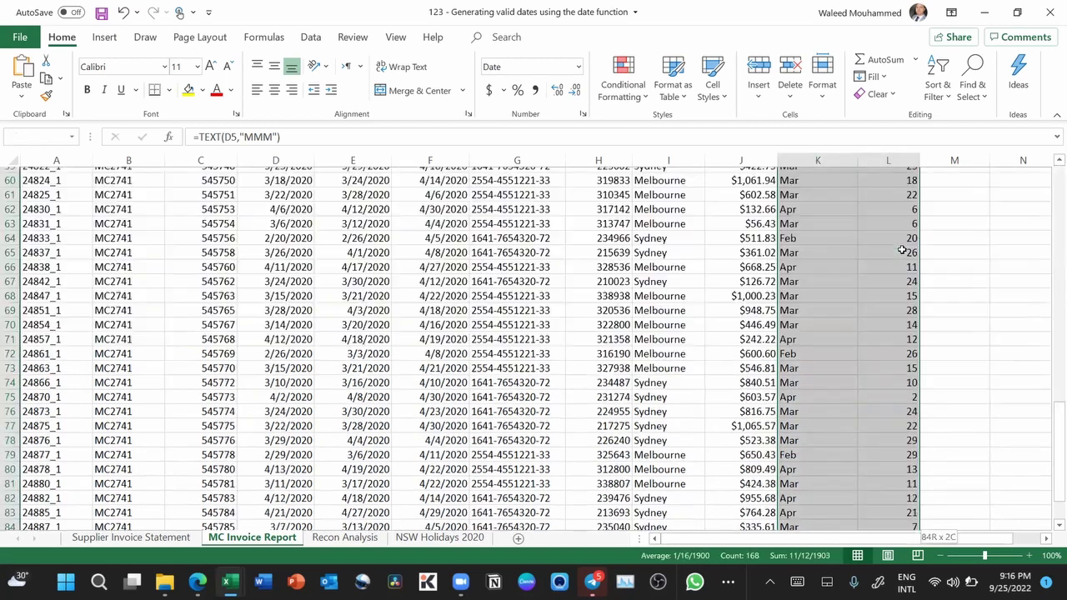
{"action": "key", "text": "Delete"}
{"action": "key", "text": "ctrl+BackSpace"}
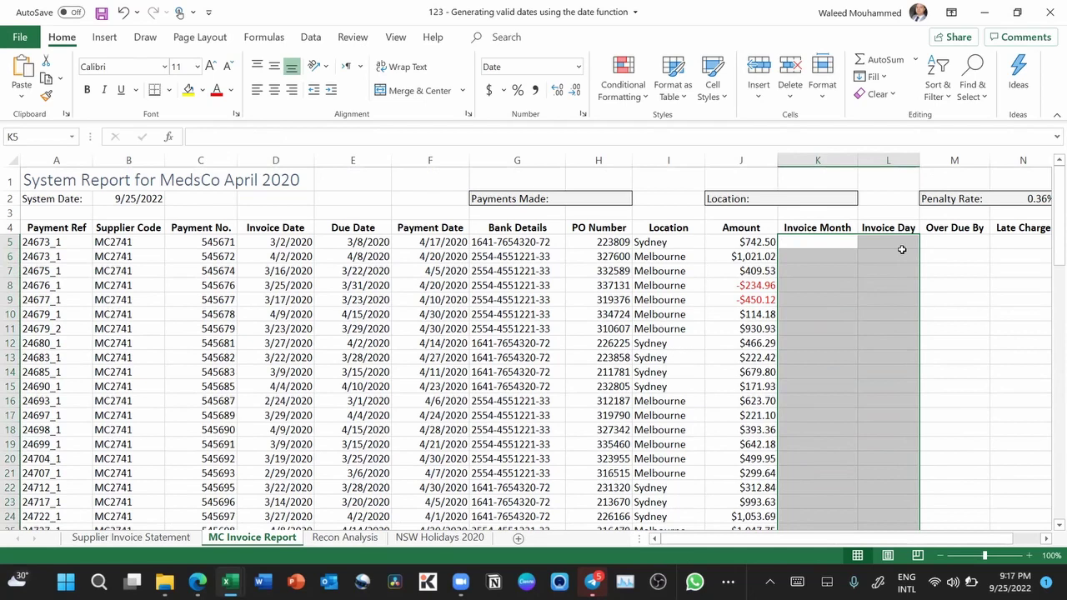
{"action": "left_click", "coordinate": [815, 240]}
{"action": "type", "text": "="}
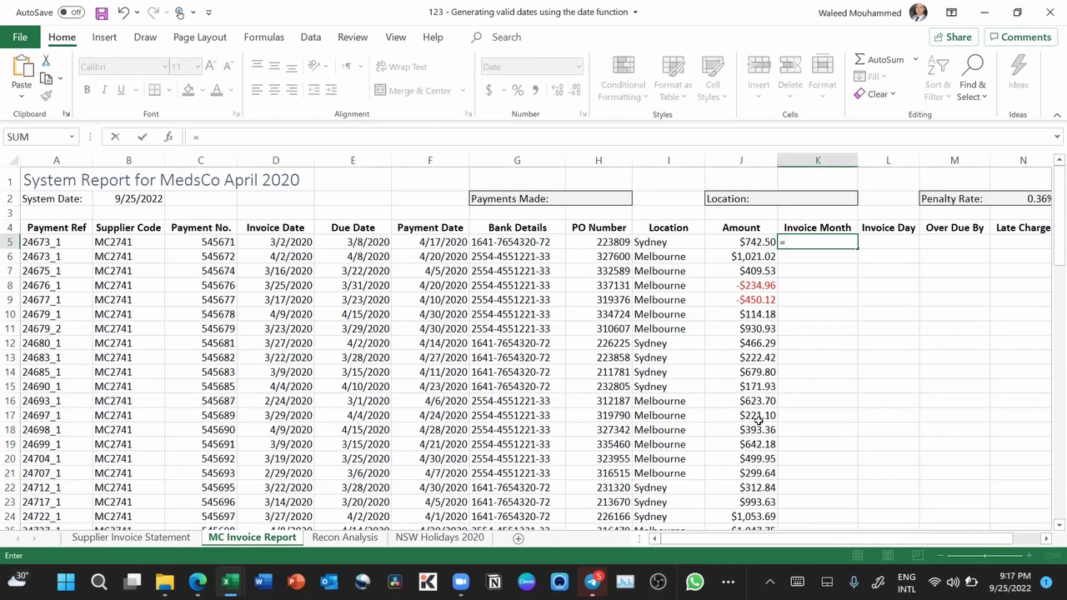
{"action": "key", "text": "Escape"}
{"action": "left_click", "coordinate": [269, 241]}
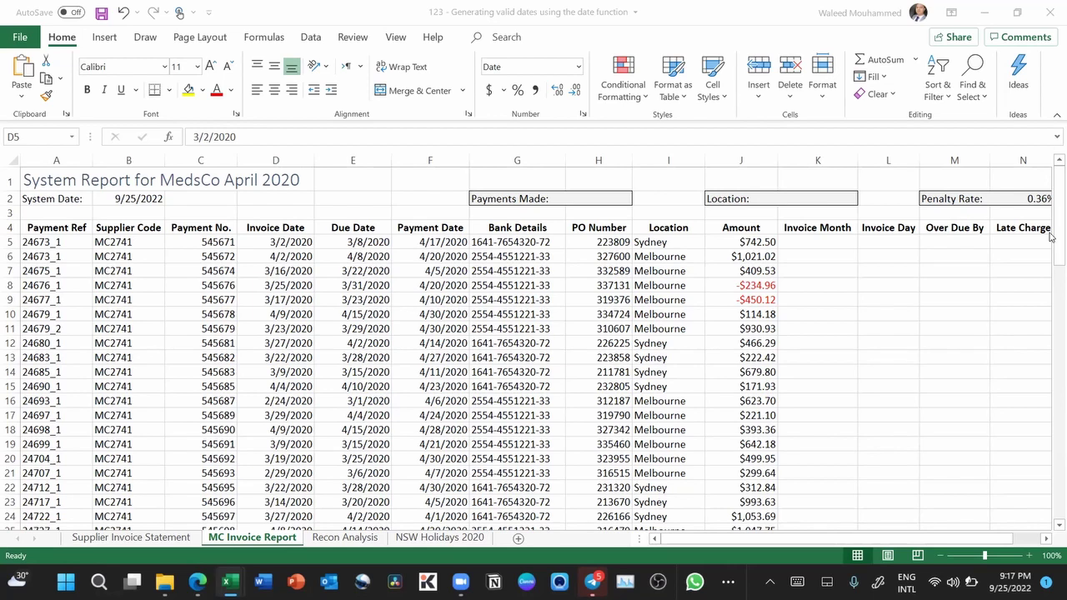
Step: Enter =MONTH(E5) in K5 to extract the month number from the first Due Date
{"action": "left_click", "coordinate": [836, 240]}
{"action": "type", "text": "=month"}
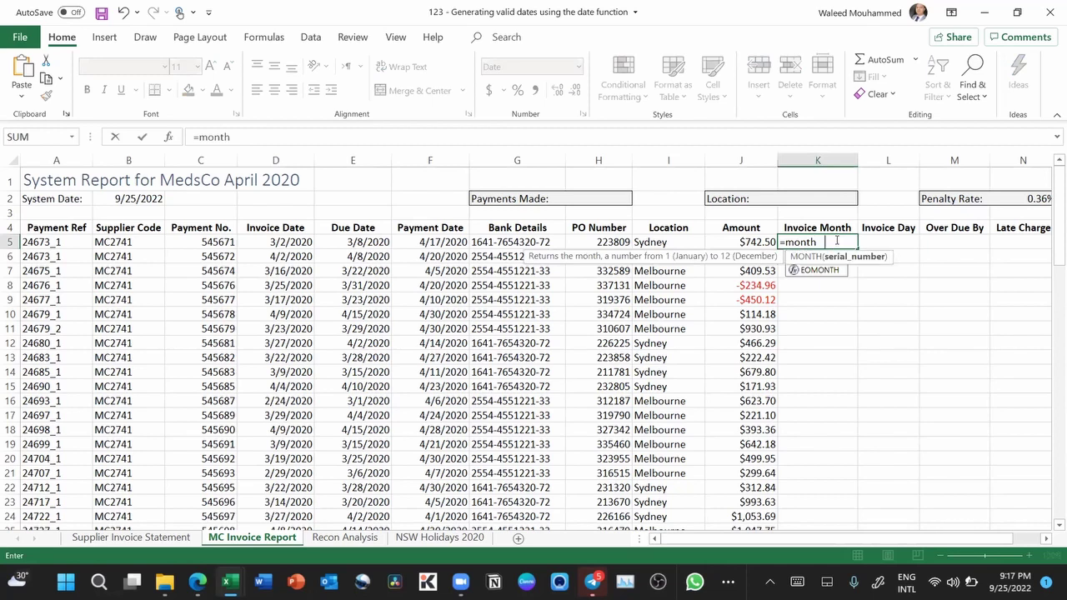
{"action": "key", "text": "Tab"}
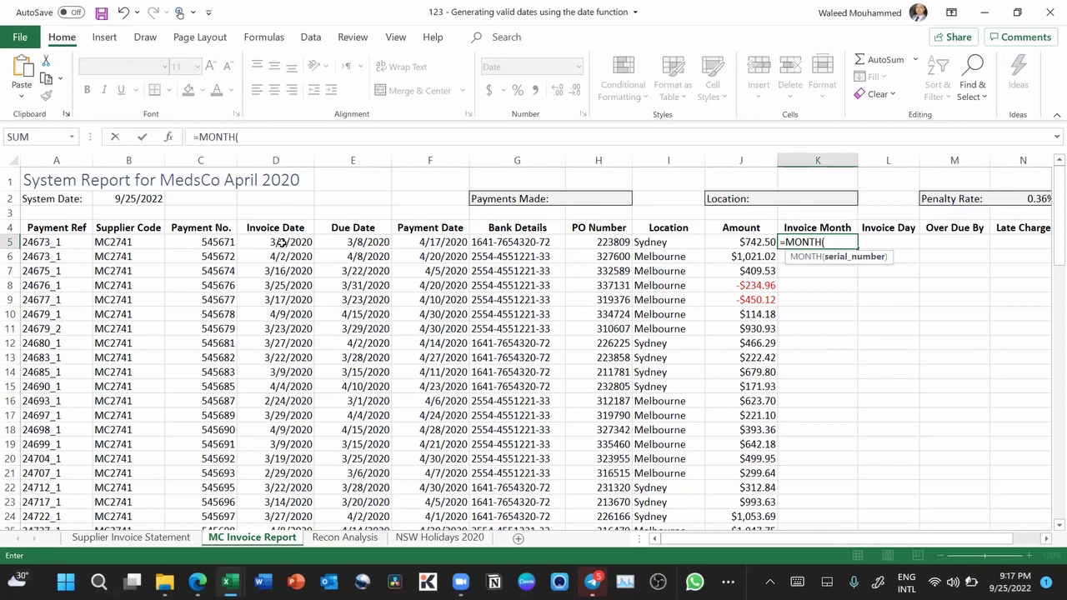
{"action": "left_click", "coordinate": [373, 241]}
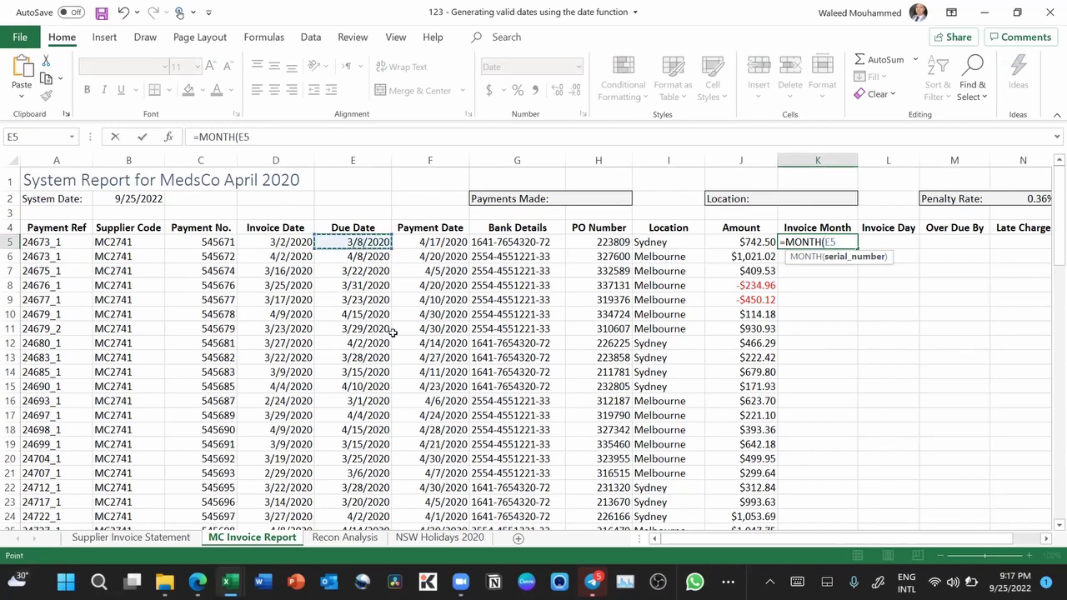
{"action": "type", "text": ")"}
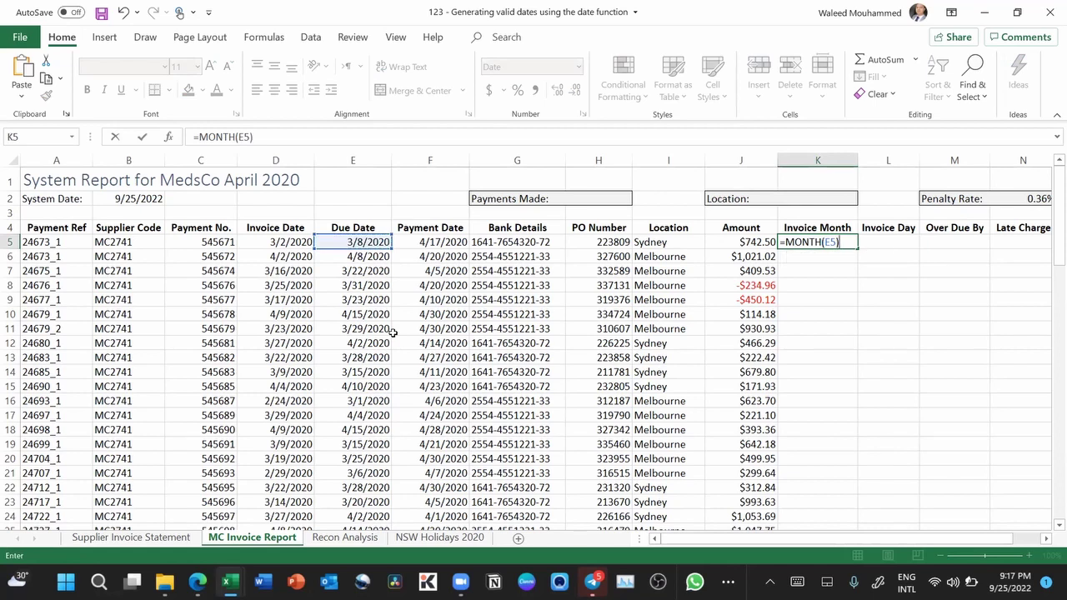
{"action": "key", "text": "ctrl+Return"}
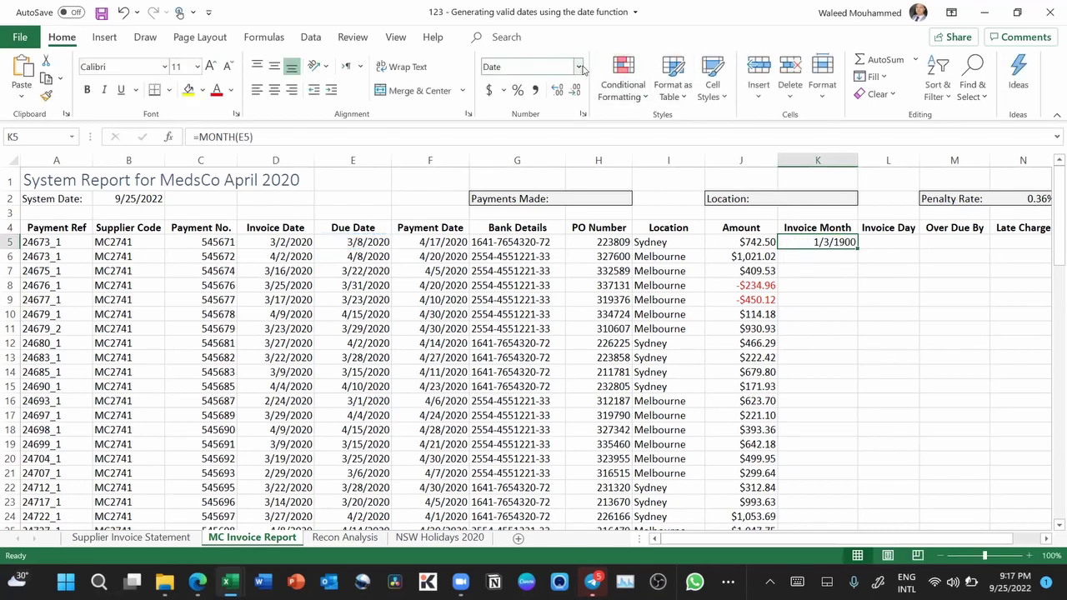
Step: Apply the General number format to K5 and fill its formula down the Invoice Month column
{"action": "left_click", "coordinate": [537, 70]}
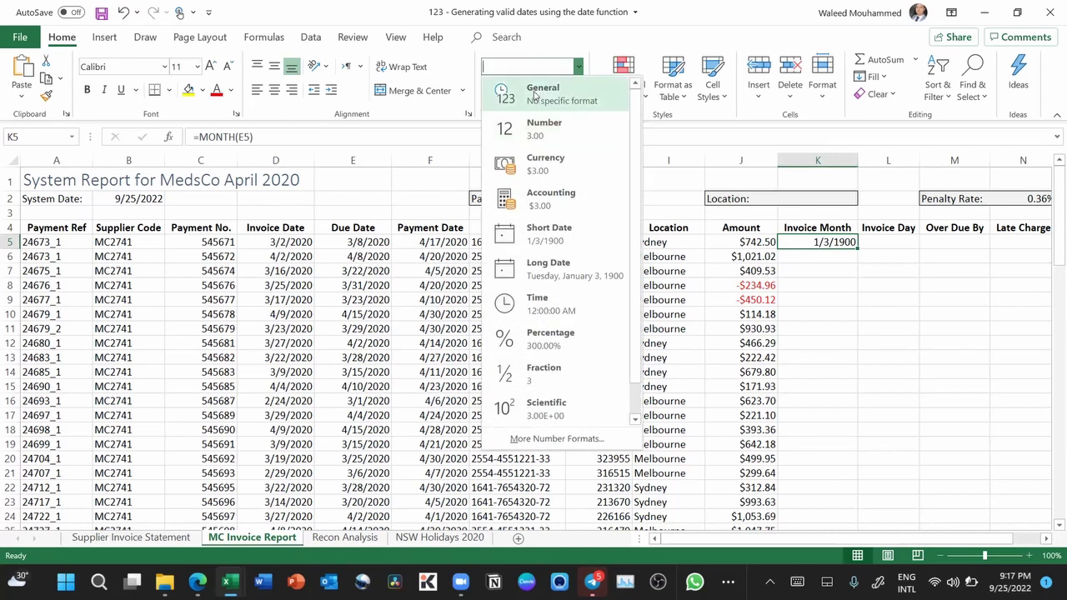
{"action": "left_click", "coordinate": [536, 93]}
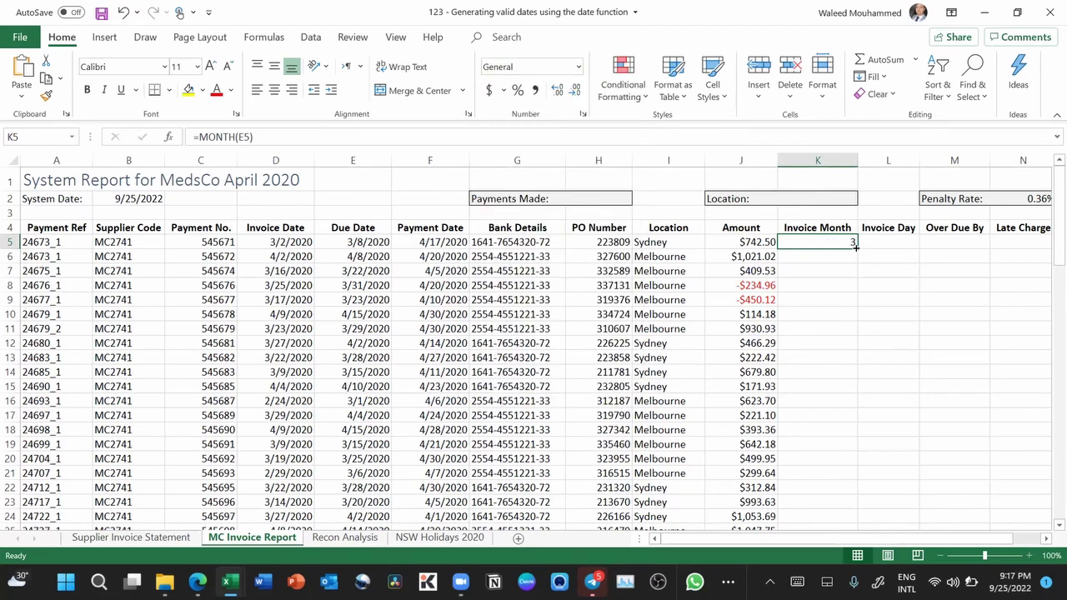
{"action": "double_click", "coordinate": [857, 249]}
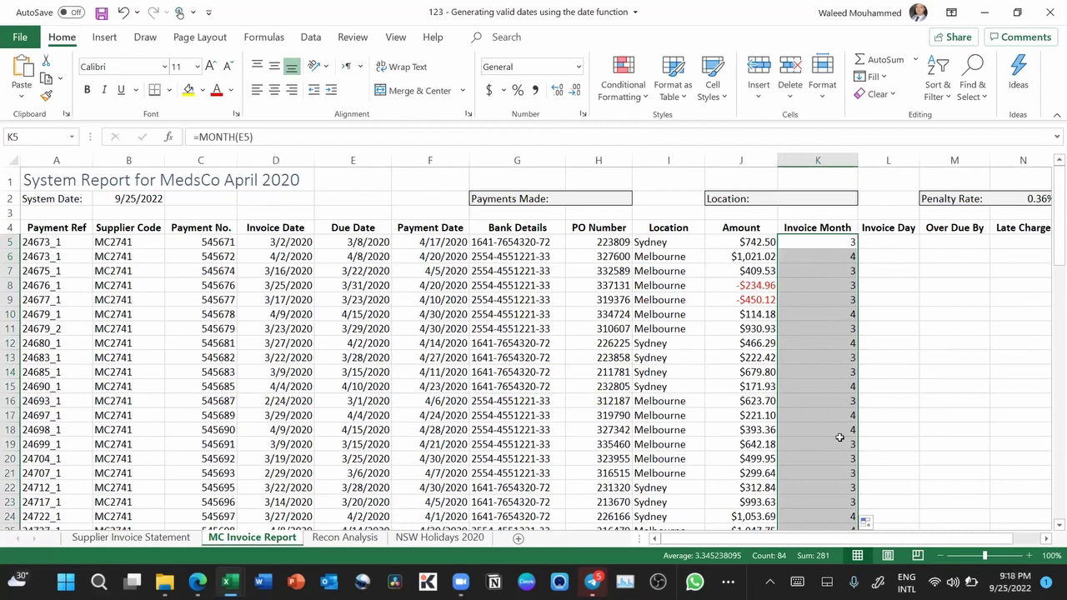
{"action": "left_click", "coordinate": [814, 248]}
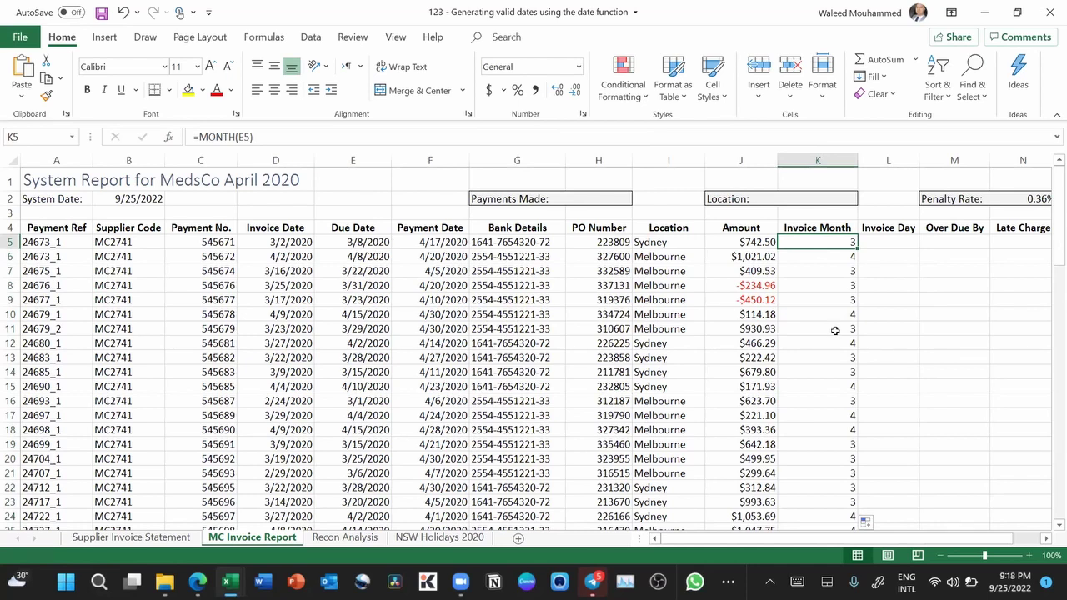
{"action": "left_click", "coordinate": [198, 137]}
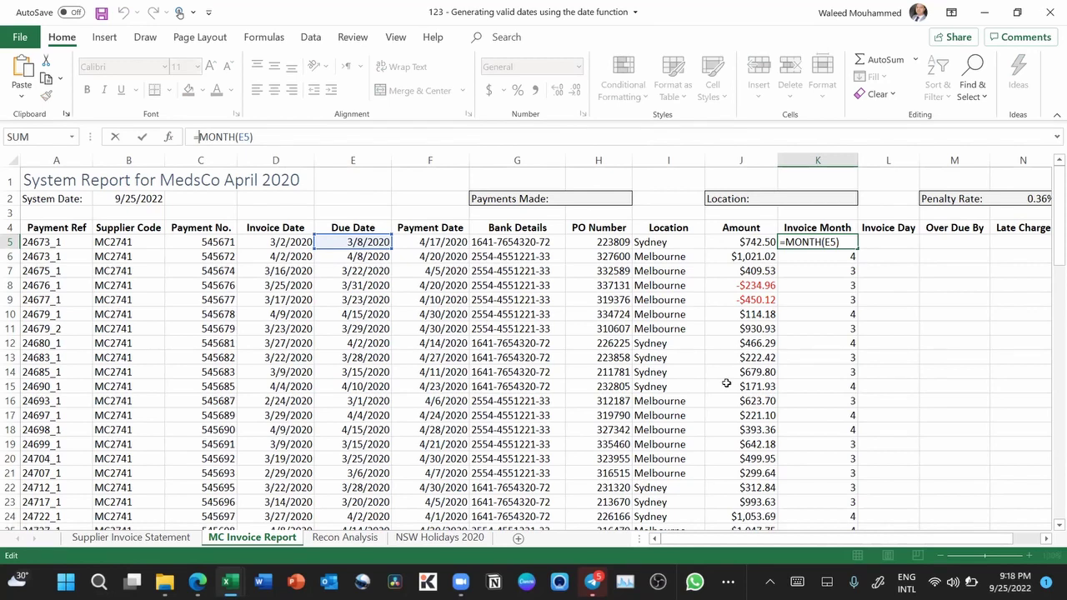
{"action": "key", "text": "ctrl+Return"}
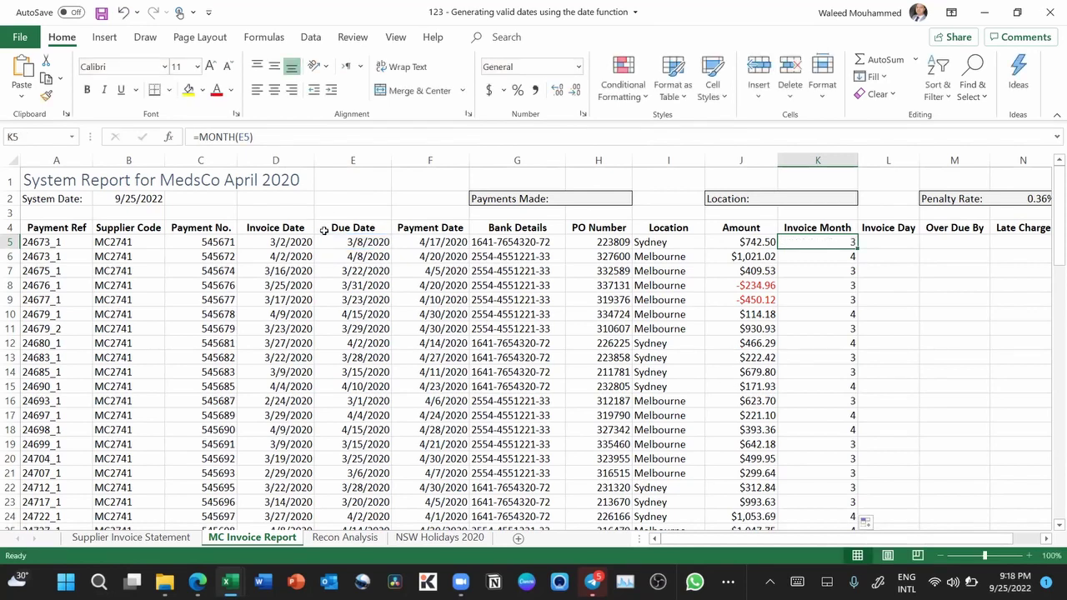
{"action": "left_click", "coordinate": [578, 75]}
{"action": "scroll", "coordinate": [564, 315], "scroll_direction": "down", "scroll_amount": 1}
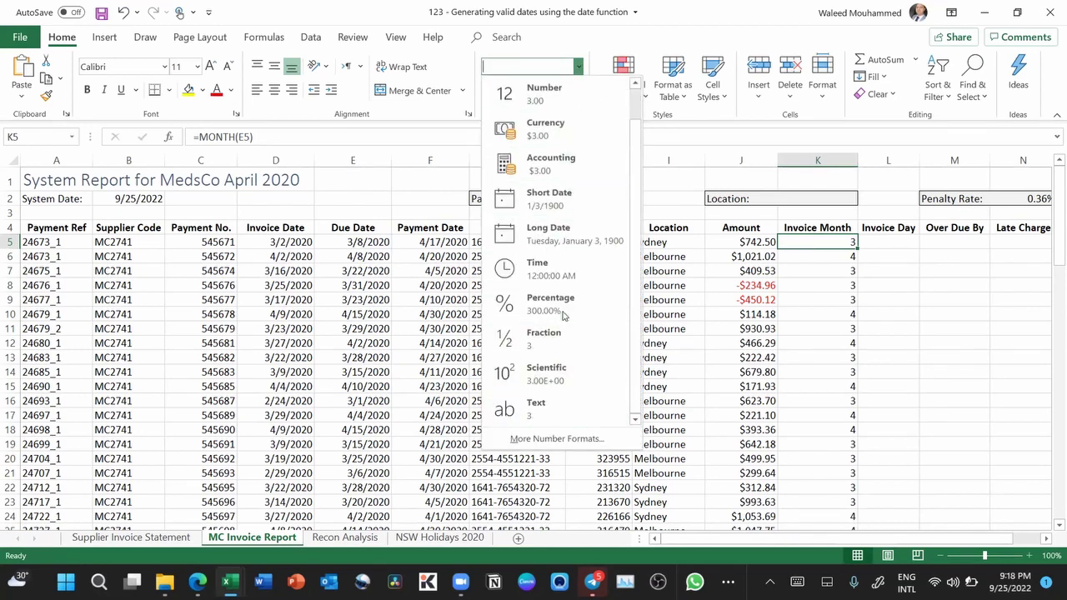
{"action": "scroll", "coordinate": [564, 315], "scroll_direction": "up", "scroll_amount": 1}
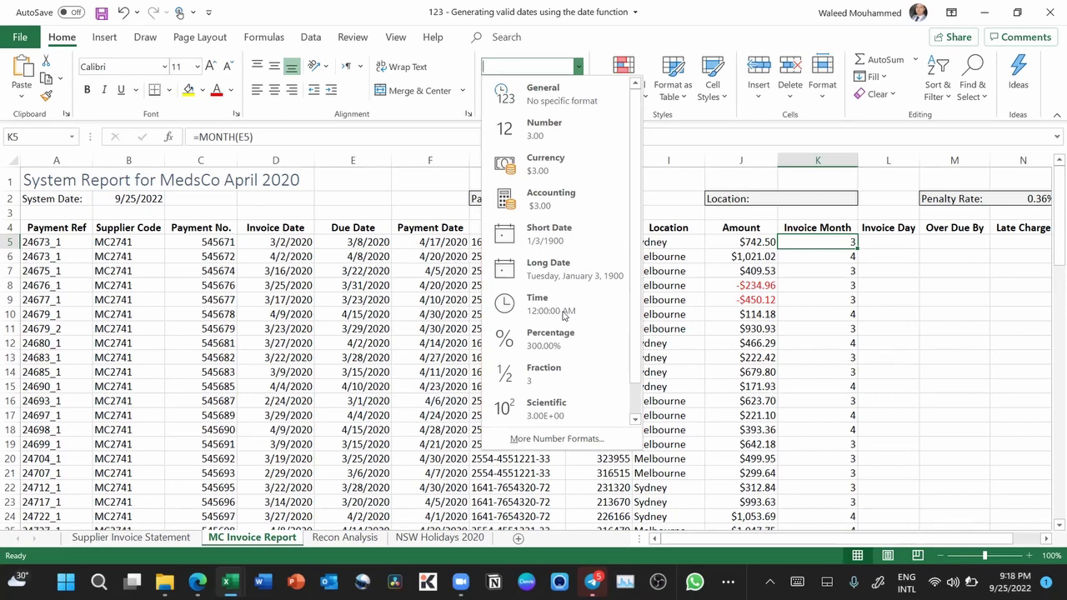
{"action": "scroll", "coordinate": [563, 315], "scroll_direction": "down", "scroll_amount": 1}
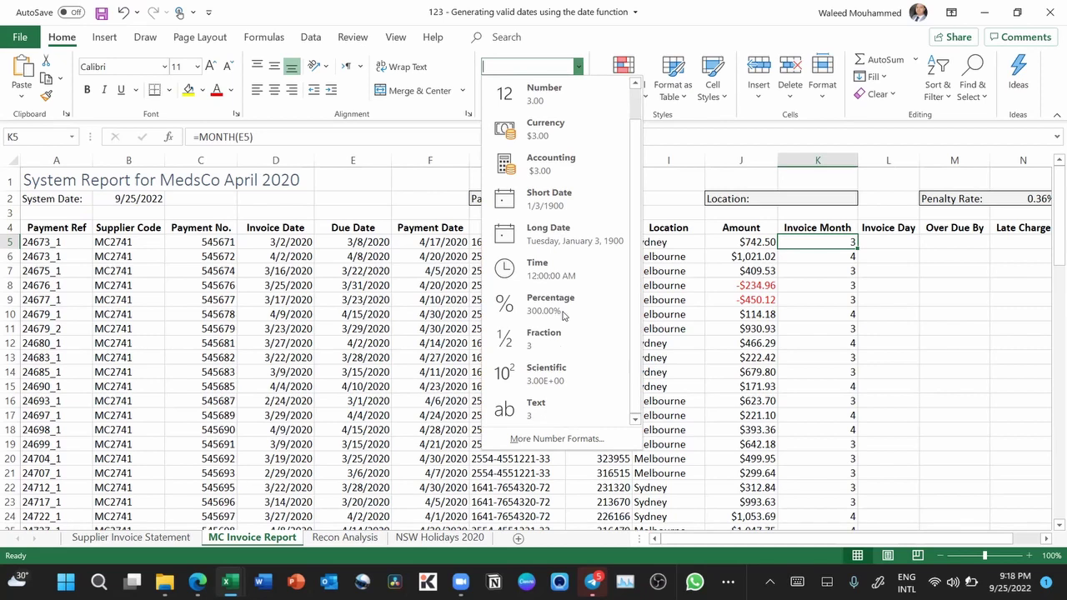
{"action": "key", "text": "Escape"}
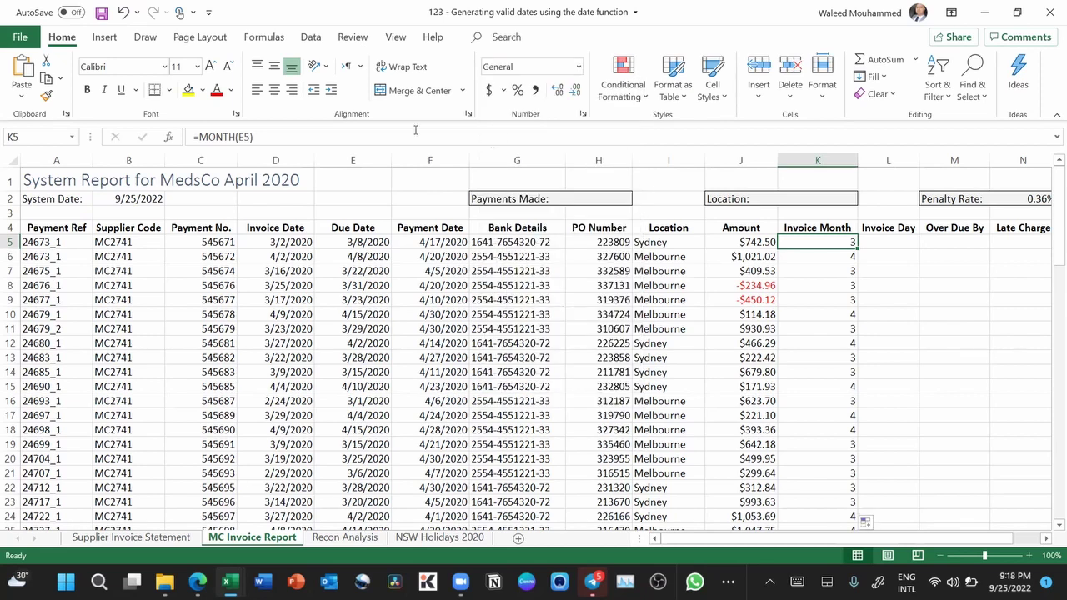
Step: Try to show month names by changing K5 to =TEXT(MONTH(E5),"MMM") and filling it down the Invoice Month column
{"action": "left_click", "coordinate": [198, 137]}
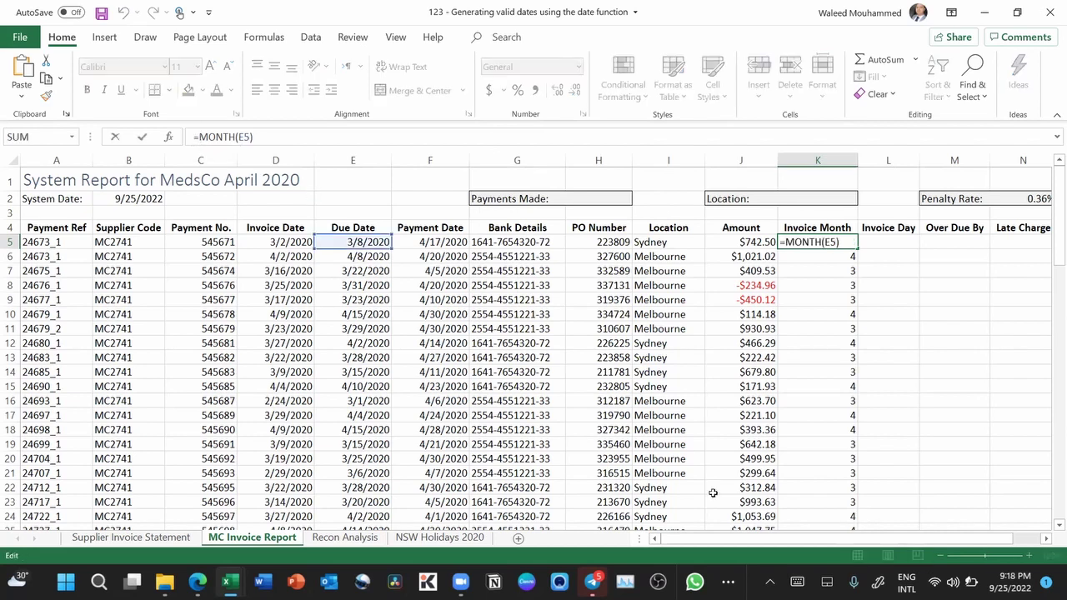
{"action": "type", "text": "TEXT("}
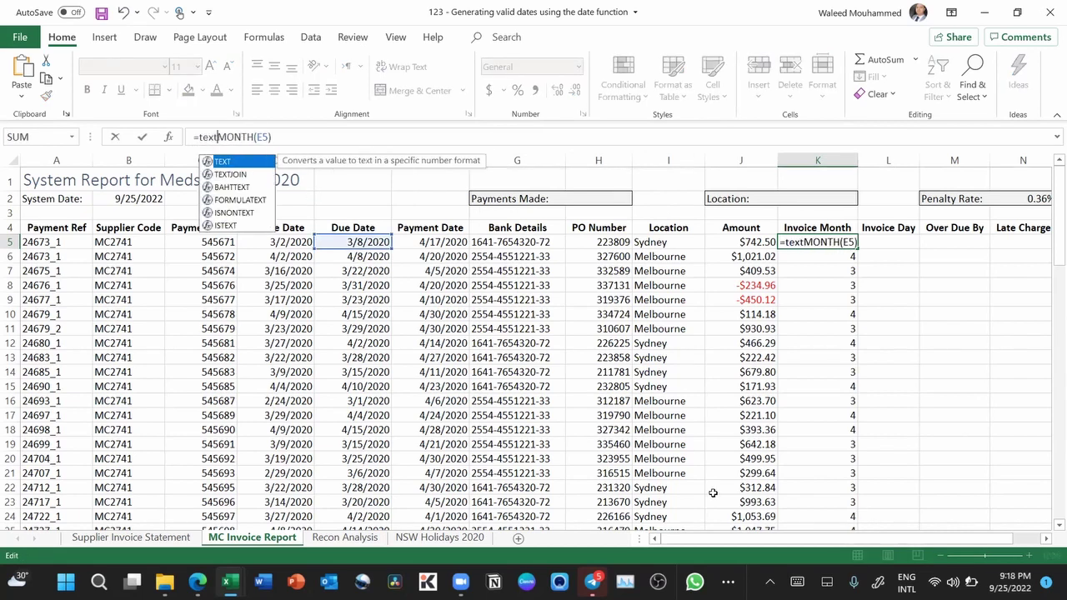
{"action": "left_click", "coordinate": [304, 141]}
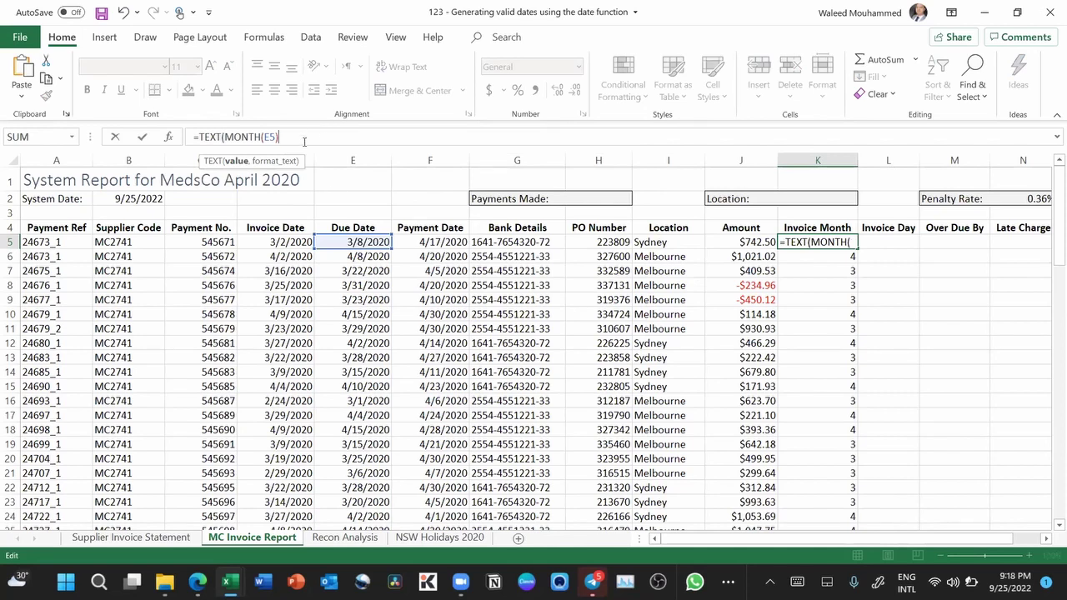
{"action": "type", "text": ","}
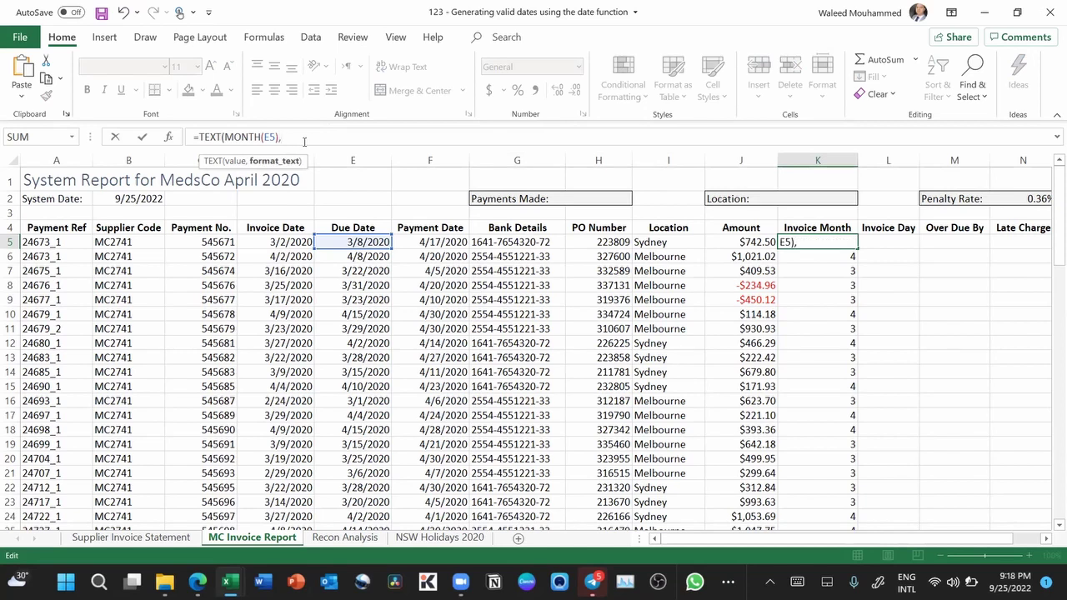
{"action": "type", "text": "\"MMM\")"}
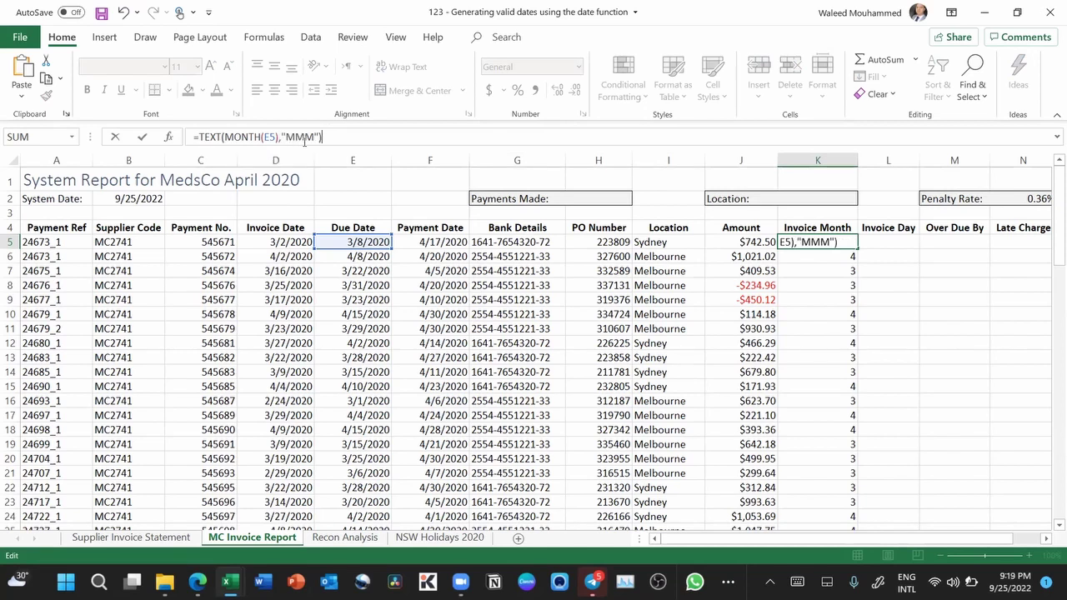
{"action": "key", "text": "ctrl+Return"}
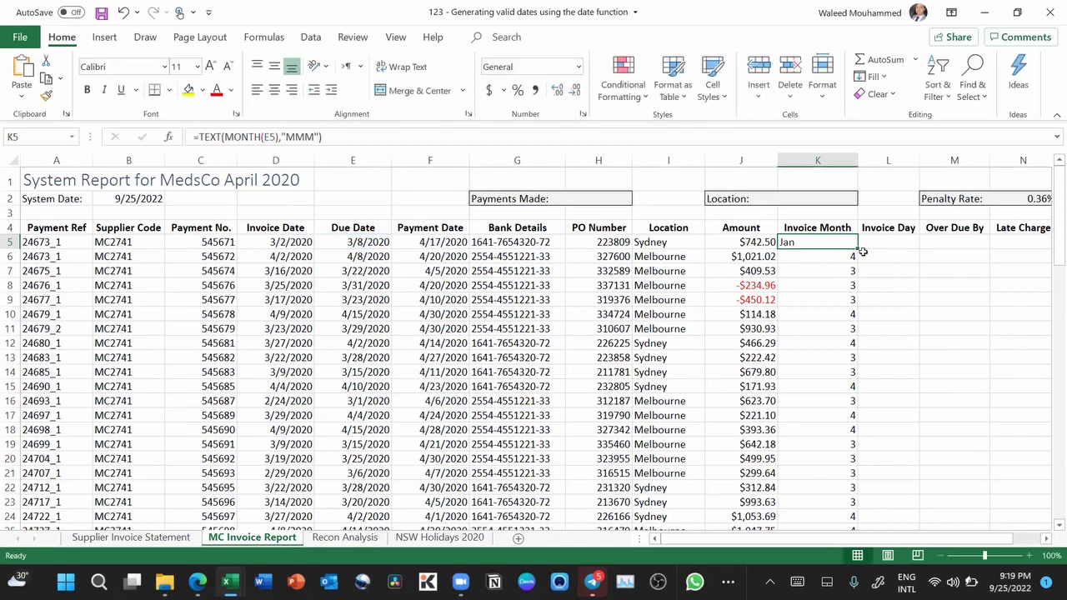
{"action": "double_click", "coordinate": [857, 249]}
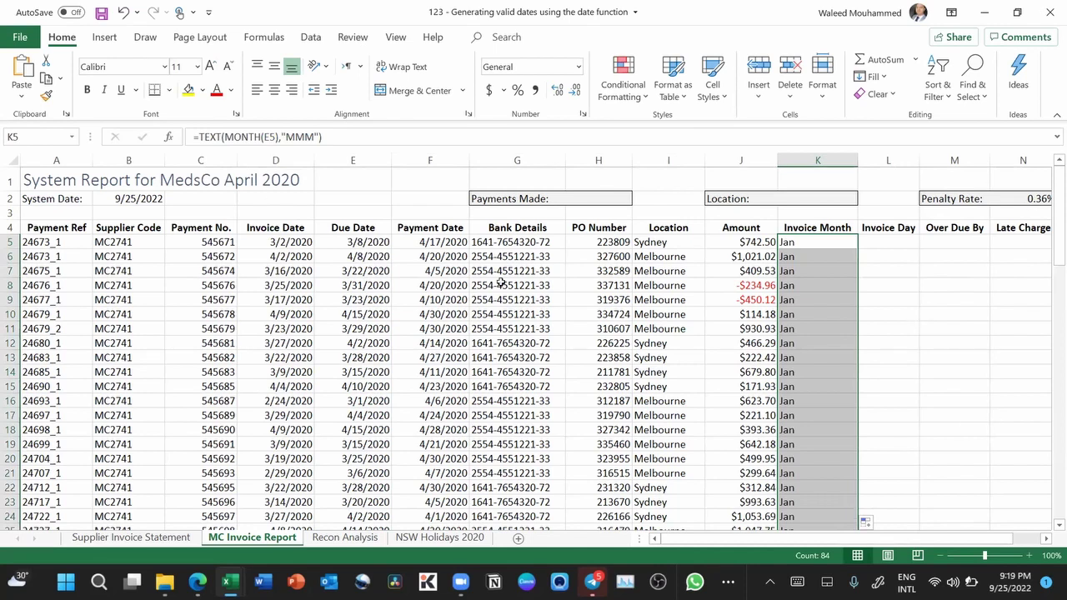
Step: Undo both the Invoice Month column fill and the TEXT formula change in K5
{"action": "key", "text": "ctrl+z"}
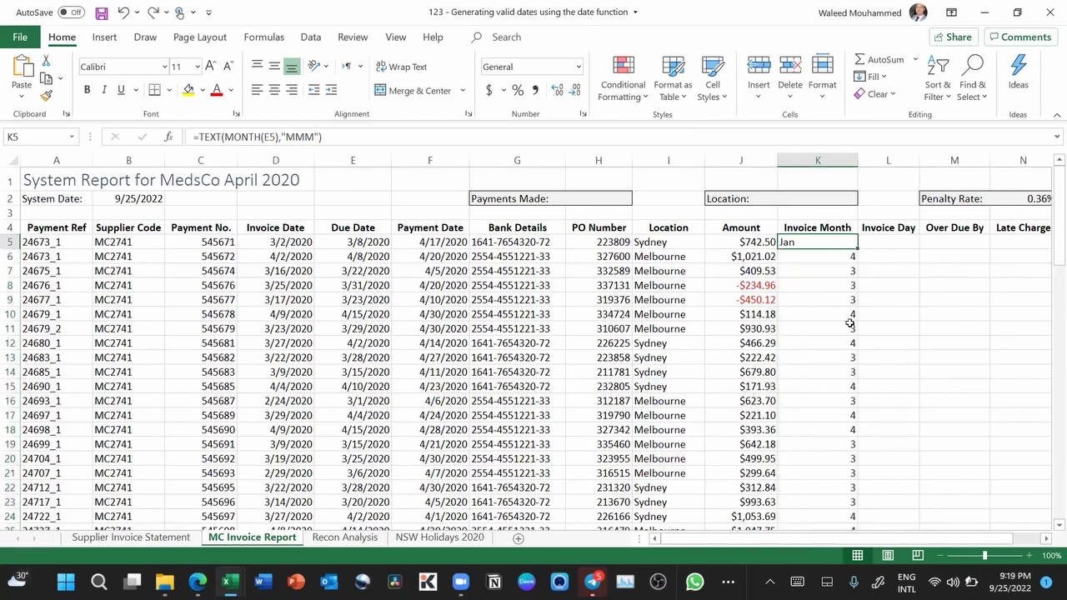
{"action": "key", "text": "ctrl+z"}
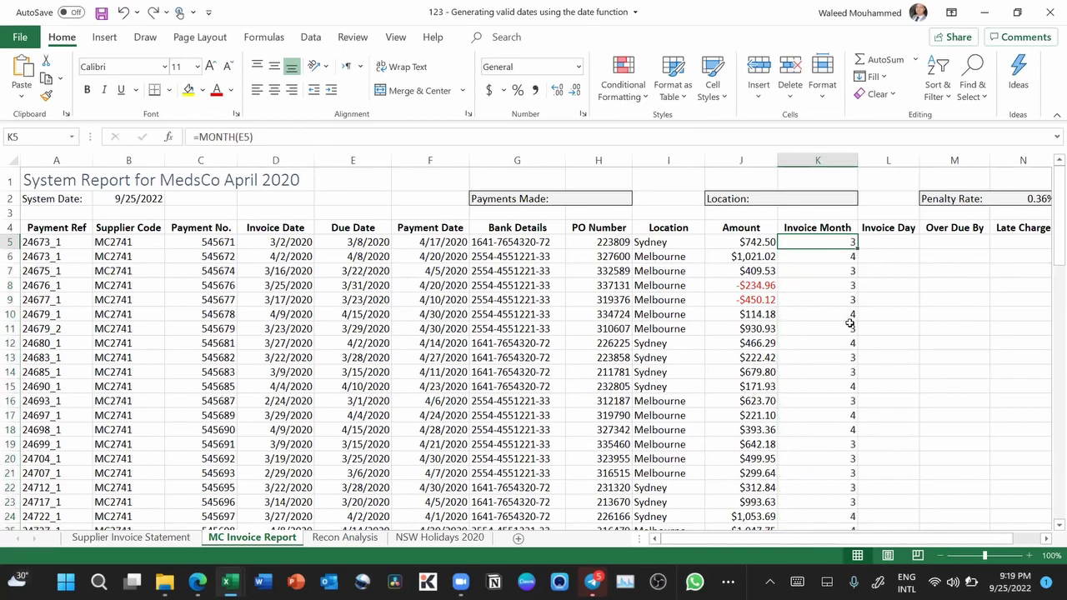
Step: Try wrapping K5's month formula as =TEXT(MONTH(E5),"MM") and undo the change
{"action": "left_click", "coordinate": [201, 137]}
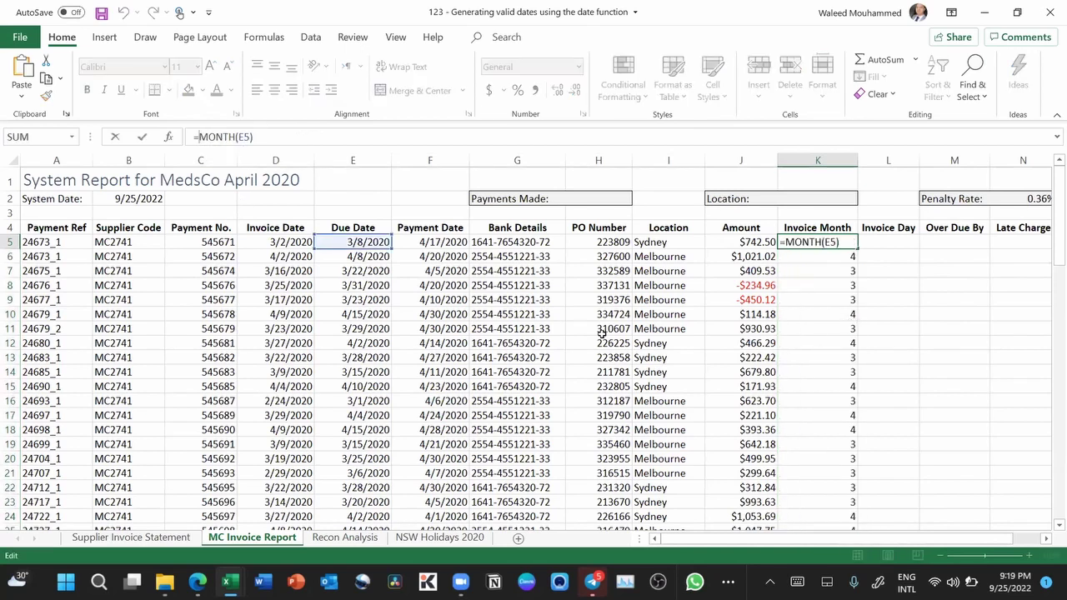
{"action": "type", "text": "TEXT("}
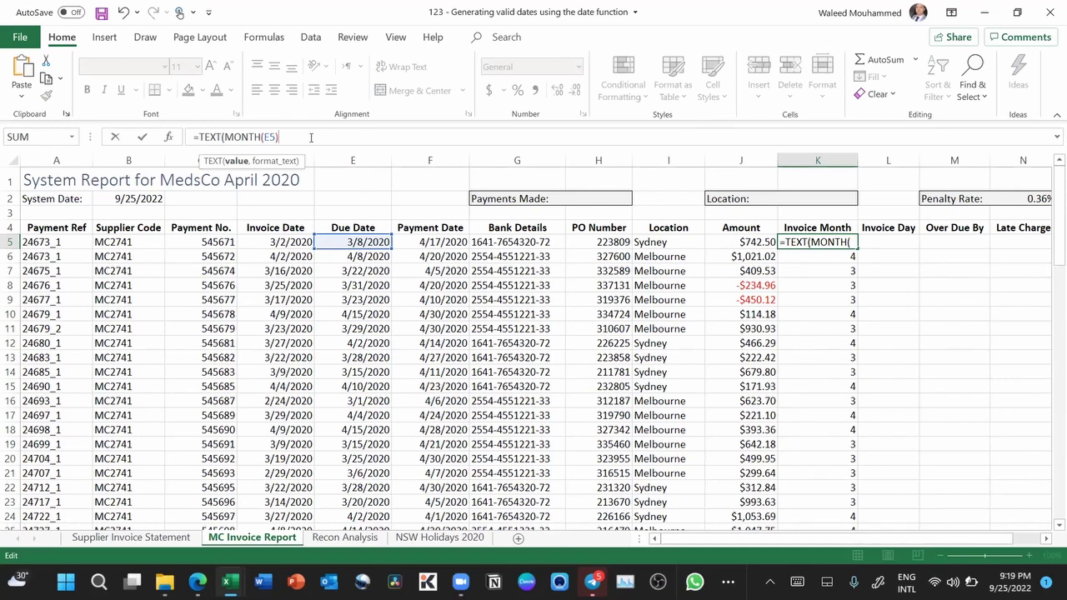
{"action": "type", "text": ","}
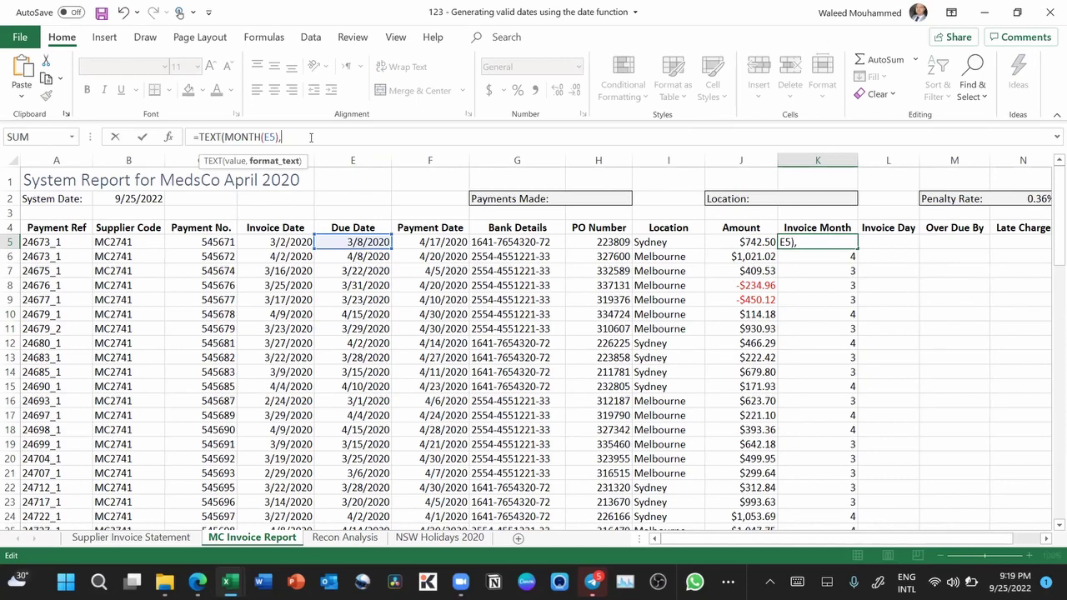
{"action": "type", "text": "\"MM\")"}
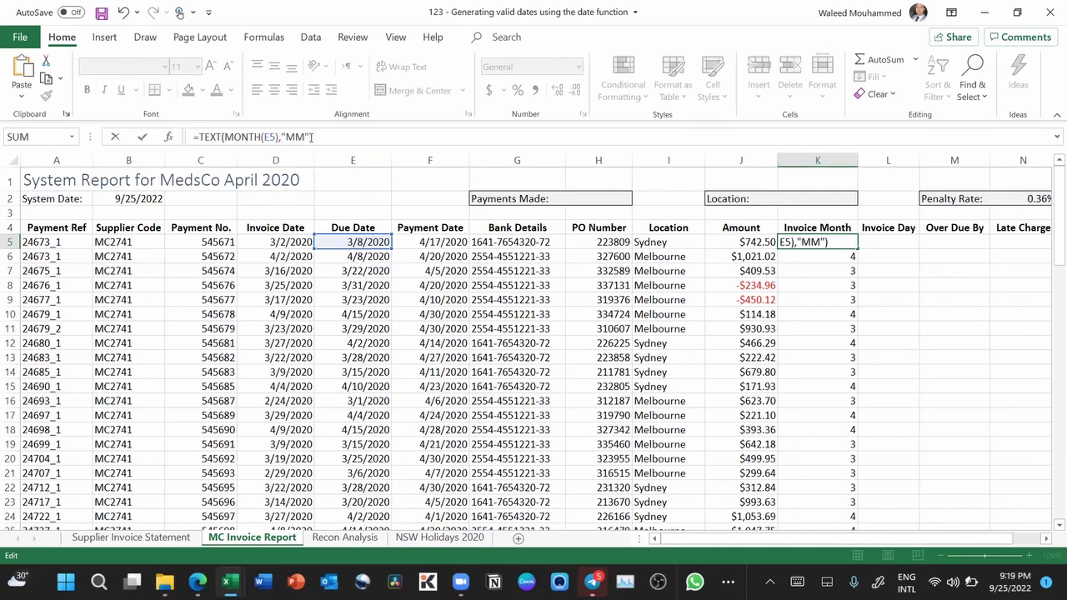
{"action": "key", "text": "ctrl+Return"}
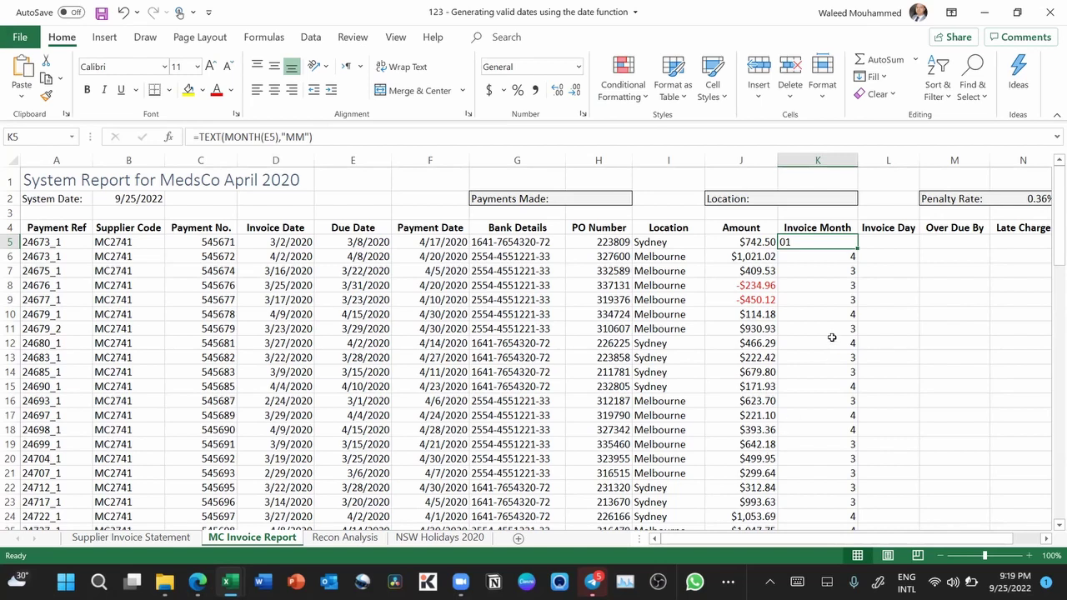
{"action": "key", "text": "ctrl+z"}
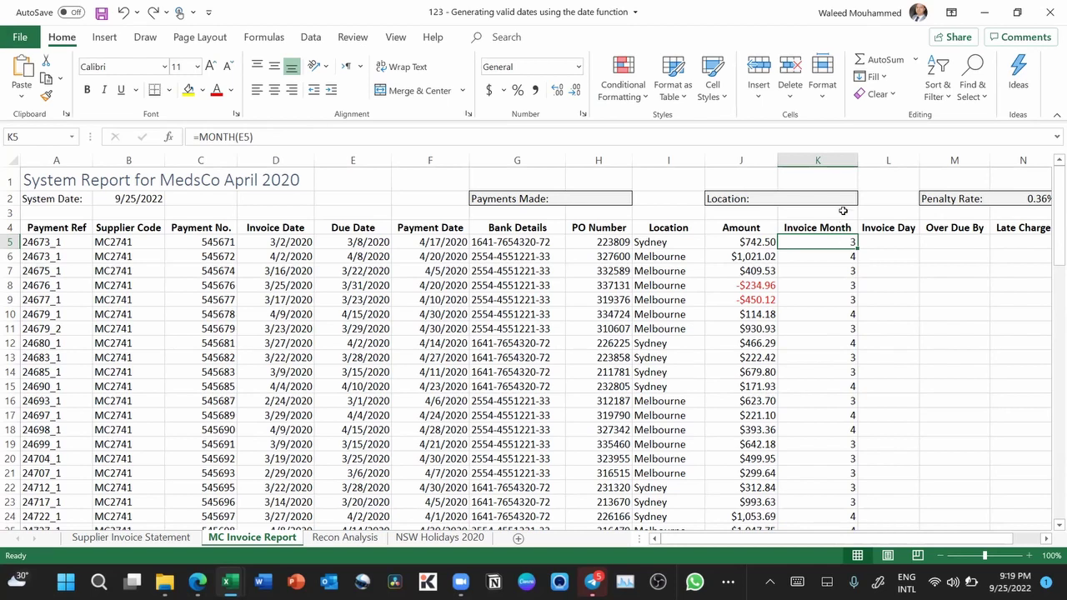
Step: Replace K5's formula with =TEXT(E5,"MMM") and fill it down the Invoice Month column
{"action": "left_click", "coordinate": [844, 160]}
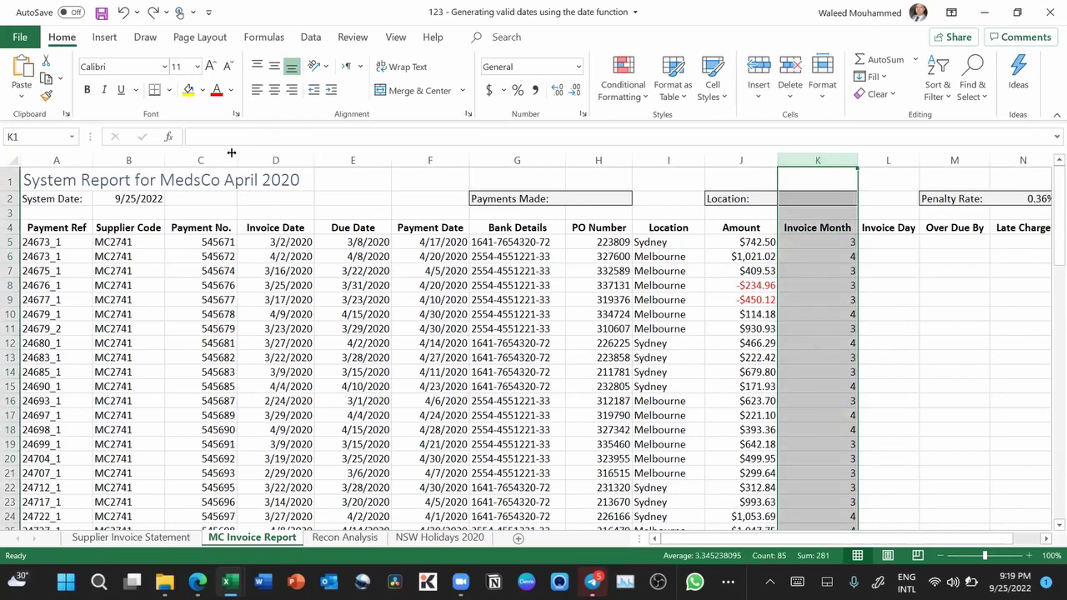
{"action": "left_click", "coordinate": [817, 242]}
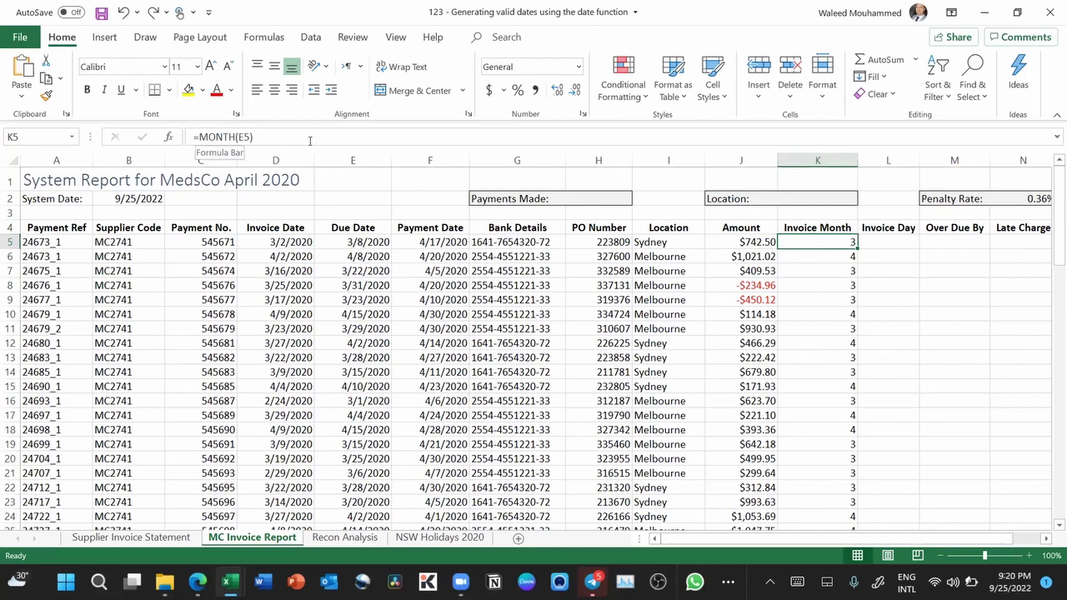
{"action": "left_click", "coordinate": [309, 140]}
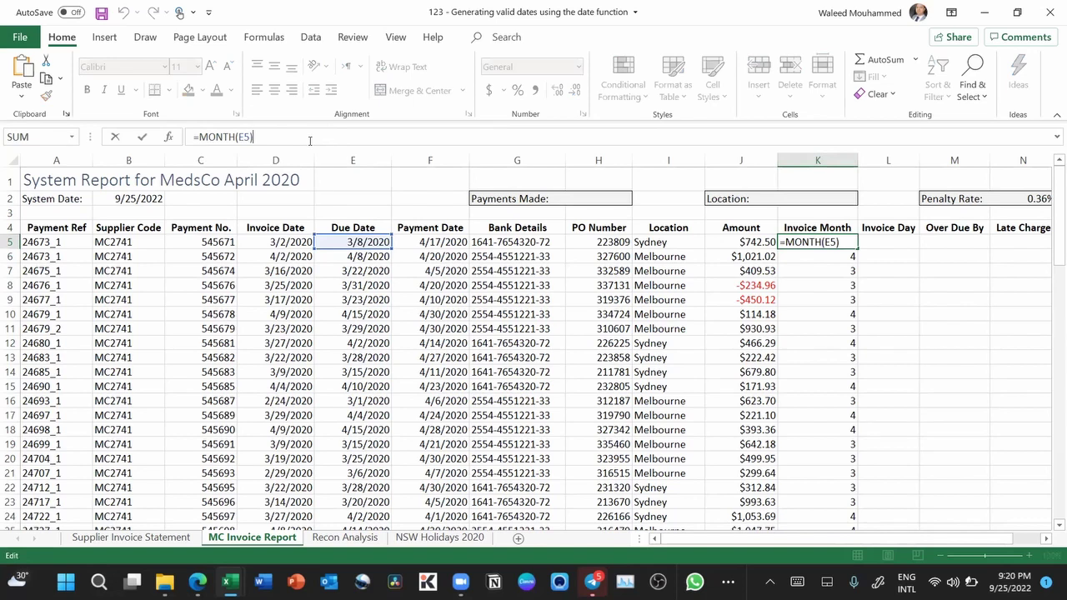
{"action": "key", "text": "BackSpace"}
{"action": "key", "text": "BackSpace"}
{"action": "key", "text": "BackSpace"}
{"action": "key", "text": "BackSpace"}
{"action": "key", "text": "BackSpace"}
{"action": "key", "text": "BackSpace"}
{"action": "key", "text": "BackSpace"}
{"action": "key", "text": "BackSpace"}
{"action": "key", "text": "BackSpace"}
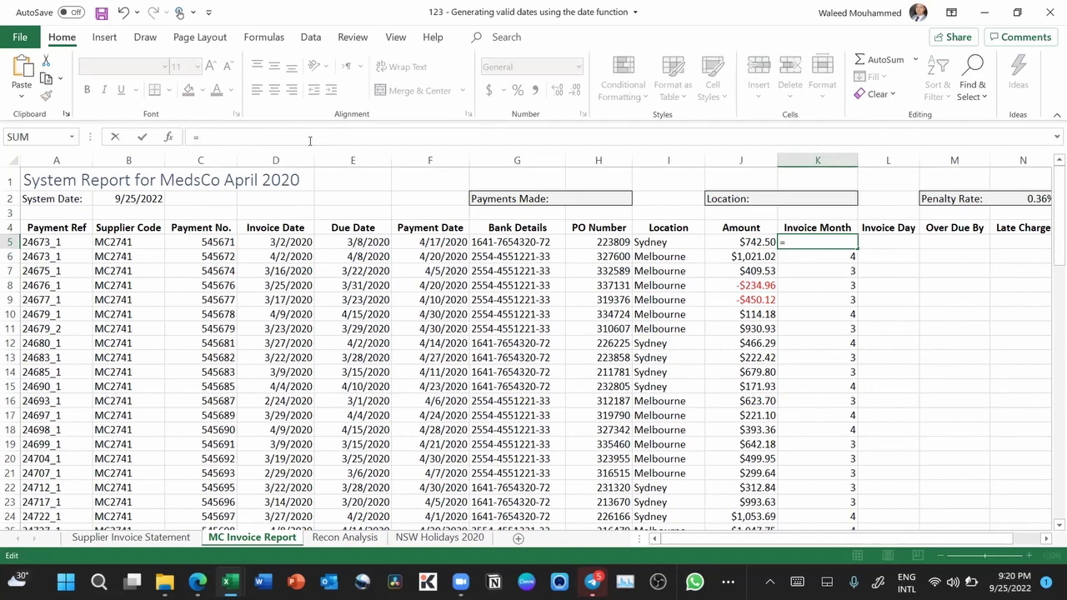
{"action": "type", "text": "text"}
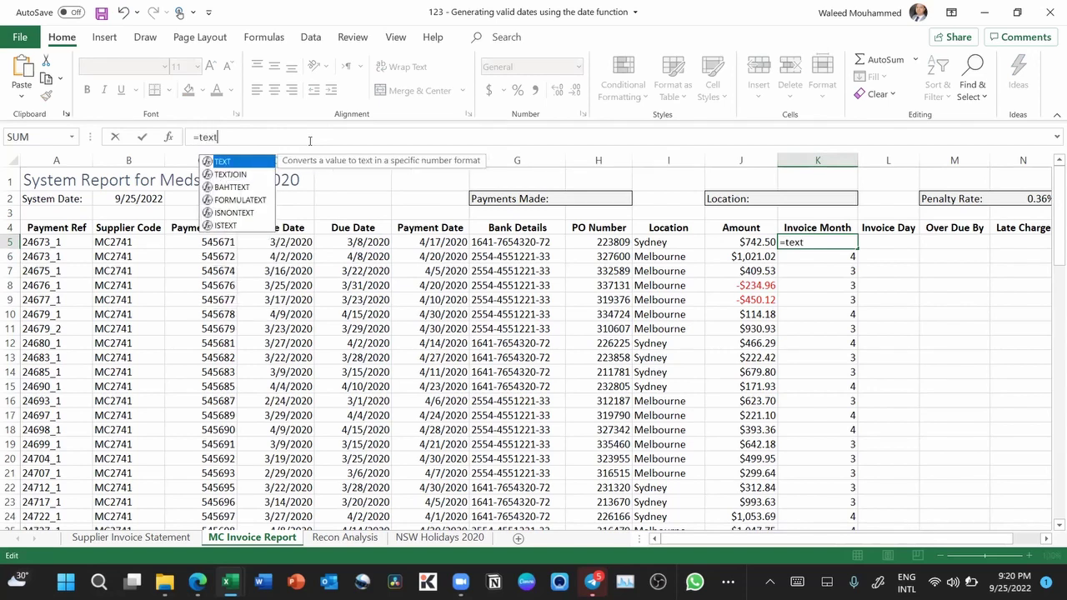
{"action": "key", "text": "Tab"}
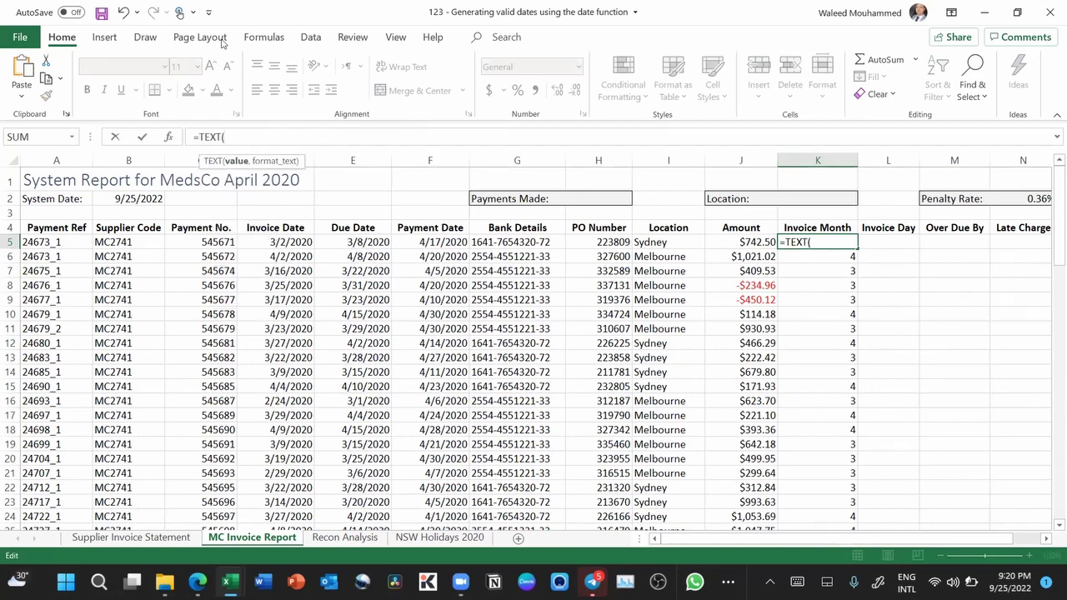
{"action": "left_click", "coordinate": [354, 242]}
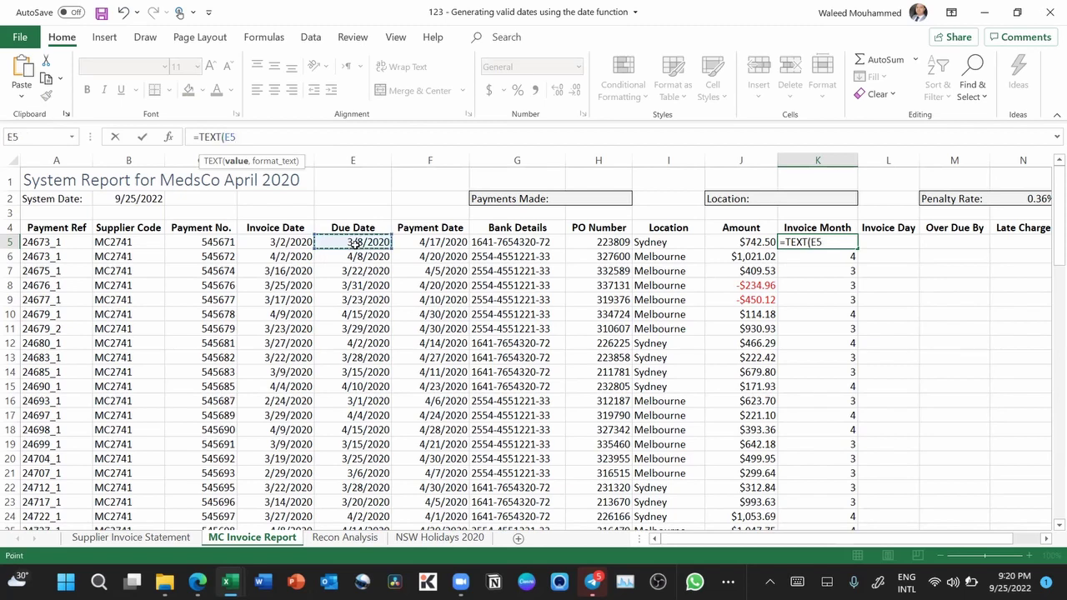
{"action": "type", "text": ","}
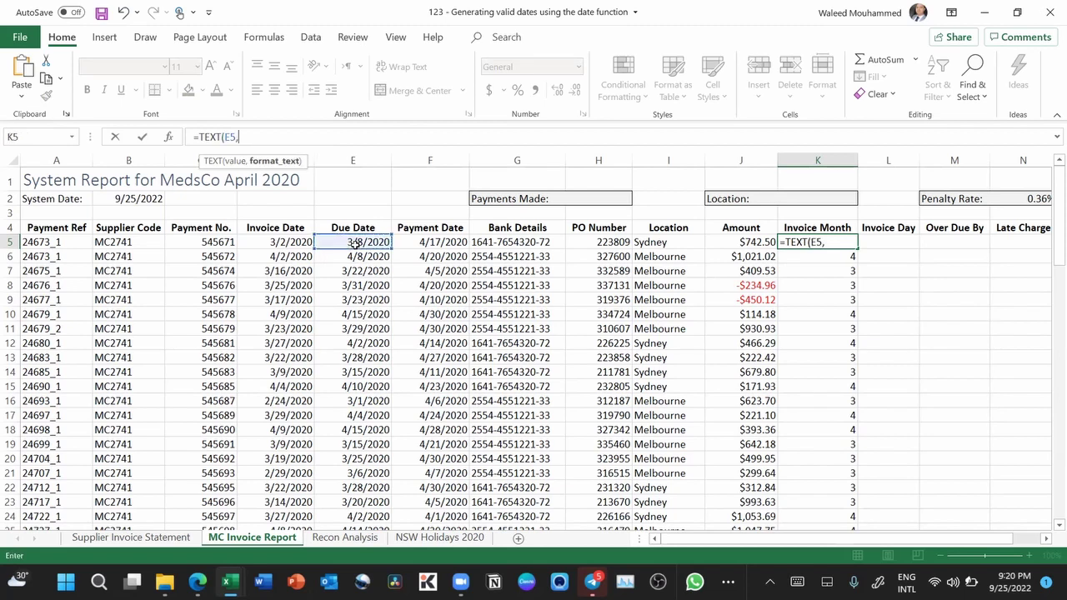
{"action": "type", "text": "\"MMM\")"}
{"action": "key", "text": "ctrl+Return"}
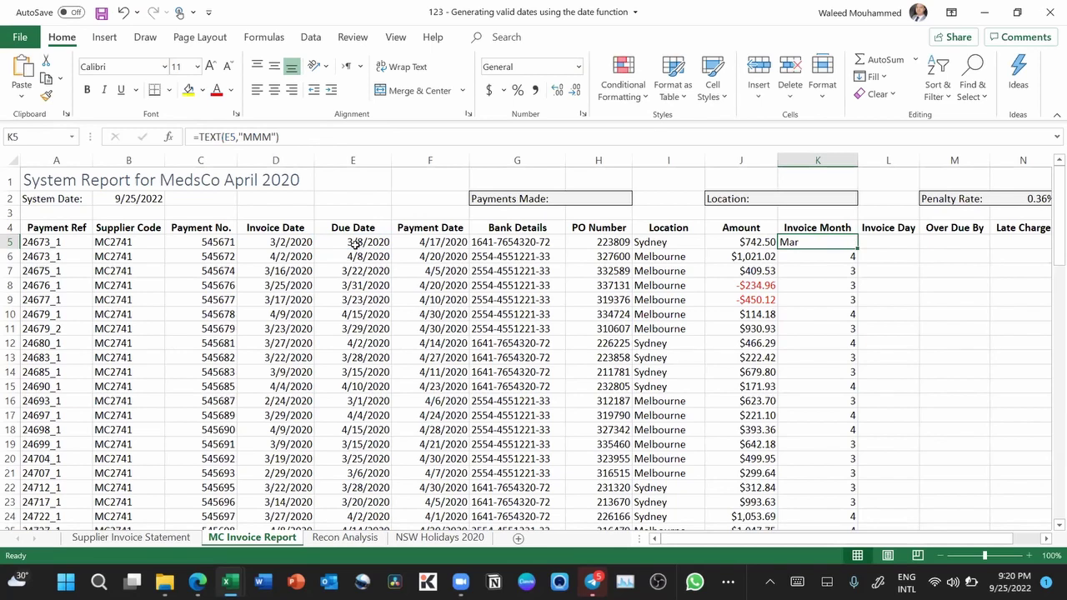
{"action": "double_click", "coordinate": [856, 250]}
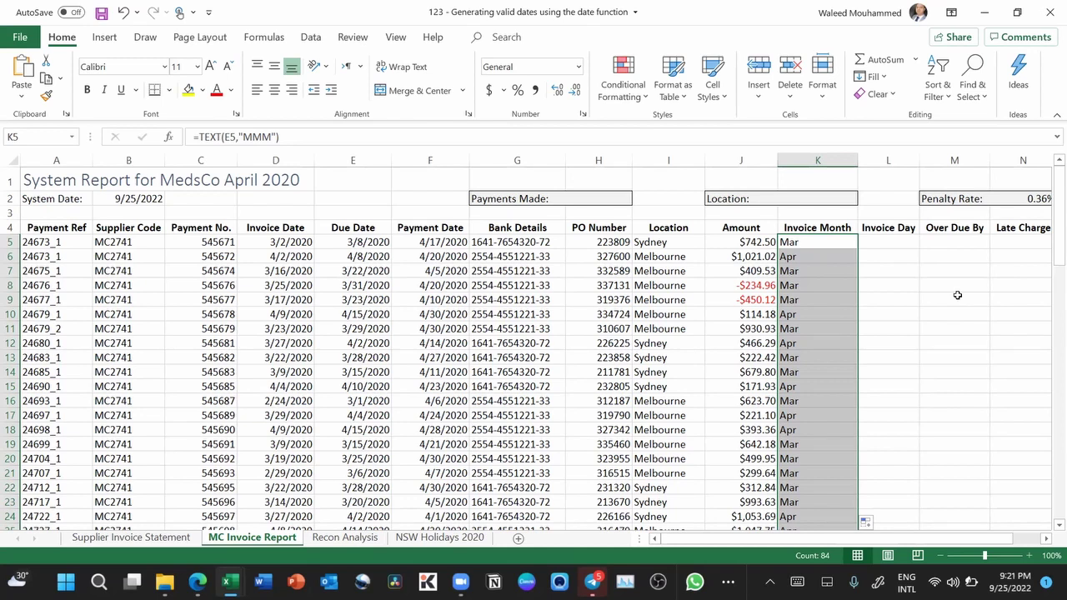
Step: Handwrite 3 and the date 1/3/1900 in black ink beside the Invoice Month column, circle the 1, and mark the first month cells
{"action": "left_click_drag", "start_coordinate": [907, 278], "coordinate": [915, 300]}
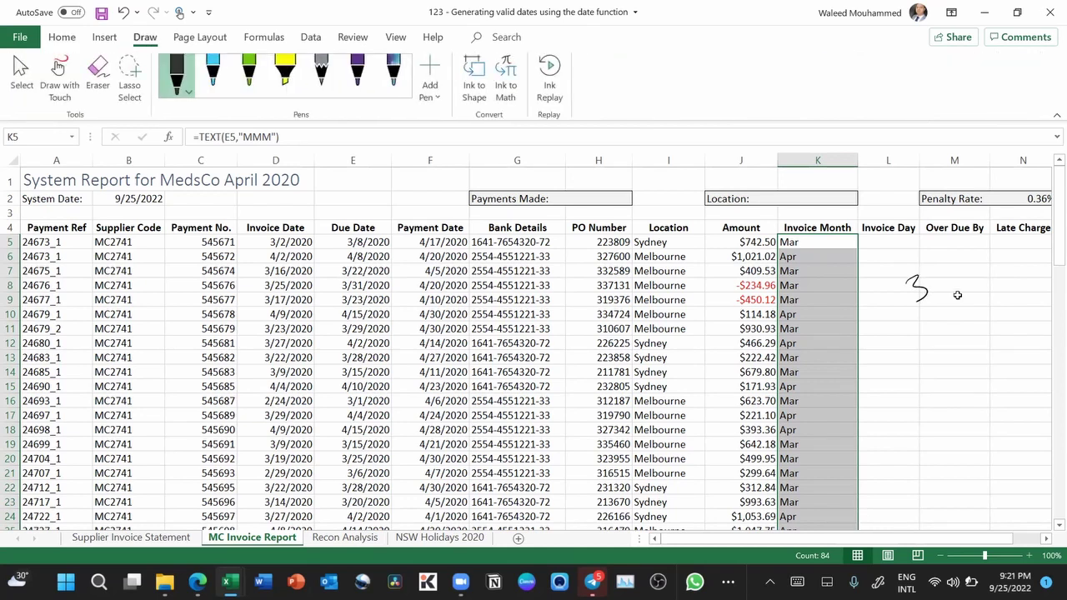
{"action": "mouse_move", "coordinate": [902, 342]}
{"action": "left_mouse_down"}
{"action": "mouse_move", "coordinate": [919, 361]}
{"action": "mouse_move", "coordinate": [931, 326]}
{"action": "mouse_move", "coordinate": [952, 326]}
{"action": "mouse_move", "coordinate": [921, 376]}
{"action": "left_mouse_up"}
{"action": "mouse_move", "coordinate": [961, 307]}
{"action": "left_mouse_down"}
{"action": "mouse_move", "coordinate": [958, 330]}
{"action": "mouse_move", "coordinate": [978, 303]}
{"action": "mouse_move", "coordinate": [1030, 278]}
{"action": "left_mouse_up"}
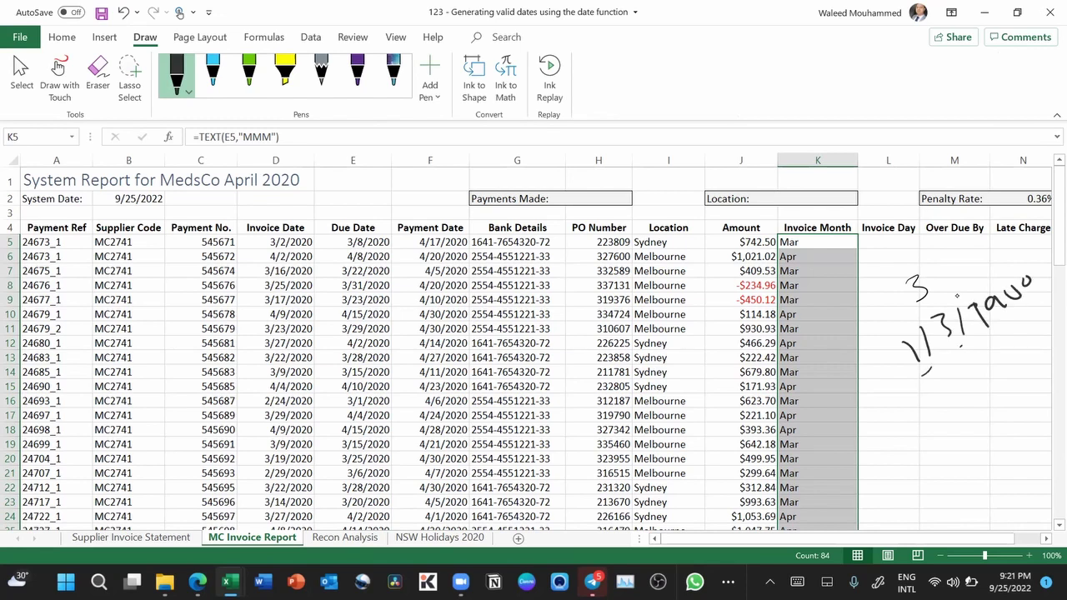
{"action": "left_click_drag", "start_coordinate": [914, 332], "coordinate": [920, 372]}
{"action": "left_click_drag", "start_coordinate": [813, 254], "coordinate": [825, 248]}
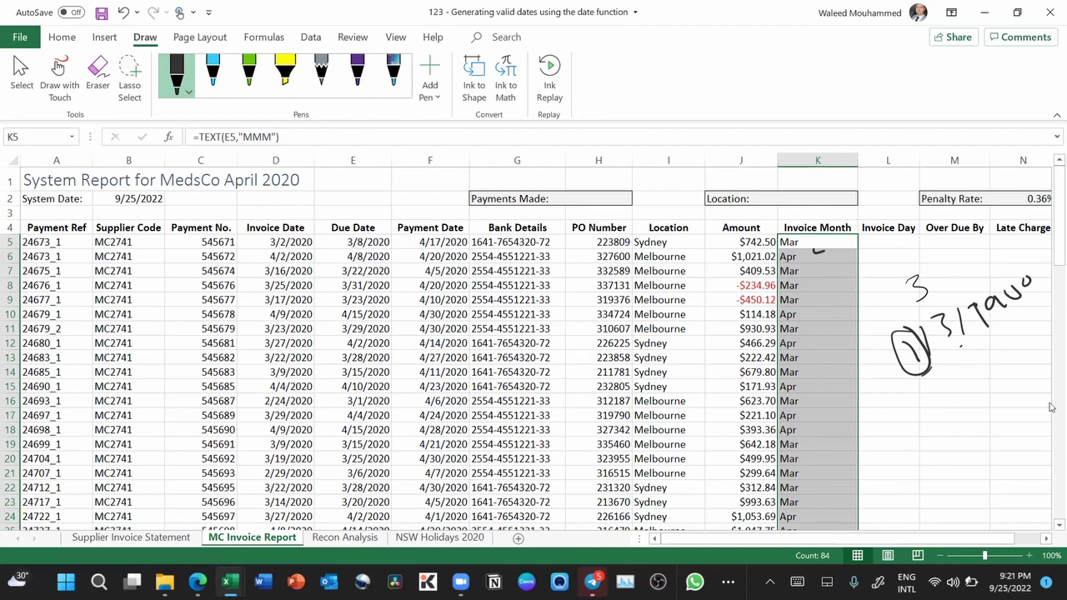
Step: Delete all the handwritten ink notes and marks from the sheet
{"action": "left_click", "coordinate": [984, 340]}
{"action": "left_click", "coordinate": [984, 340]}
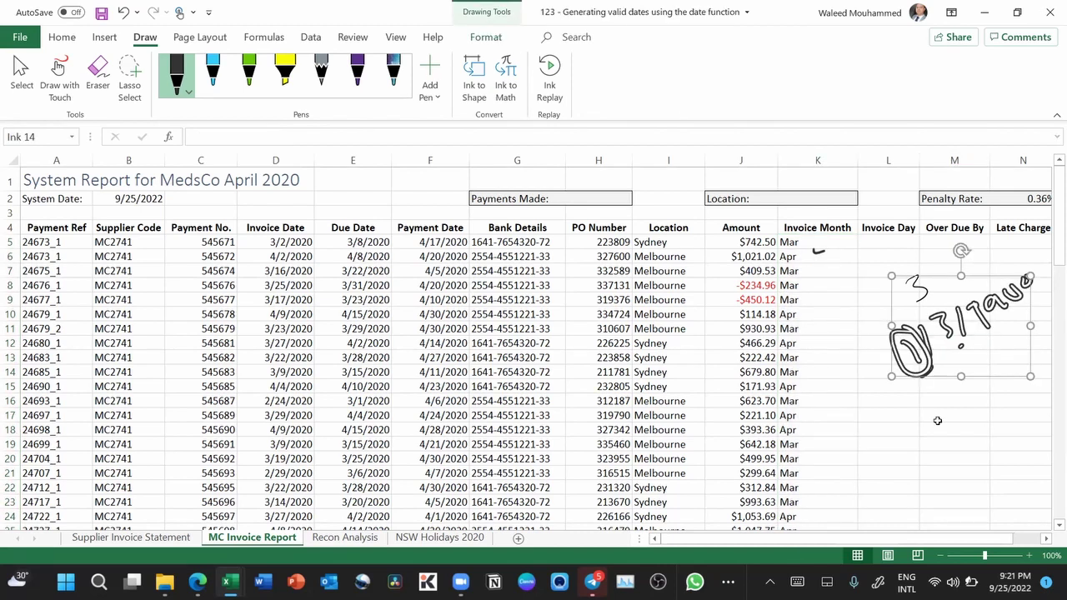
{"action": "key", "text": "Delete"}
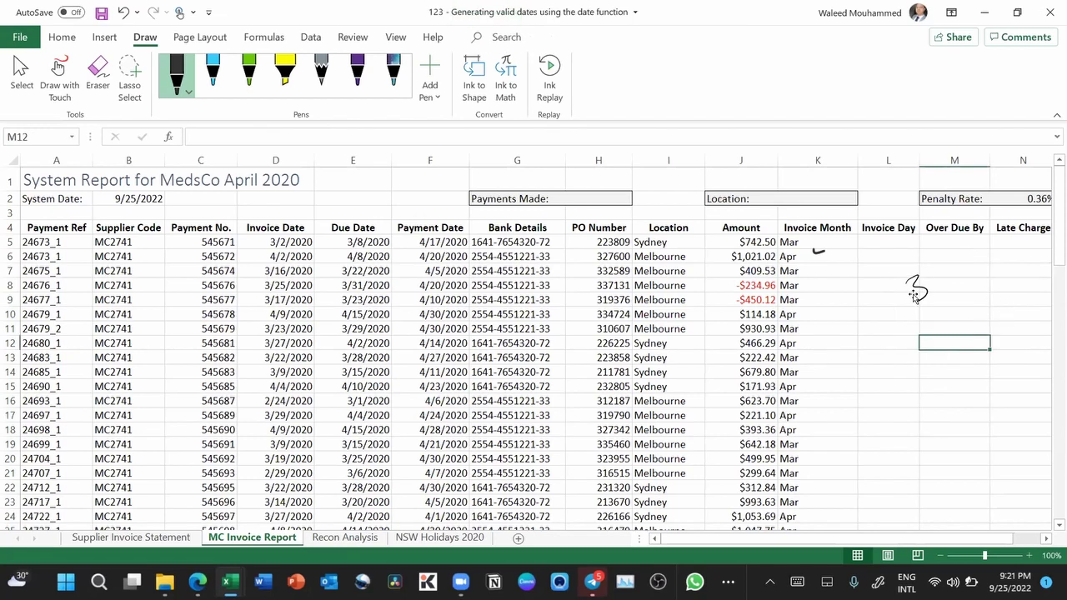
{"action": "left_click", "coordinate": [917, 288]}
{"action": "key", "text": "Delete"}
{"action": "left_click", "coordinate": [823, 252]}
{"action": "key", "text": "Delete"}
Step: Replace K5's formula with =TEXT(MONTH(E5),"MMM") to demonstrate nesting MONTH inside TEXT
{"action": "left_click", "coordinate": [815, 241]}
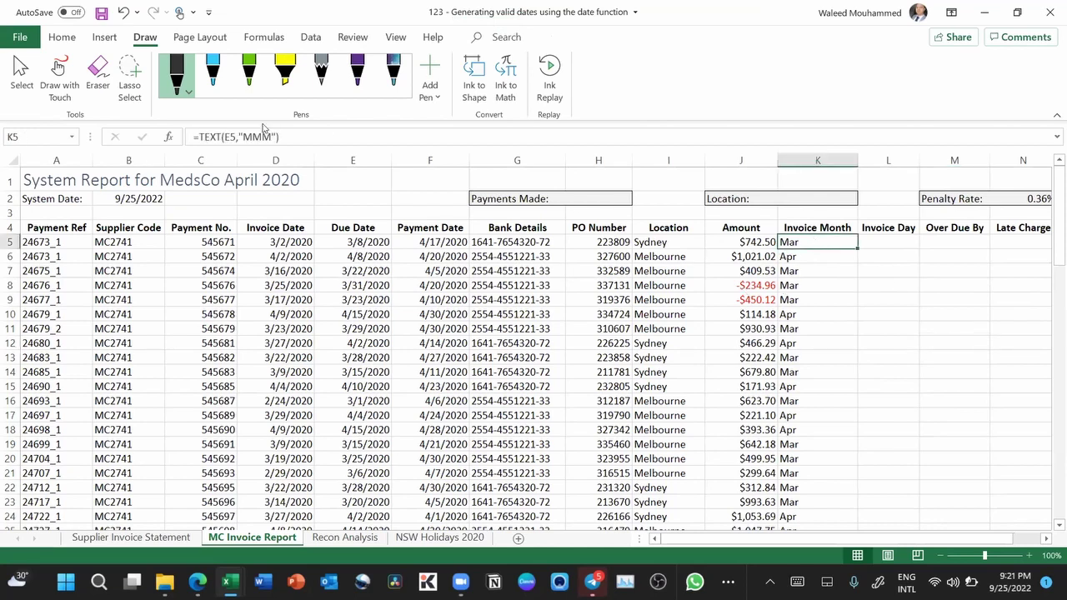
{"action": "left_click", "coordinate": [320, 139]}
{"action": "left_click_drag", "start_coordinate": [321, 139], "coordinate": [176, 140]}
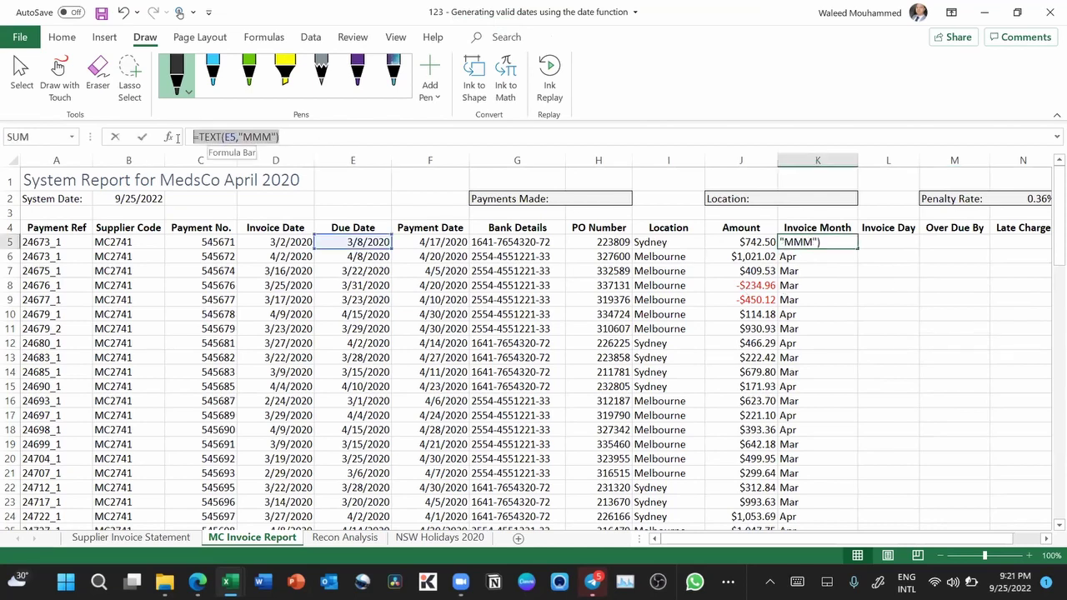
{"action": "type", "text": "te"}
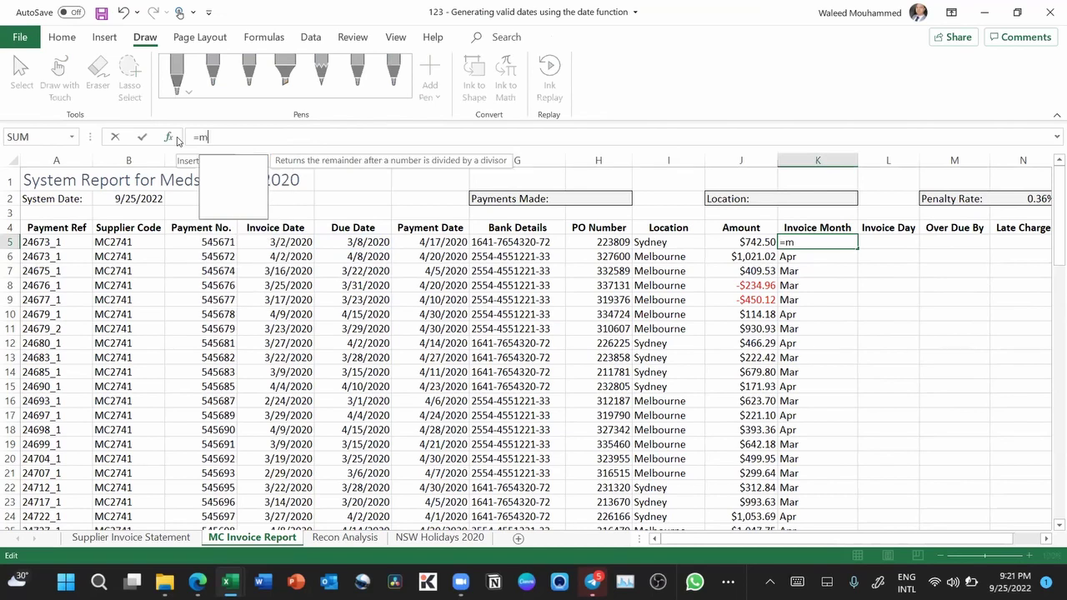
{"action": "key", "text": "BackSpace"}
{"action": "key", "text": "BackSpace"}
{"action": "type", "text": "=text"}
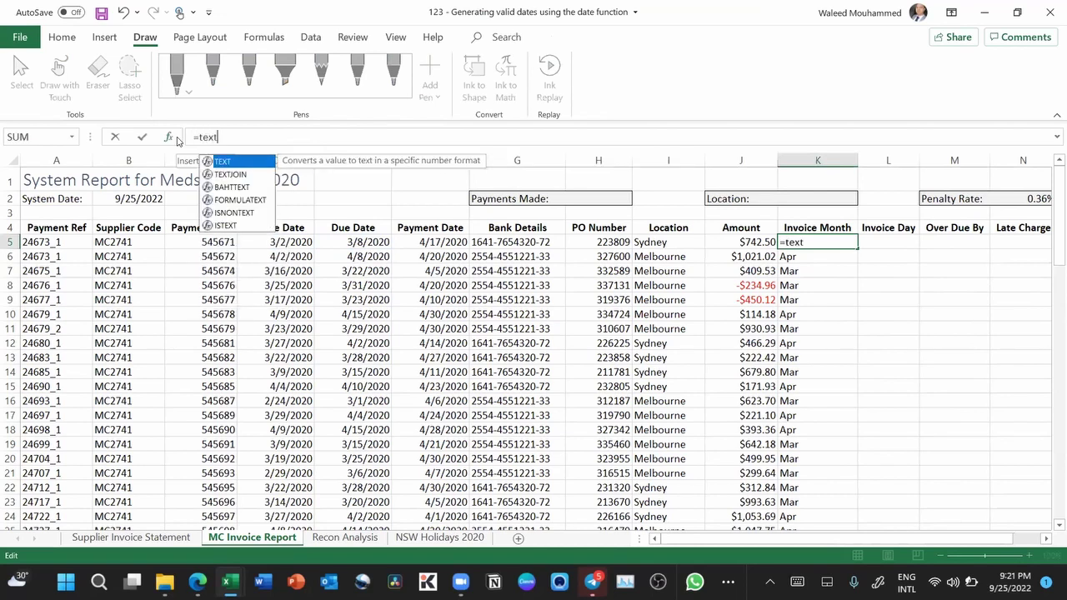
{"action": "key", "text": "Tab"}
{"action": "type", "text": "mon"}
{"action": "key", "text": "Tab"}
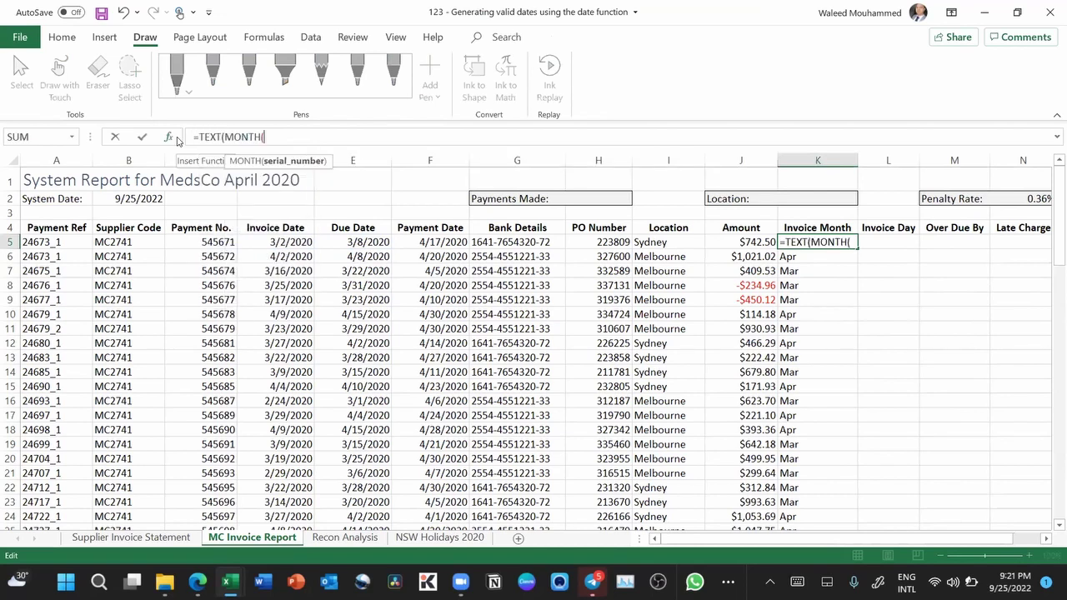
{"action": "left_click", "coordinate": [365, 242]}
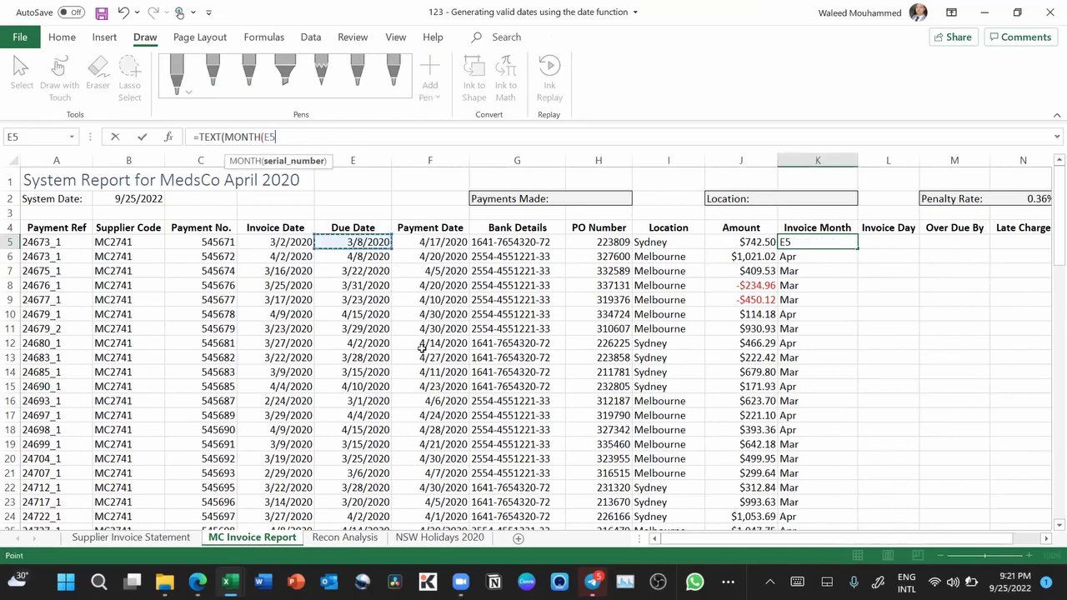
{"action": "type", "text": "),"}
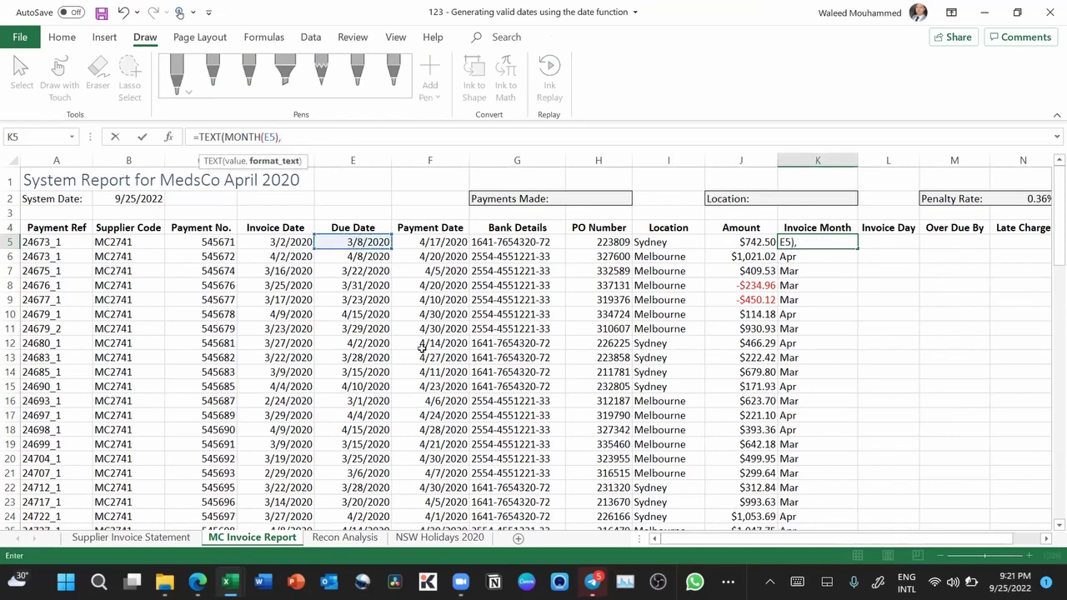
{"action": "type", "text": "\"MMM\")"}
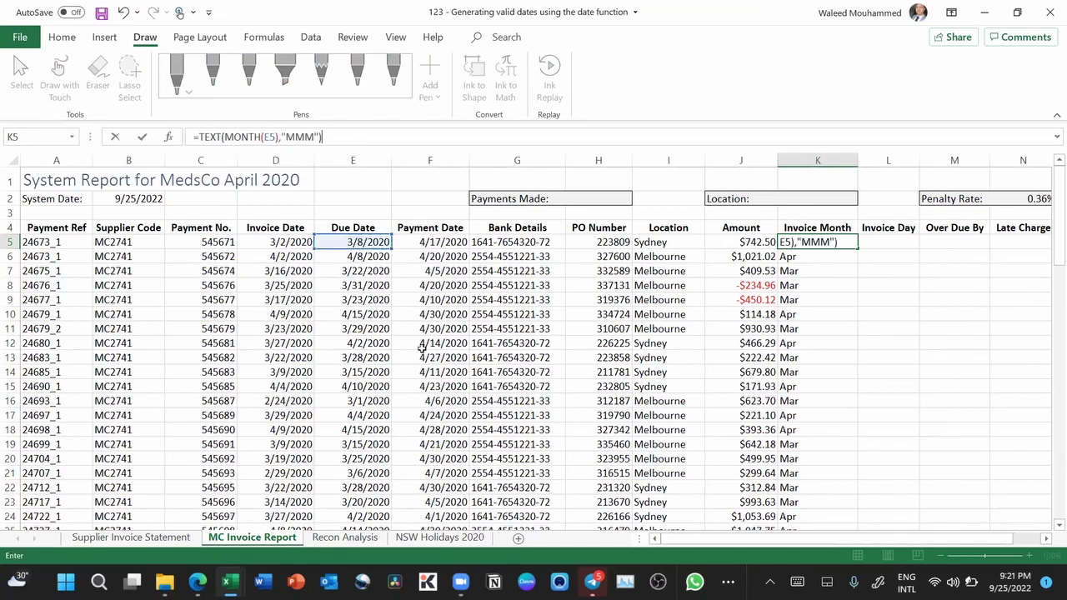
{"action": "key", "text": "Return"}
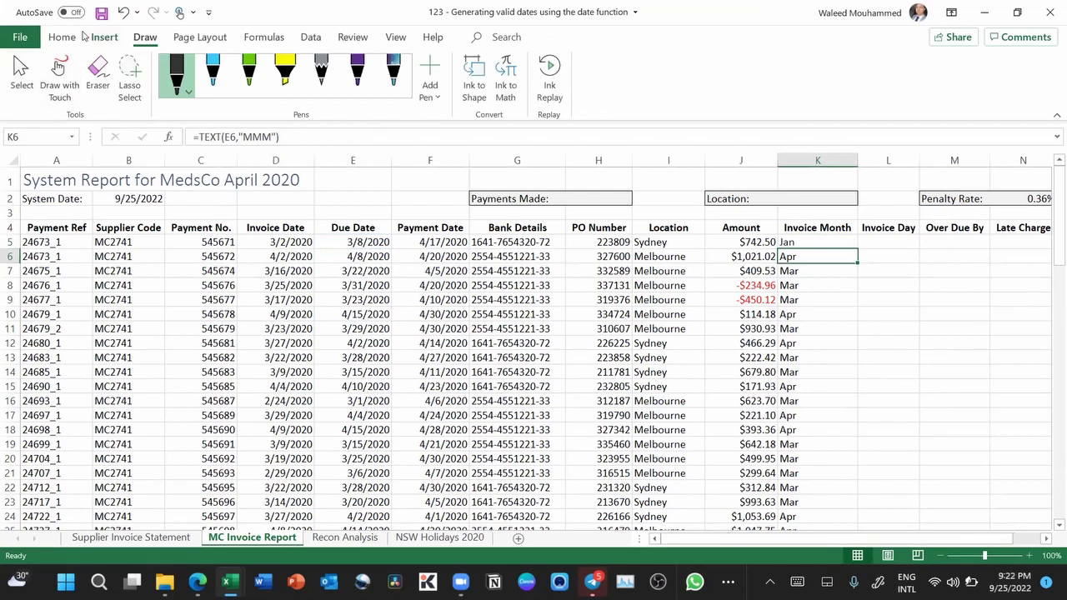
Step: Evaluate K5's nested formula =TEXT(MONTH(E5),"MMM") with Evaluate Formula, working through E5 and the MONTH part
{"action": "left_click", "coordinate": [62, 37]}
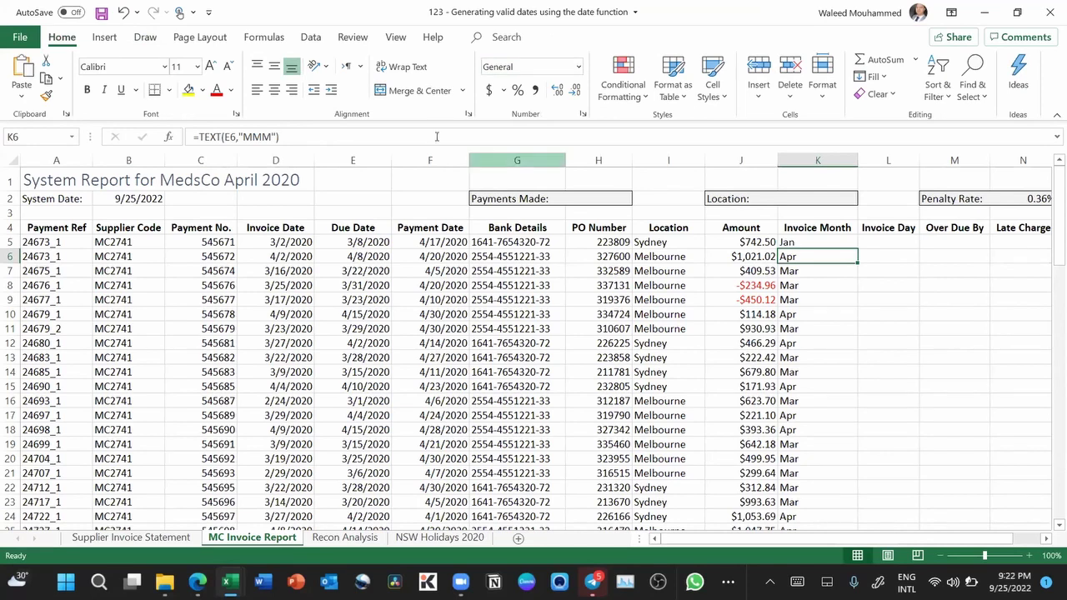
{"action": "left_click", "coordinate": [265, 37]}
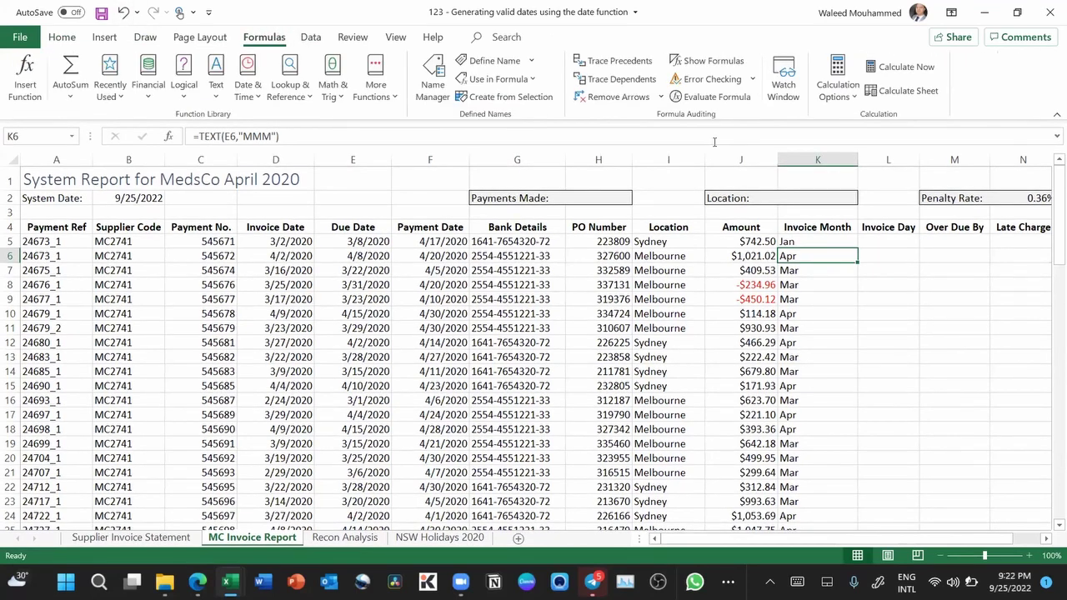
{"action": "left_click", "coordinate": [716, 96]}
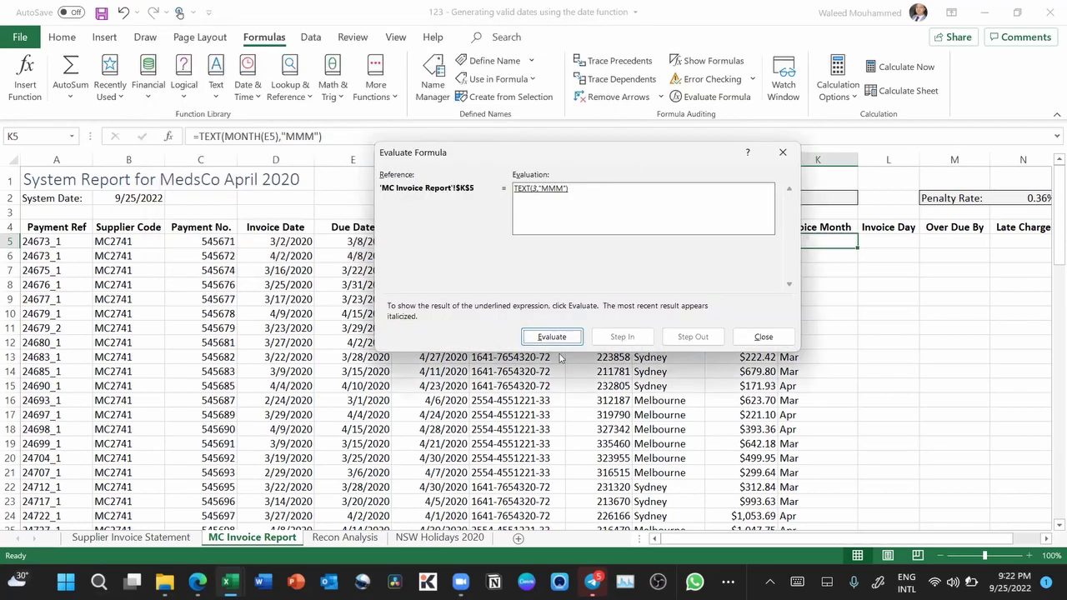
{"action": "left_click", "coordinate": [764, 336]}
{"action": "left_click", "coordinate": [740, 99]}
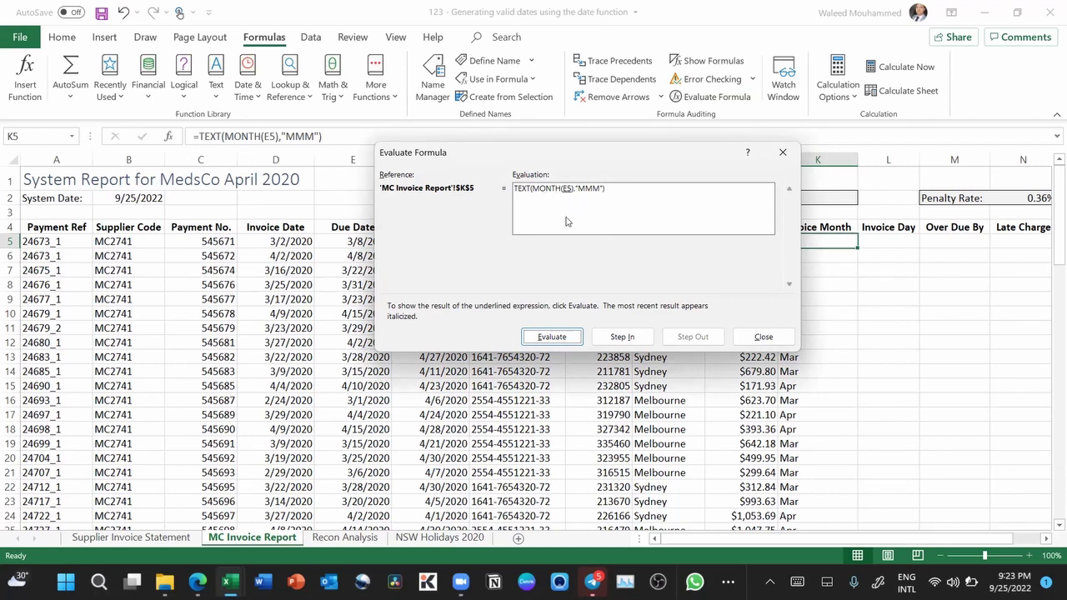
{"action": "left_click", "coordinate": [553, 337]}
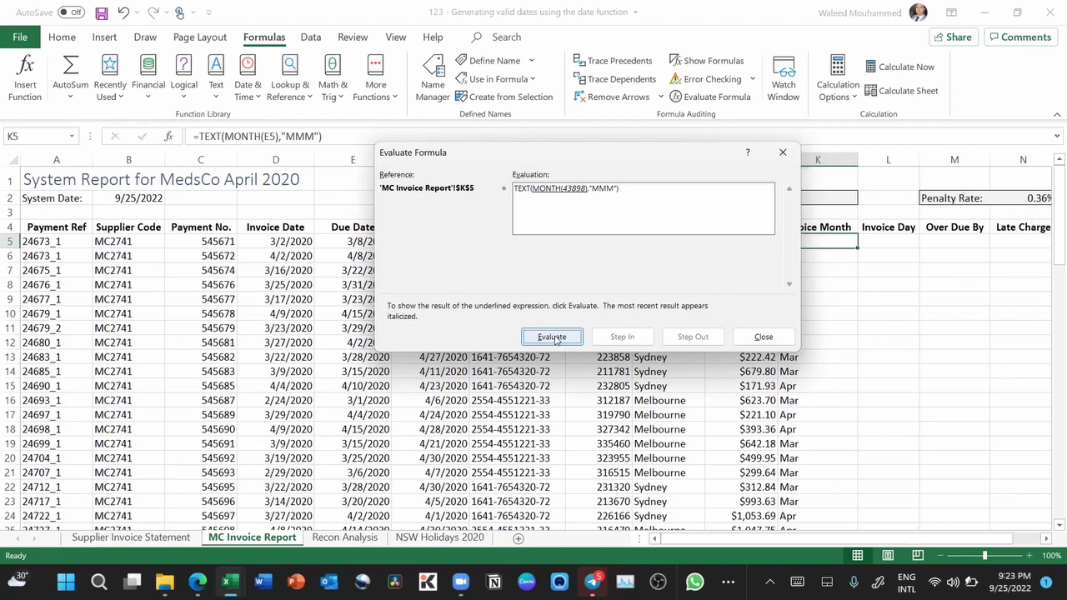
{"action": "left_click", "coordinate": [553, 337]}
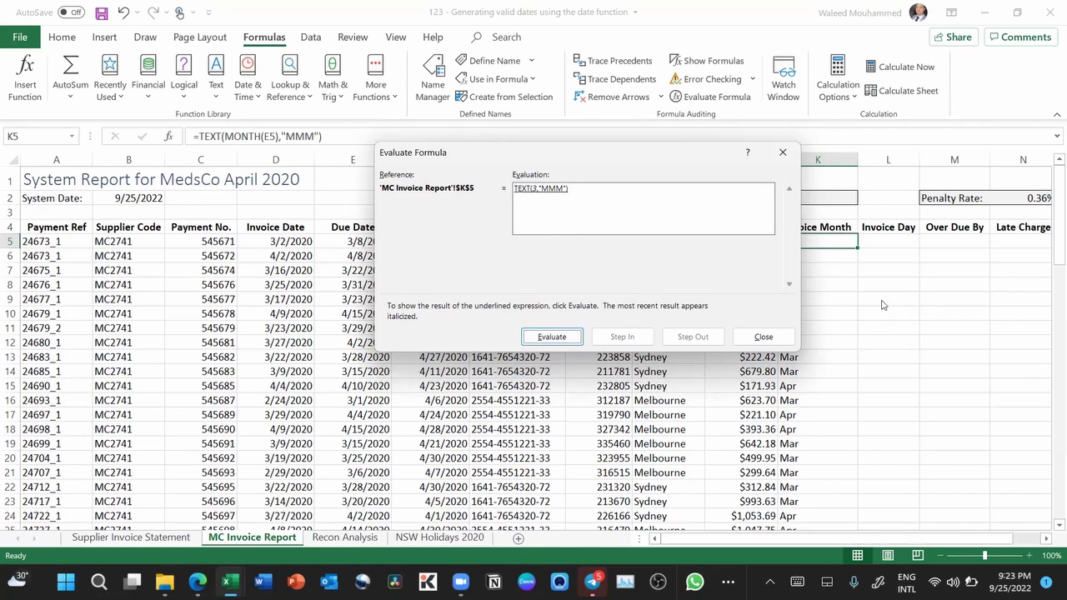
{"action": "left_click", "coordinate": [762, 336]}
Step: Handwrite the date 1/3/1900 beside the Invoice Month column with its 1 circled and an arrow to K5, and clear the ink
{"action": "left_click_drag", "start_coordinate": [862, 310], "coordinate": [884, 324]}
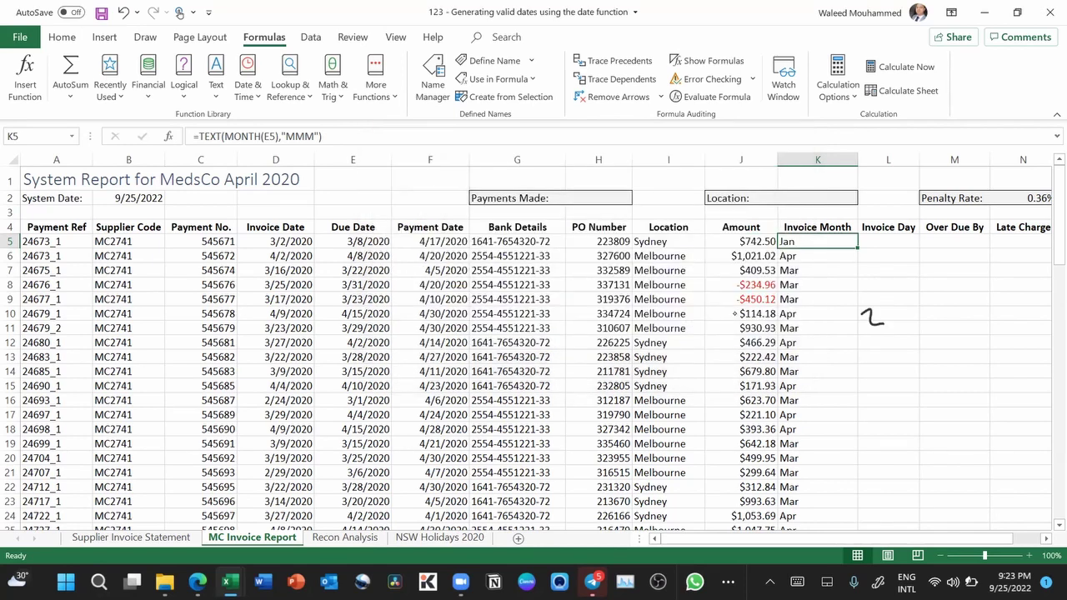
{"action": "mouse_move", "coordinate": [884, 360]}
{"action": "left_mouse_down"}
{"action": "mouse_move", "coordinate": [897, 380]}
{"action": "mouse_move", "coordinate": [861, 397]}
{"action": "left_mouse_up"}
{"action": "mouse_move", "coordinate": [910, 337]}
{"action": "left_mouse_down"}
{"action": "mouse_move", "coordinate": [921, 367]}
{"action": "mouse_move", "coordinate": [938, 346]}
{"action": "left_mouse_up"}
{"action": "mouse_move", "coordinate": [948, 320]}
{"action": "left_mouse_down"}
{"action": "mouse_move", "coordinate": [954, 332]}
{"action": "mouse_move", "coordinate": [965, 315]}
{"action": "left_mouse_up"}
{"action": "left_click_drag", "start_coordinate": [981, 298], "coordinate": [979, 300]}
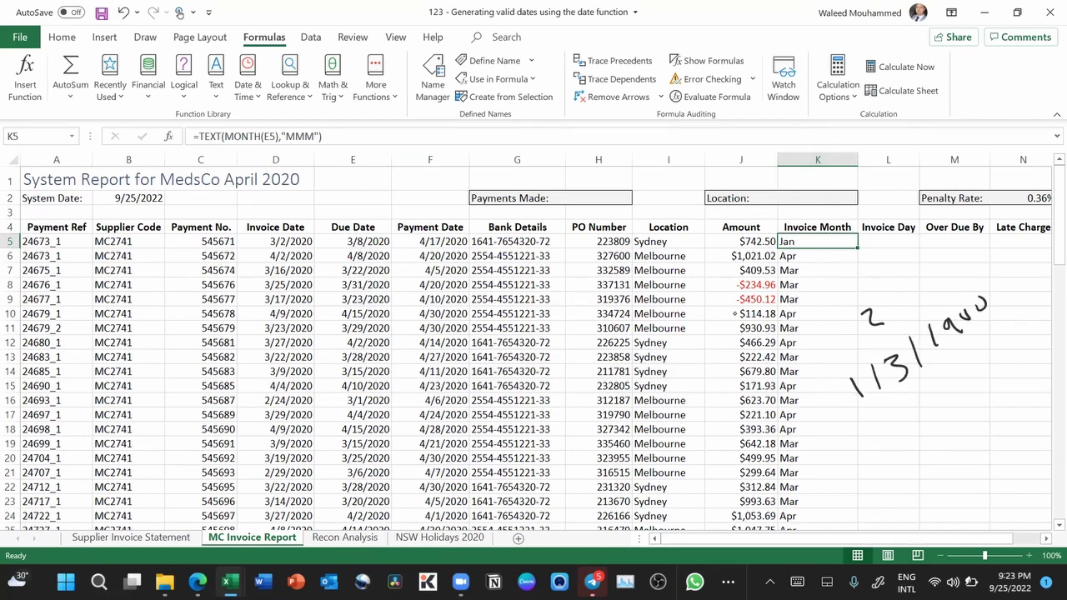
{"action": "mouse_move", "coordinate": [848, 365]}
{"action": "left_mouse_down"}
{"action": "mouse_move", "coordinate": [827, 383]}
{"action": "mouse_move", "coordinate": [866, 364]}
{"action": "mouse_move", "coordinate": [810, 246]}
{"action": "mouse_move", "coordinate": [822, 251]}
{"action": "left_mouse_up"}
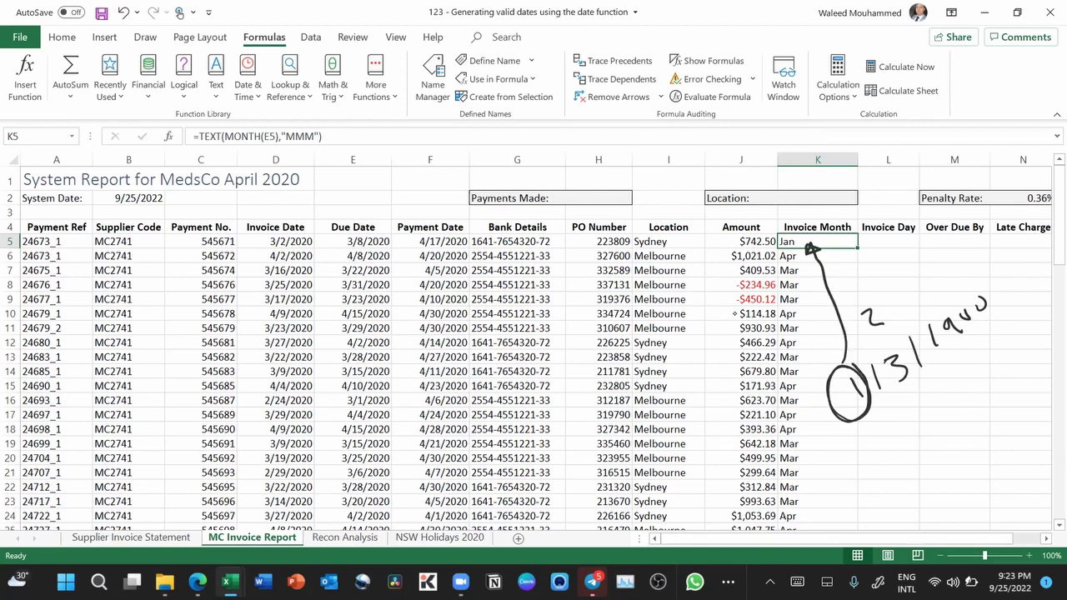
{"action": "left_click", "coordinate": [948, 328]}
{"action": "key", "text": "Delete"}
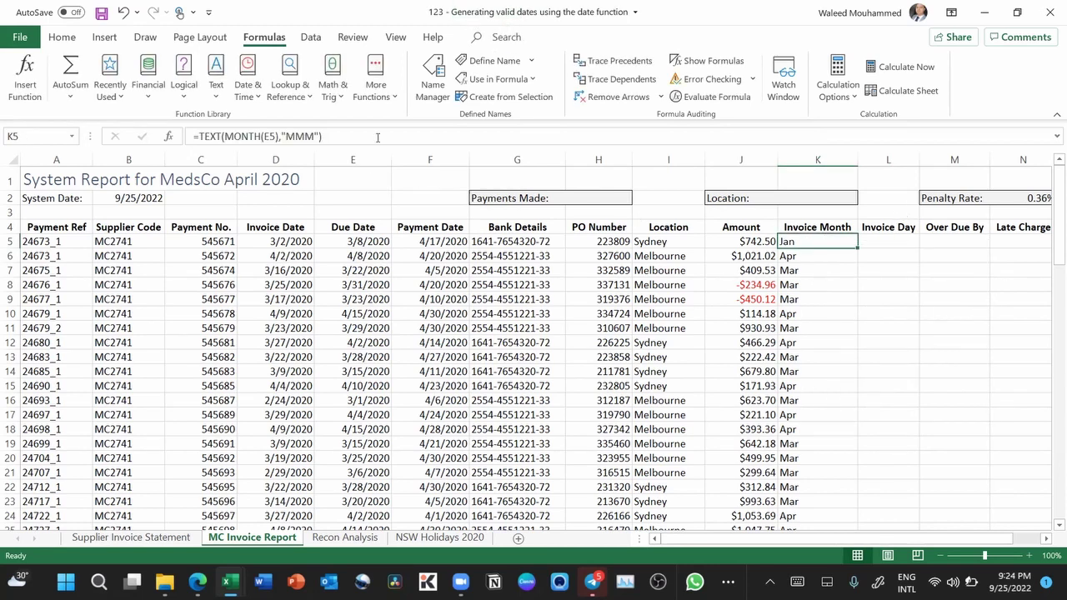
Step: Replace K5's nested formula with =TEXT(E5,"MMM")
{"action": "key", "text": "BackSpace"}
{"action": "type", "text": "="}
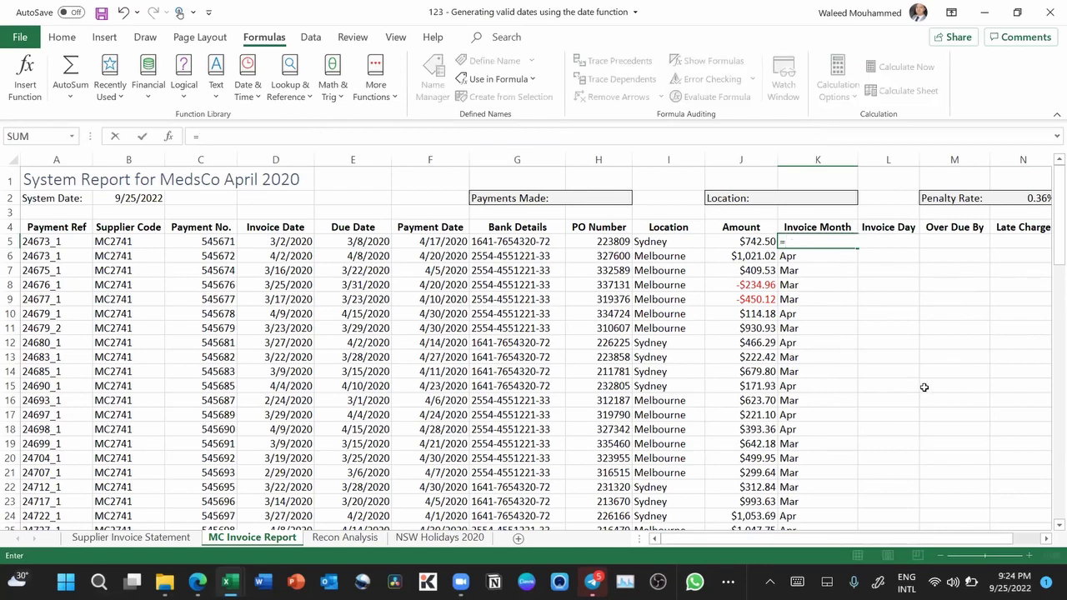
{"action": "type", "text": "TEXT("}
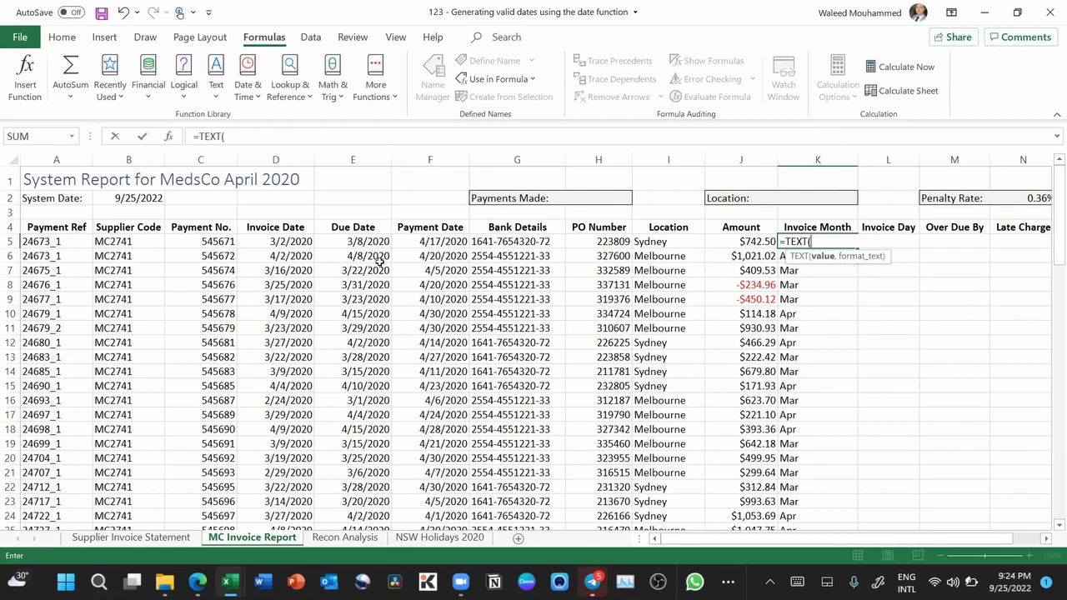
{"action": "left_click", "coordinate": [352, 239]}
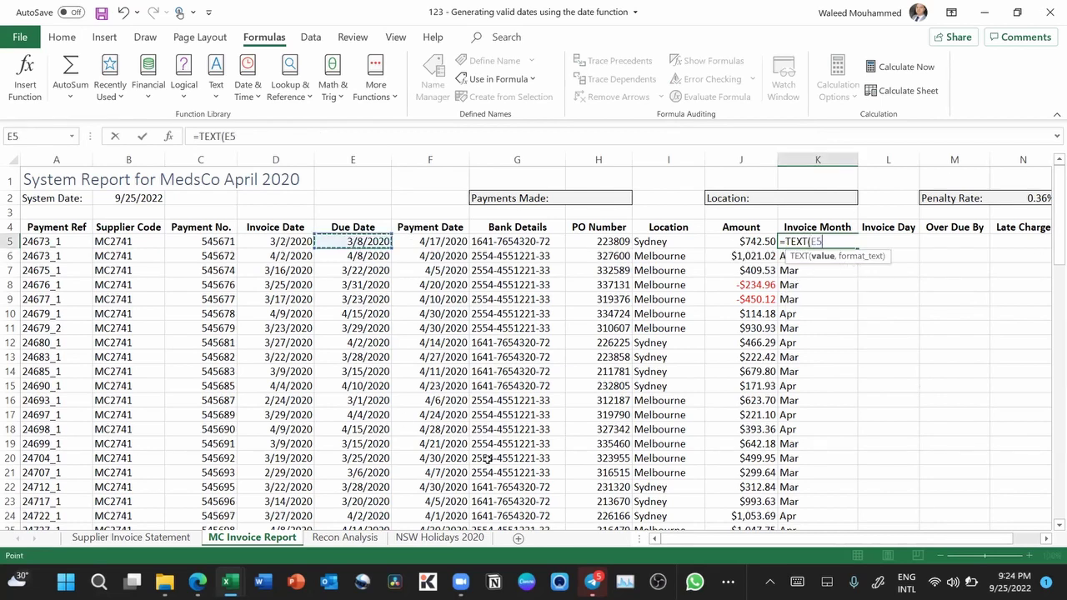
{"action": "type", "text": ")"}
{"action": "key", "text": "Return"}
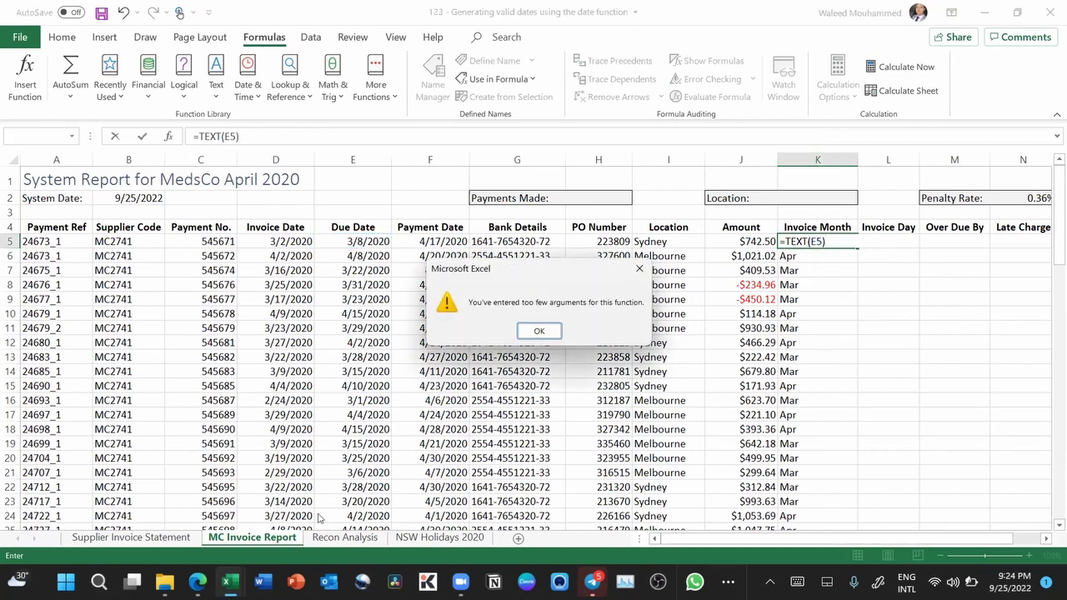
{"action": "left_click", "coordinate": [541, 330]}
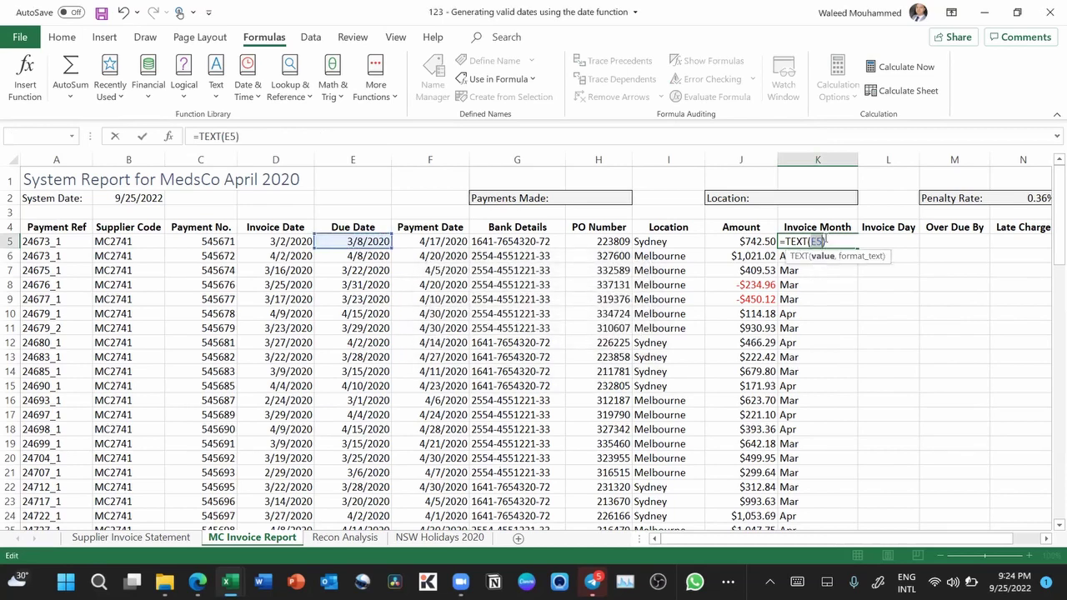
{"action": "type", "text": ","}
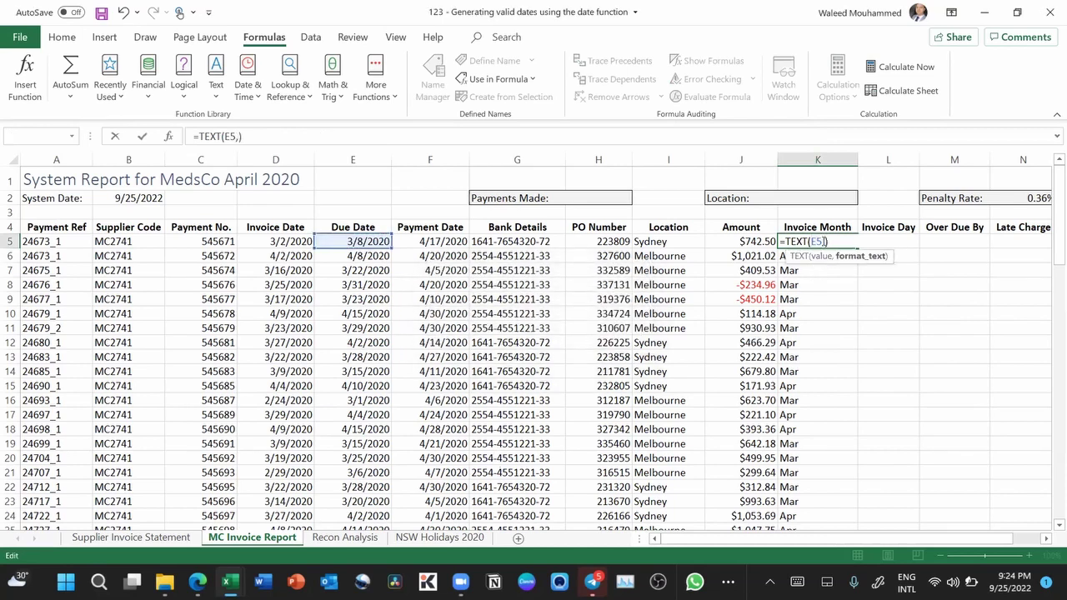
{"action": "type", "text": "\"MMM"}
{"action": "key", "text": "Return"}
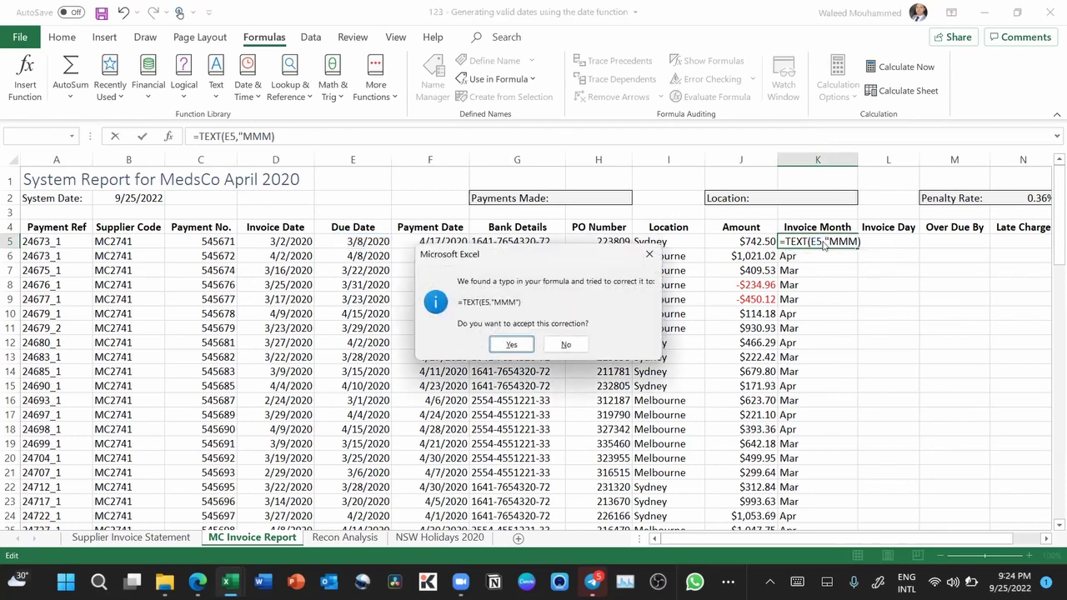
{"action": "left_click", "coordinate": [511, 342]}
{"action": "left_click", "coordinate": [814, 226]}
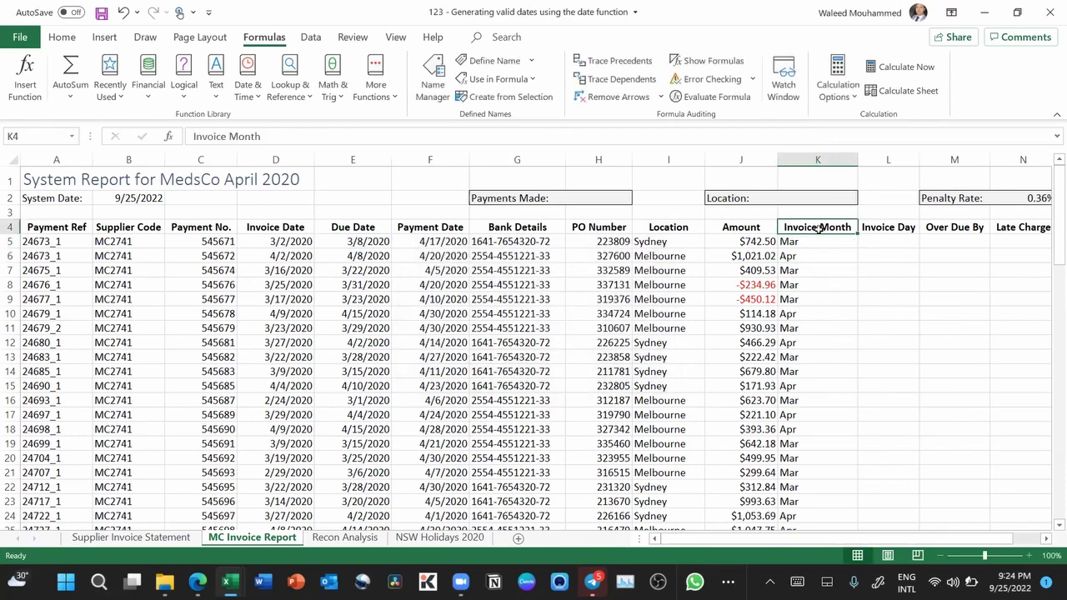
{"action": "left_click", "coordinate": [810, 240]}
Step: Enter =TEXT(E5,"DDD") in L5 and fill it down the Invoice Day column
{"action": "left_click", "coordinate": [887, 240]}
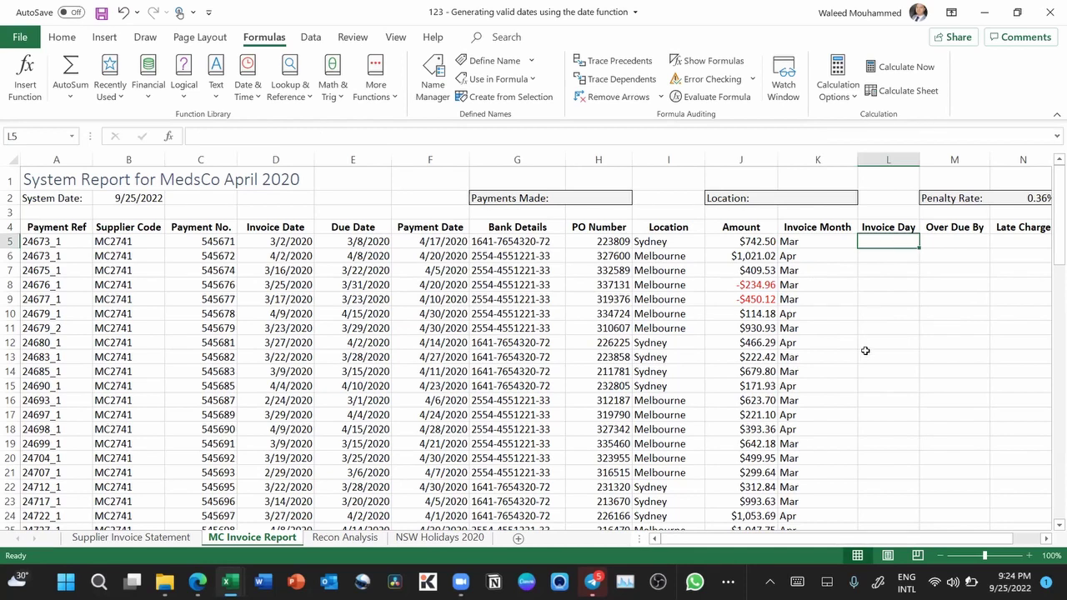
{"action": "type", "text": "=te"}
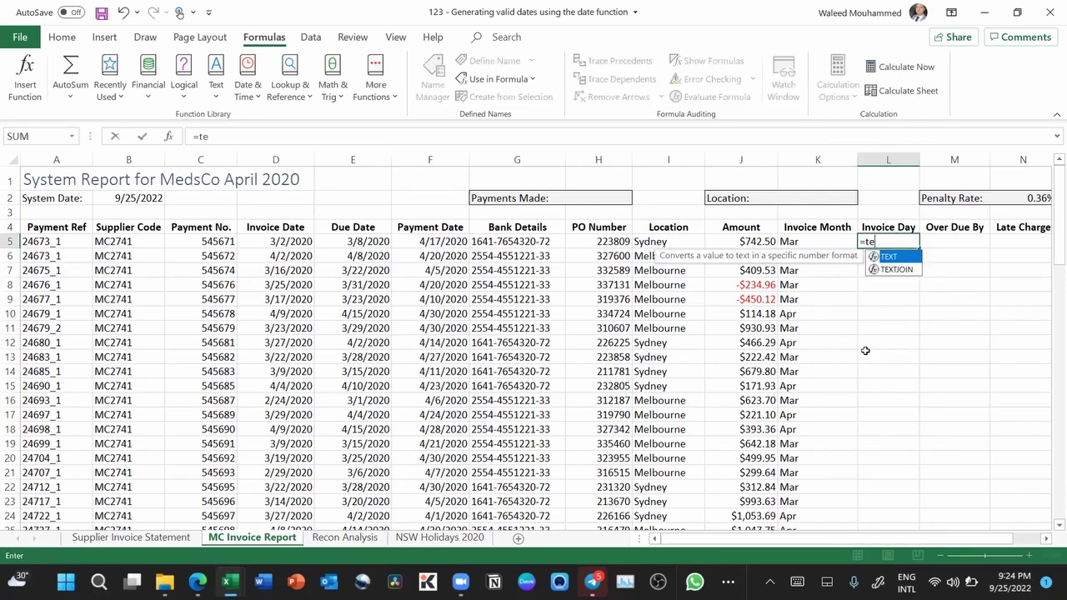
{"action": "key", "text": "Tab"}
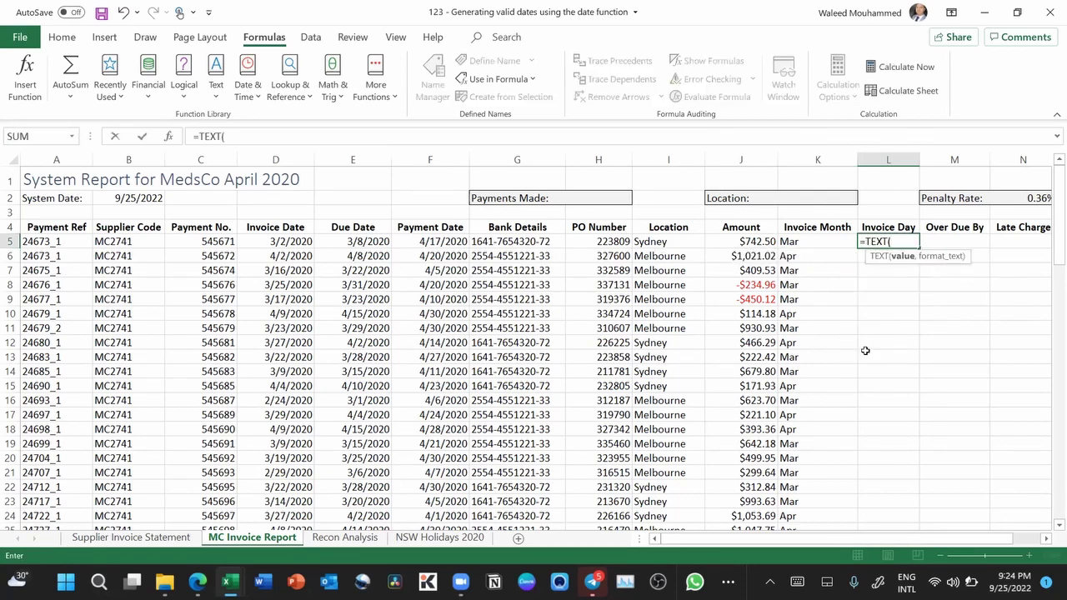
{"action": "left_click", "coordinate": [365, 235]}
{"action": "type", "text": ","}
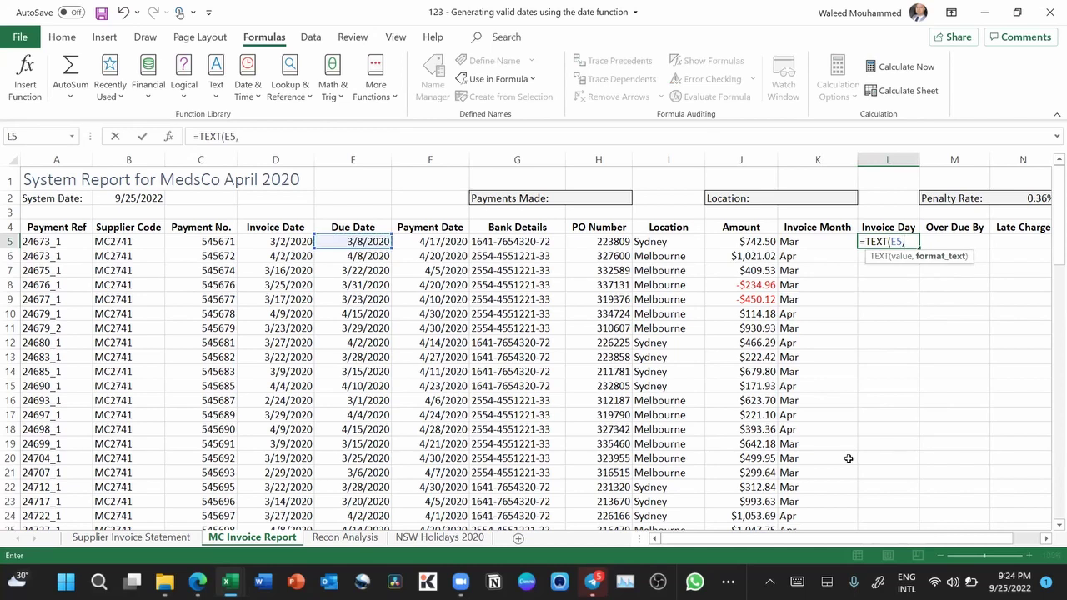
{"action": "type", "text": "\"DDD\")"}
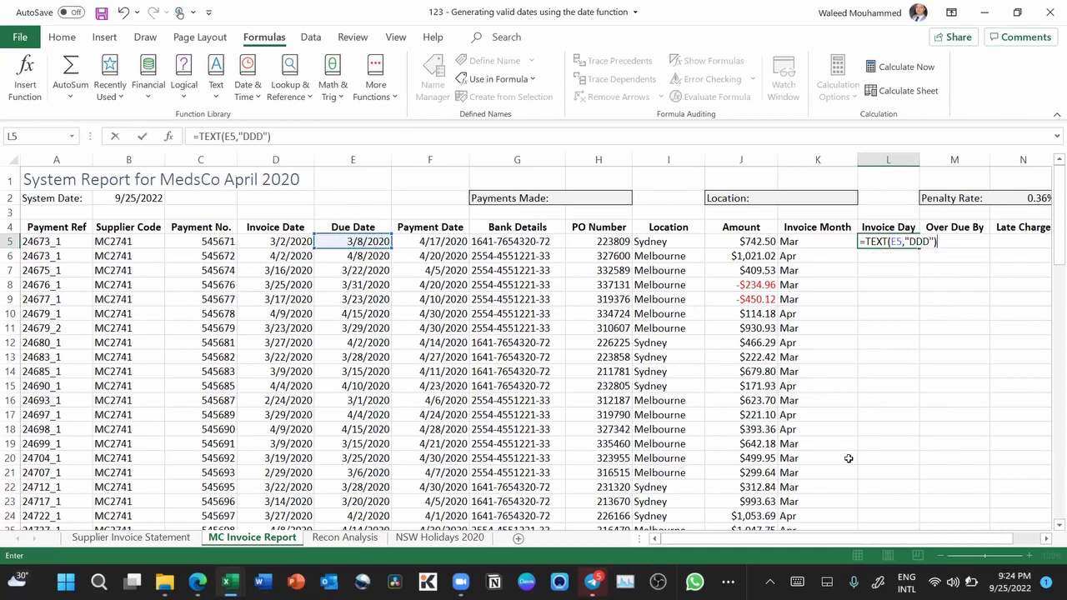
{"action": "key", "text": "Return"}
{"action": "left_click", "coordinate": [889, 240]}
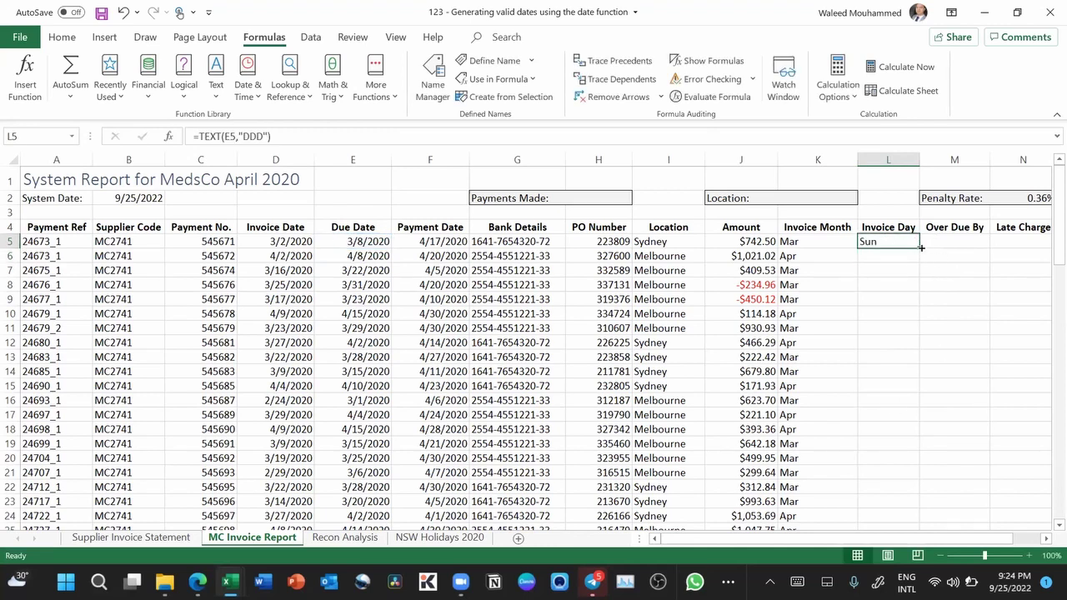
{"action": "double_click", "coordinate": [918, 247]}
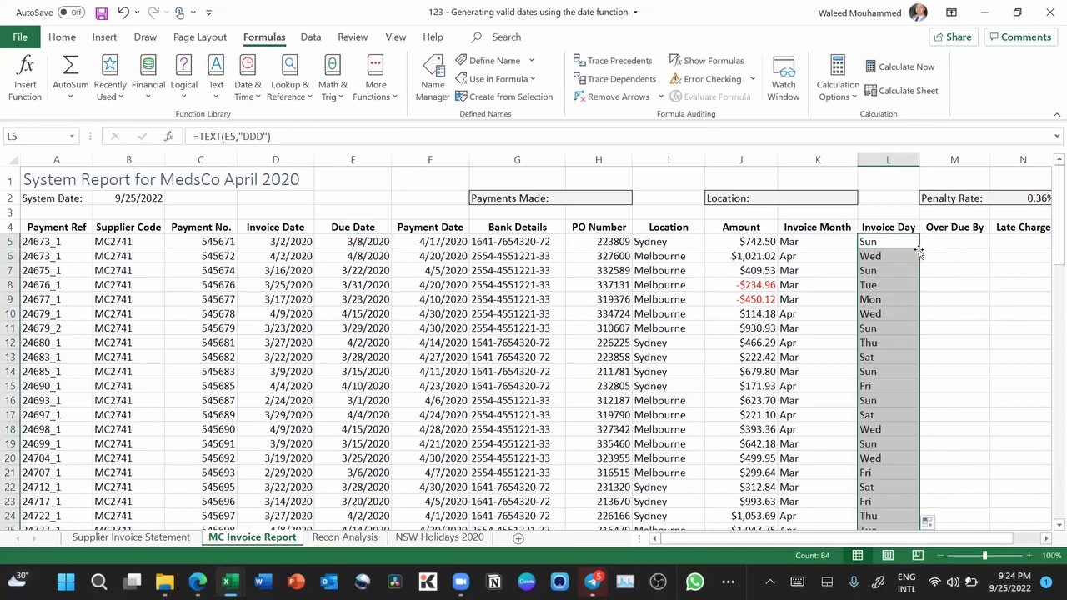
Step: Examine the day names in the Invoice Day column, comparing L13 and L15 for weekend days and working days
{"action": "left_click", "coordinate": [879, 358]}
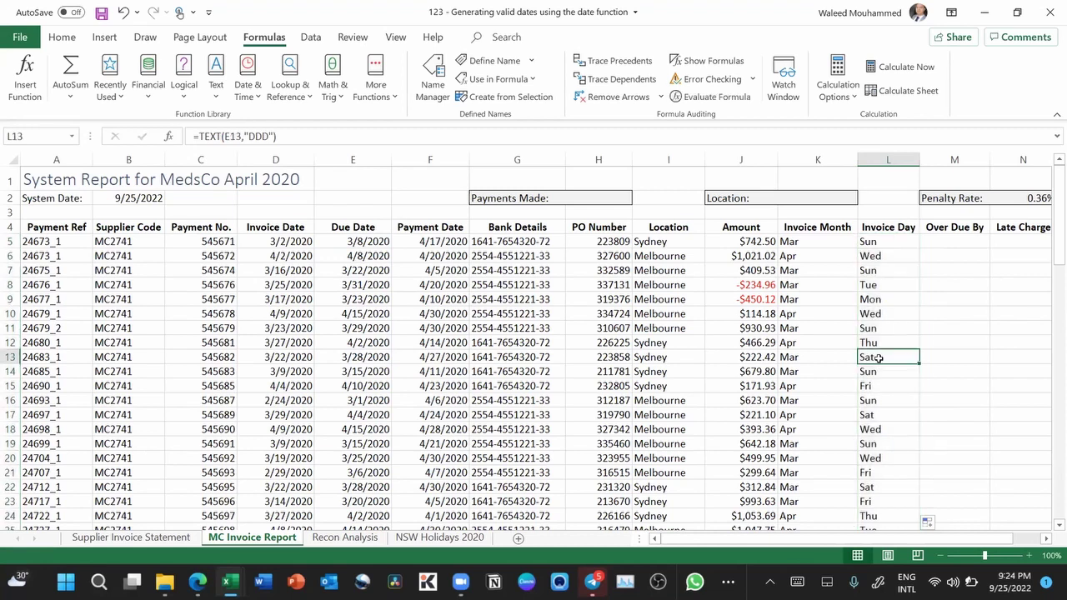
{"action": "scroll", "coordinate": [878, 358], "scroll_direction": "down", "scroll_amount": 1}
{"action": "left_click", "coordinate": [878, 334], "text": "ctrl"}
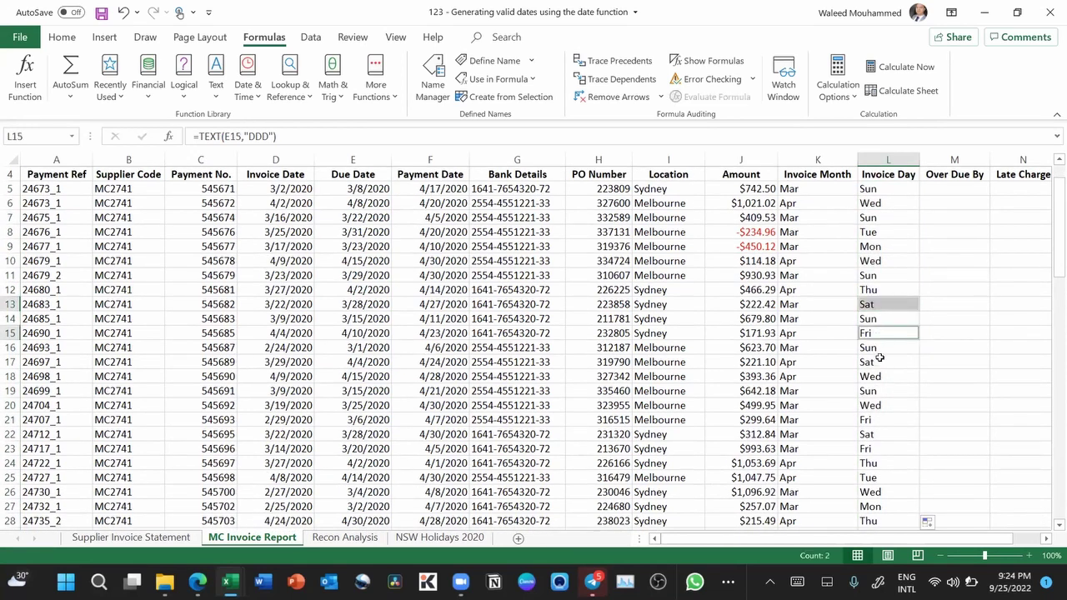
{"action": "scroll", "coordinate": [901, 351], "scroll_direction": "up", "scroll_amount": 1}
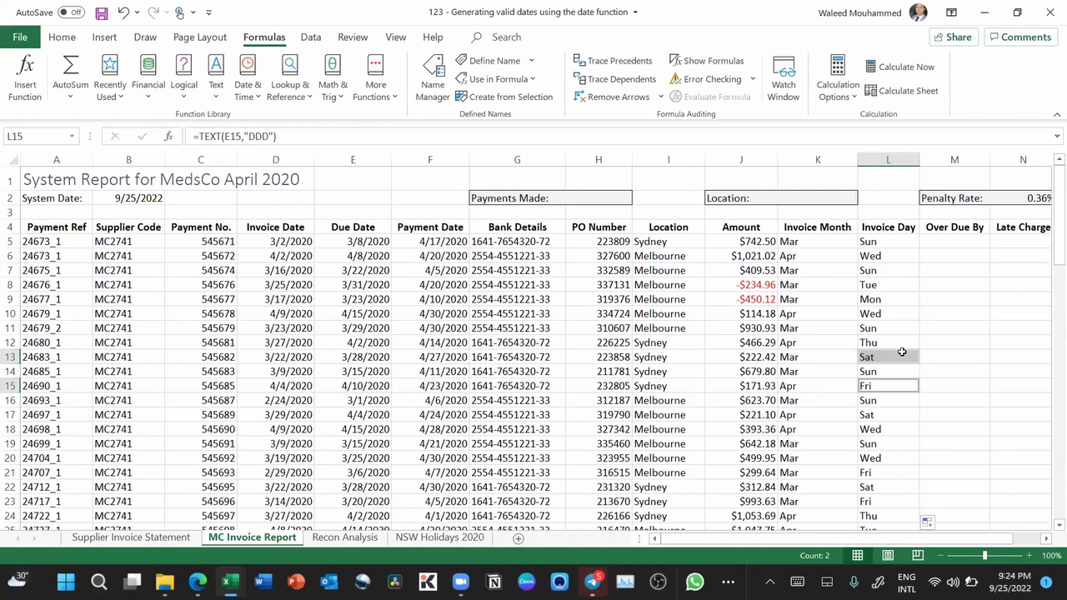
{"action": "left_click", "coordinate": [871, 384]}
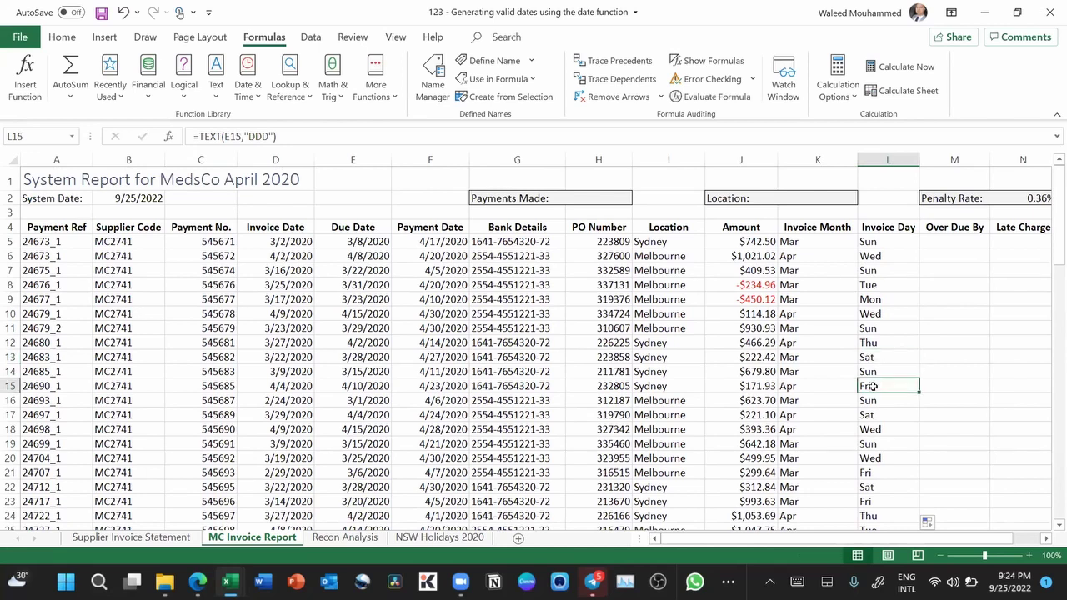
{"action": "left_click", "coordinate": [877, 357]}
{"action": "left_click", "coordinate": [873, 386]}
{"action": "left_click", "coordinate": [881, 356]}
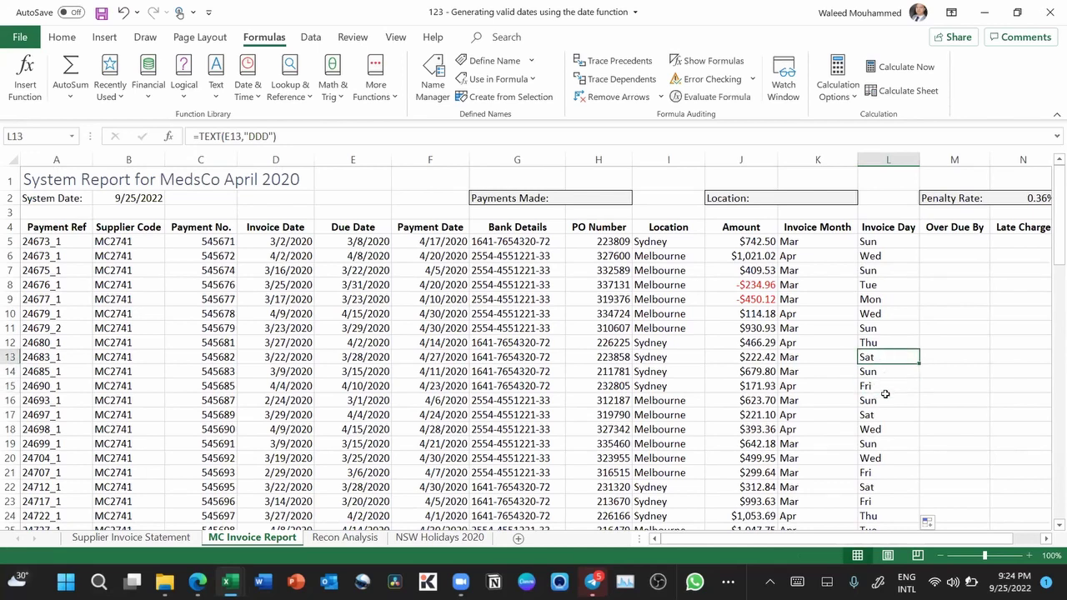
{"action": "left_click", "coordinate": [885, 387]}
{"action": "left_click", "coordinate": [886, 360]}
{"action": "left_click", "coordinate": [883, 384]}
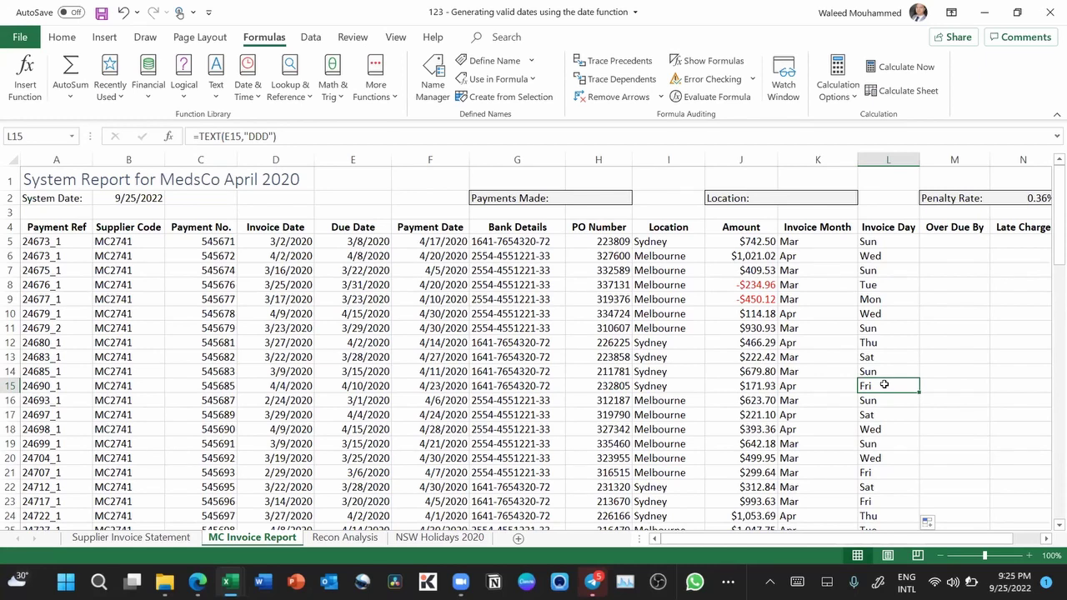
Step: Replace E5's formula with =WORKDAY(D5,6) and fill it down the Due Date column
{"action": "left_click", "coordinate": [380, 242]}
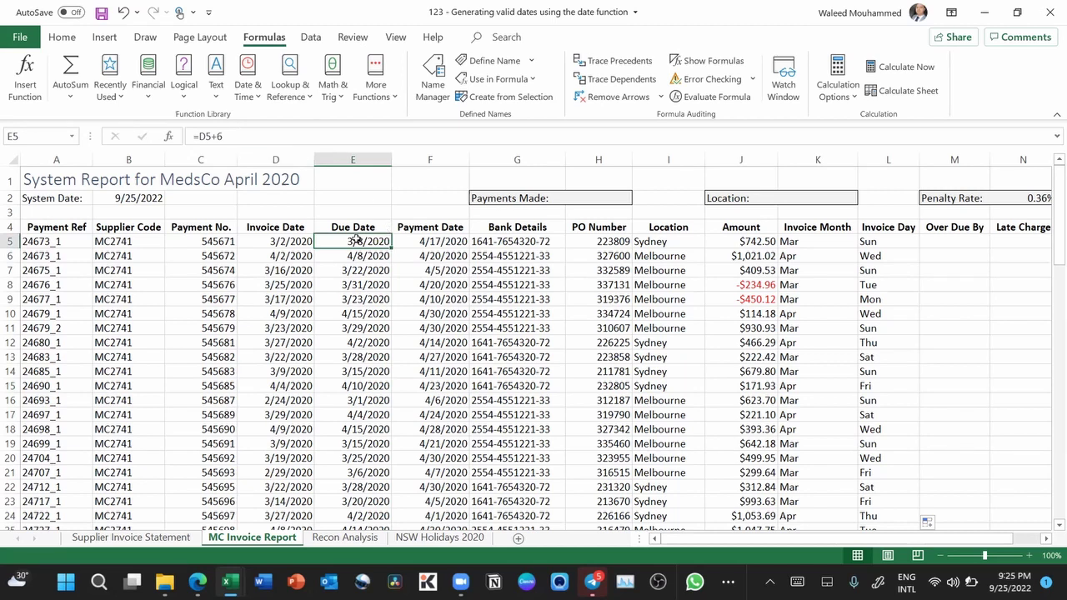
{"action": "type", "text": "="}
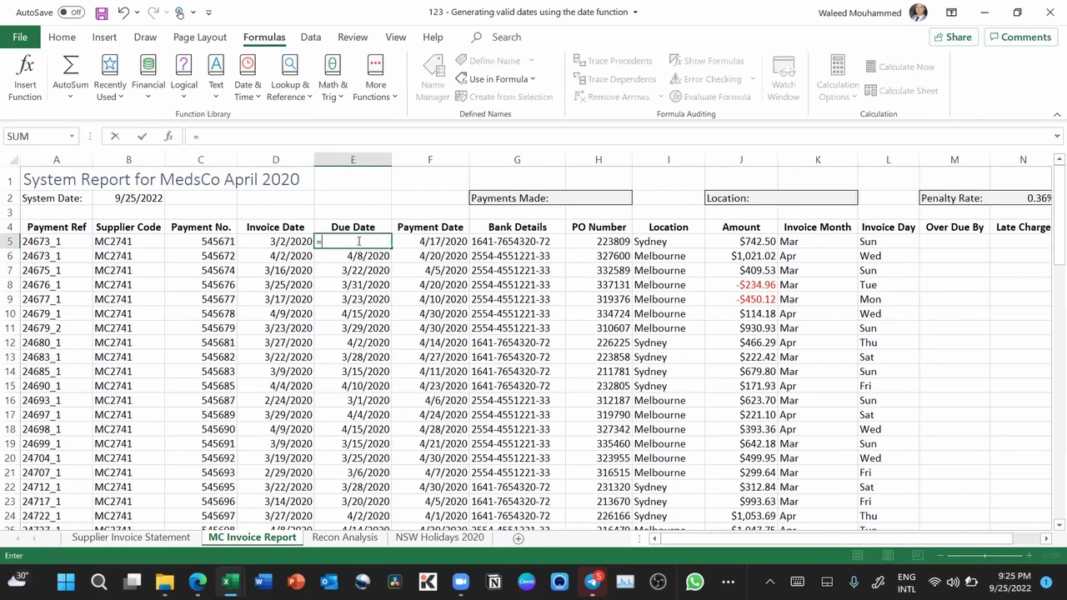
{"action": "type", "text": "wor"}
{"action": "key", "text": "Tab"}
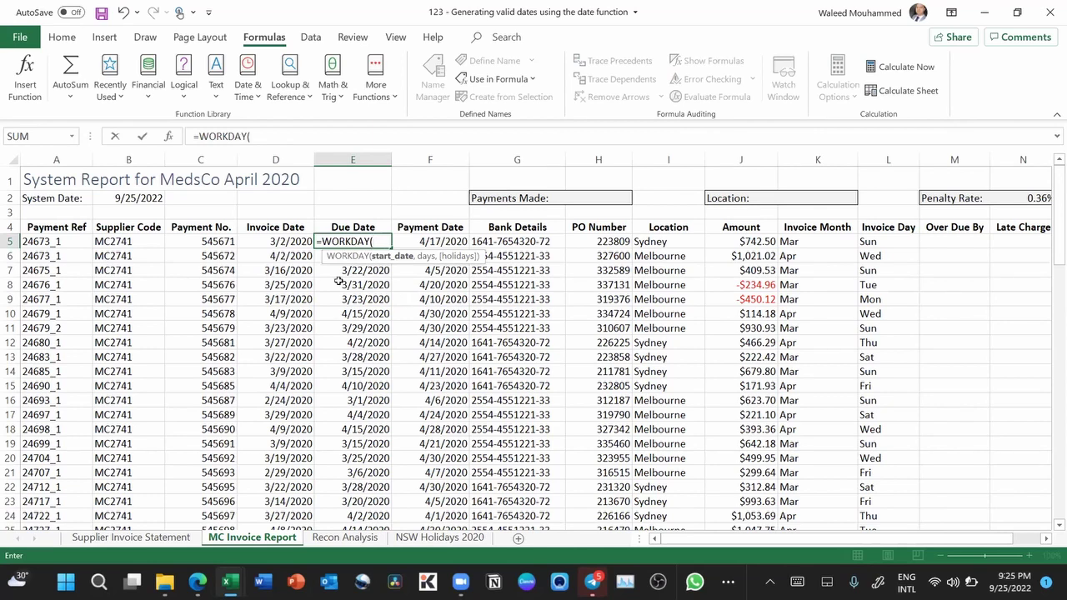
{"action": "left_click", "coordinate": [286, 244]}
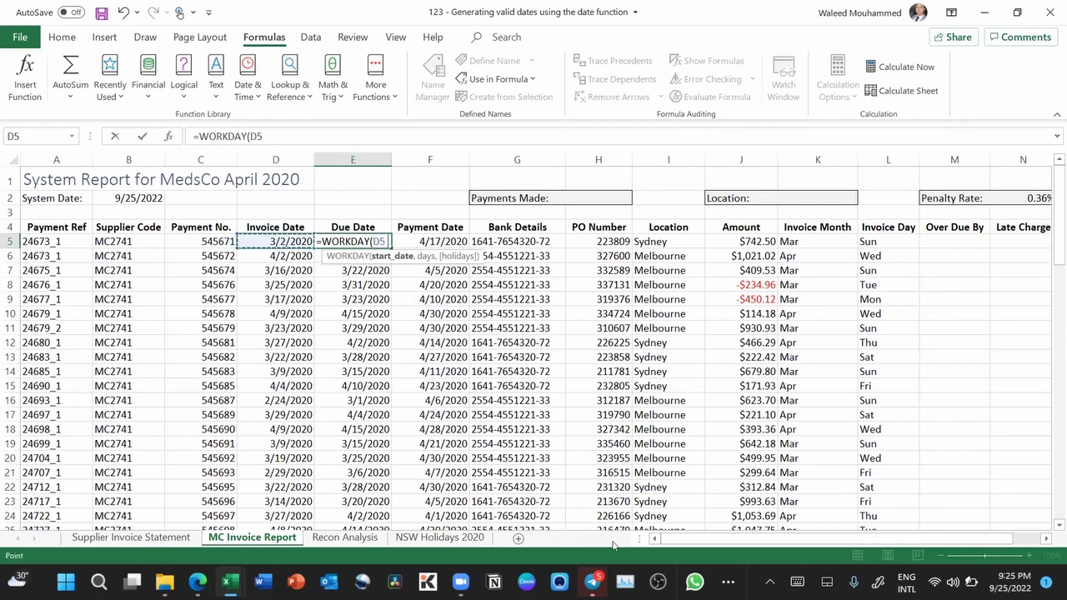
{"action": "type", "text": ",6"}
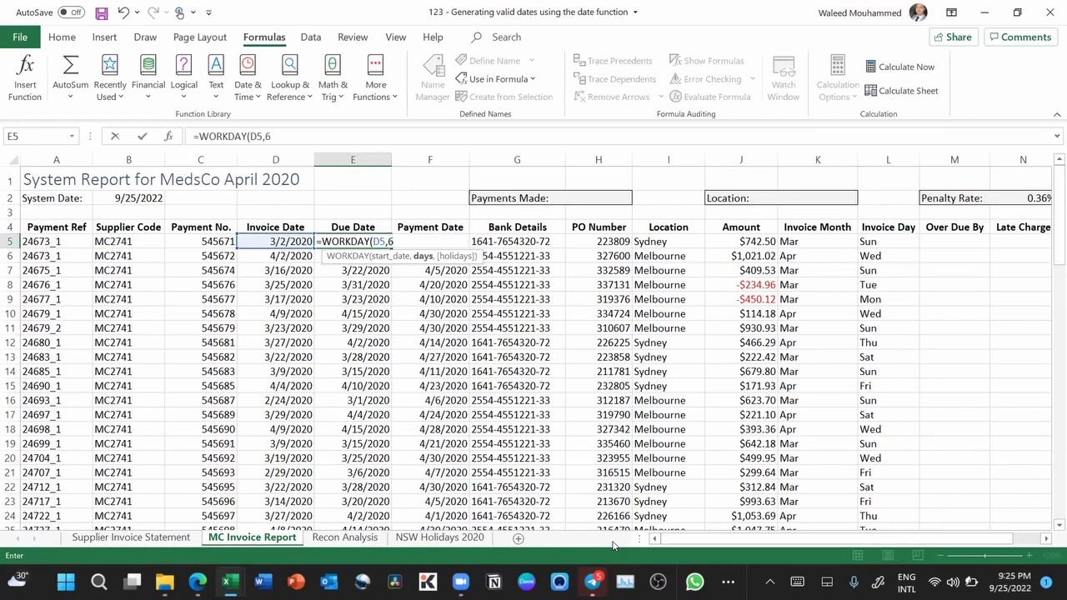
{"action": "type", "text": ")"}
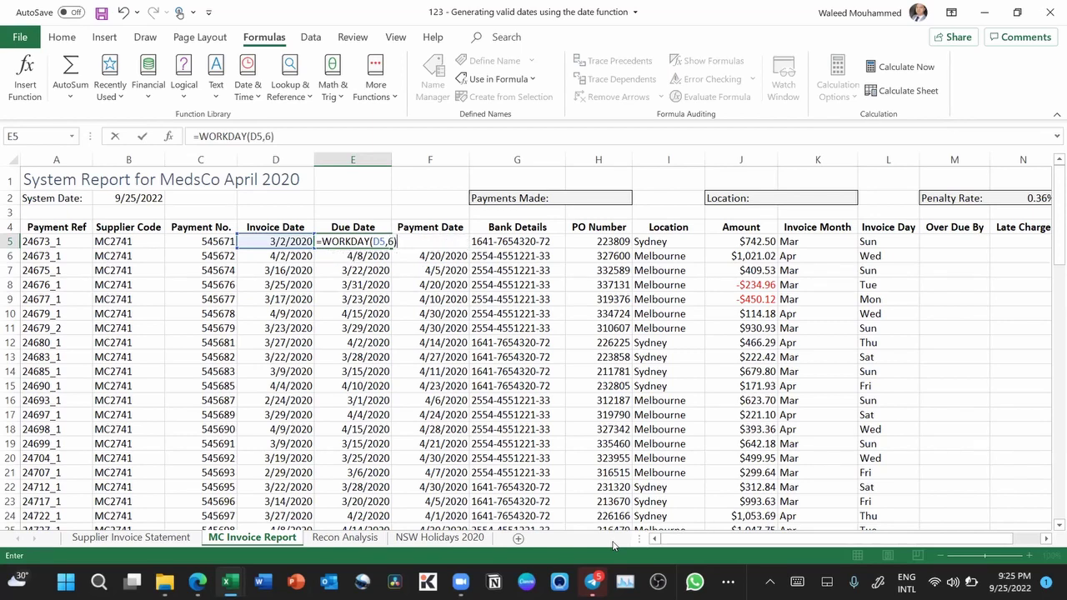
{"action": "key", "text": "ctrl+Return"}
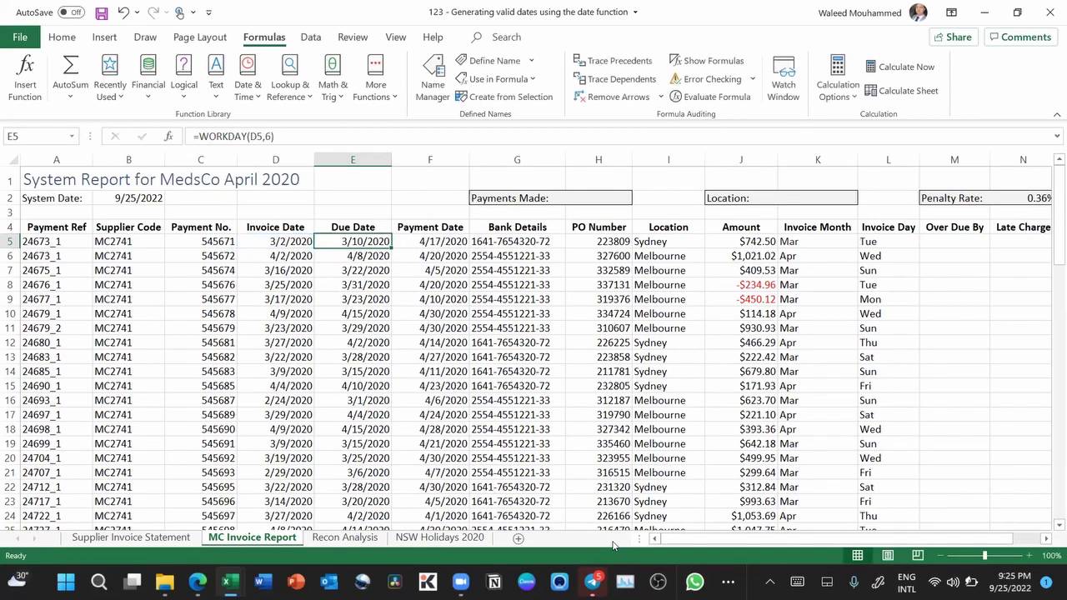
{"action": "double_click", "coordinate": [390, 247]}
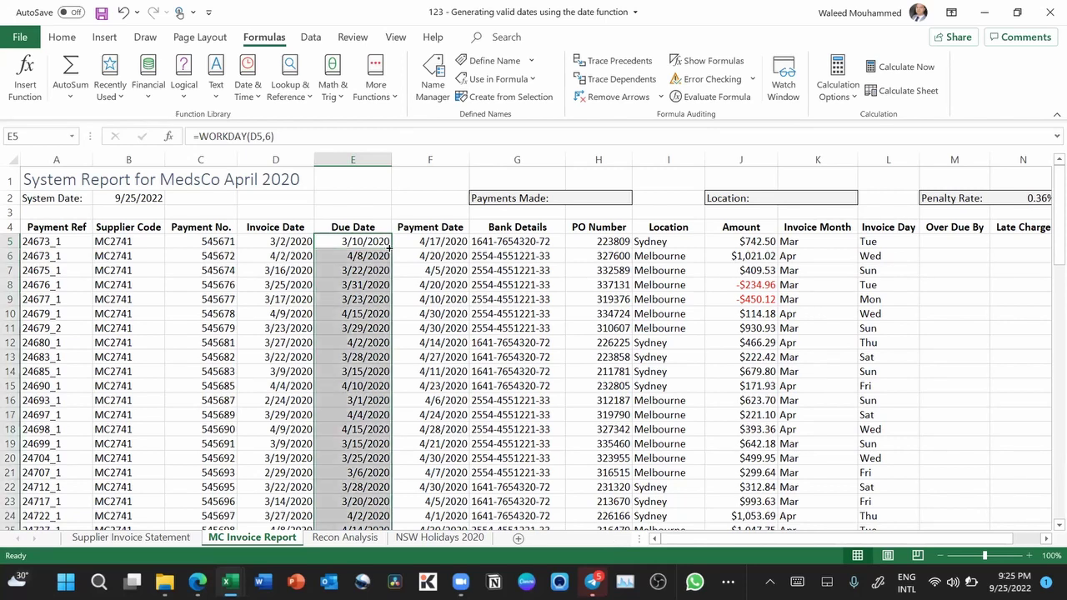
Step: Check the day names in L5, L6 and L10 for weekend days, and return to the due date in E5
{"action": "left_click", "coordinate": [883, 242]}
{"action": "left_click", "coordinate": [880, 255]}
{"action": "left_click", "coordinate": [879, 311]}
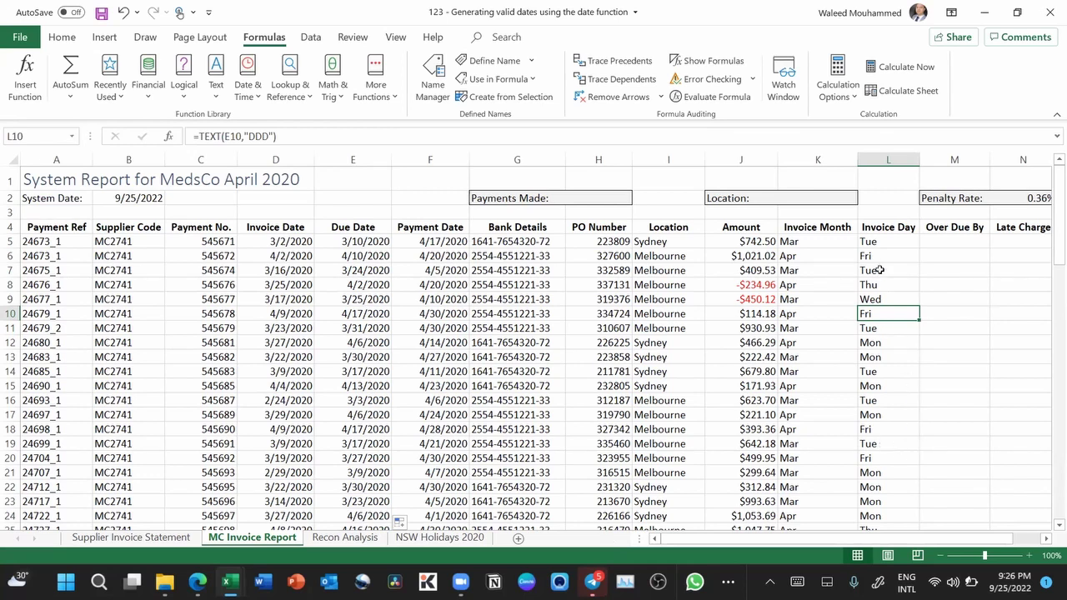
{"action": "left_click", "coordinate": [343, 243]}
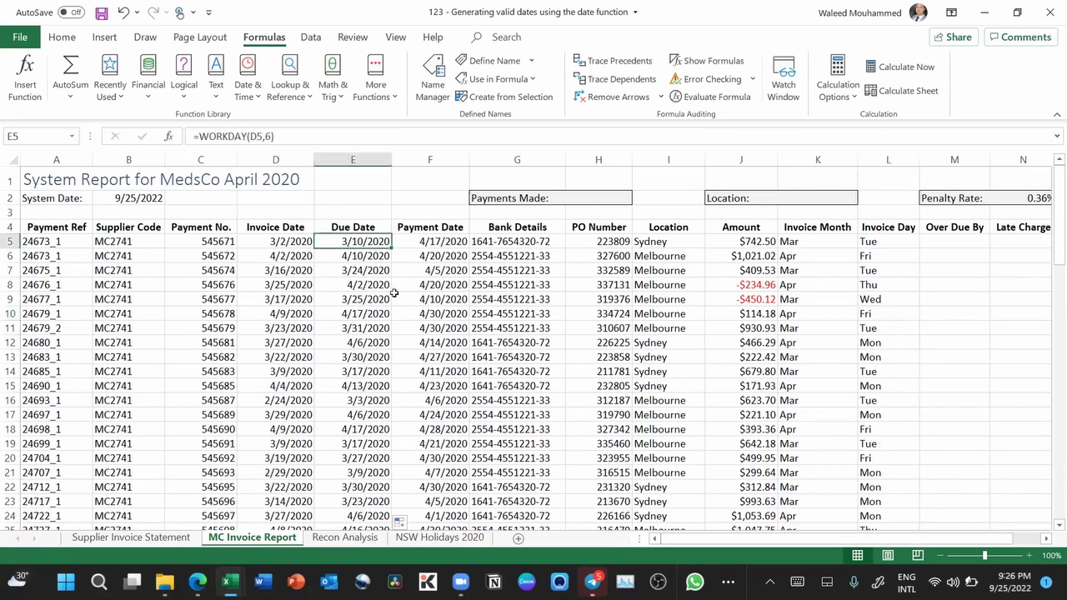